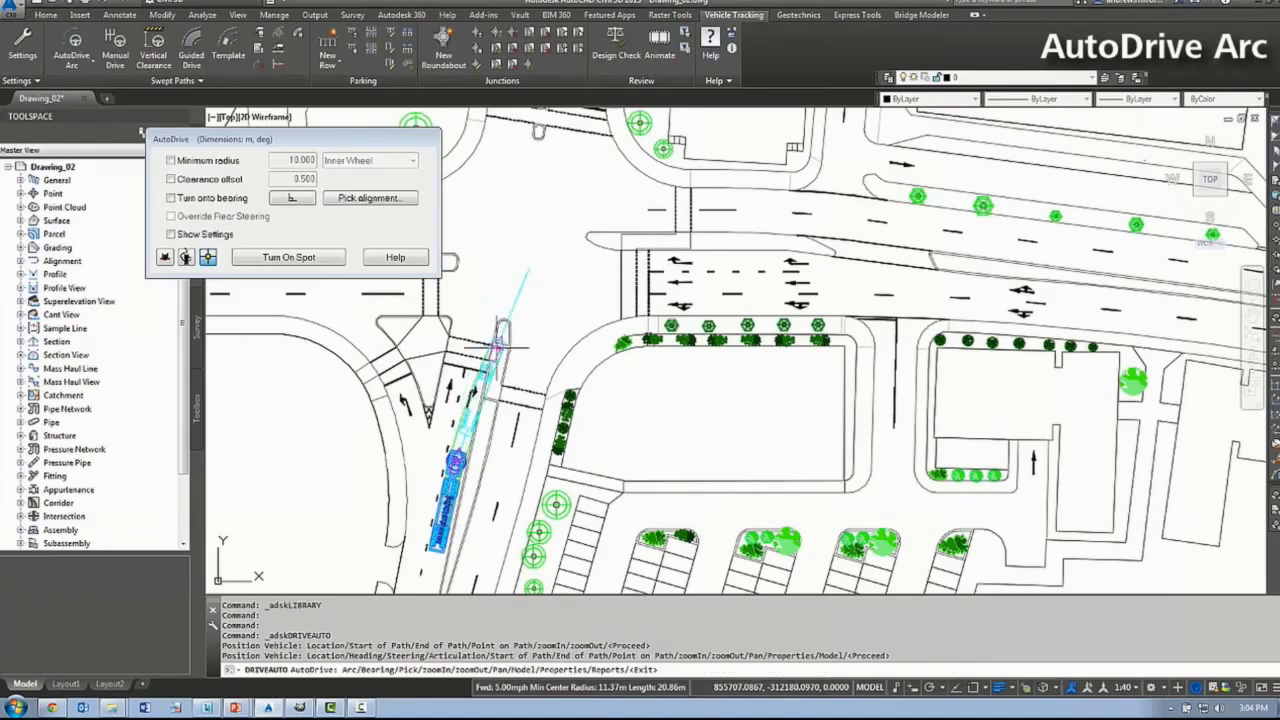
- Drive the vehicle forward along the northbound turning lane to just past the stop line beside the median nose
scroll(484, 326, up, 2)
click(485, 326)
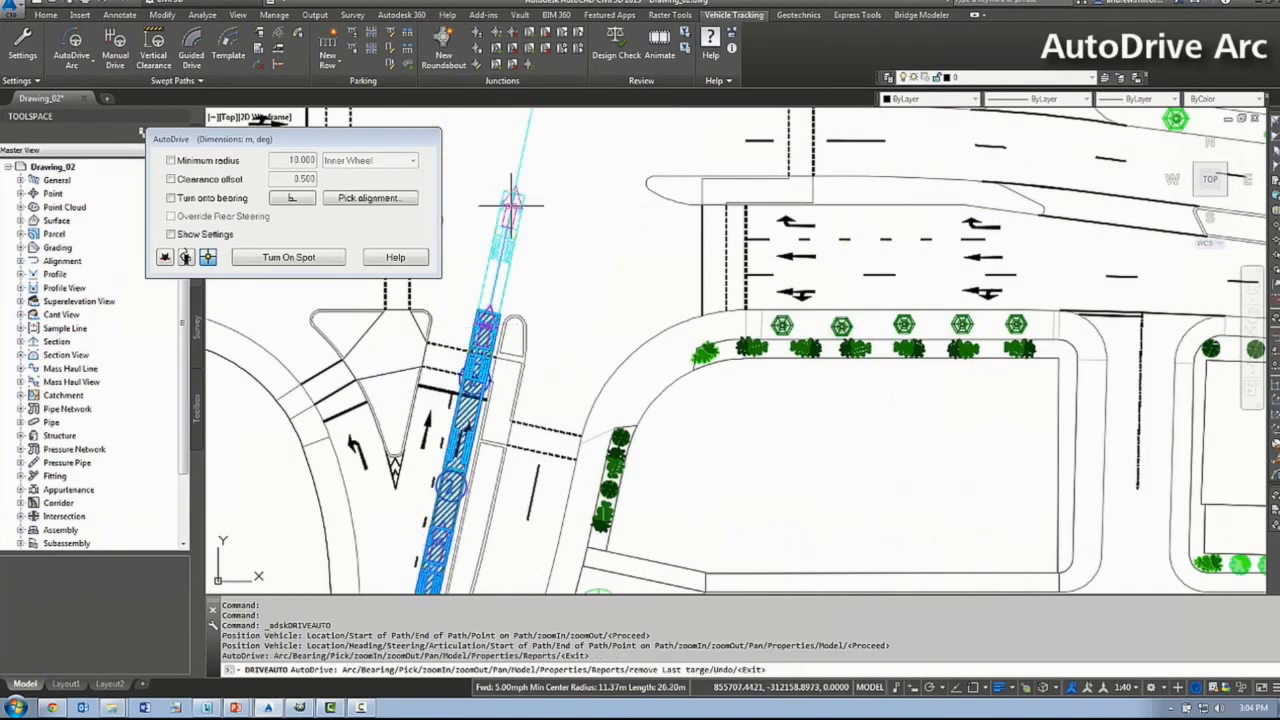
click(511, 203)
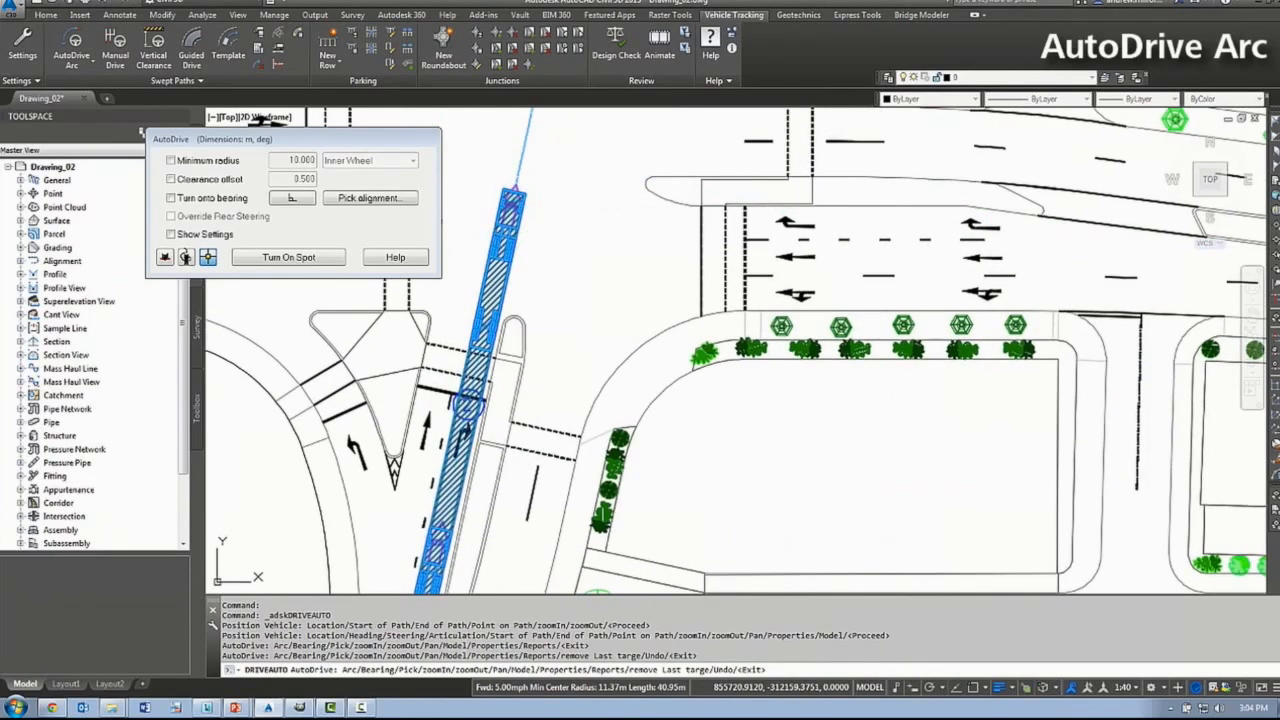
middle_drag(647, 209, 613, 365)
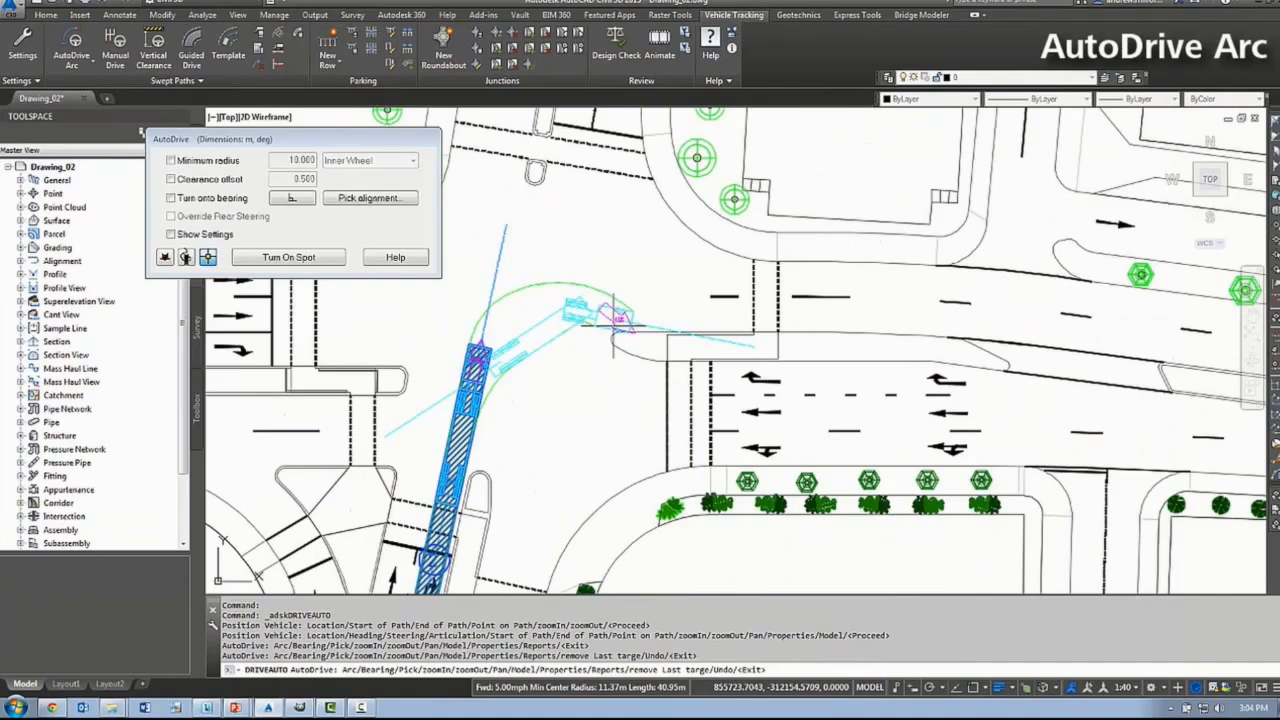
click(476, 371)
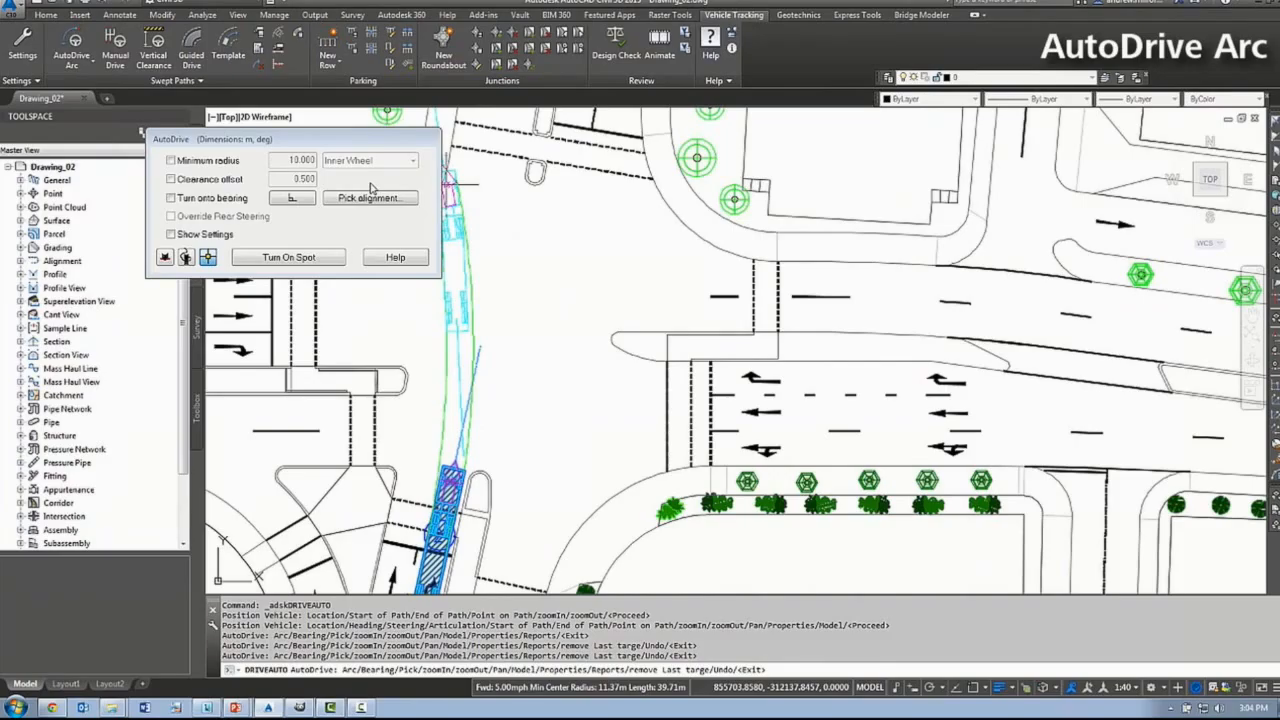
- Turn the vehicle onto a bearing picked from the eastbound lane marking, ending just beyond the pedestrian crossing
click(206, 200)
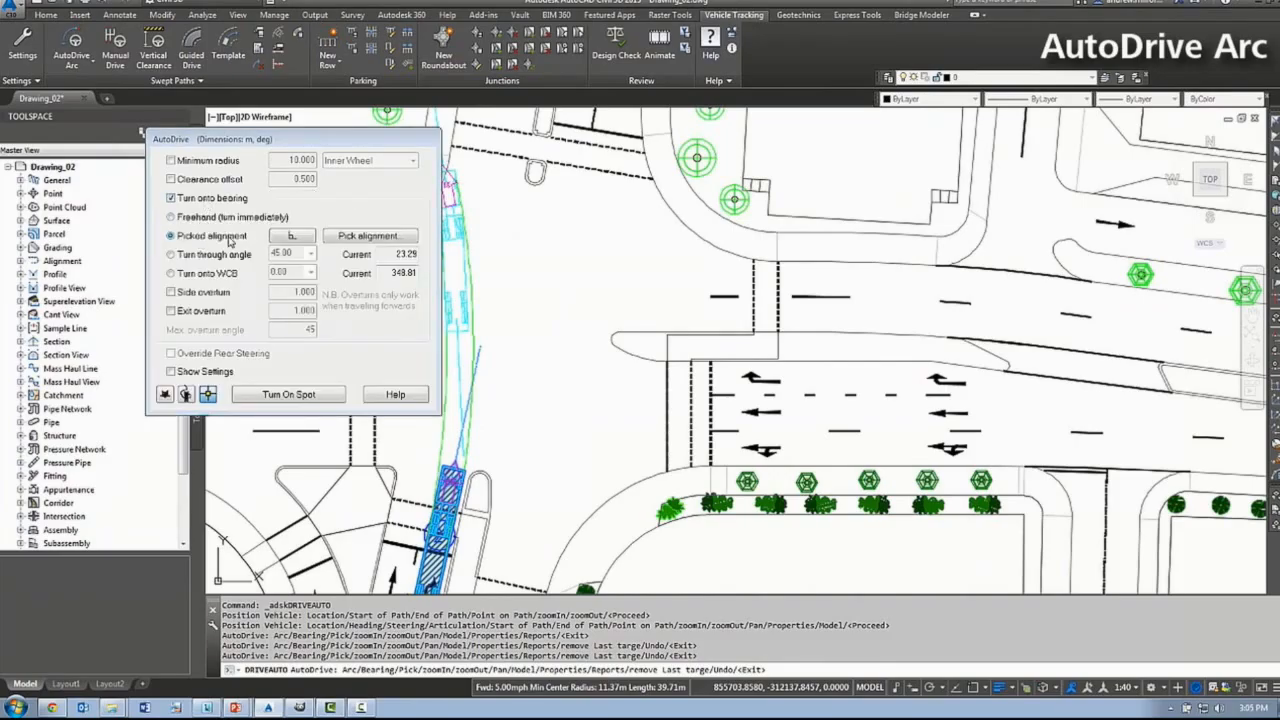
click(213, 254)
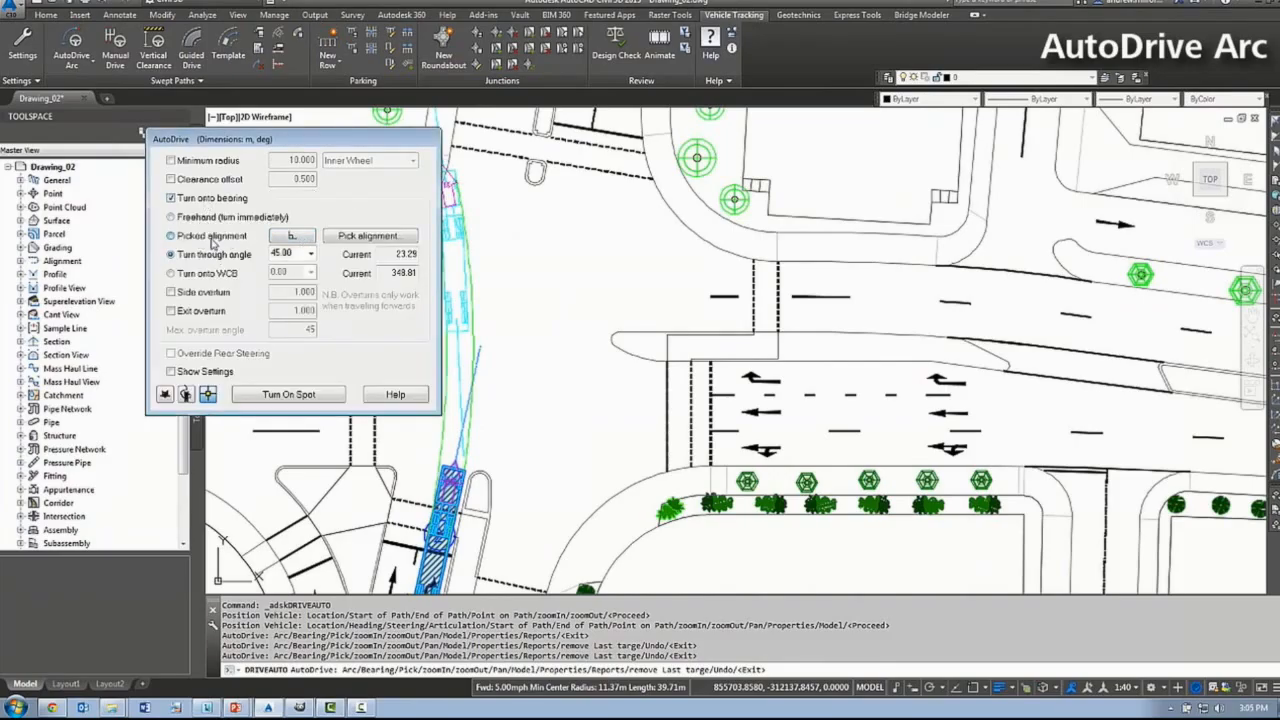
click(368, 236)
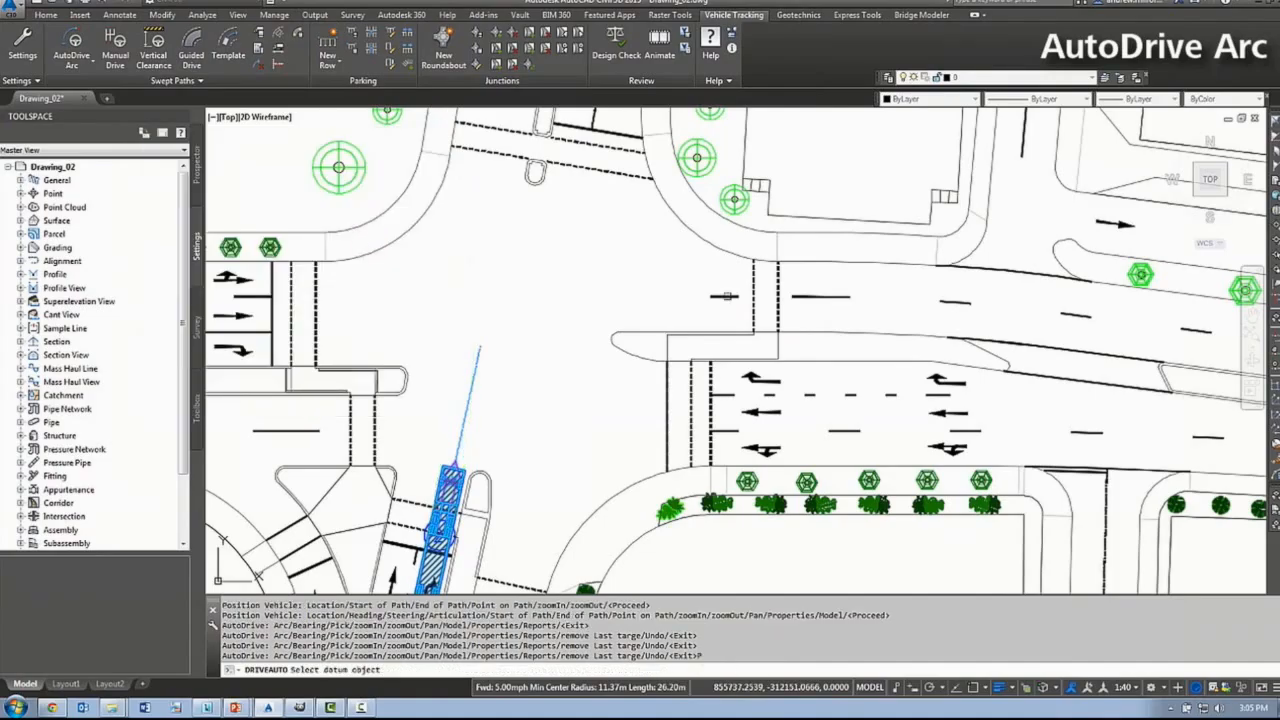
click(726, 296)
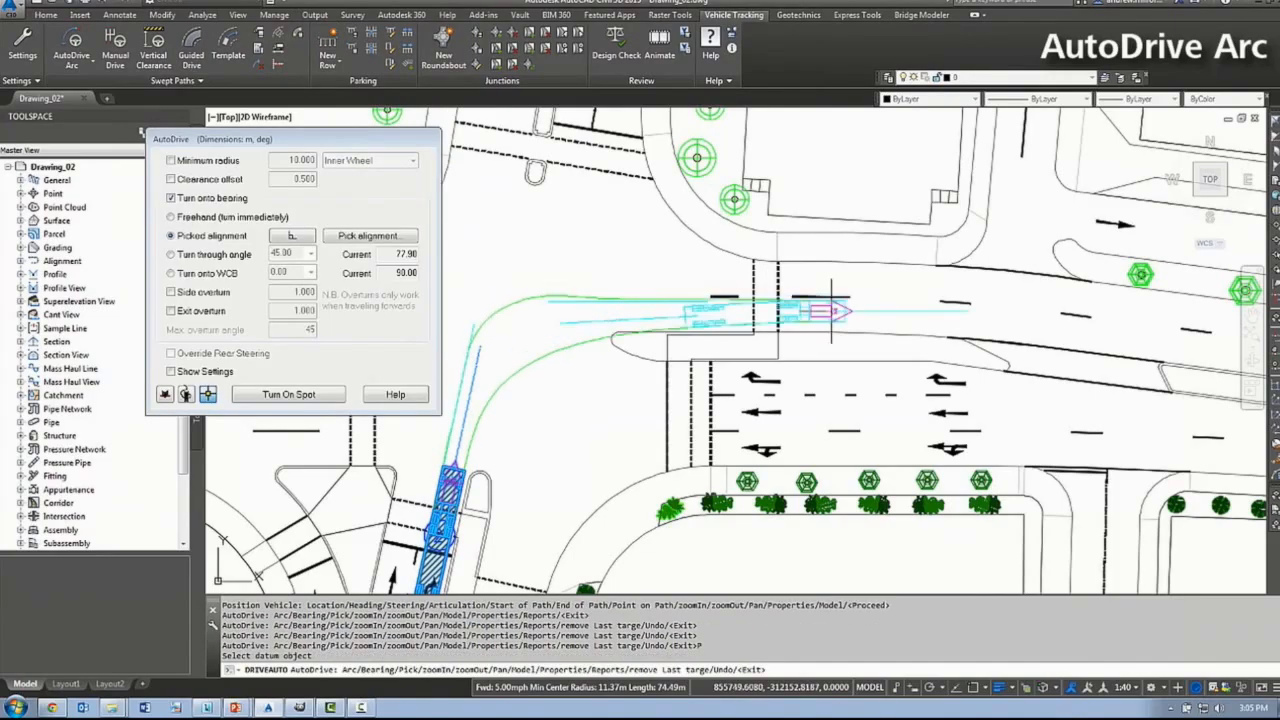
click(834, 310)
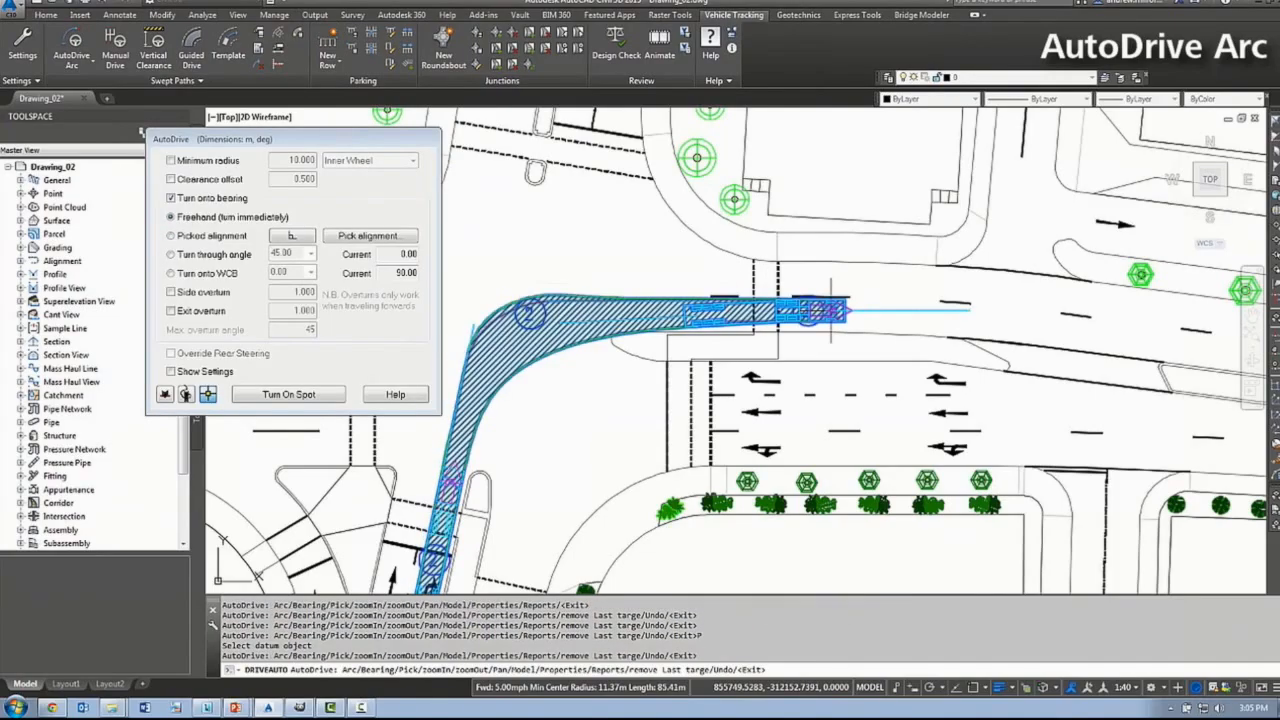
- Extend the path with two more targets along the eastbound lane and finish the AutoDrive path
click(1001, 322)
click(1127, 341)
key(Return)
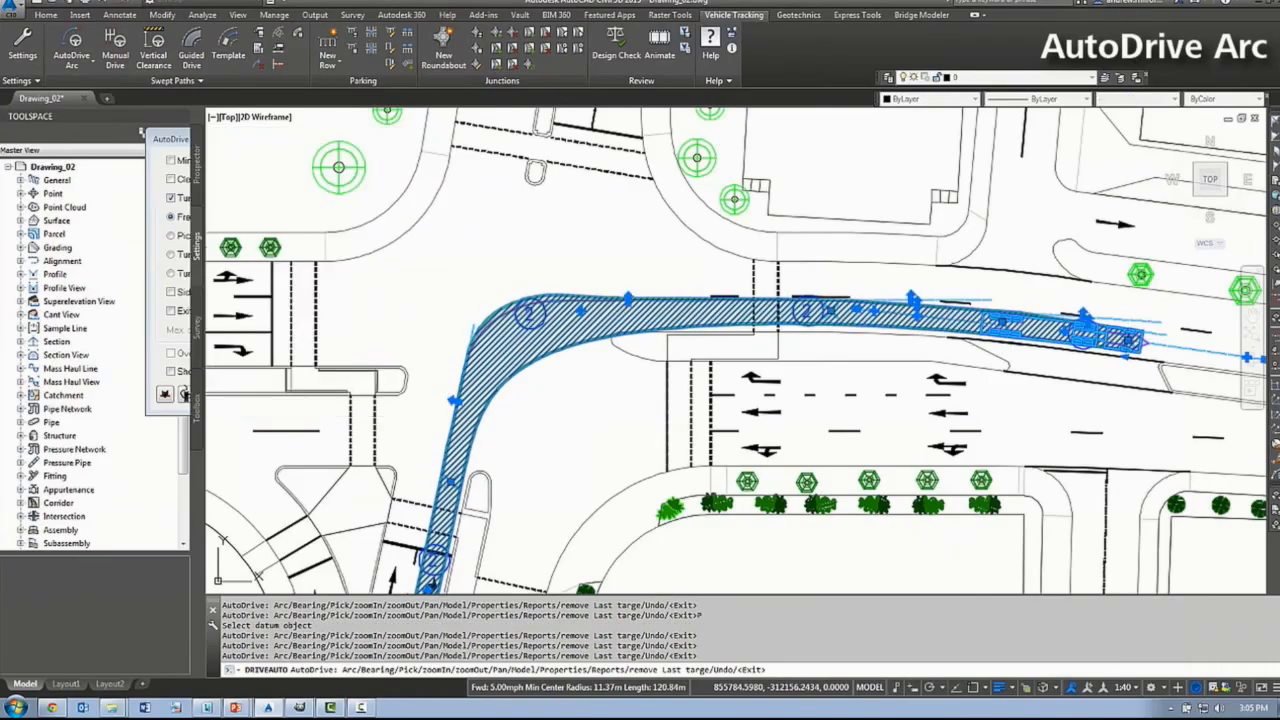
key(Escape)
- Shift the exit line of the right-turn curve northward so the swept path swings wider
middle_drag(642, 373, 807, 297)
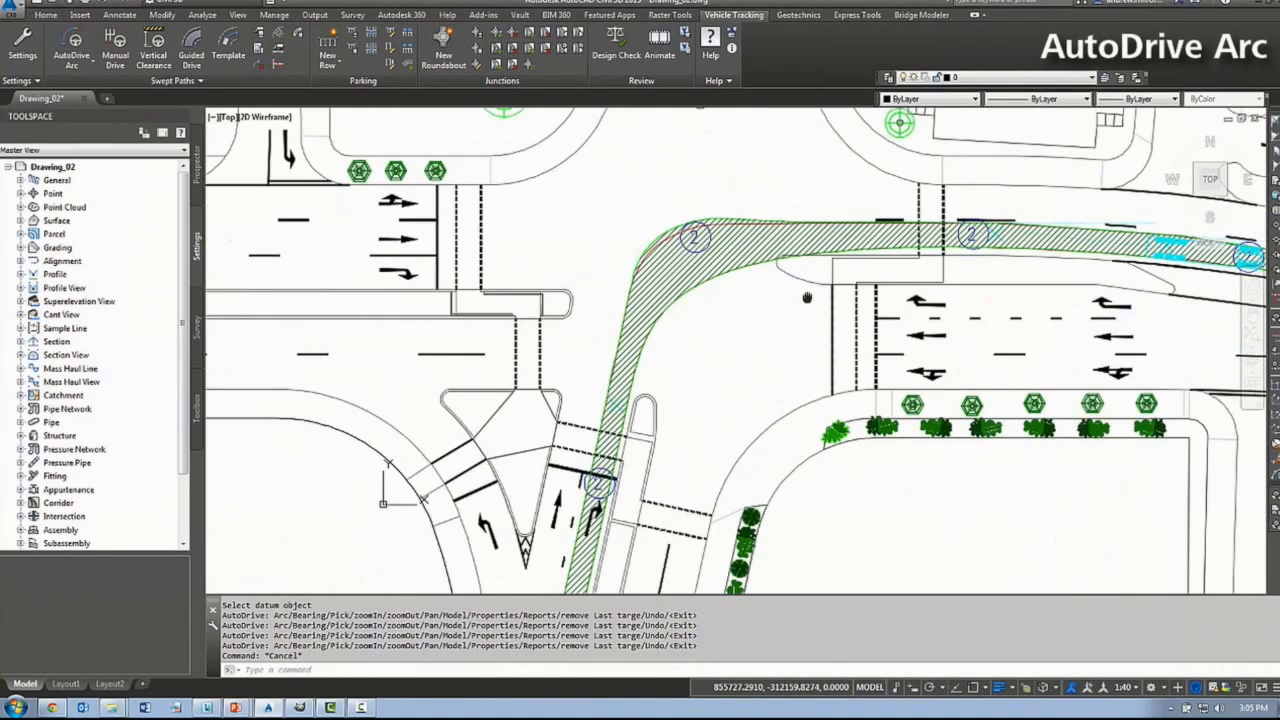
scroll(830, 220, up, 4)
click(733, 237)
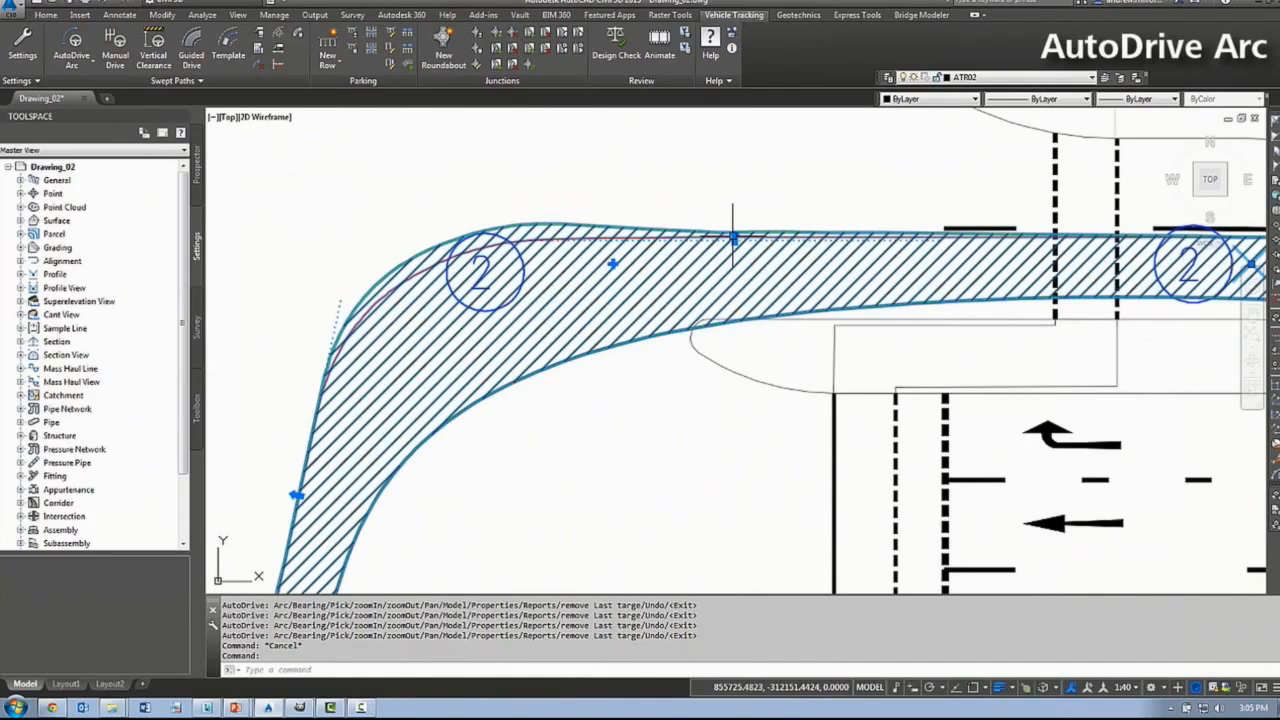
click(733, 237)
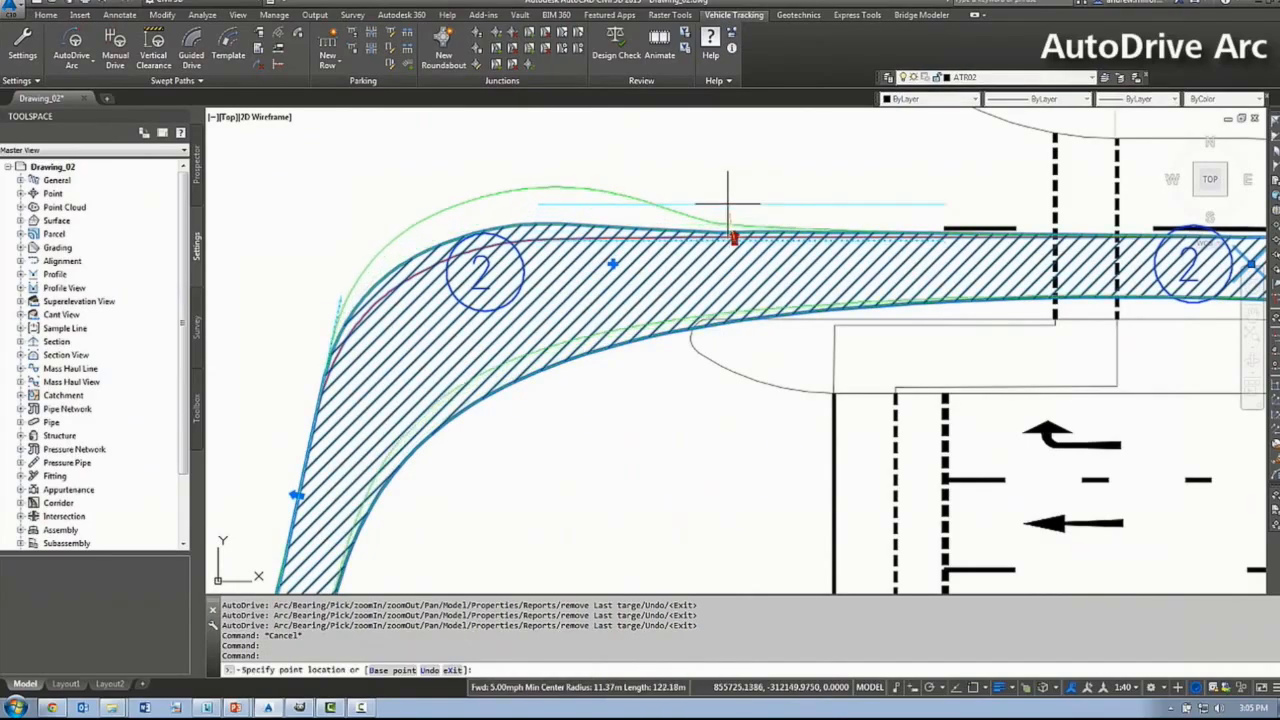
click(727, 203)
scroll(740, 235, down, 5)
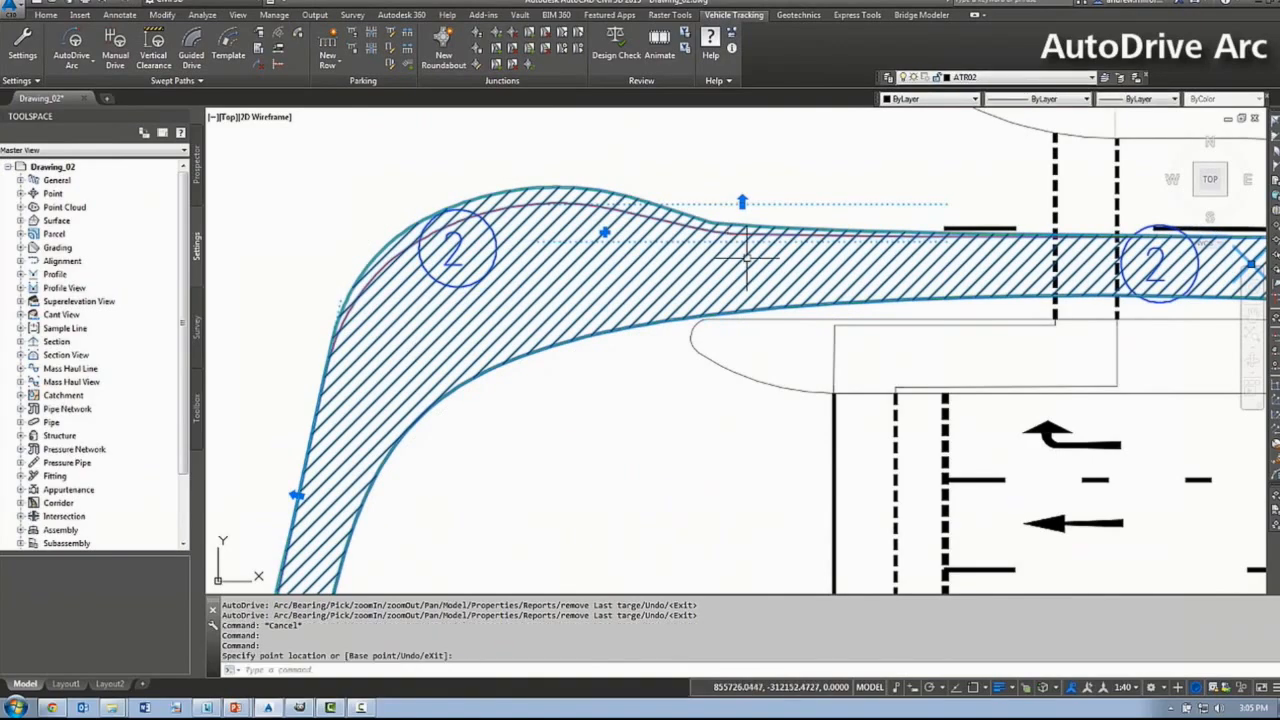
key(Escape)
- Move the path's target point just east of the pedestrian crossing slightly south within the lane
scroll(776, 258, up, 3)
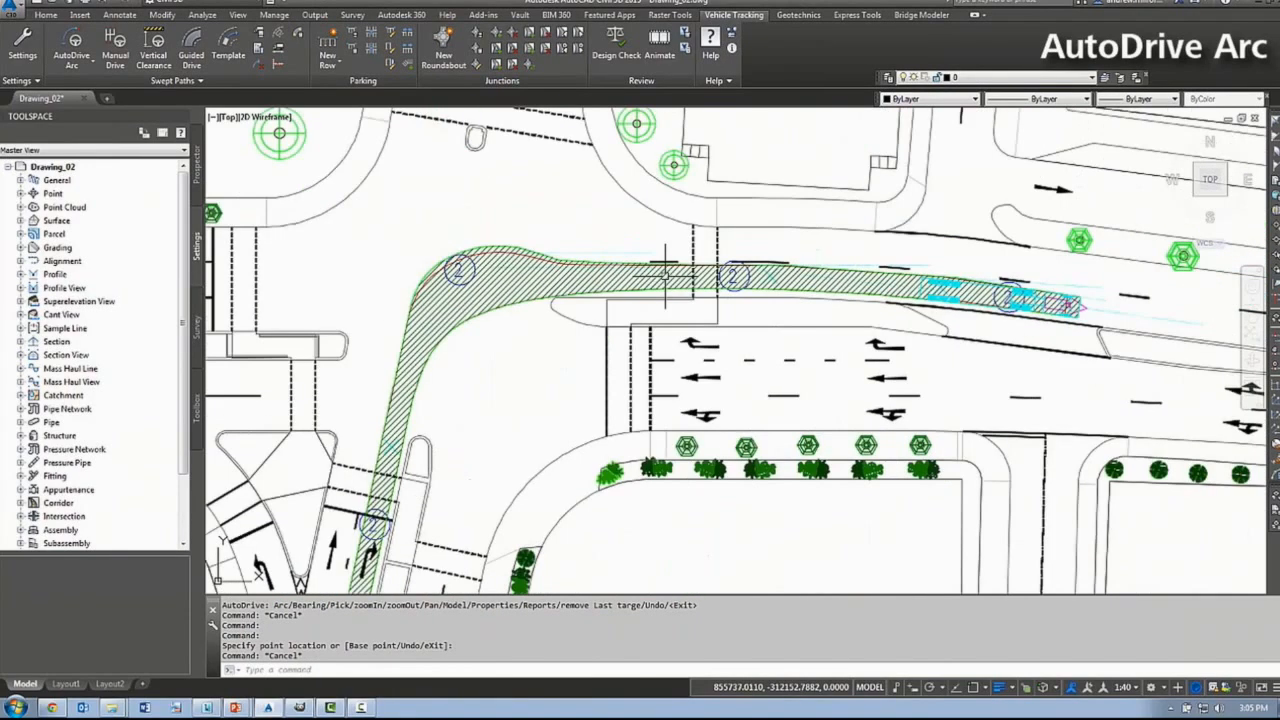
click(770, 262)
scroll(735, 285, up, 2)
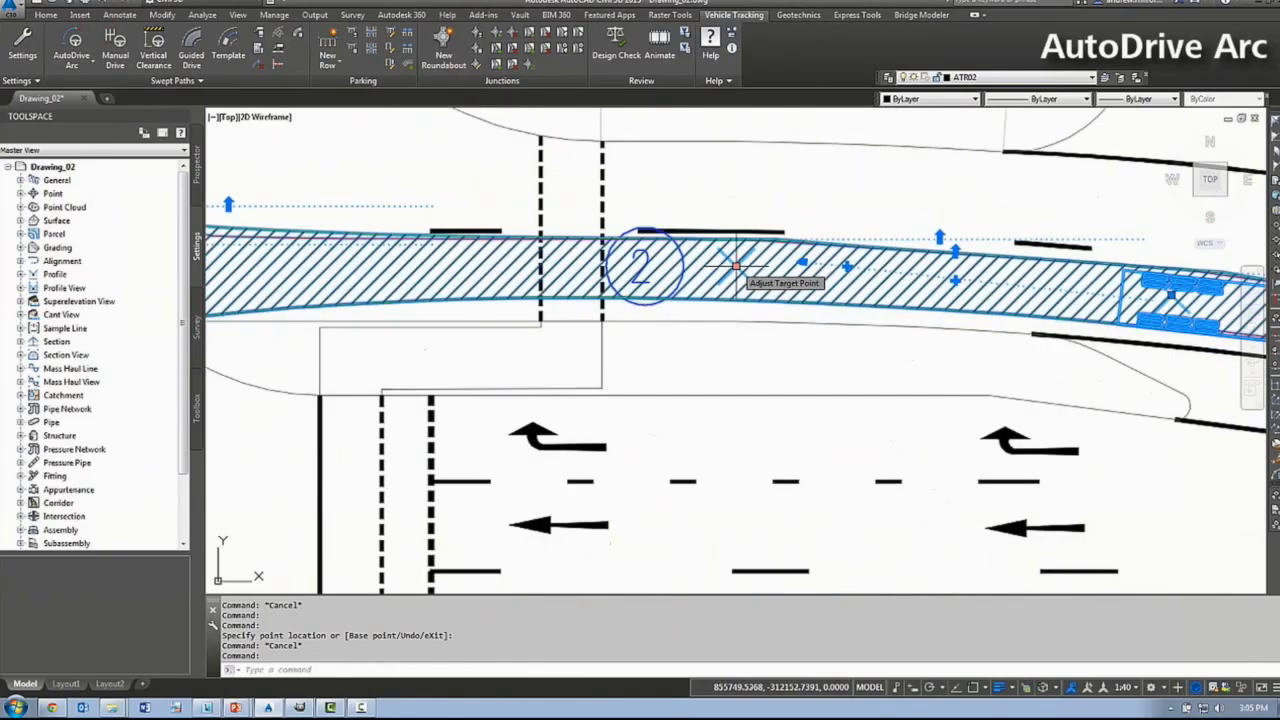
click(735, 272)
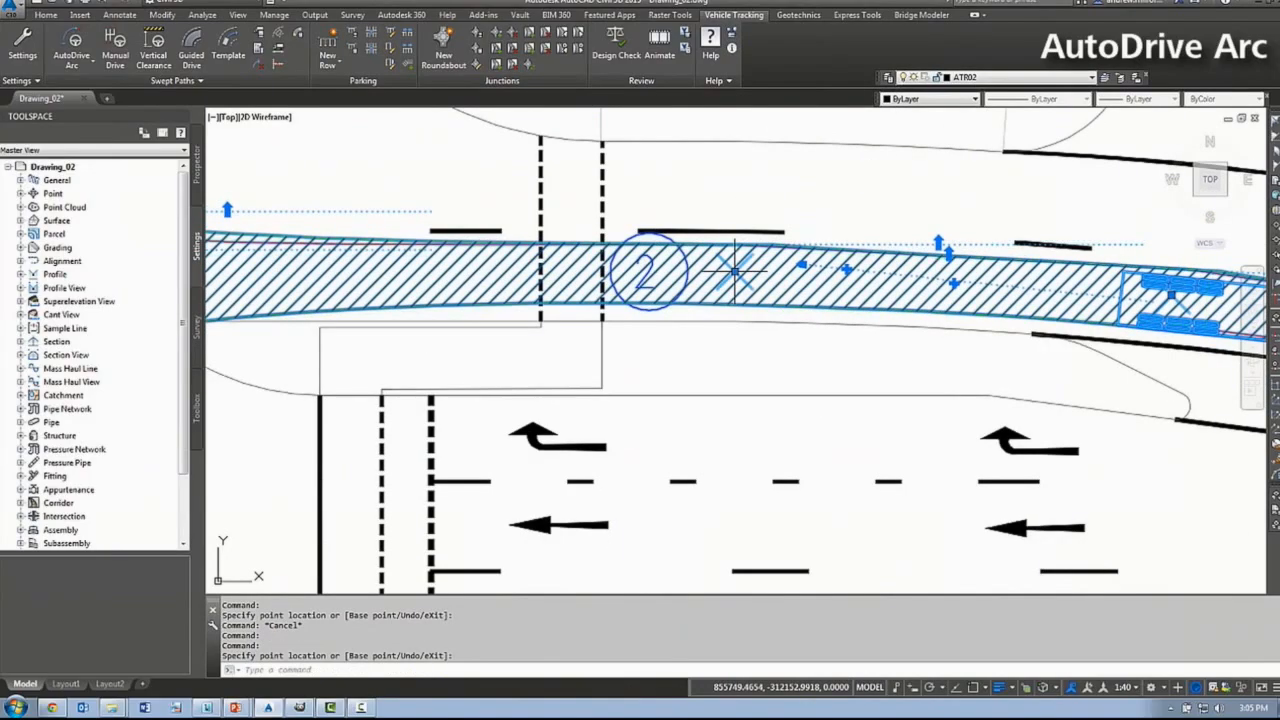
- Try to move the path's starting vehicle slightly sideways in the northbound approach lane
scroll(735, 272, down, 2)
scroll(691, 284, up, 2)
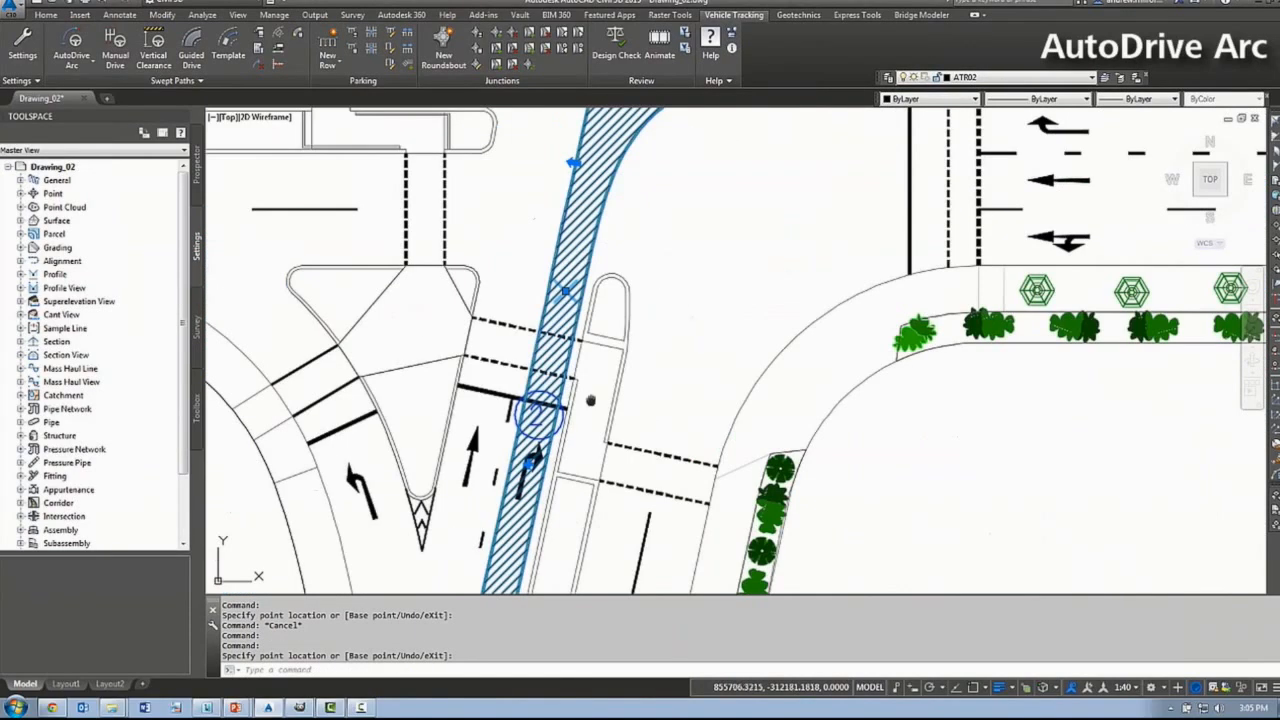
middle_drag(591, 400, 680, 217)
middle_drag(611, 454, 651, 366)
click(592, 539)
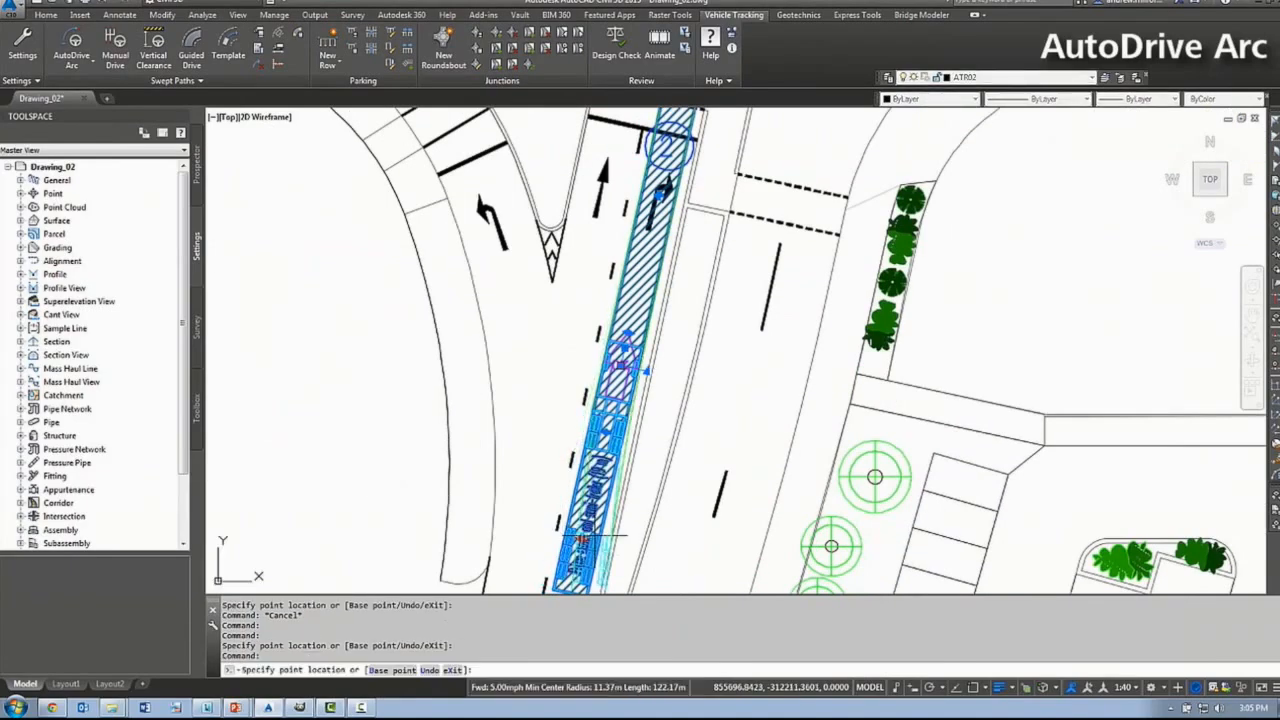
key(Escape)
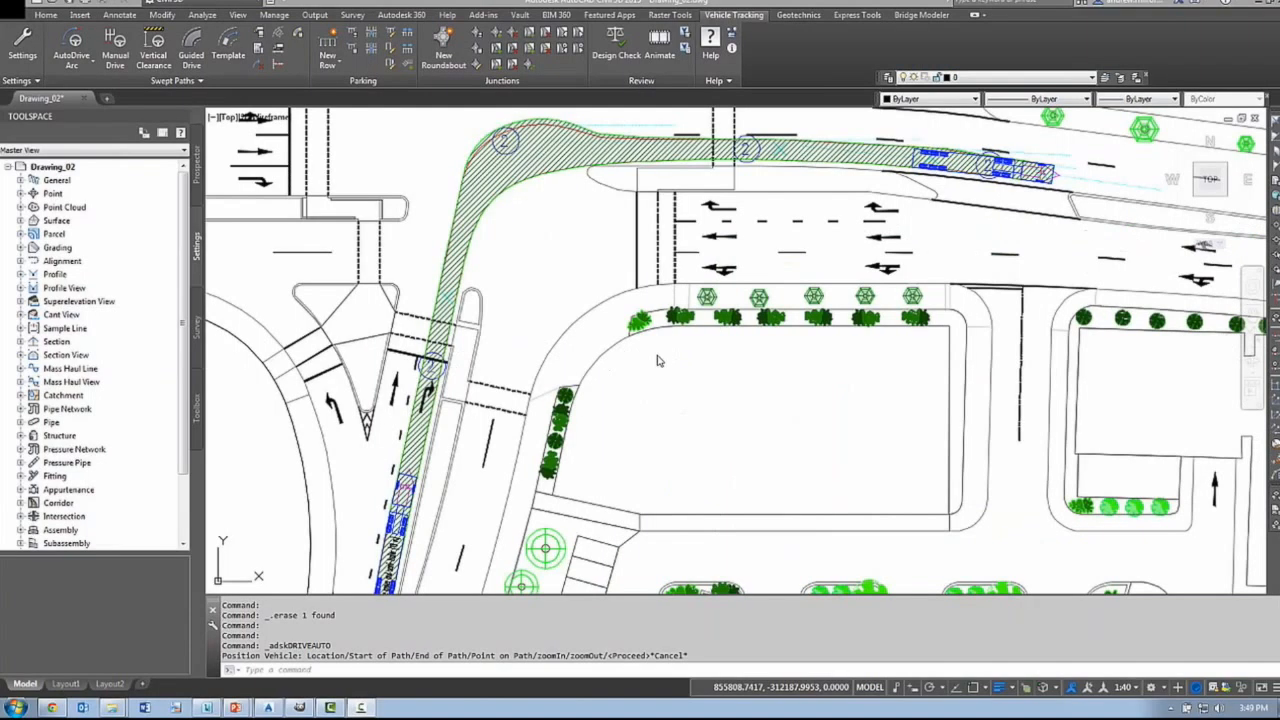
- Start a new AutoDrive Arc path with the prime mover and semi-trailer (19 m) heading west in the kerb lane, ending at the stop line
click(72, 42)
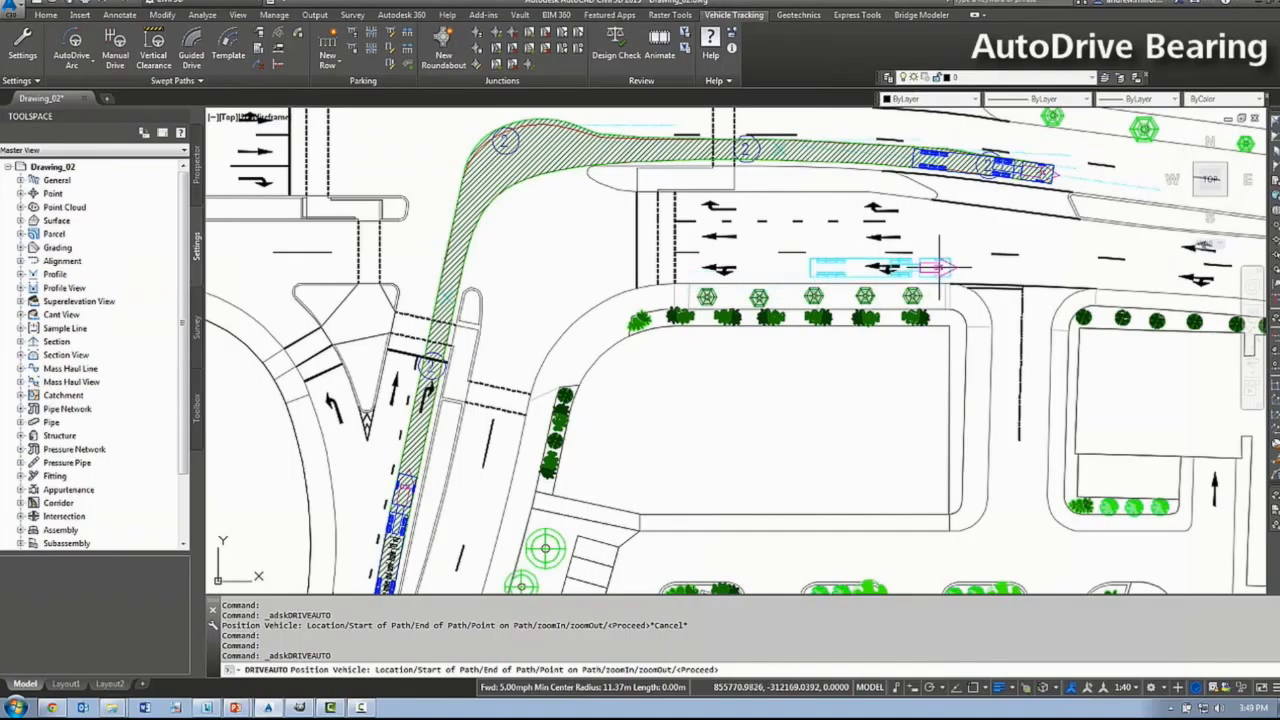
click(939, 266)
click(819, 264)
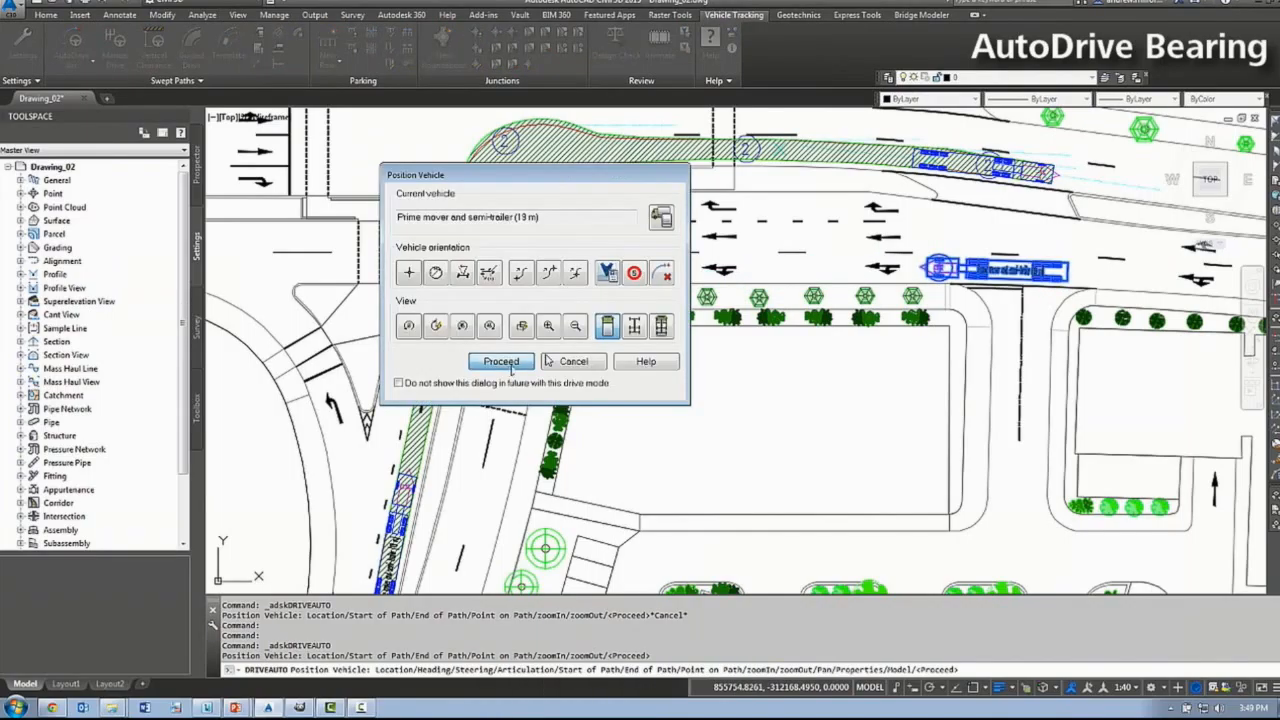
click(508, 362)
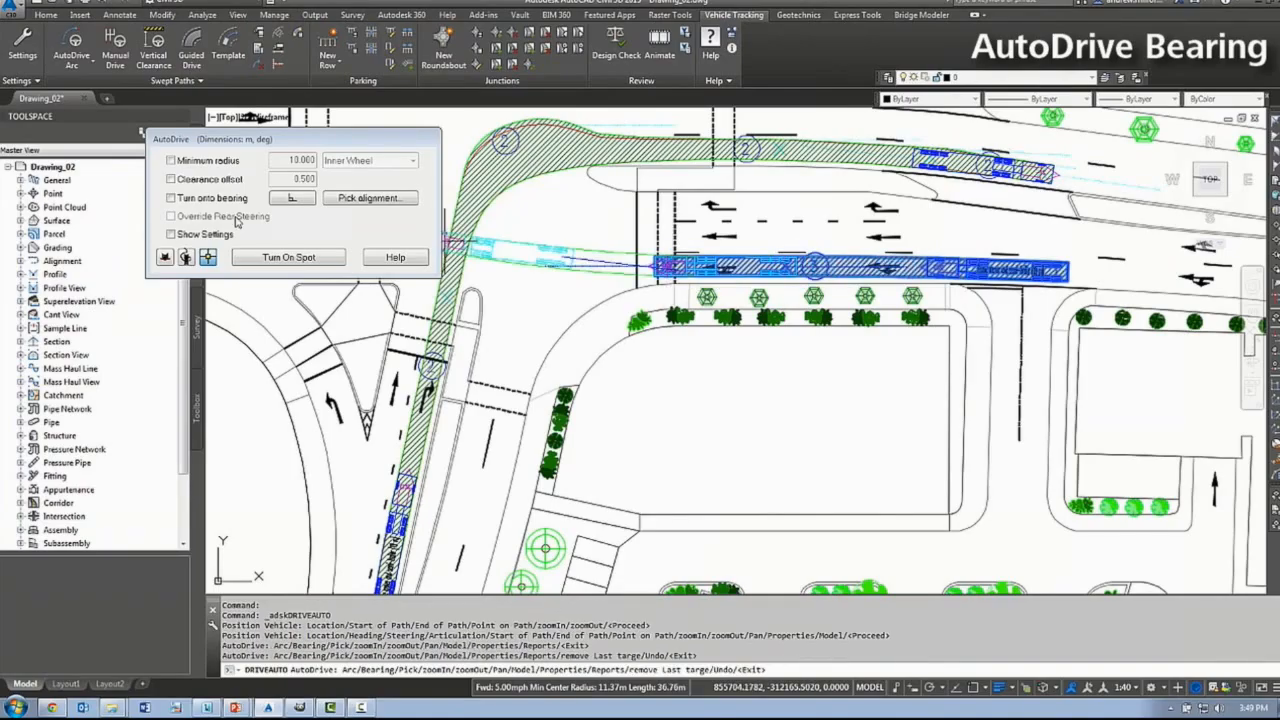
- Turn the vehicle left through an angle of 78.00 onto the southbound road and finish the path
click(170, 198)
click(292, 256)
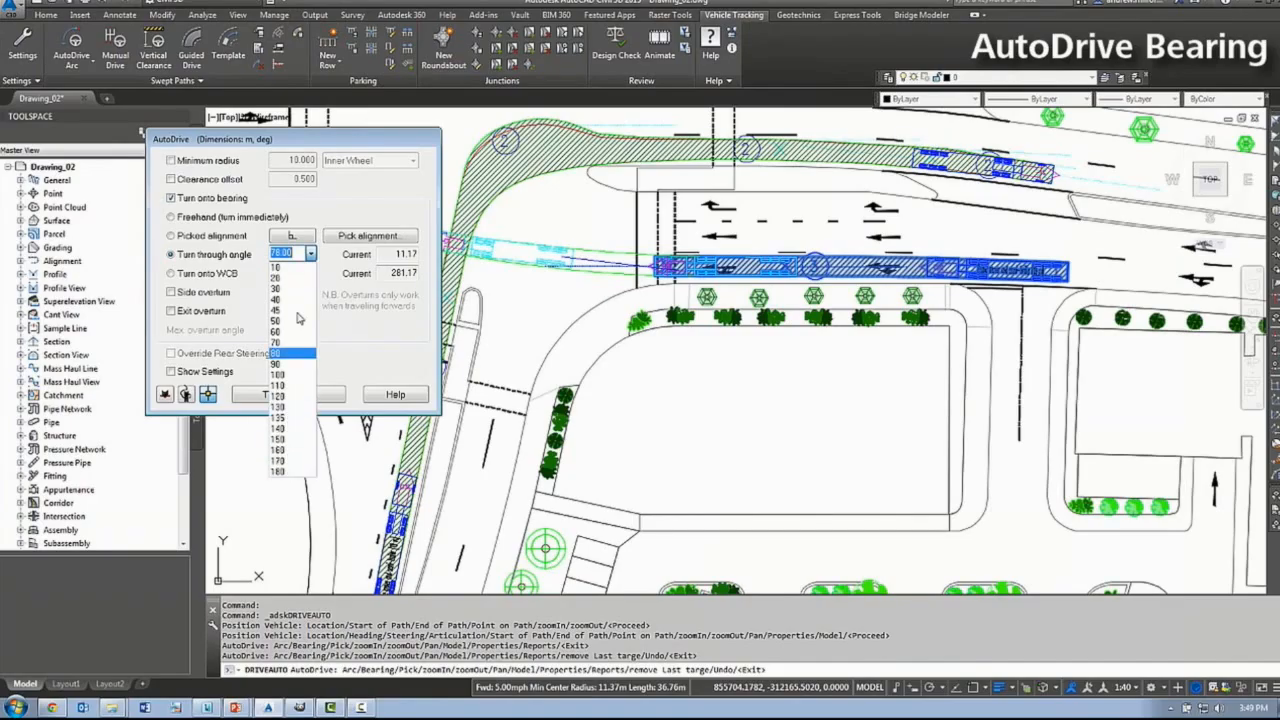
click(504, 414)
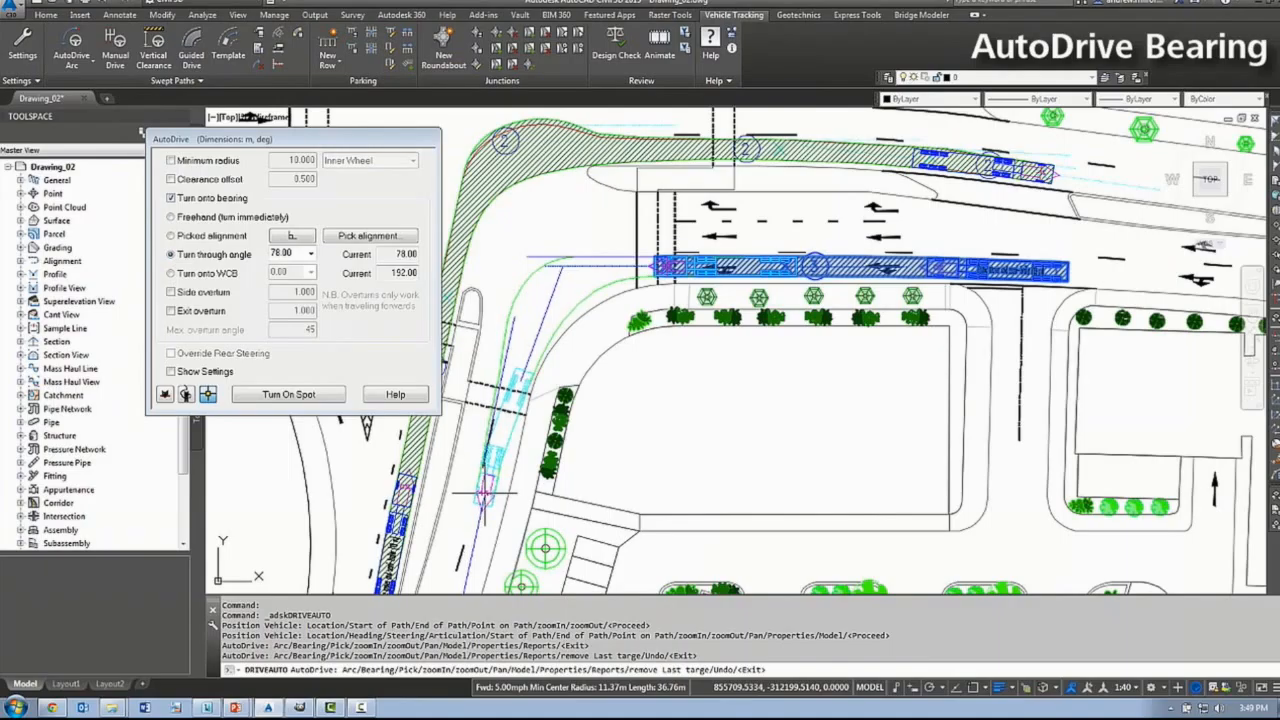
click(485, 491)
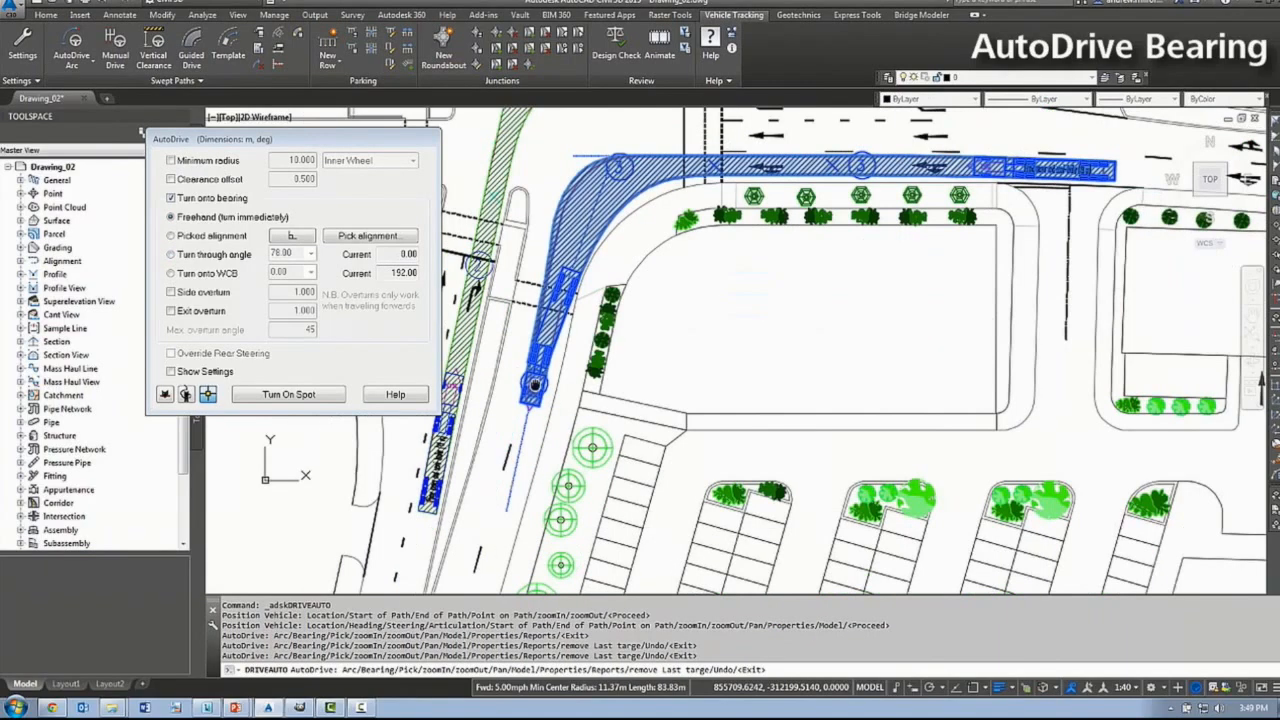
key(Return)
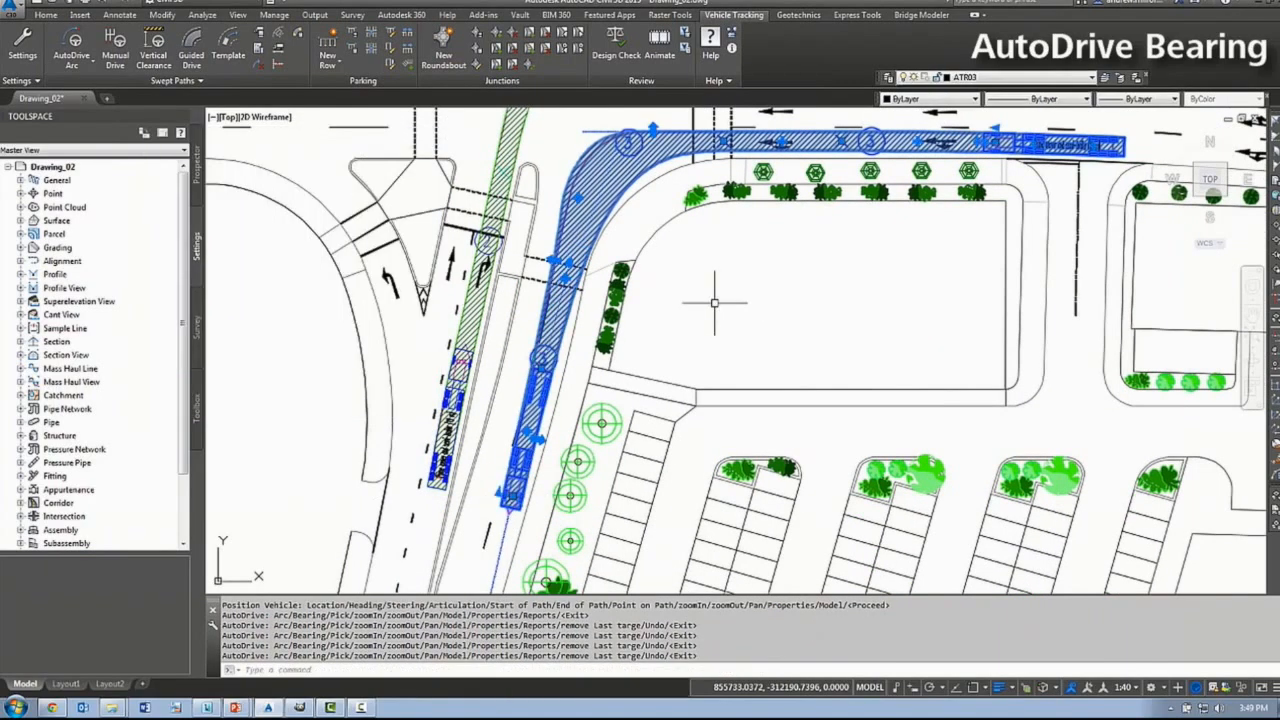
key(Escape)
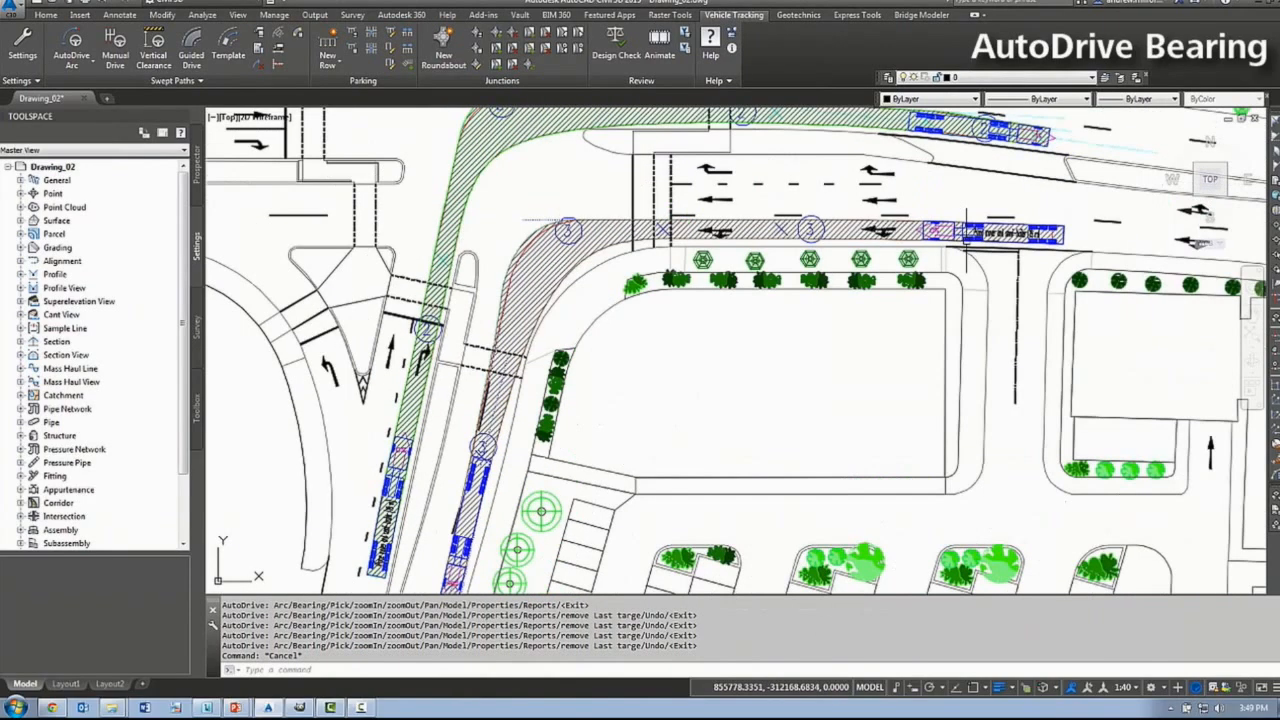
- Move the start vehicle of the left-turn path west along the kerb lane, closer to the intersection
scroll(966, 233, up, 4)
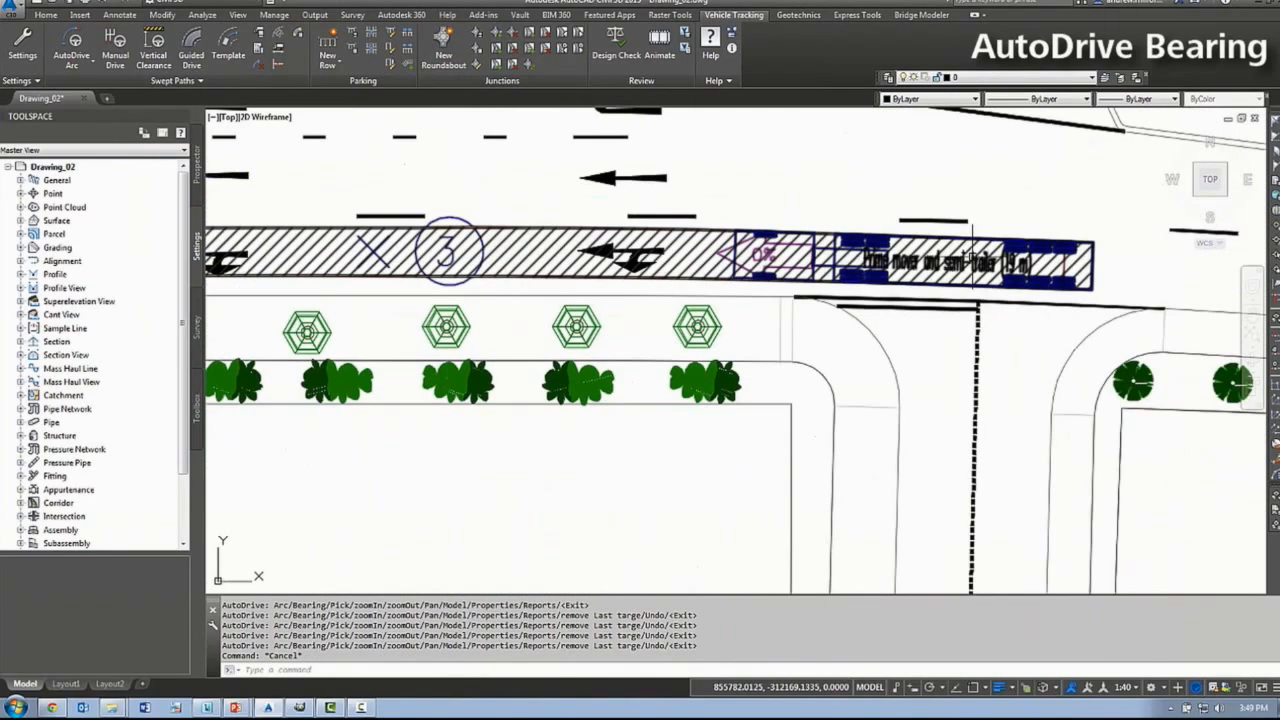
click(968, 238)
click(763, 217)
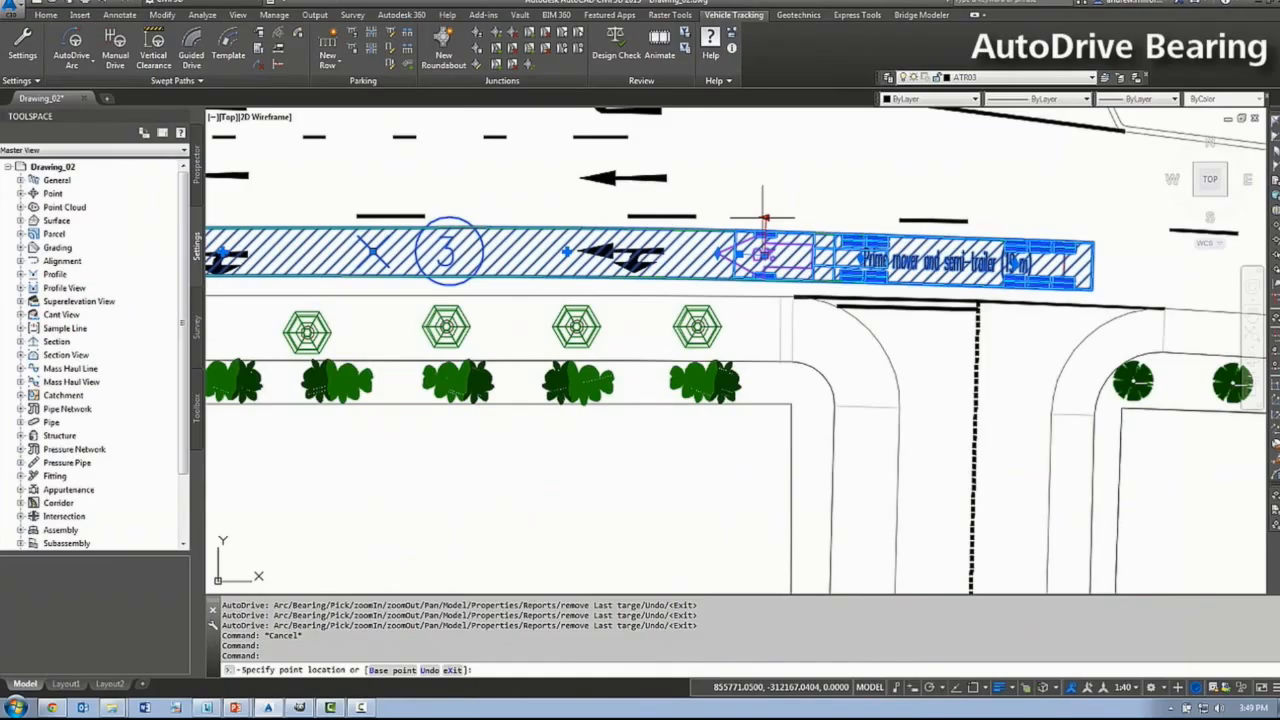
middle_drag(647, 209, 764, 203)
scroll(668, 197, down, 2)
click(588, 190)
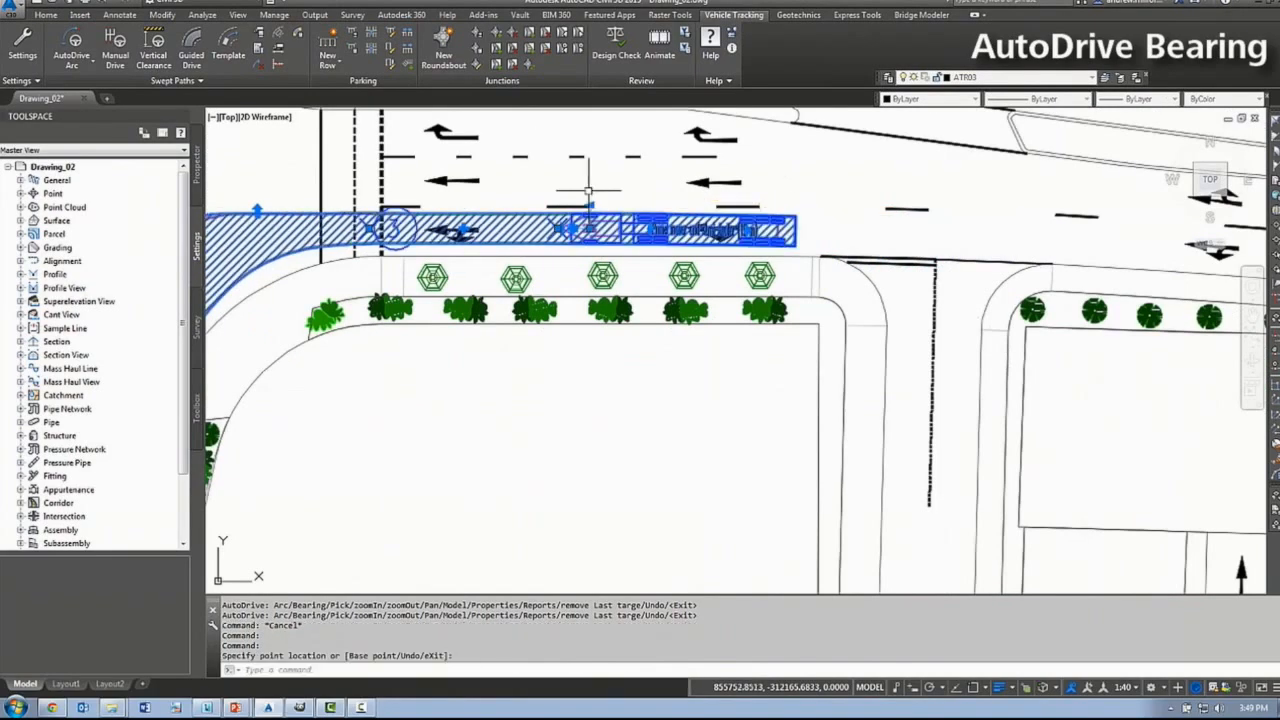
key(Escape)
scroll(820, 244, down, 3)
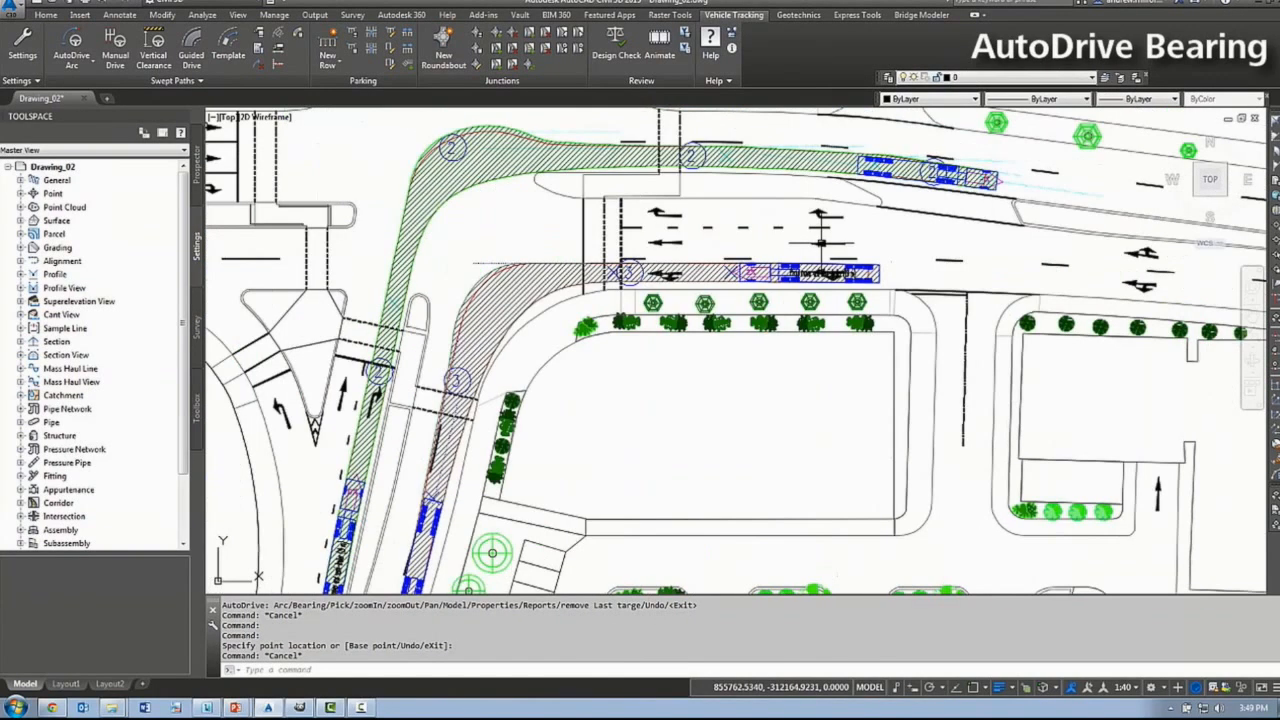
- Start a new AutoDrive Arc path with its vehicle facing west in the westbound kerb lane, east of the site driveways
middle_drag(971, 444, 1007, 438)
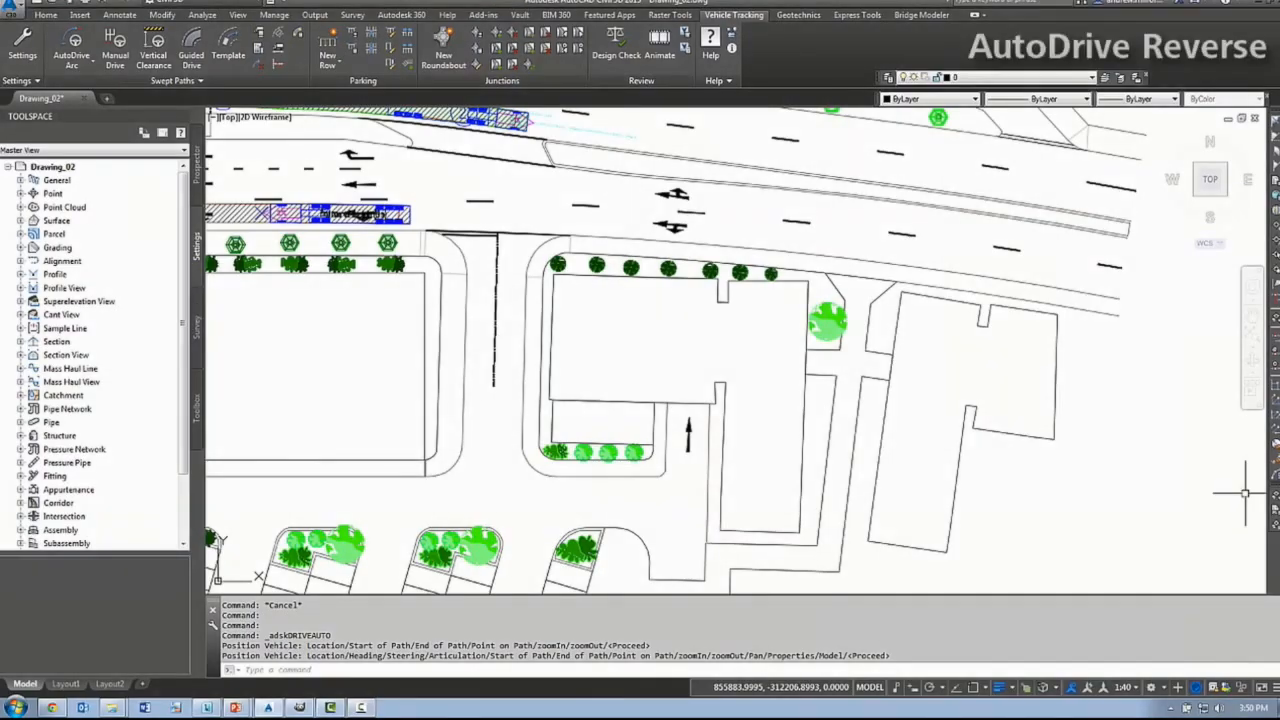
middle_drag(762, 281, 528, 298)
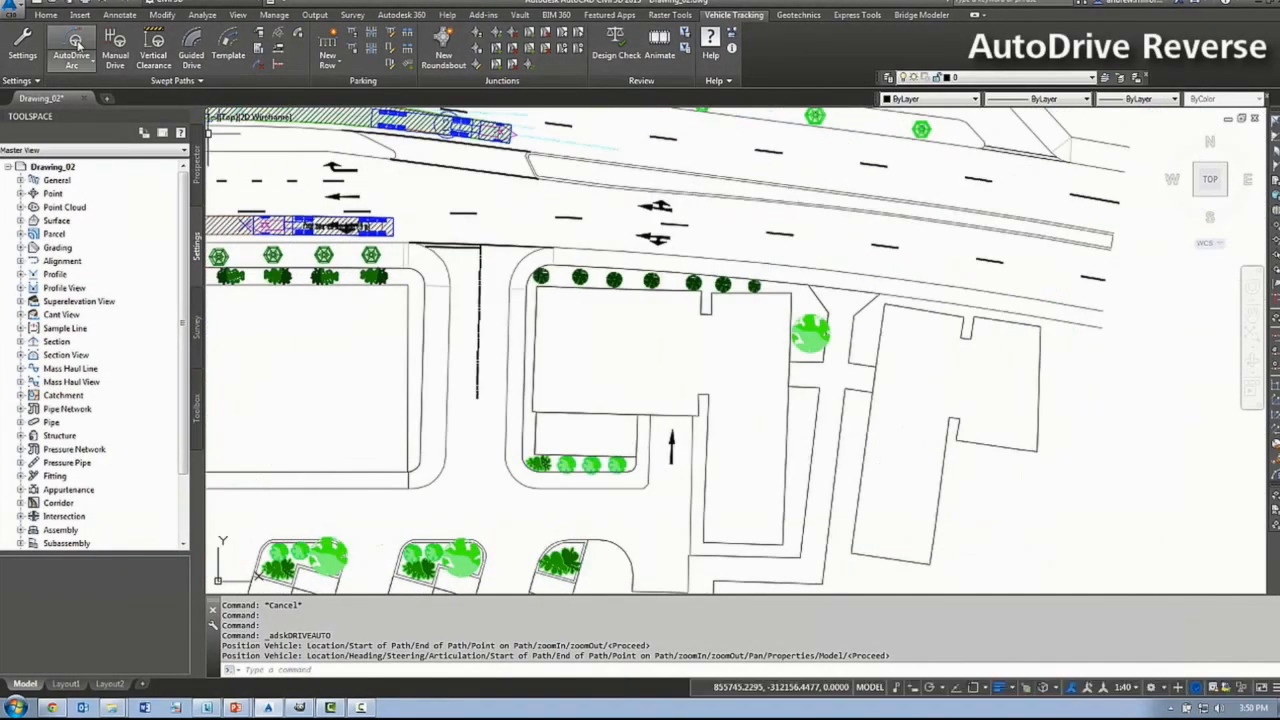
click(76, 44)
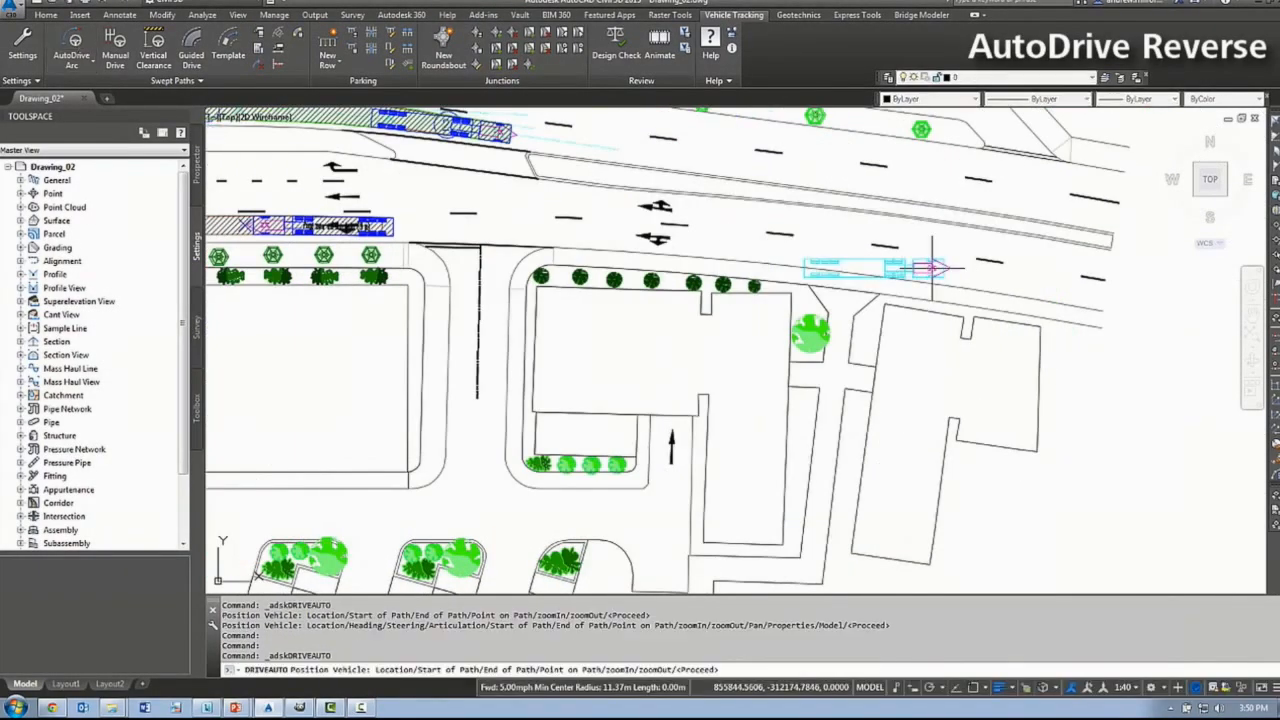
click(875, 263)
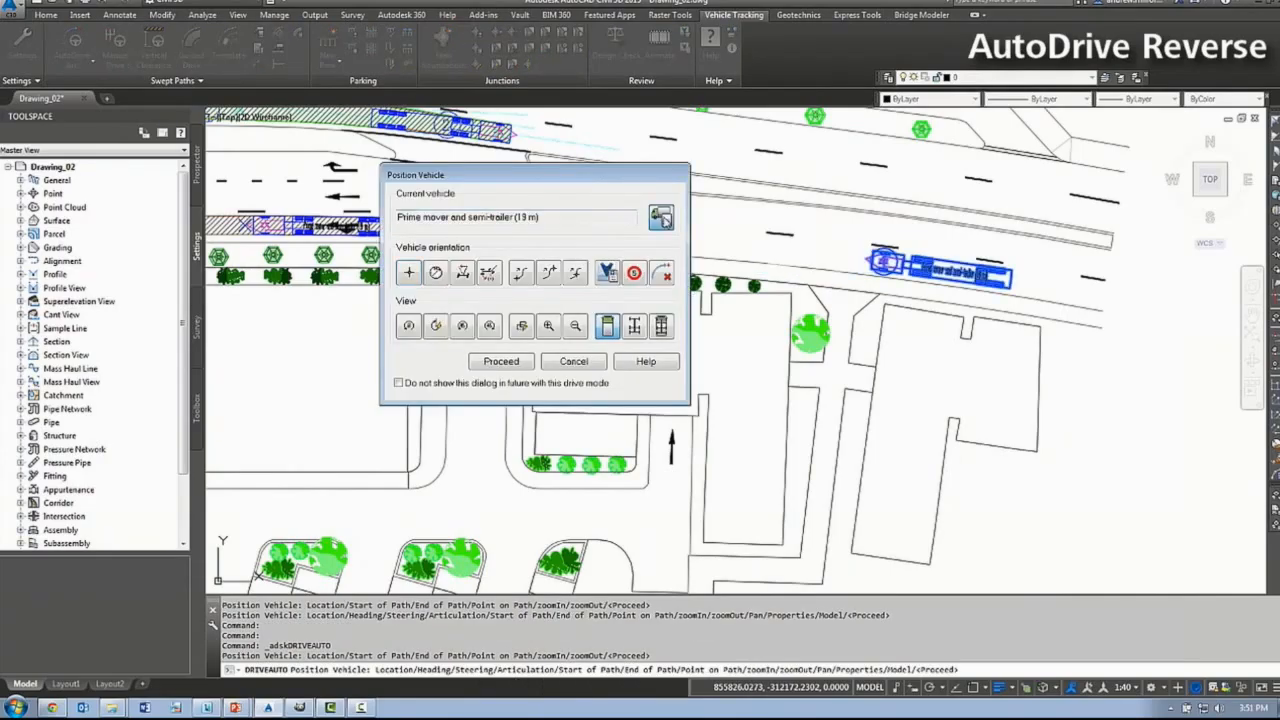
- Change the path's vehicle to the Austroads 2013 Service Vehicle (8.8 m) and proceed to driving
click(661, 218)
scroll(718, 276, up, 3)
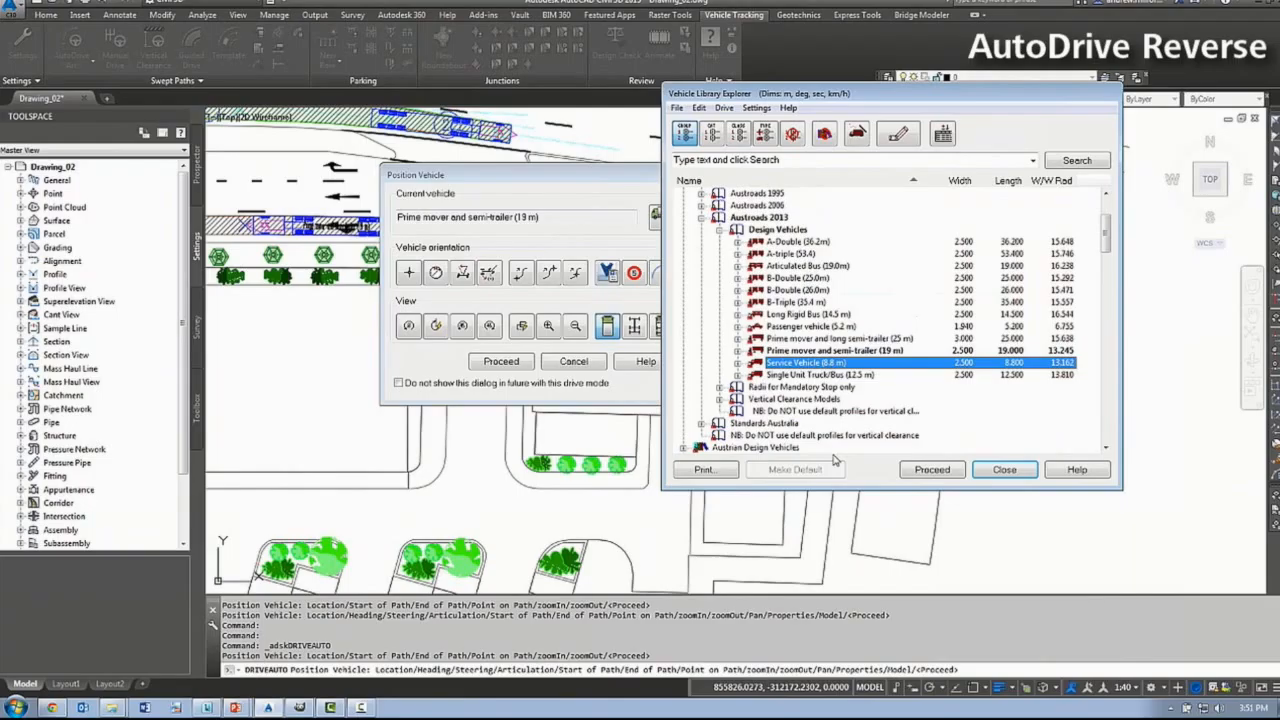
click(938, 475)
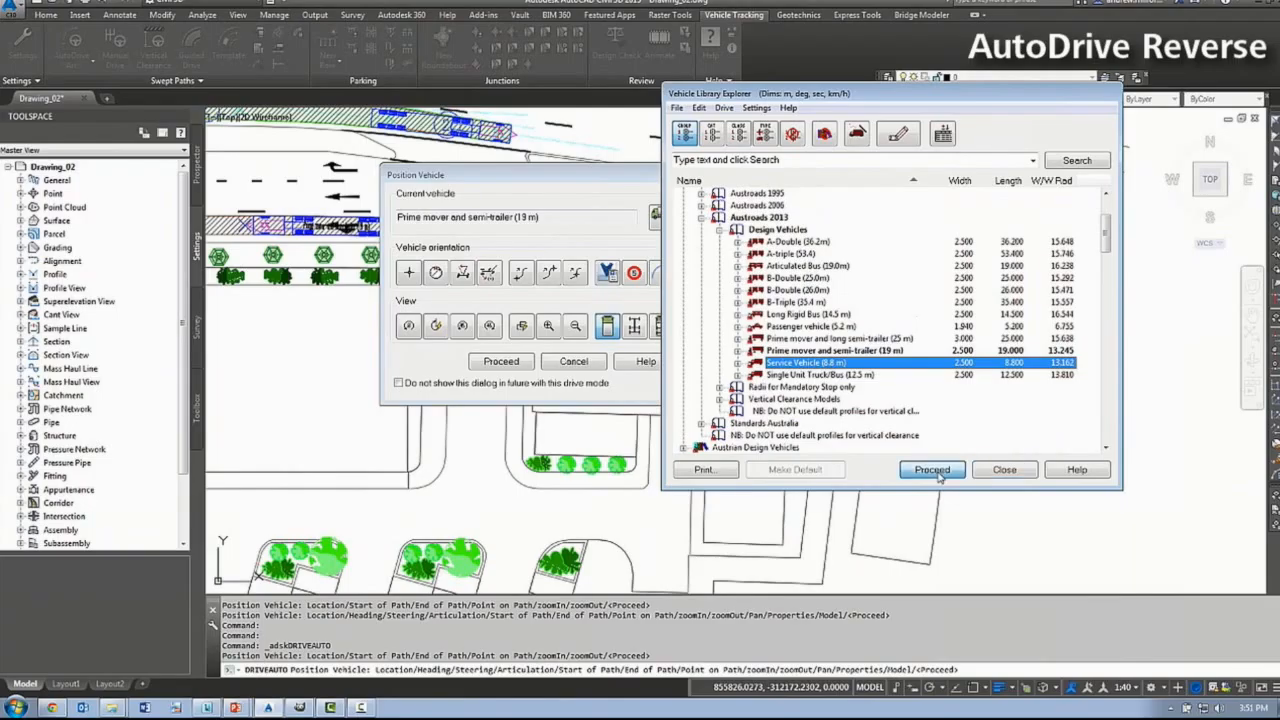
key(Return)
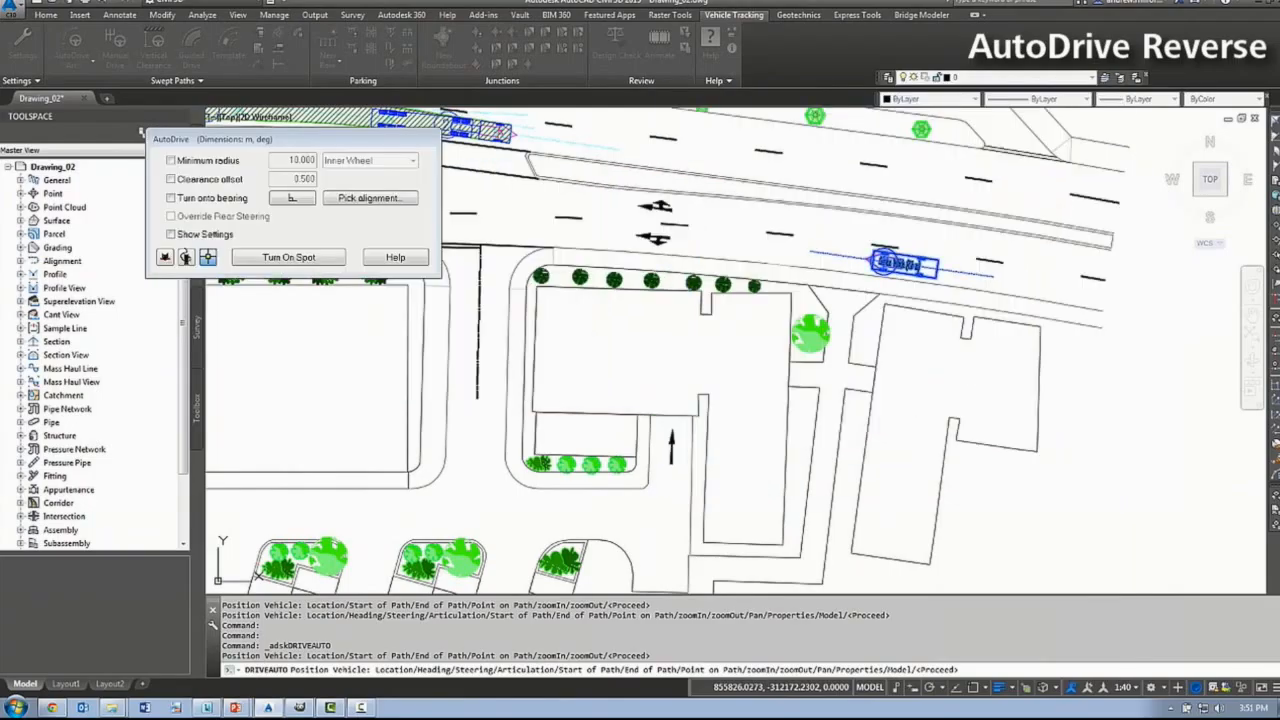
- Drive west along the kerb lane and turn left onto the driveway centreline as picked alignment, continuing south along the driveway
click(598, 234)
click(377, 202)
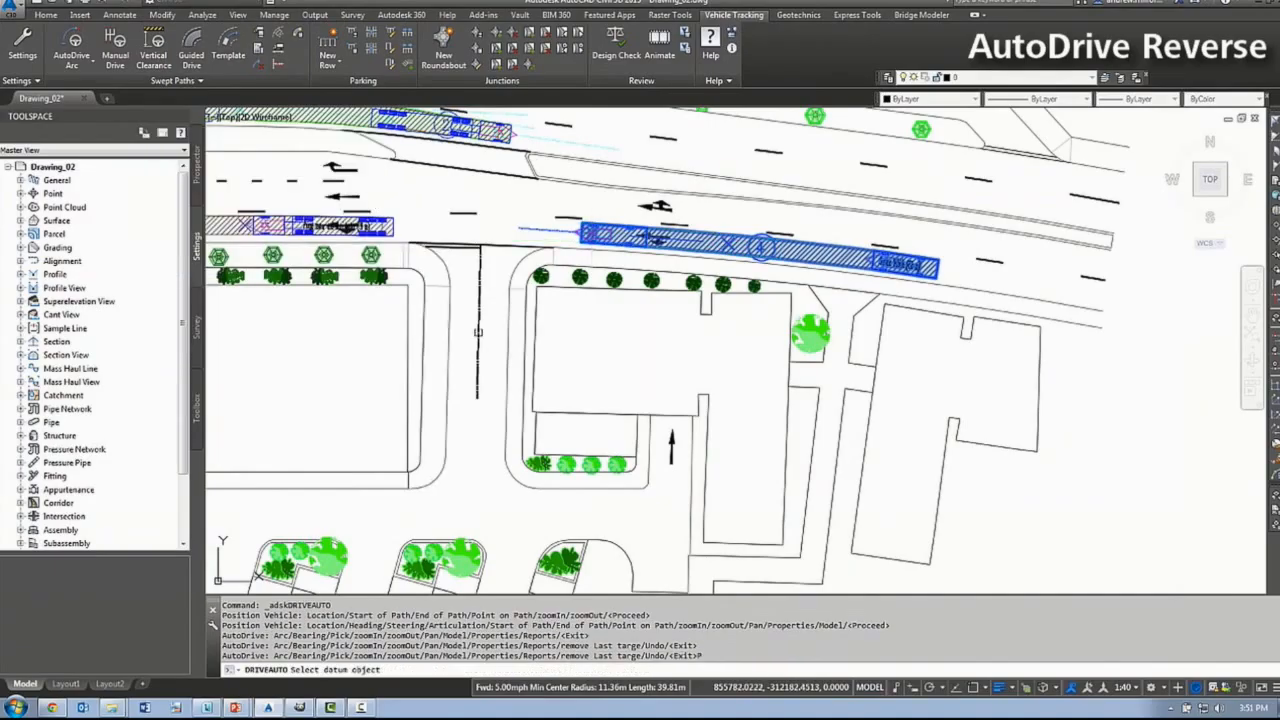
click(478, 355)
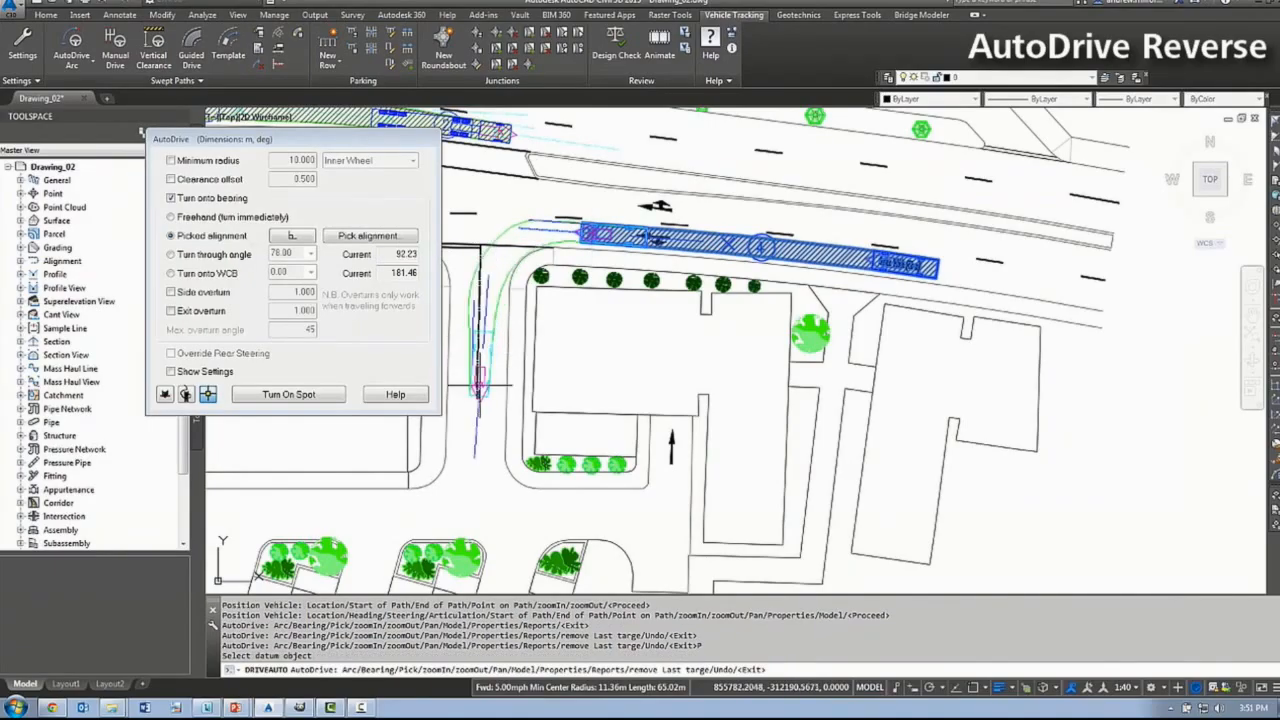
click(477, 400)
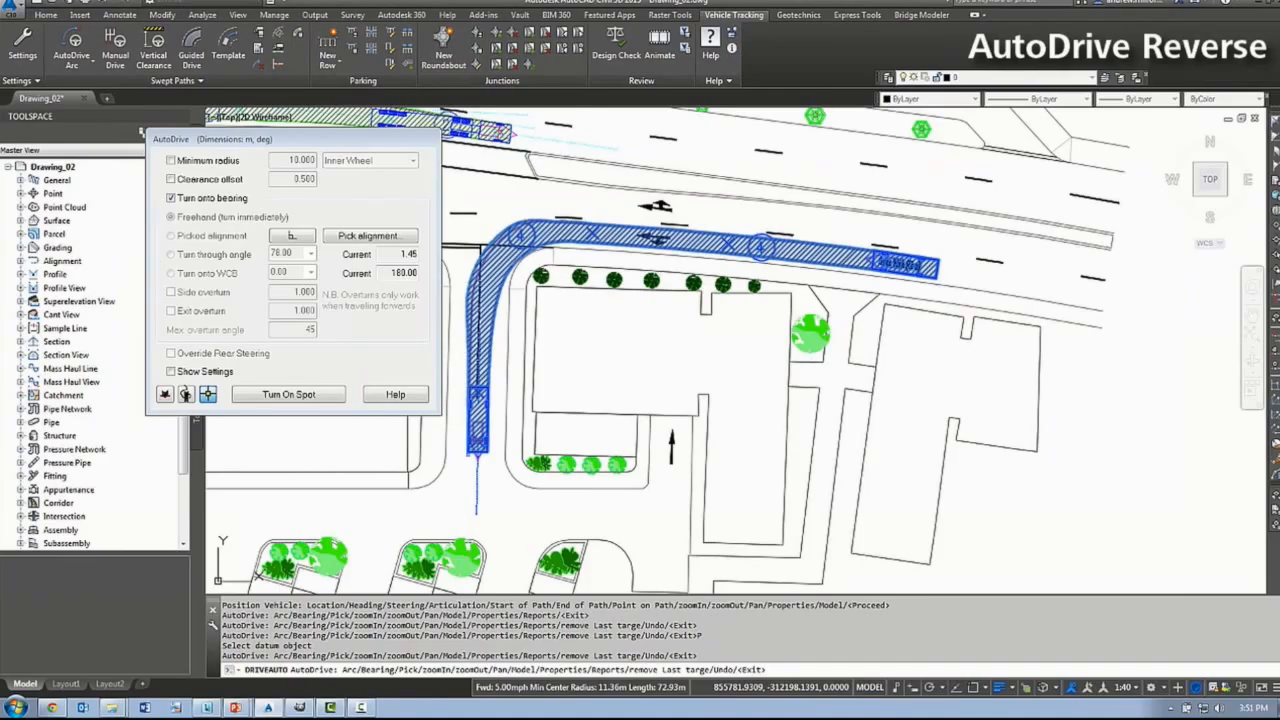
click(478, 448)
- Turn right onto the car park aisle's picked alignment and drive west along the aisle
middle_drag(495, 435, 673, 370)
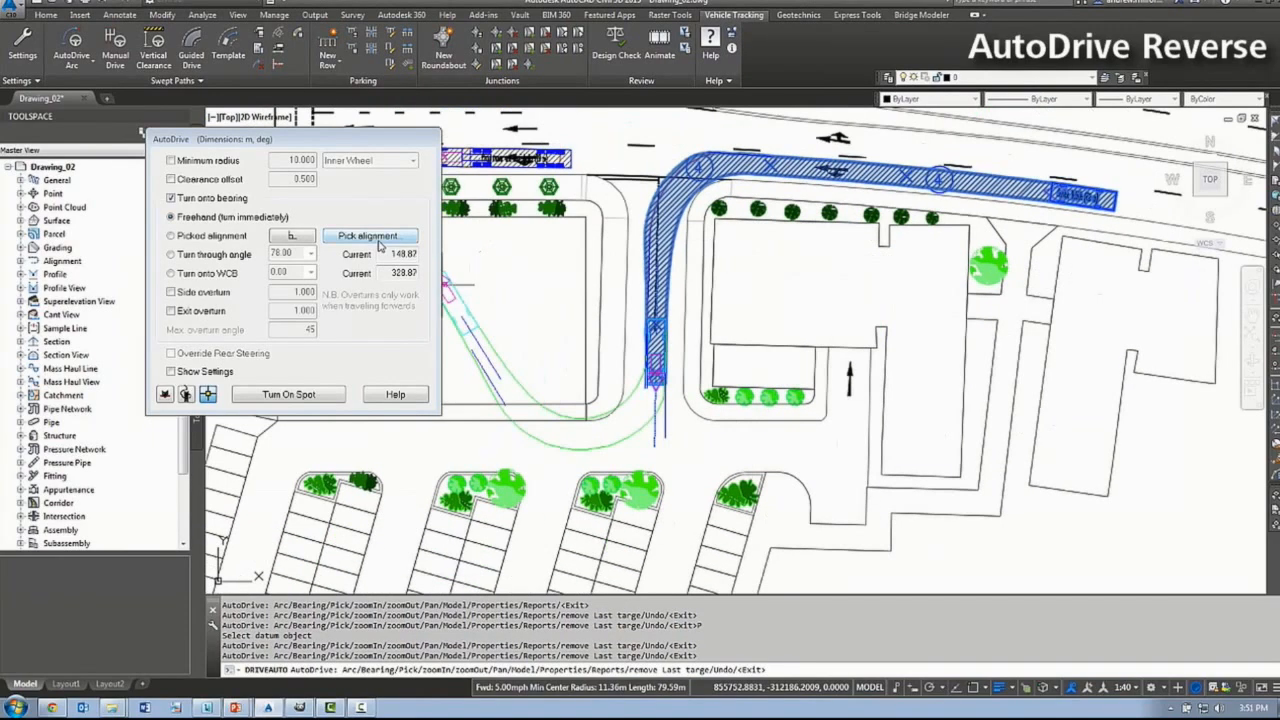
click(370, 236)
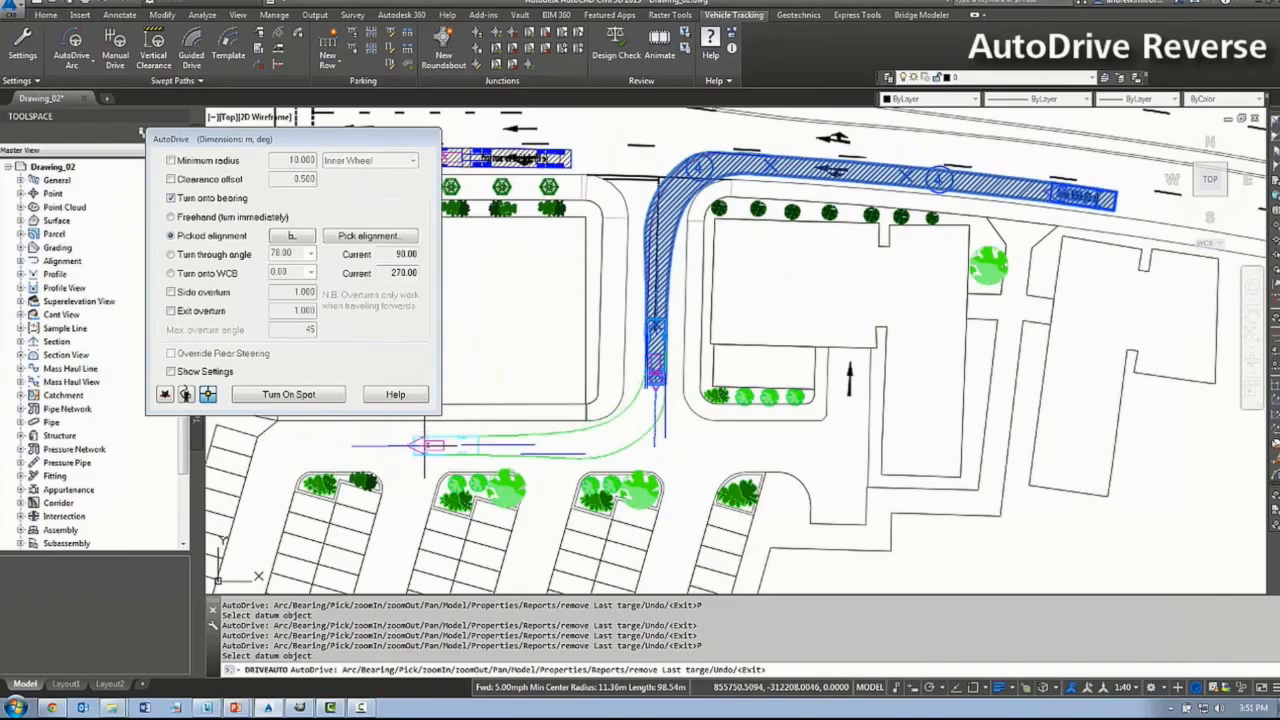
click(428, 445)
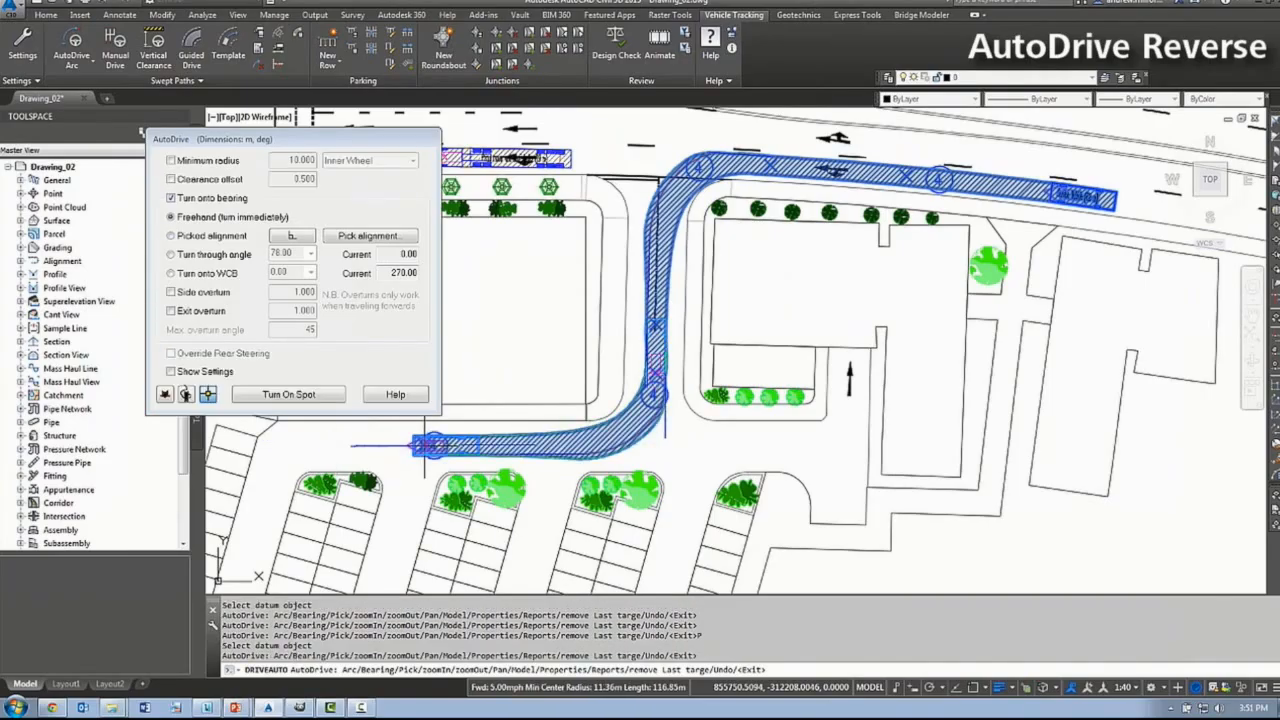
- Reverse the service vehicle east along the aisle and onto the loading bay's picked alignment up to the building, and finish the path
click(370, 236)
click(869, 400)
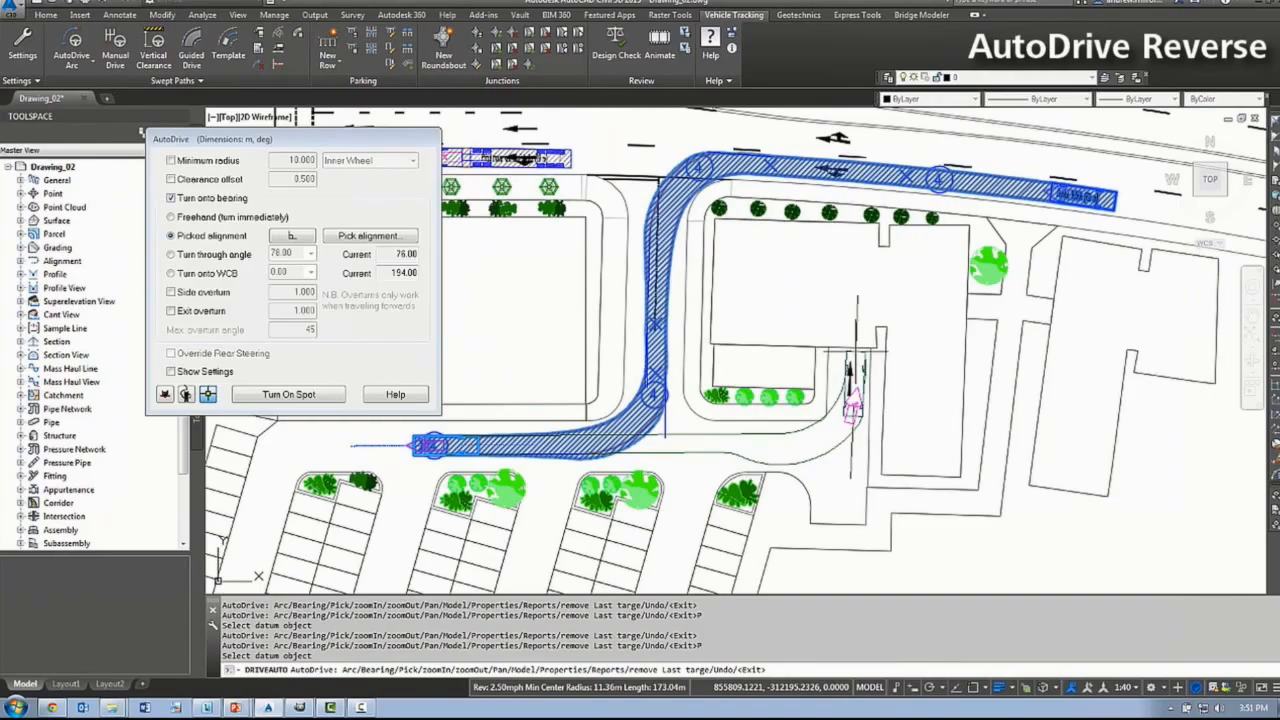
click(857, 350)
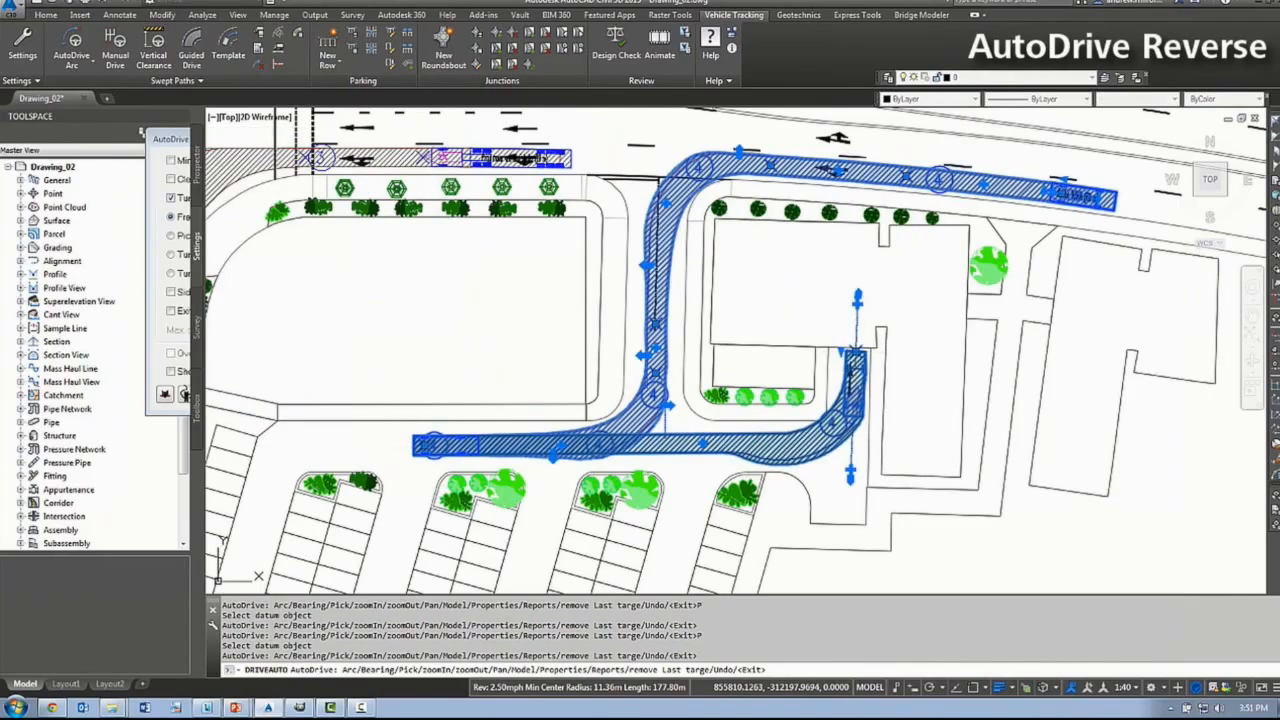
key(Escape)
scroll(820, 440, up, 2)
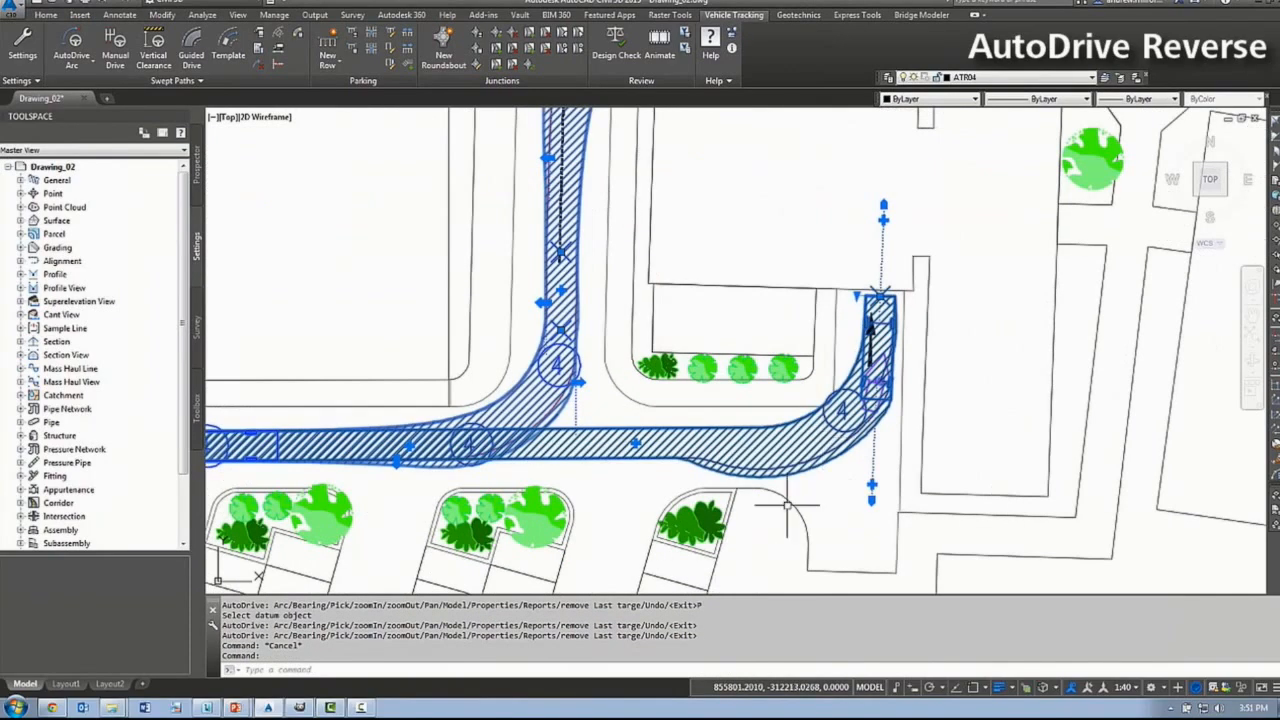
click(871, 486)
key(Escape)
scroll(872, 497, down, 2)
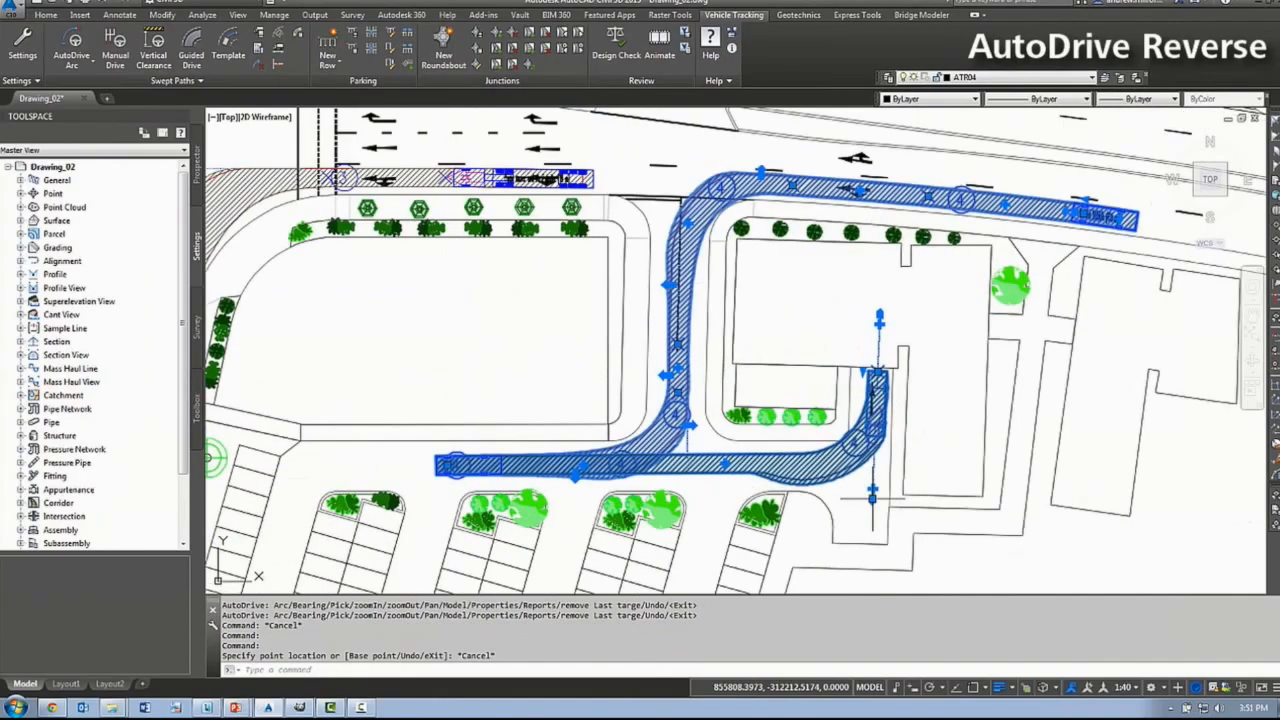
scroll(872, 497, down, 4)
key(Escape)
scroll(930, 468, up, 3)
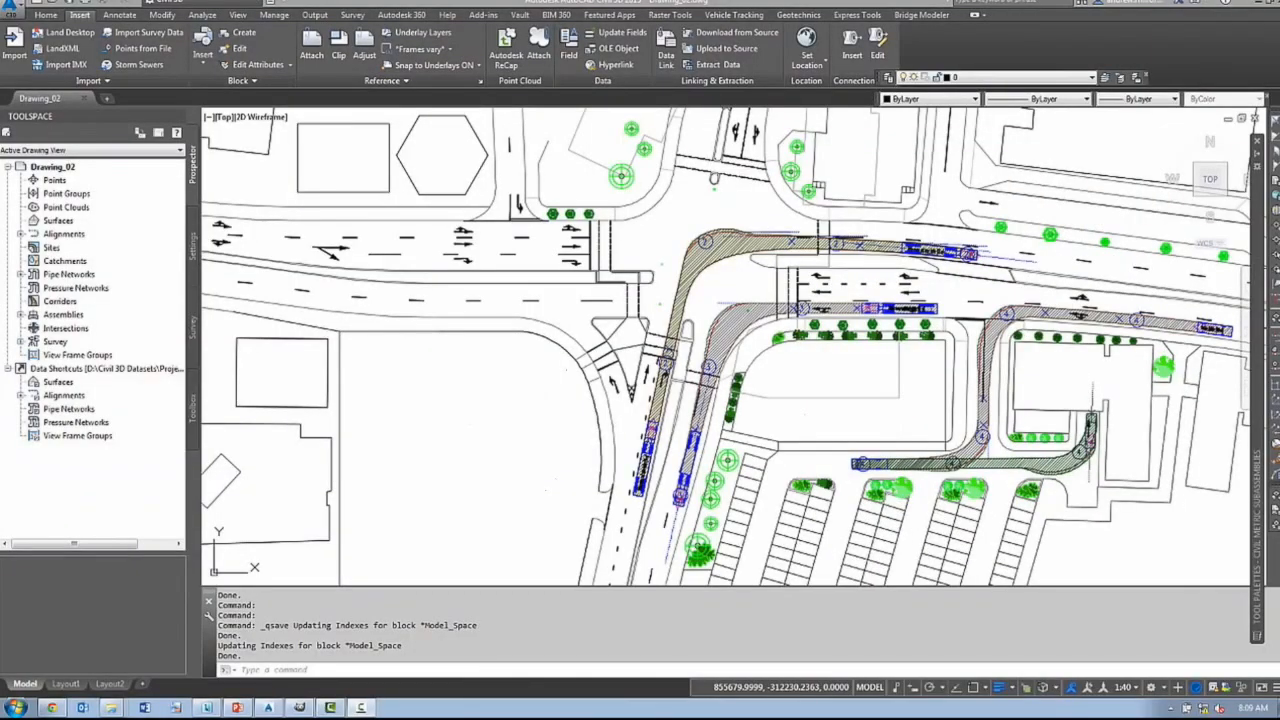
- Turn on the _Construction layer to display the dashed guide line around the left-turn slip lane
click(742, 15)
click(1030, 78)
scroll(1032, 88, up, 1)
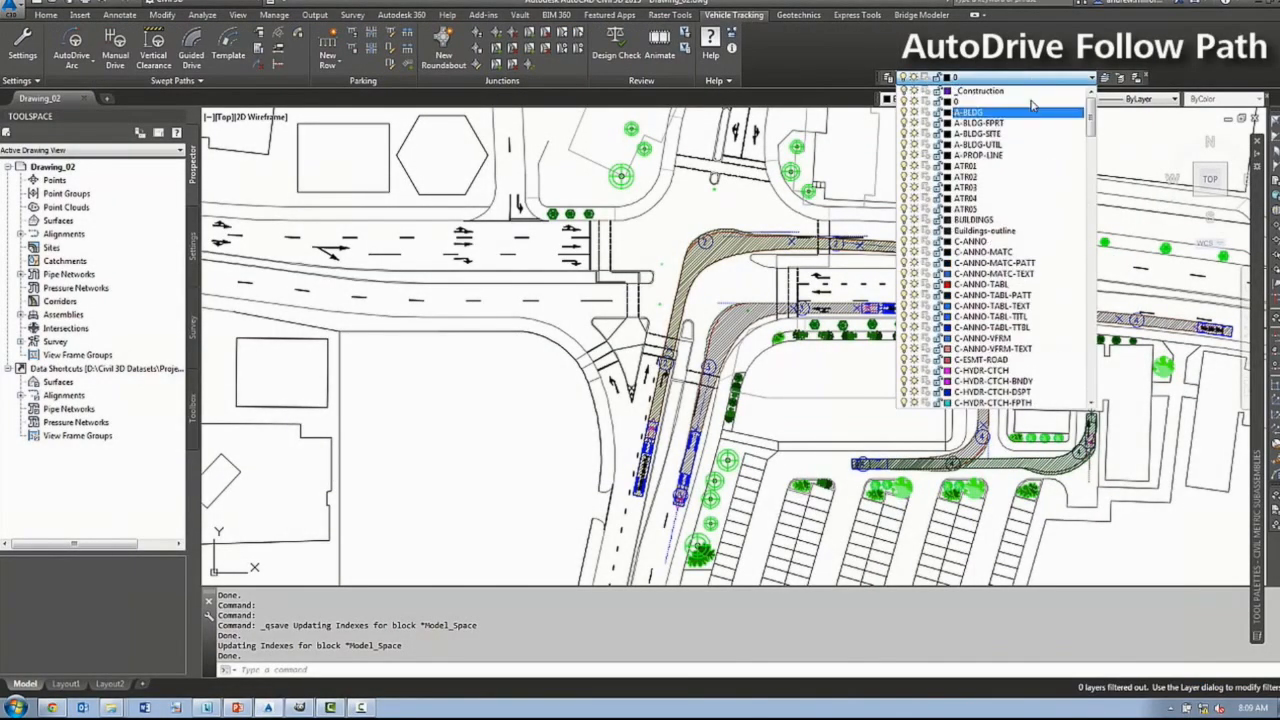
click(905, 90)
click(625, 352)
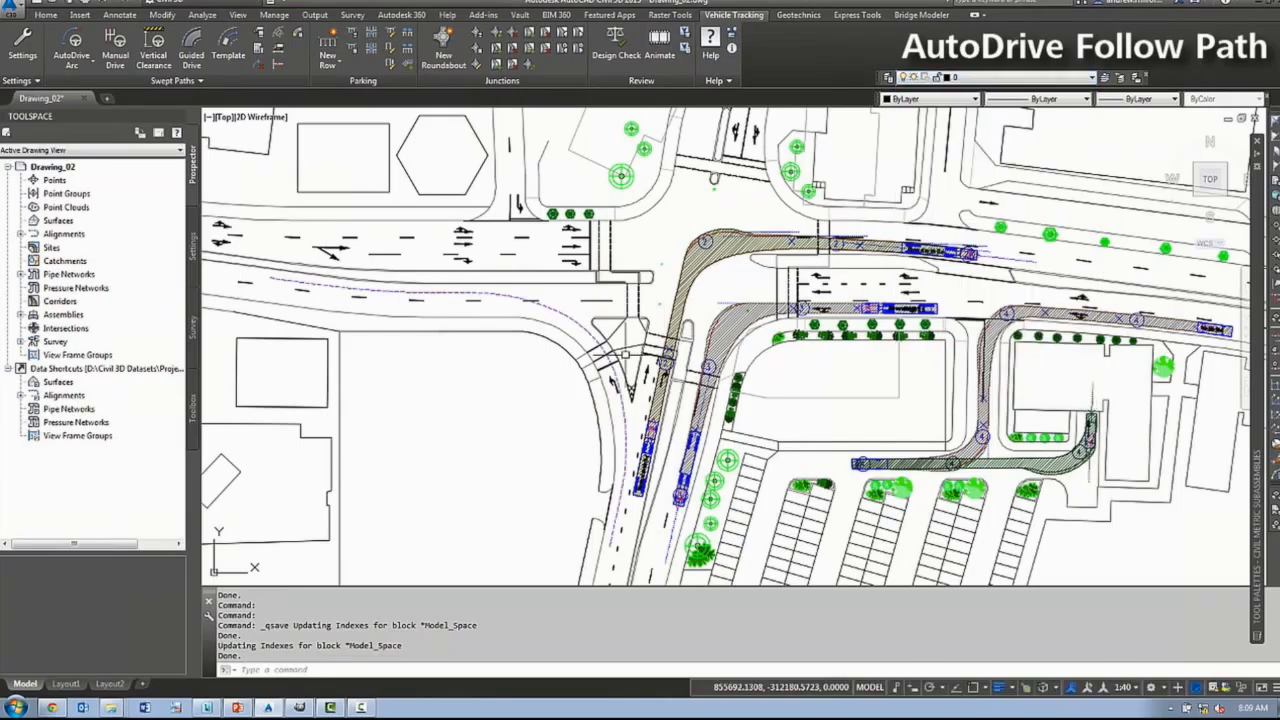
- Choose the Austroads 2013 Prime mover and semi-trailer (19 m) as the vehicle in the vehicle library
scroll(625, 352, up, 2)
scroll(604, 395, up, 2)
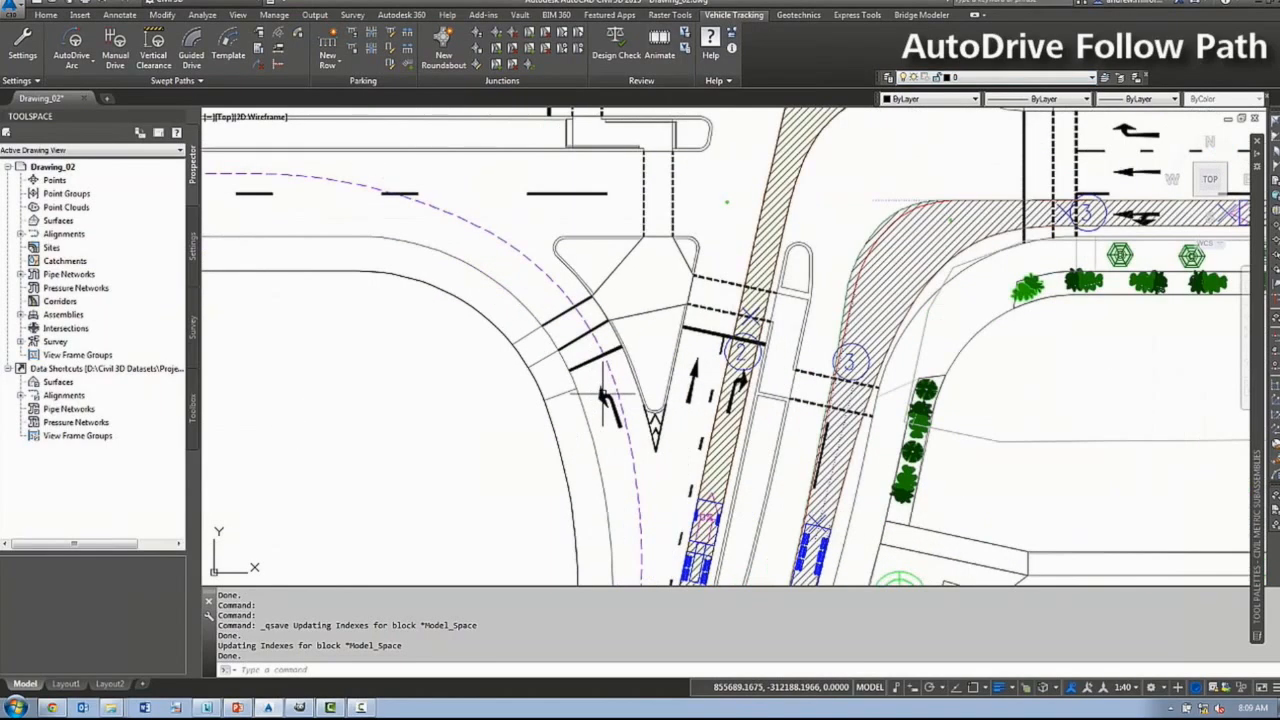
click(278, 64)
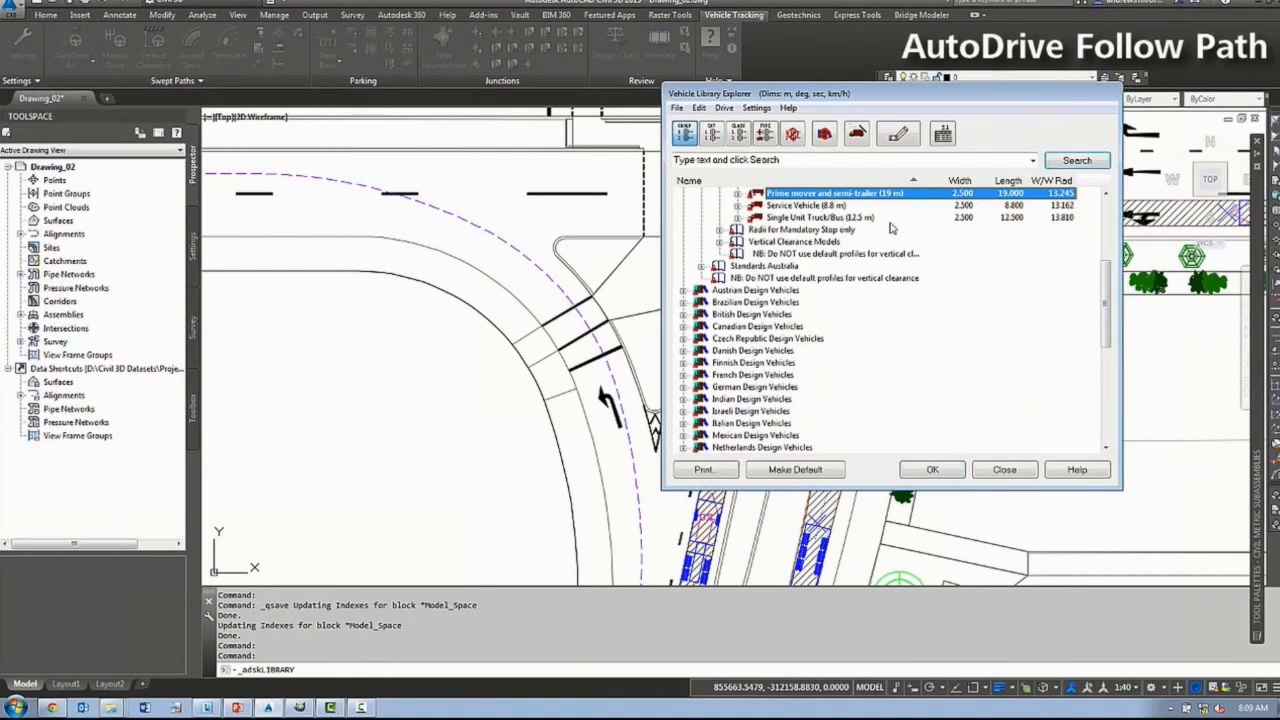
scroll(932, 397, up, 5)
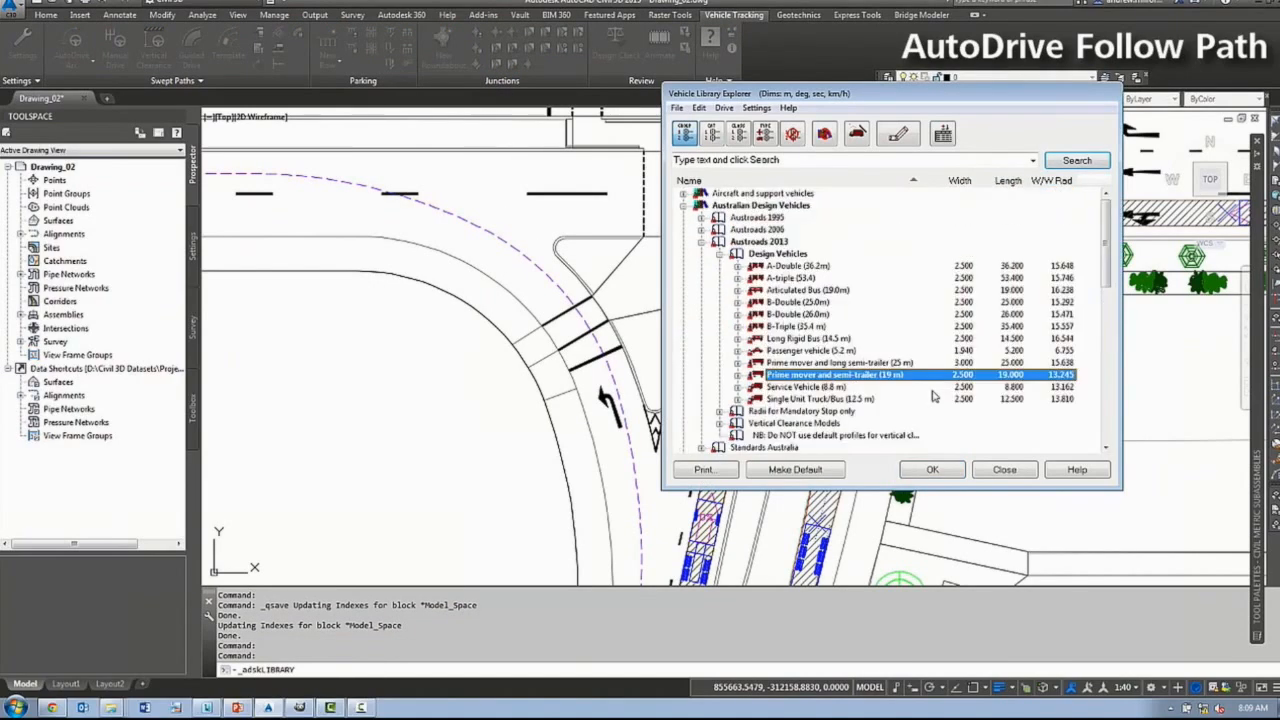
click(932, 469)
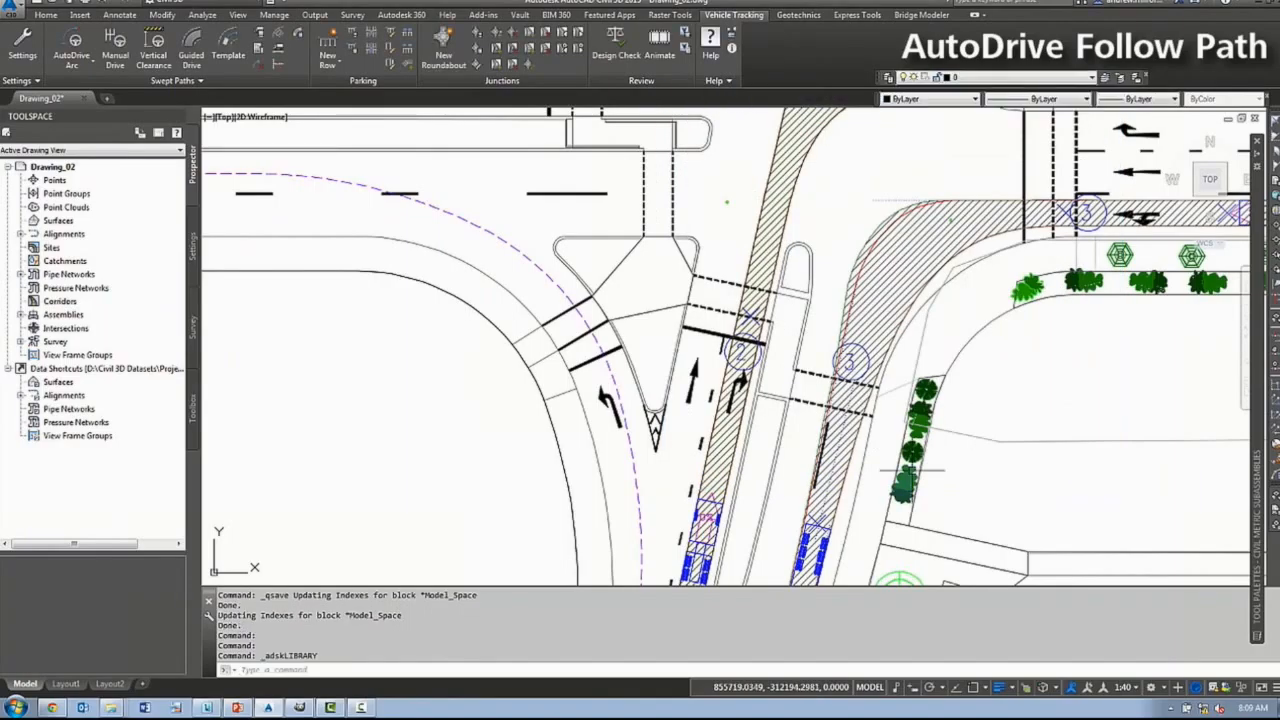
- Start a Follow drive with the default prime mover and semi-trailer and pick the dashed slip-lane line as the path to follow
click(175, 80)
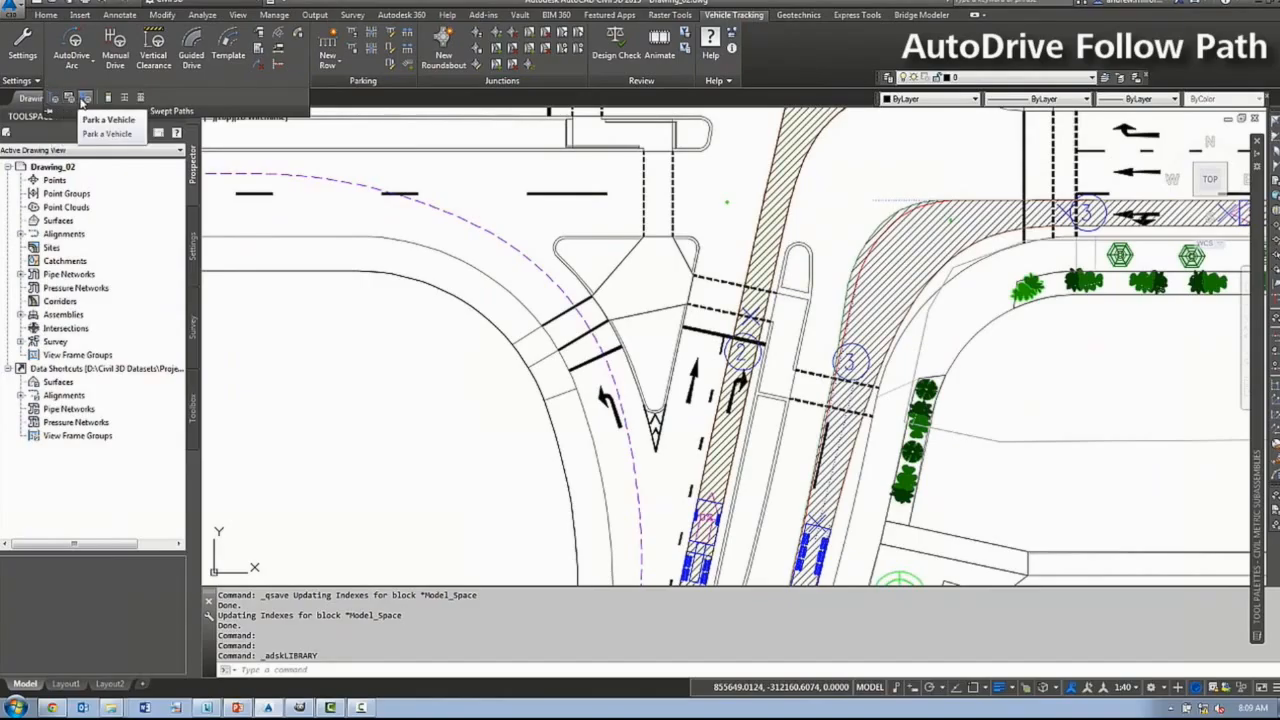
click(56, 103)
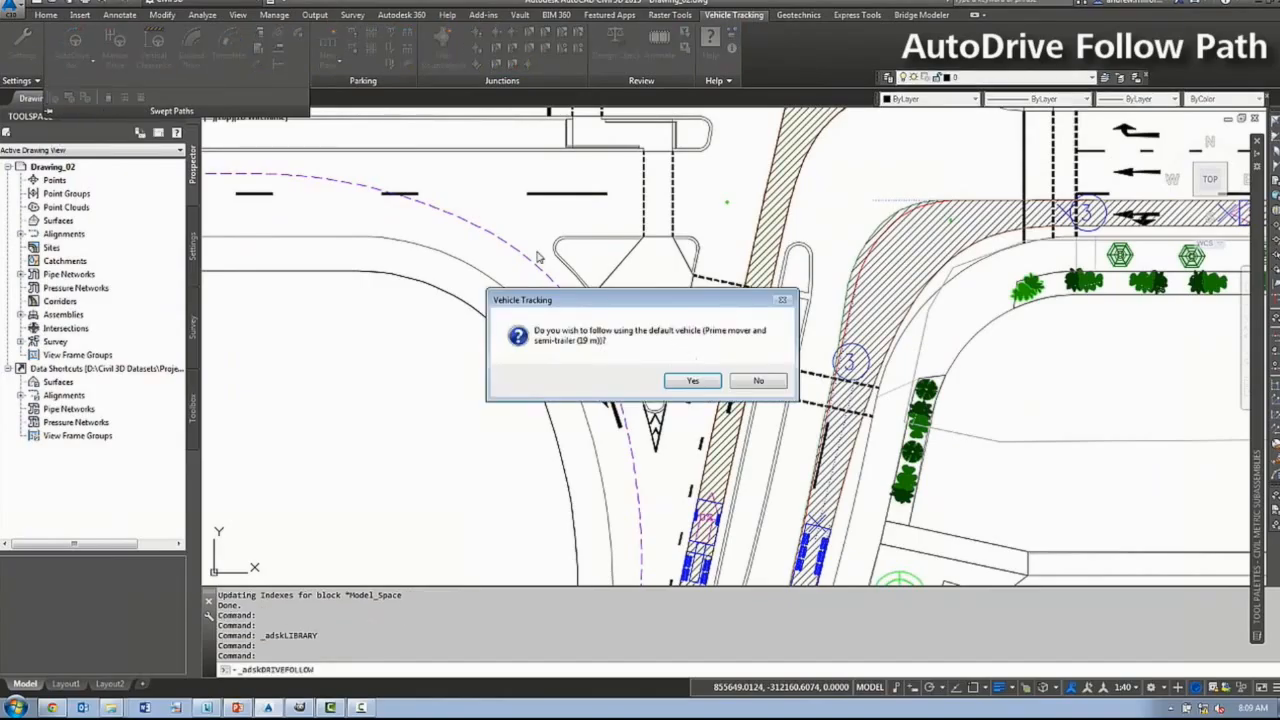
click(692, 380)
middle_drag(660, 468, 711, 306)
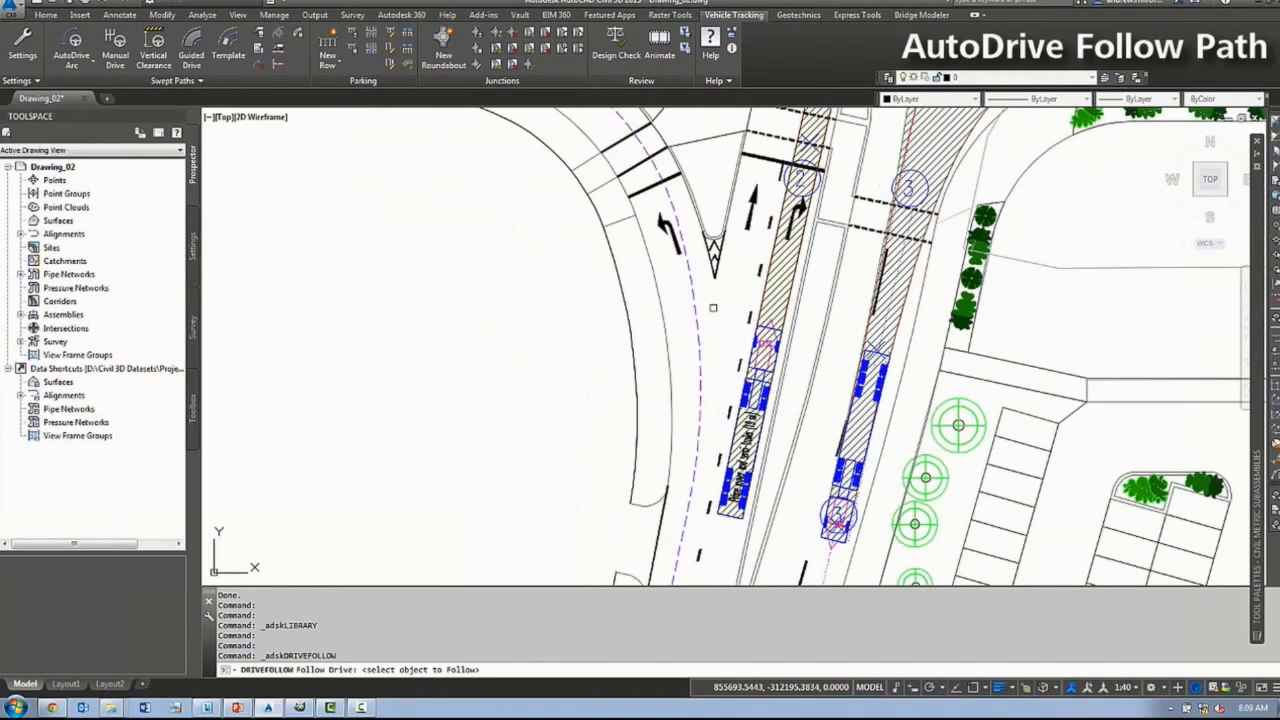
scroll(713, 311, down, 2)
click(702, 313)
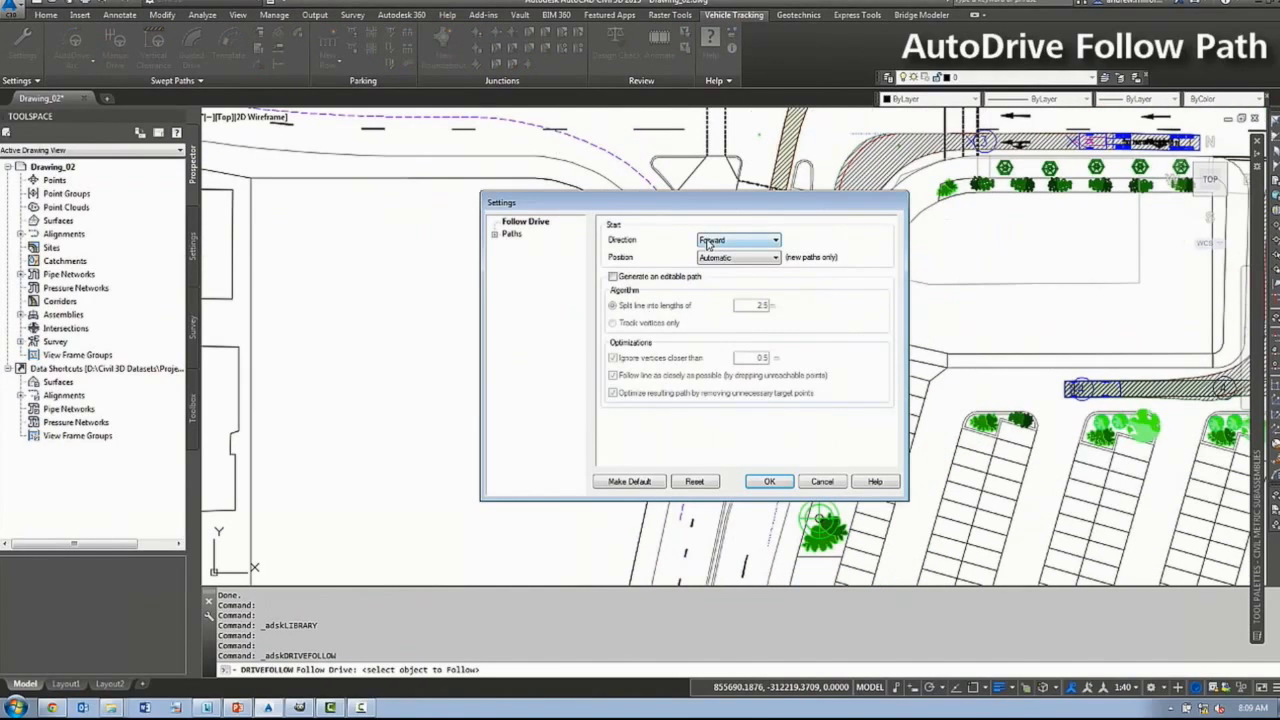
- Review the follow path's tracking point, model, speed, spirals and dynamics settings, and generate the swept path in the Forward direction
click(495, 235)
click(527, 247)
click(527, 260)
click(529, 272)
click(530, 283)
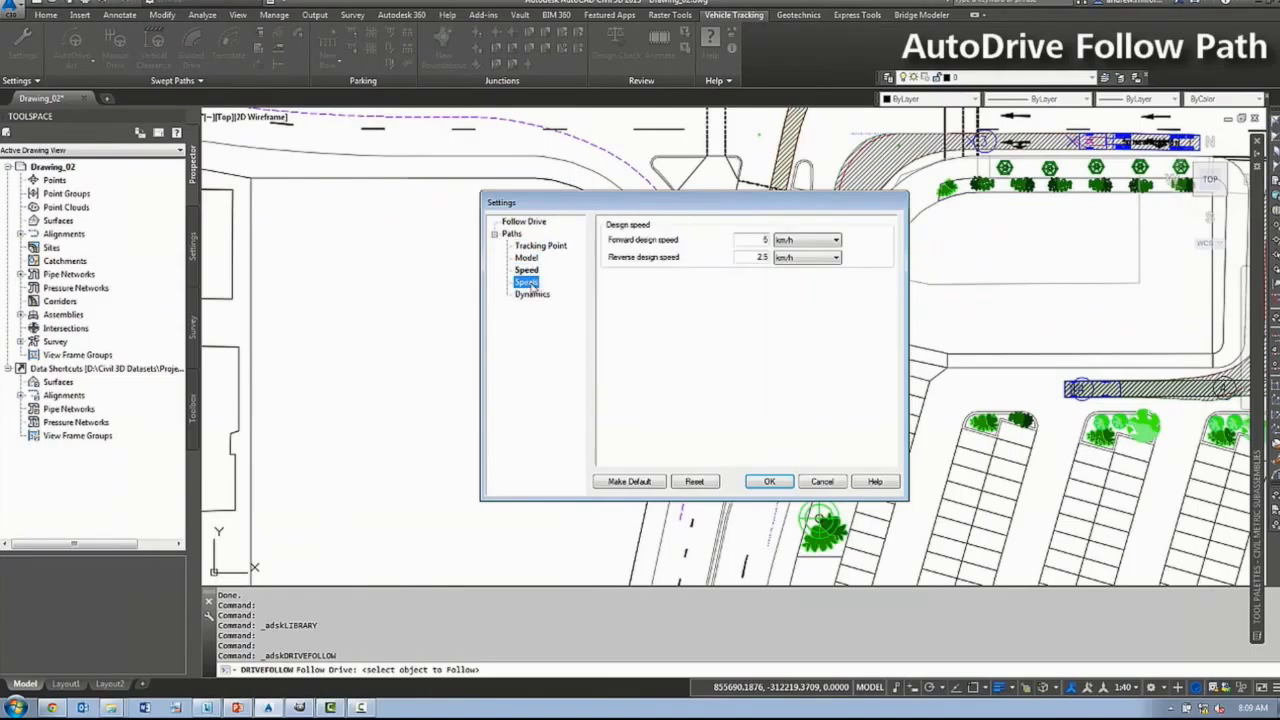
click(538, 296)
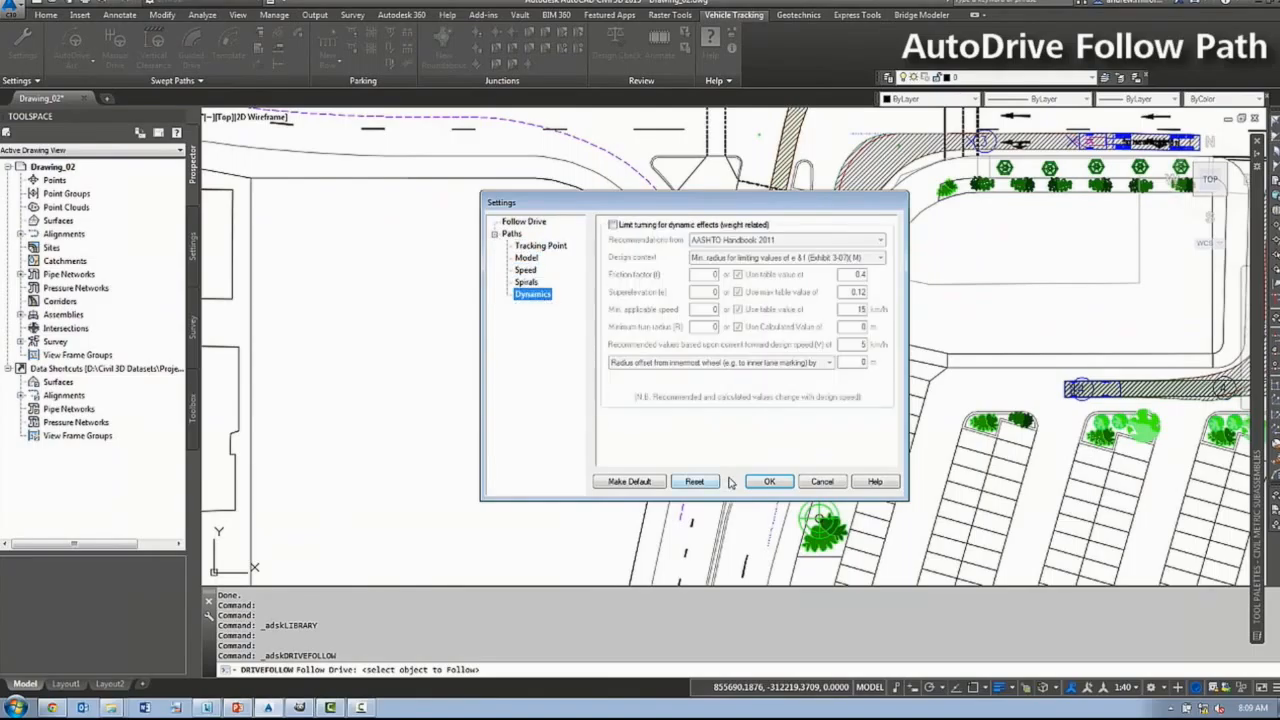
click(768, 481)
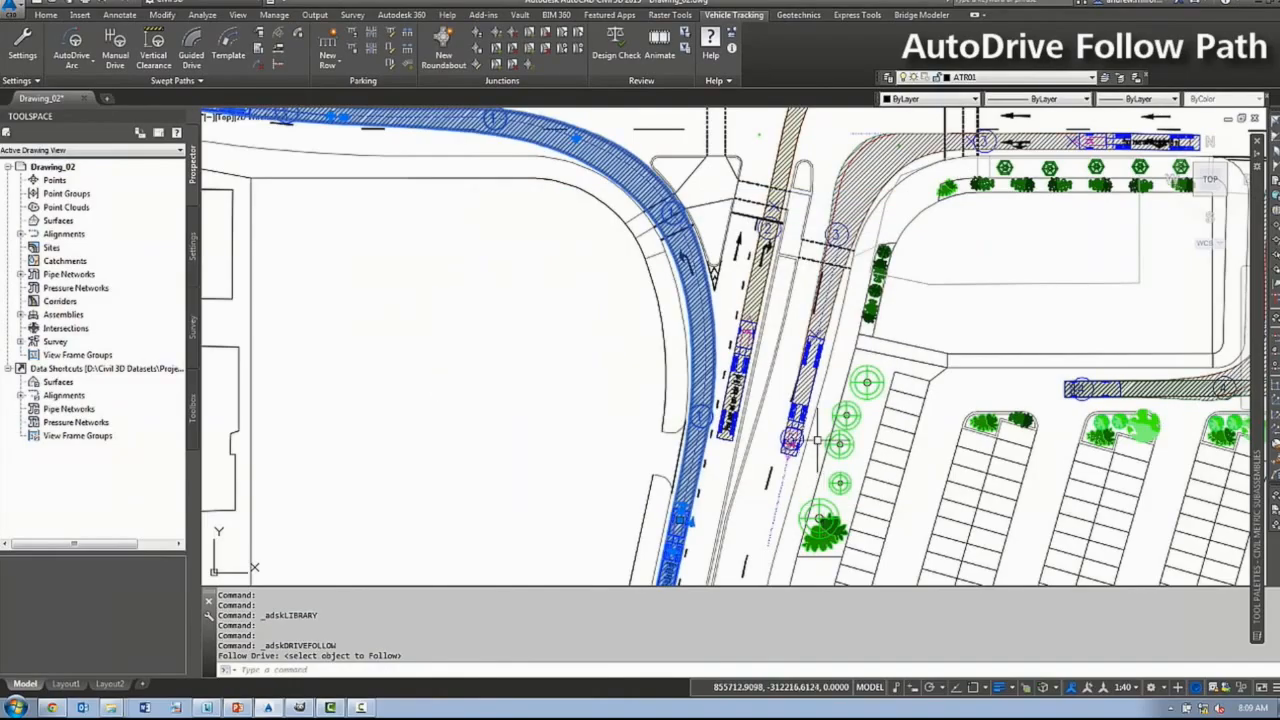
key(Escape)
mouse_move(377, 193)
middle_down()
mouse_move(493, 273)
mouse_move(473, 190)
middle_up()
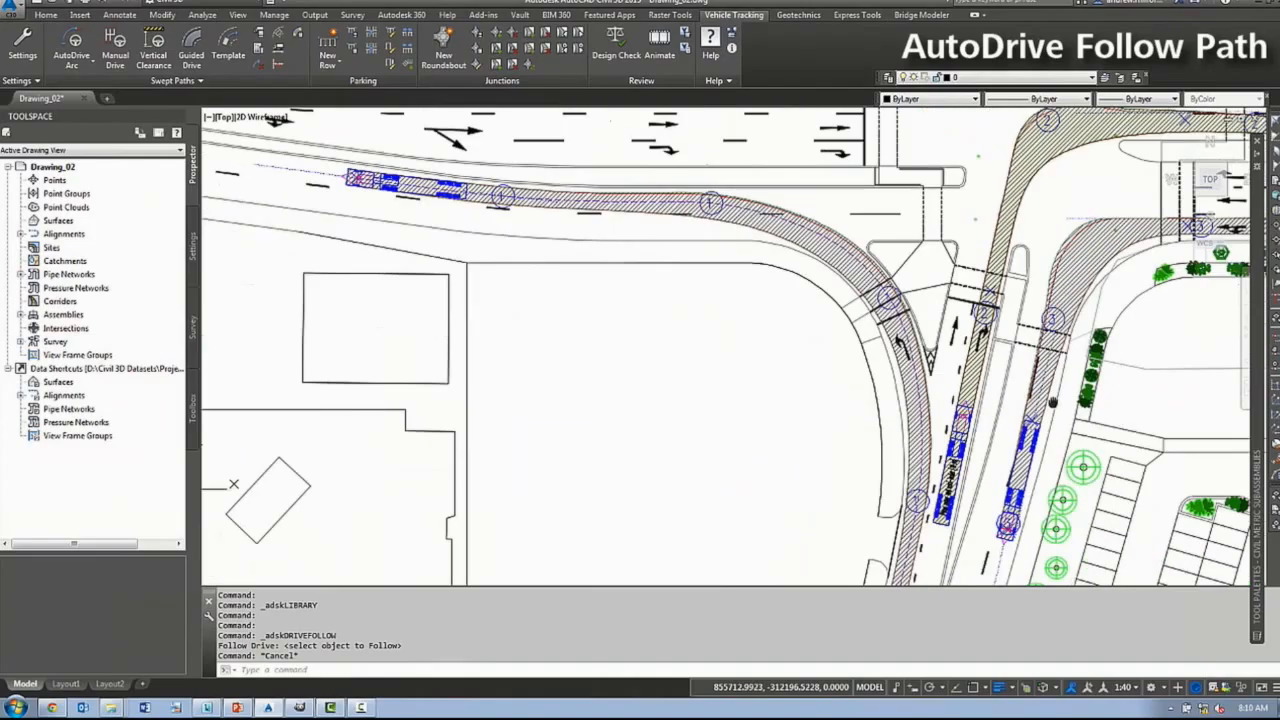
scroll(1144, 394, down, 2)
mouse_move(1144, 394)
middle_down()
mouse_move(941, 250)
mouse_move(815, 353)
mouse_move(840, 360)
middle_up()
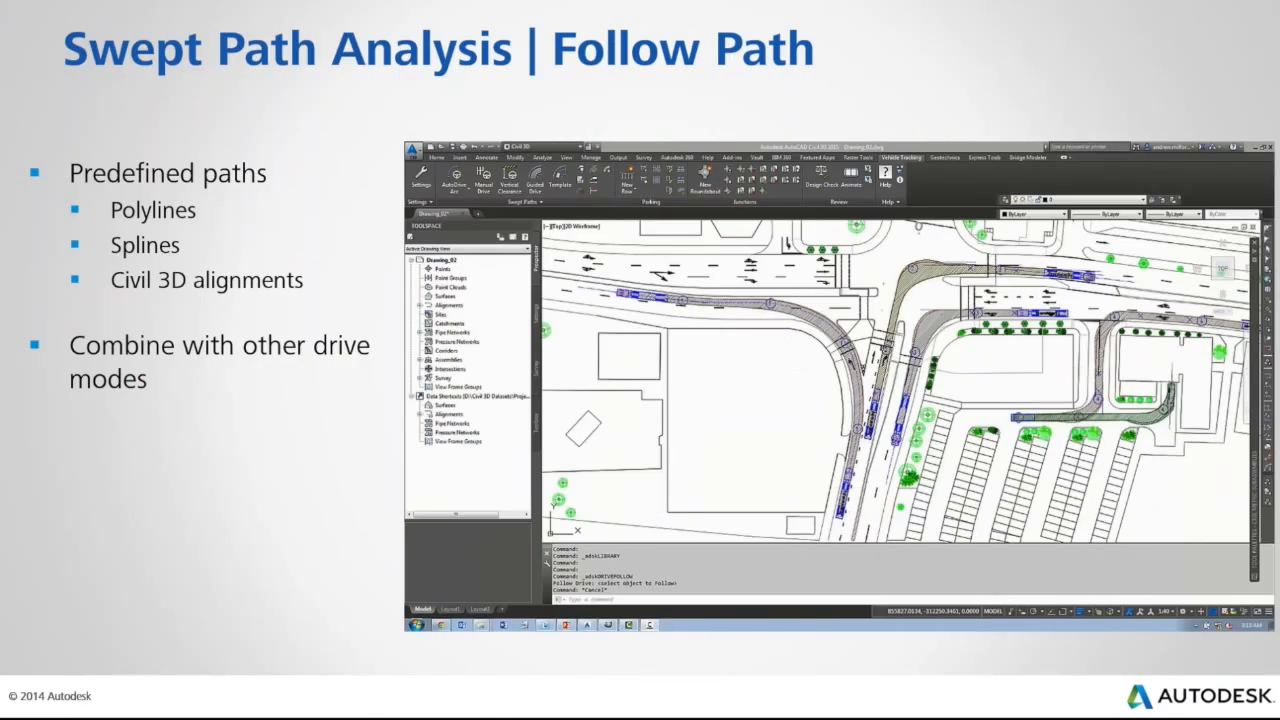
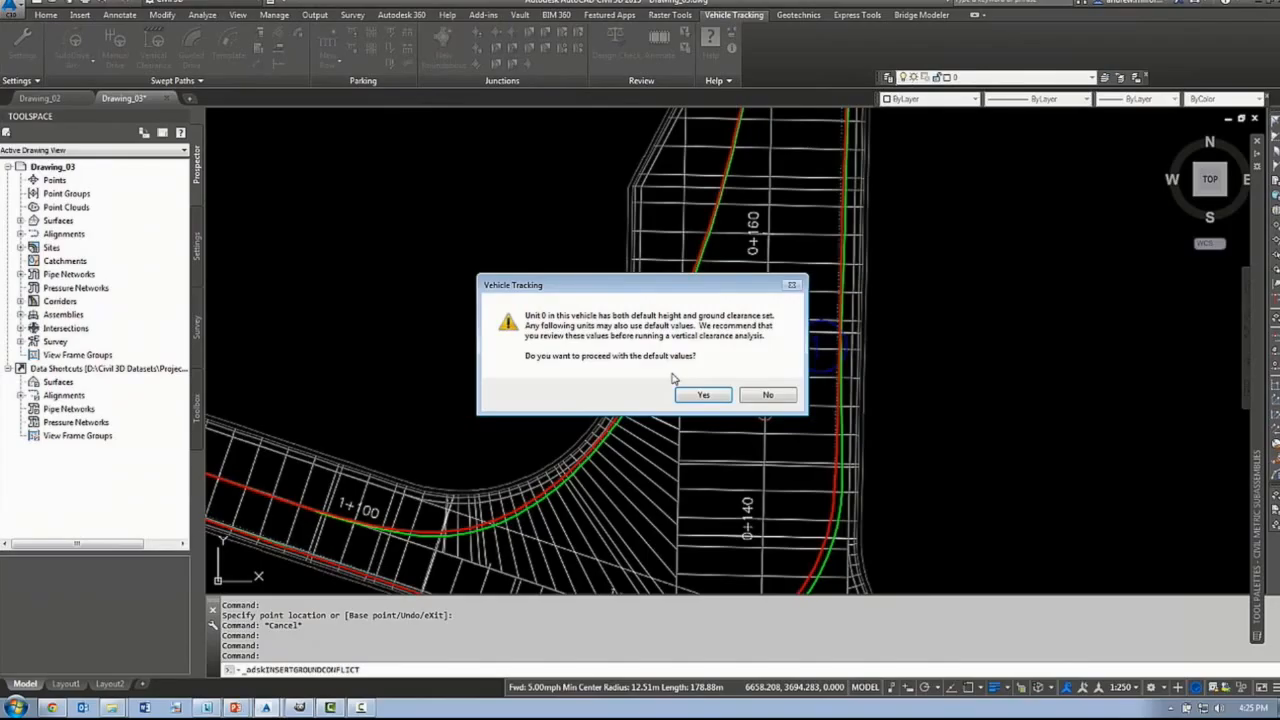
- Run the ground conflict analysis on the Drawing_03 path using the vehicle's default height and ground clearance values
click(702, 395)
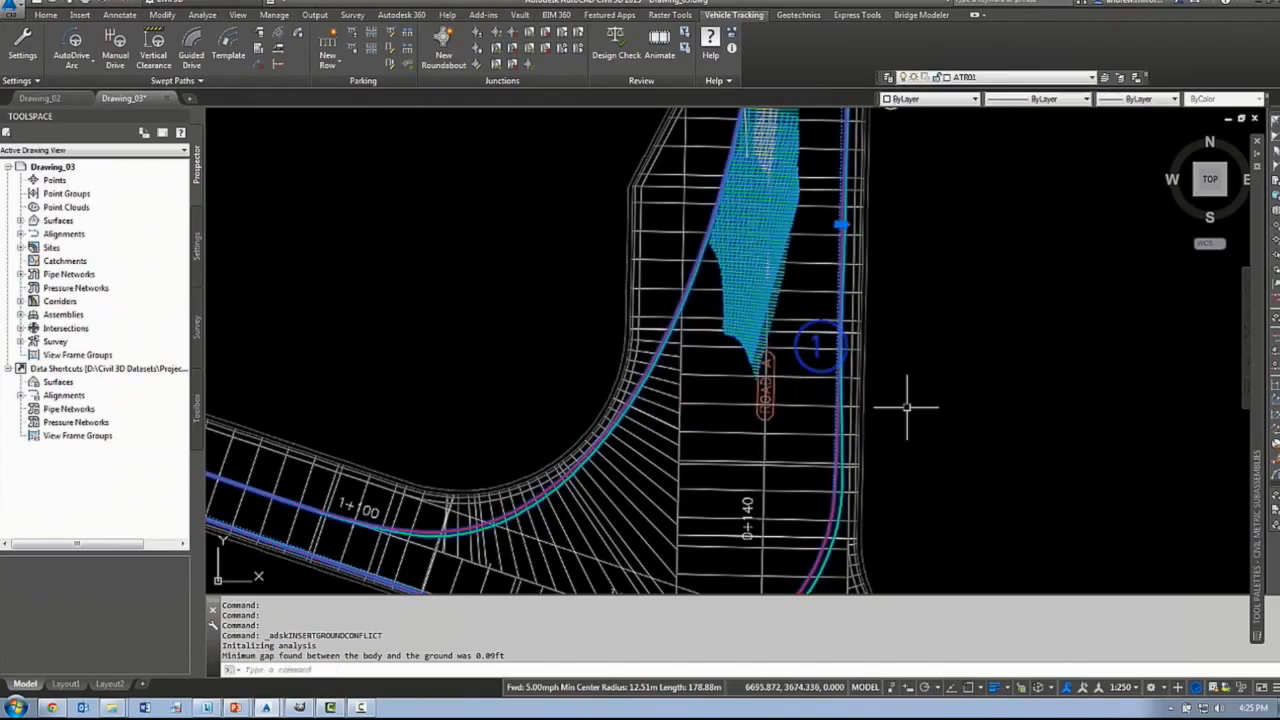
- Examine the ground conflict hatching and the A and B clearance markers along the swept path in plan
key(Escape)
mouse_move(922, 256)
middle_down()
mouse_move(919, 459)
mouse_move(923, 286)
mouse_move(909, 409)
middle_up()
scroll(919, 459, down, 2)
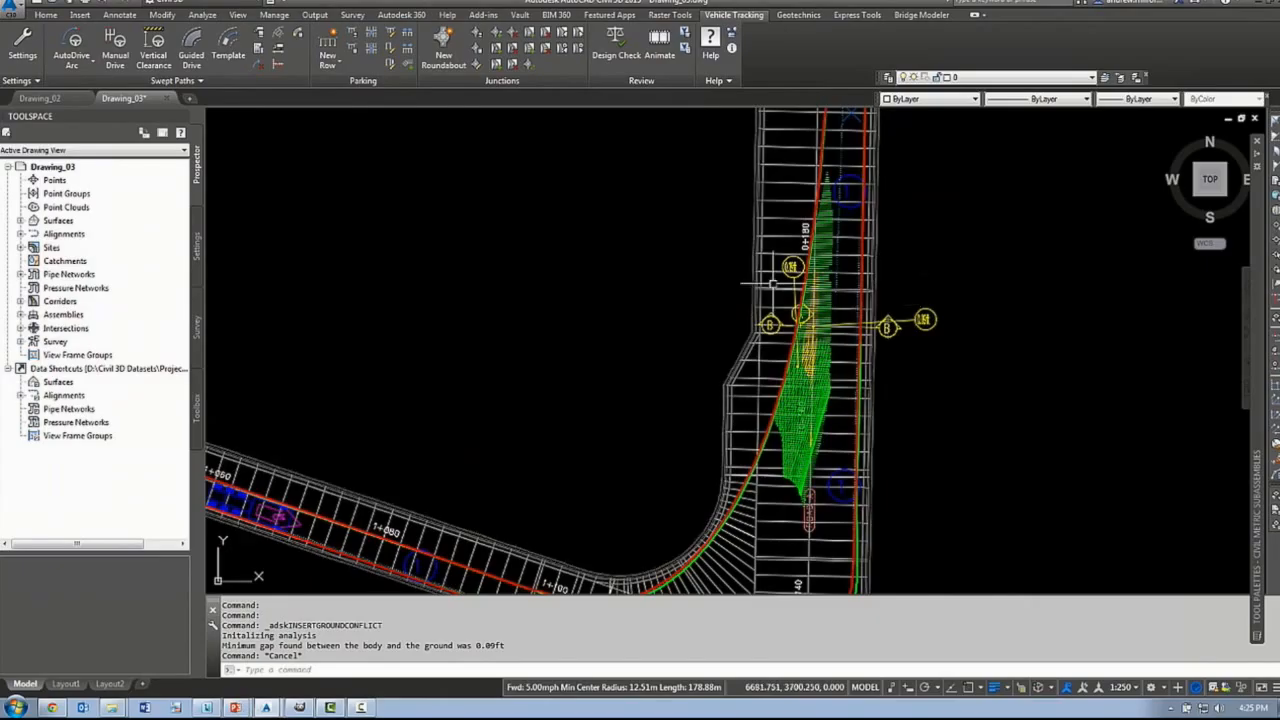
scroll(773, 284, up, 5)
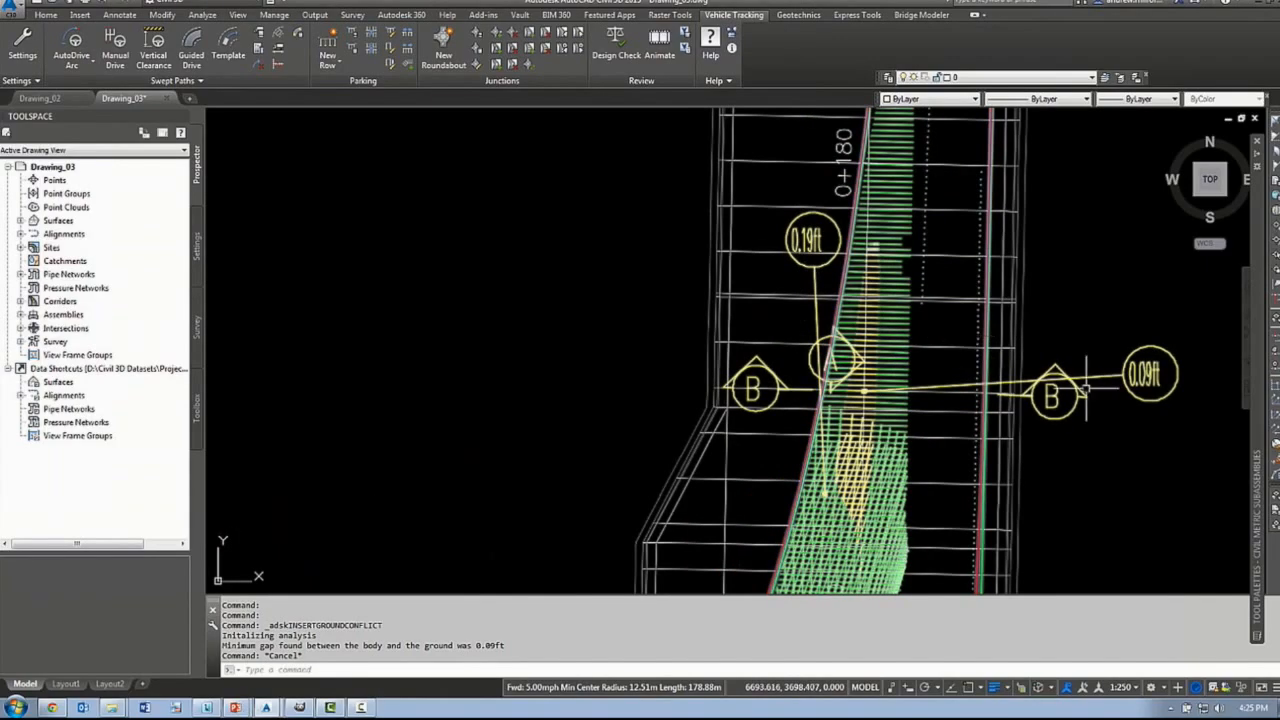
- Examine the Section A-A and Section B-B clearance drawings of the lowboy path, including the marked minimum gap points
scroll(1141, 383, down, 2)
scroll(1141, 384, down, 8)
middle_drag(1141, 384, 338, 124)
scroll(598, 262, down, 2)
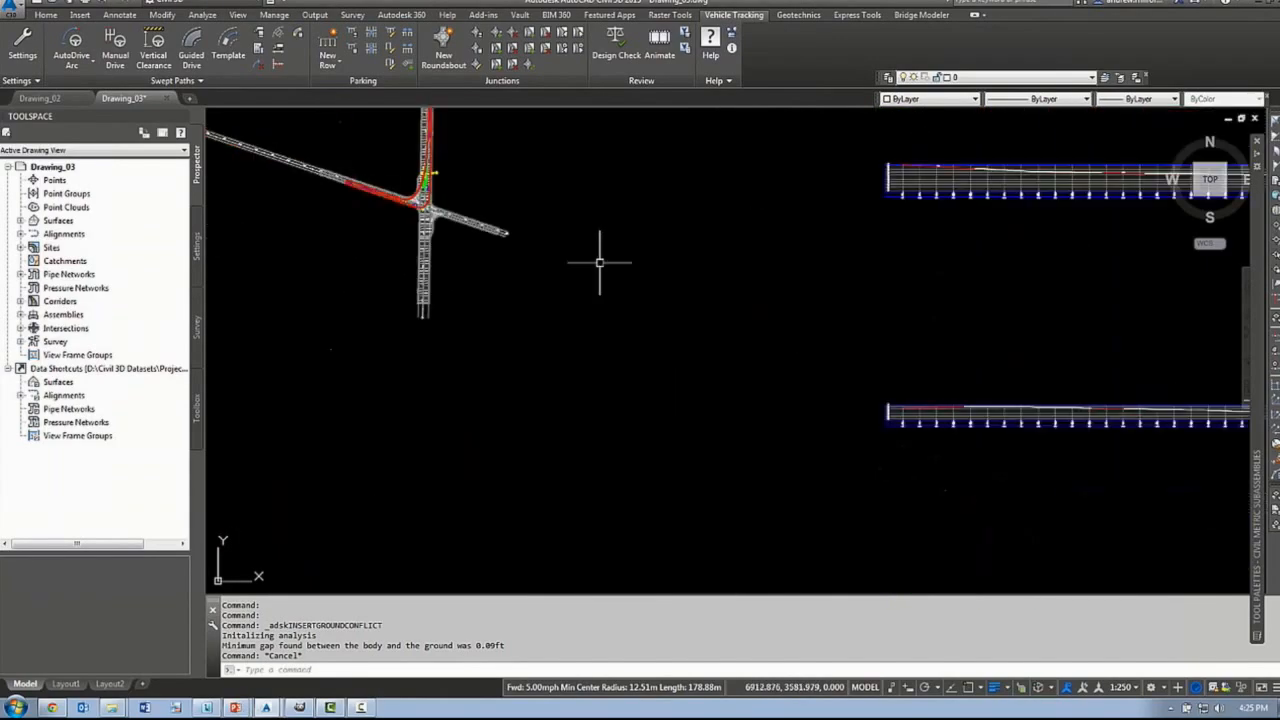
middle_drag(1149, 470, 611, 460)
scroll(749, 357, down, 10)
scroll(777, 354, up, 10)
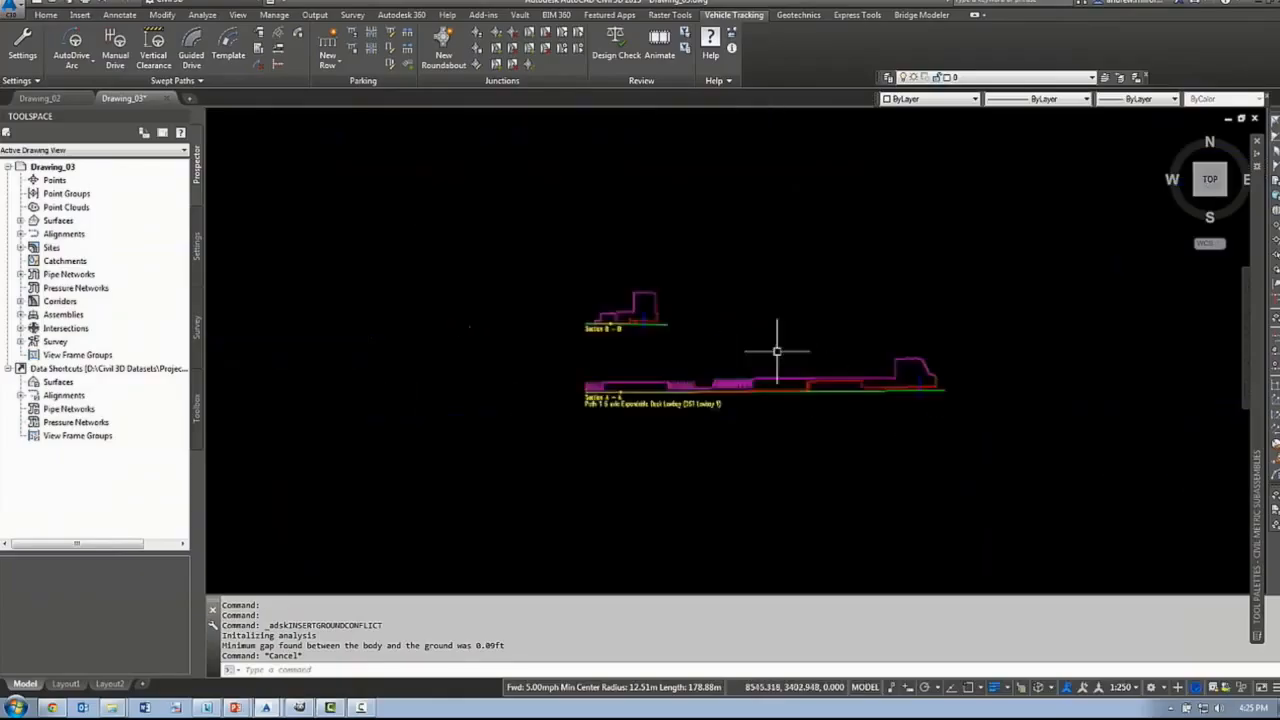
middle_drag(651, 331, 569, 332)
scroll(617, 334, down, 2)
scroll(506, 297, up, 2)
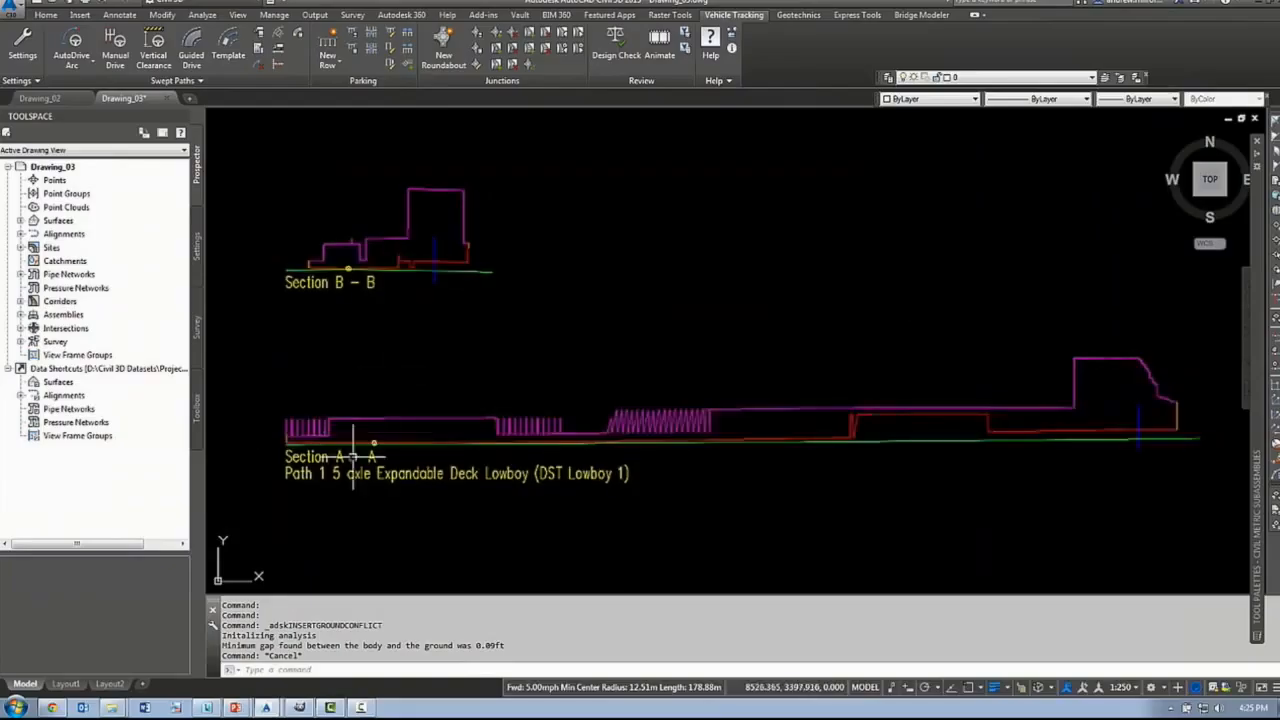
scroll(340, 270, up, 7)
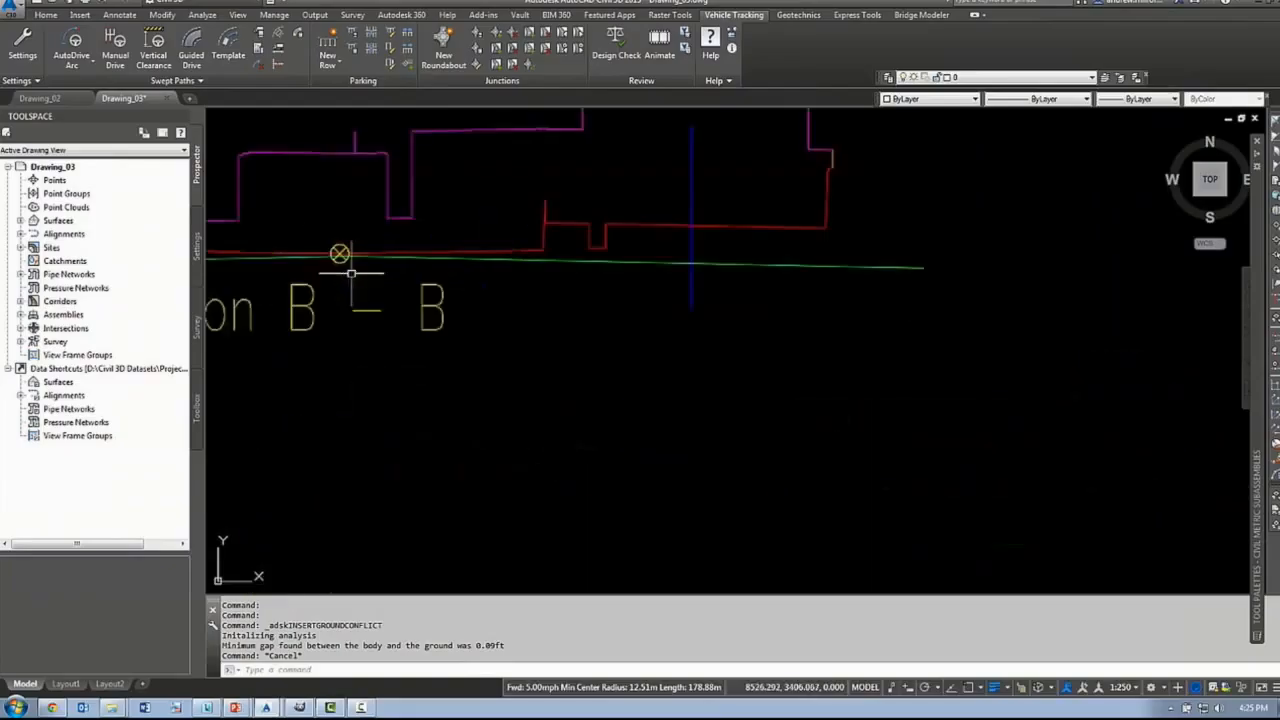
scroll(544, 355, down, 6)
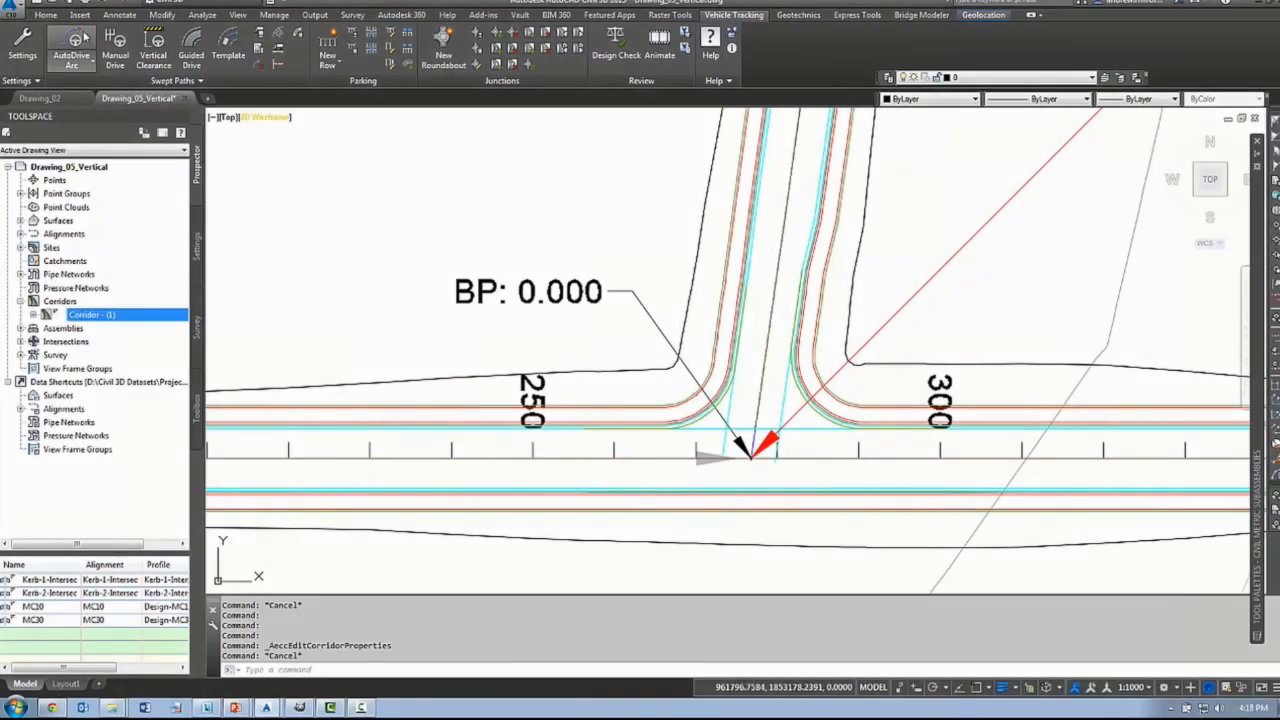
- Start an AutoDrive path on the main road and choose the Austroads 2013 Service Vehicle (8.8 m), keeping its default starting position
click(84, 38)
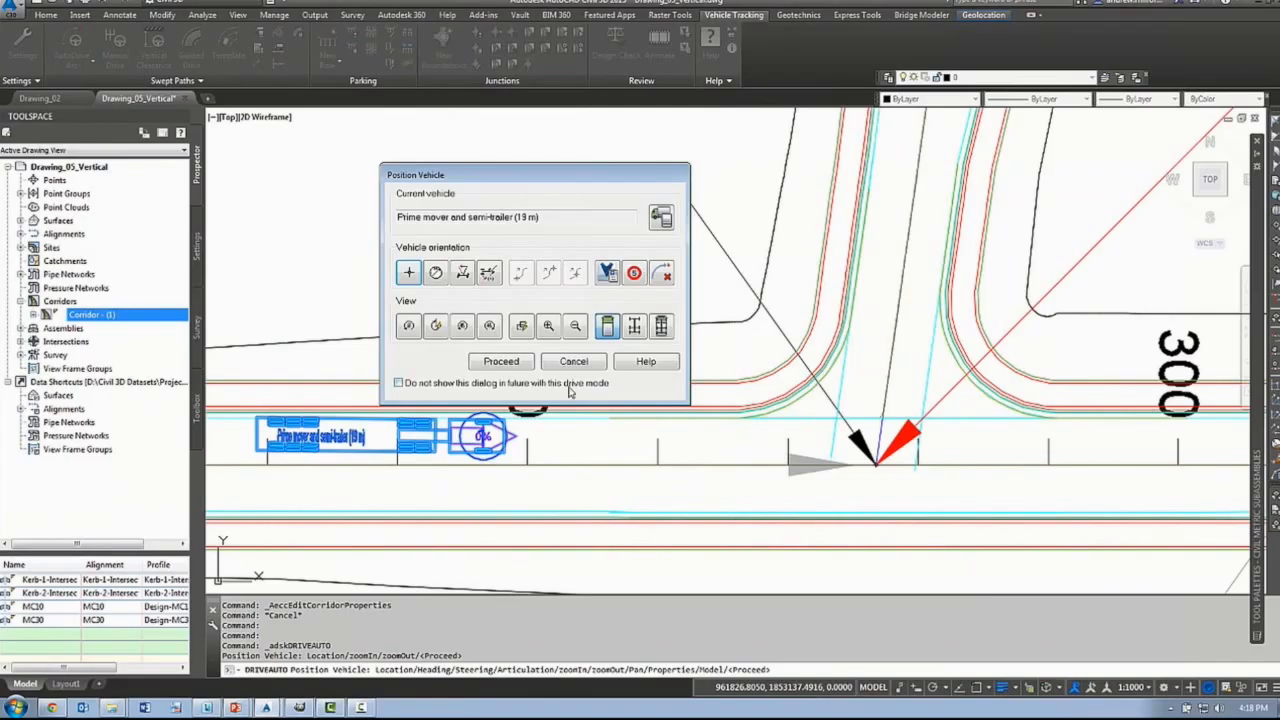
click(661, 217)
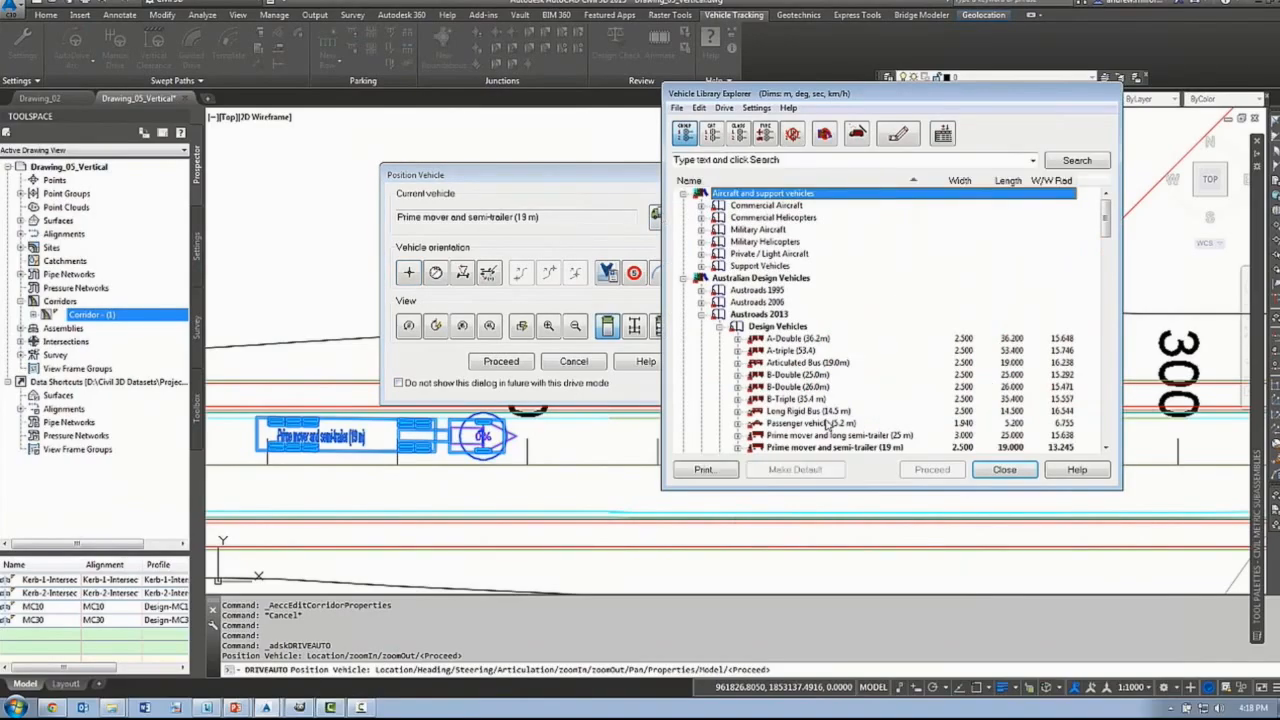
click(830, 361)
scroll(832, 370, down, 1)
double_click(840, 424)
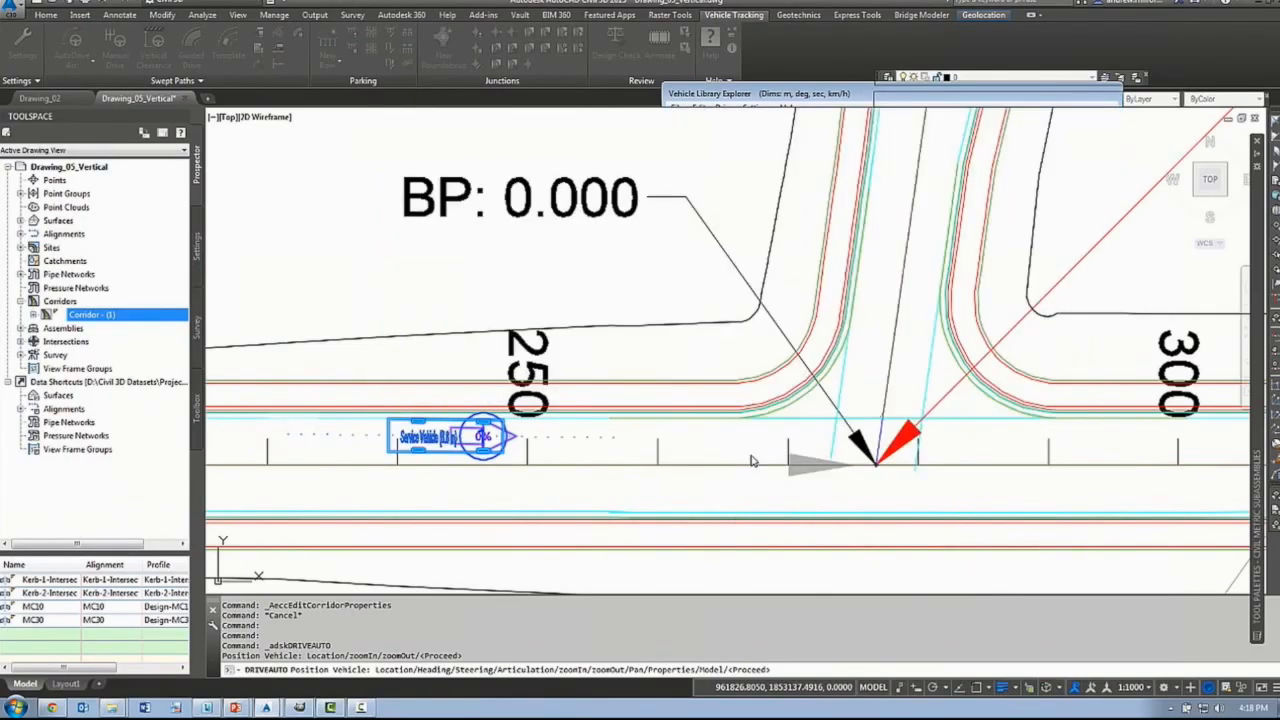
key(Return)
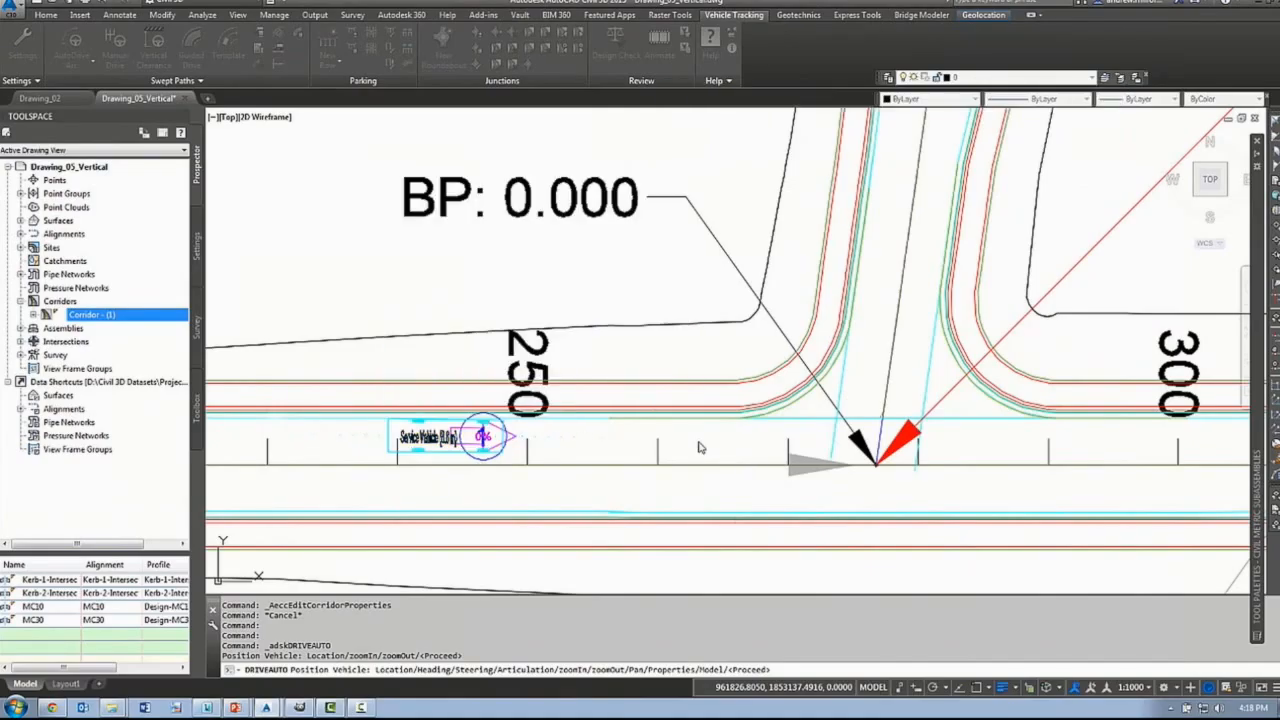
- Drive the service vehicle straight towards the intersection, turn it onto the side road using a picked alignment as bearing, and finish the path
click(715, 435)
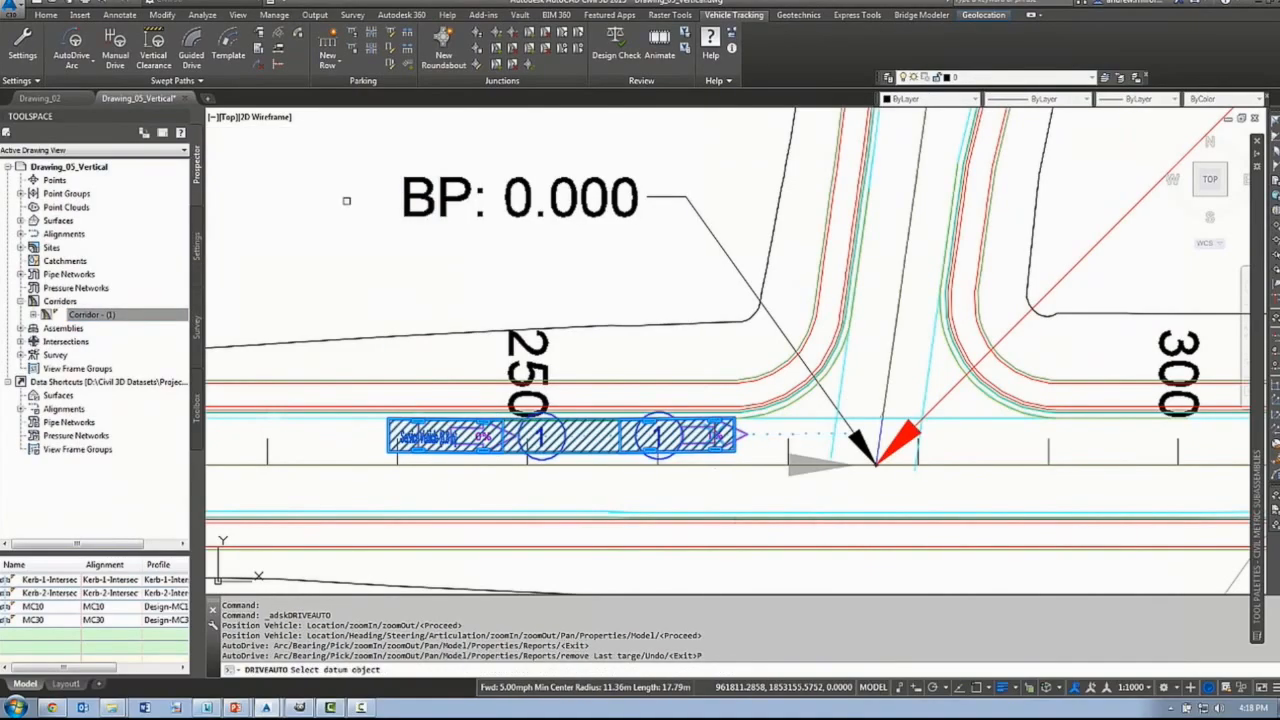
text(P)
key(Return)
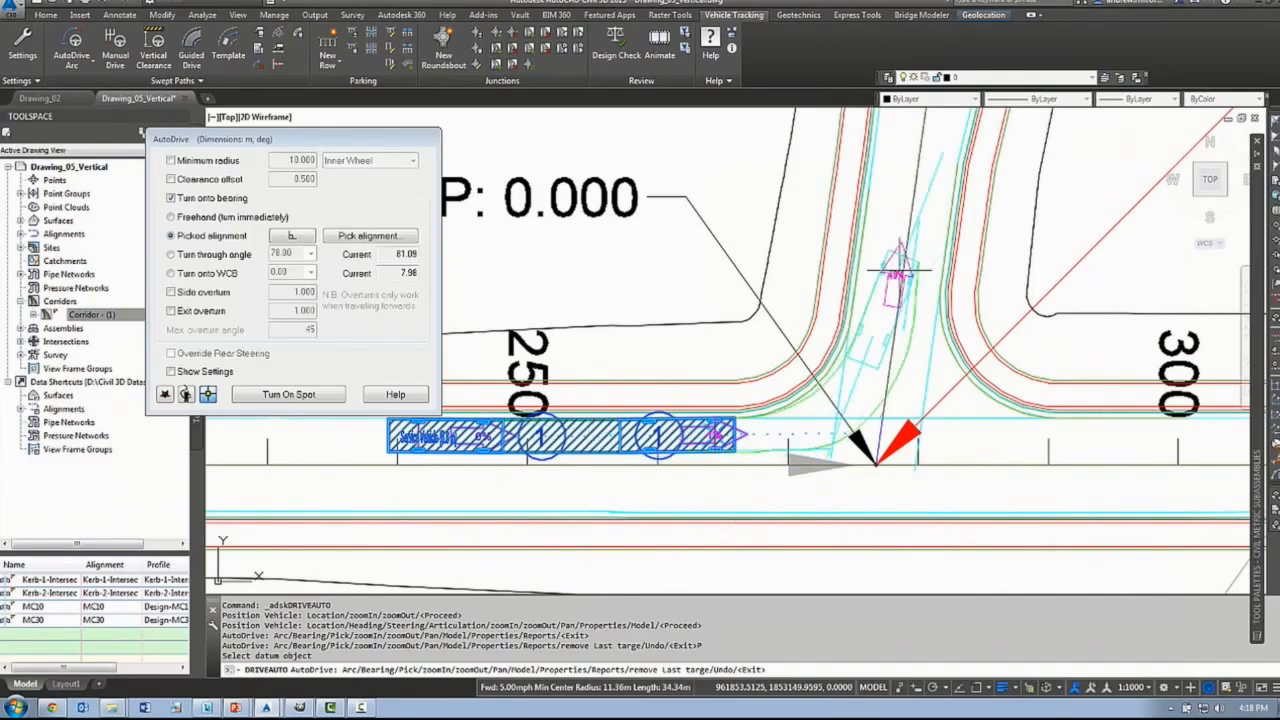
middle_drag(897, 186, 899, 236)
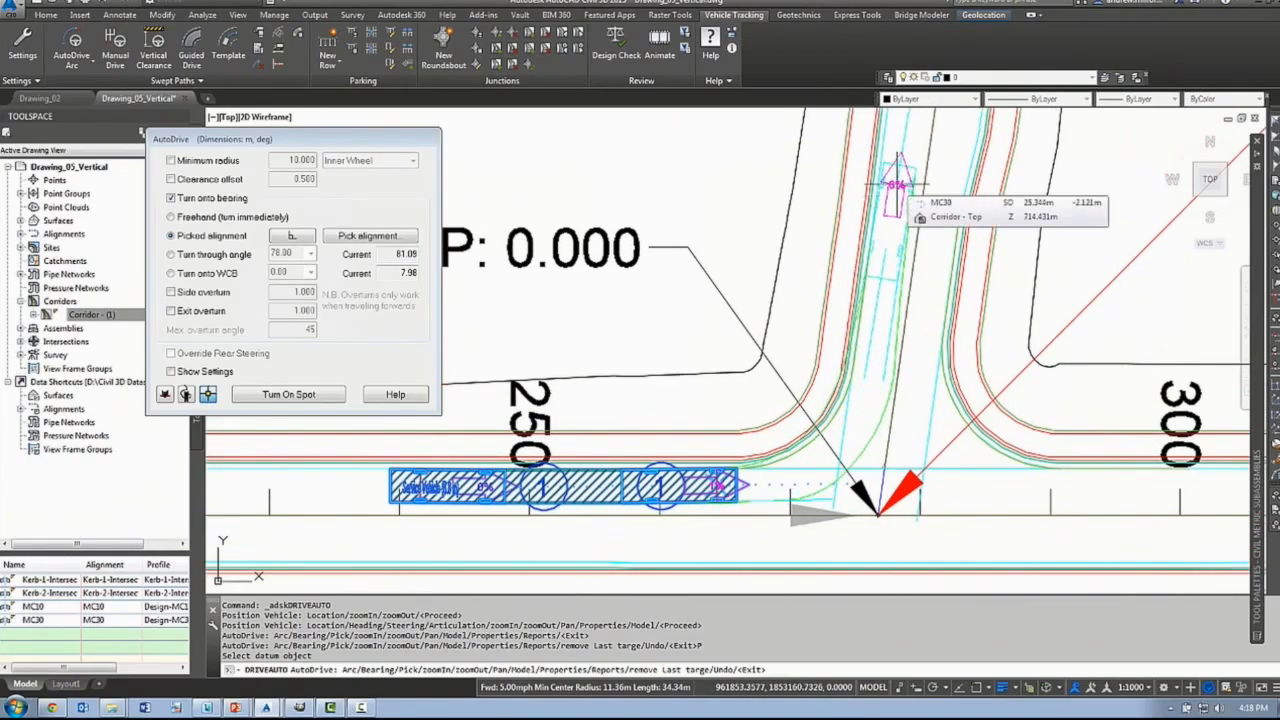
click(897, 186)
middle_drag(899, 150, 929, 236)
key(Return)
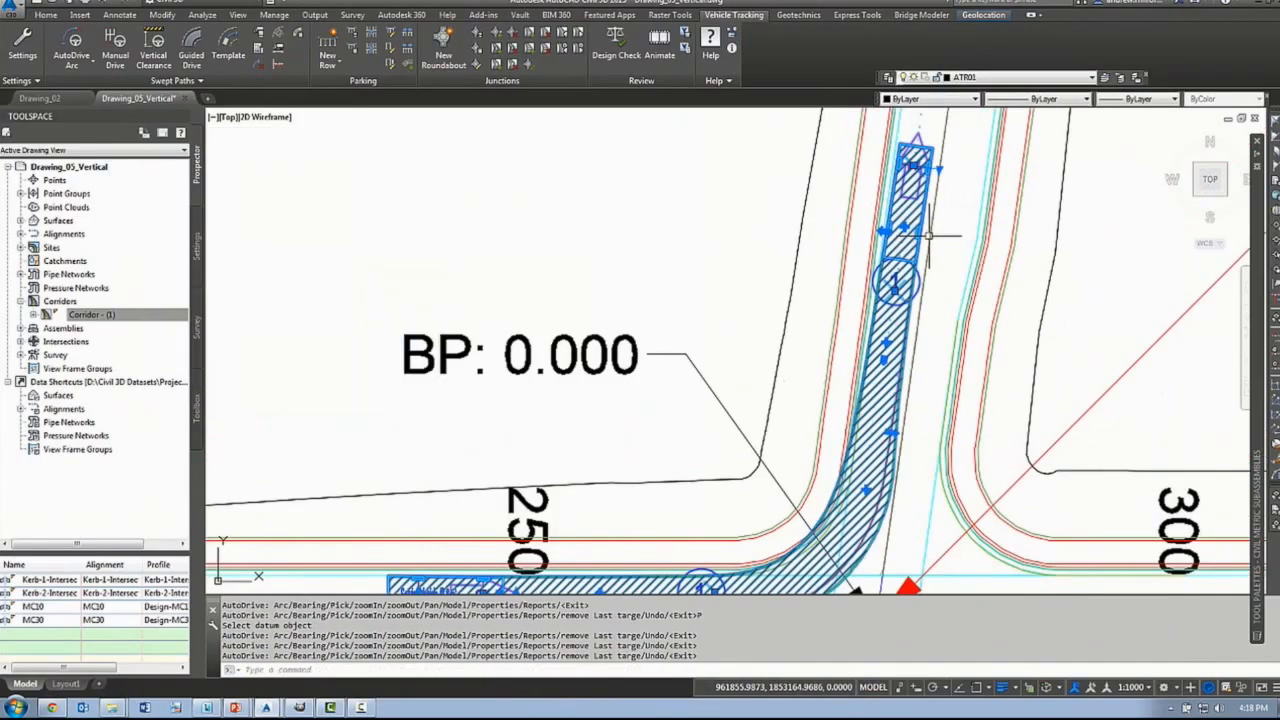
- Open the swept path's 3D animation and set a camera tracking the service vehicle with Back 25, Side 17 and Height 7
scroll(929, 236, down, 2)
middle_drag(911, 372, 827, 374)
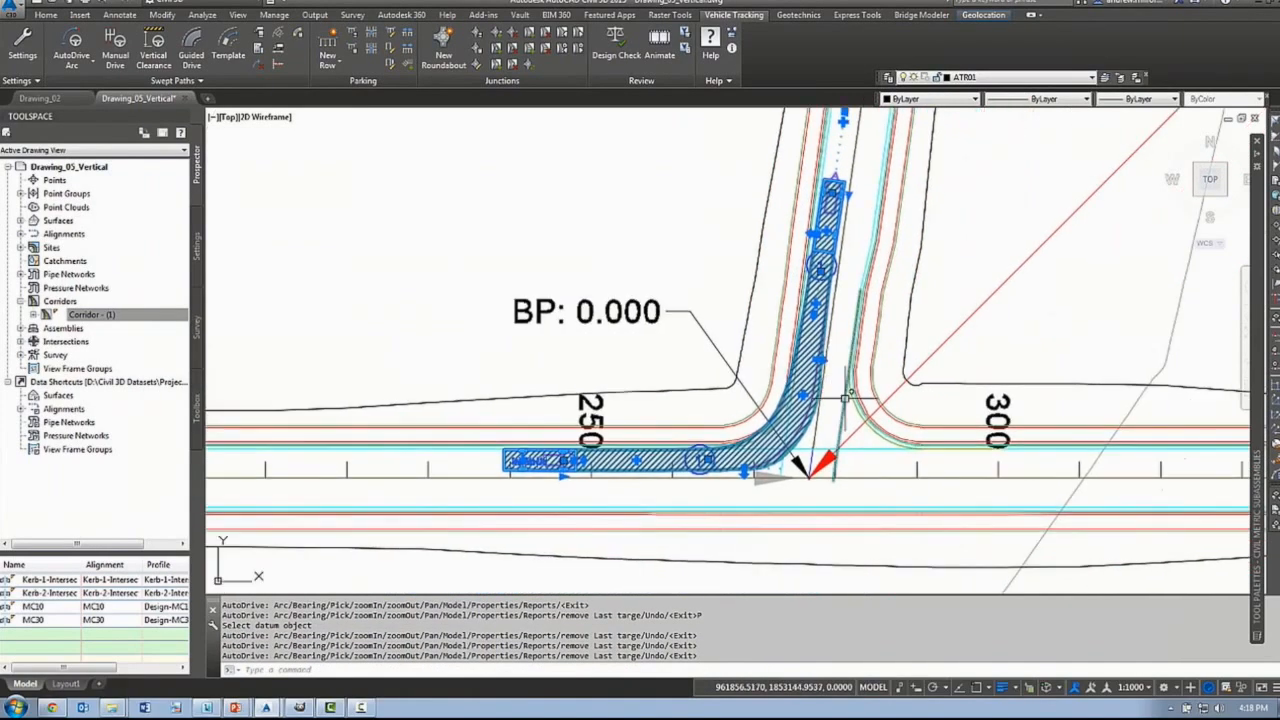
click(666, 42)
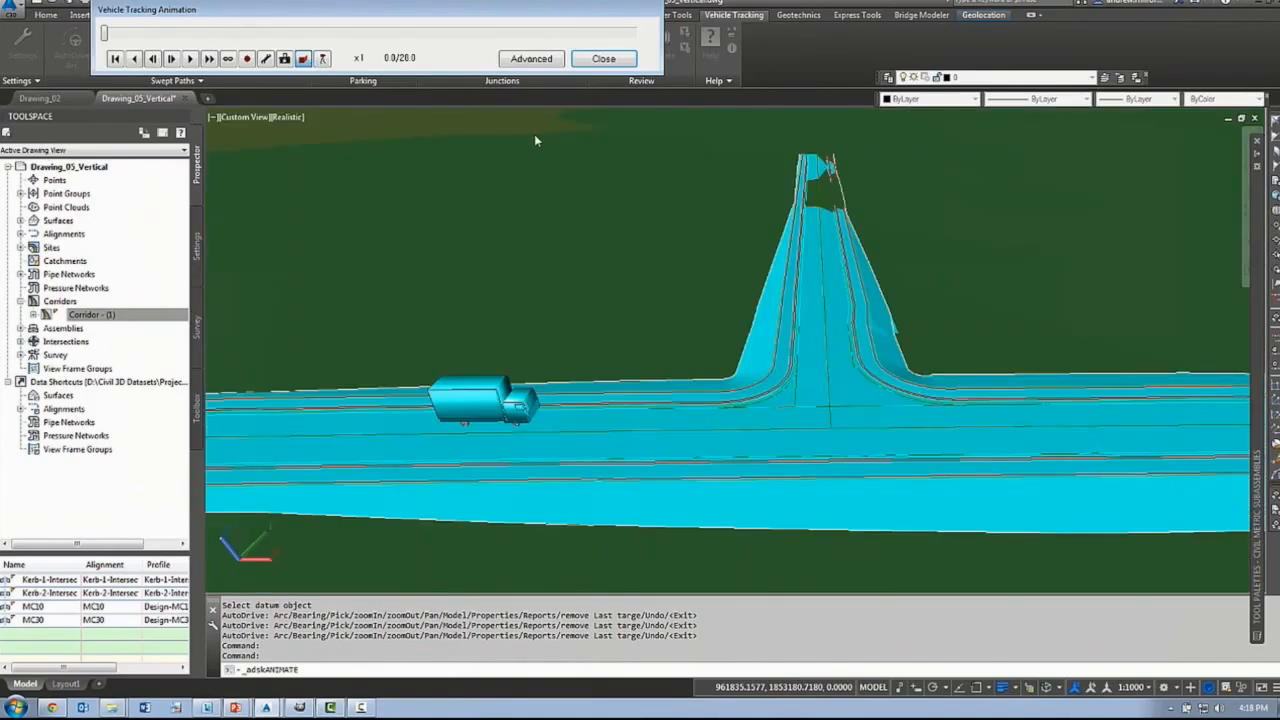
click(322, 58)
drag(1041, 113, 1041, 91)
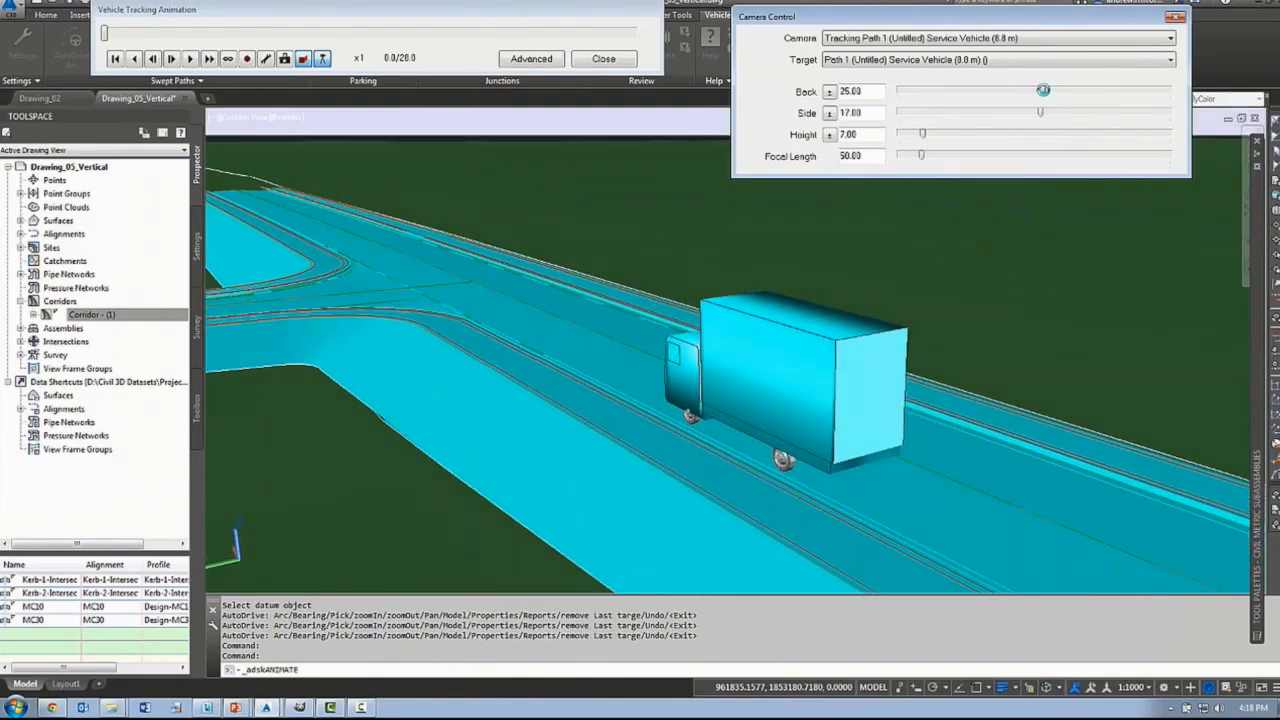
- Play the service vehicle animation at x2 speed, scrub back to the turn, and close it without saving the viewpoint
click(193, 58)
click(209, 58)
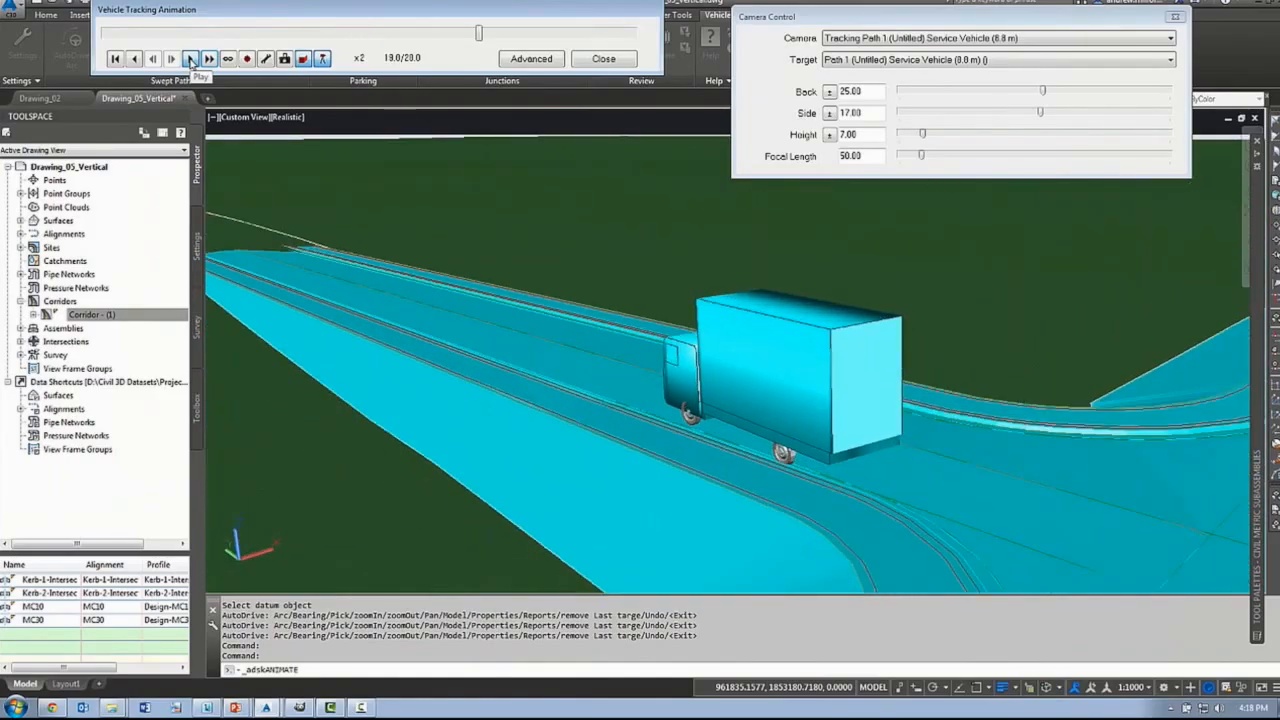
click(190, 60)
drag(566, 33, 438, 57)
click(610, 60)
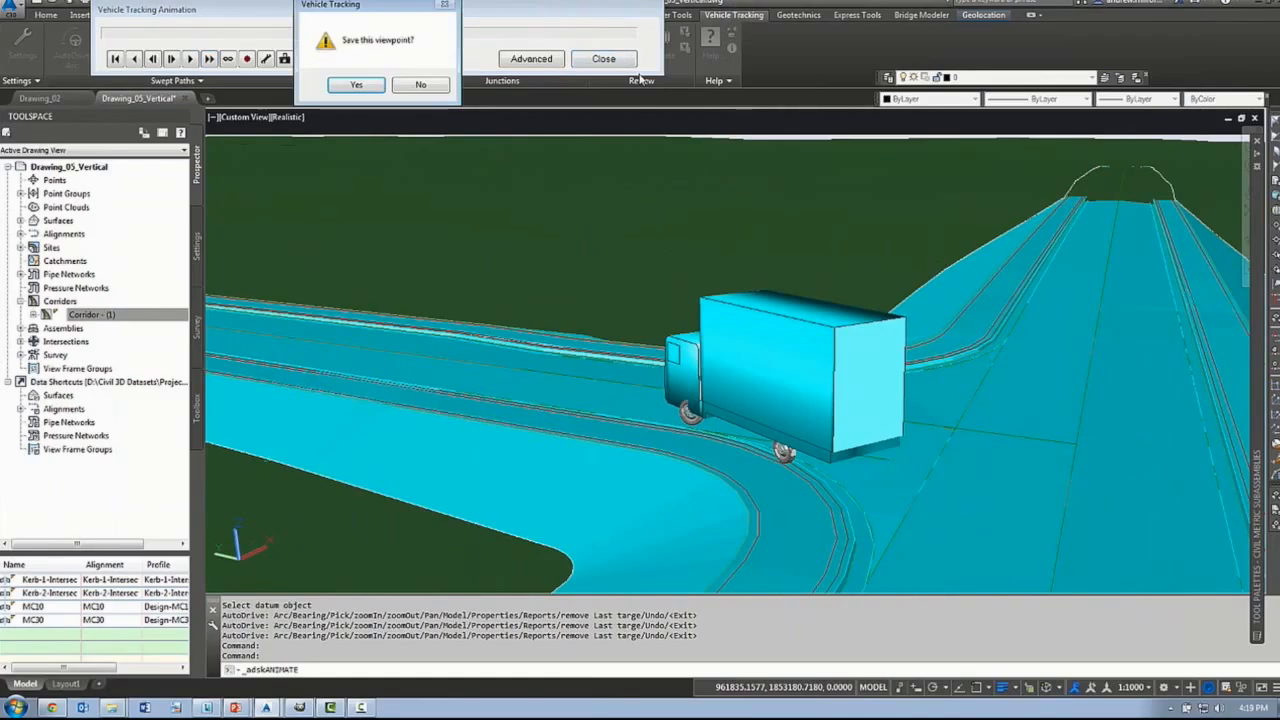
click(420, 84)
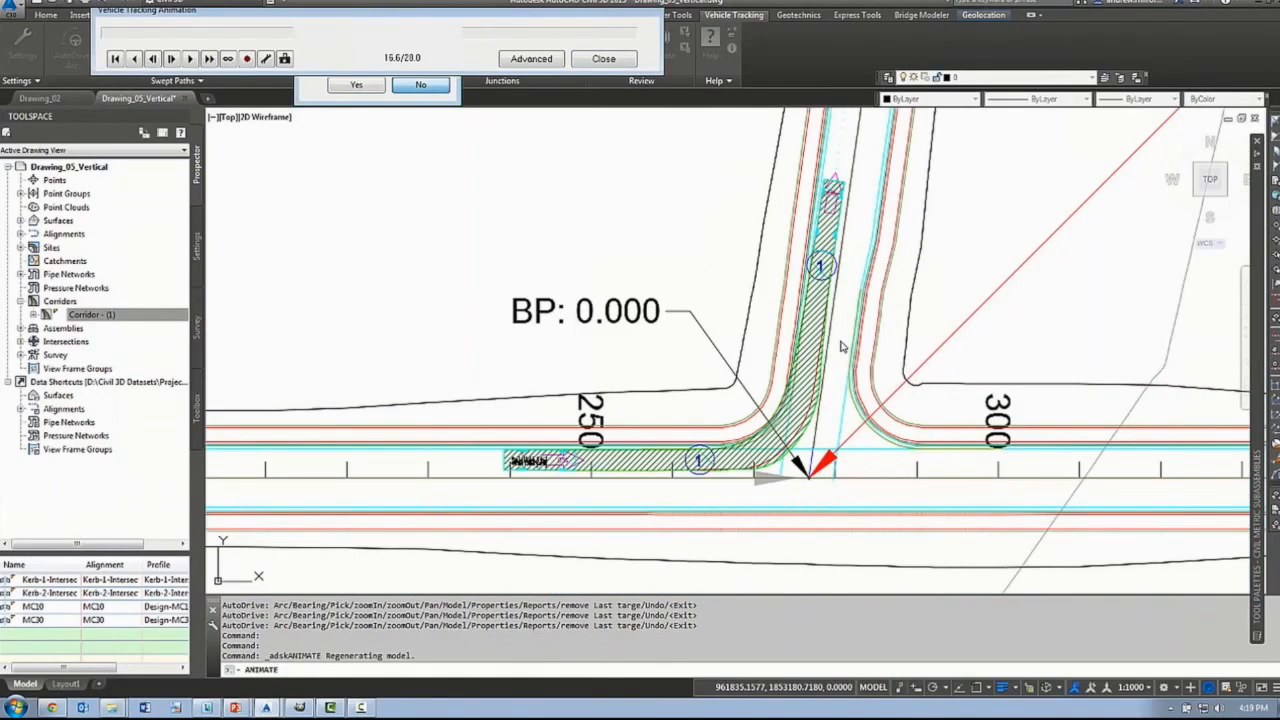
- Turn on the corridor's C-LINKS layers with the OLL command
scroll(843, 398, up, 2)
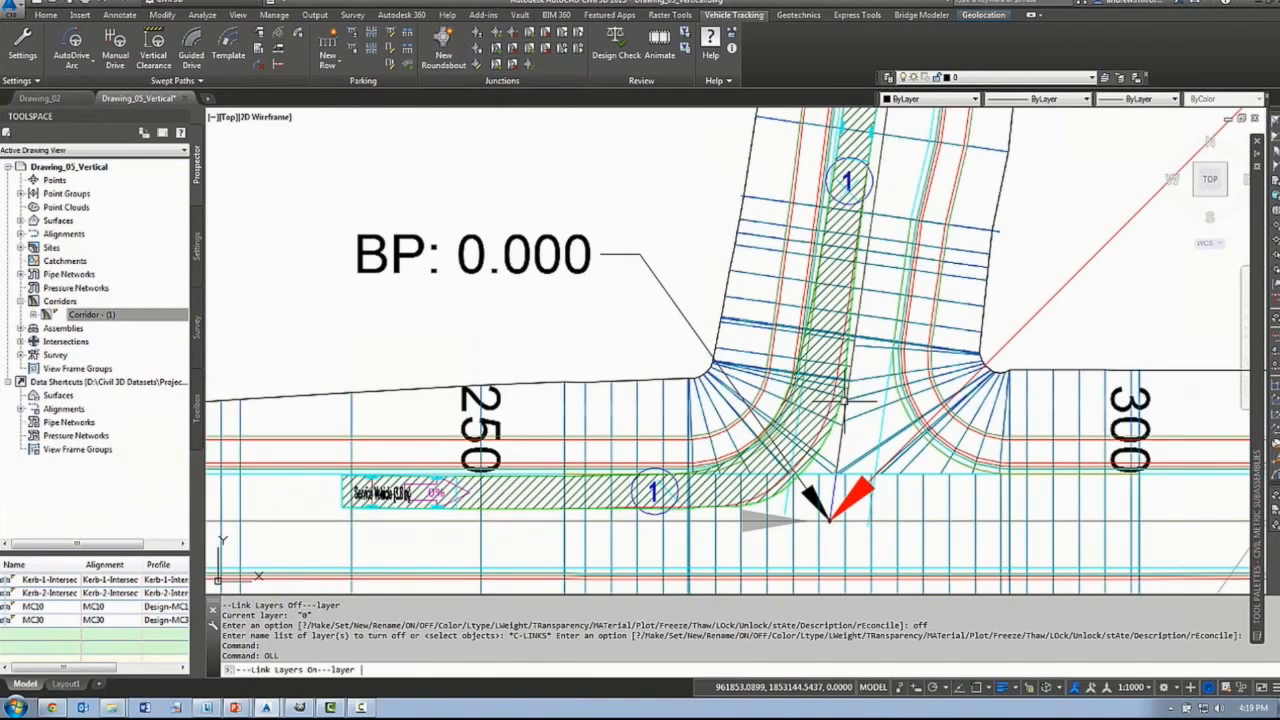
key(Escape)
click(786, 396)
key(Escape)
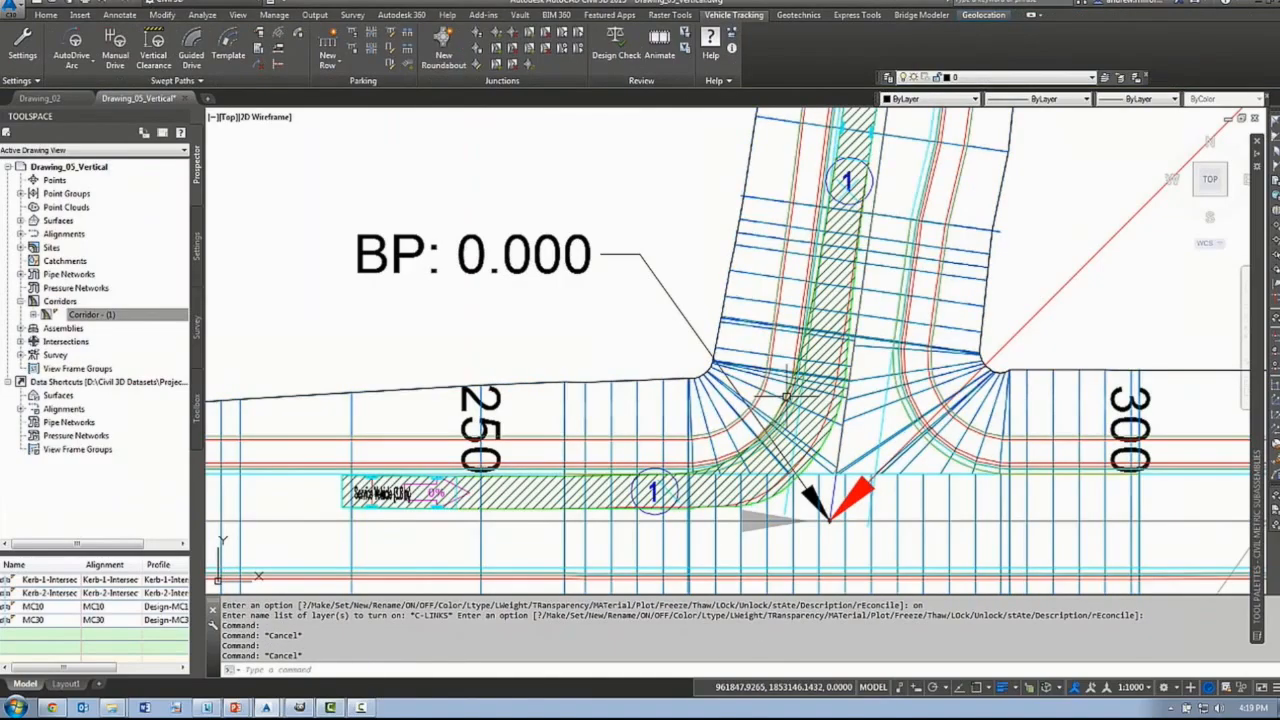
- Enlarge the Kerb-2-Intersection curb return by stretching the midpoint of its curve away from the swept path
scroll(786, 396, up, 3)
click(804, 396)
scroll(850, 463, down, 3)
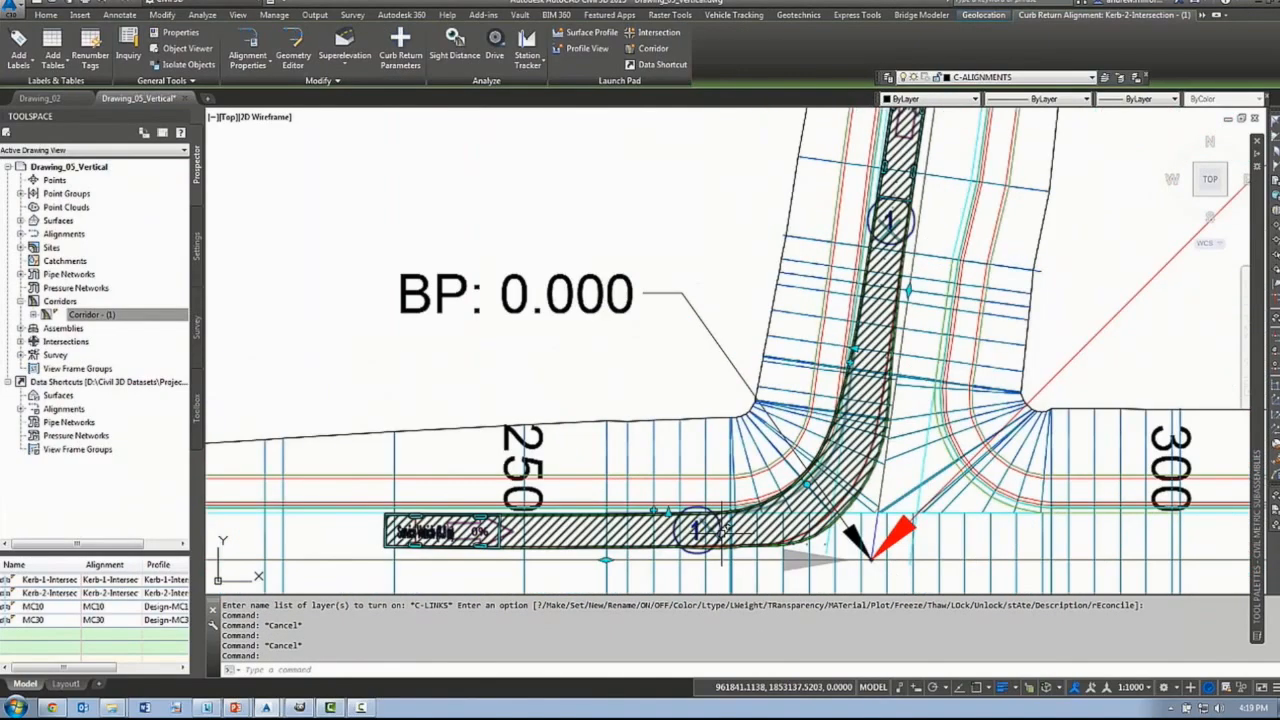
click(807, 484)
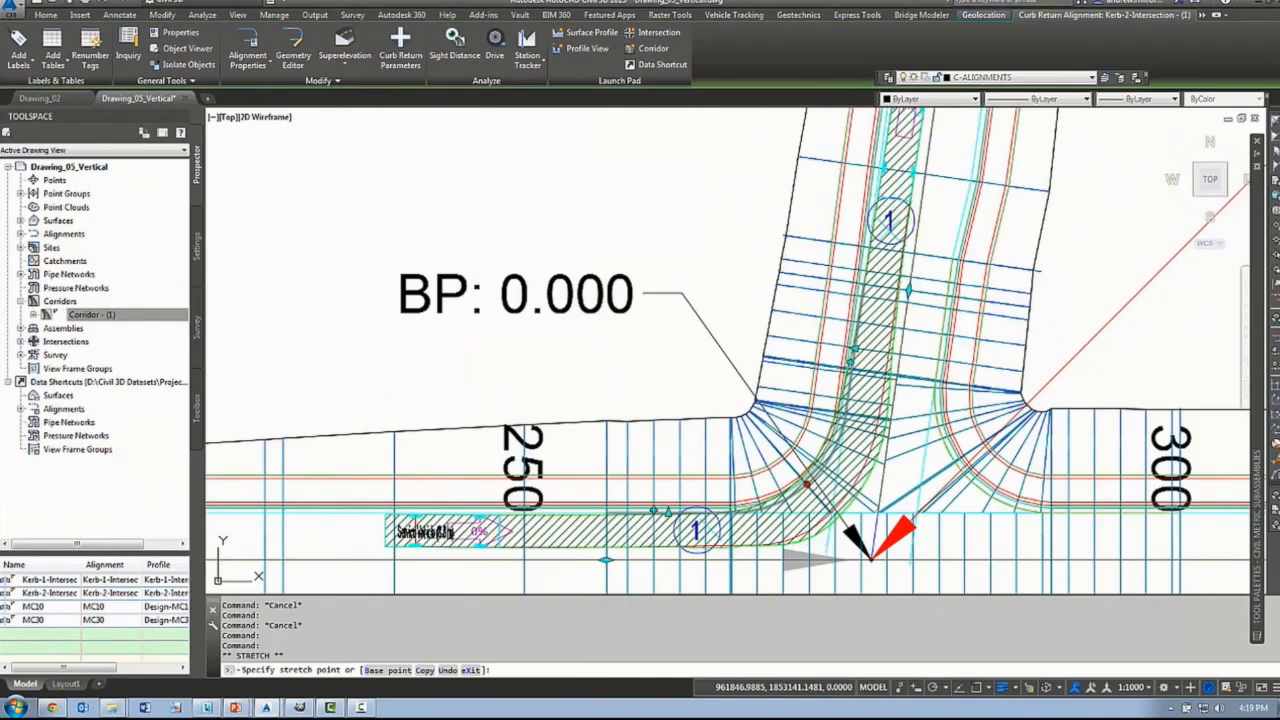
scroll(800, 480, up, 3)
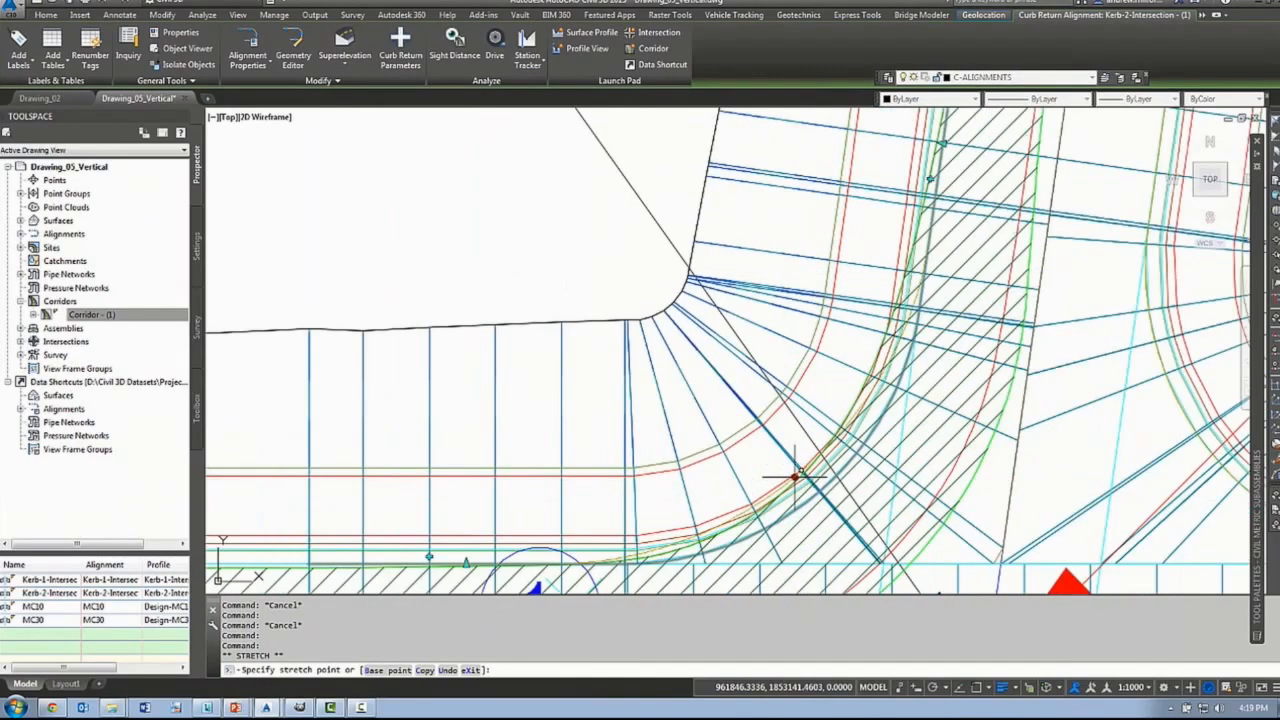
click(782, 464)
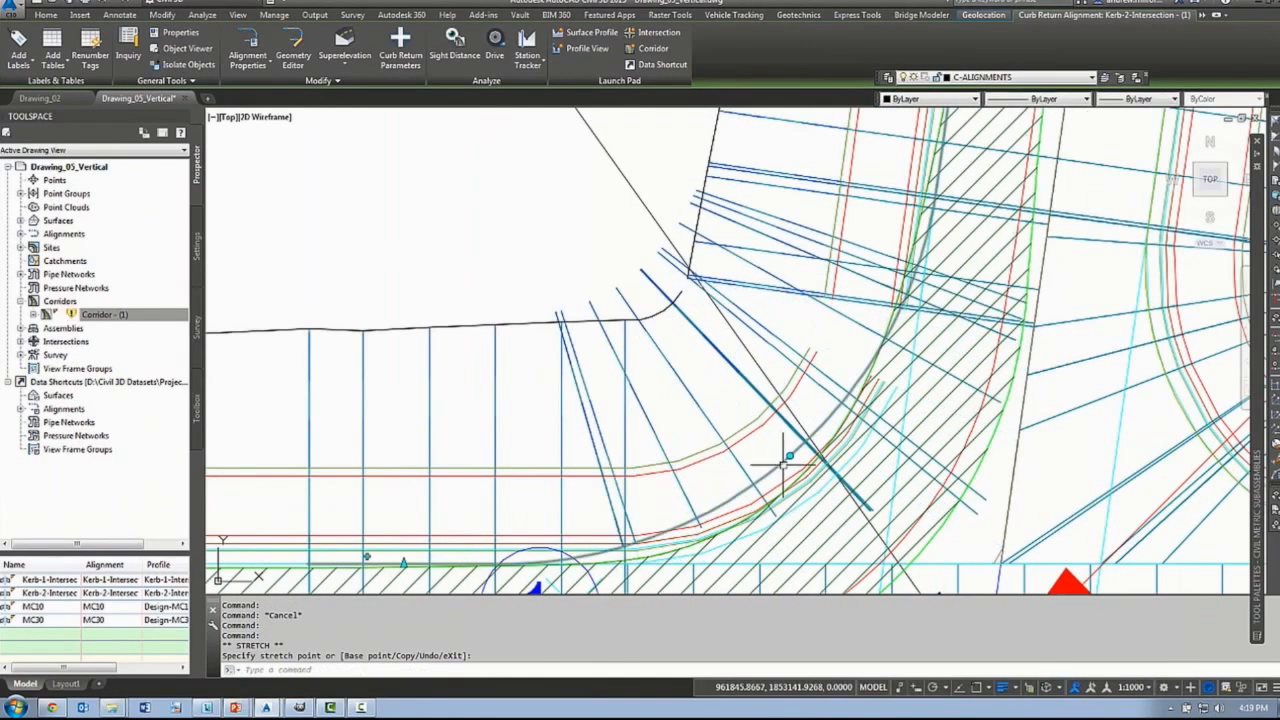
middle_drag(680, 458, 732, 349)
key(Escape)
- Select the corridor and snap the main-road region boundary and the start of the curb return region to the enlarged curb return's endpoint
click(659, 336)
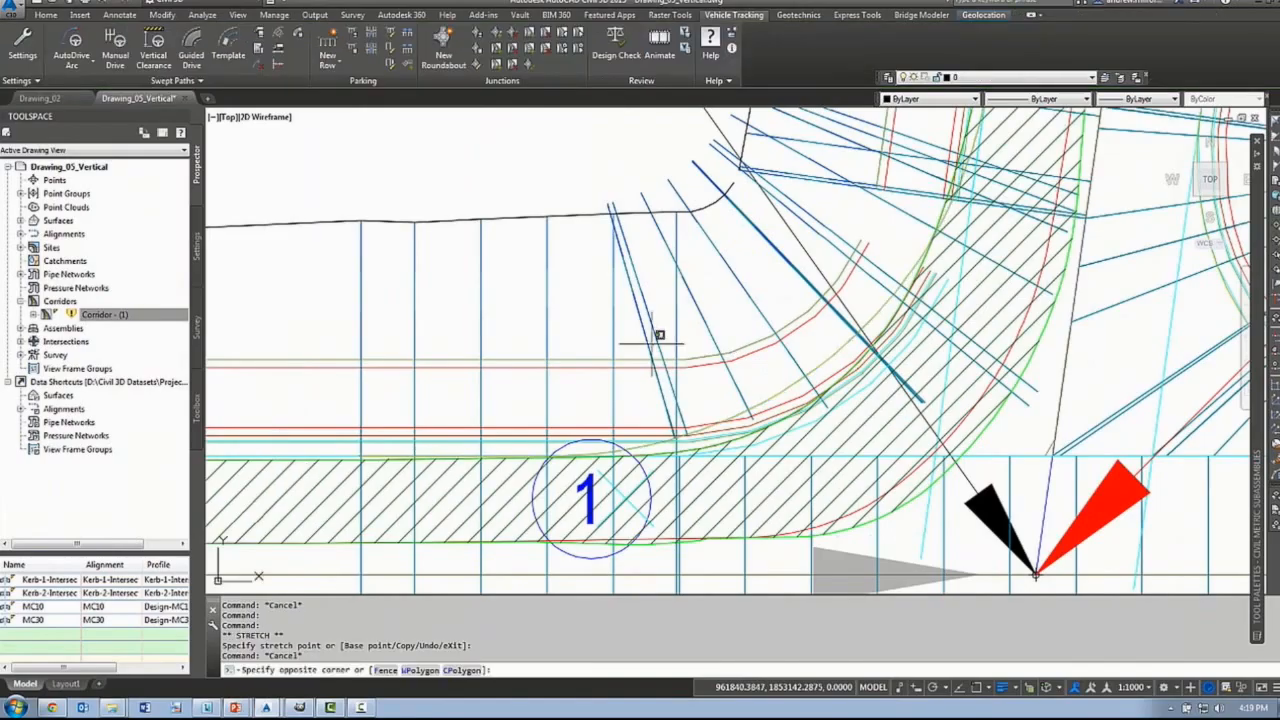
click(652, 347)
scroll(652, 348, down, 2)
click(586, 489)
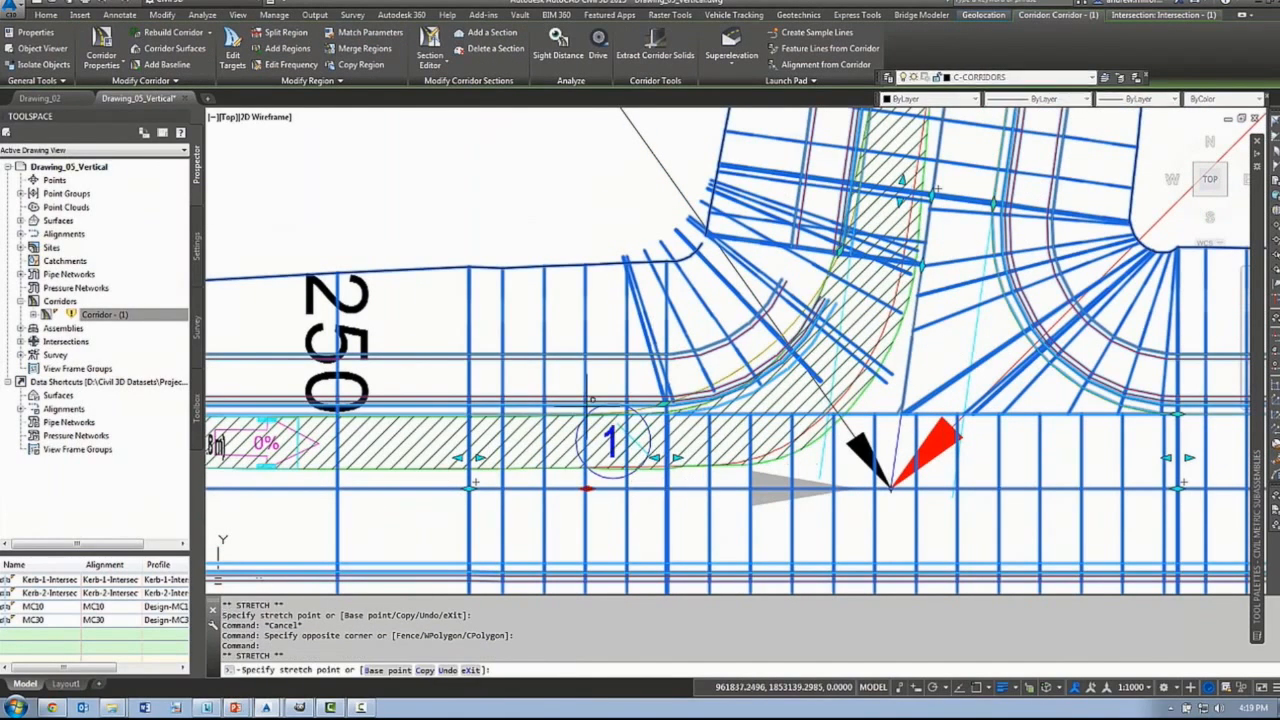
shift+right_click(585, 406)
key(e)
click(585, 406)
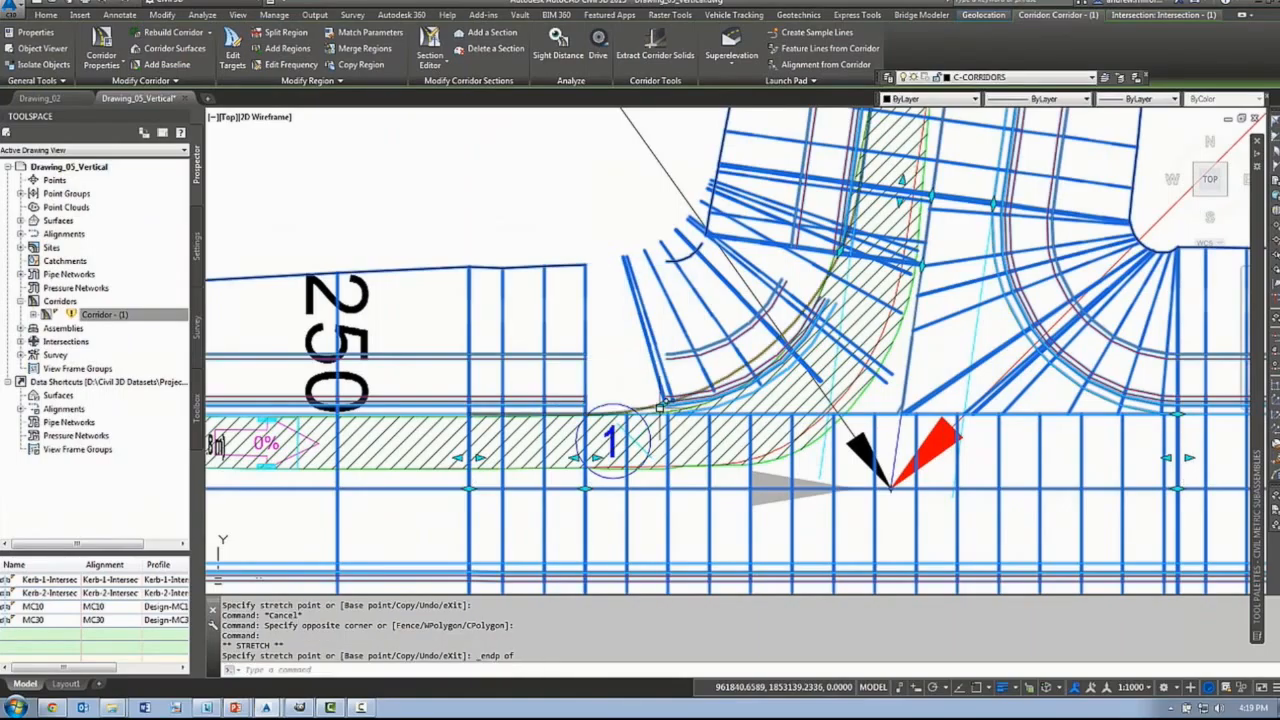
click(585, 411)
middle_drag(800, 315, 730, 505)
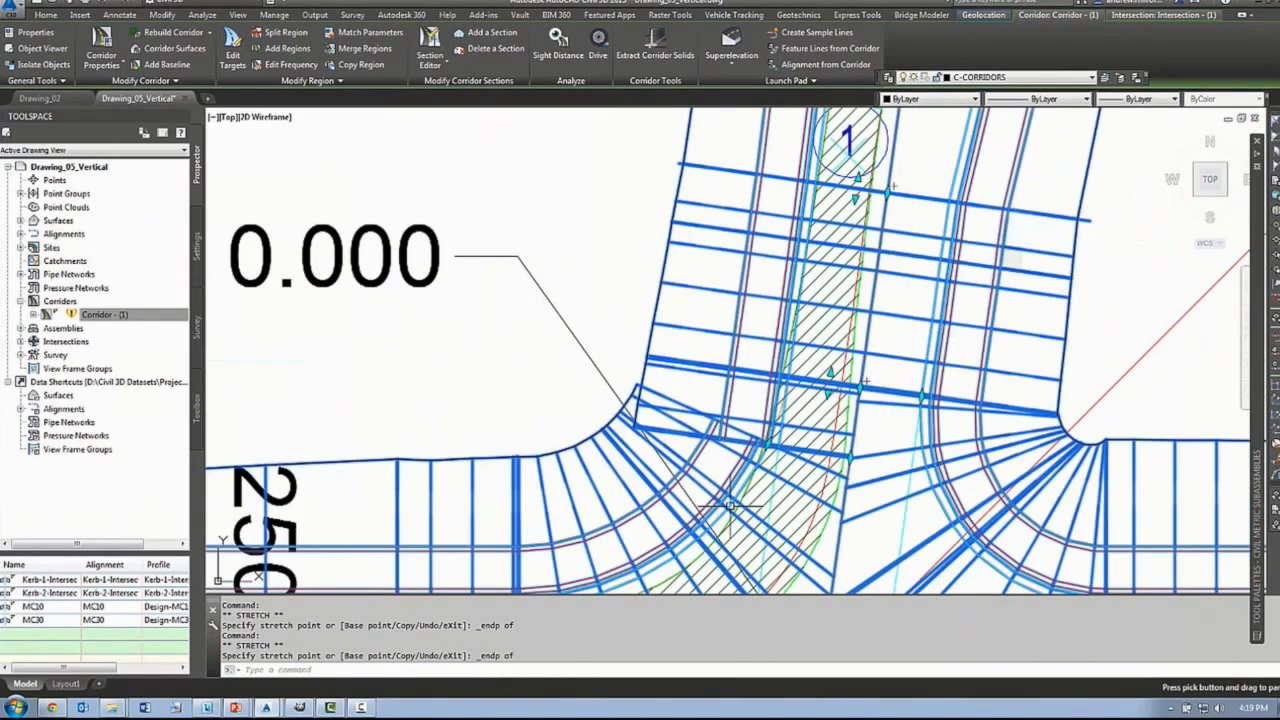
- Pull the side-road region boundaries back from the intersection and extend the curb return region to meet them using endpoint snaps
click(871, 305)
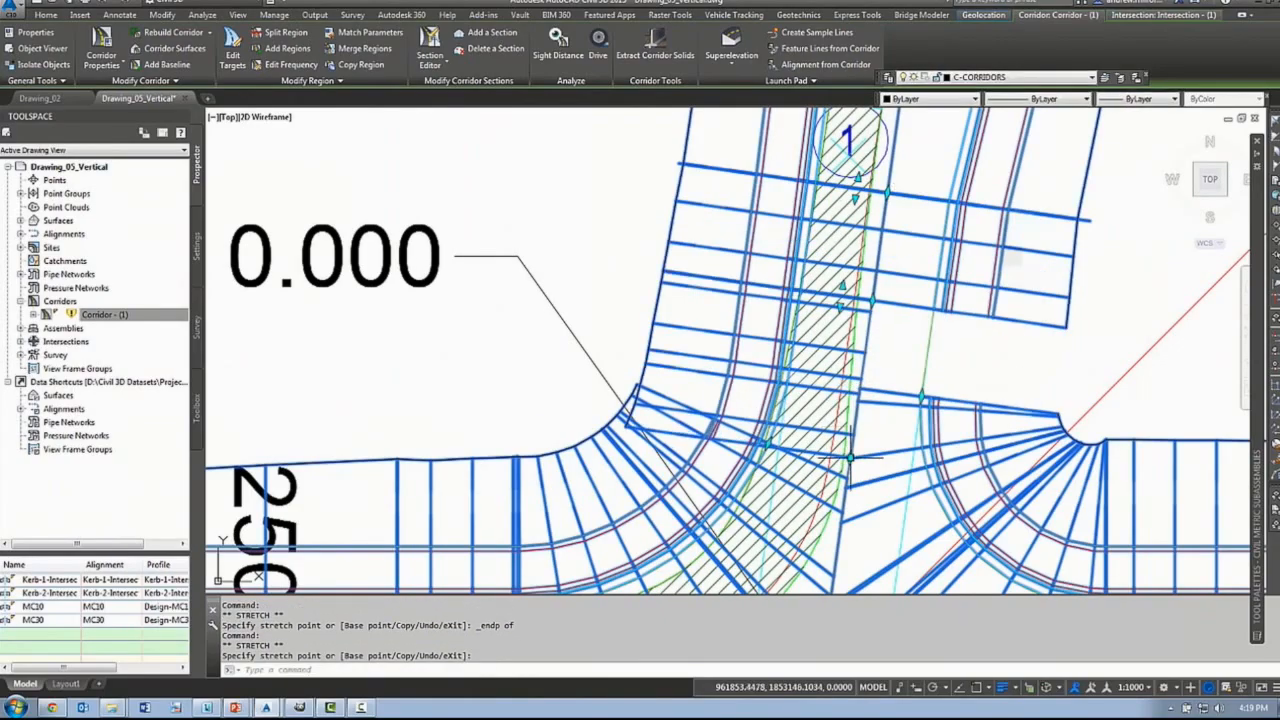
shift+right_click(810, 355)
click(847, 424)
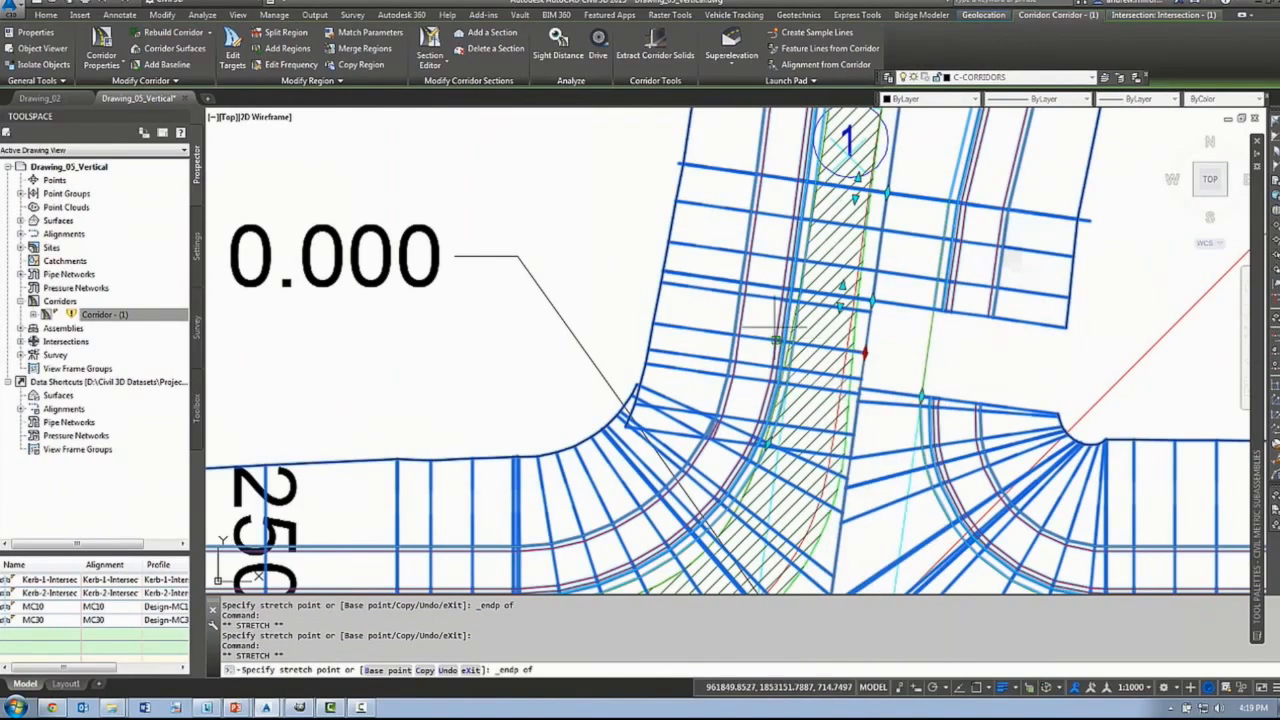
click(768, 442)
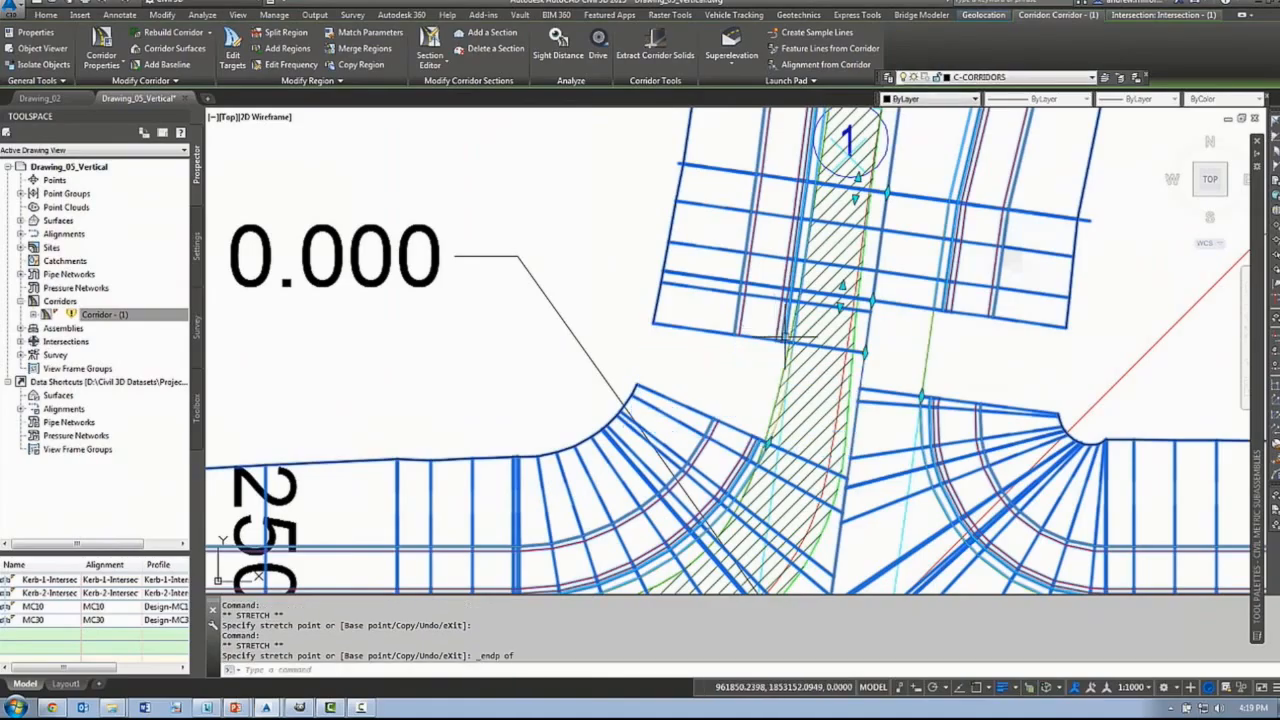
click(768, 442)
shift+right_click(788, 314)
click(826, 382)
click(862, 347)
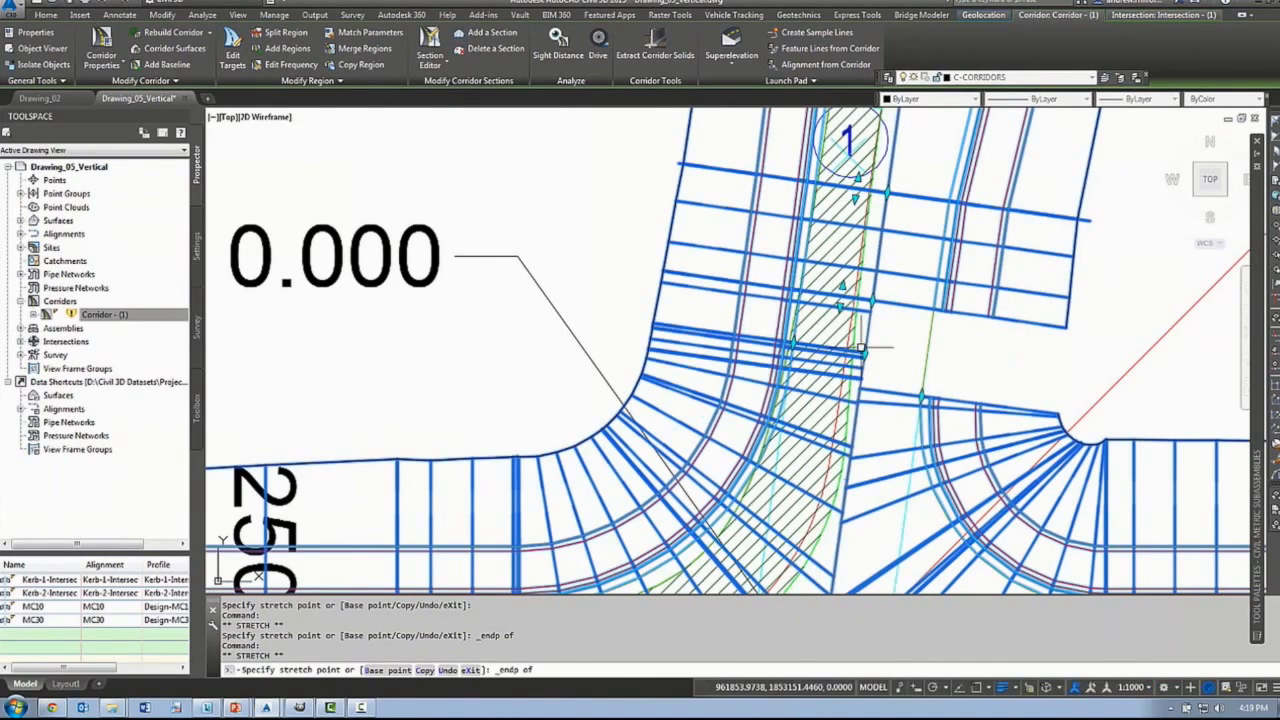
- Close the remaining corridor gap beside the intersection by stretching the region boundary grips to the adjoining endpoint
click(940, 311)
shift+right_click(886, 312)
click(930, 413)
click(903, 307)
click(903, 306)
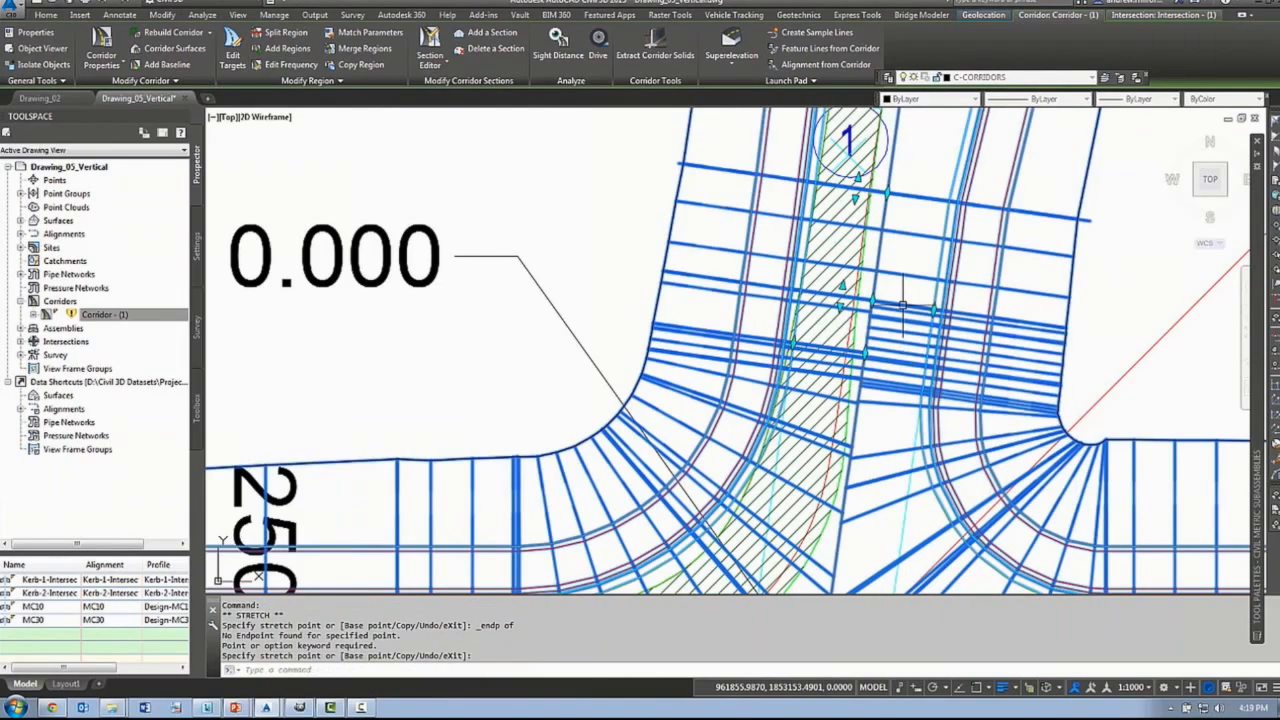
key(Escape)
scroll(802, 373, down, 2)
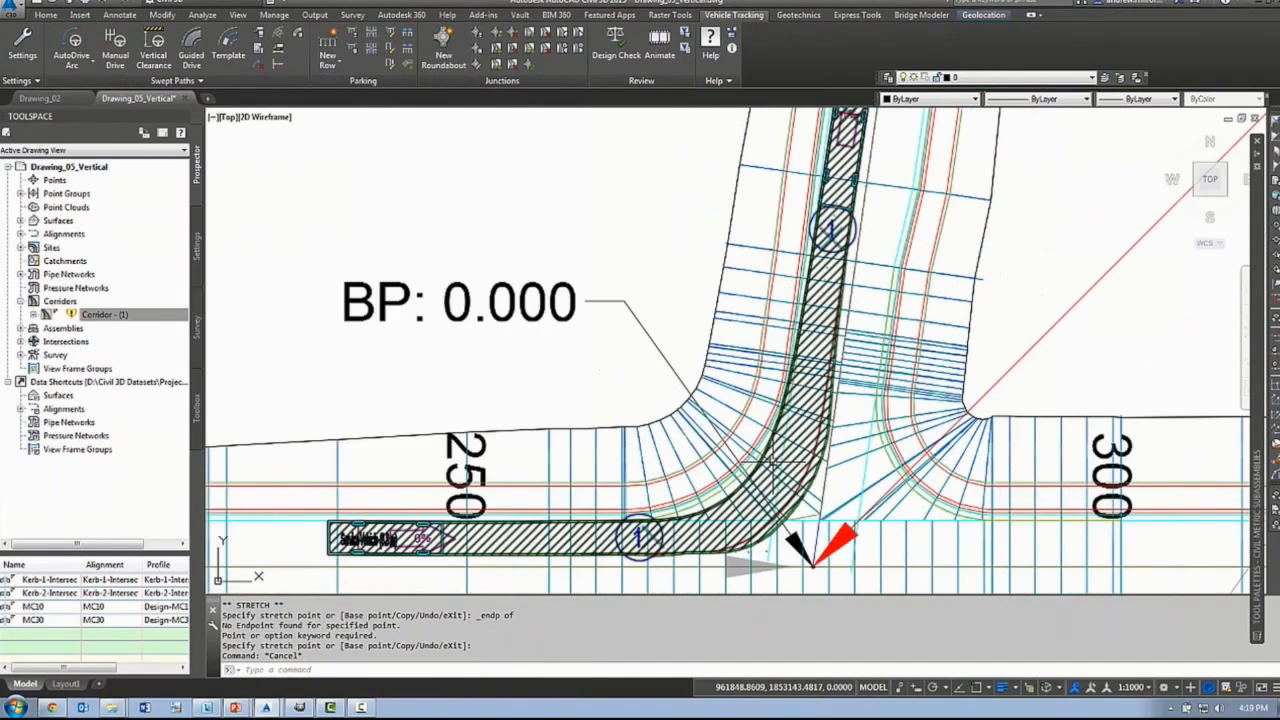
middle_drag(772, 464, 802, 397)
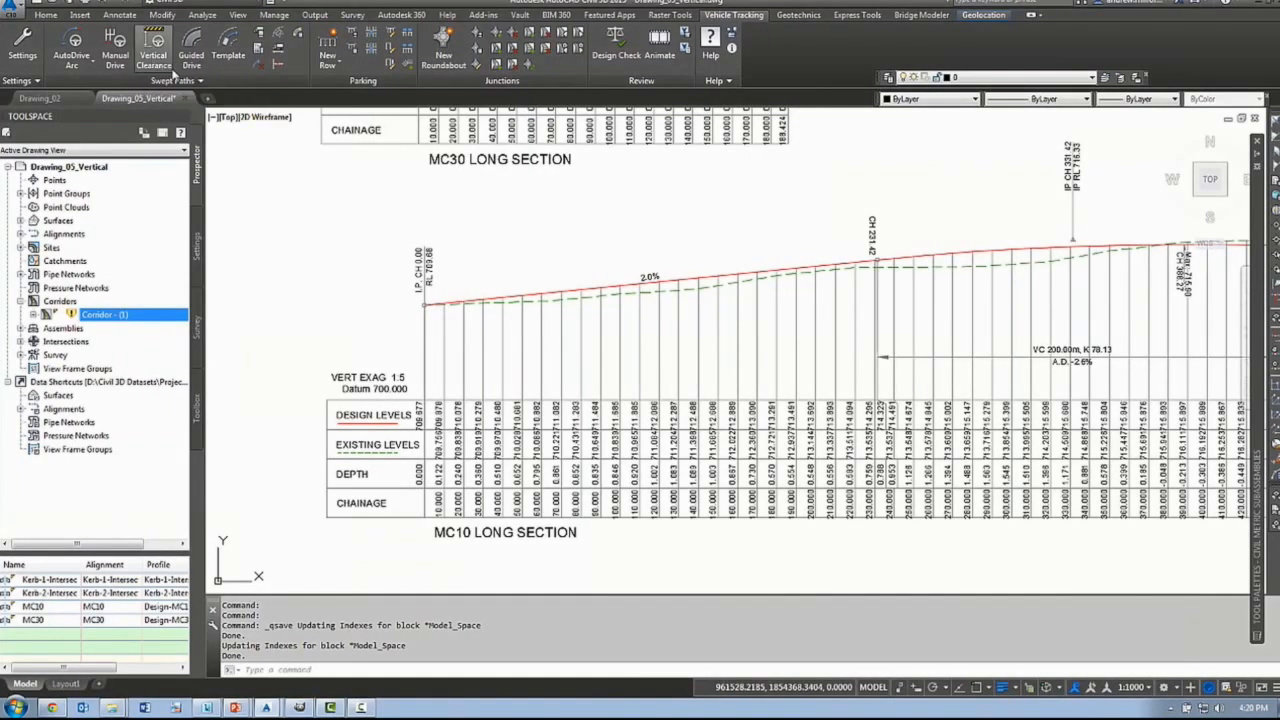
- Try to run a vertical clearance analysis on the MC10 long section's design profile with the default Prime mover and semi-trailer (19 m)
click(174, 77)
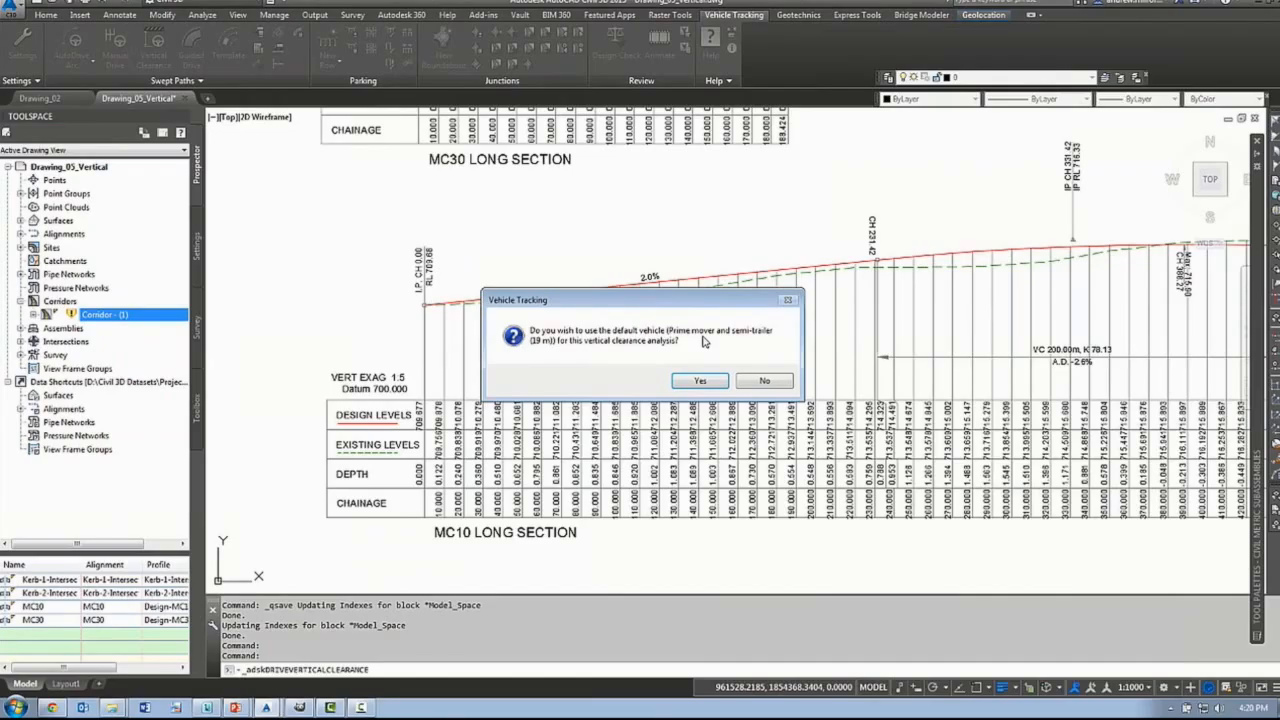
click(698, 381)
click(697, 383)
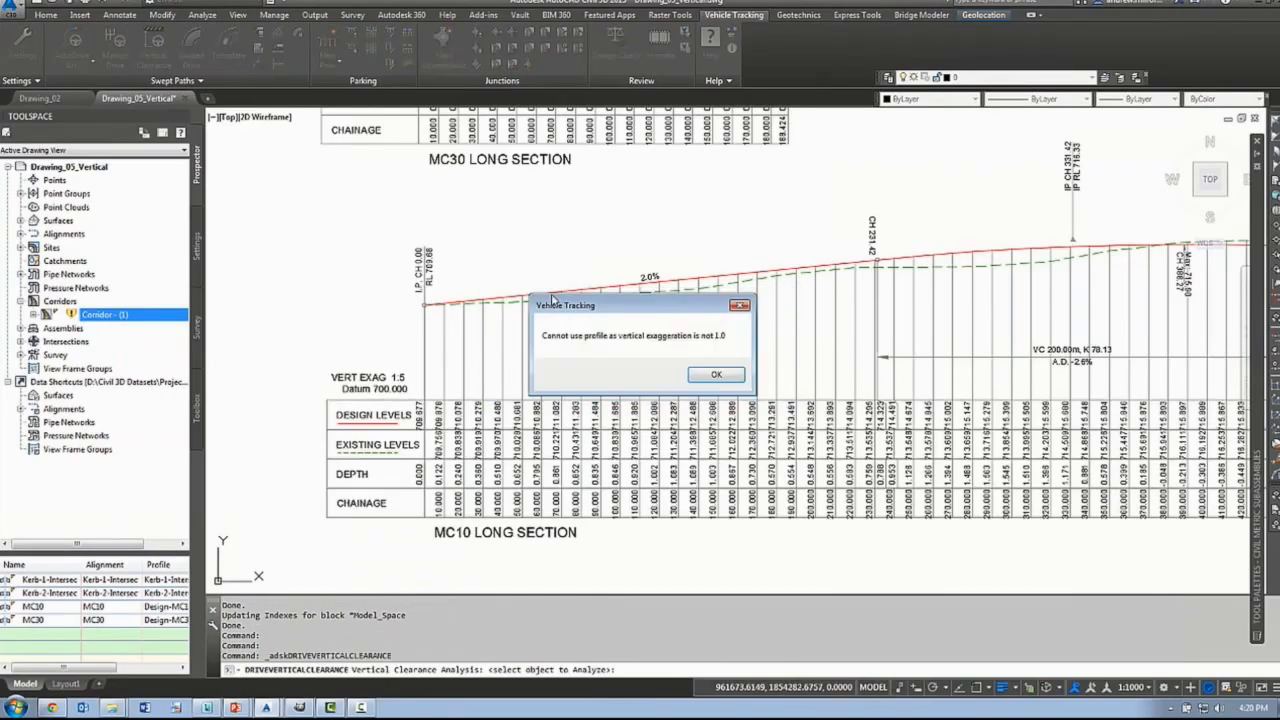
click(716, 376)
key(Escape)
- Change the MC10 profile view's style to one with a 1:1 vertical exaggeration
click(720, 350)
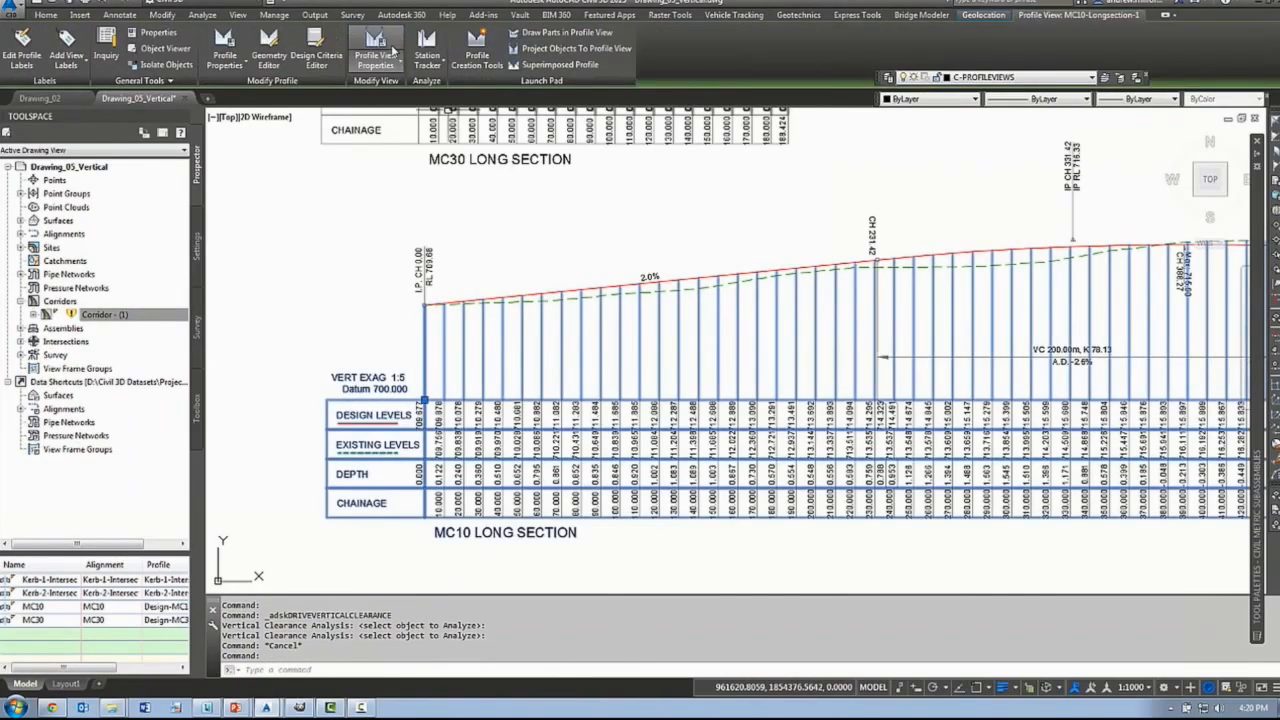
click(383, 50)
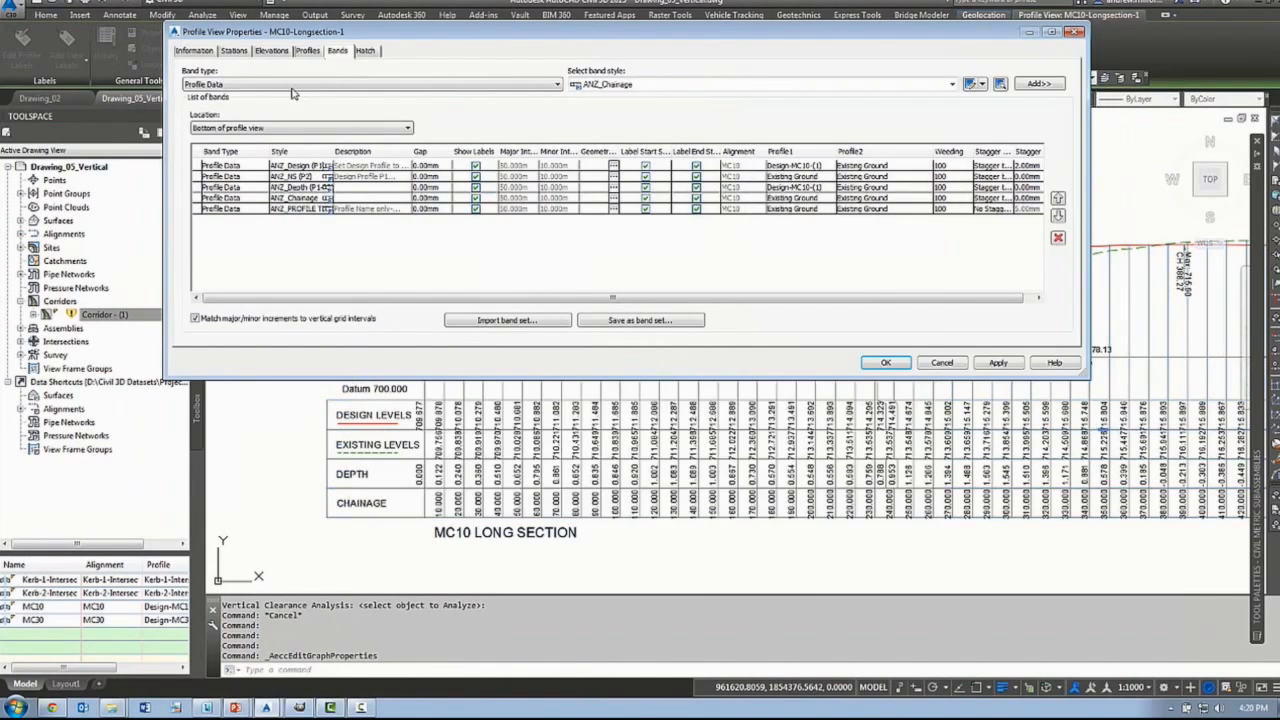
click(196, 51)
click(526, 178)
click(512, 190)
click(885, 363)
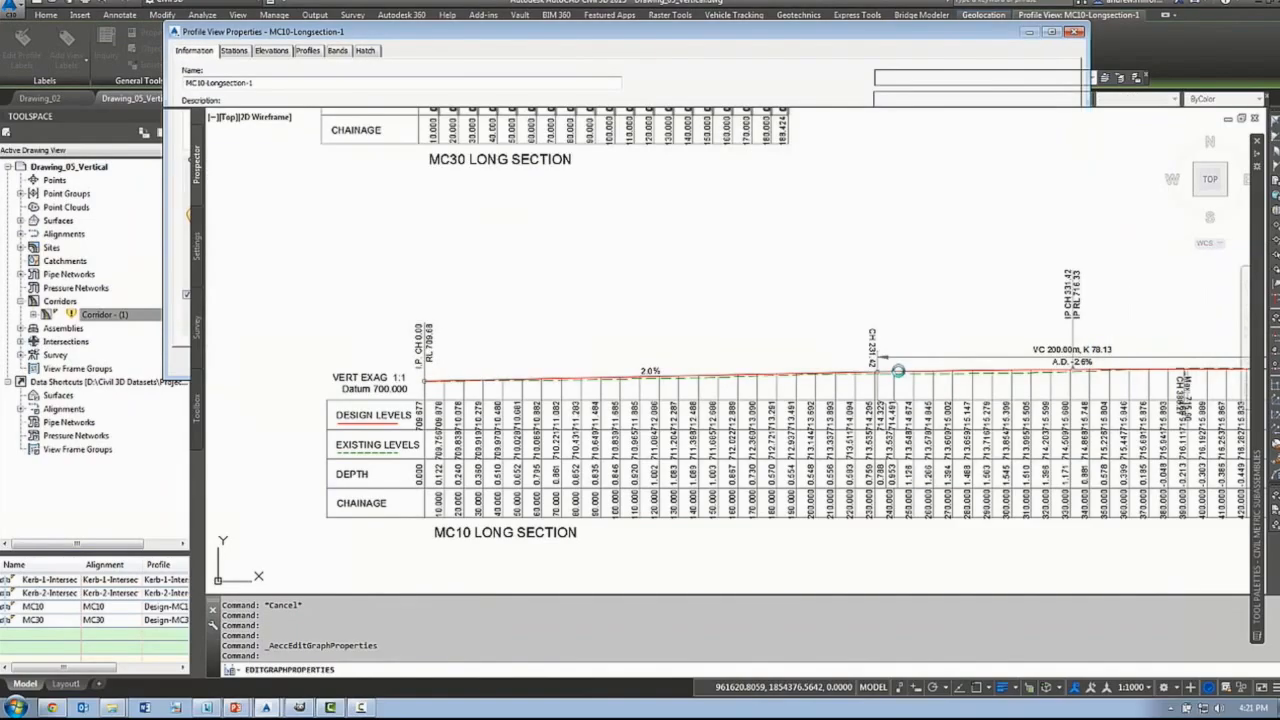
key(Escape)
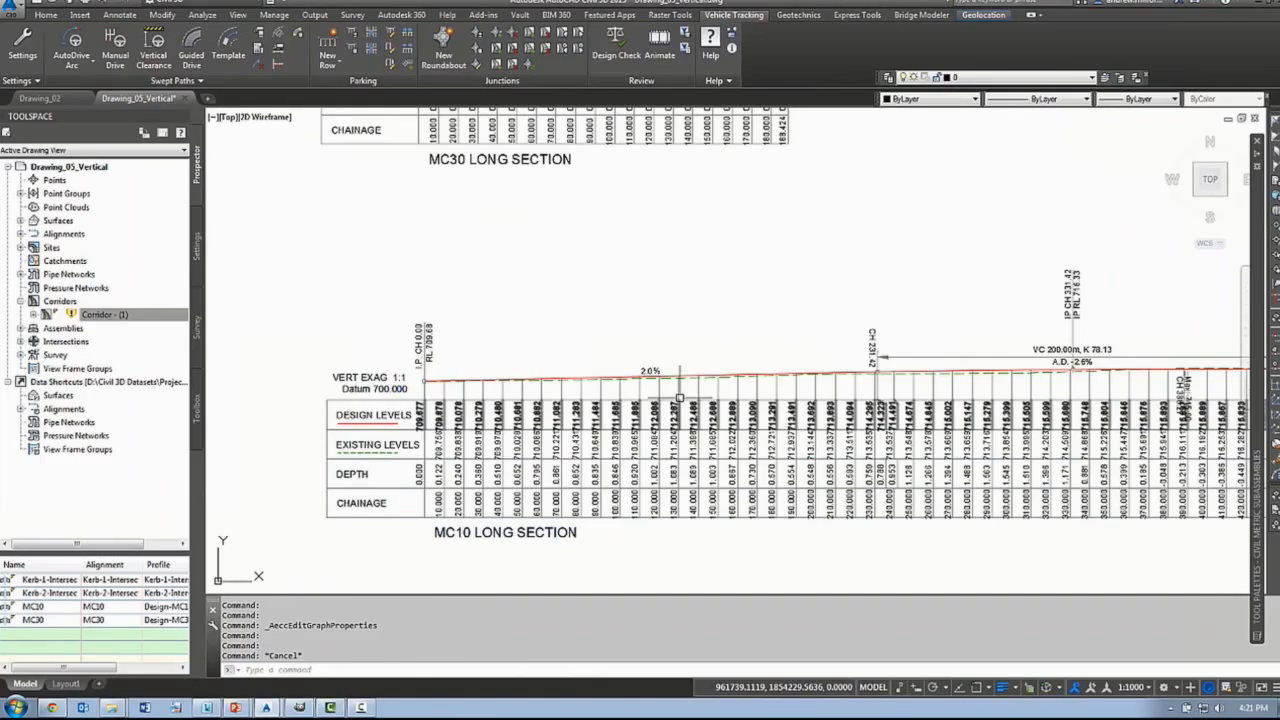
- Run the vertical clearance analysis on the MC10 design profile with the default Prime mover and semi-trailer (19 m)
click(153, 50)
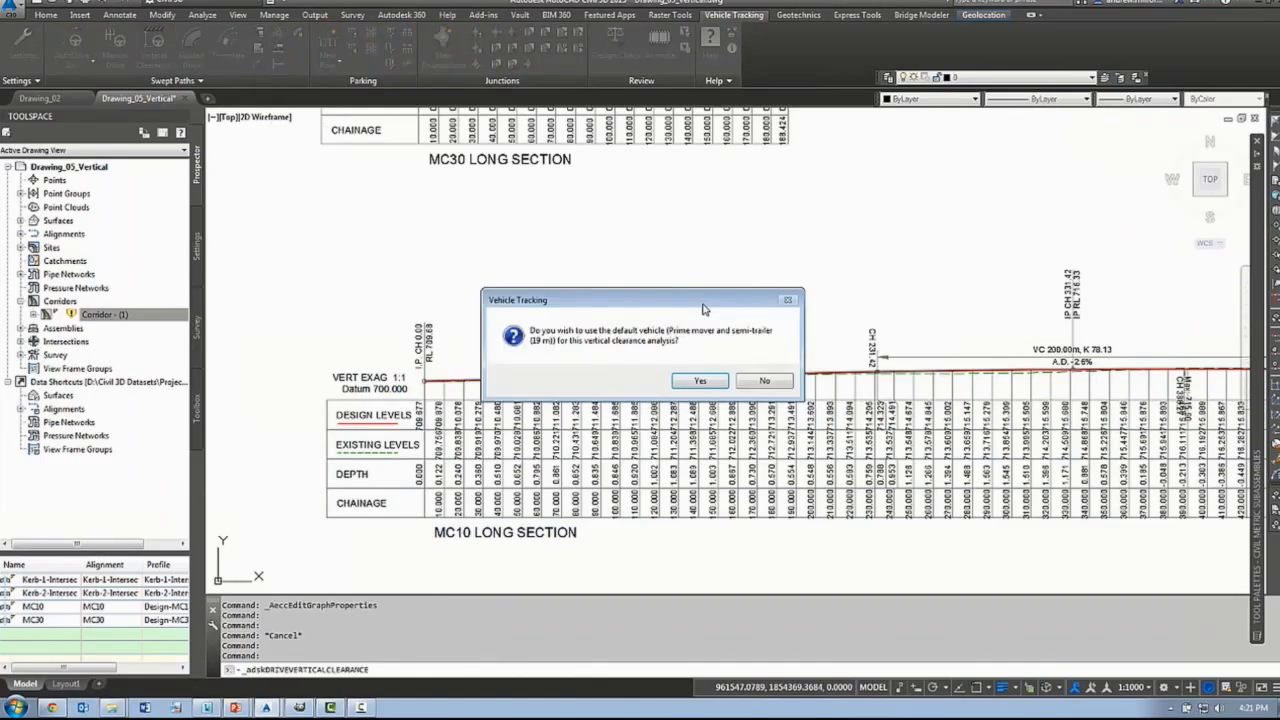
click(700, 380)
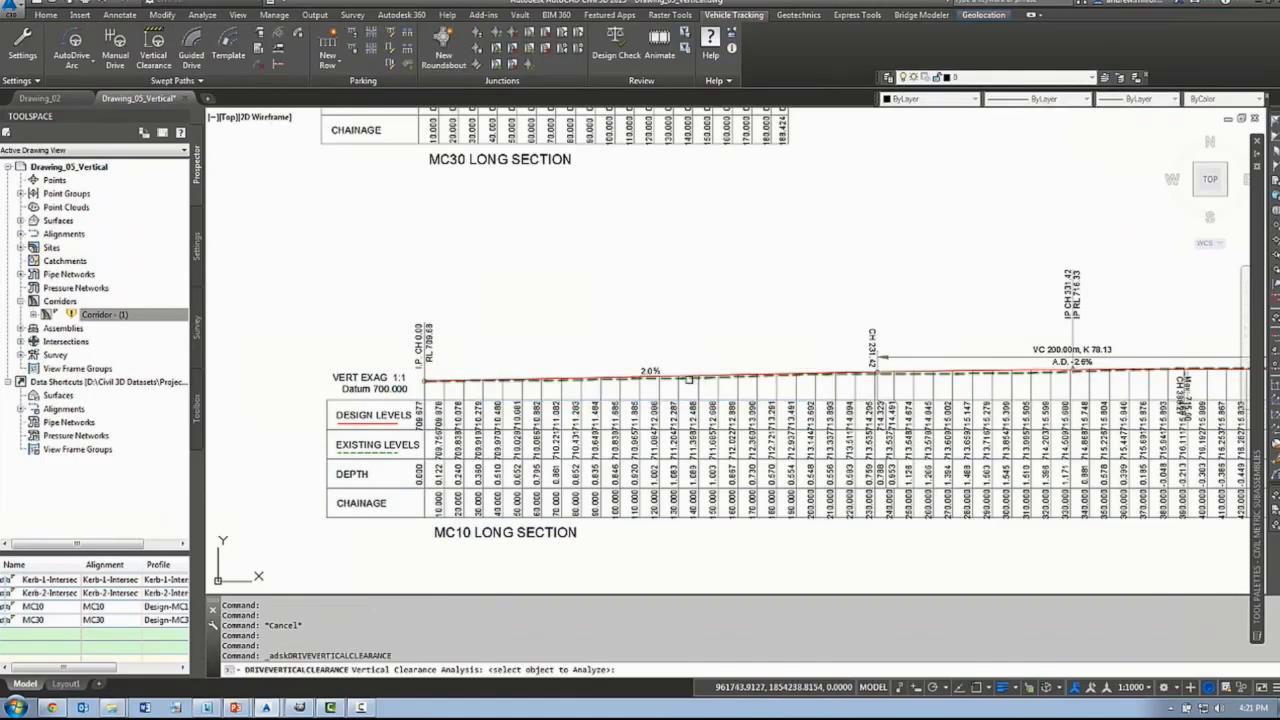
scroll(689, 380, up, 2)
click(689, 371)
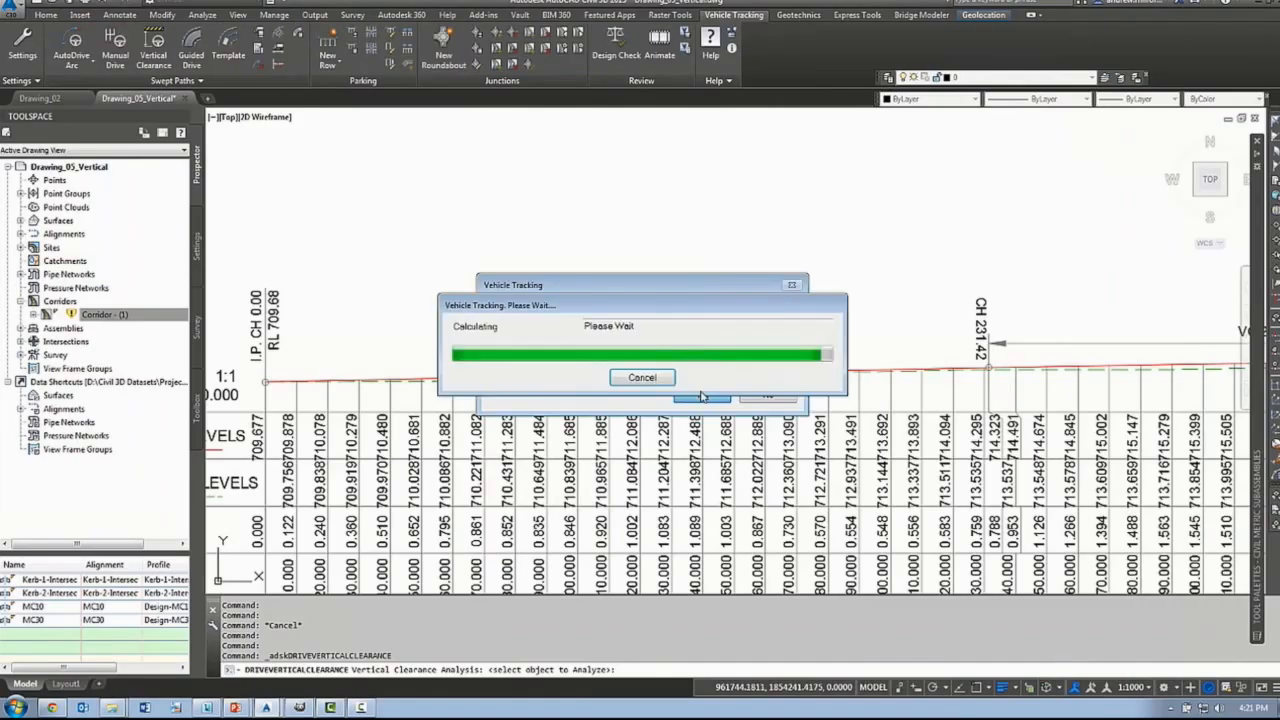
key(Escape)
- Shift the semi-trailer forward by its grip about one chainage interval from the start of the MC10 long section
scroll(278, 370, up, 5)
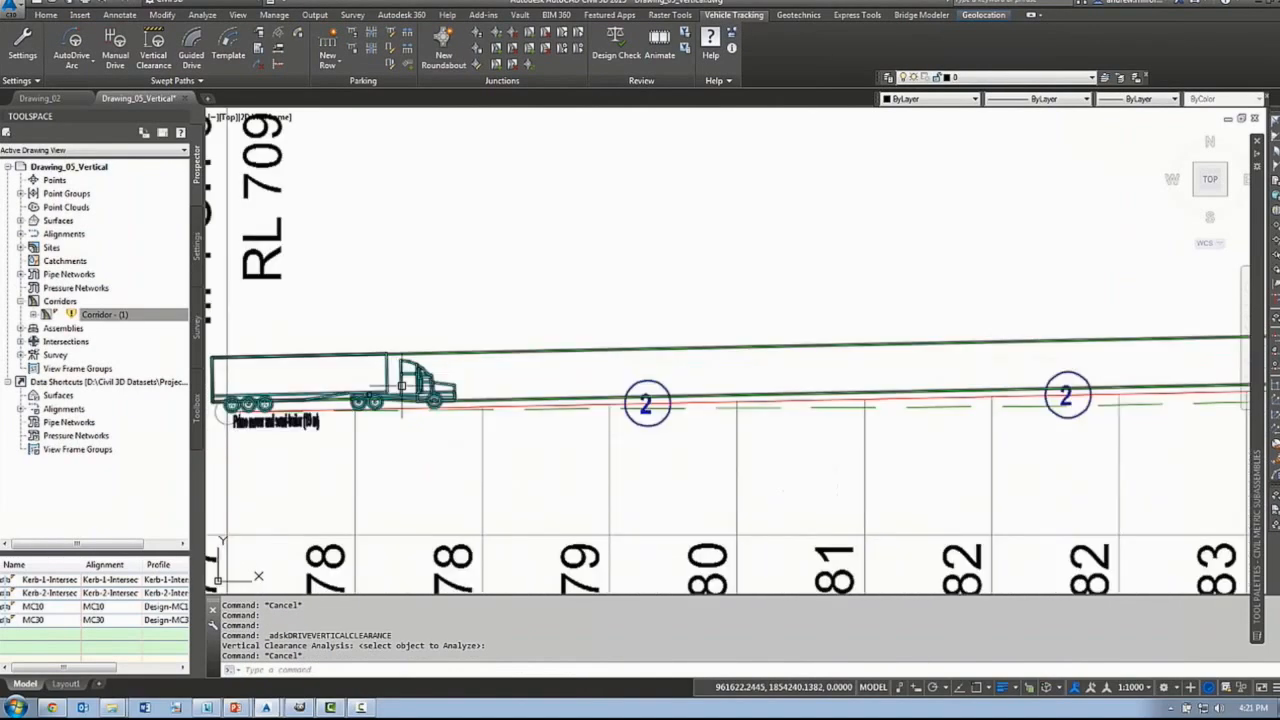
click(401, 385)
scroll(402, 384, down, 3)
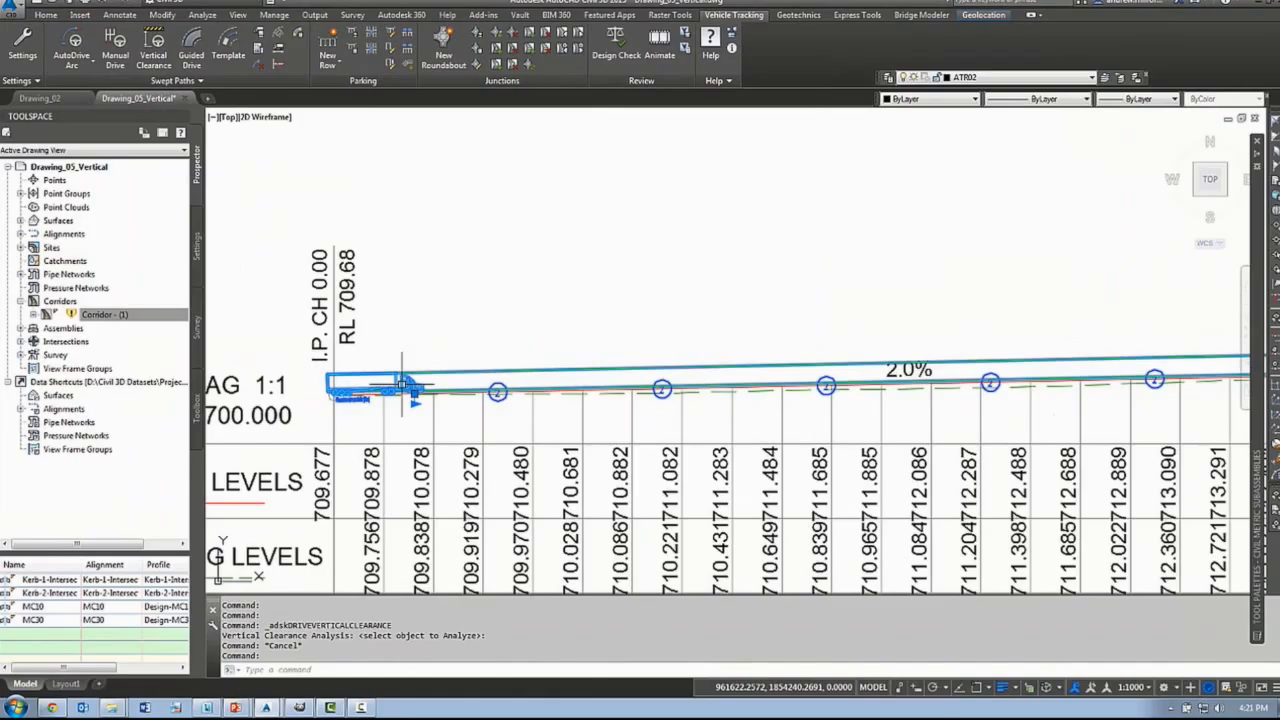
scroll(413, 399, up, 3)
click(419, 411)
click(540, 428)
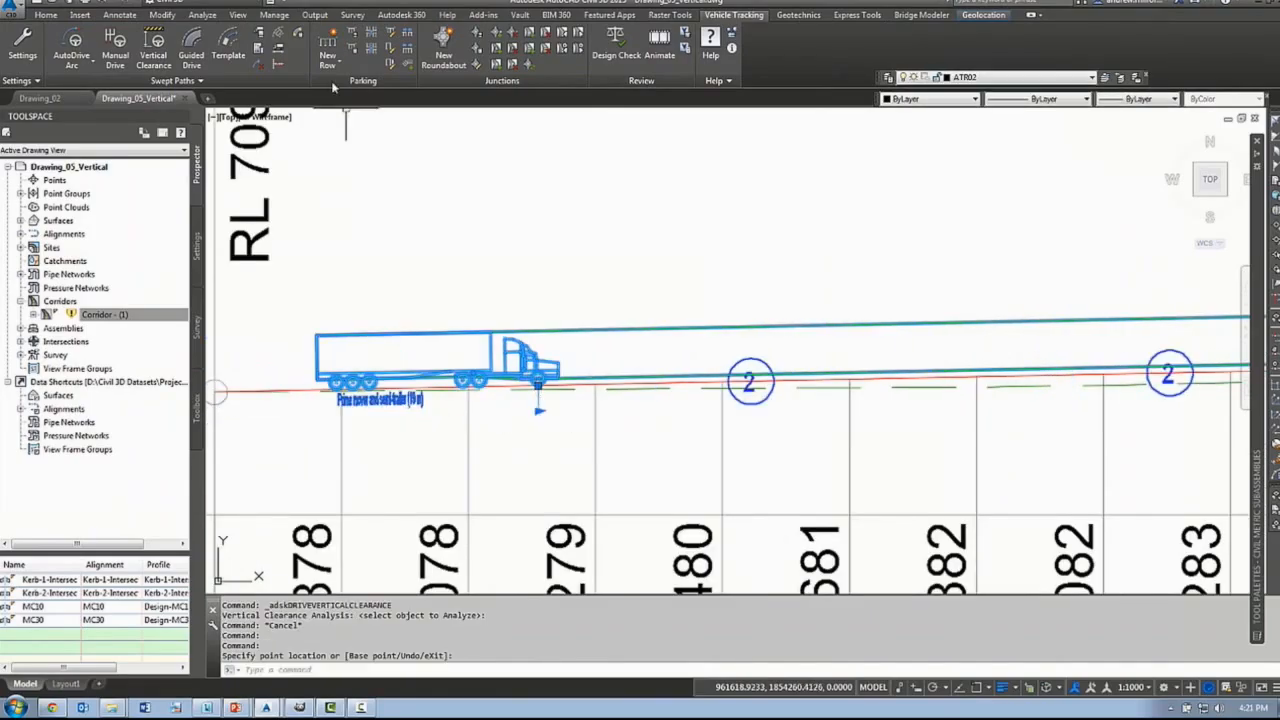
- Place side-elevation body outlines with annotation at several points along the vertical clearance path on the MC10 long section
click(280, 37)
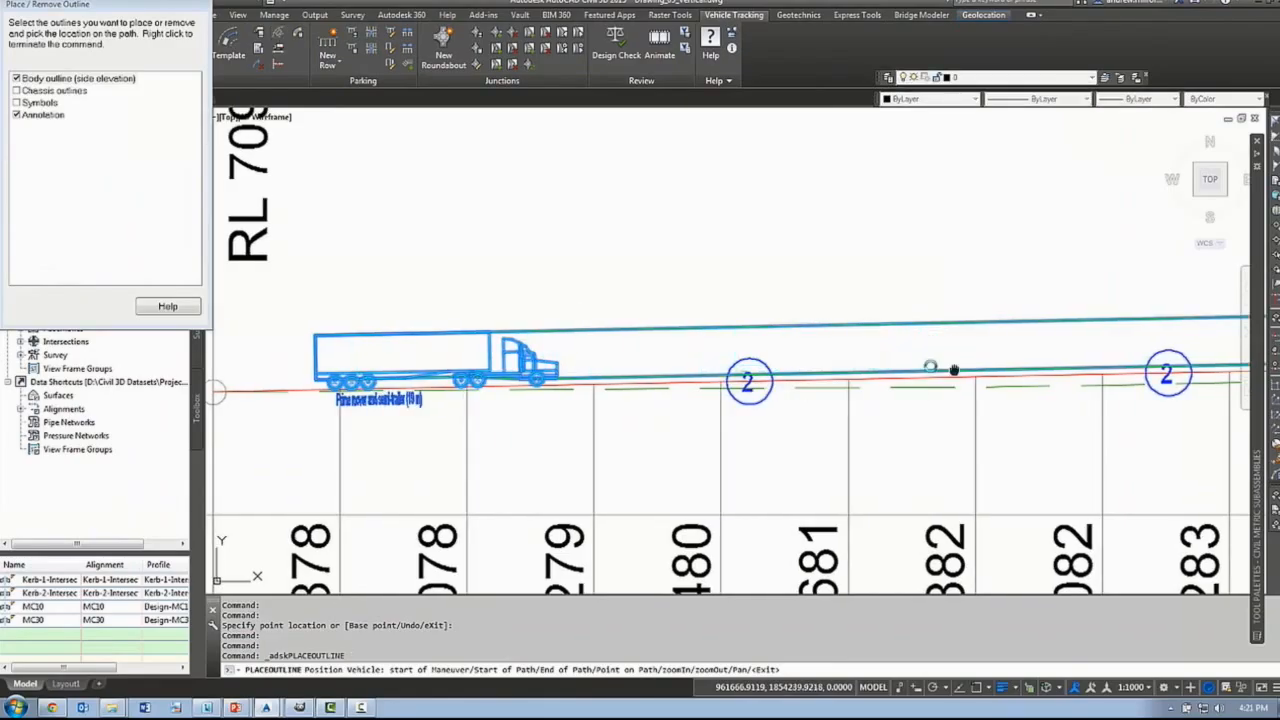
scroll(606, 358, down, 3)
click(868, 366)
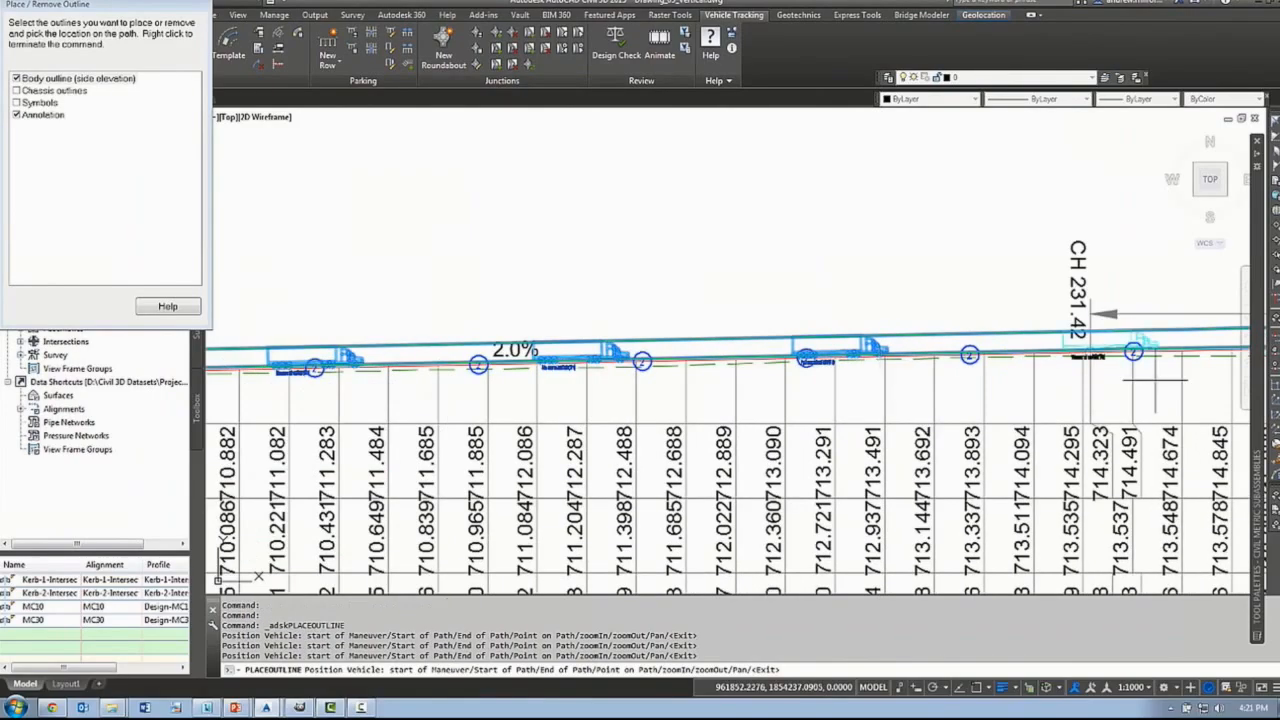
middle_drag(1154, 380, 1150, 381)
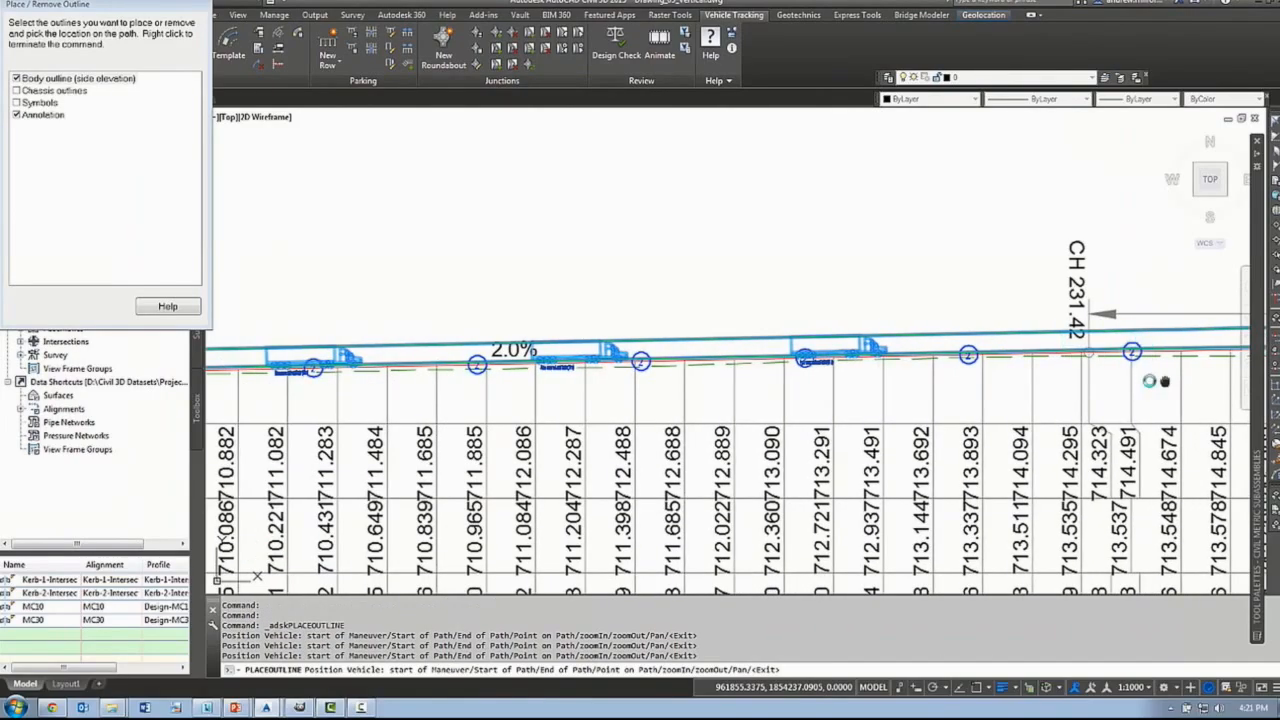
right_click(1024, 384)
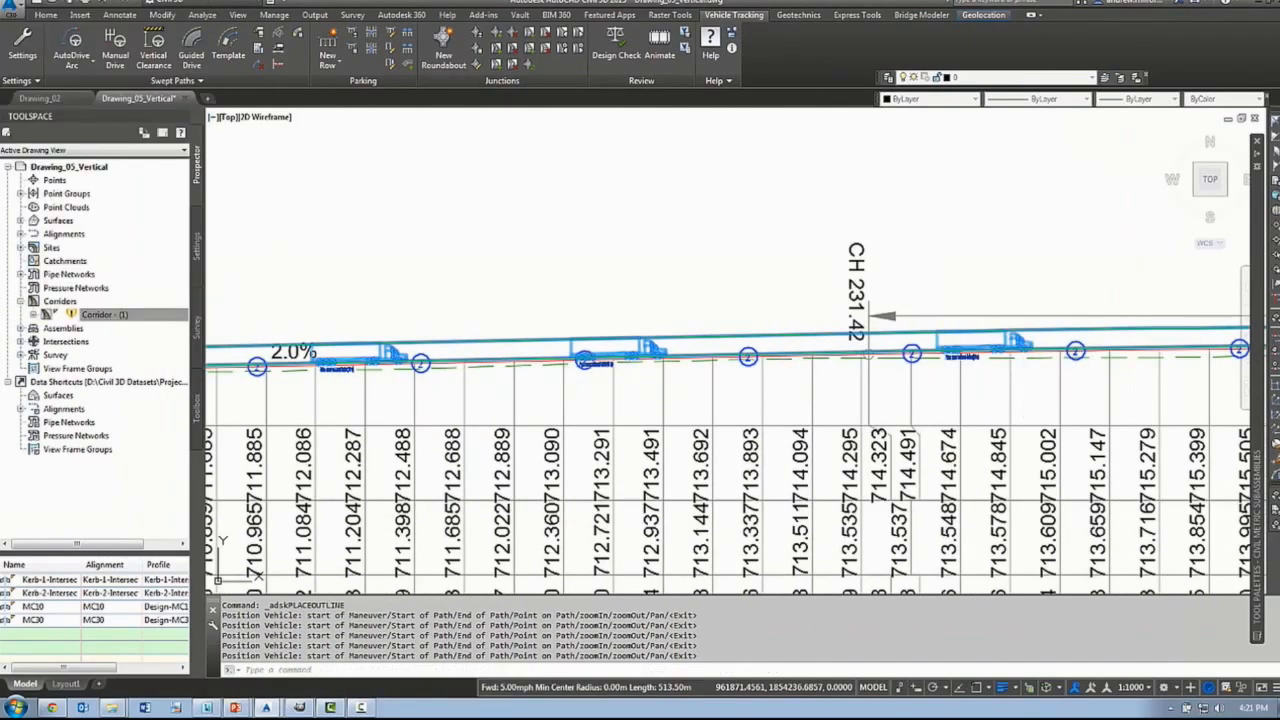
key(Escape)
scroll(1051, 364, up, 6)
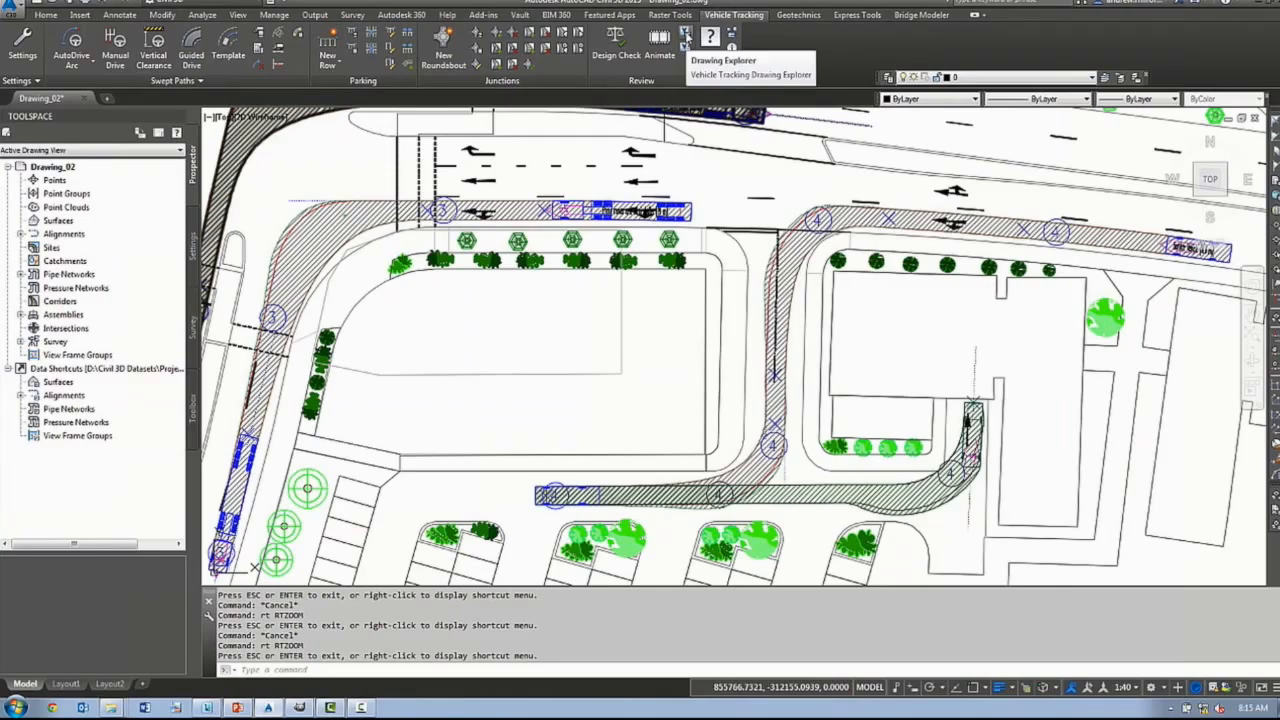
- Hide Report 0003 Hatched Body Envelope of Path 4 (Service Vehicle 8.8 m) through the Drawing Explorer and redraw the path
click(686, 36)
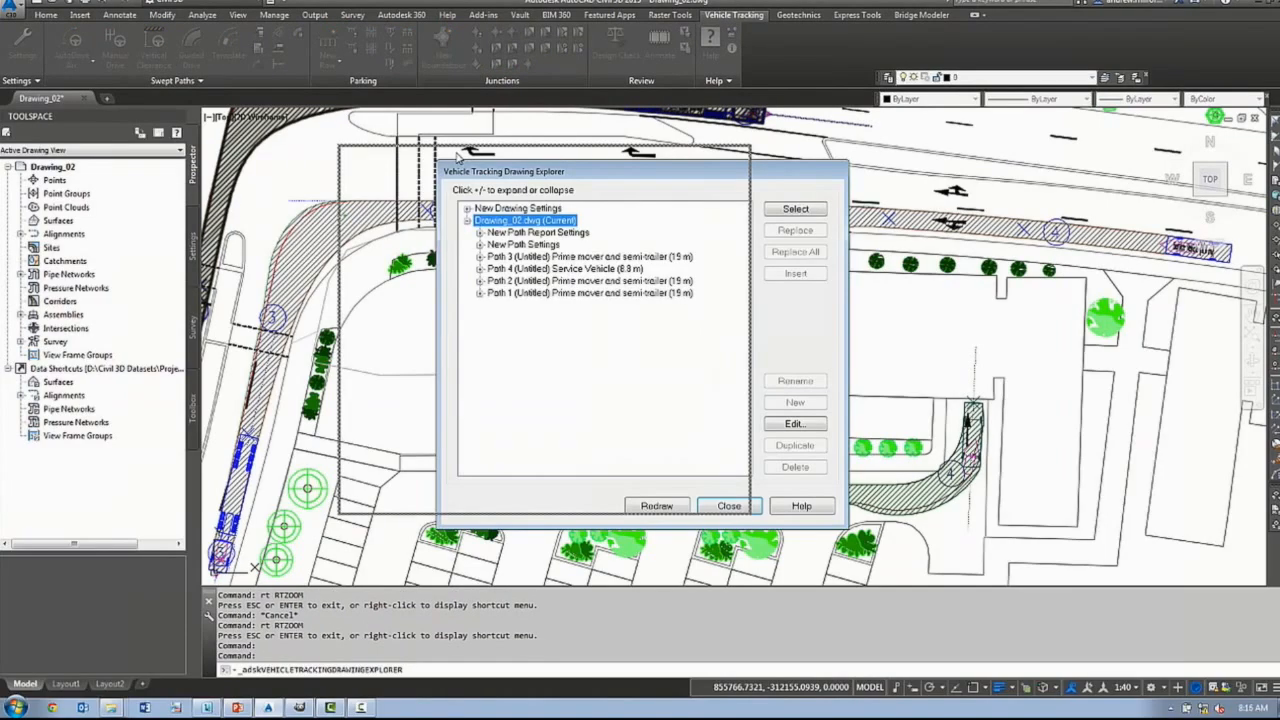
double_click(385, 172)
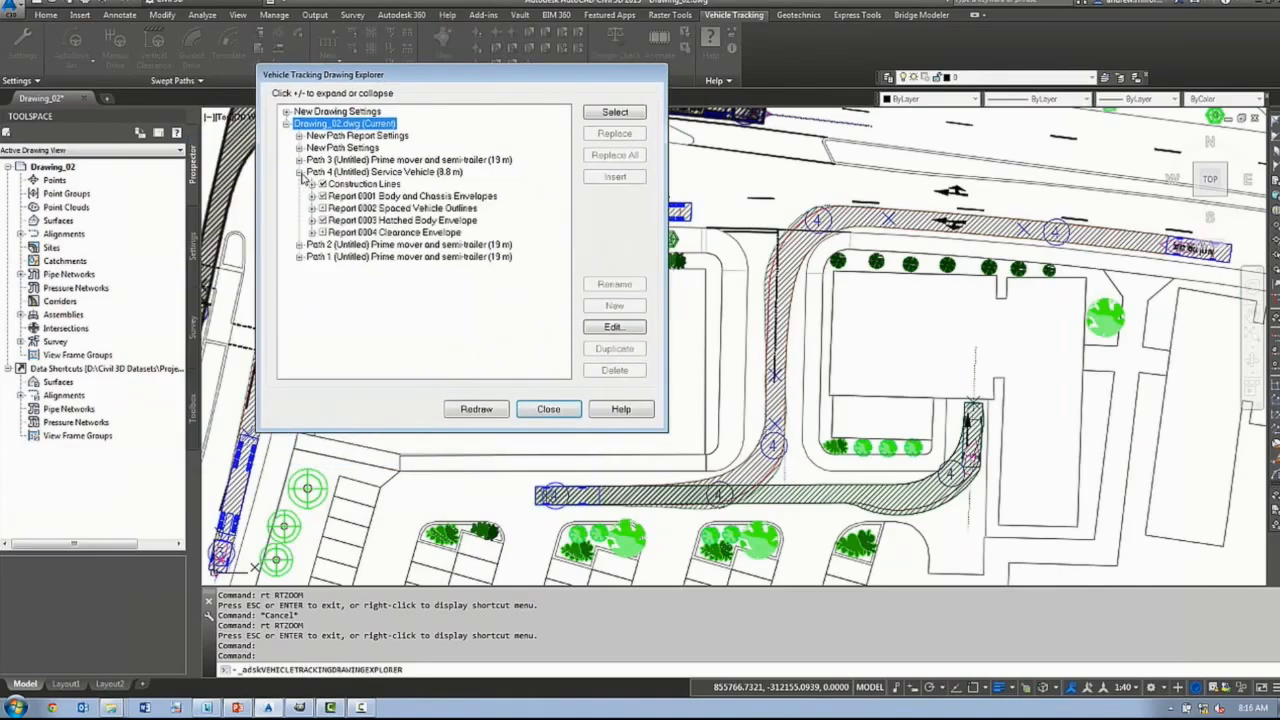
click(385, 173)
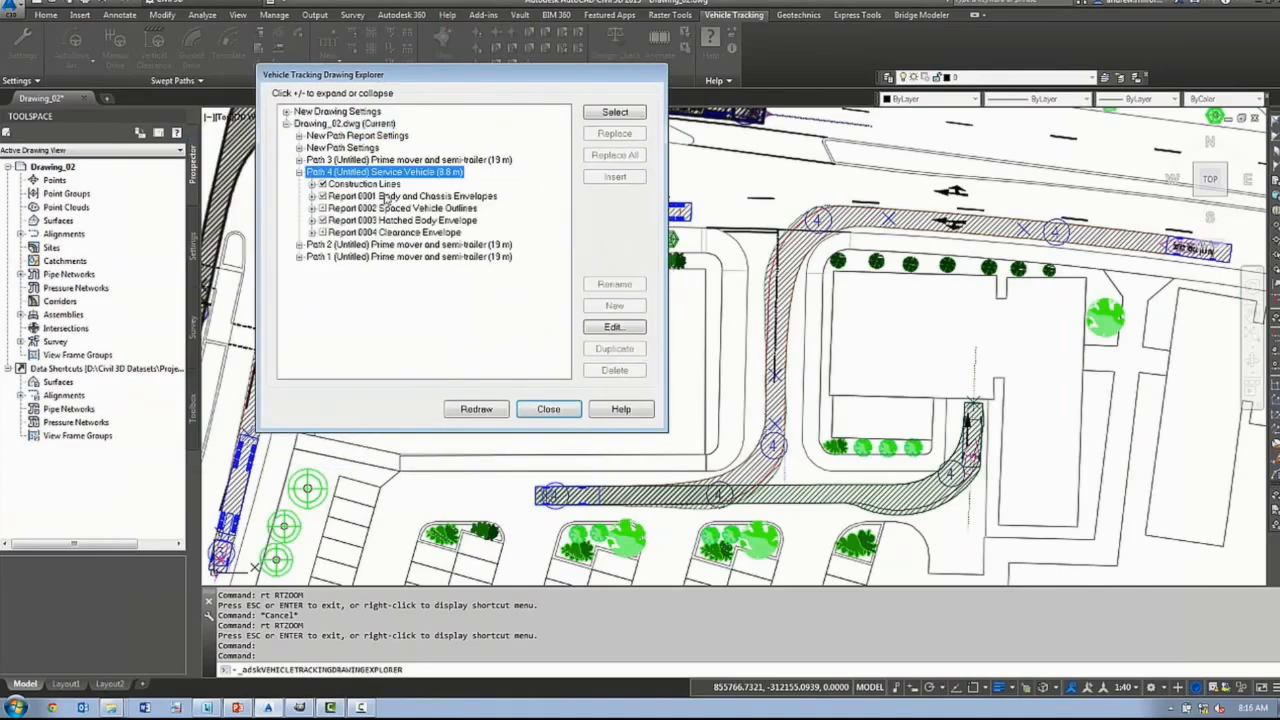
click(400, 220)
click(322, 220)
click(477, 411)
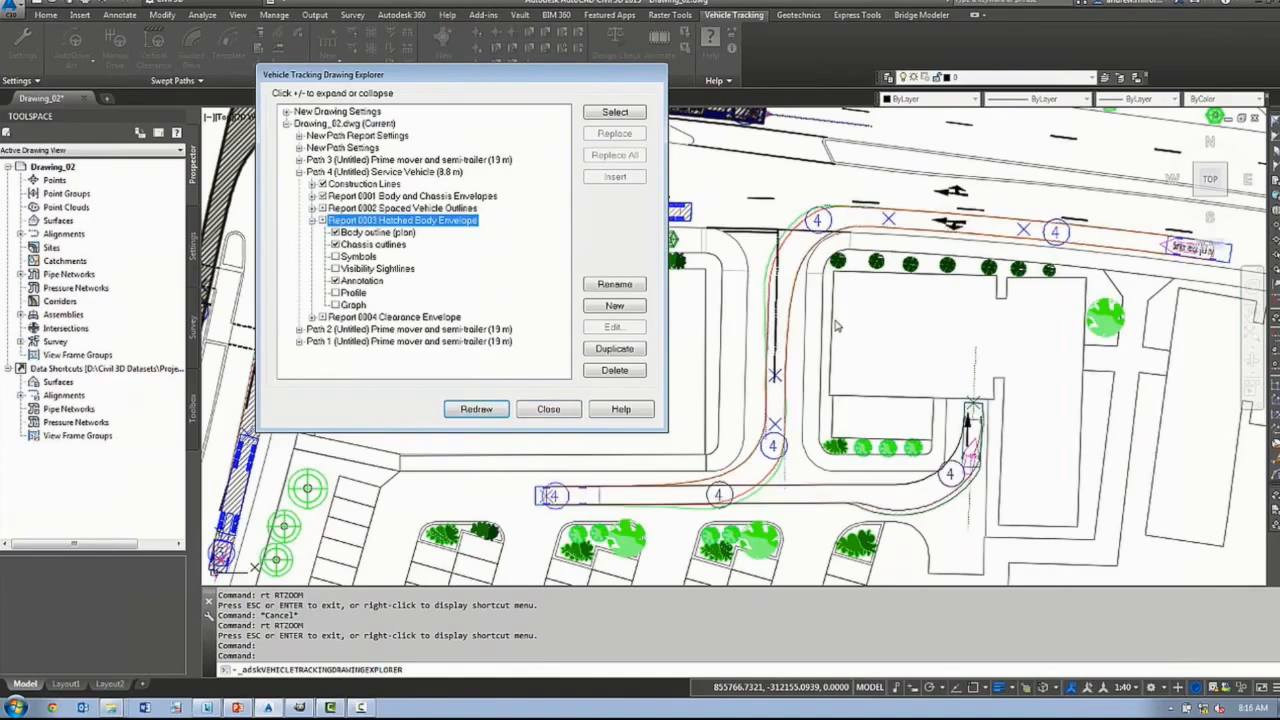
- Show Path 4's Report 0004 Clearance Envelope and redraw the path
click(313, 317)
click(370, 284)
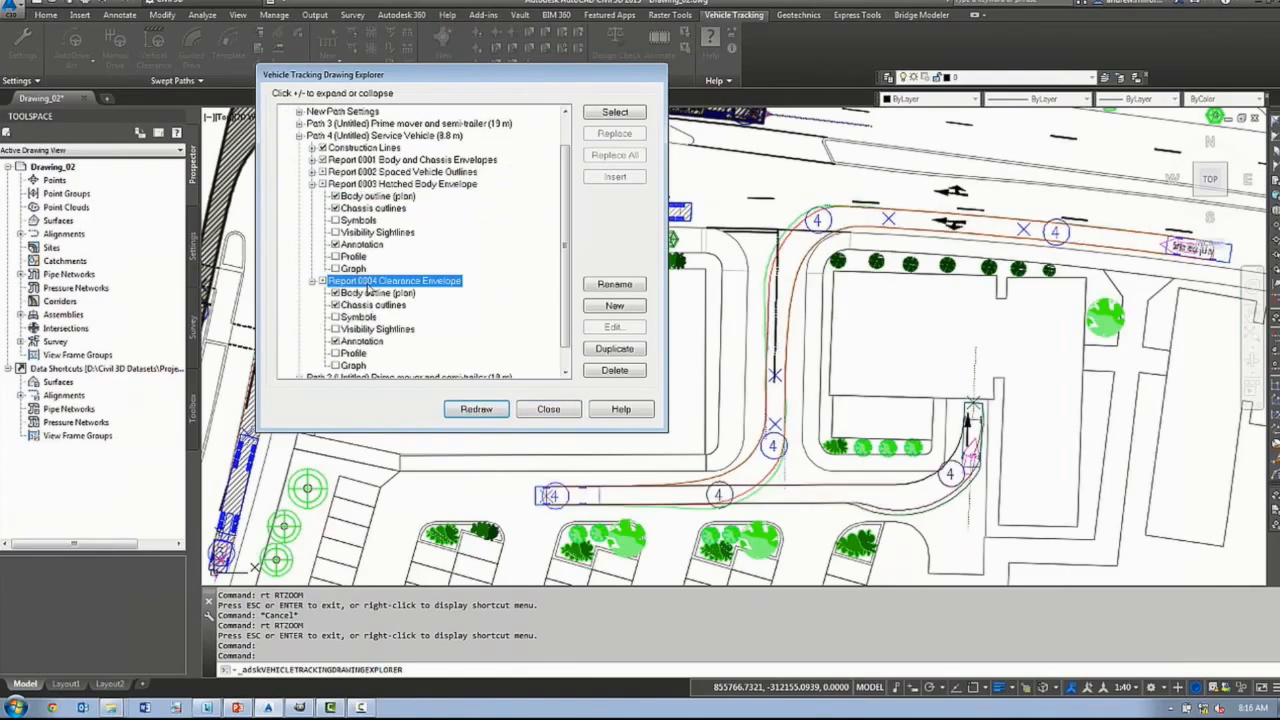
click(477, 410)
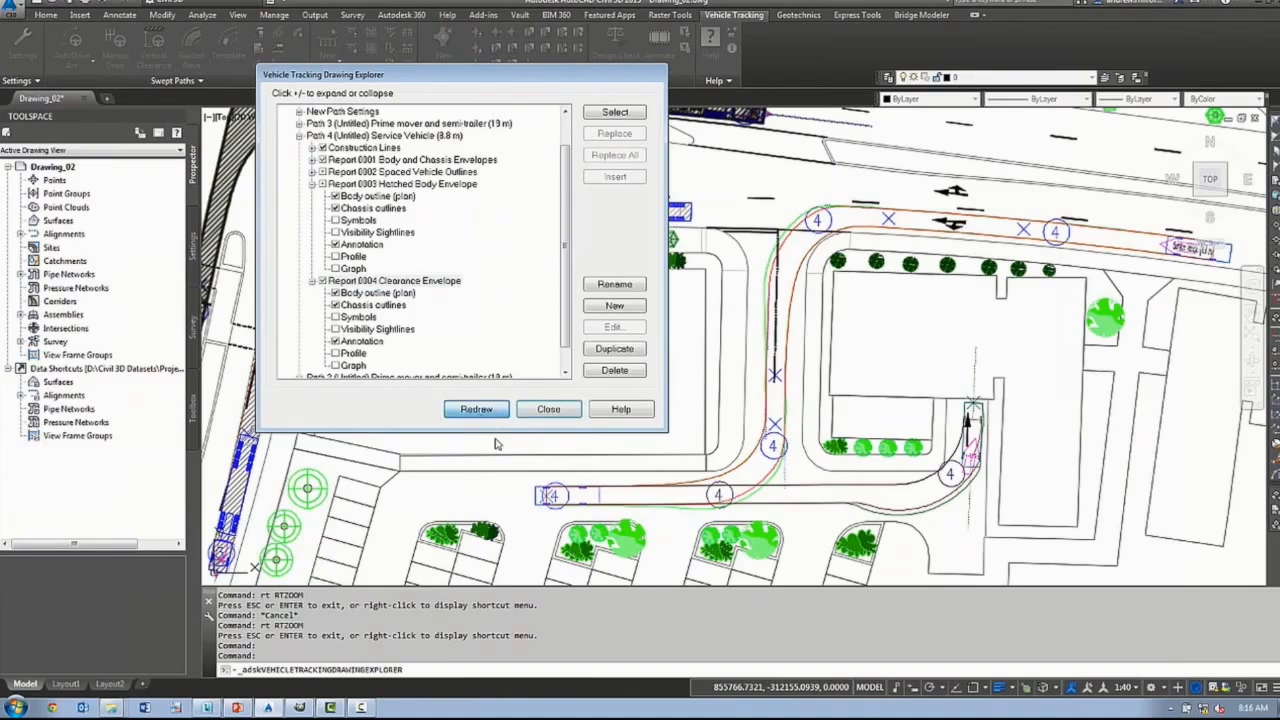
- Set the forward color of Offset Envelope 1 to Pen 10 for the Clearance Envelope's plan body outline, and redraw
click(397, 295)
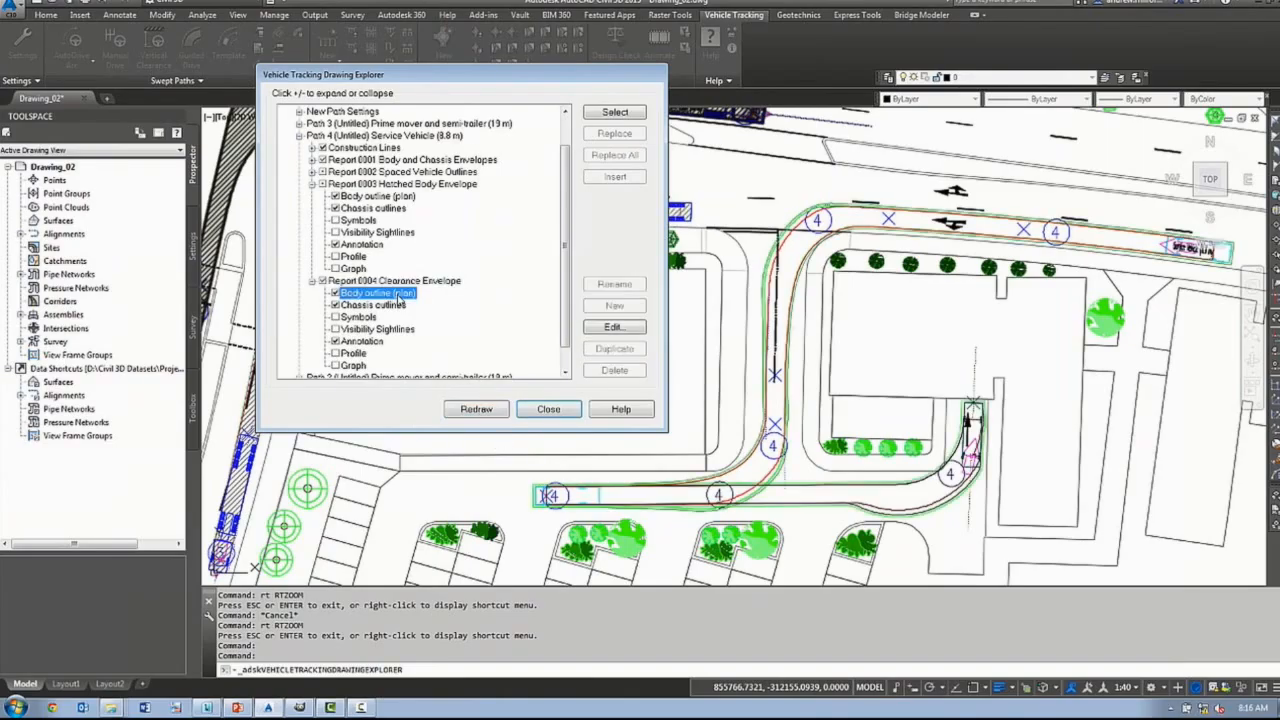
click(618, 327)
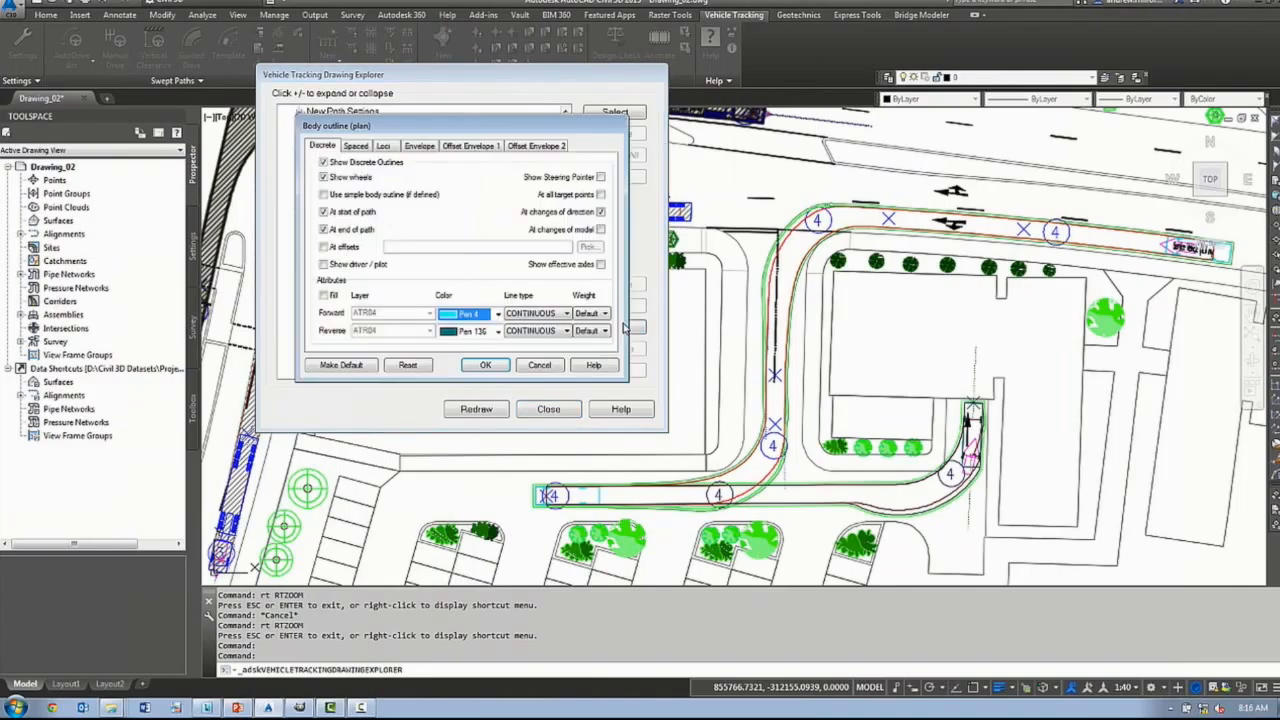
click(478, 147)
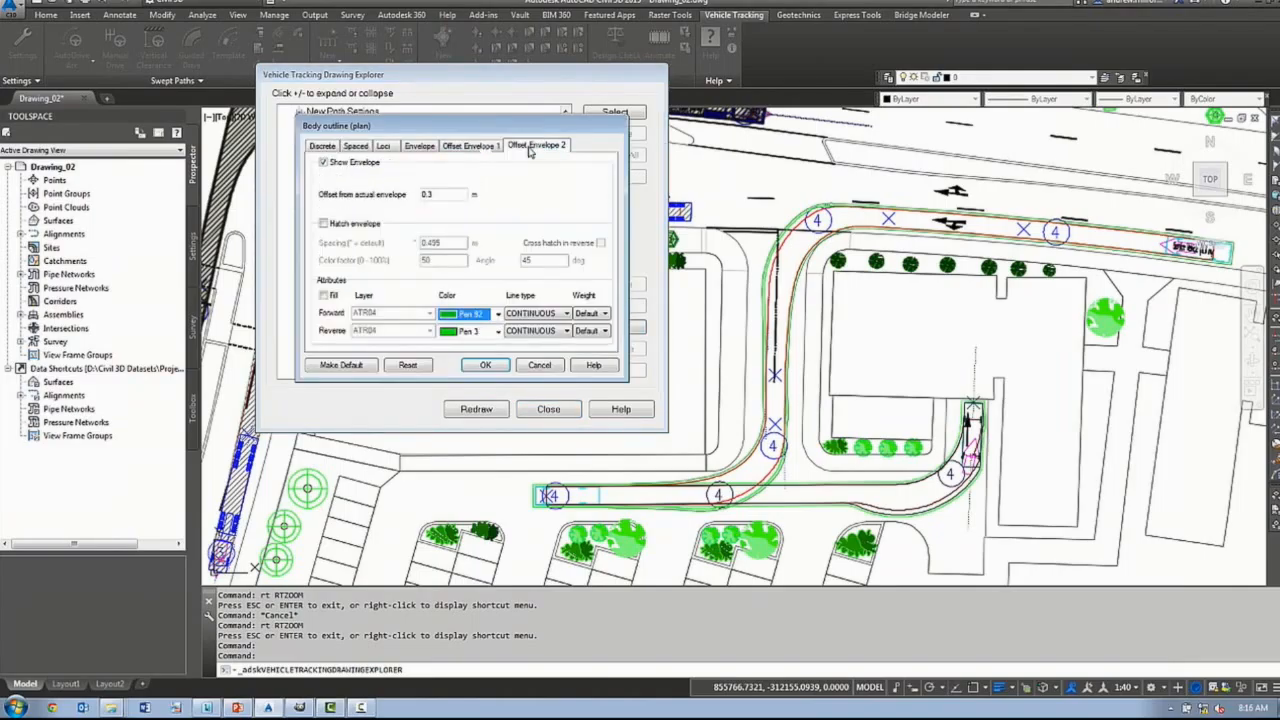
click(497, 313)
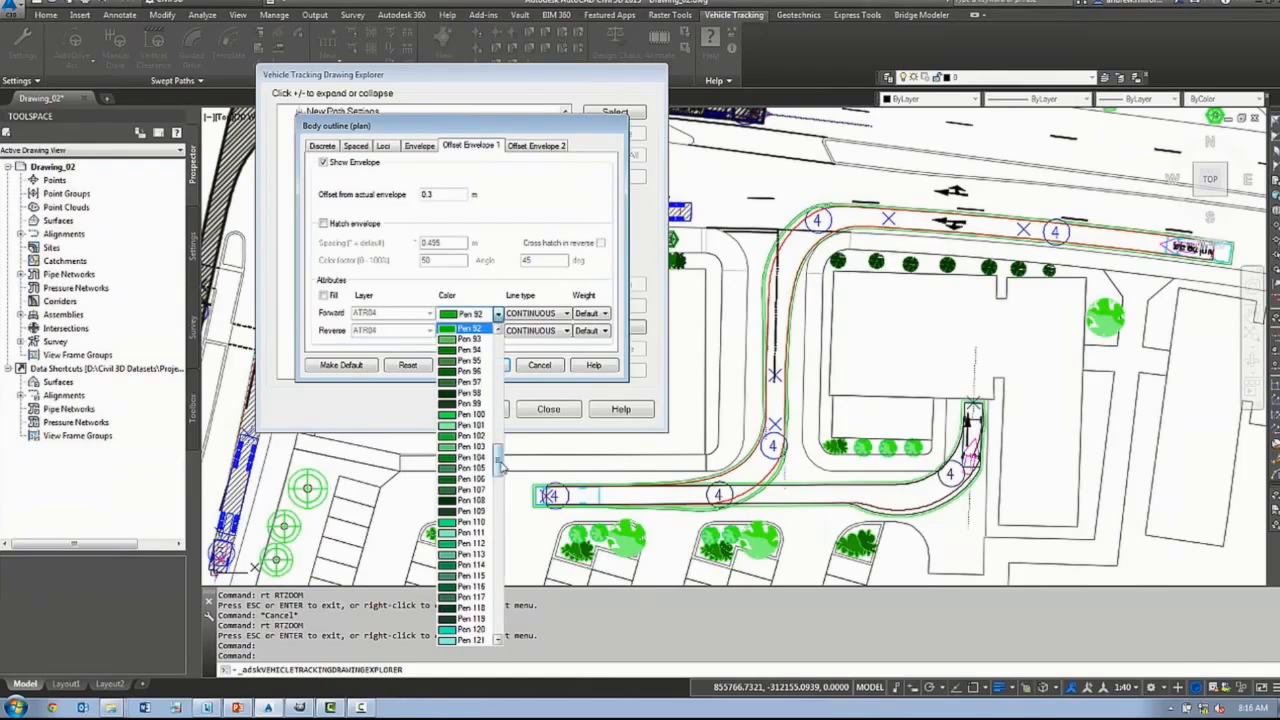
drag(500, 466, 500, 366)
click(470, 383)
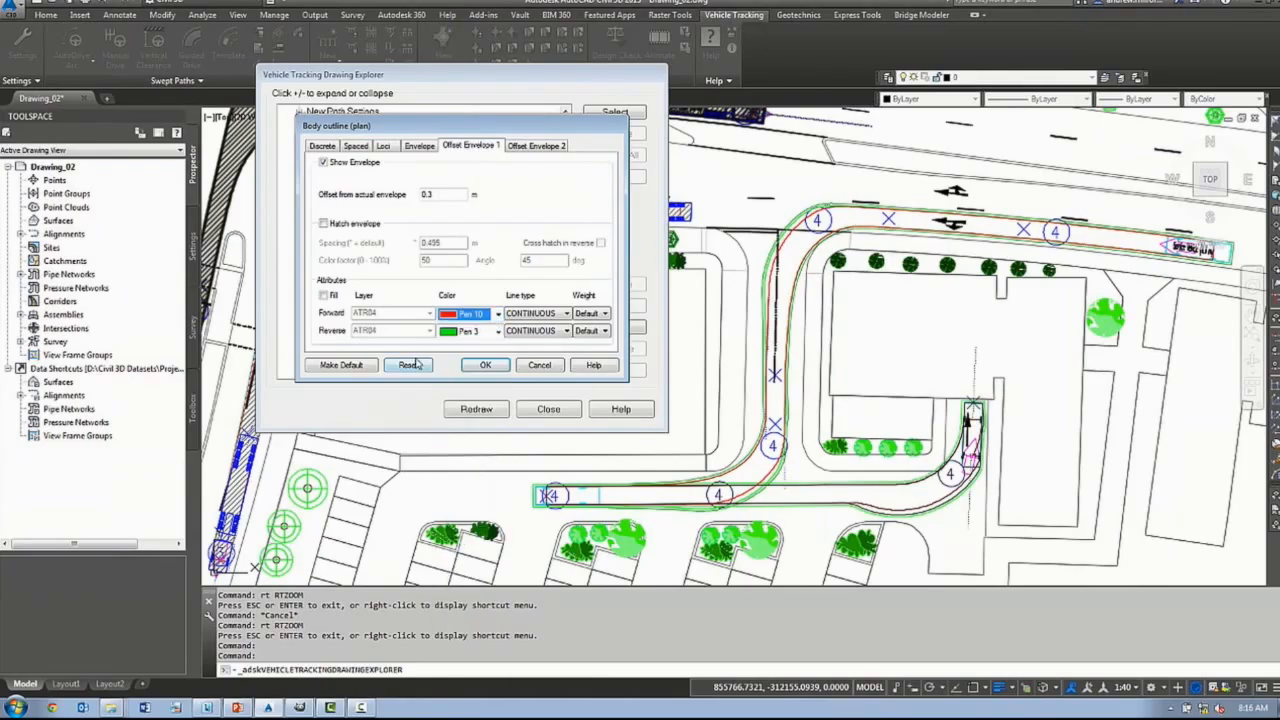
click(482, 366)
click(468, 406)
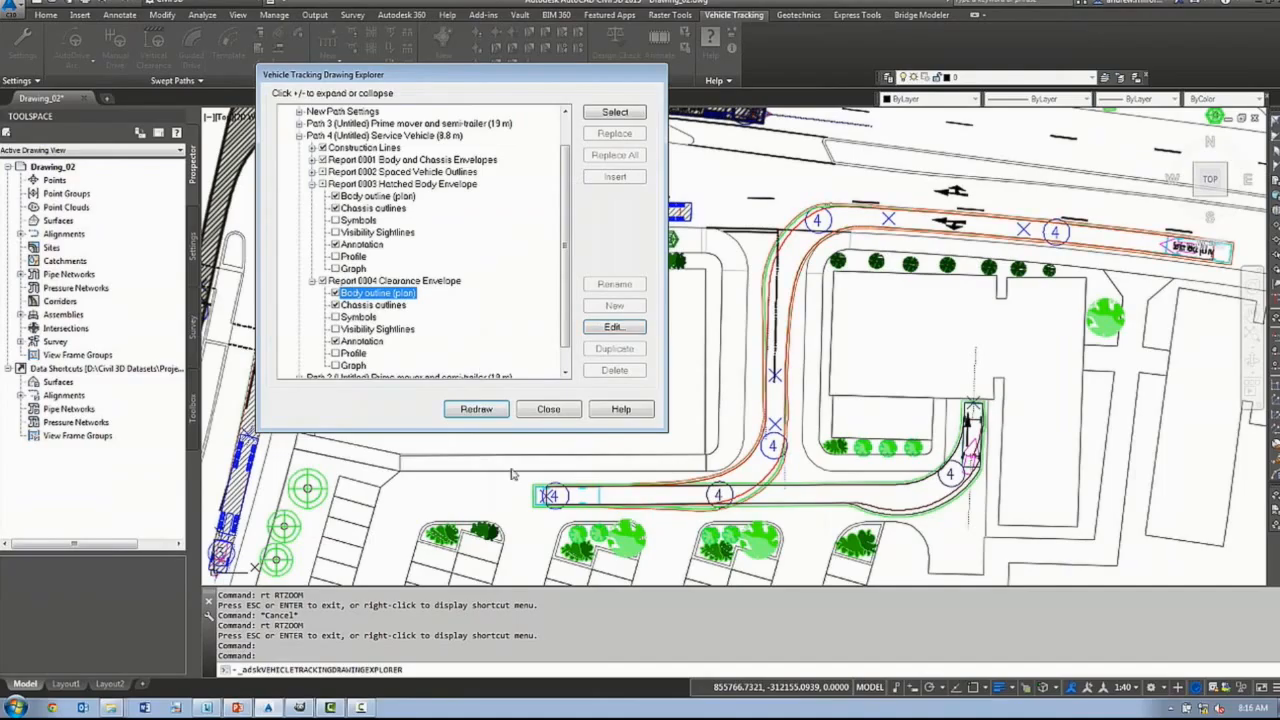
- Hide Path 4's Report 0004 Clearance Envelope, redraw the path, and collapse the expanded report entries
click(471, 408)
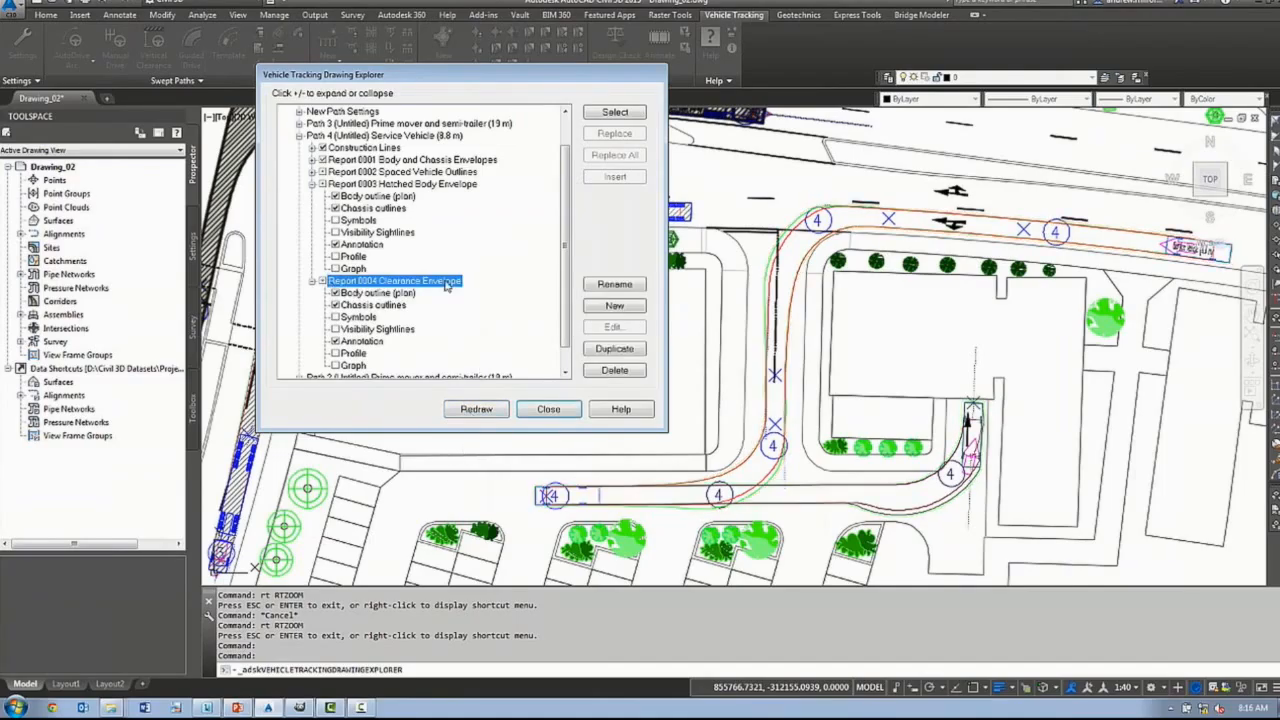
click(321, 185)
click(312, 232)
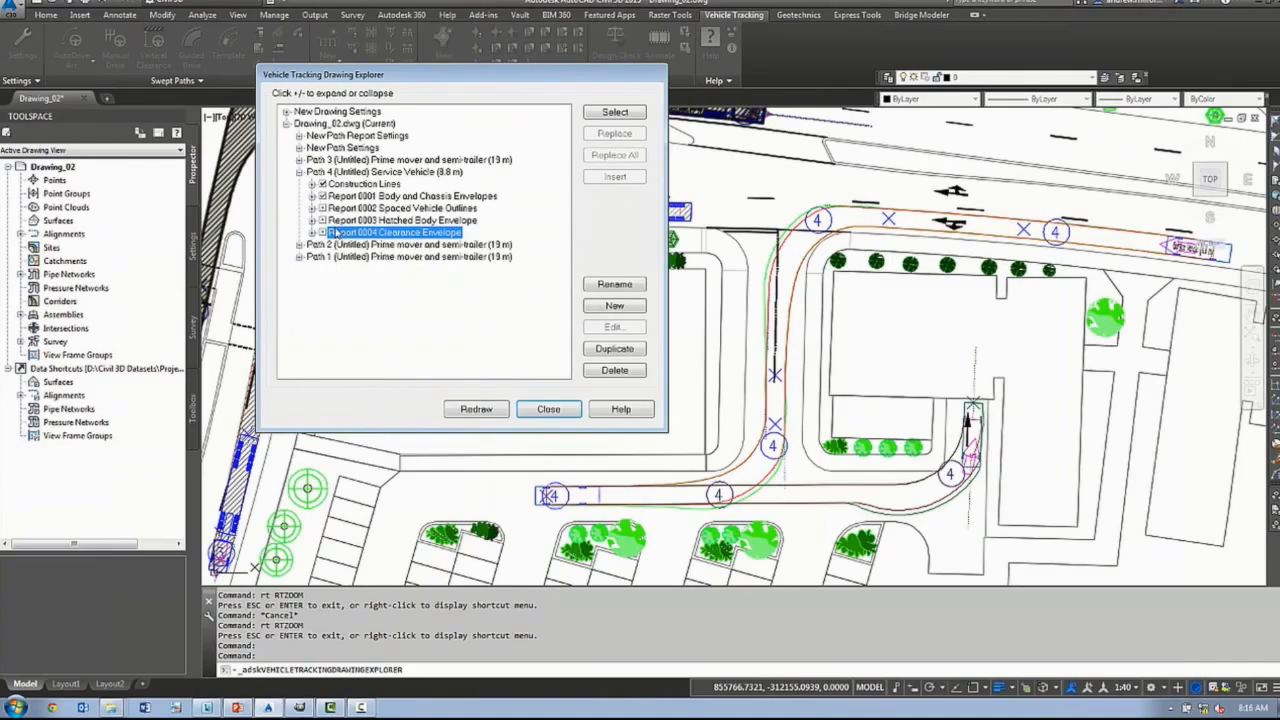
- Set the forward color of Path 4's Report 0001 plan body outline envelope to Pen 65 and redraw the path
click(379, 197)
click(312, 196)
click(362, 208)
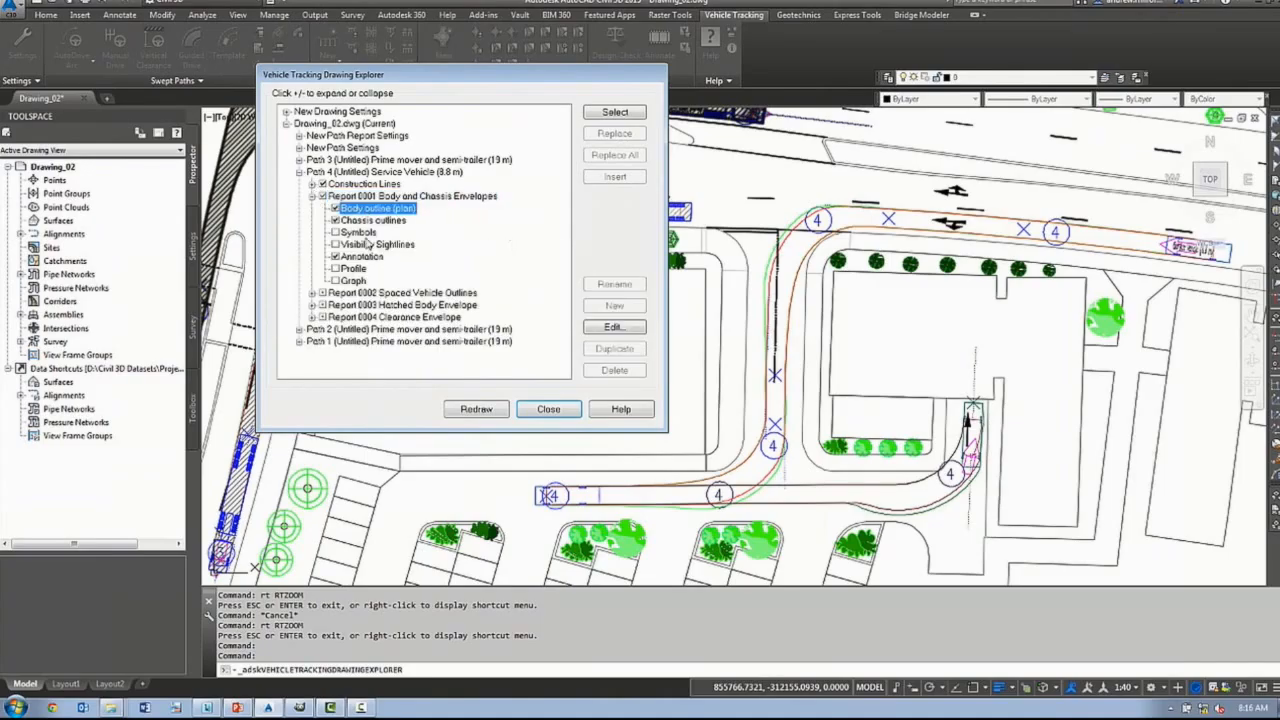
click(612, 328)
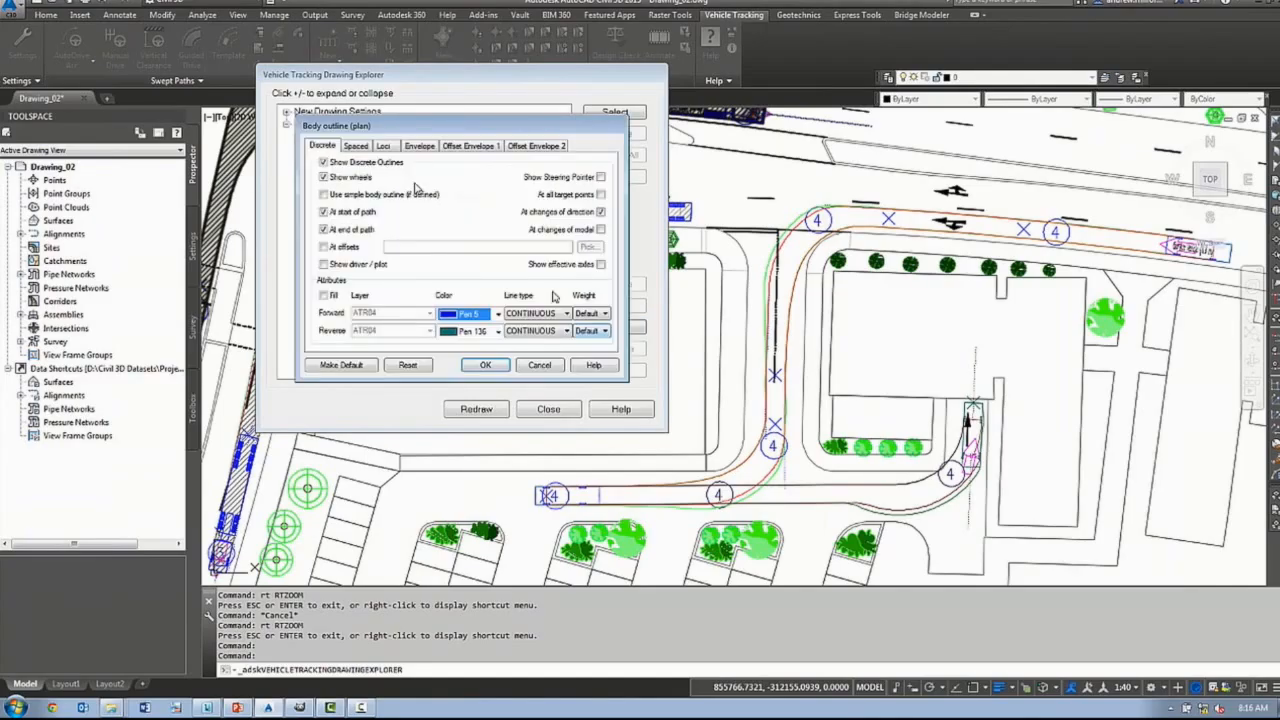
click(418, 147)
click(498, 314)
drag(499, 352, 507, 417)
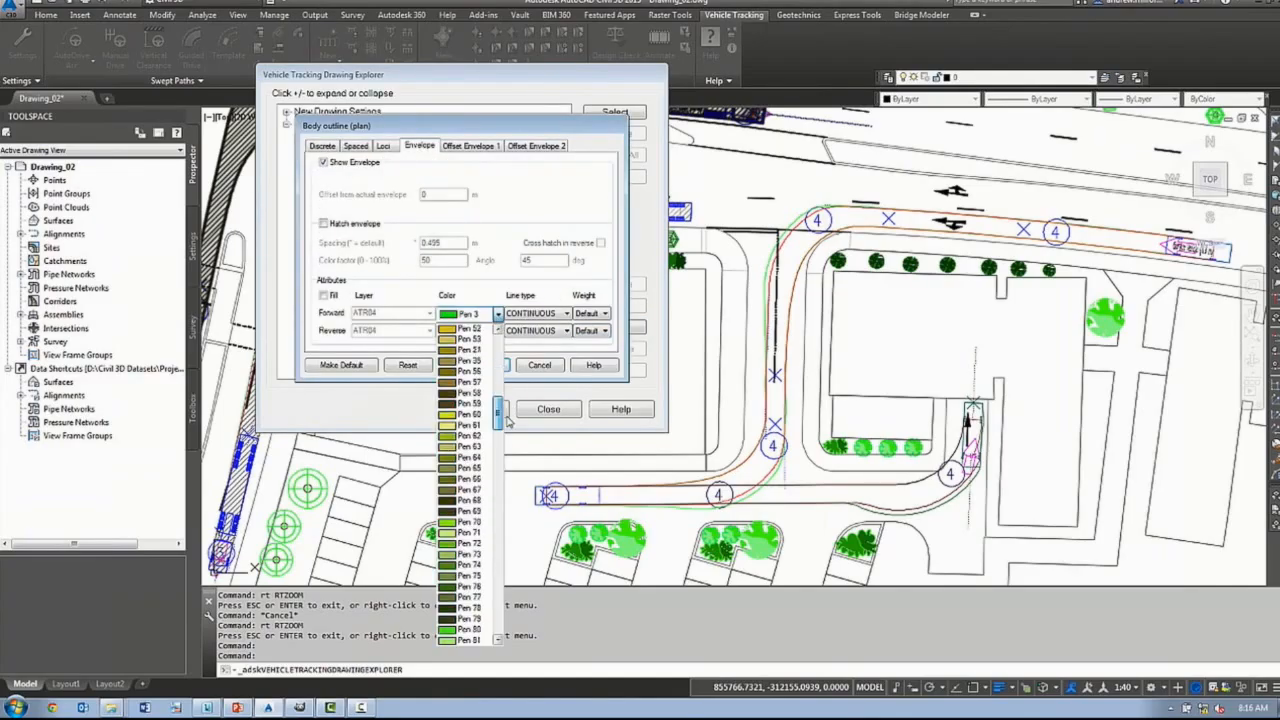
click(465, 467)
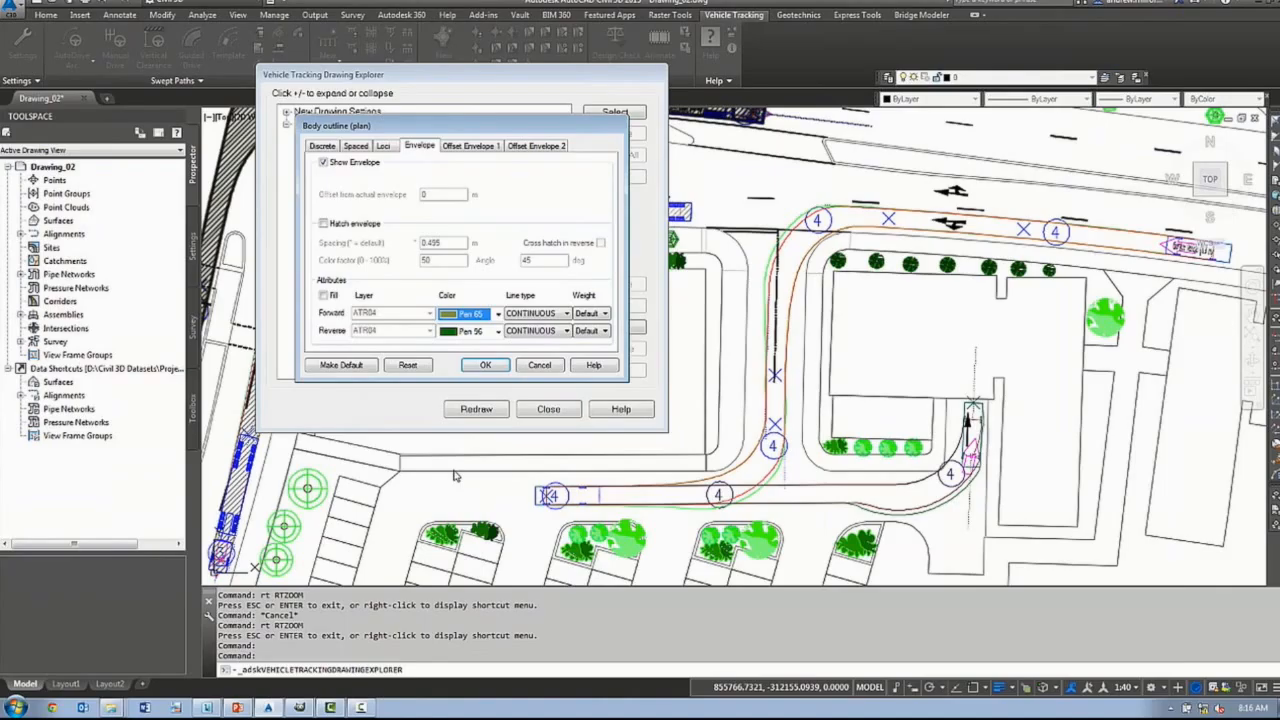
click(486, 366)
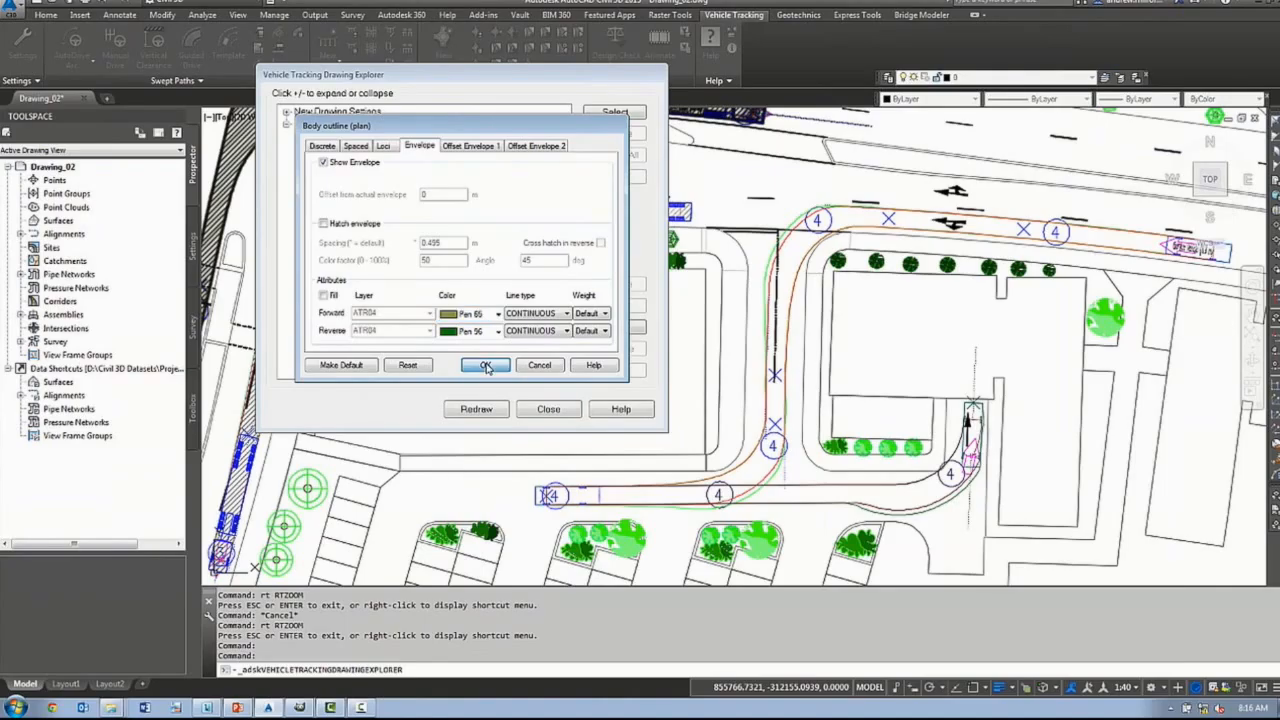
click(322, 197)
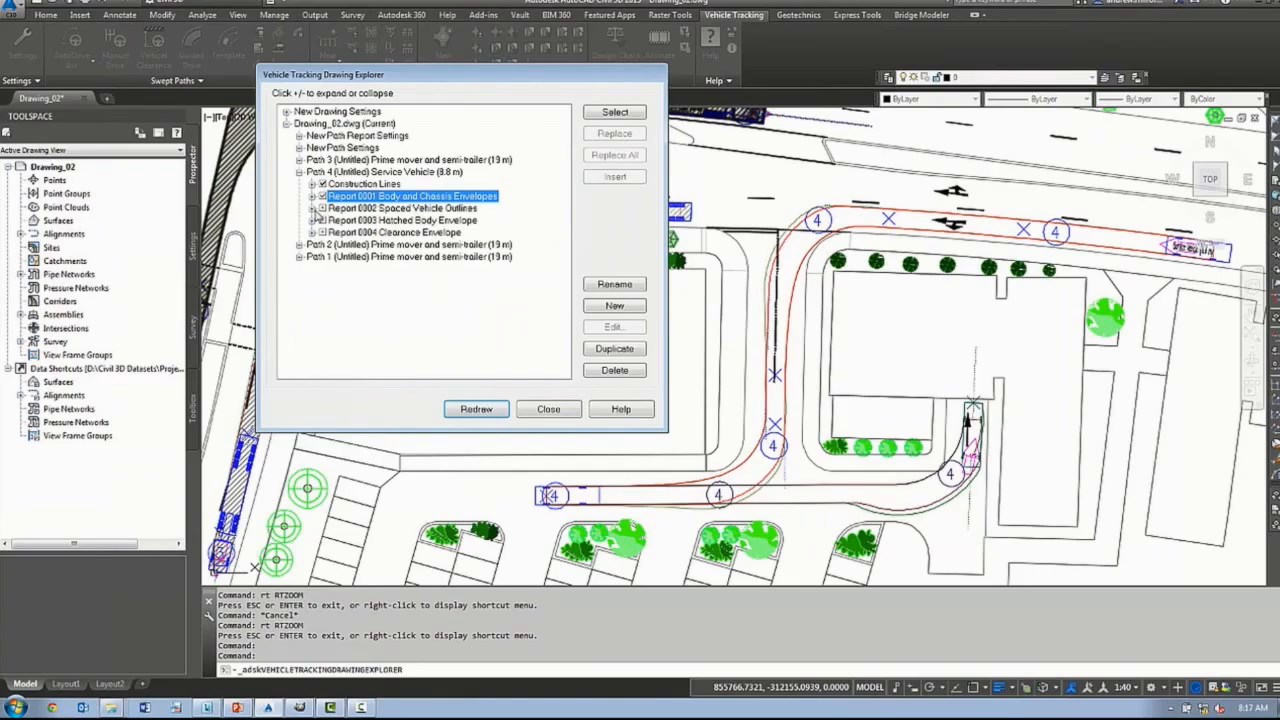
- Enable Visibility Sightlines in Path 4's Report 0001 Body and Chassis Envelopes and redraw the path
click(322, 196)
click(365, 244)
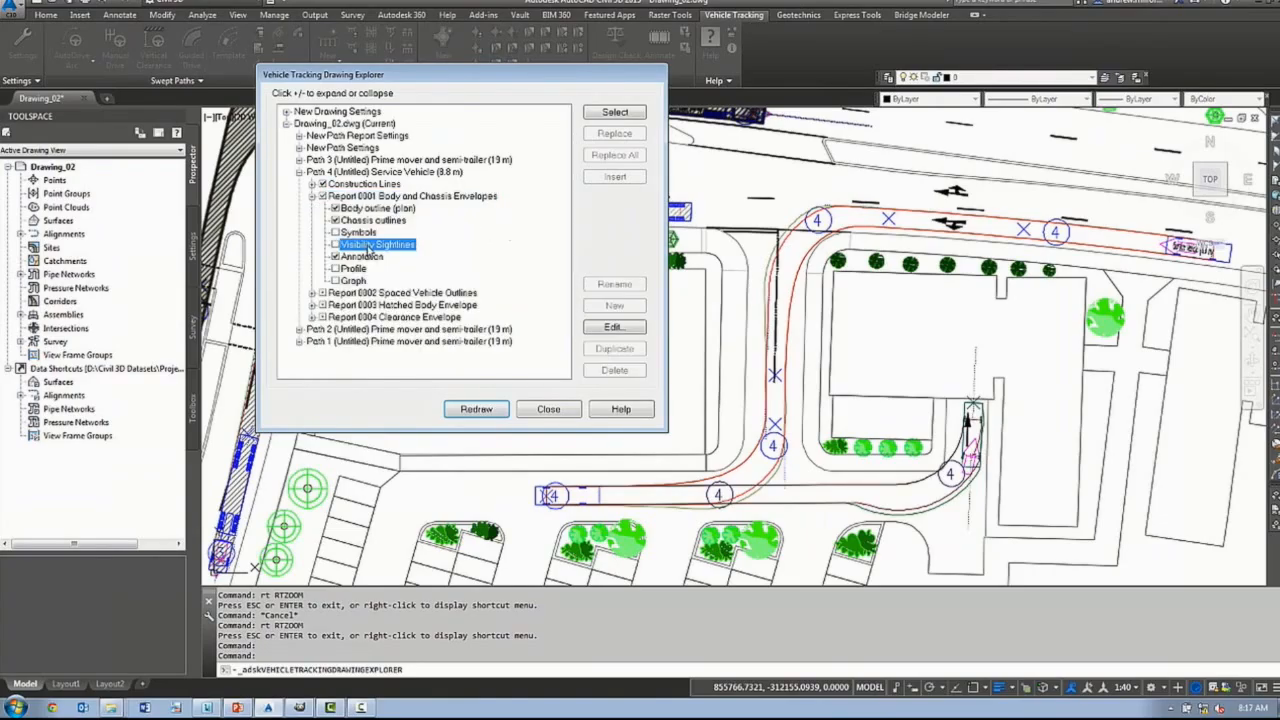
click(336, 245)
click(476, 409)
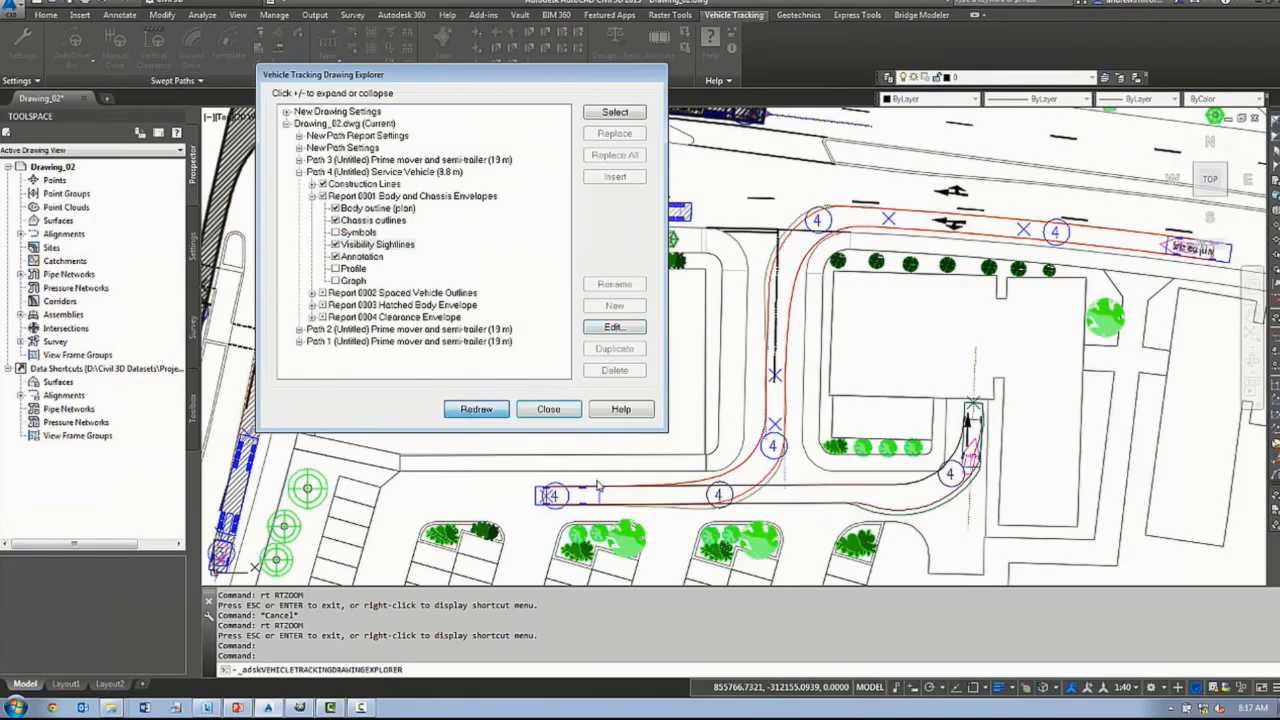
- Set the sightline viewpoint to Driver with fixed distances of 40 m forward and 15 m in reverse, and redraw the path
click(614, 327)
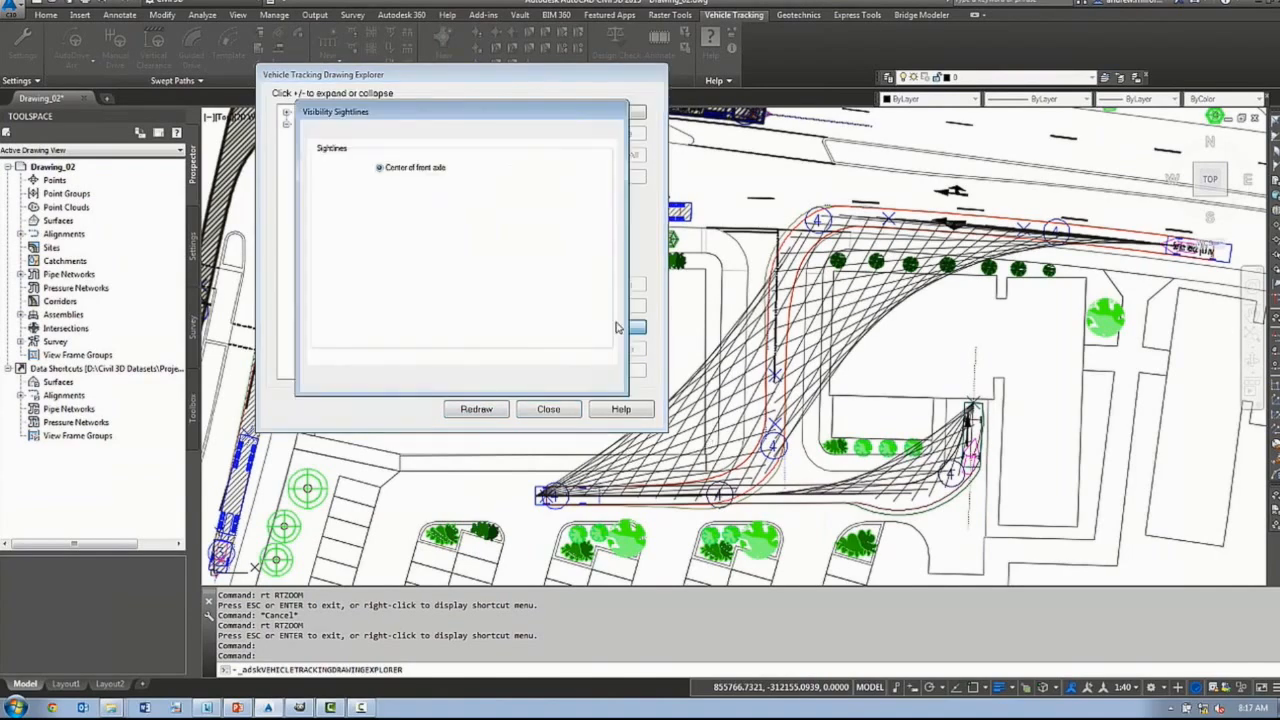
click(497, 167)
click(398, 133)
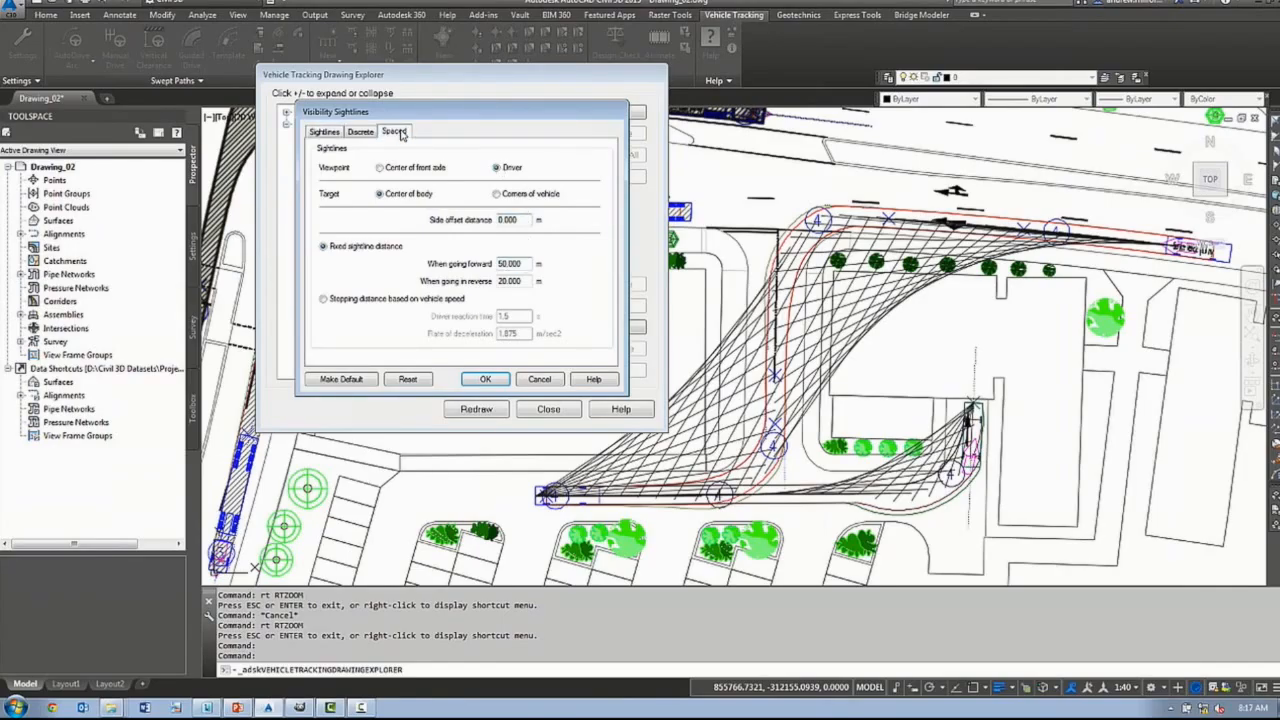
click(366, 133)
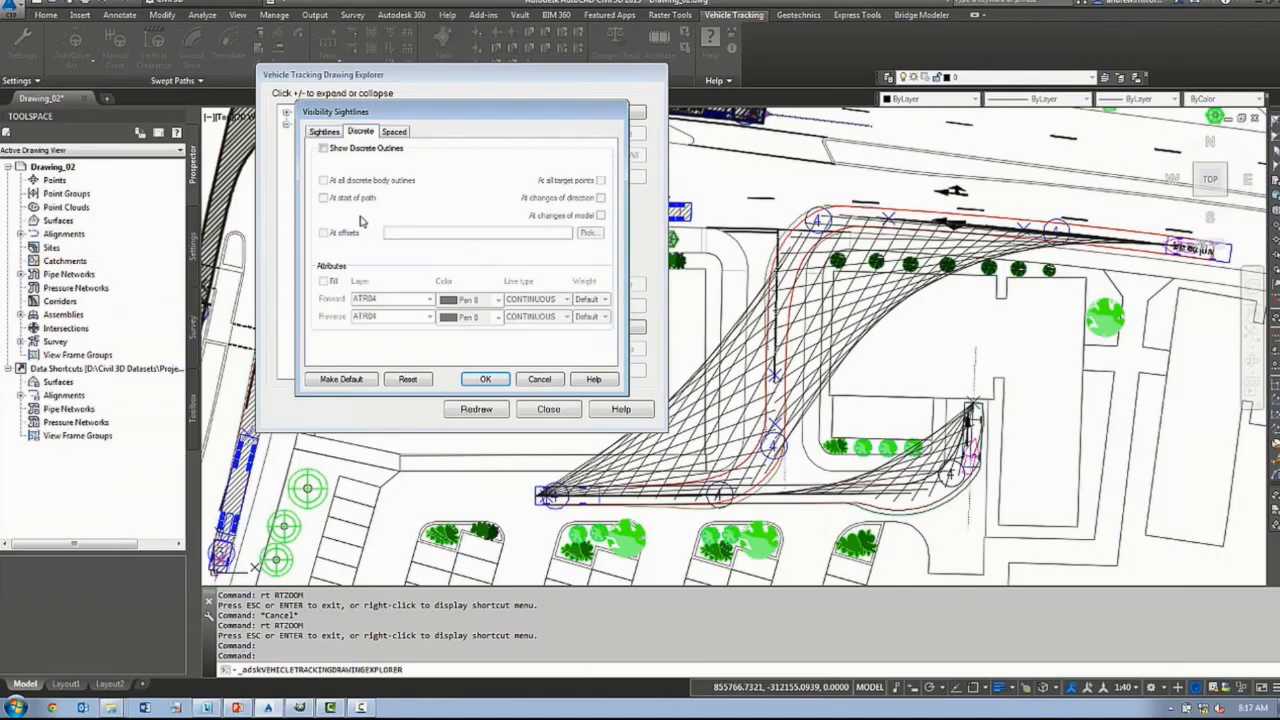
click(324, 132)
text(40)
key(Tab)
text(15)
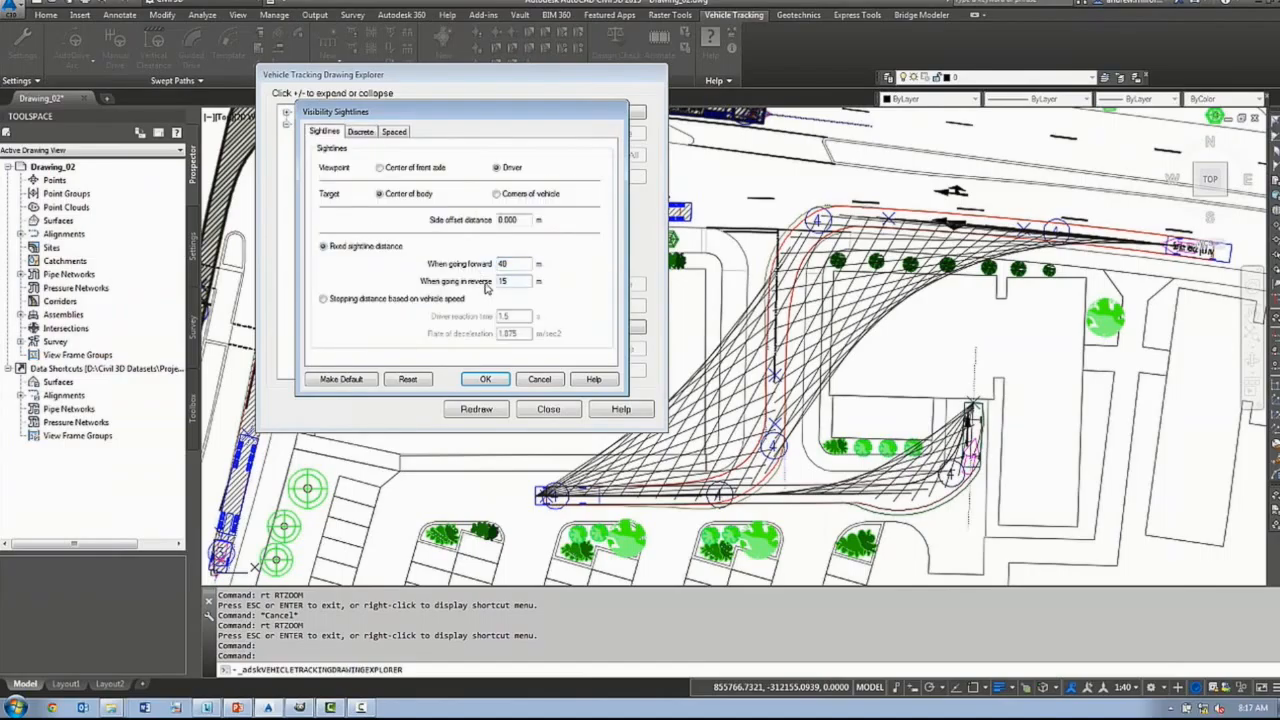
click(485, 379)
click(486, 412)
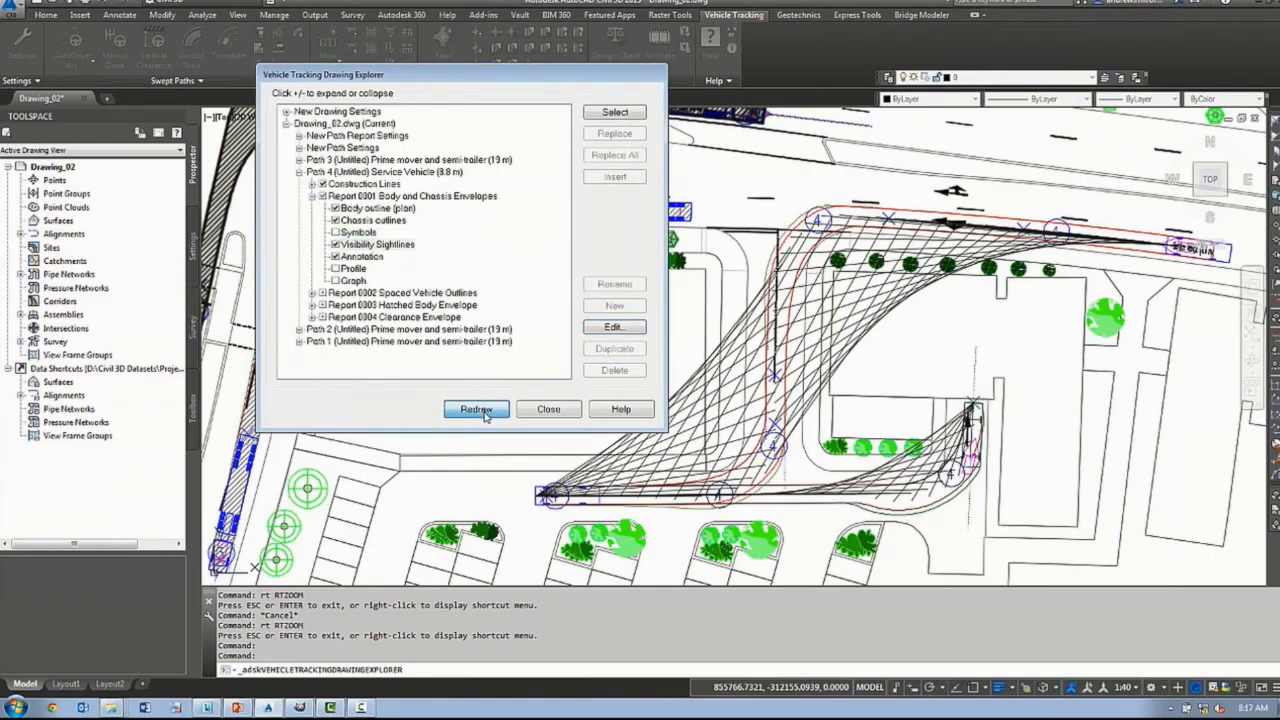
- Base the visibility sightlines on stopping distance from vehicle speed and redraw the path
click(603, 327)
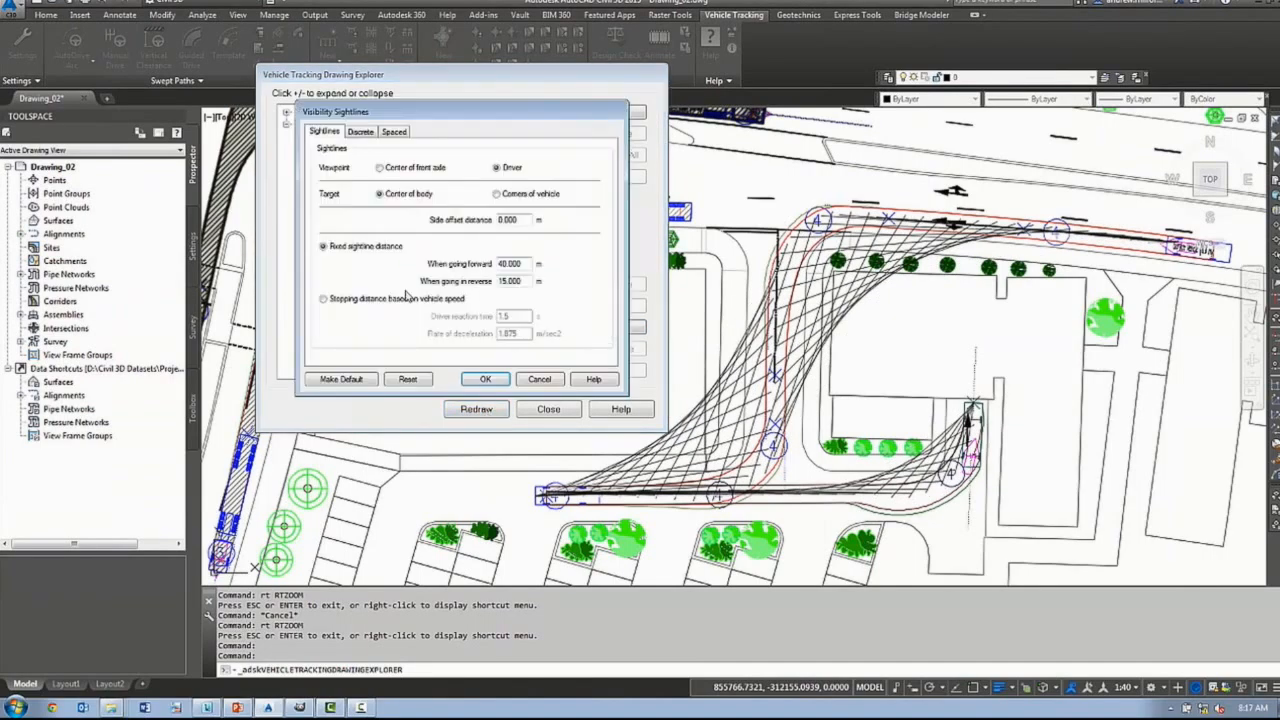
click(357, 301)
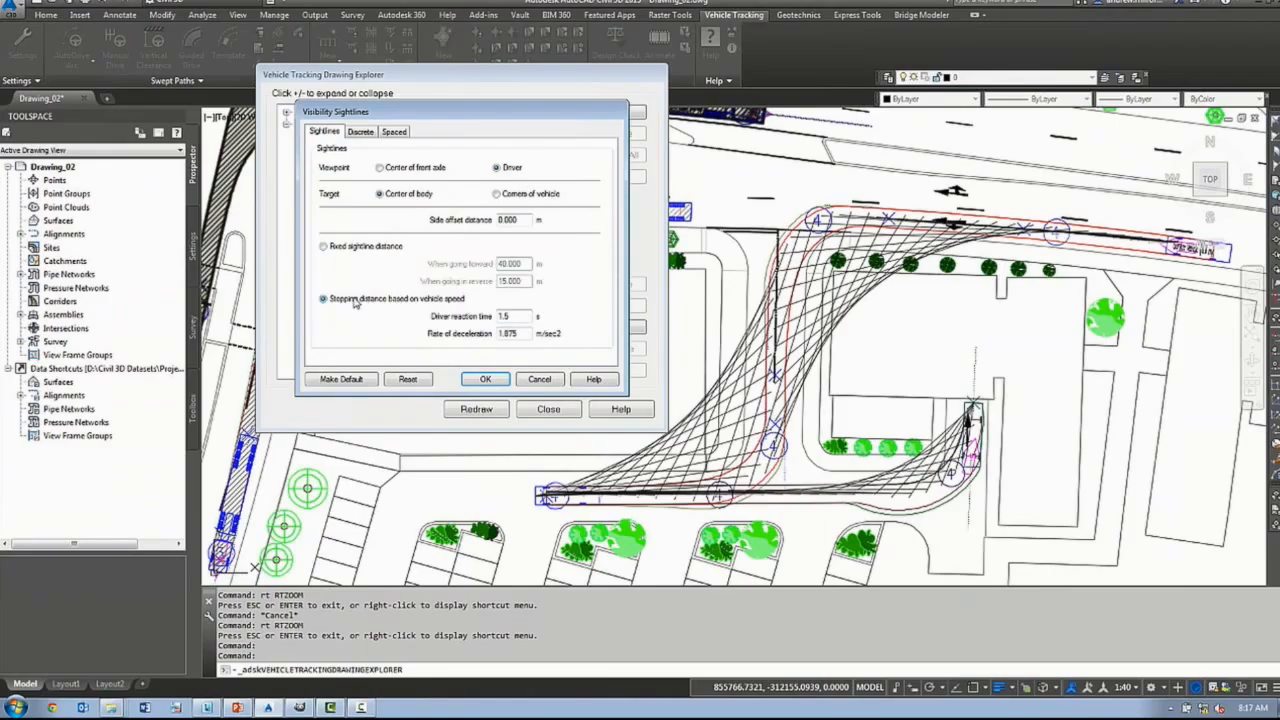
click(486, 381)
click(495, 411)
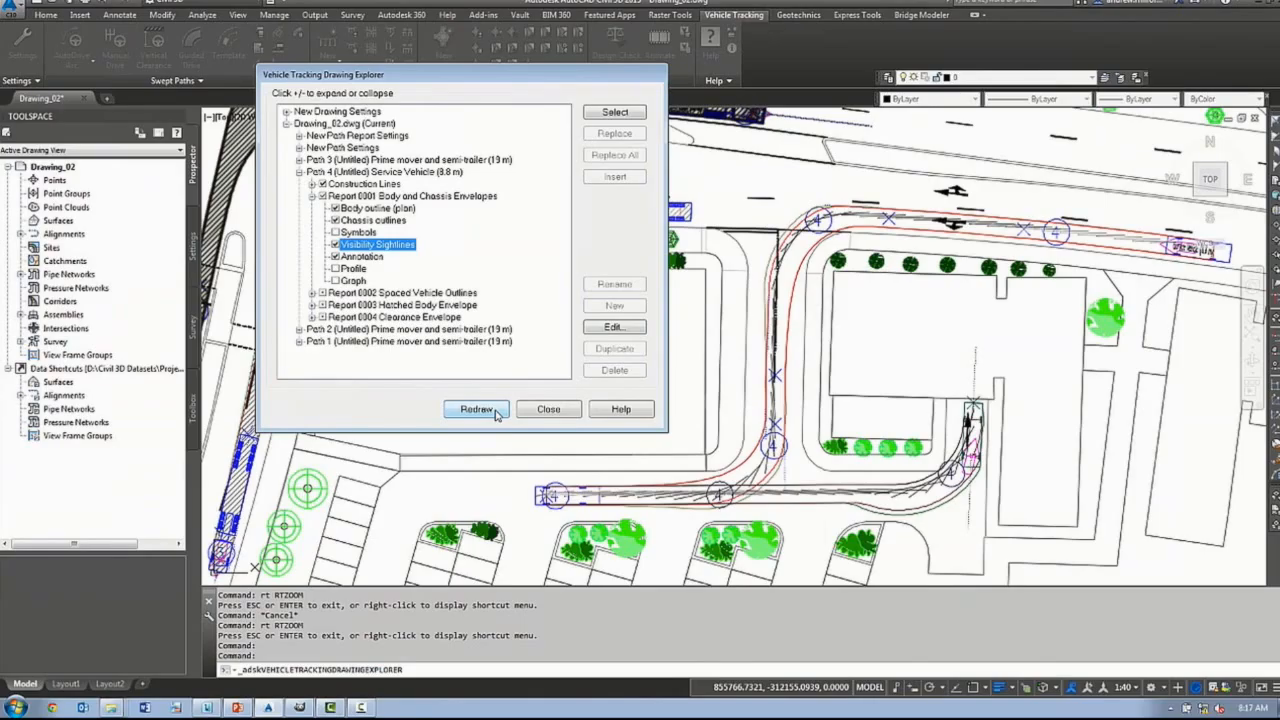
- Return the visibility sightlines to the fixed sightline distance and redraw the path
click(612, 327)
click(346, 247)
click(488, 380)
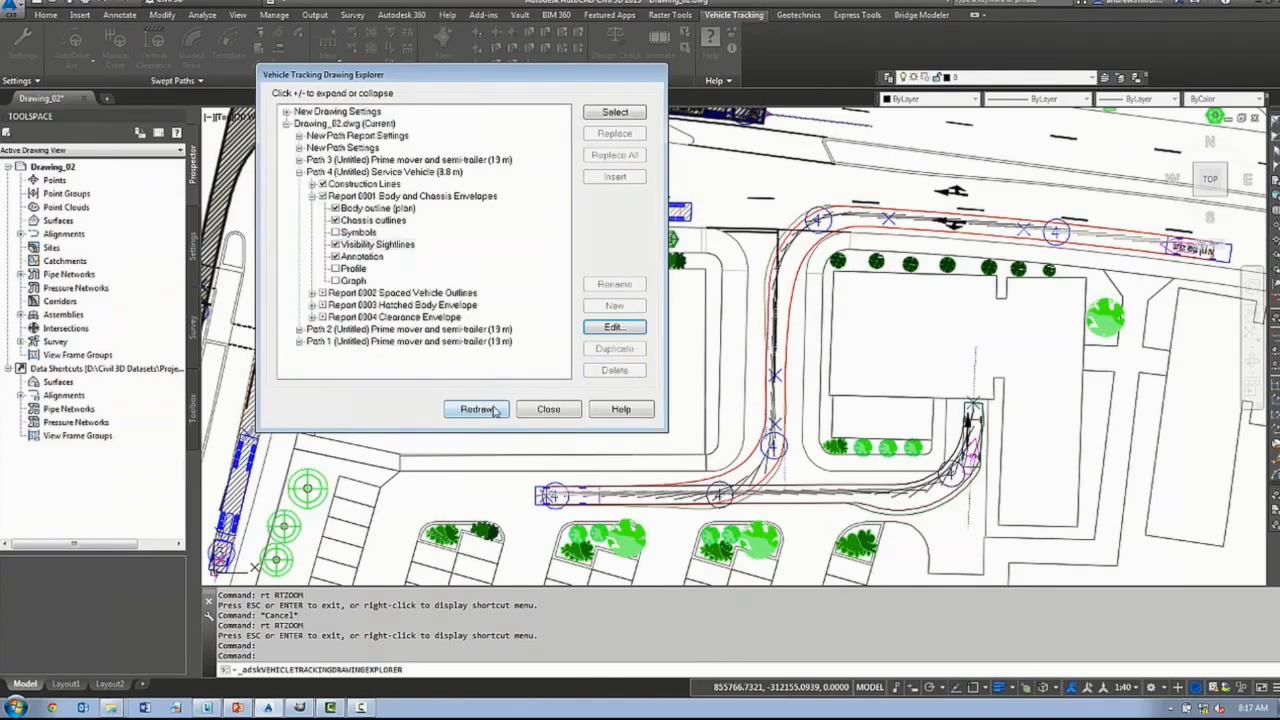
click(490, 410)
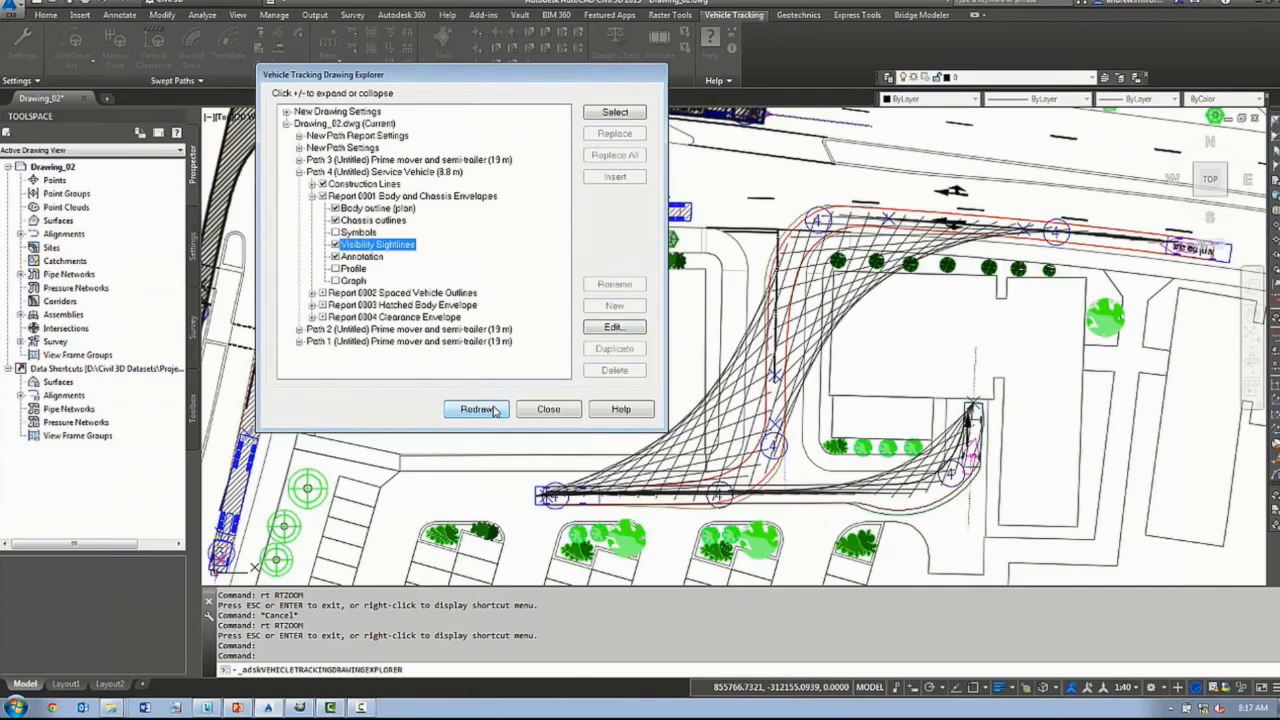
- Review the discrete and spaced display settings of the visibility sightlines
click(608, 328)
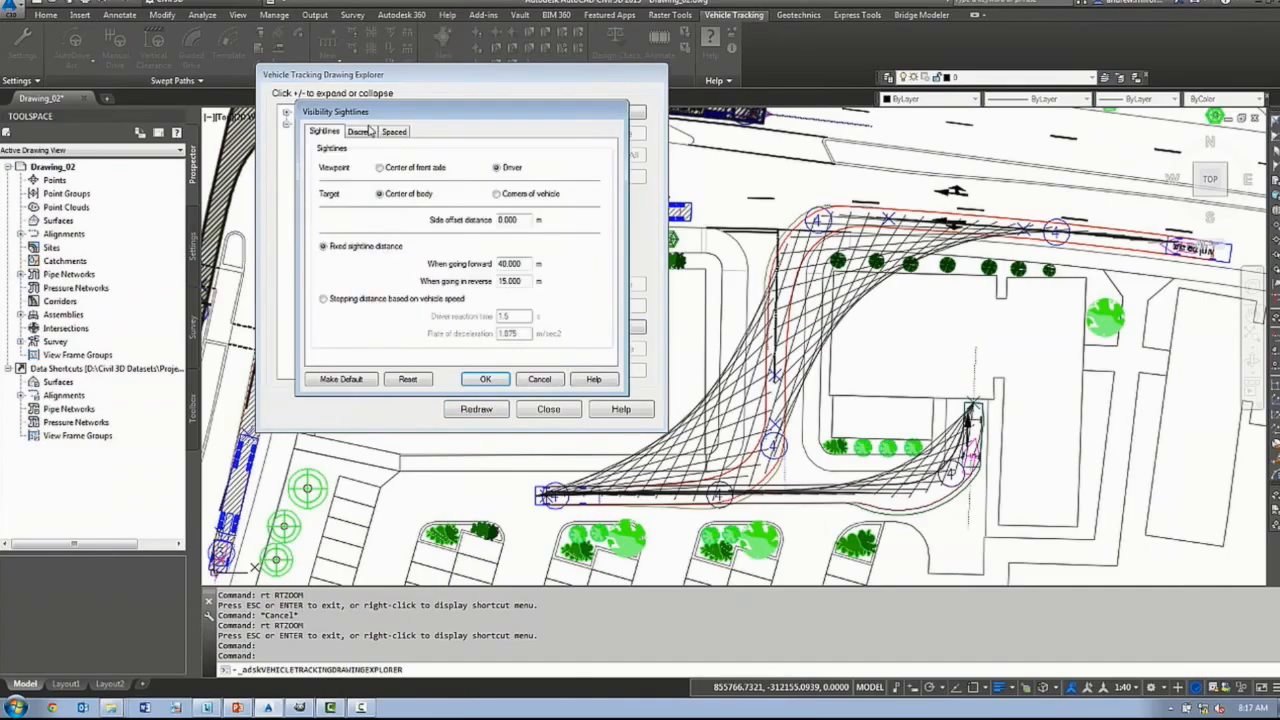
click(370, 132)
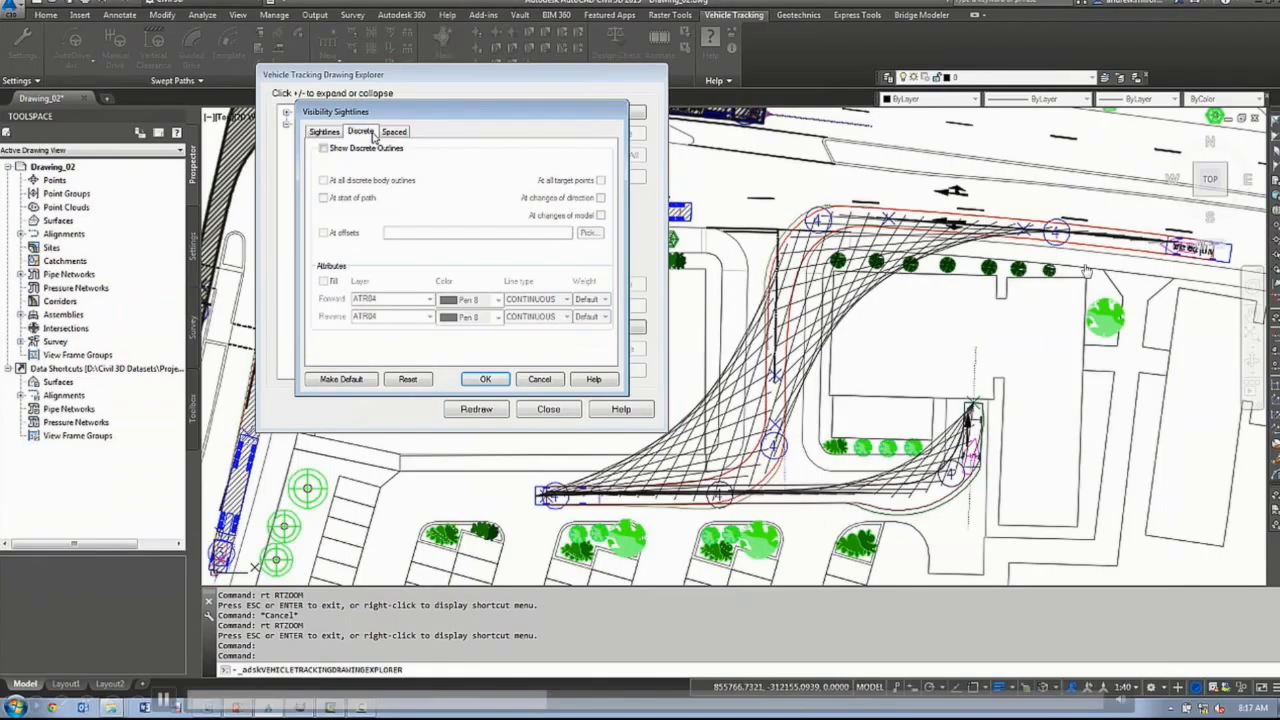
click(394, 131)
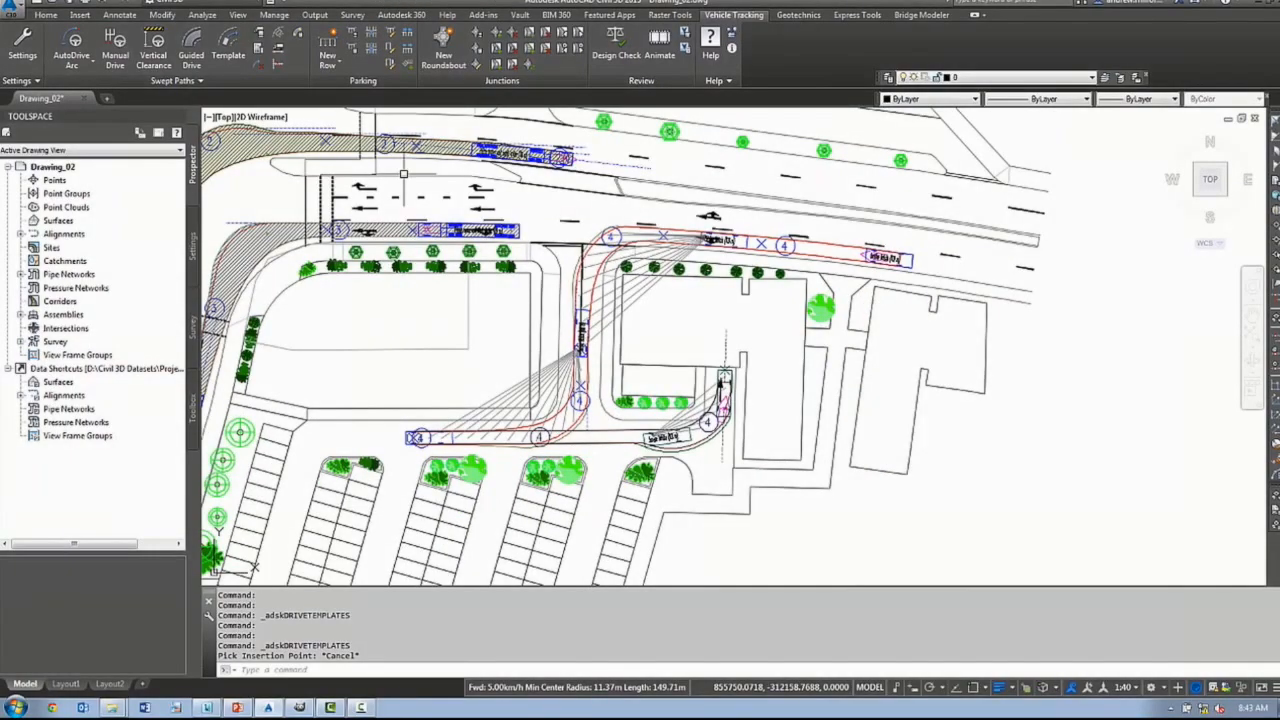
- Start a vehicle turning template as a block inserted into the current drawing, with one drawing unit representing 1 meter
click(228, 45)
click(527, 208)
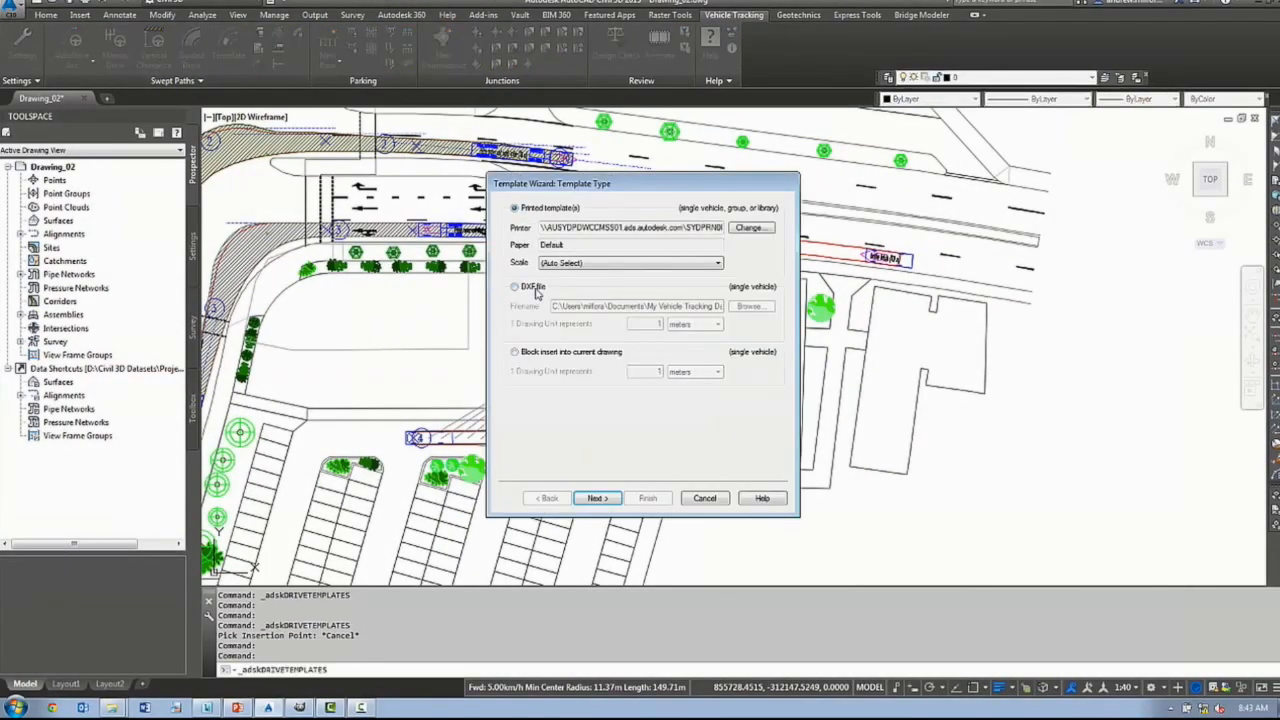
click(532, 287)
click(535, 352)
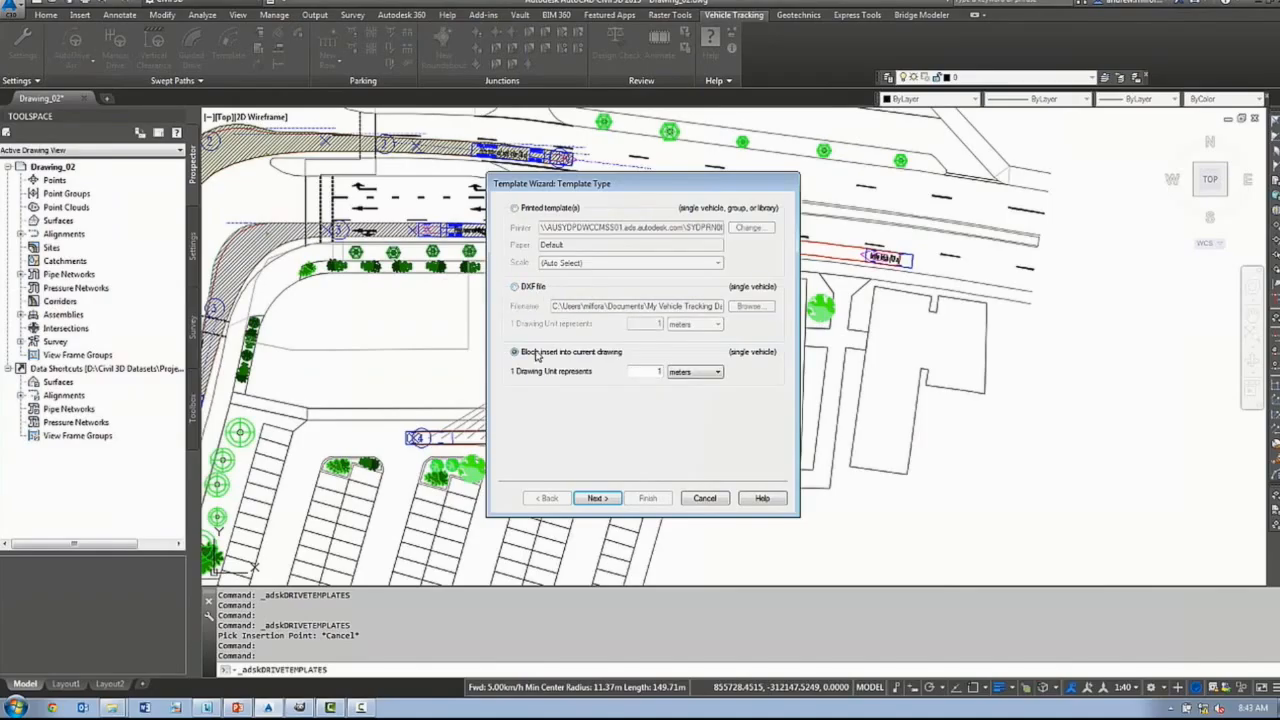
click(597, 498)
- Choose the Austroads 2013 design vehicle Prime mover and semi-trailer (19 m) for the template
click(605, 341)
click(594, 299)
scroll(610, 290, up, 10)
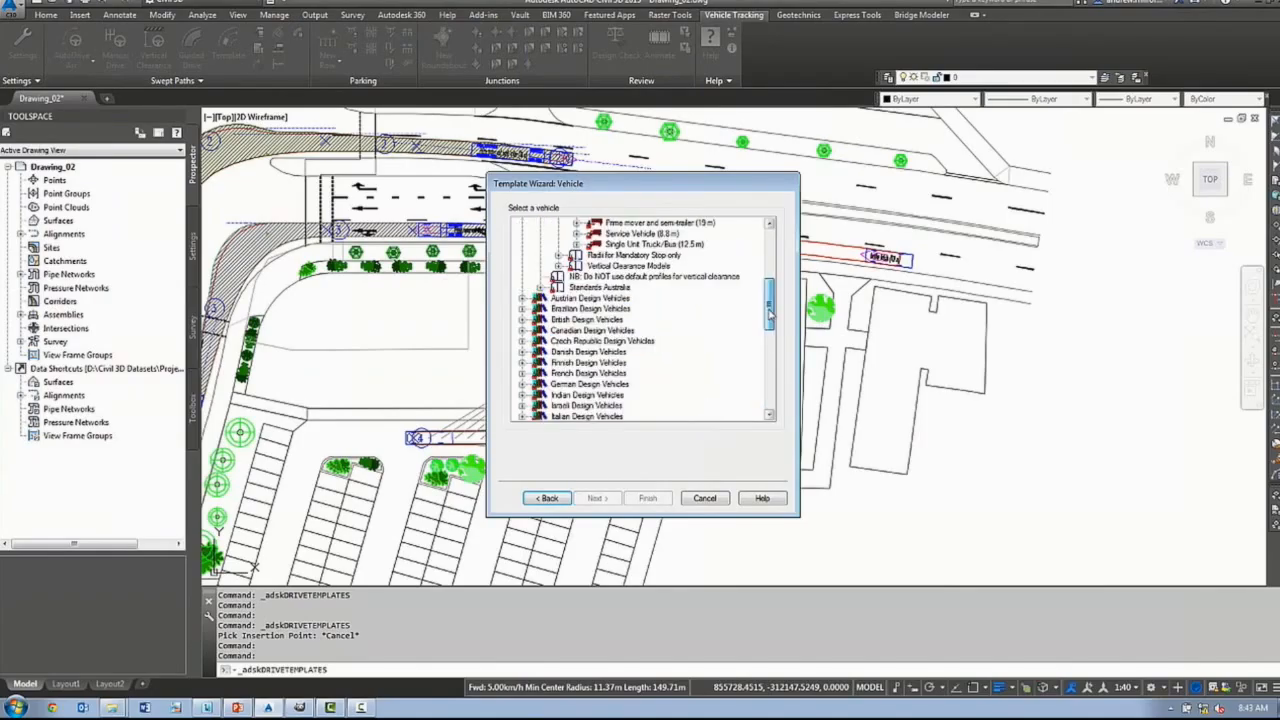
click(600, 223)
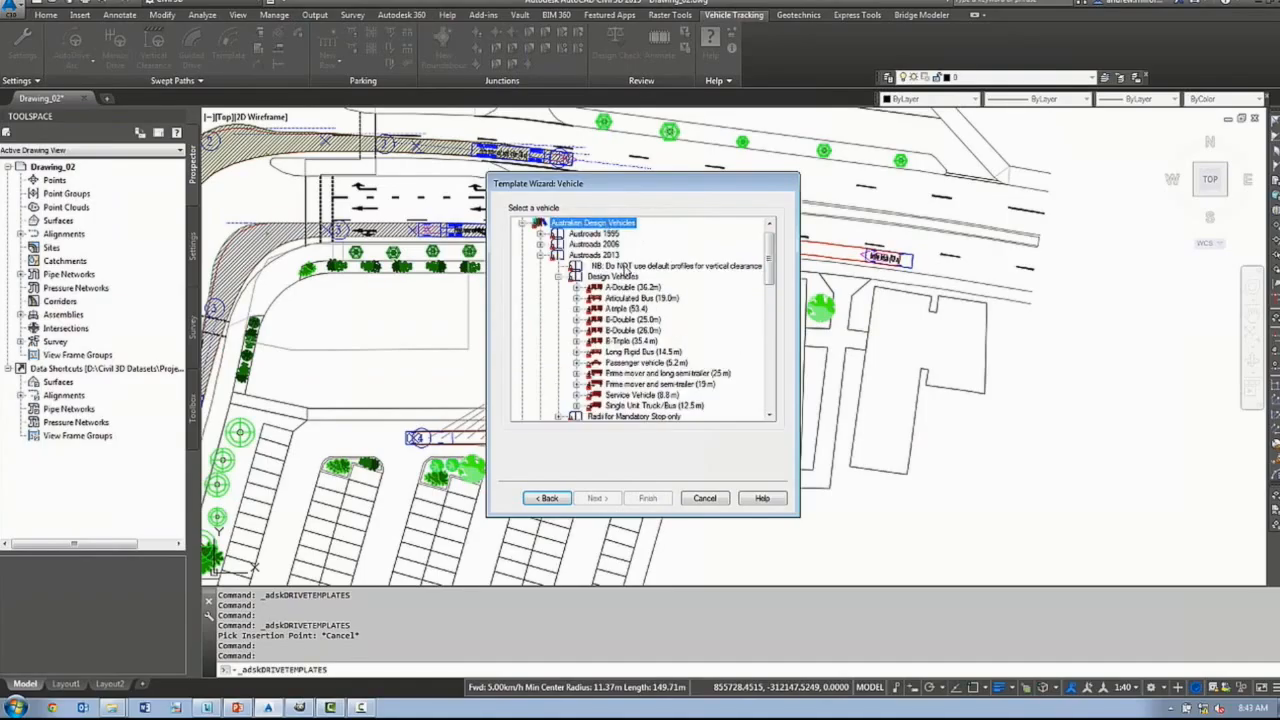
click(641, 385)
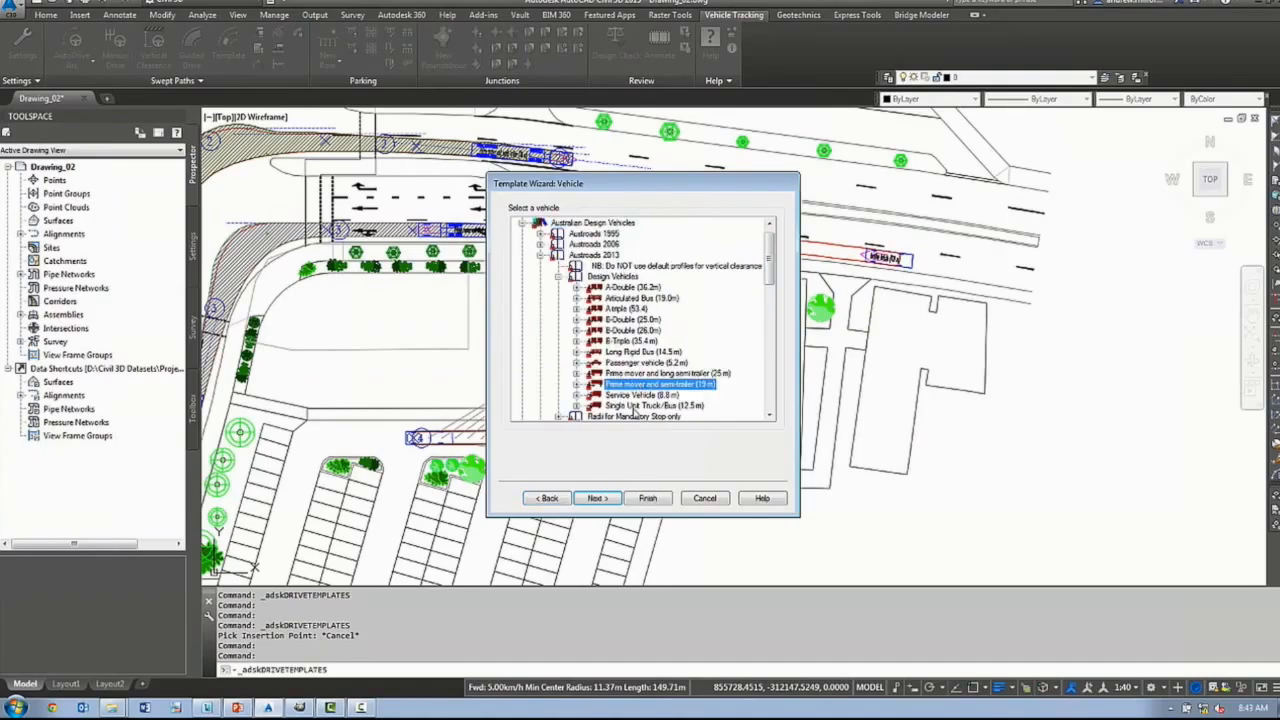
- Accept the 5 km/h template design speed and the tightest possible turns at angles from 30 to 180 degrees
click(598, 498)
click(600, 498)
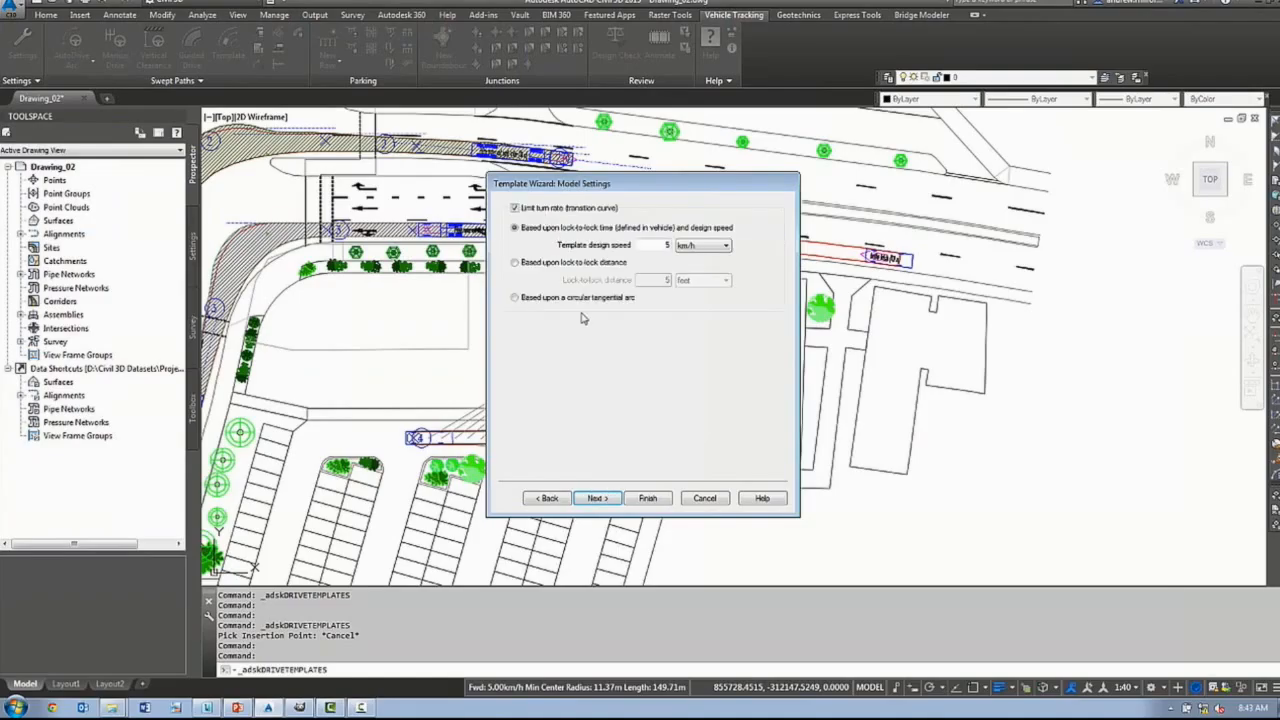
click(596, 498)
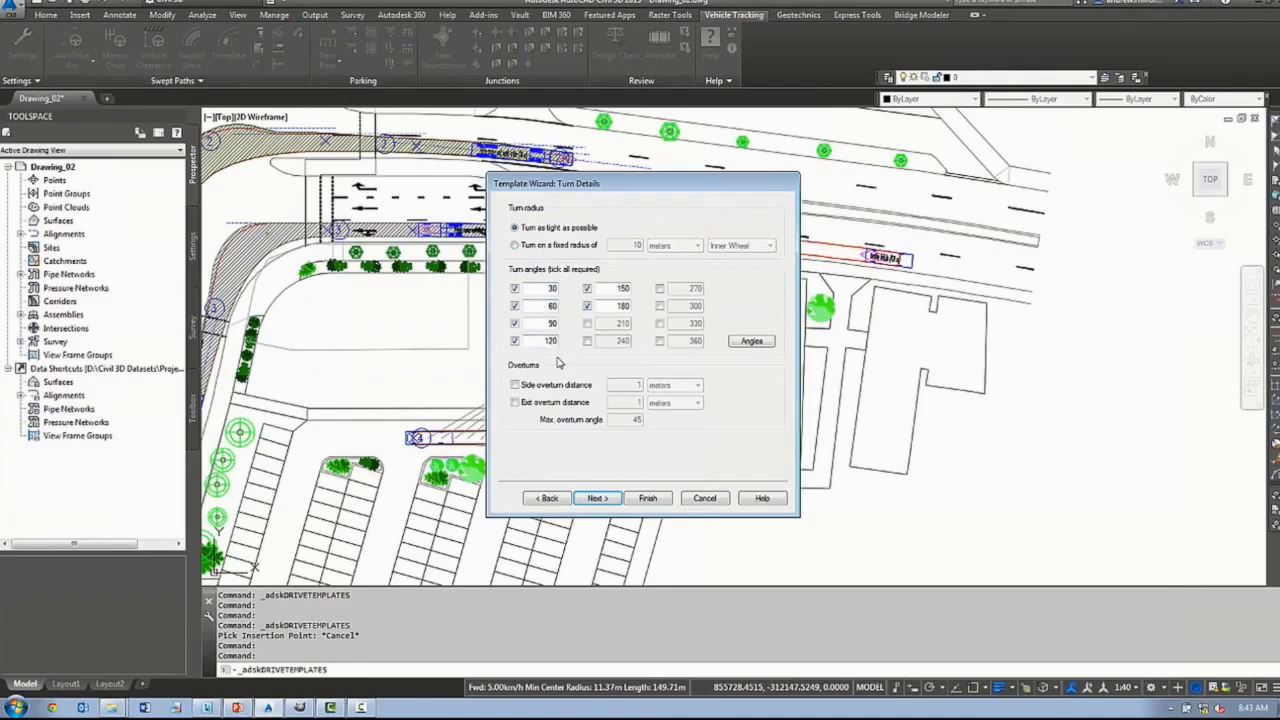
click(587, 323)
click(587, 323)
click(600, 499)
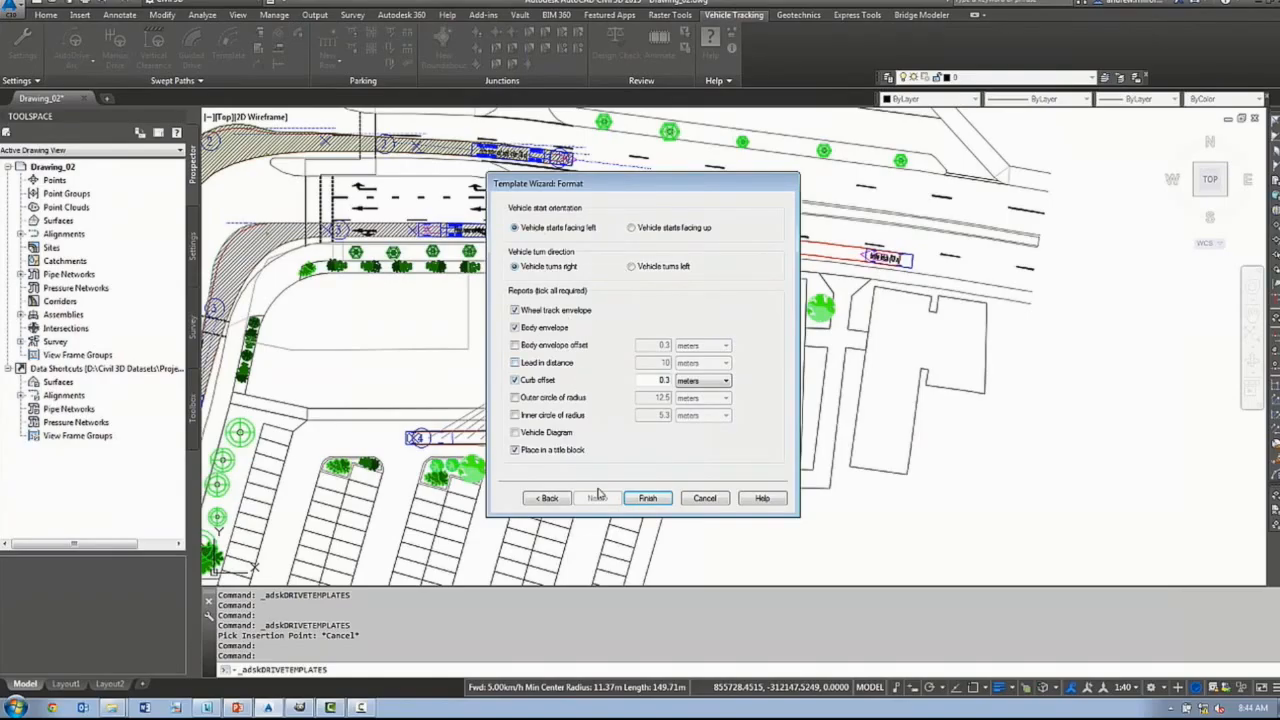
- Set the template's curb offset to 0.6 meters and finish the template definition
drag(652, 381, 687, 380)
text(0.6)
click(648, 499)
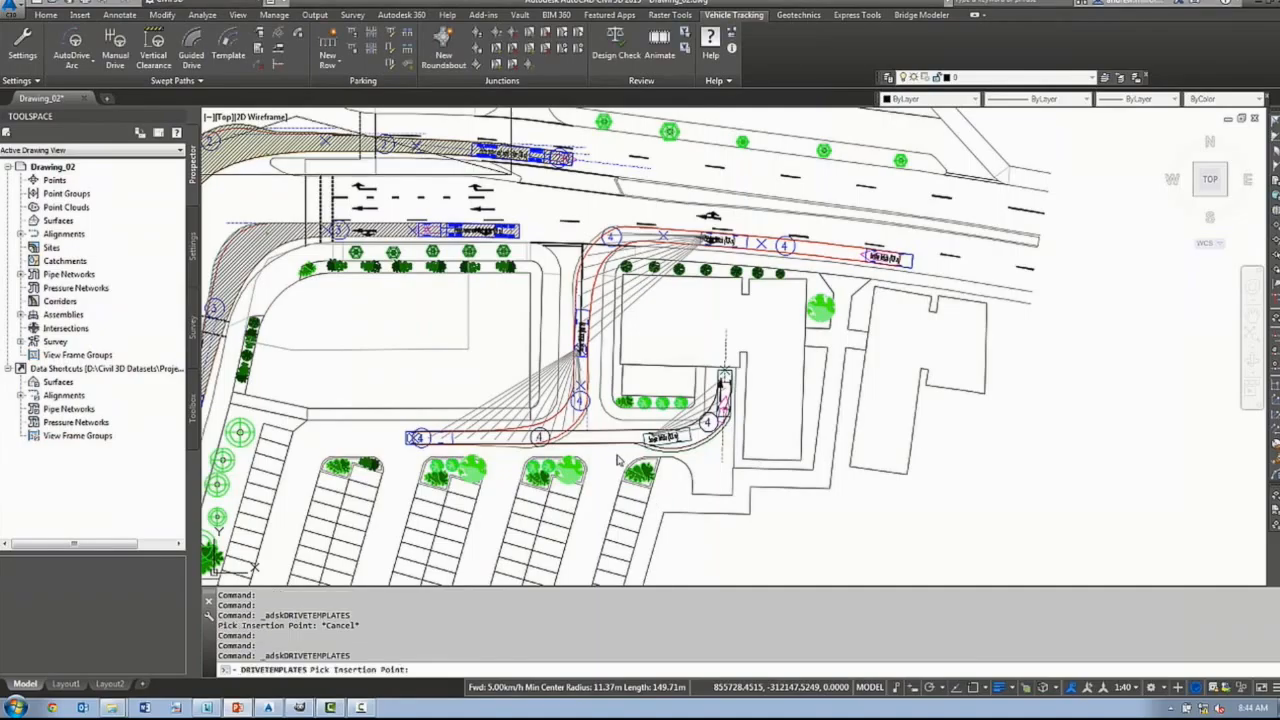
- Insert the turning template block in the empty area east of the site plan and inspect its notes and turn paths
scroll(440, 455, down, 4)
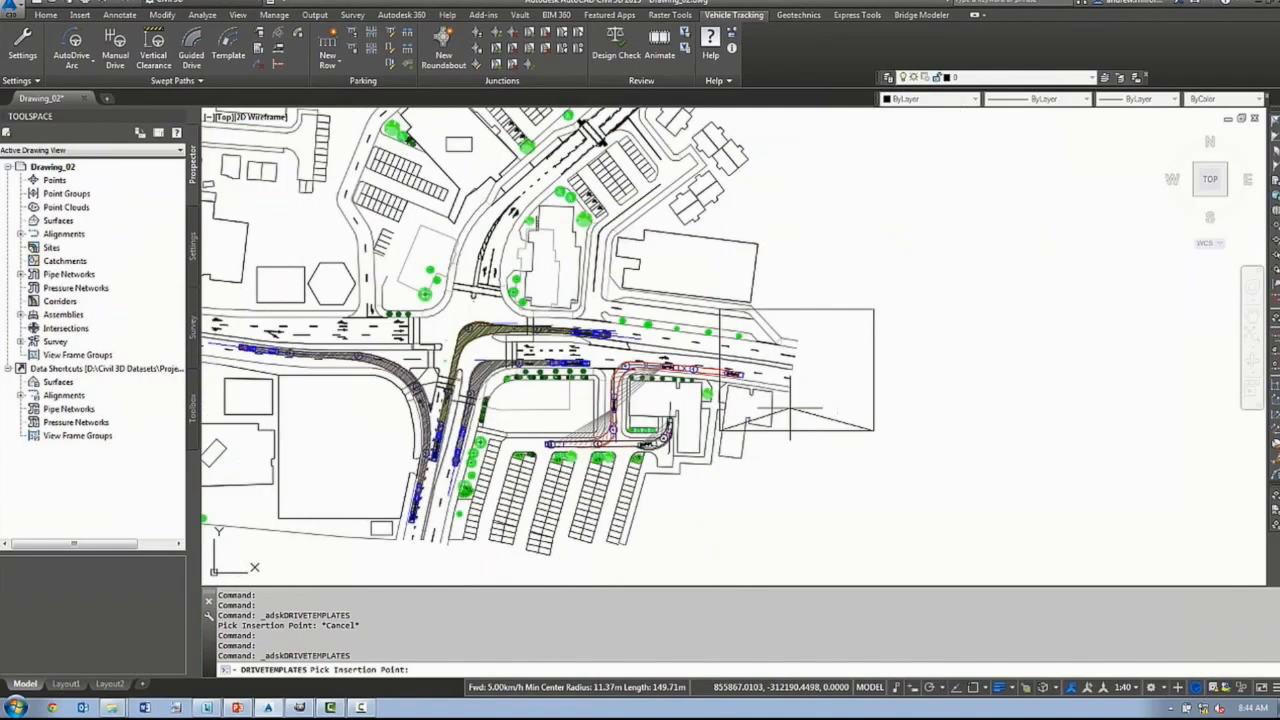
click(827, 406)
scroll(903, 370, up, 6)
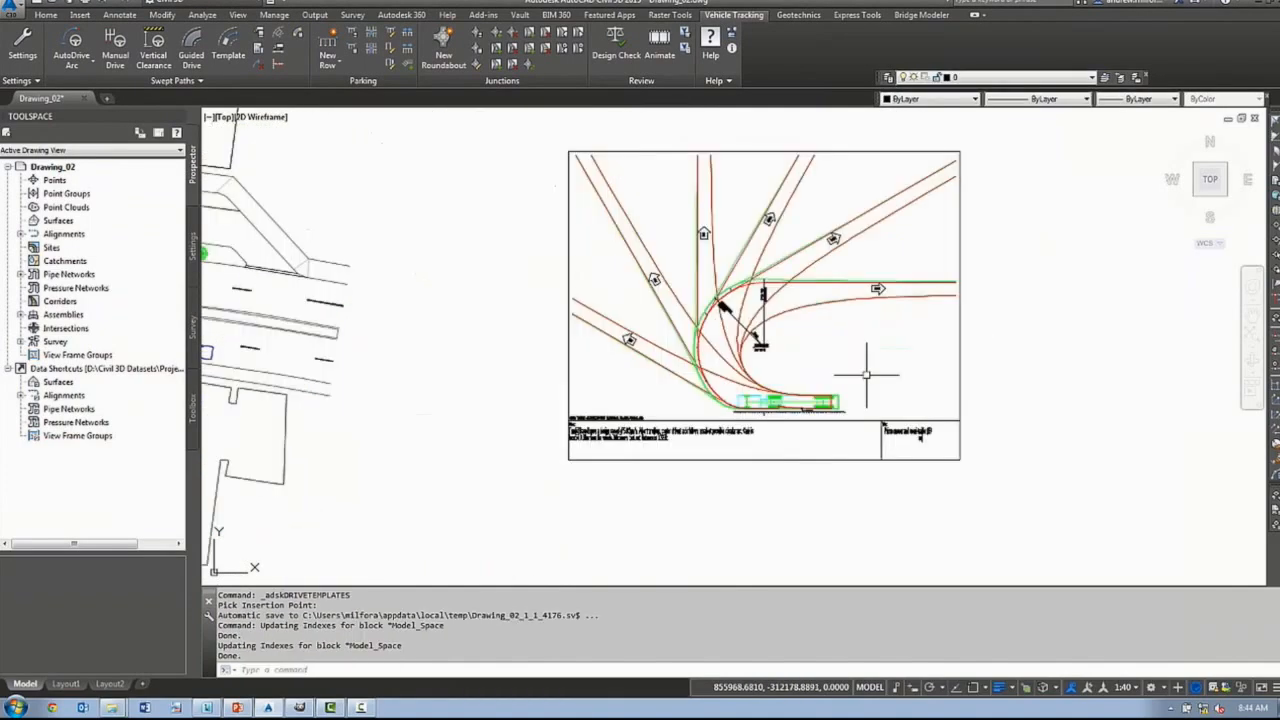
scroll(485, 520, up, 5)
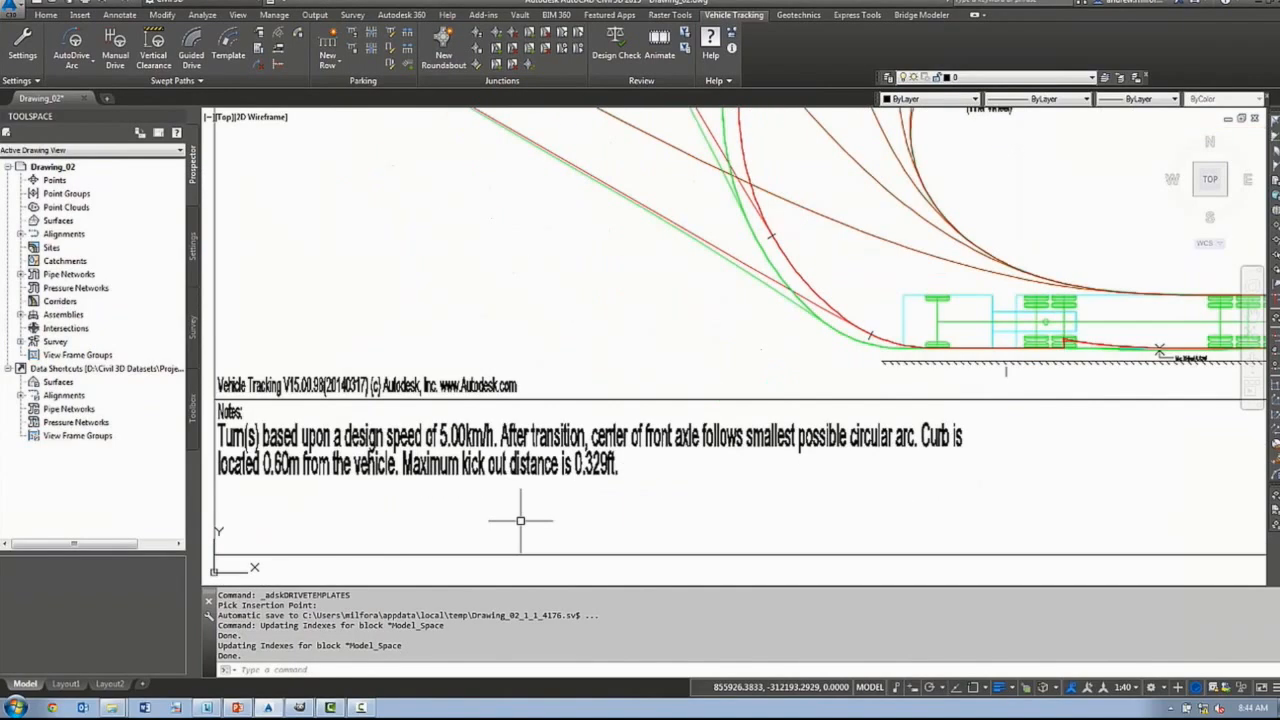
scroll(578, 517, down, 4)
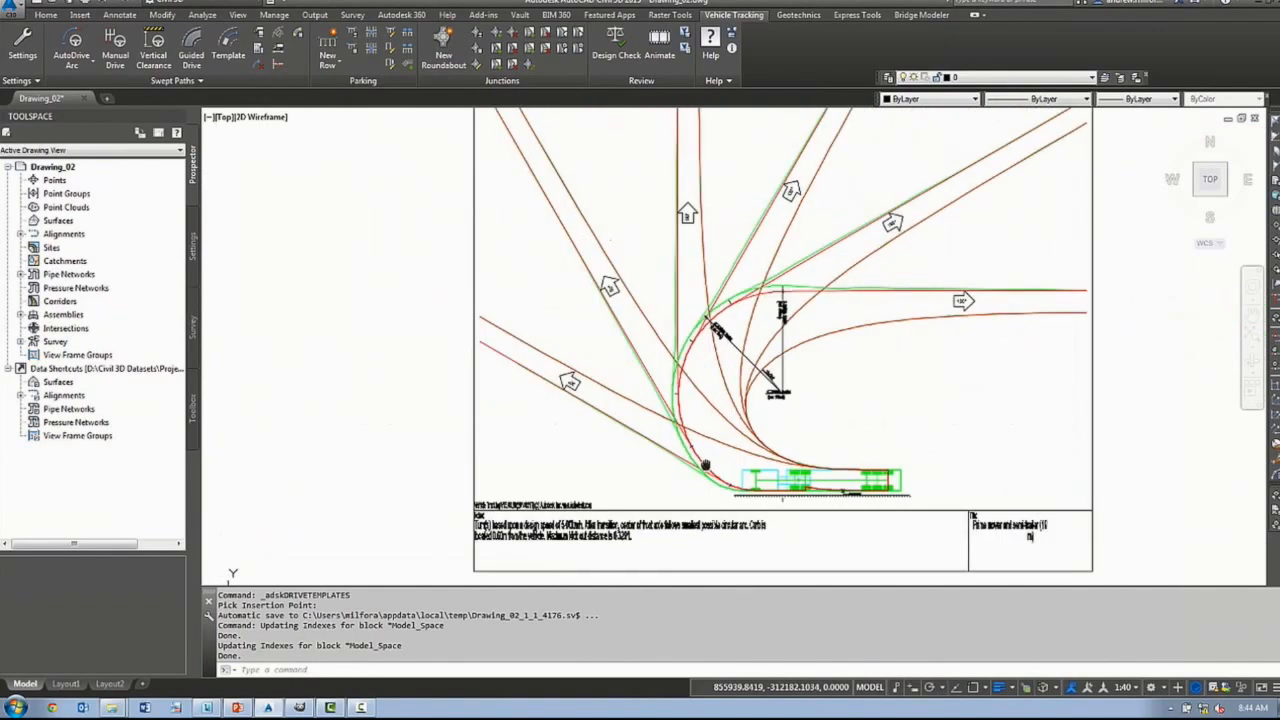
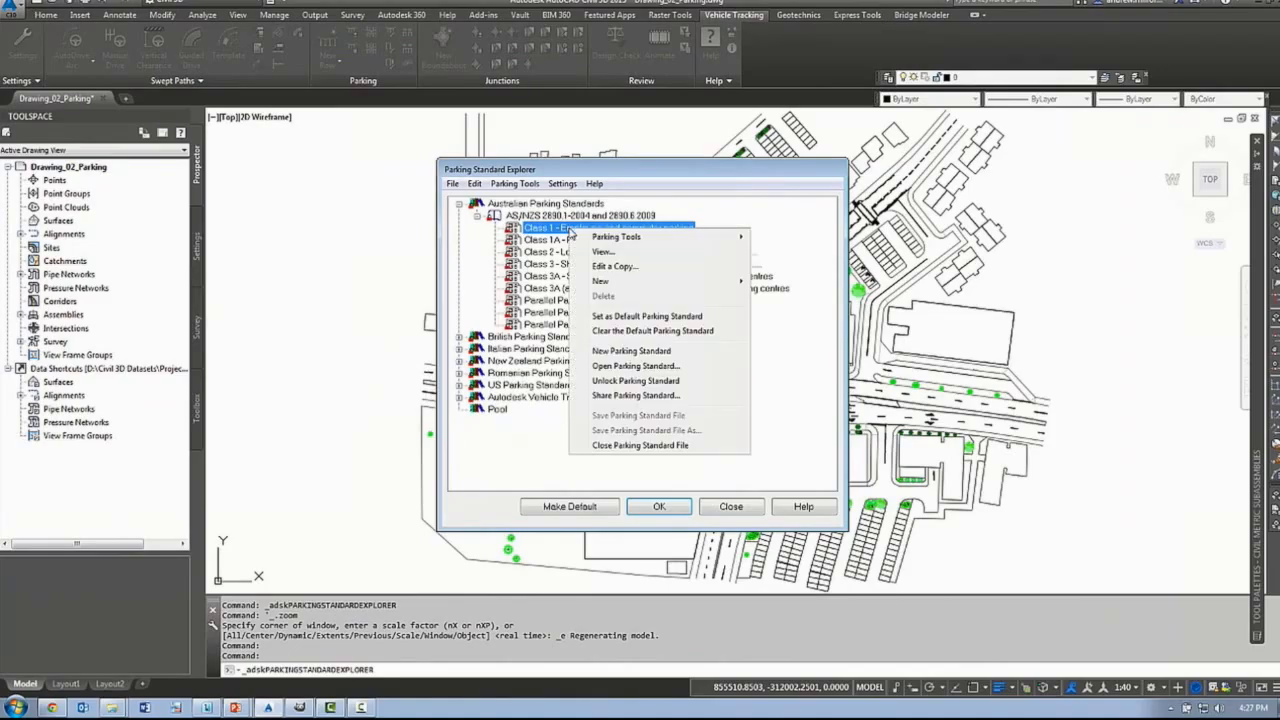
- Copy the Class 1 - Employee and commuter parking standard into the Pool library
mouse_move(722, 240)
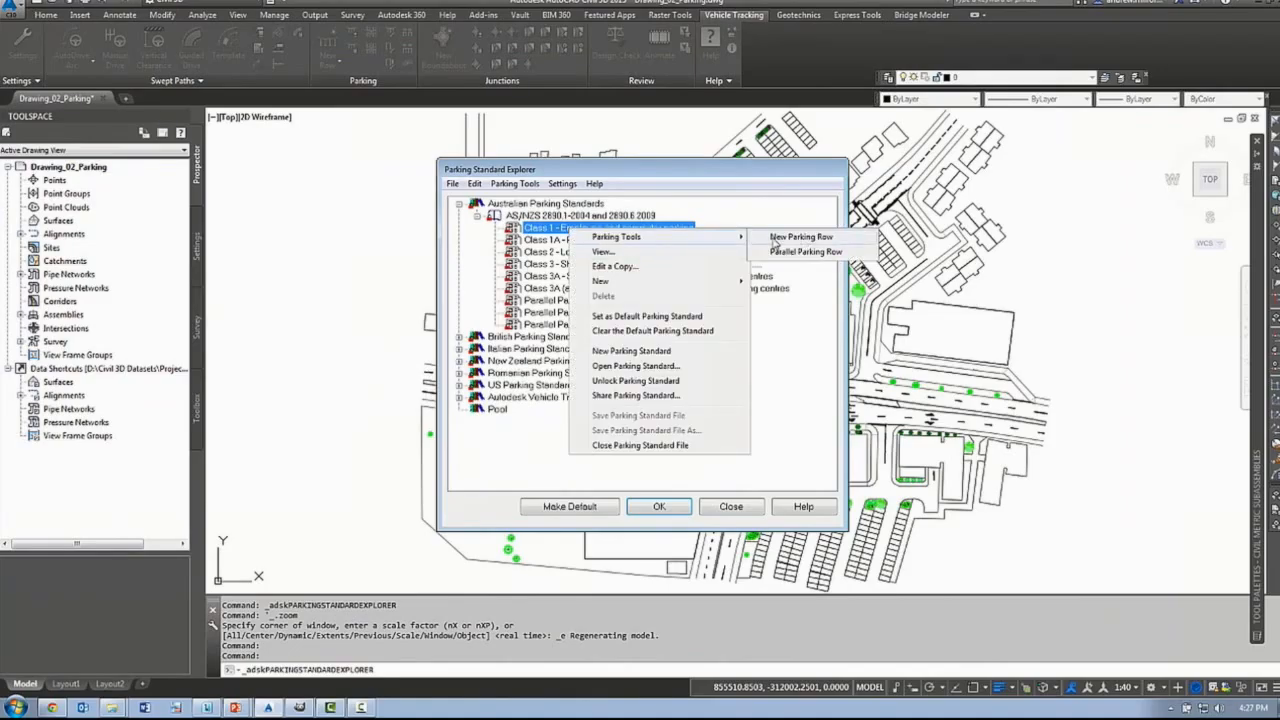
click(564, 258)
click(565, 255)
drag(565, 262, 497, 409)
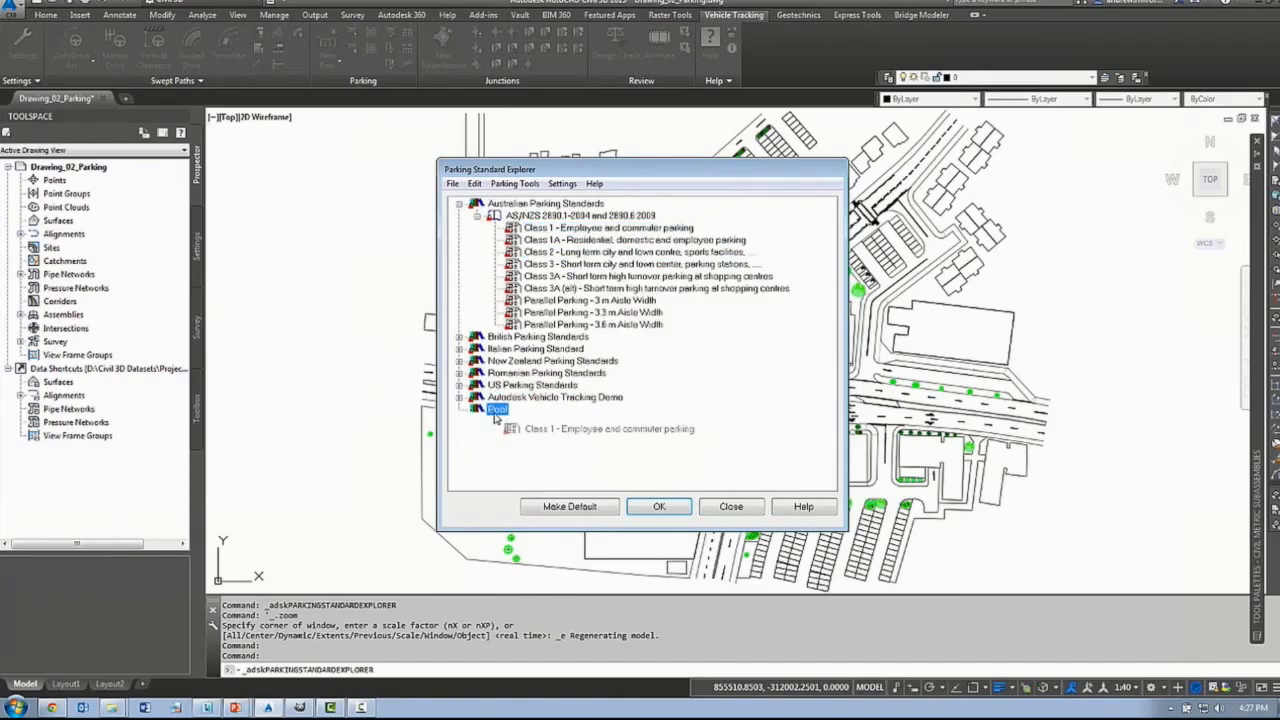
click(527, 425)
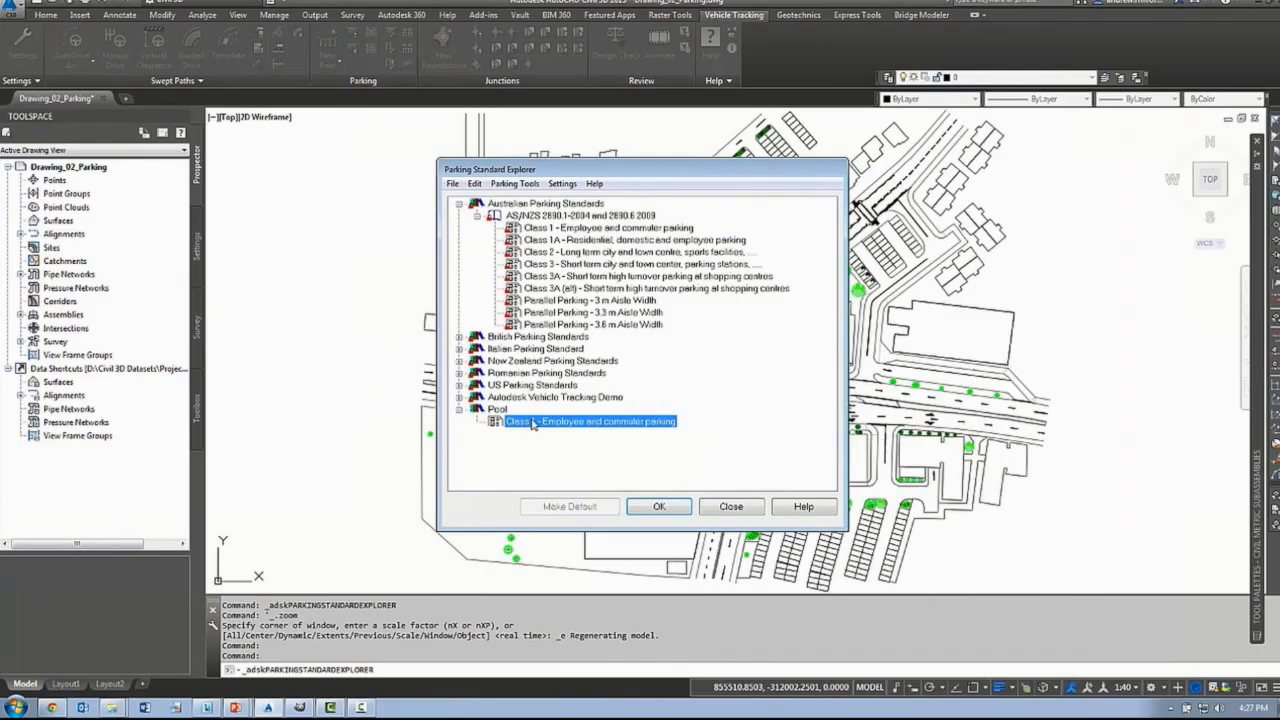
- Open the Pool copy of Class 1 for editing and examine its island, numbering, vehicle class, service type, bay angle, dimension and style settings
right_click(532, 425)
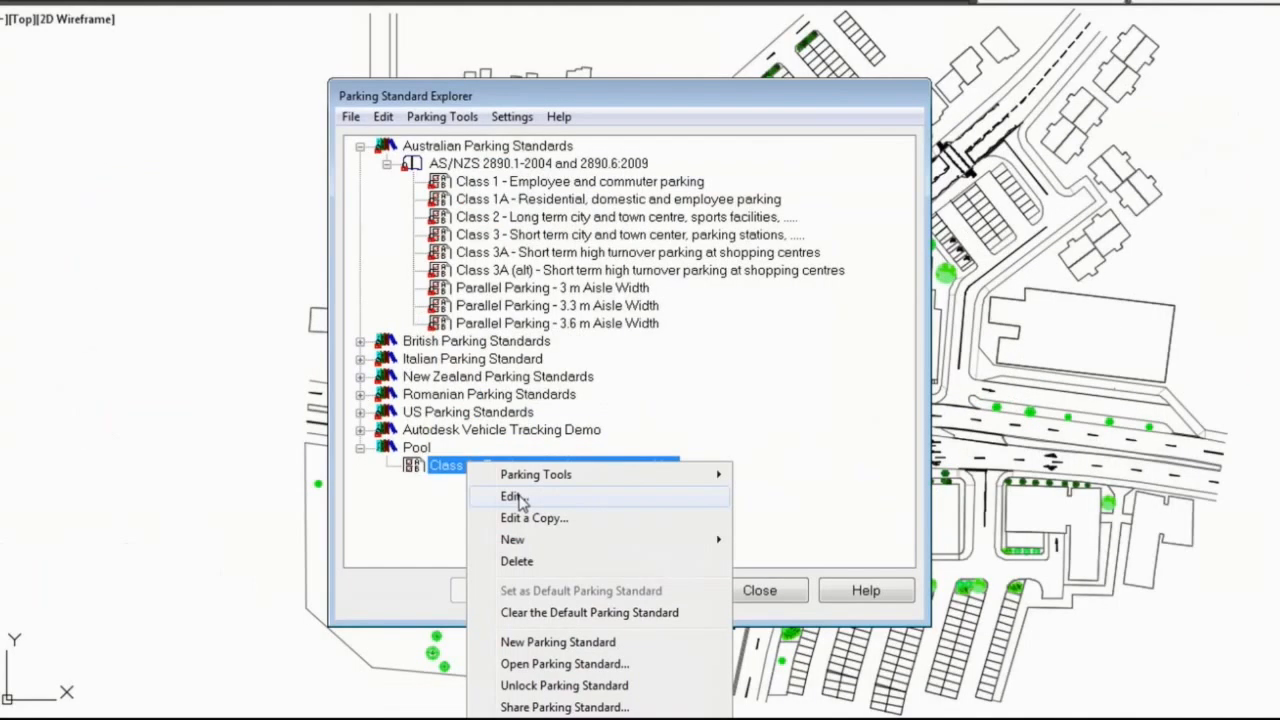
click(560, 445)
click(551, 245)
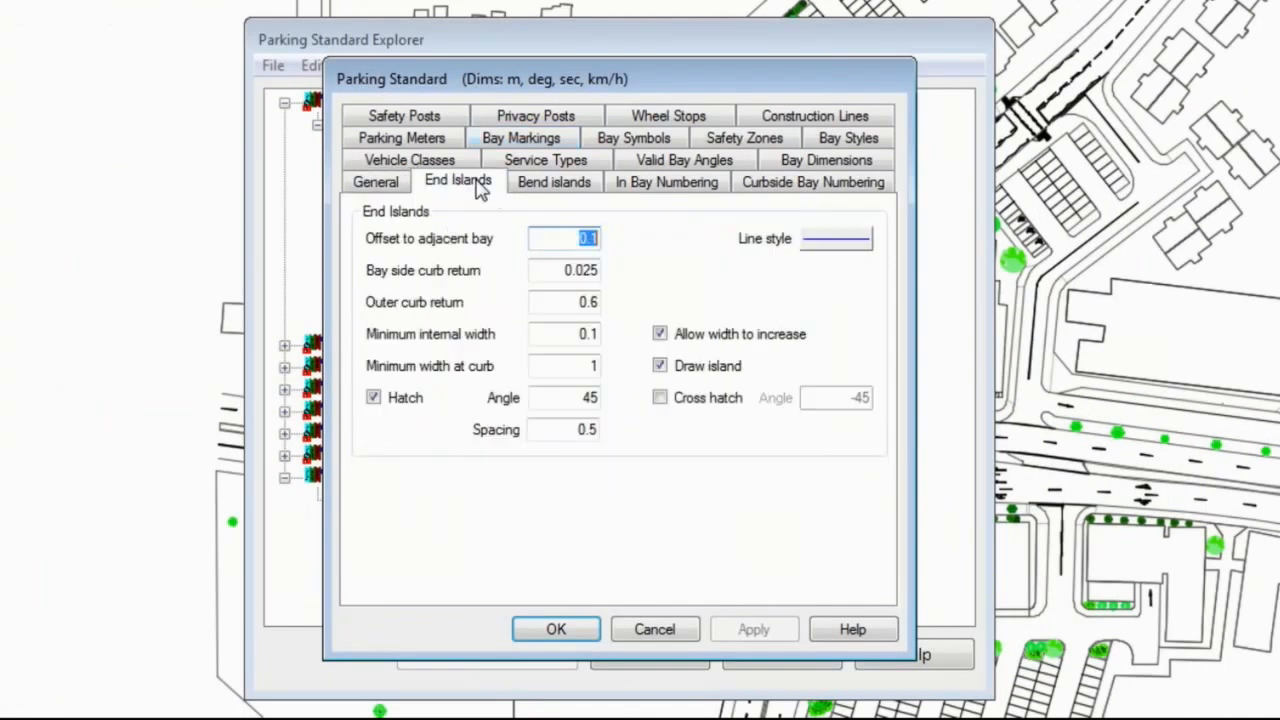
click(591, 190)
click(694, 190)
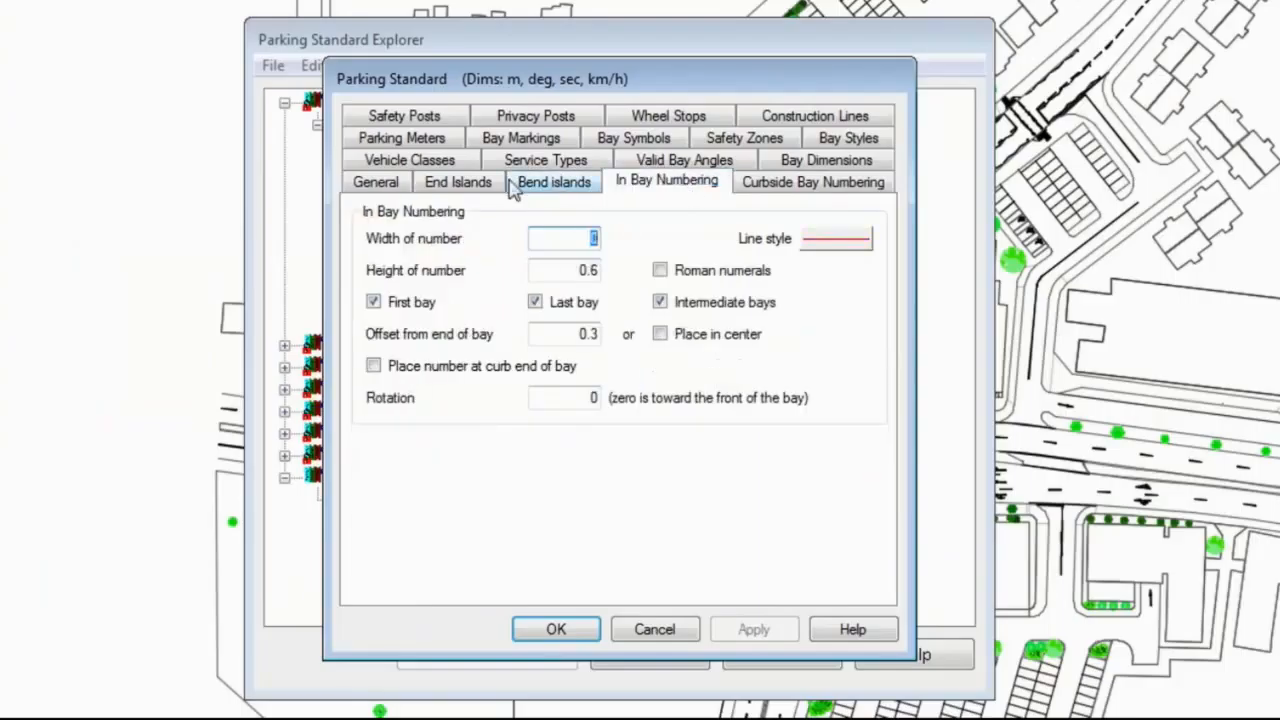
click(410, 164)
click(568, 190)
click(669, 190)
click(789, 184)
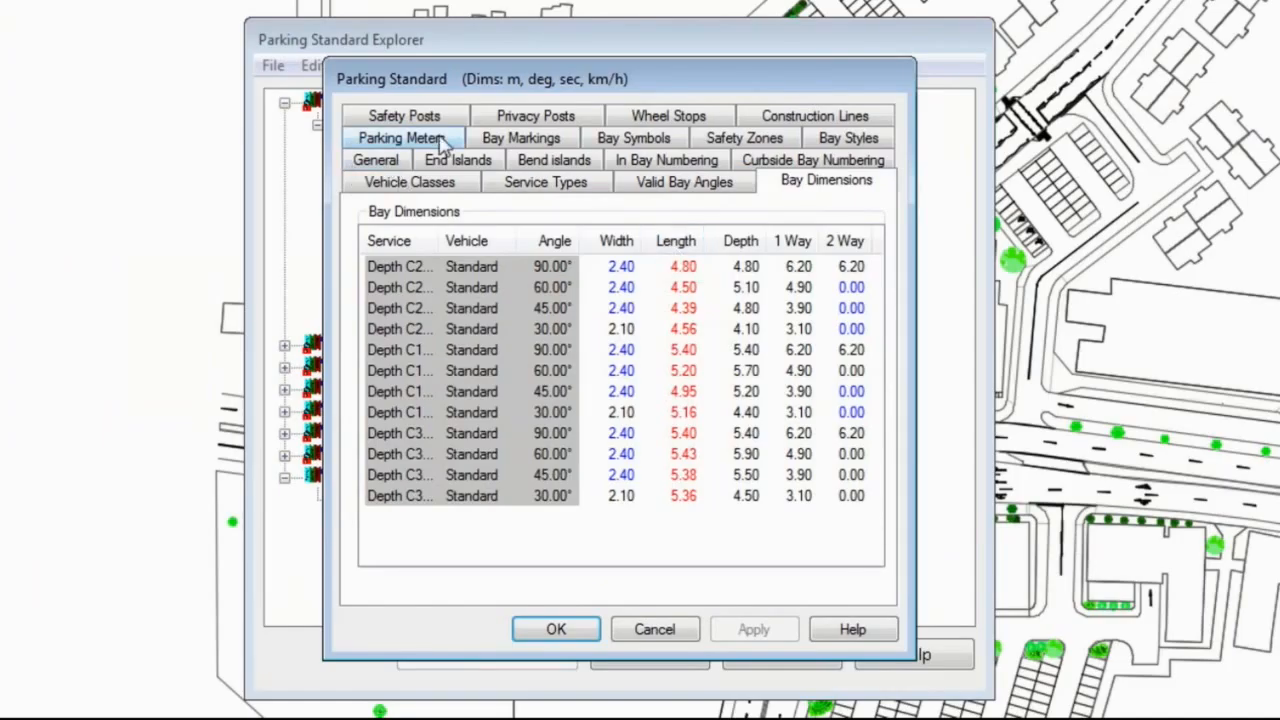
click(860, 138)
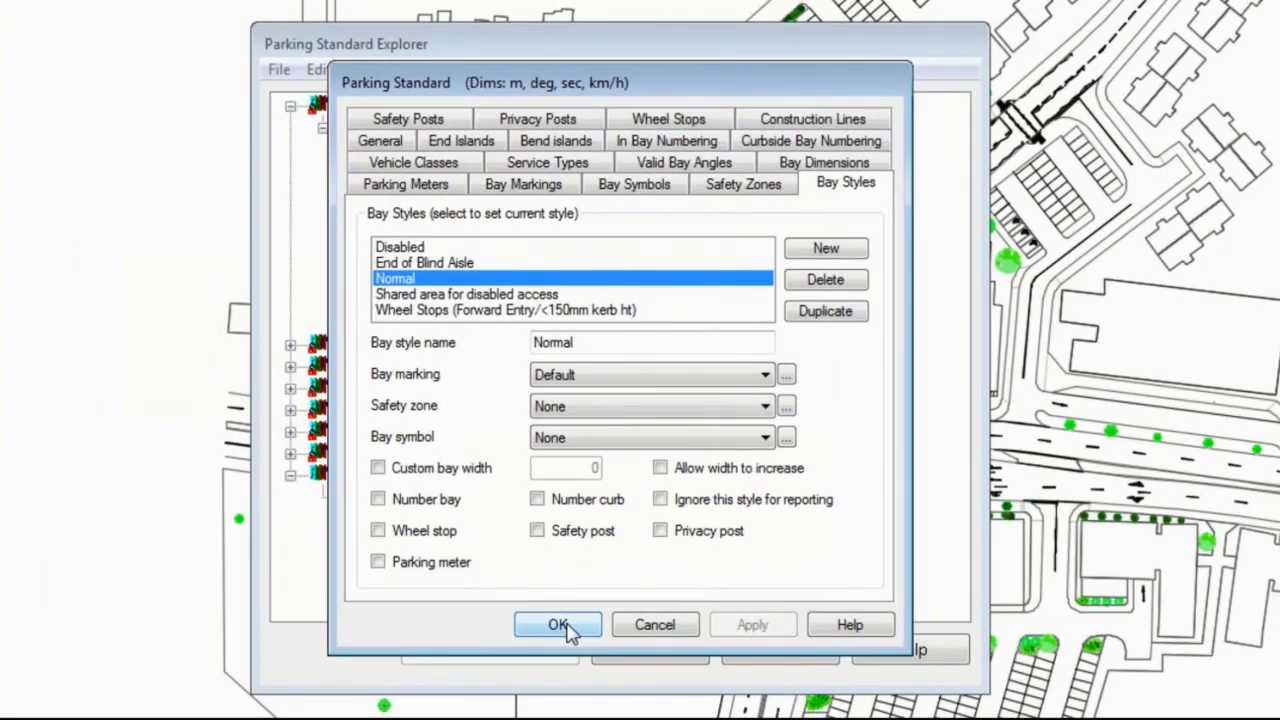
click(556, 630)
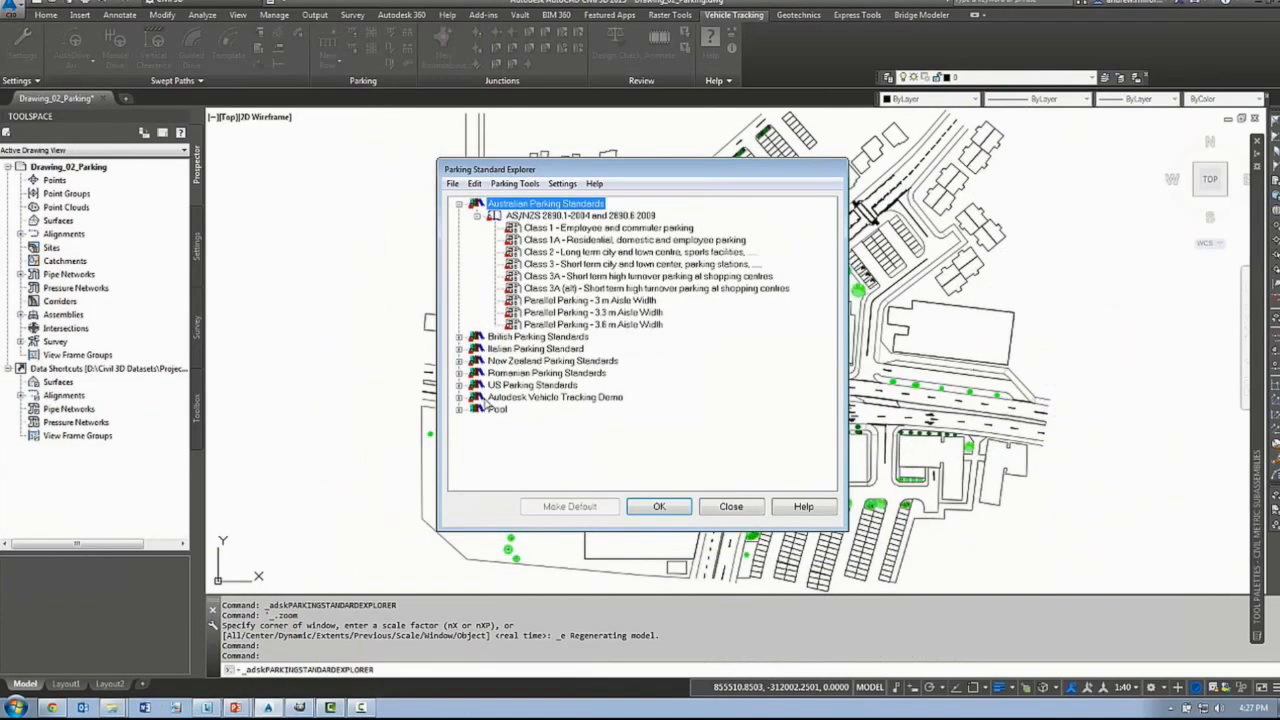
- Select the Class 1 - Employee and commuter parking copy in the Pool library as the parking standard
click(459, 409)
click(548, 422)
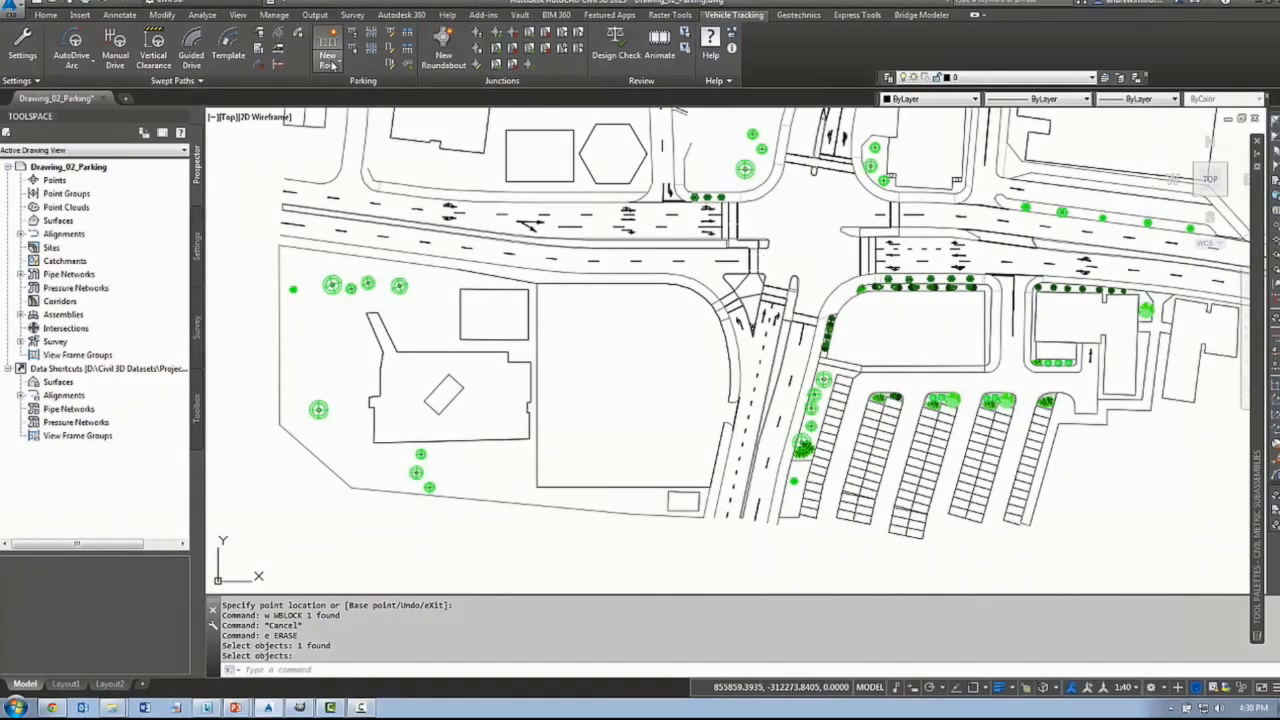
- Start a new parking row at the kerb end south of the entrance, snapping it to the lot's southeast and southwest corners
click(327, 45)
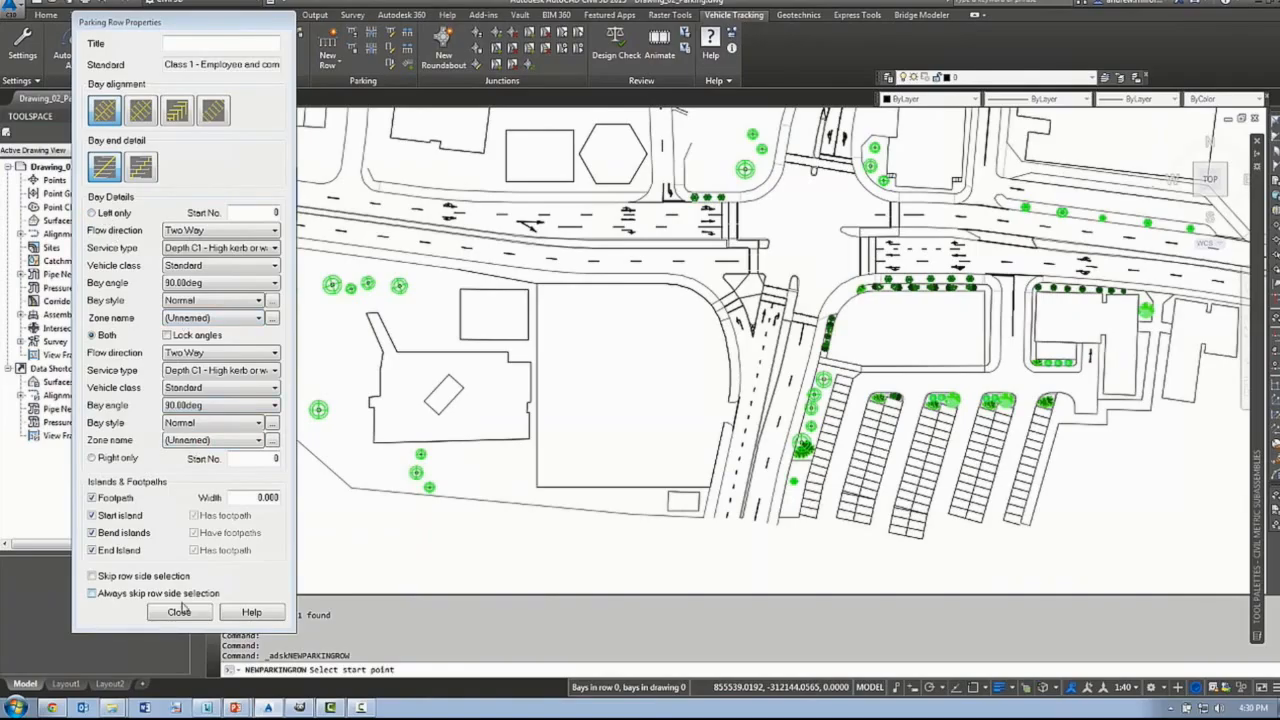
scroll(720, 435, up, 3)
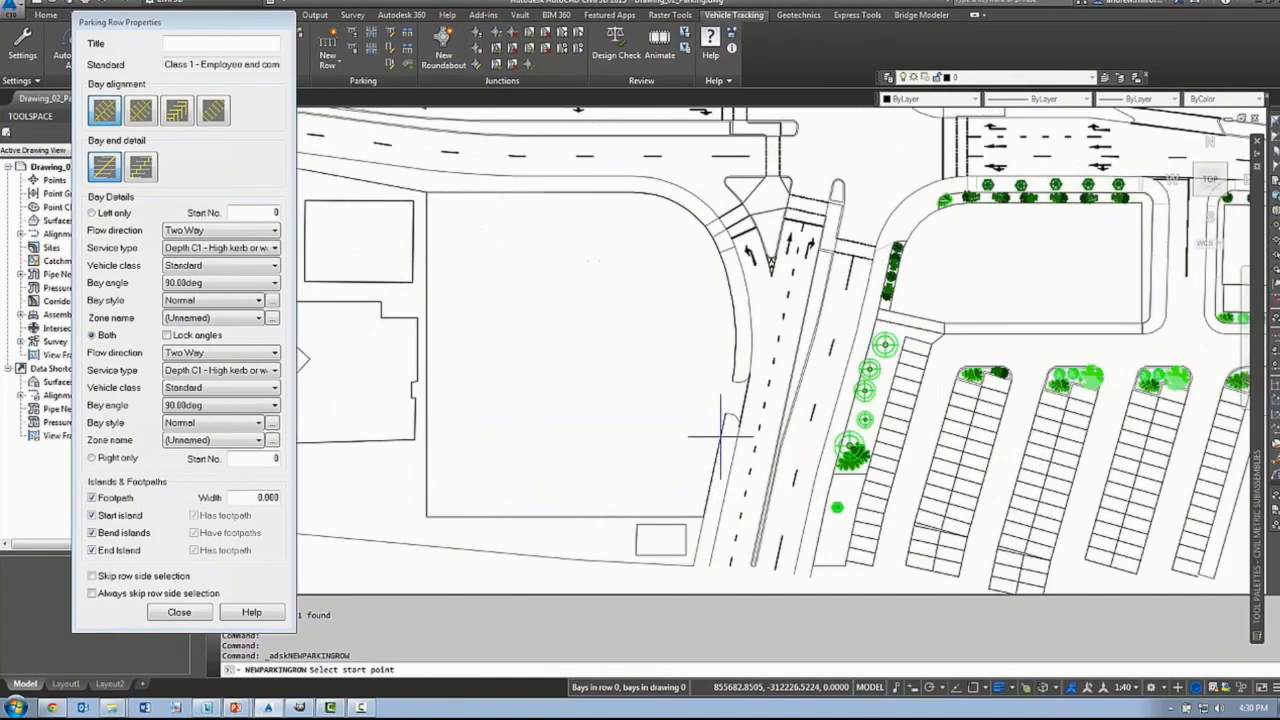
shift+right_click(760, 408)
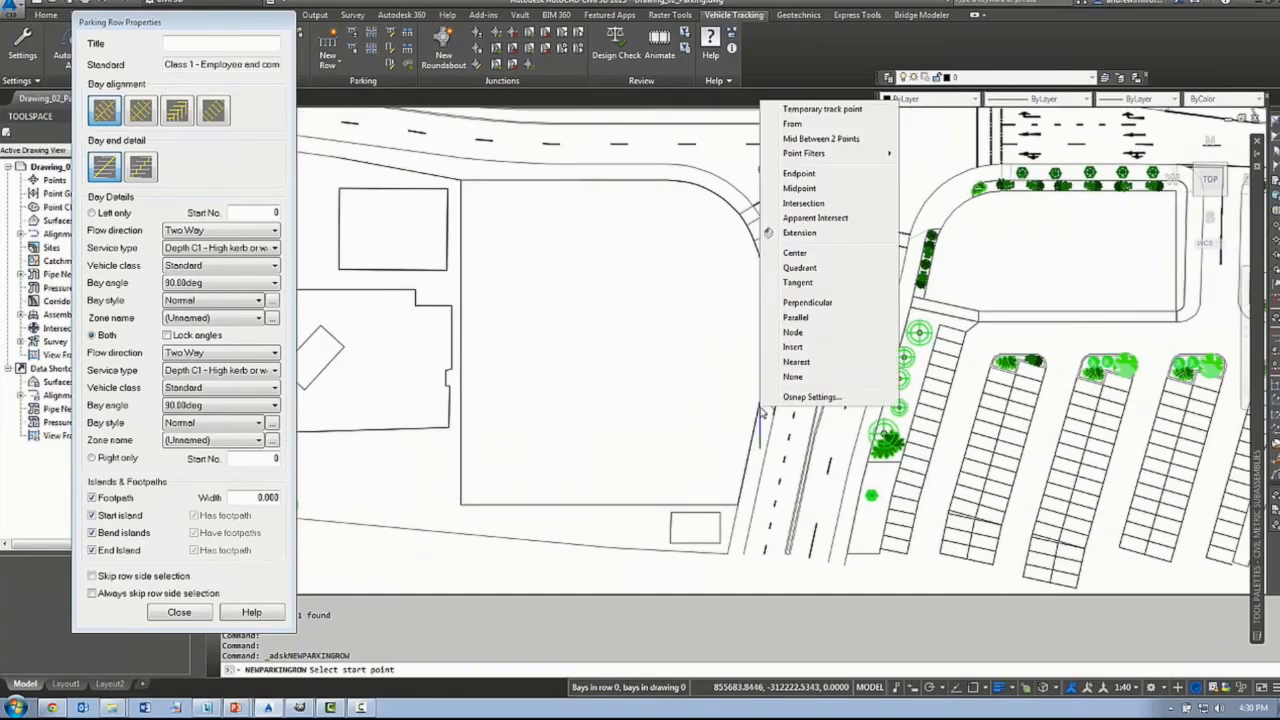
key(e)
click(760, 408)
shift+right_click(738, 495)
key(e)
click(738, 500)
shift+right_click(583, 501)
key(e)
click(461, 500)
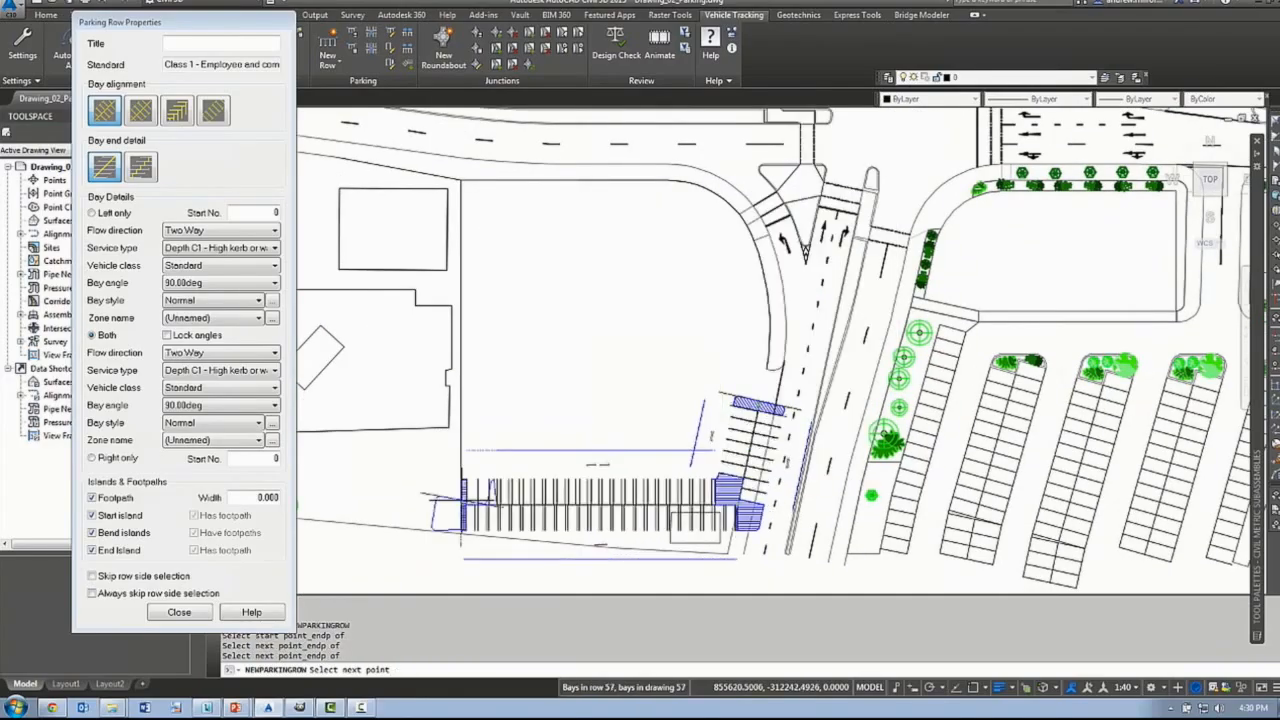
- Continue the row via the northwest corner and rounded northeast boundary to the entrance's north side, placing bays only on the inner side
shift+right_click(503, 356)
key(e)
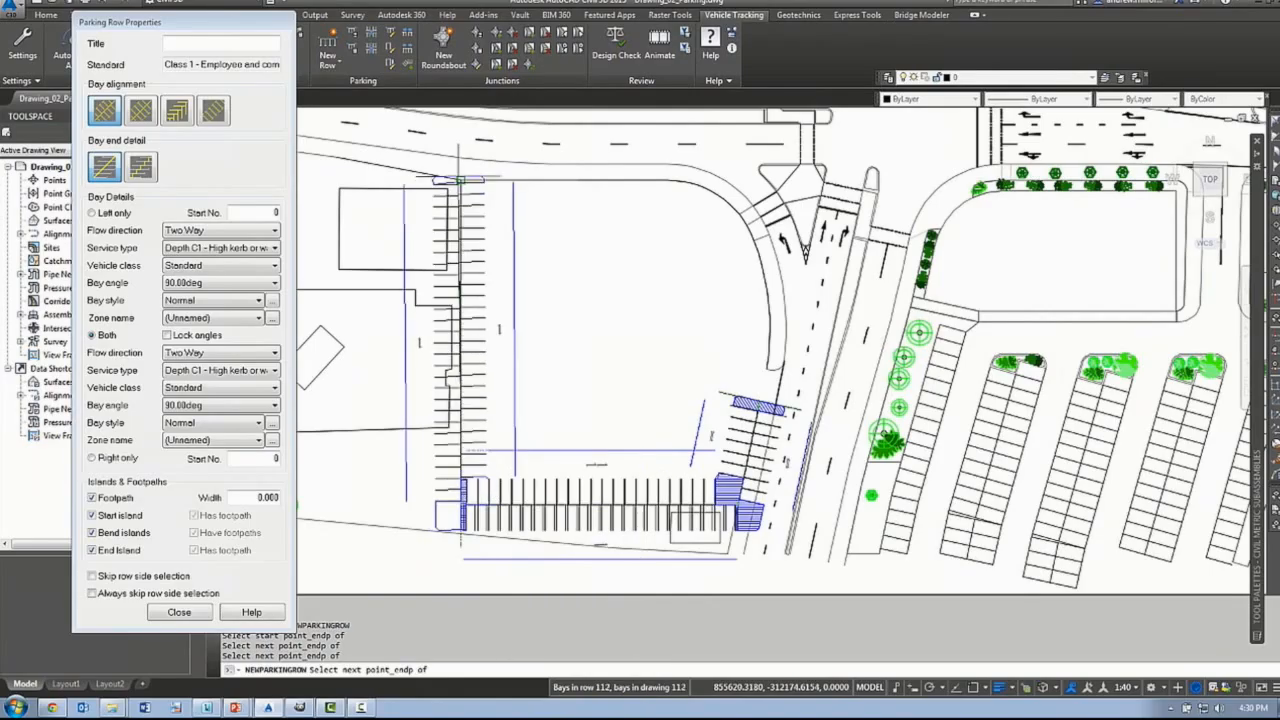
click(459, 180)
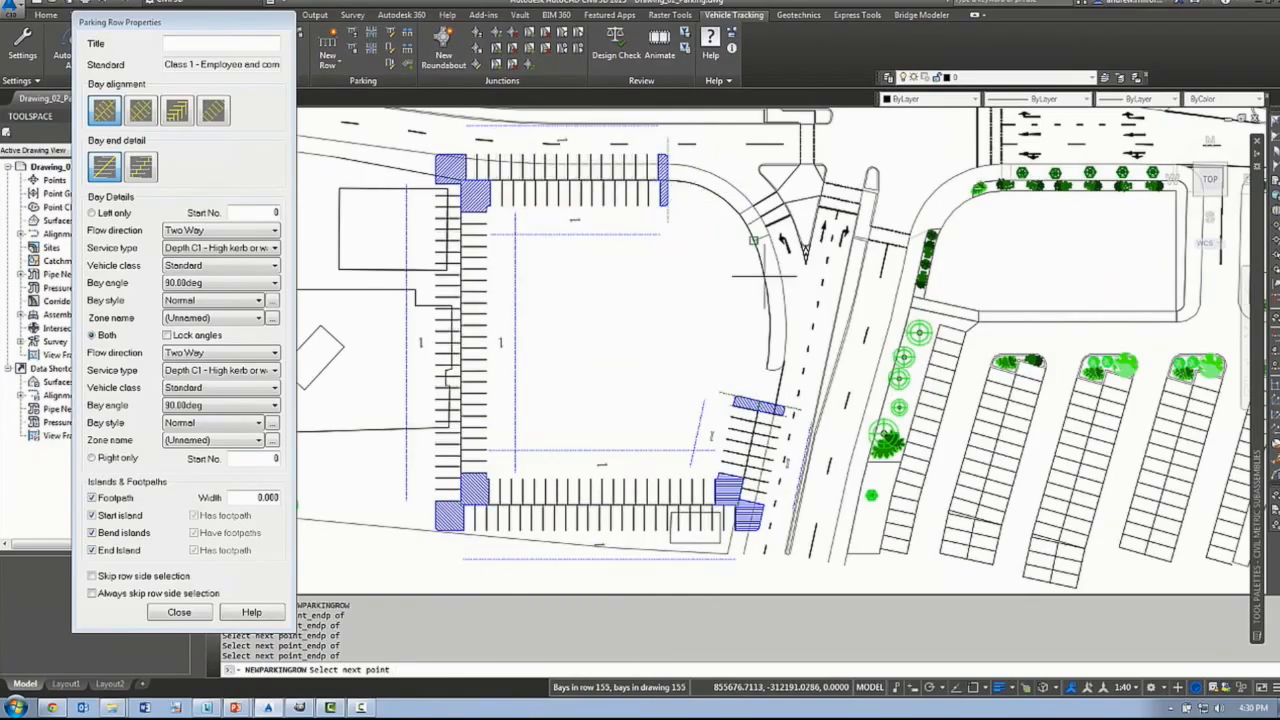
click(755, 239)
shift+right_click(777, 277)
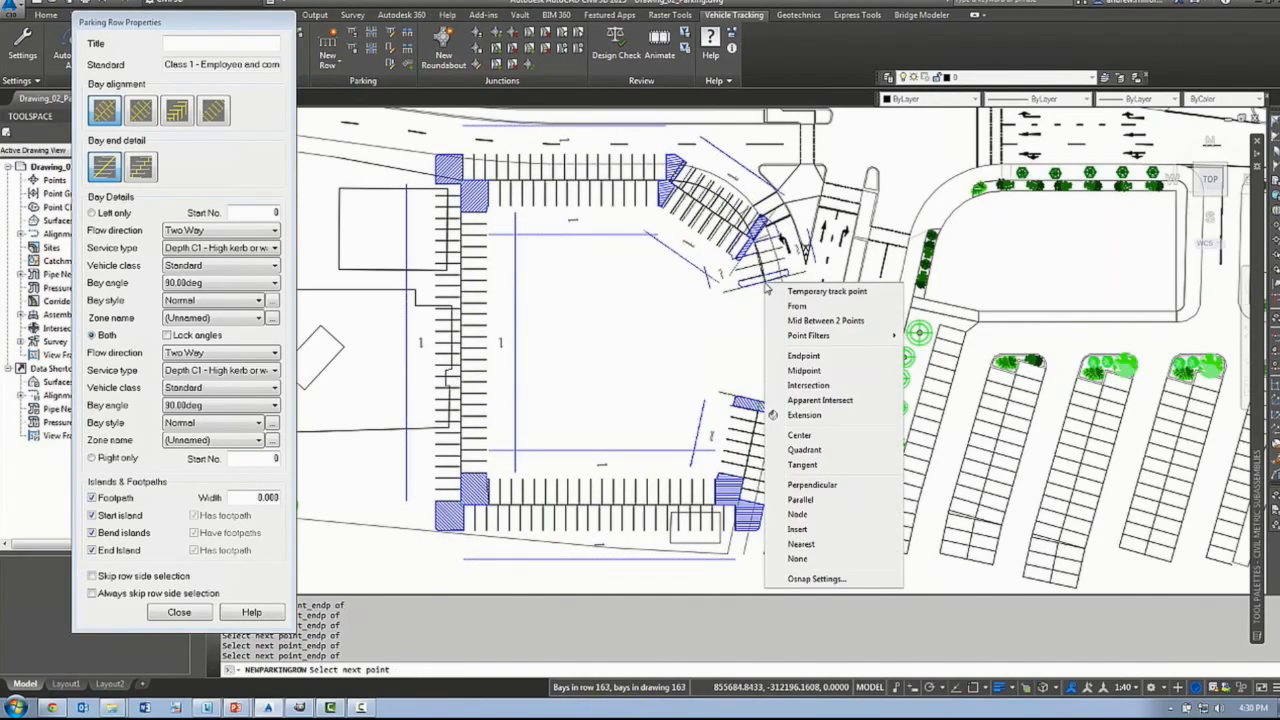
key(e)
key(Return)
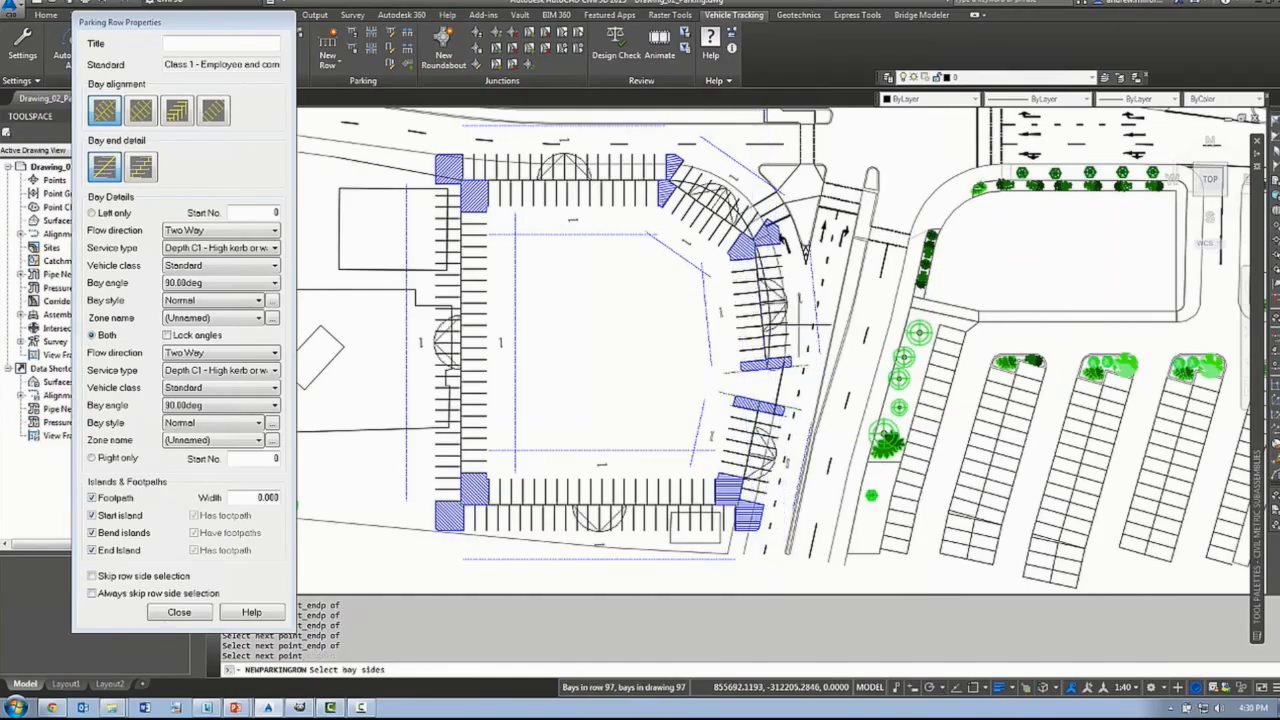
click(705, 265)
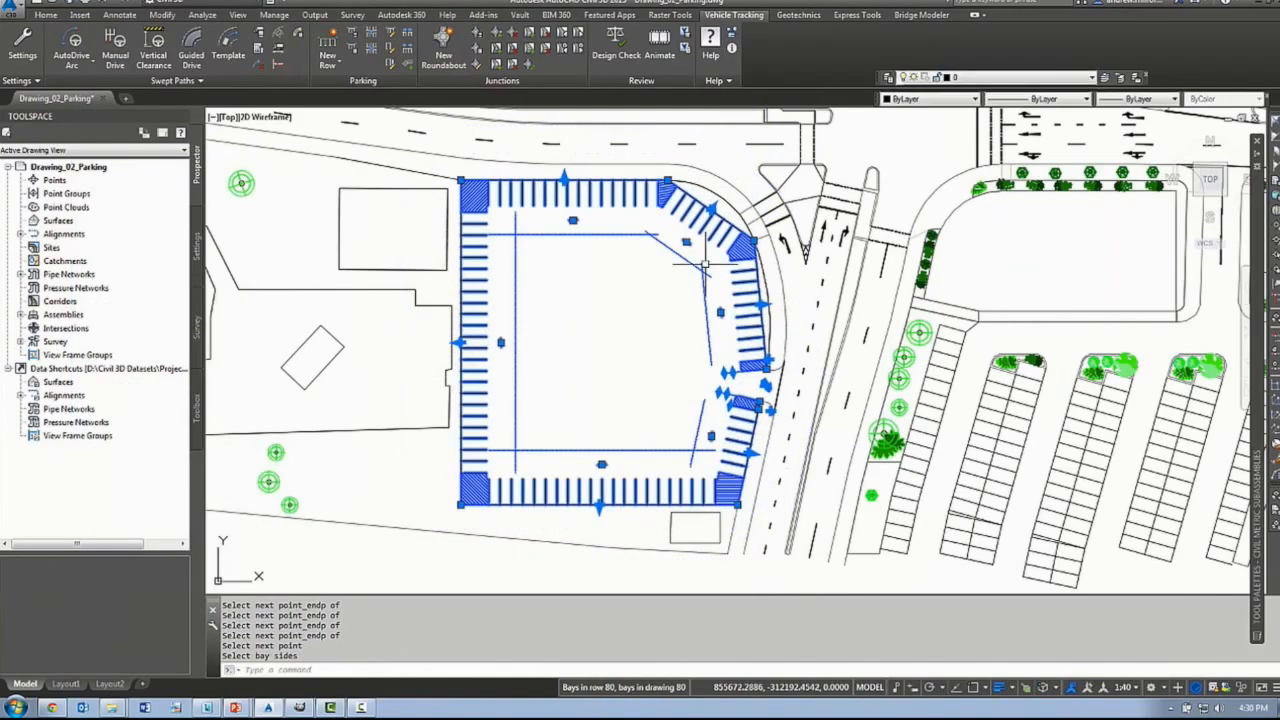
key(Escape)
- Bend the row's two straight northeast segments into arcs, snapping their midpoints to the nearest points on the curved boundary
scroll(712, 210, up, 2)
click(713, 203)
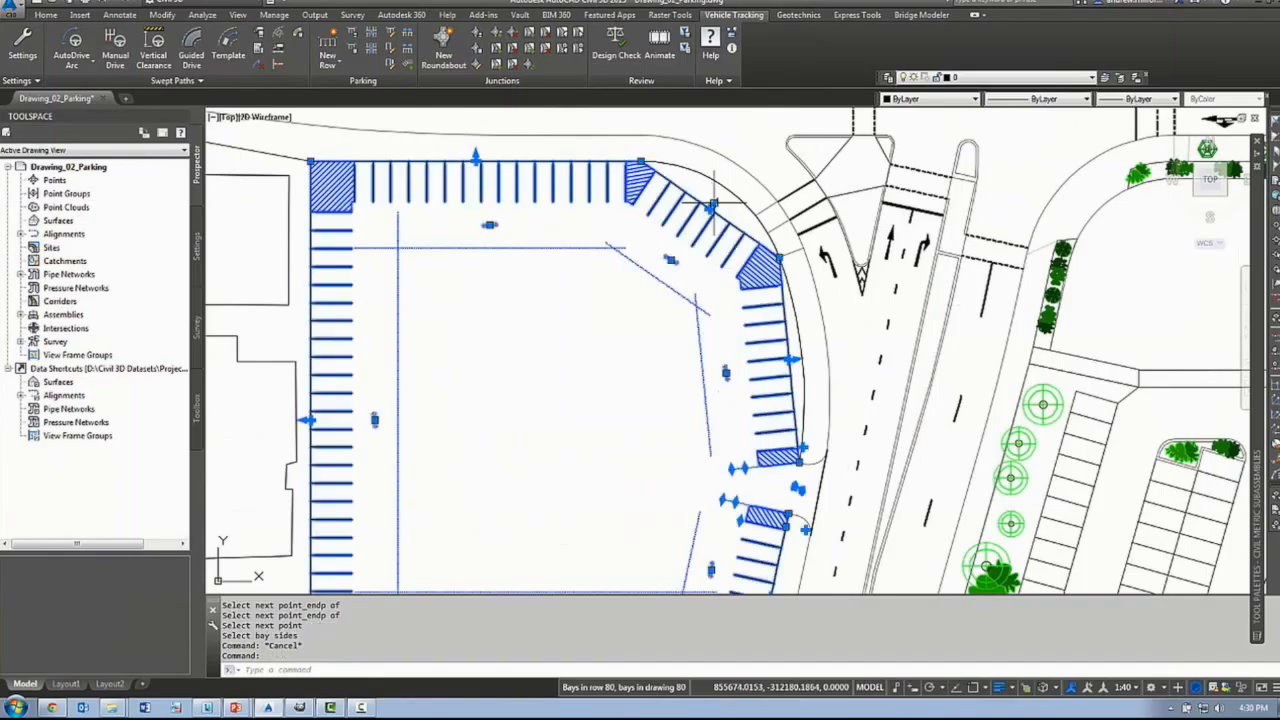
click(713, 206)
shift+right_click(718, 192)
click(745, 457)
click(728, 184)
click(794, 359)
shift+right_click(802, 357)
click(829, 620)
click(804, 358)
key(Escape)
- Draw a horizontal double-sided parking row of 26 bays inside the northern part of the lot, starting at the western aisle edge
mouse_move(729, 420)
middle_down()
mouse_move(796, 326)
mouse_move(825, 345)
middle_up()
scroll(796, 326, down, 3)
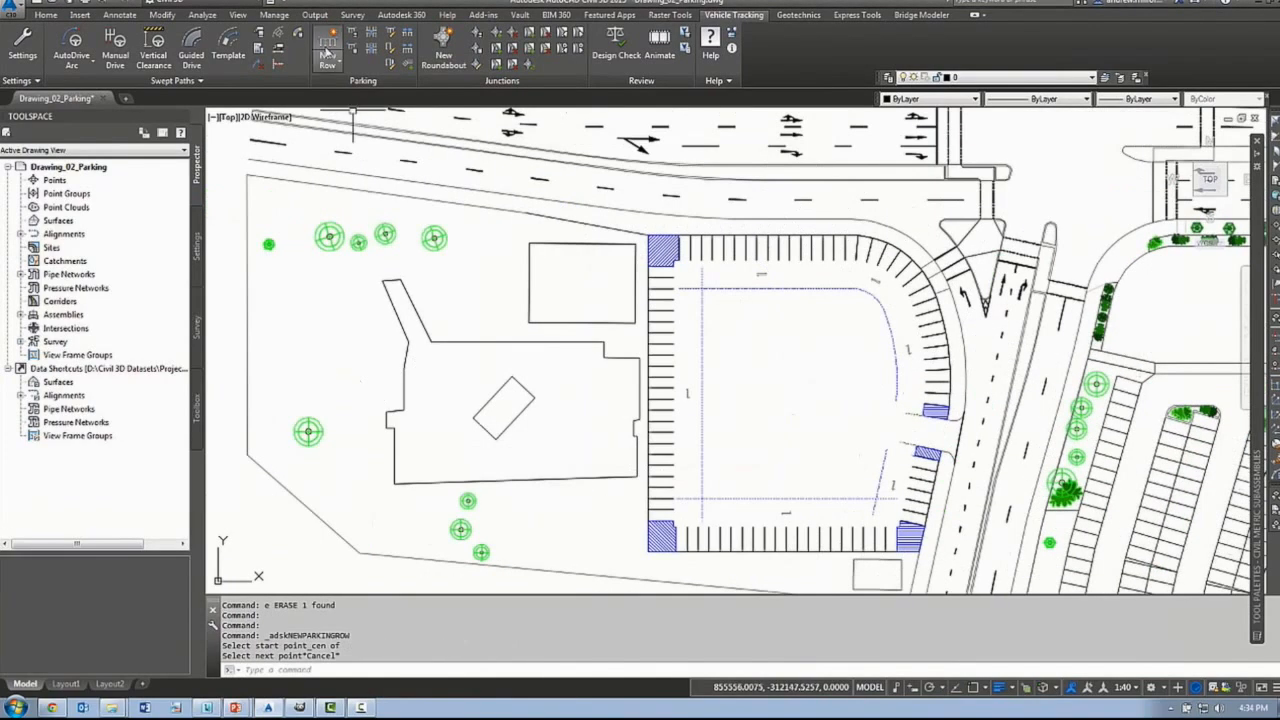
click(327, 50)
shift+right_click(719, 316)
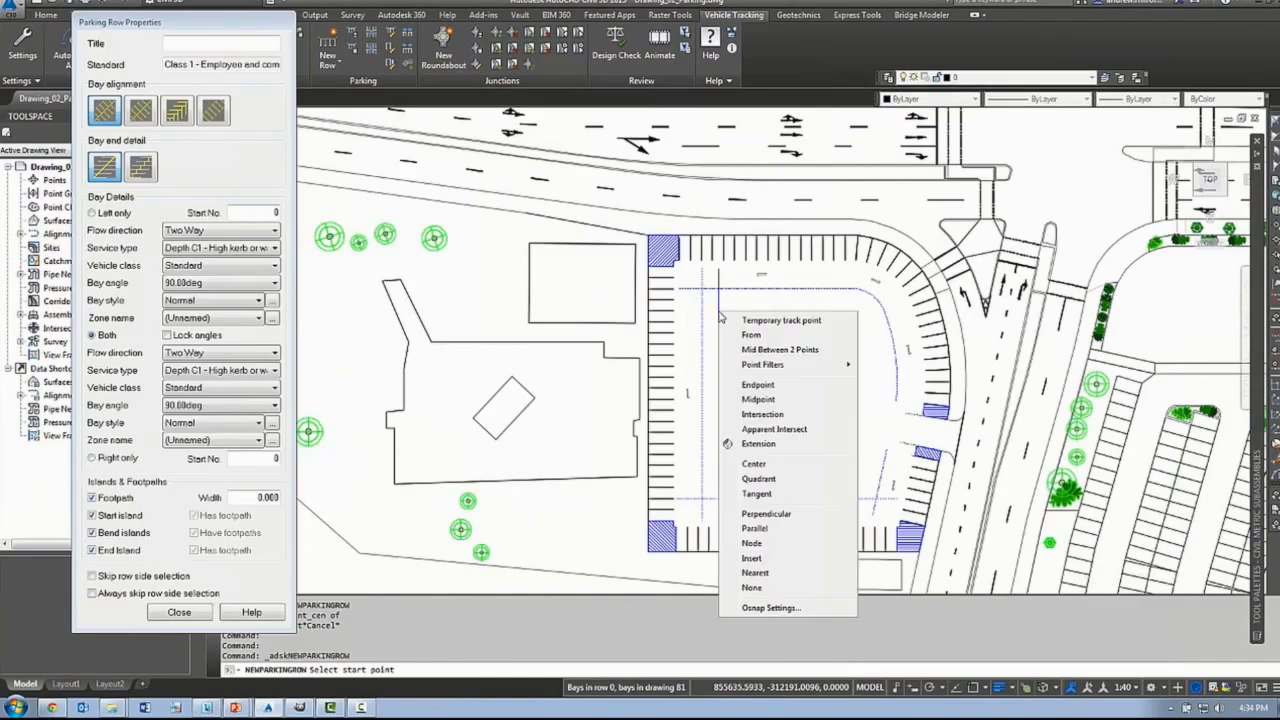
click(753, 463)
click(701, 313)
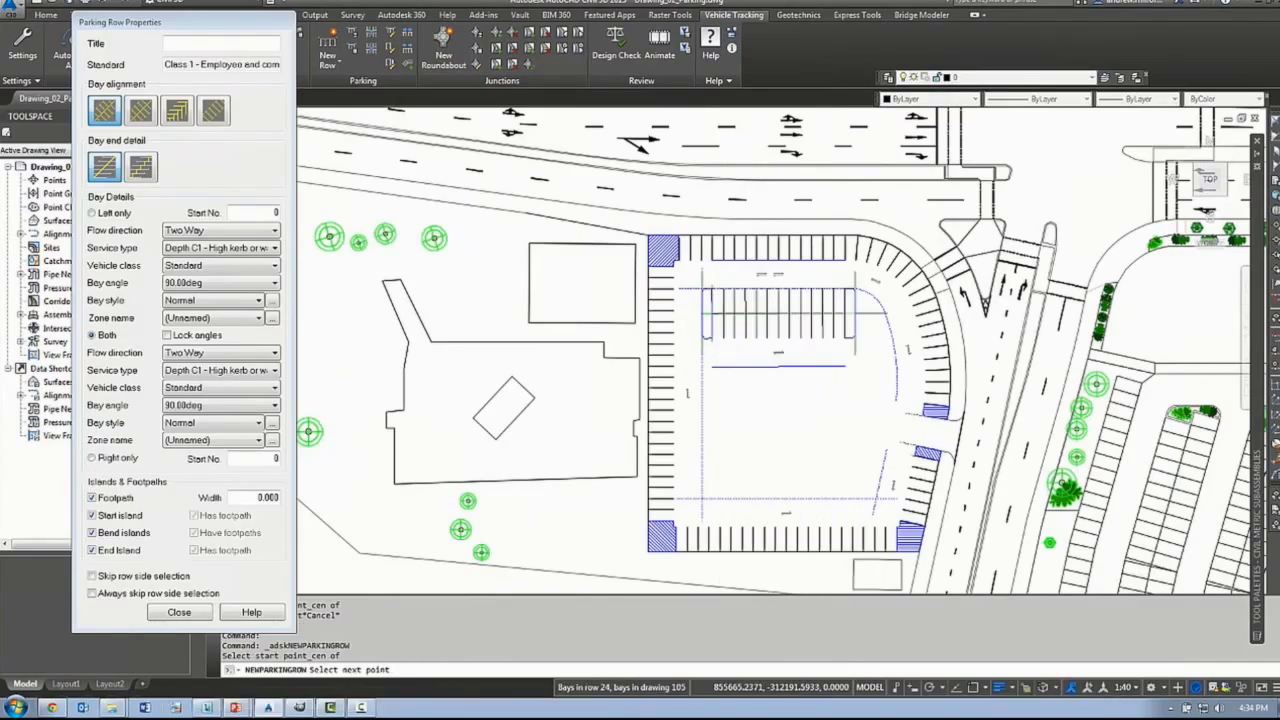
scroll(855, 313, up, 2)
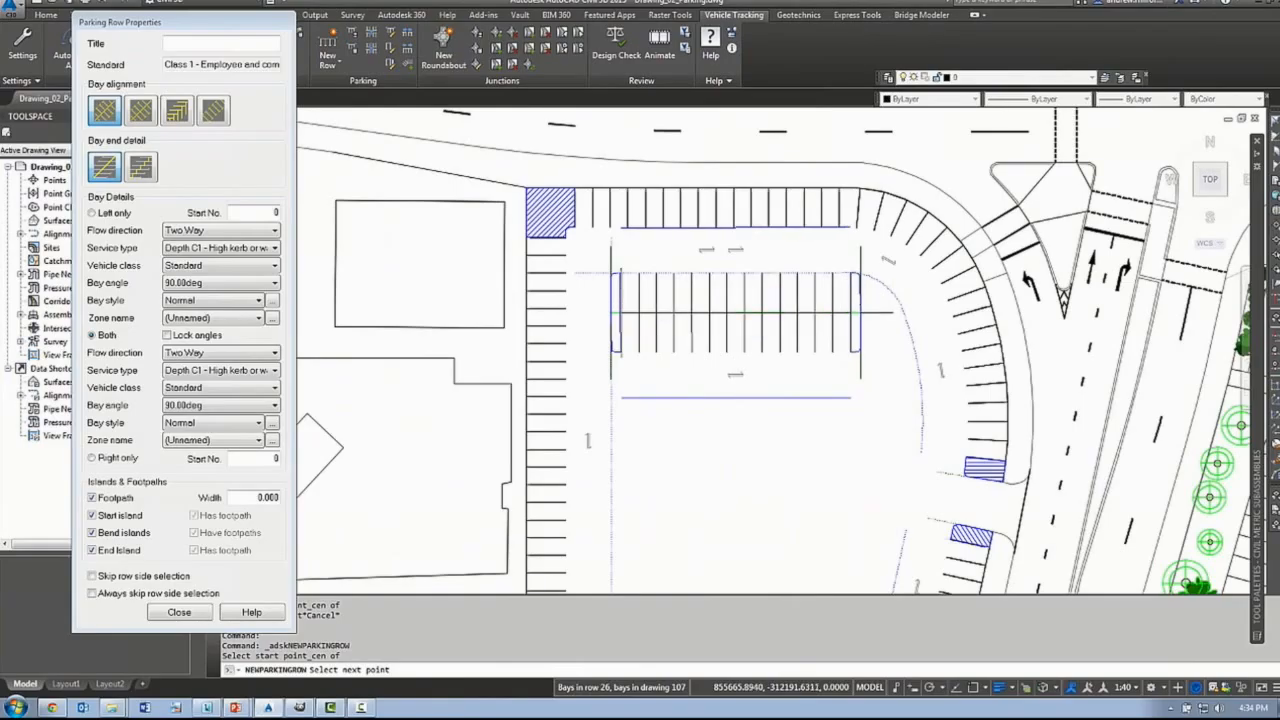
click(861, 313)
key(Return)
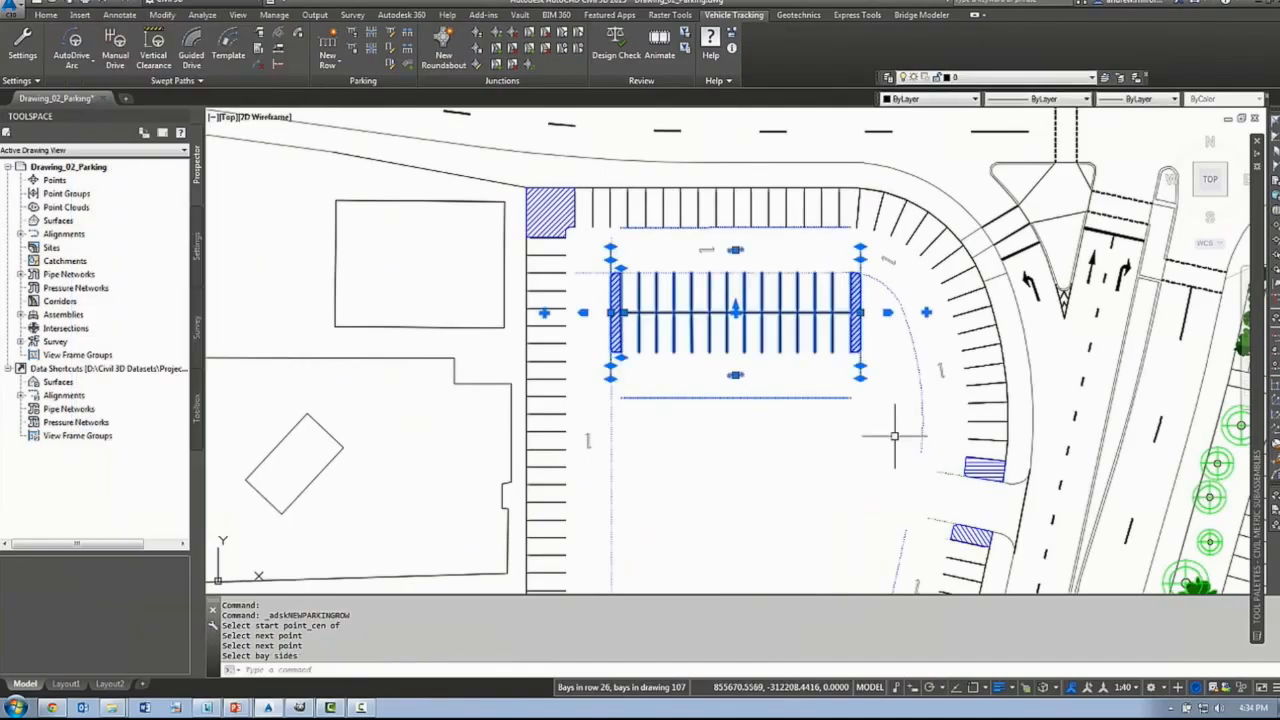
key(Escape)
- Add a parallel double-sided parking row one aisle south of the first central row
click(338, 68)
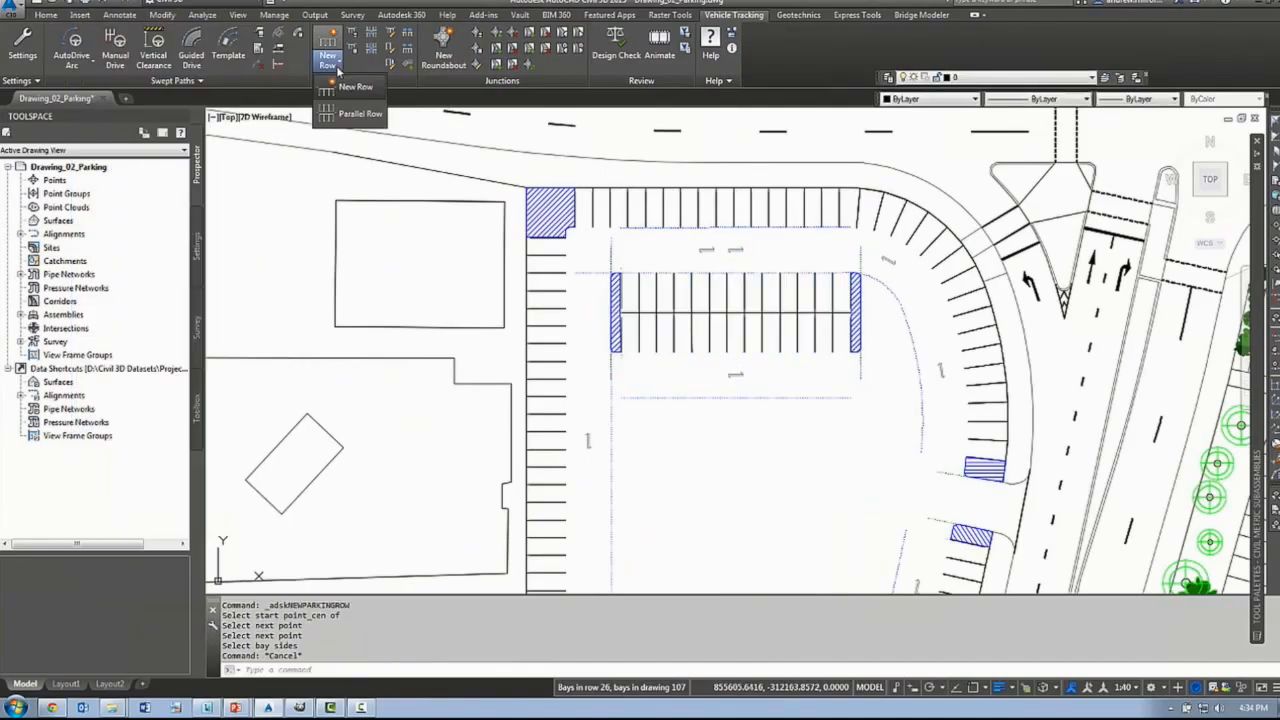
click(362, 114)
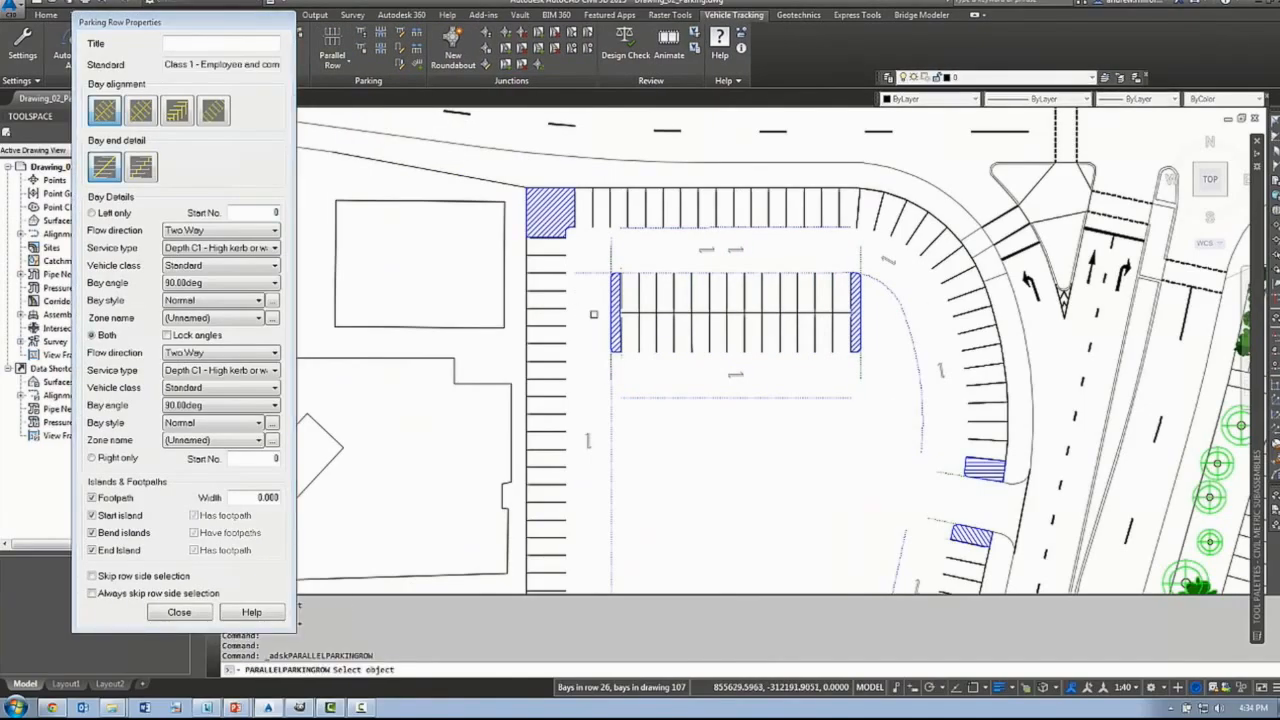
click(702, 313)
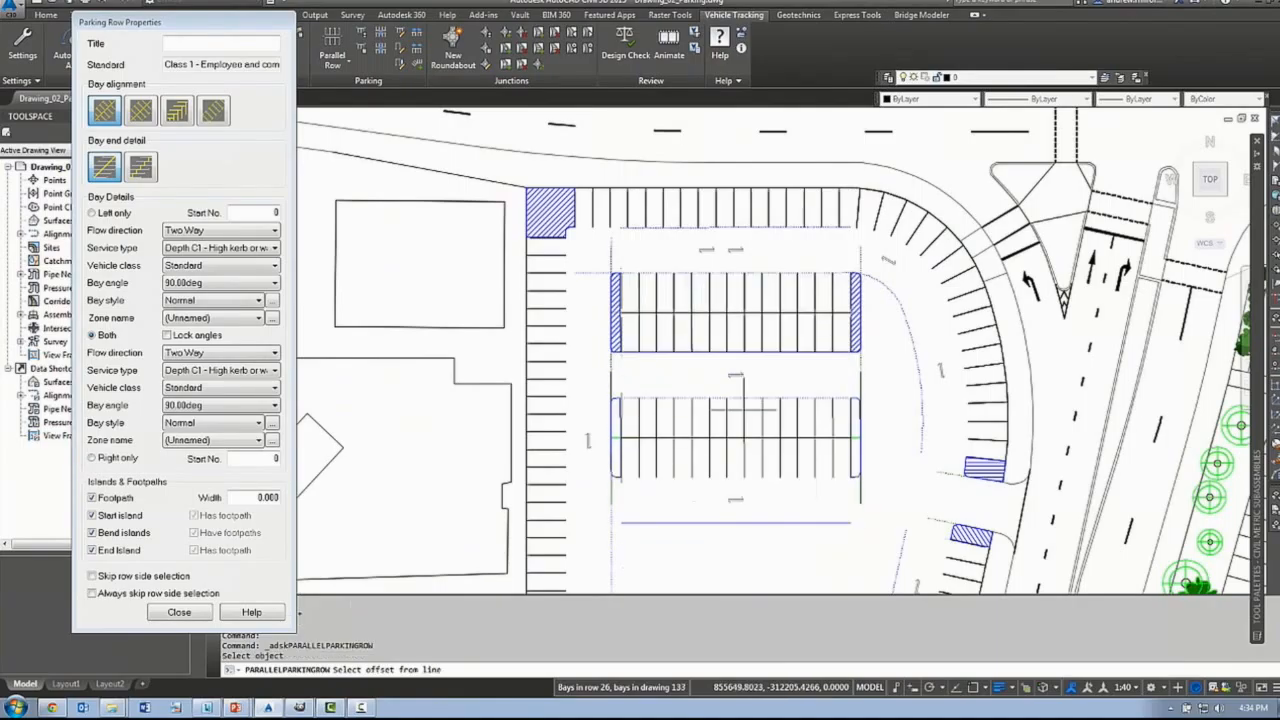
click(736, 437)
click(738, 440)
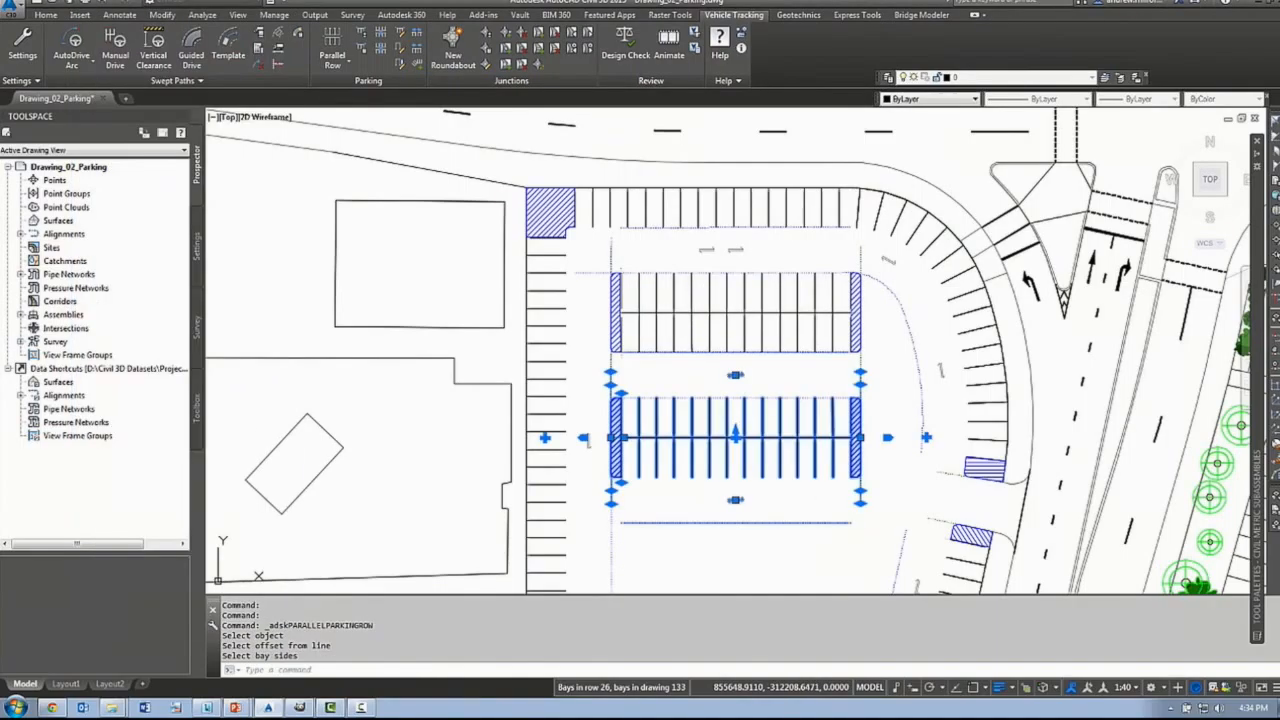
- Add a third parallel double-sided parking row one aisle south of the second central row
middle_drag(801, 458, 791, 336)
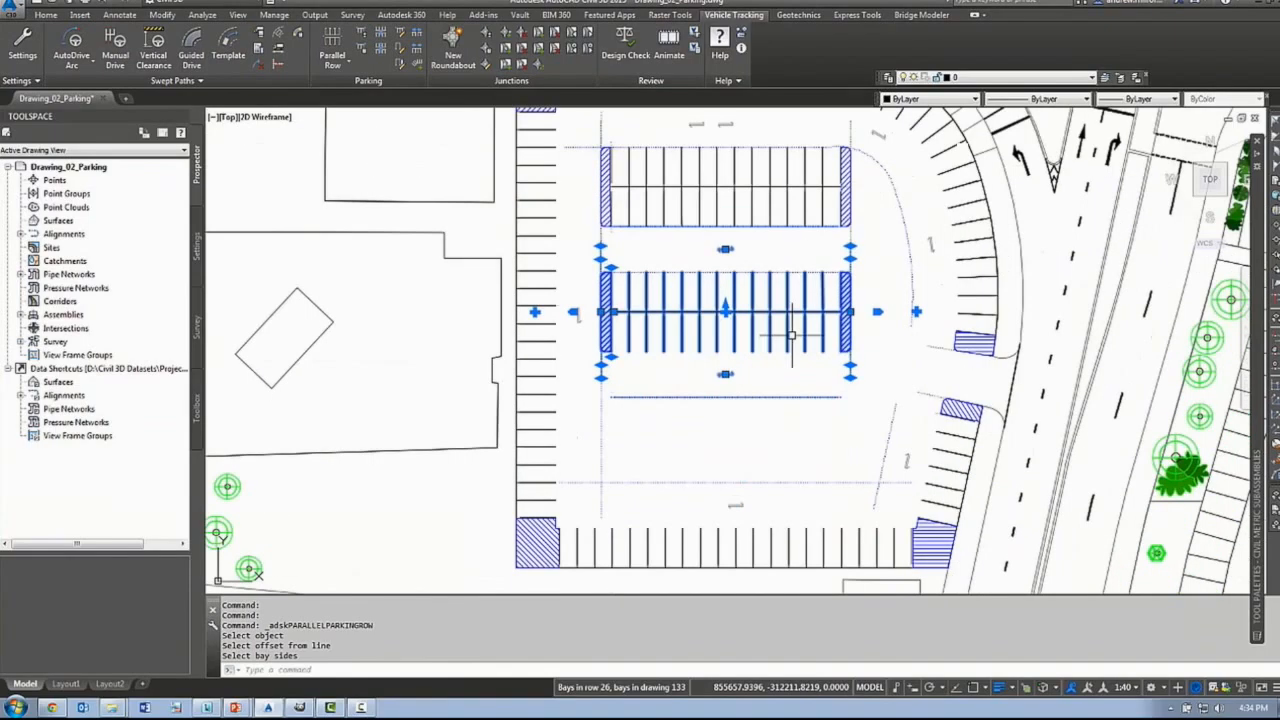
key(Return)
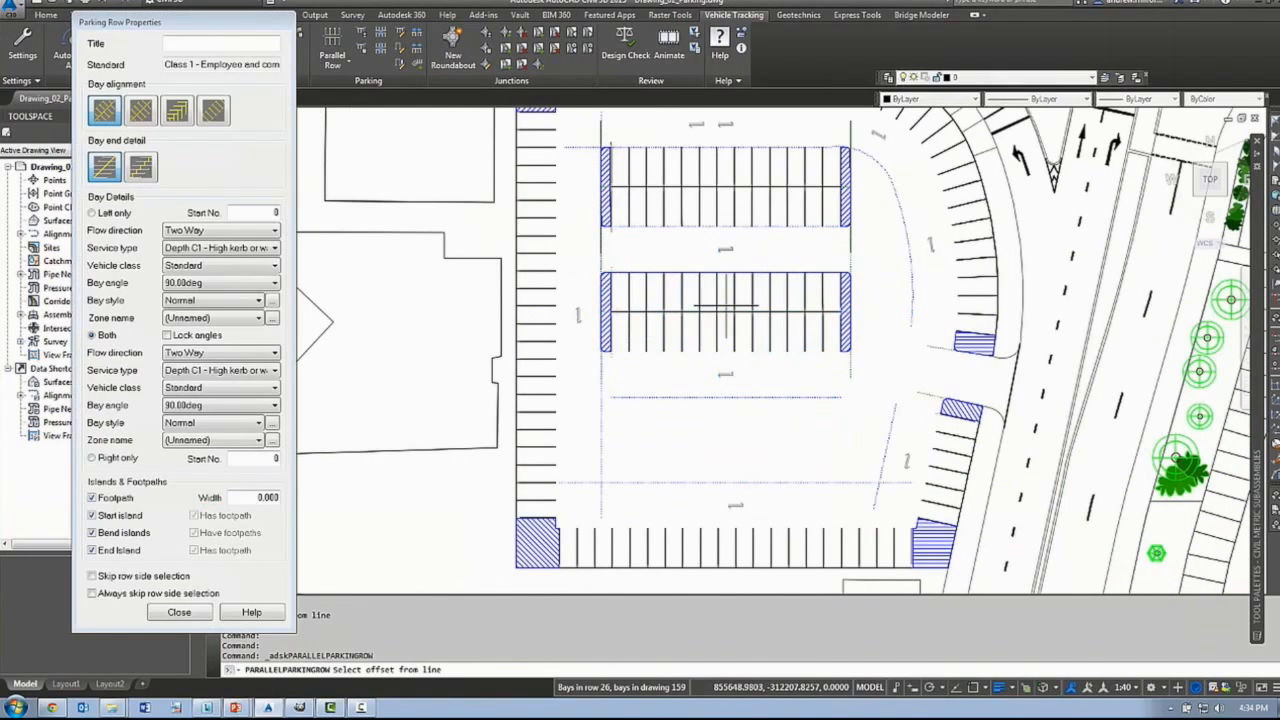
click(725, 398)
click(730, 440)
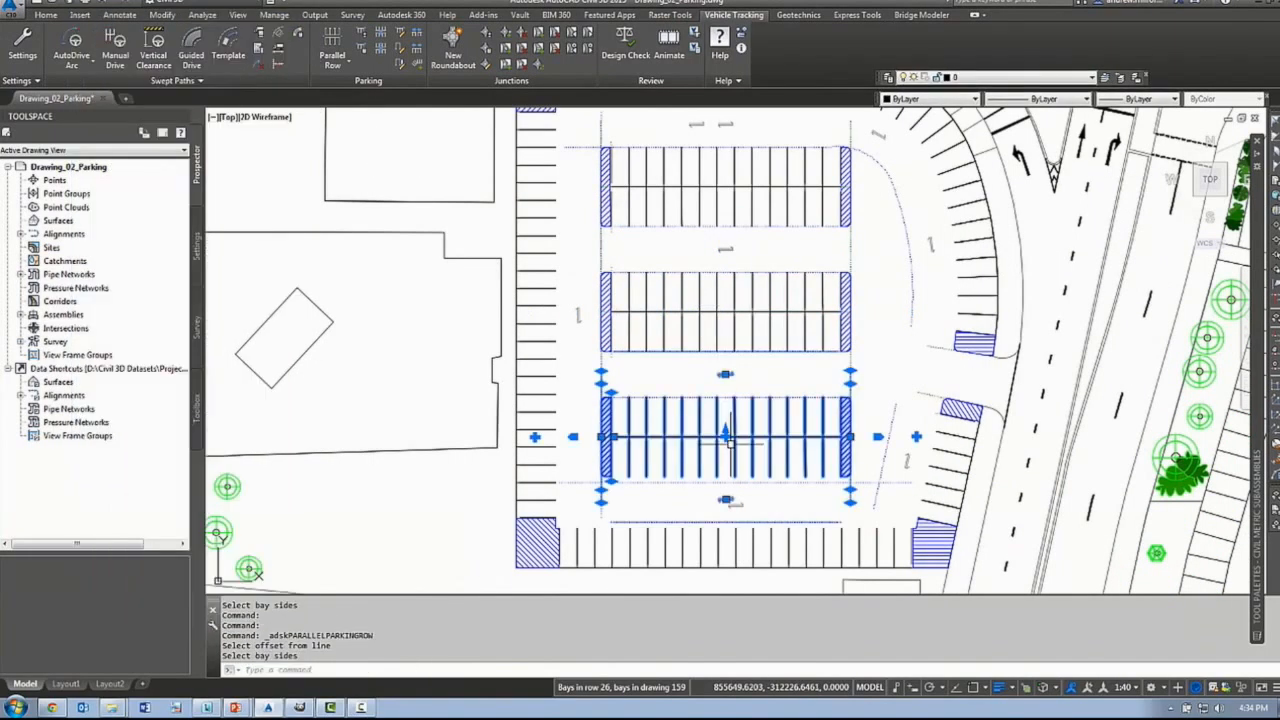
key(Escape)
- Extend the east end of the middle central parking row to the edge of the eastern aisle
middle_drag(848, 290, 835, 406)
click(835, 406)
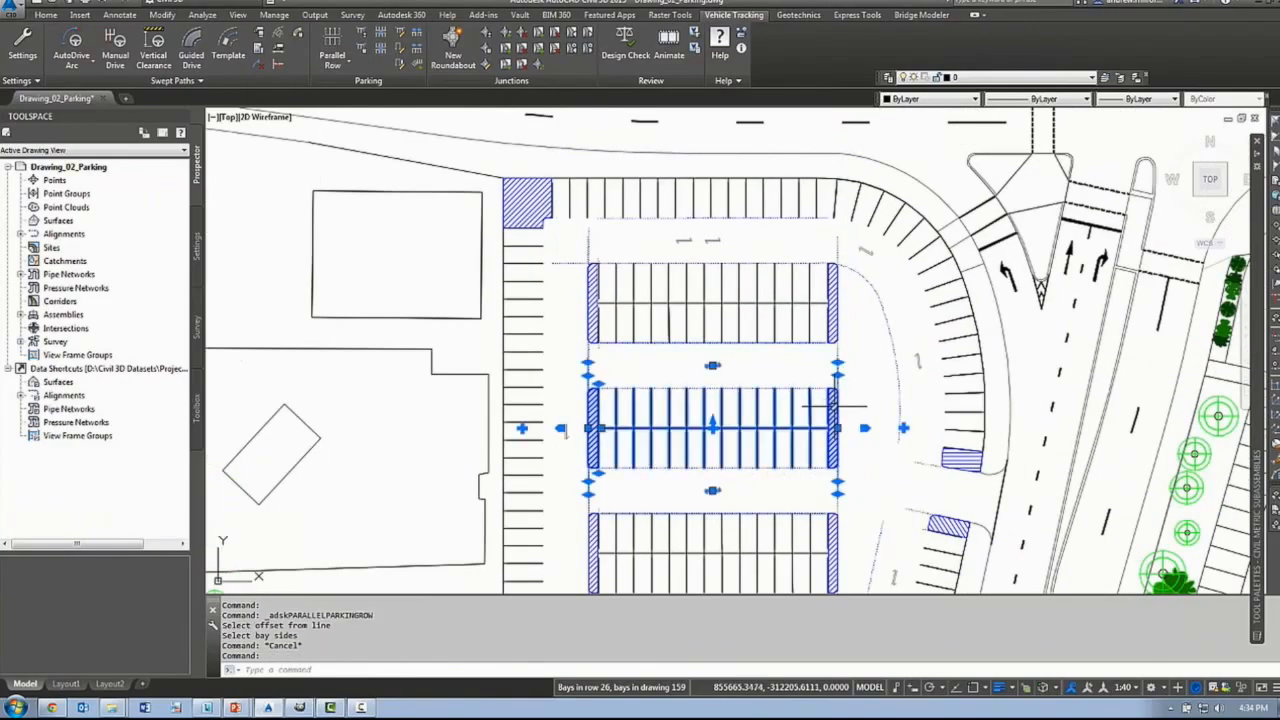
click(865, 428)
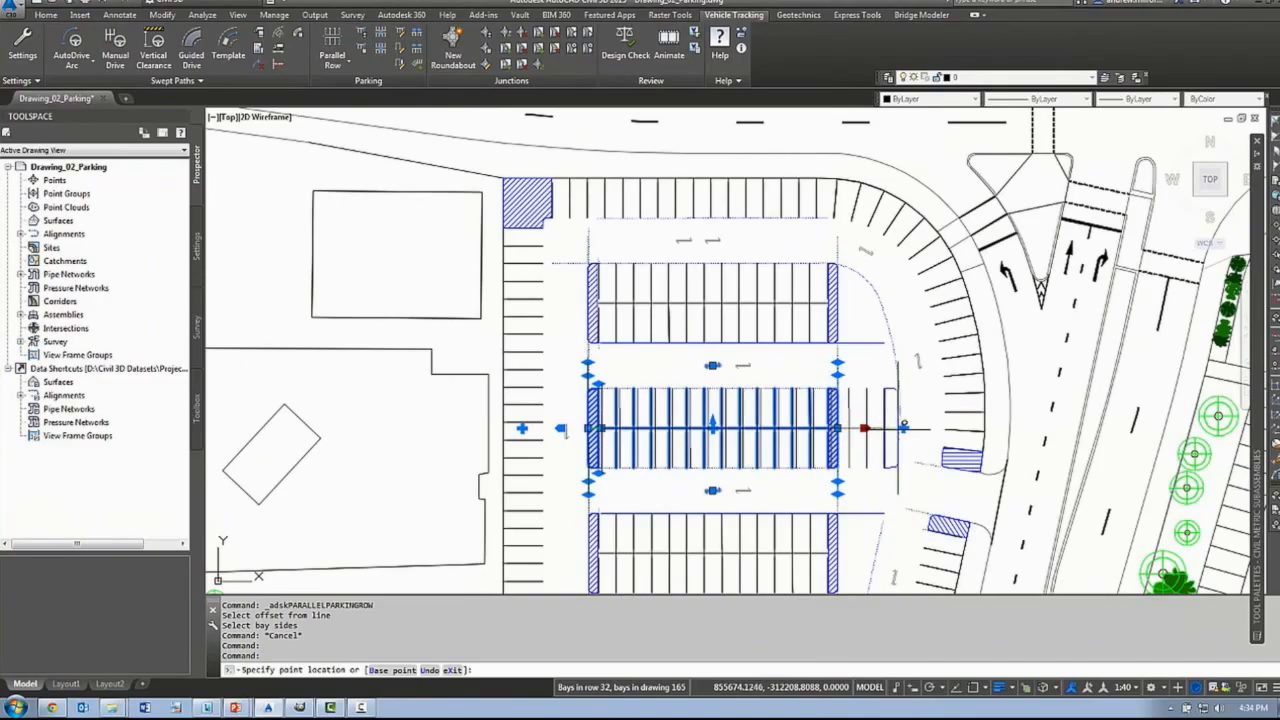
click(904, 428)
key(Escape)
- Extend the east end of the northern central parking row towards the curved eastern aisle
scroll(835, 300, up, 2)
click(833, 302)
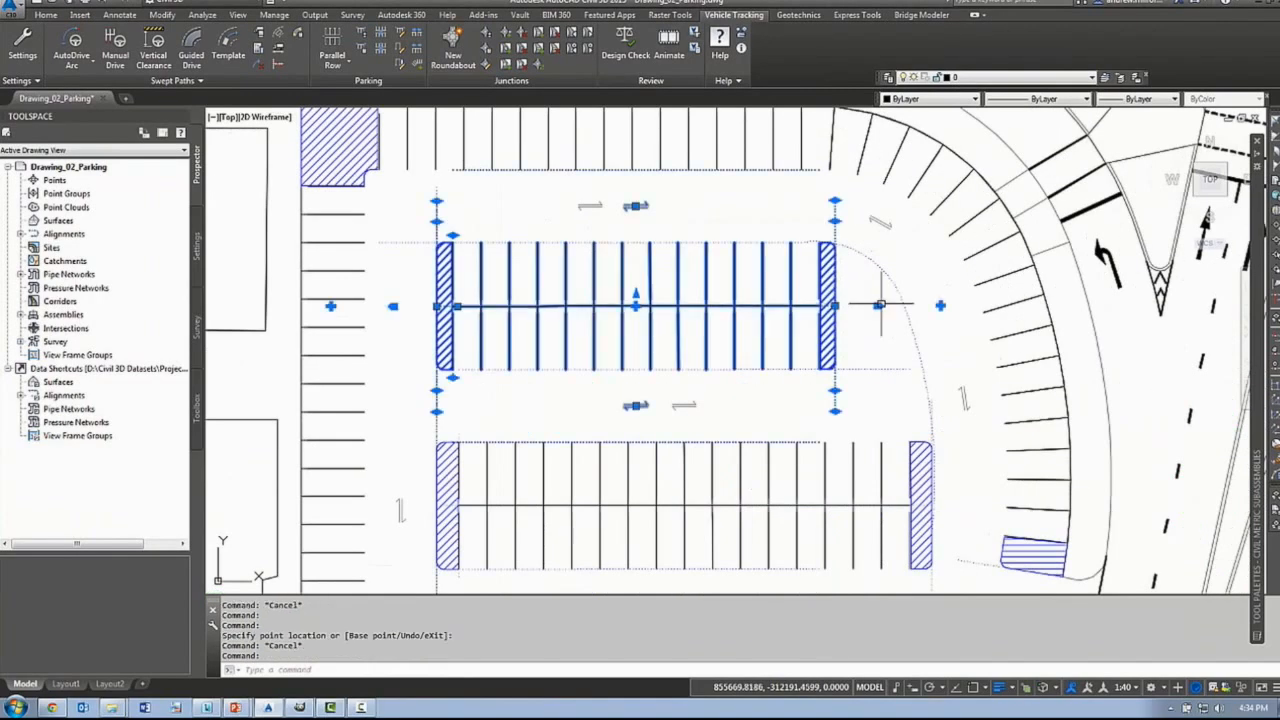
click(872, 305)
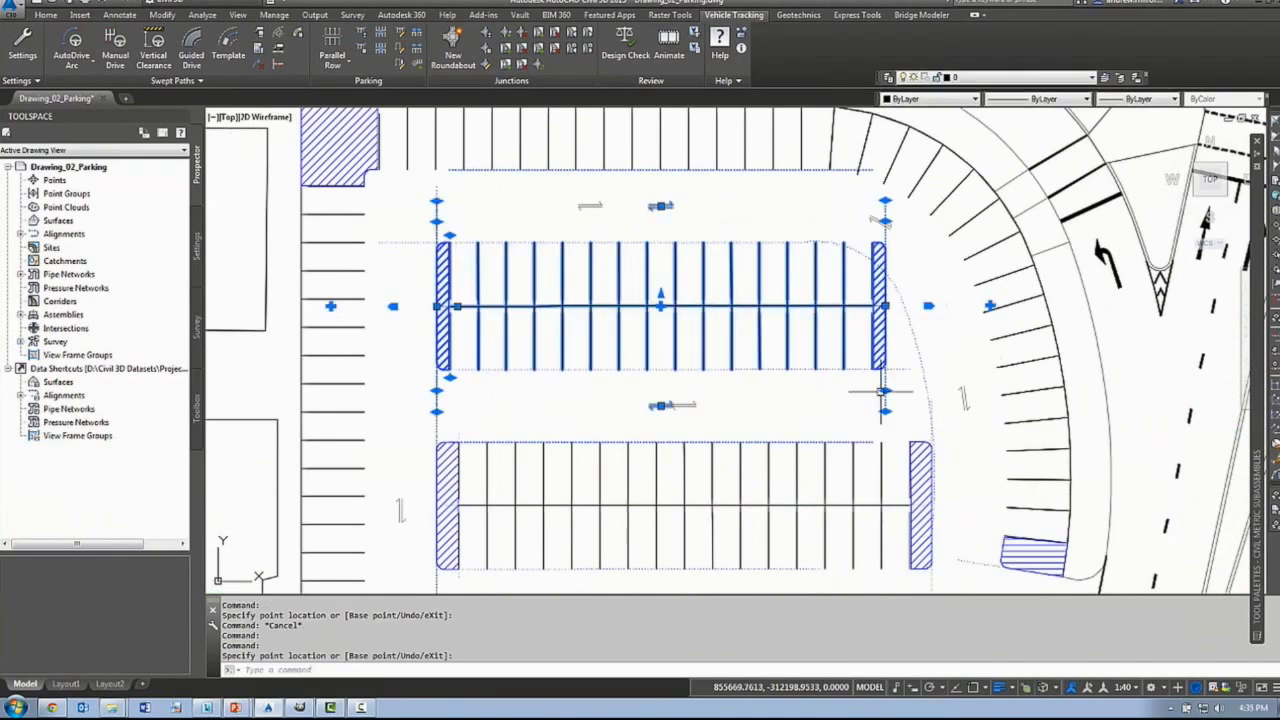
- Angle the east end of the northern central parking row to follow the curve of the eastern aisle
click(884, 391)
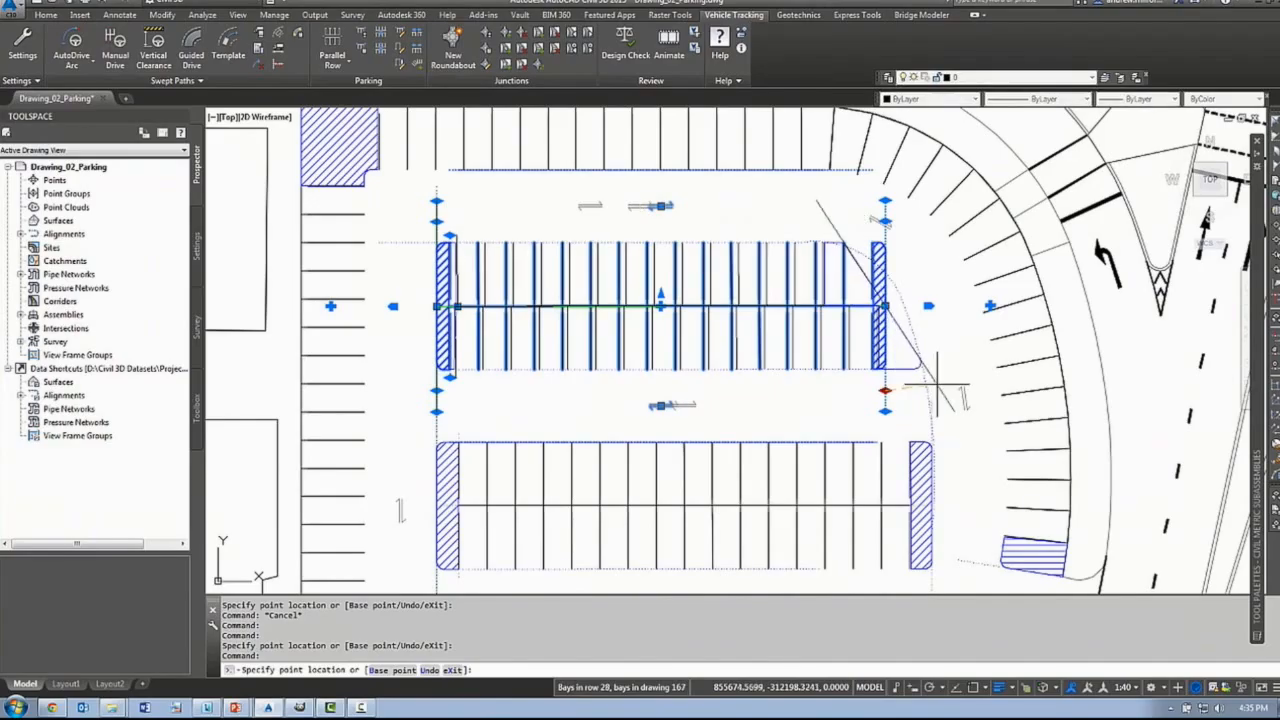
click(938, 383)
key(Escape)
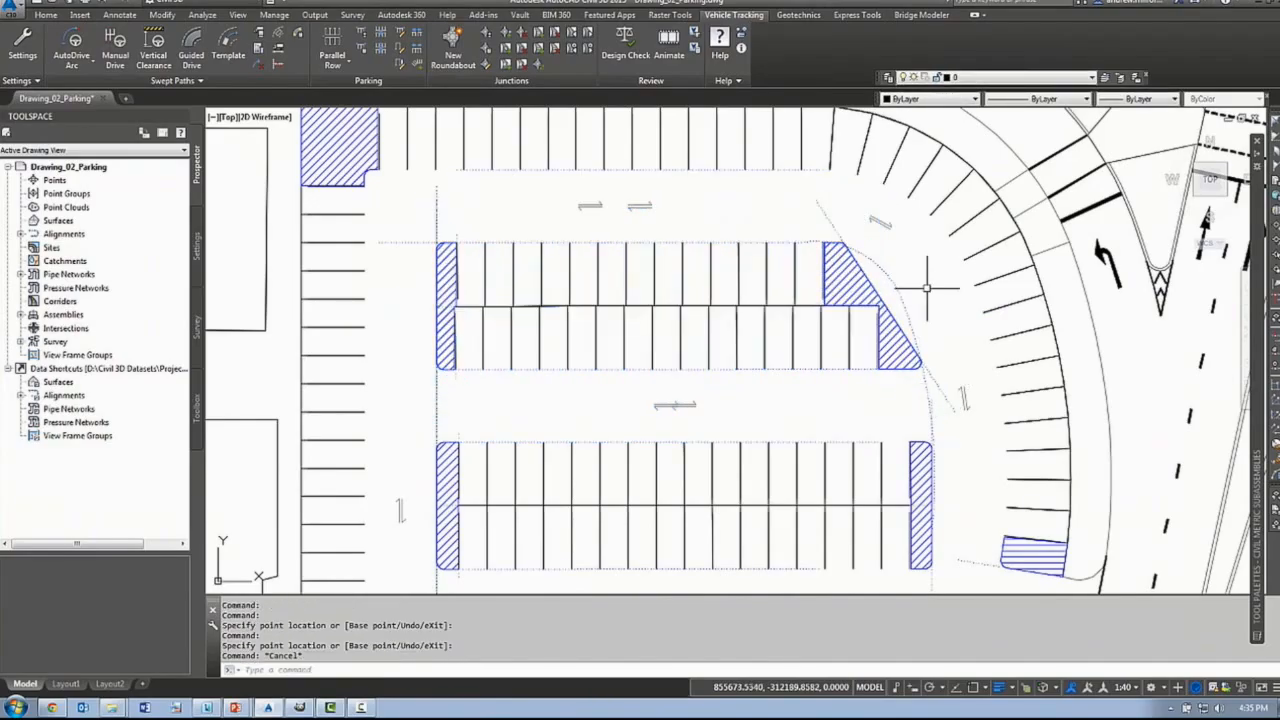
click(854, 292)
key(Escape)
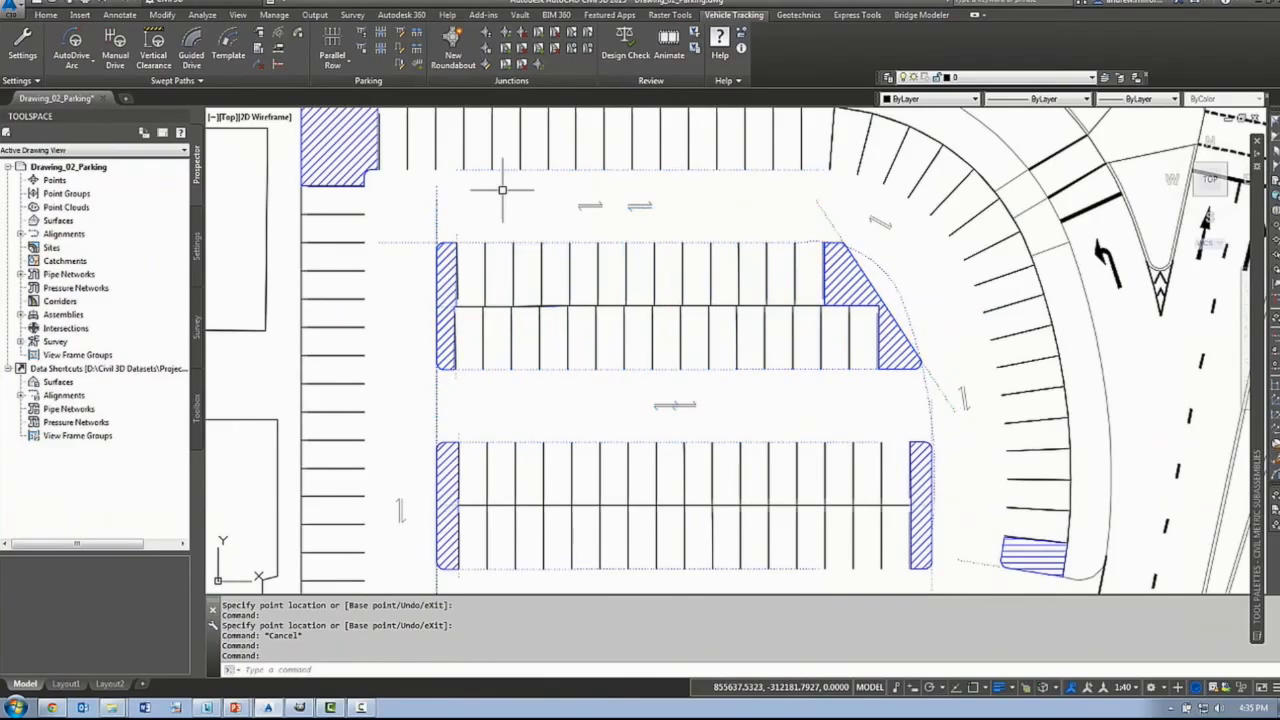
key(Escape)
scroll(592, 267, down, 2)
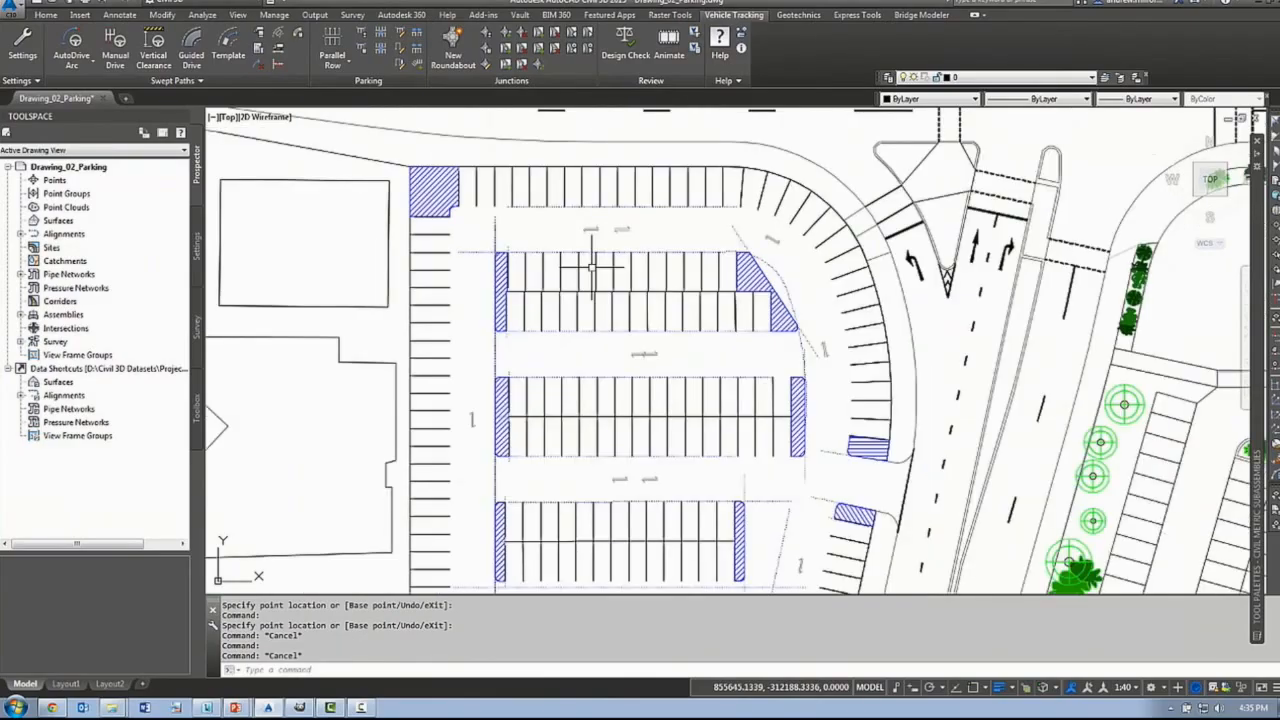
- Extend the east end of the southern central parking row towards the slanted eastern aisle
middle_drag(700, 530, 719, 397)
click(734, 398)
scroll(805, 420, up, 4)
click(765, 384)
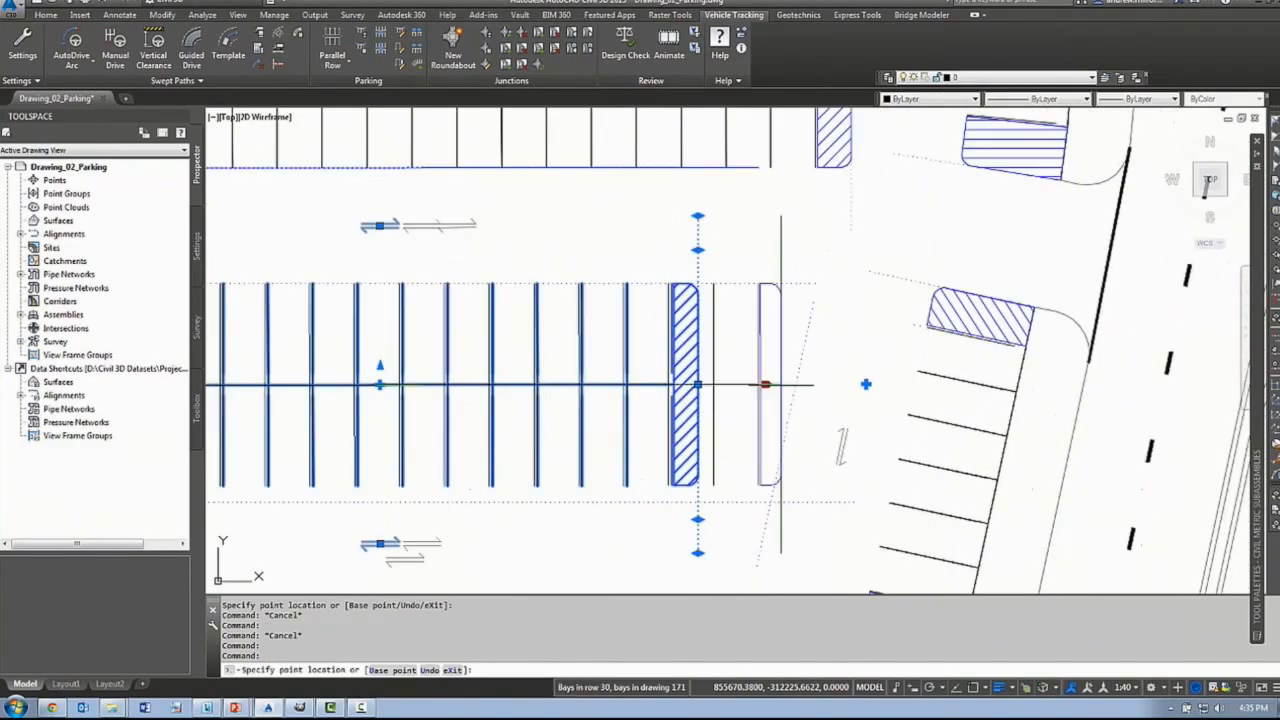
click(772, 384)
- Angle the east end of the southern central row parallel to the slanted aisle and stretch it to the aisle edge
click(772, 250)
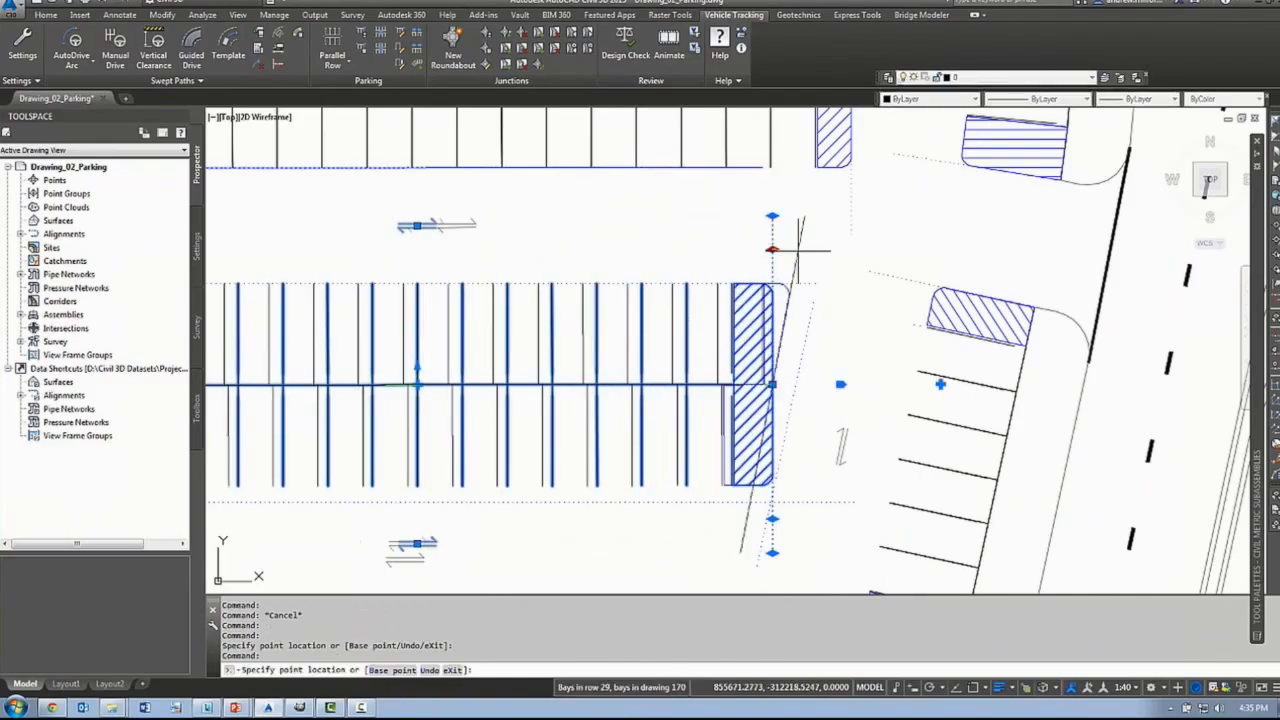
click(800, 250)
click(840, 384)
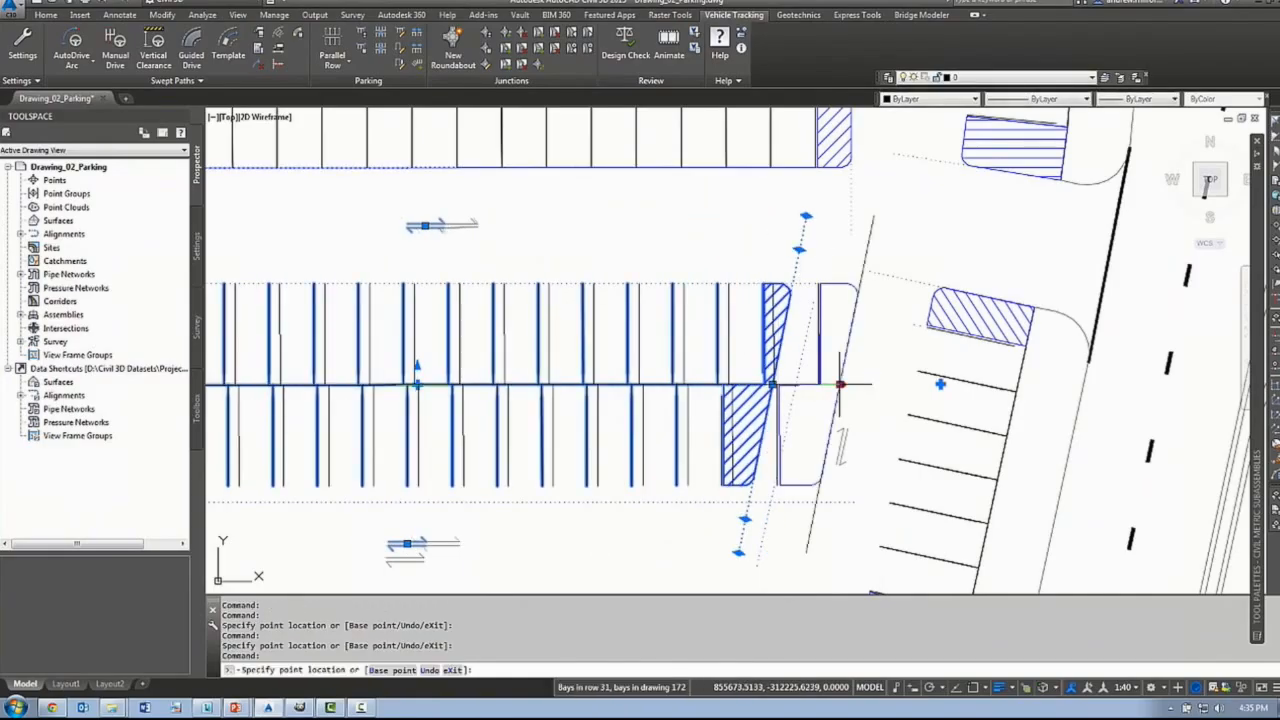
click(792, 380)
key(Escape)
scroll(847, 360, down, 4)
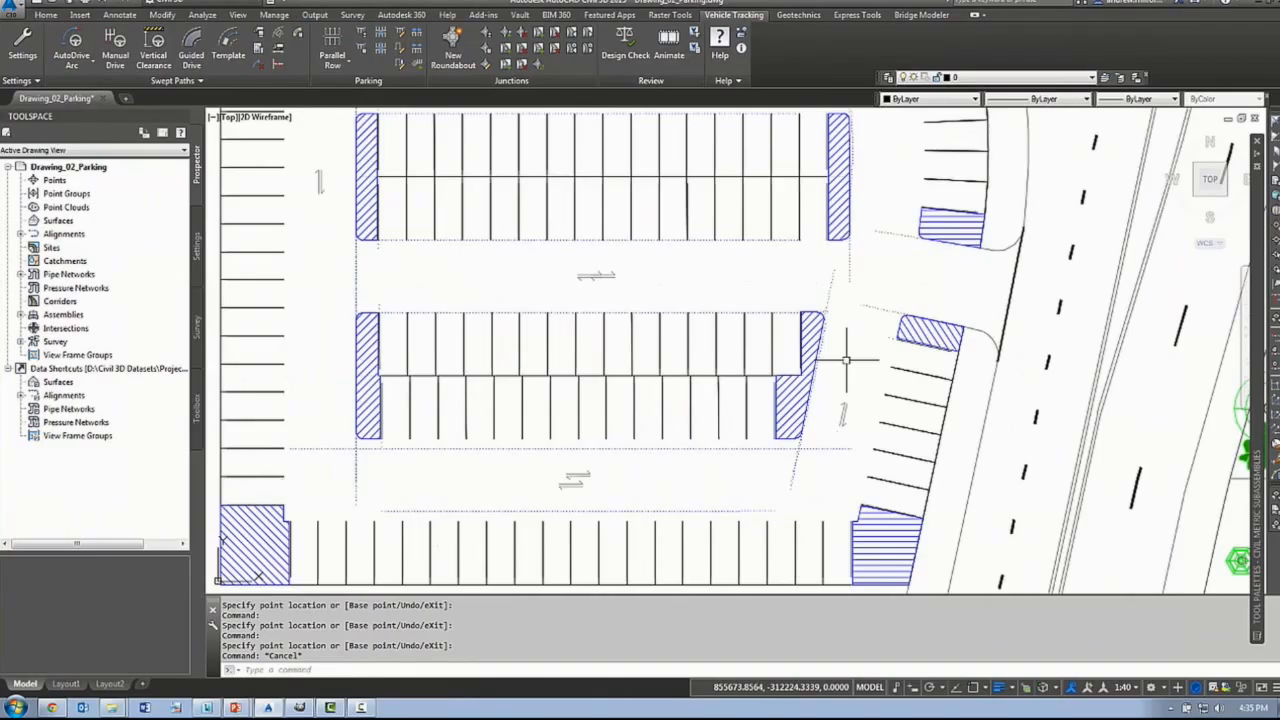
- Change the northern central row's bay alignment to the second pattern, lining up the bay lines on both sides
scroll(847, 360, down, 2)
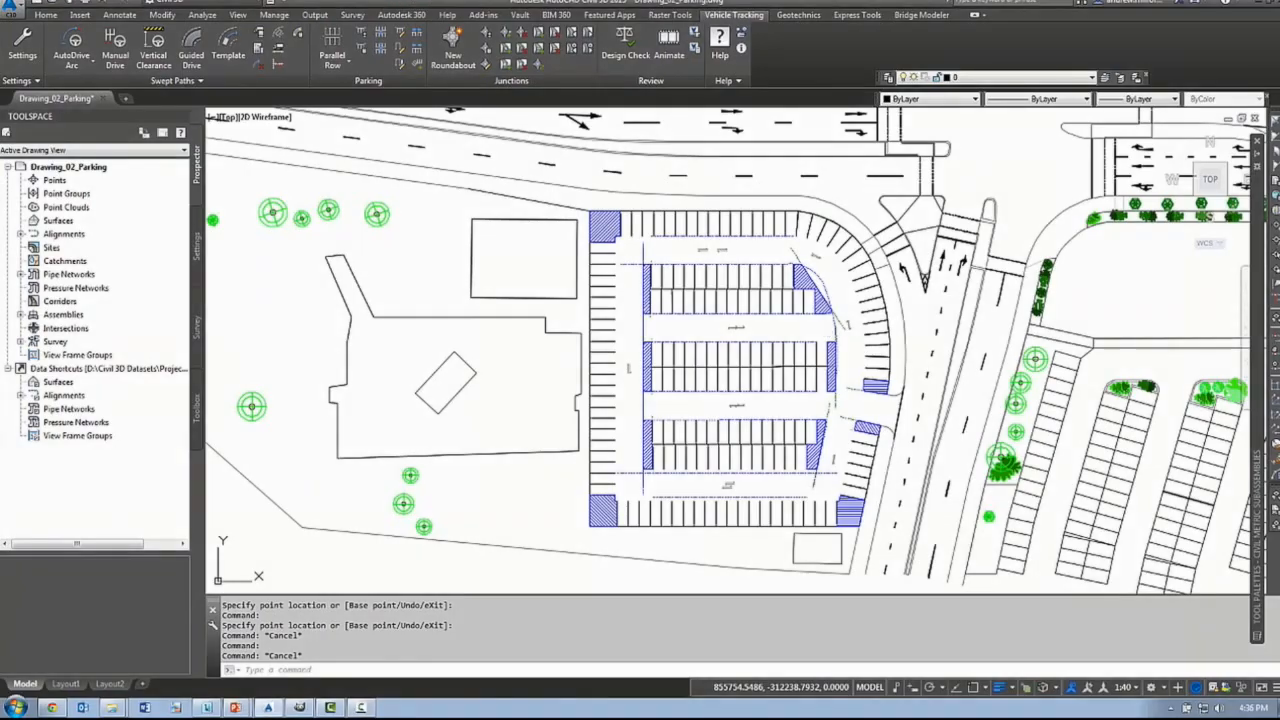
scroll(658, 278, up, 3)
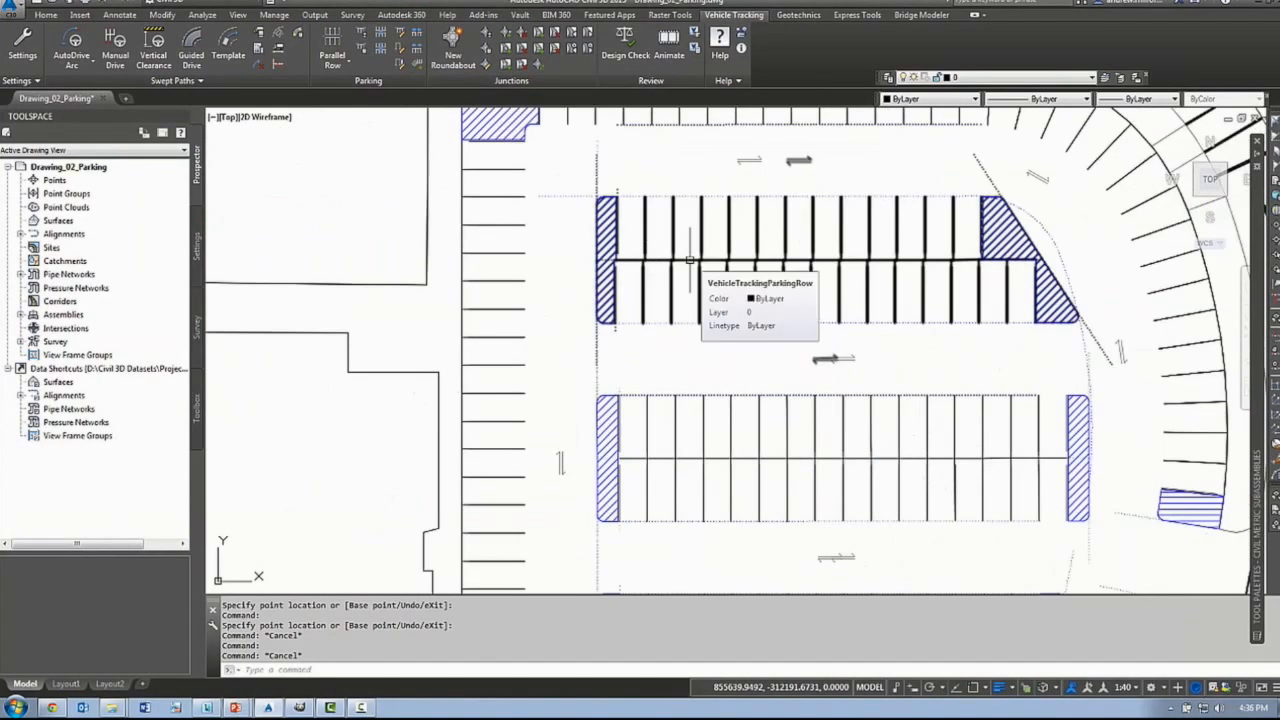
scroll(658, 278, up, 3)
scroll(640, 238, up, 2)
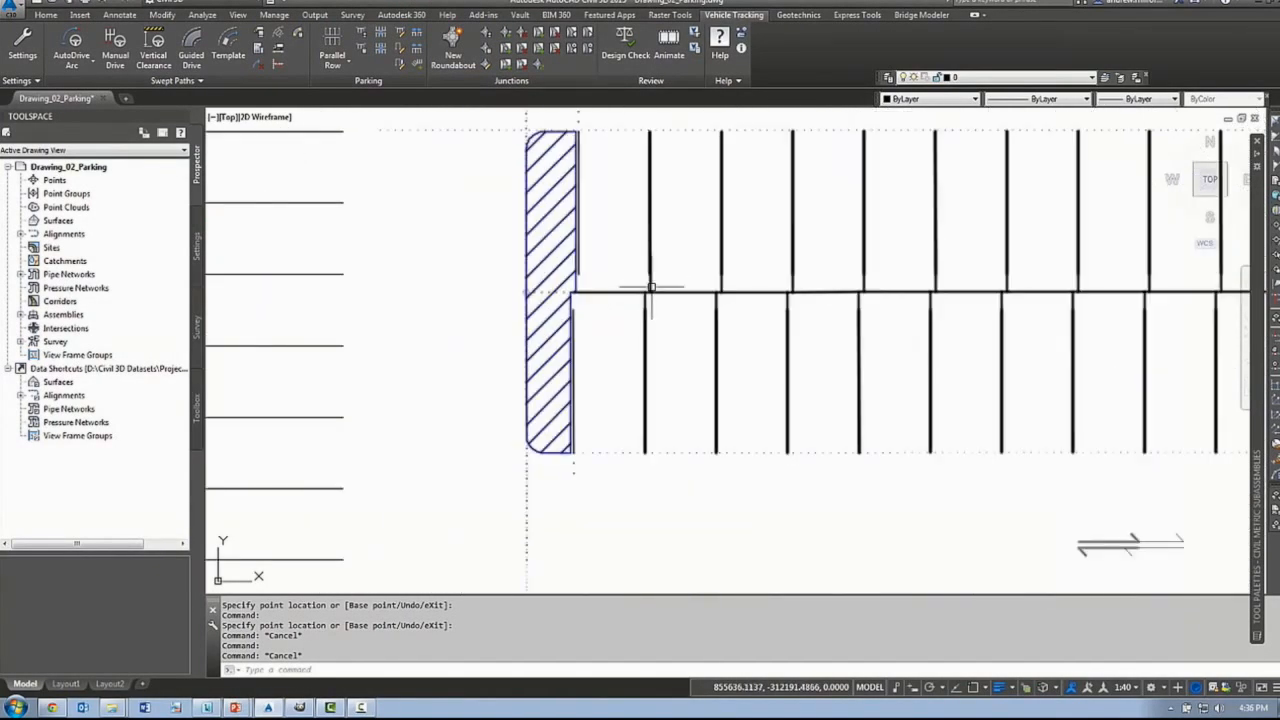
click(651, 288)
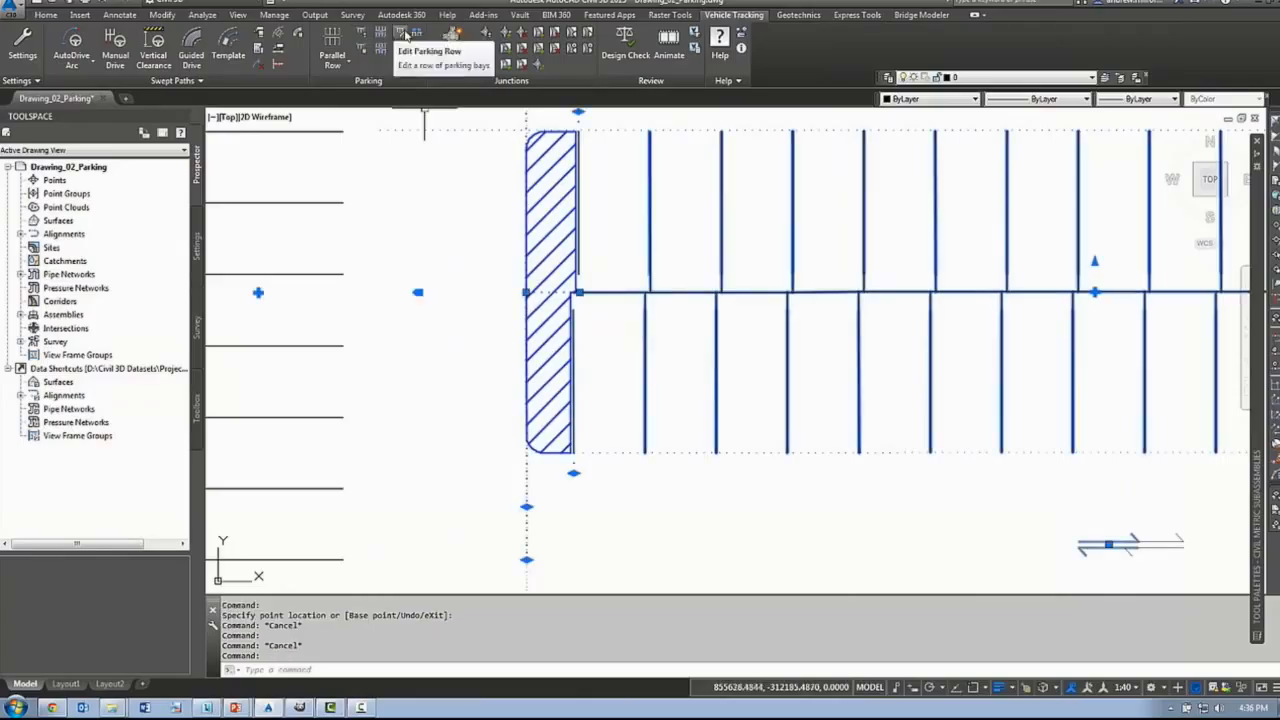
click(402, 34)
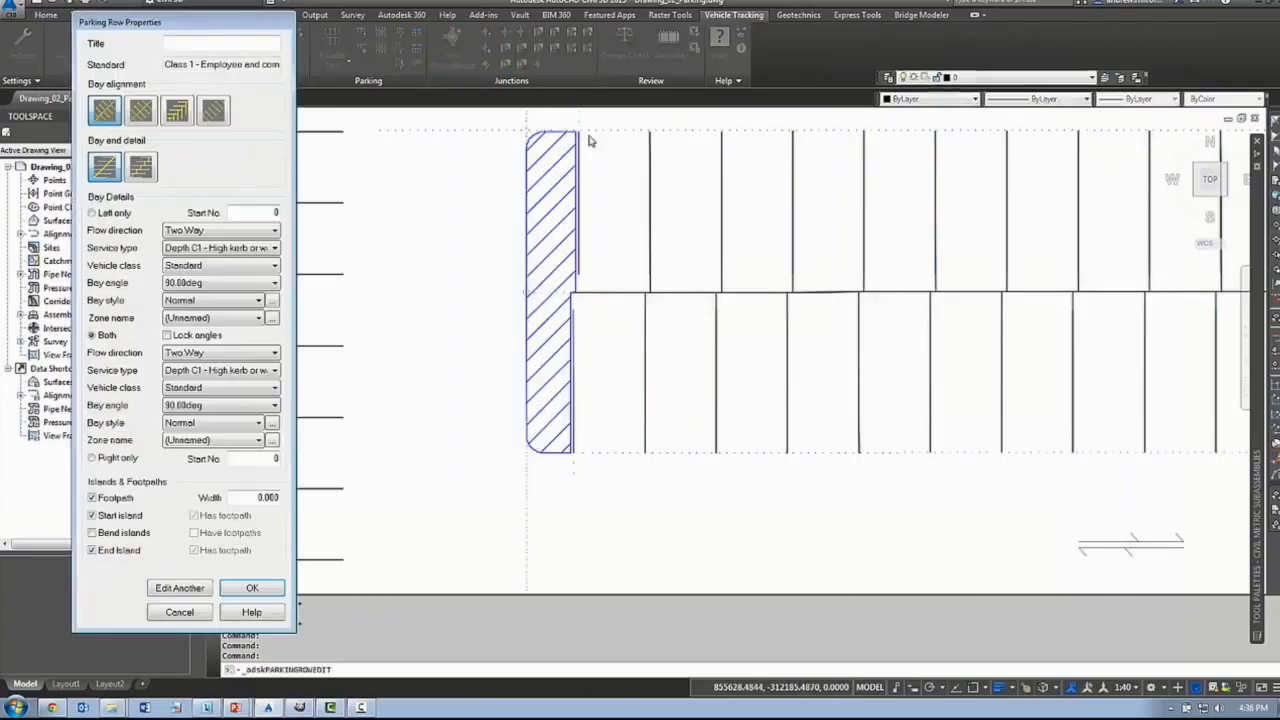
click(252, 588)
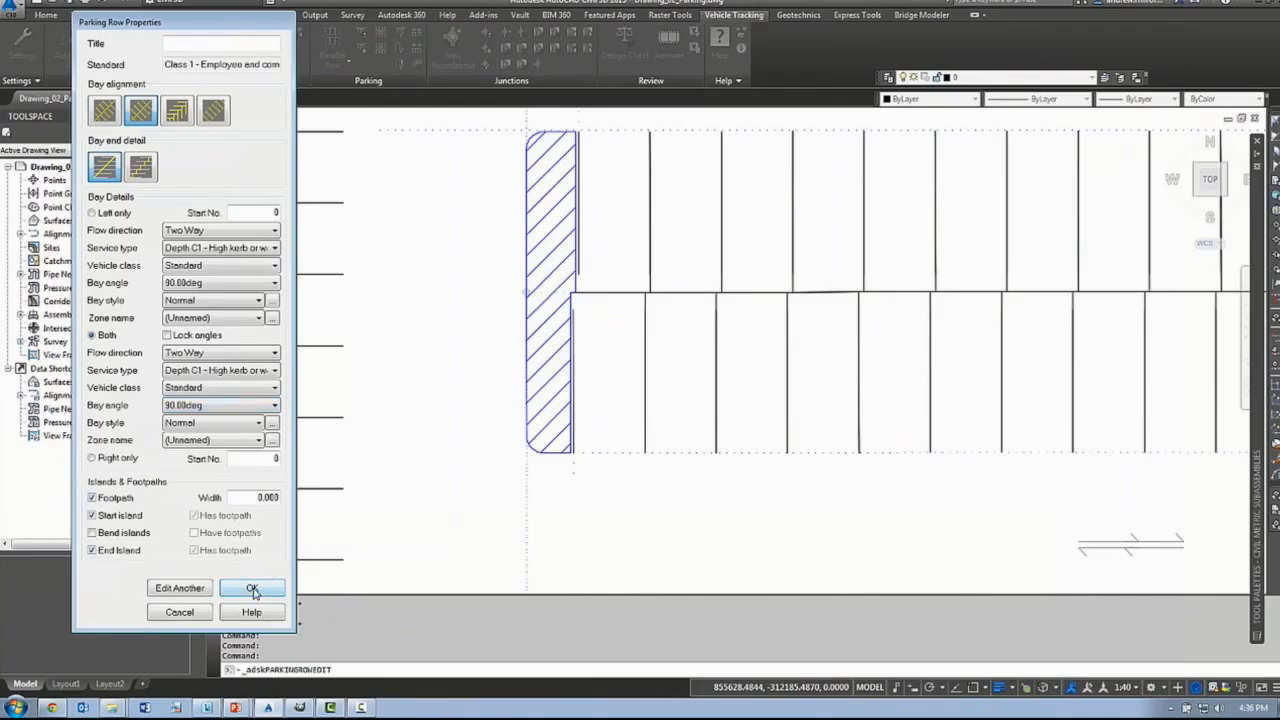
key(Escape)
scroll(677, 368, down, 5)
scroll(662, 345, up, 4)
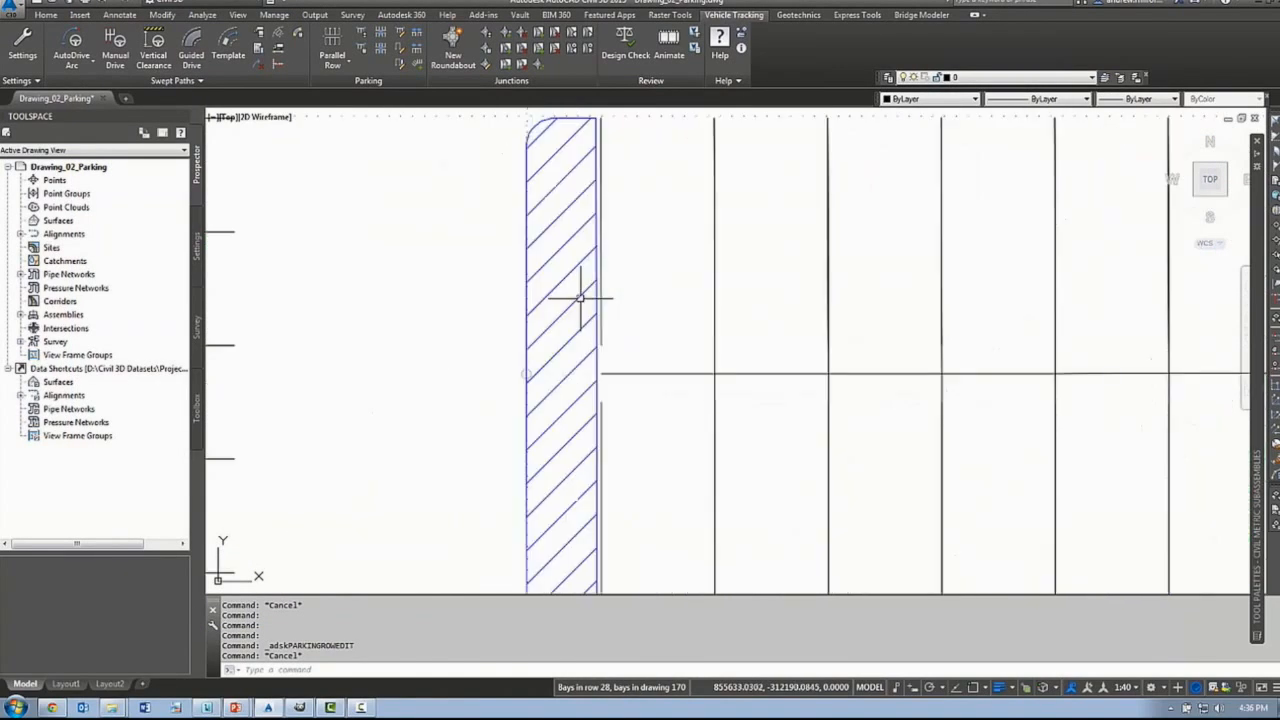
scroll(603, 277, down, 2)
scroll(603, 277, up, 2)
- Open the Class 1 - Employee and commuter parking standard from the Pool and examine its end island and bend island settings
click(603, 277)
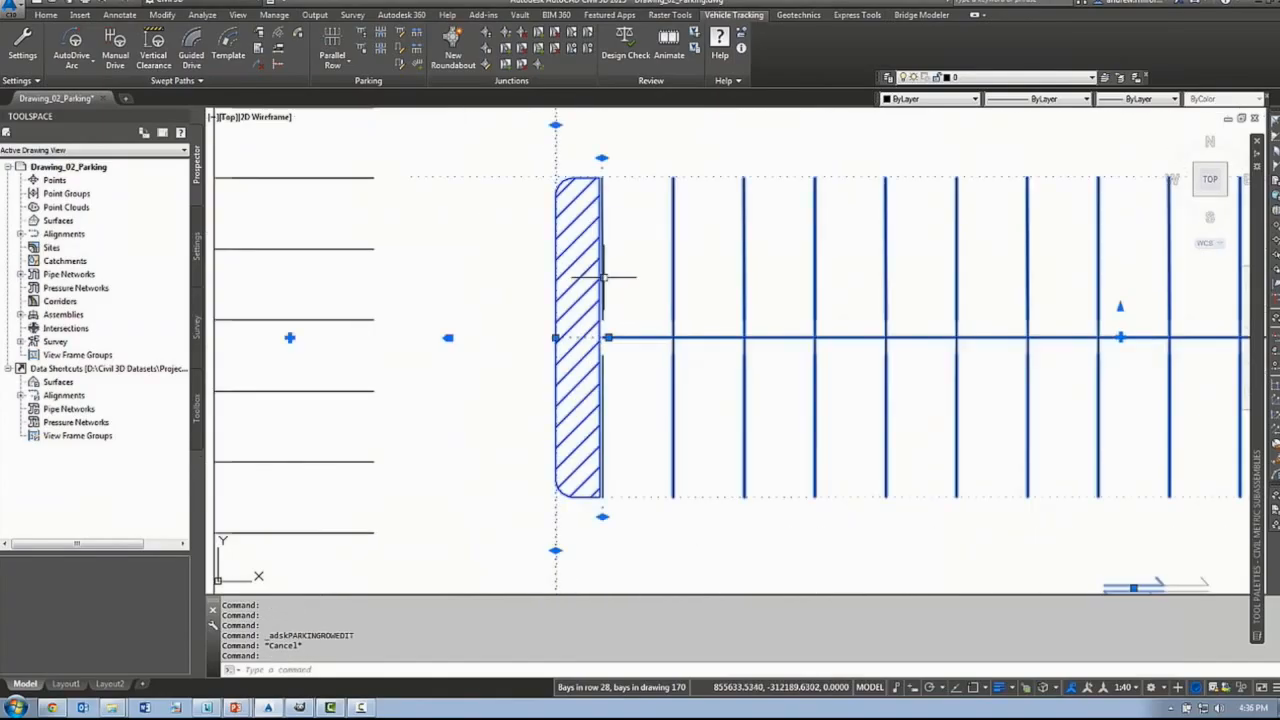
click(361, 33)
click(462, 410)
right_click(527, 422)
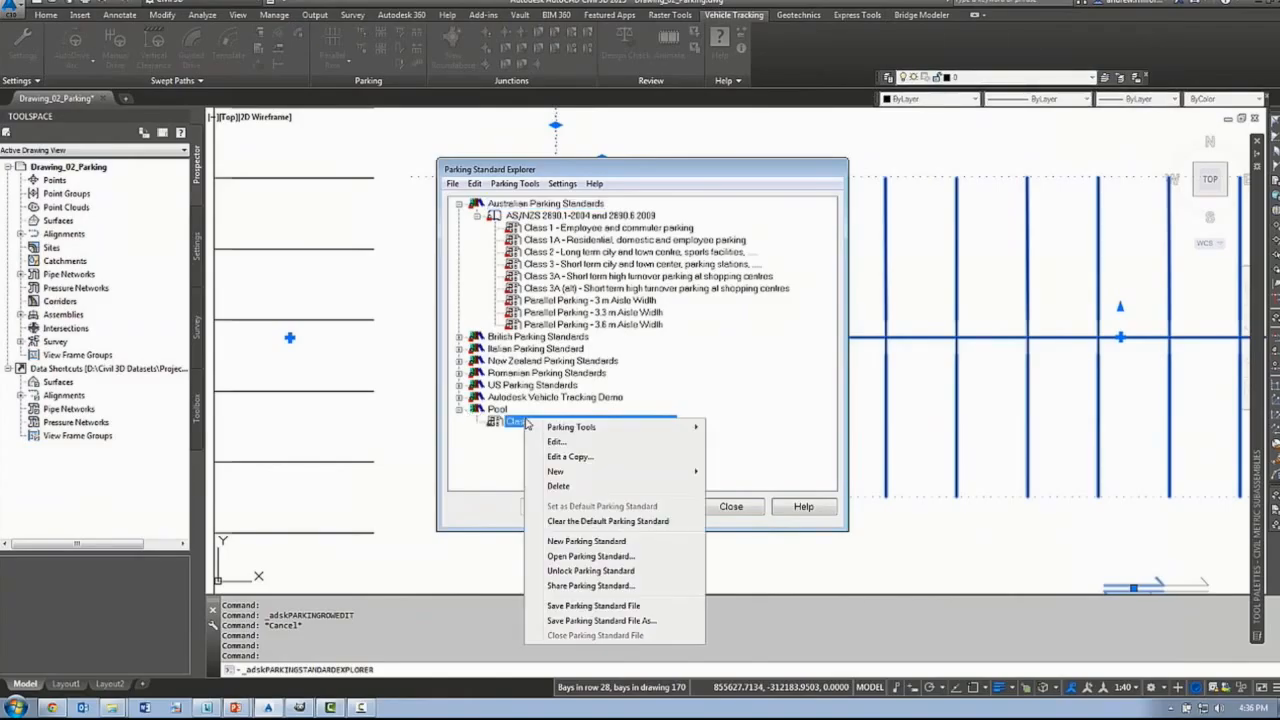
click(556, 443)
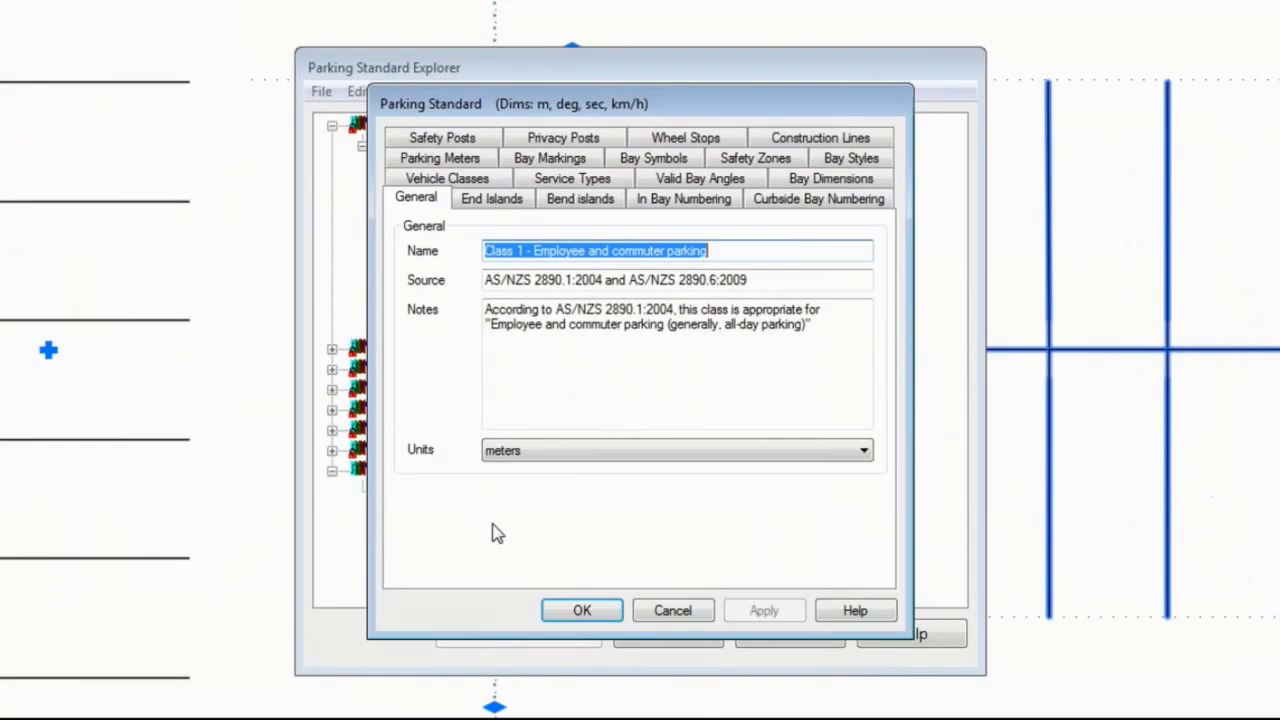
click(491, 198)
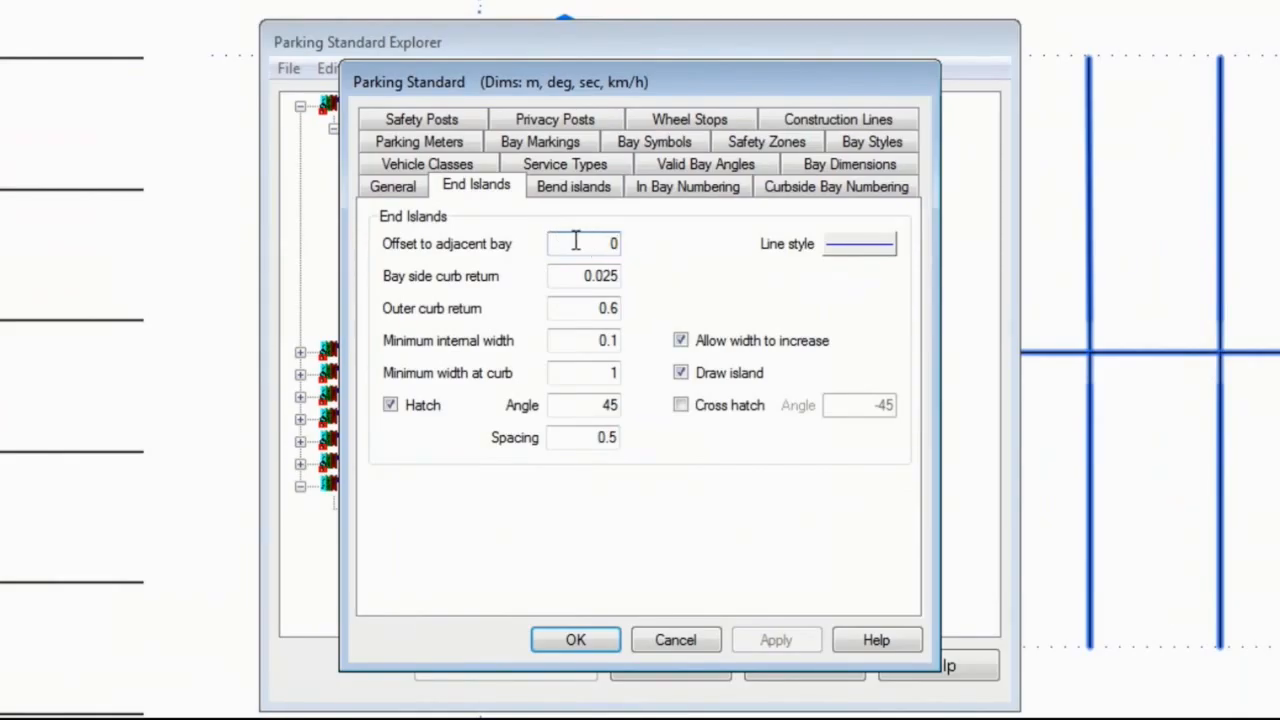
click(566, 372)
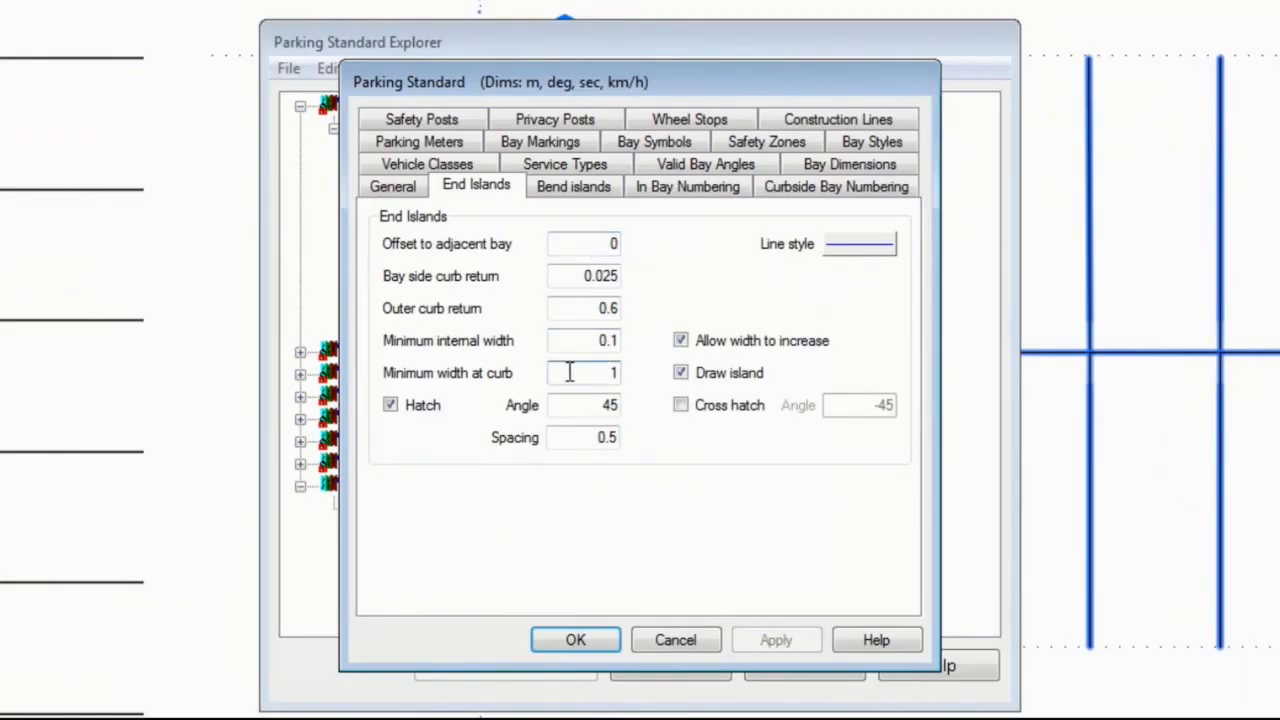
click(568, 188)
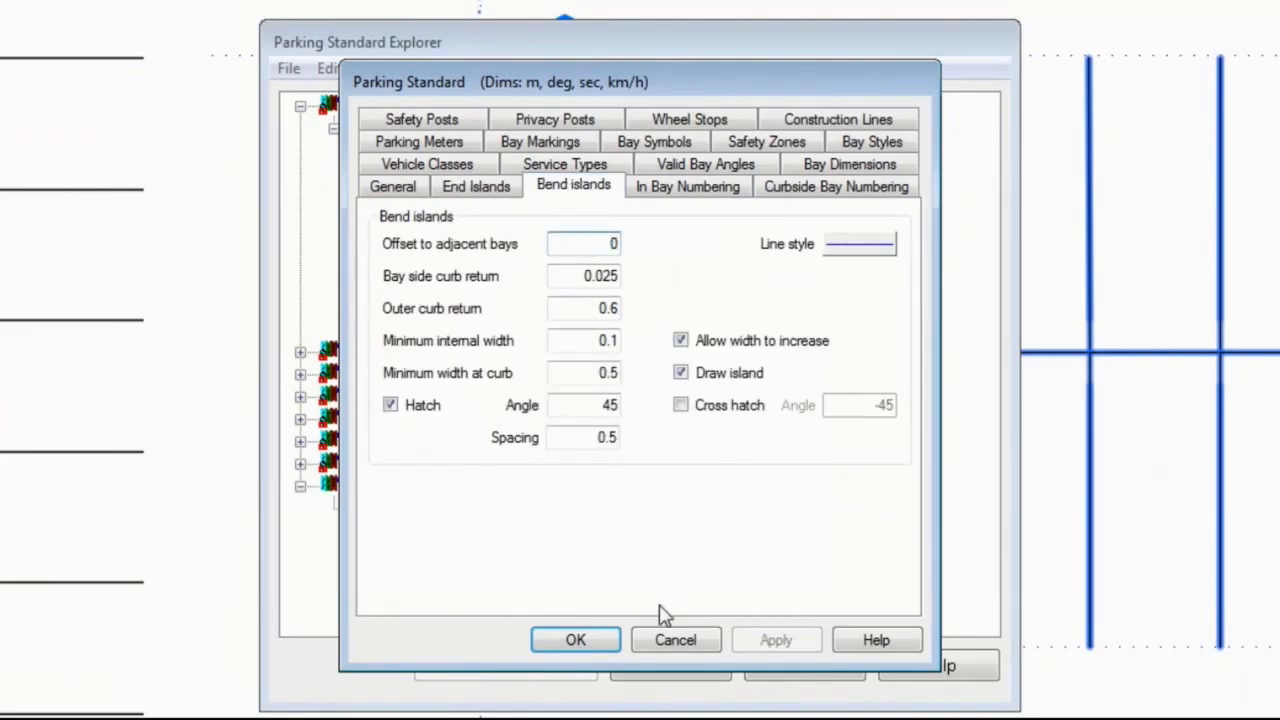
click(610, 648)
click(612, 655)
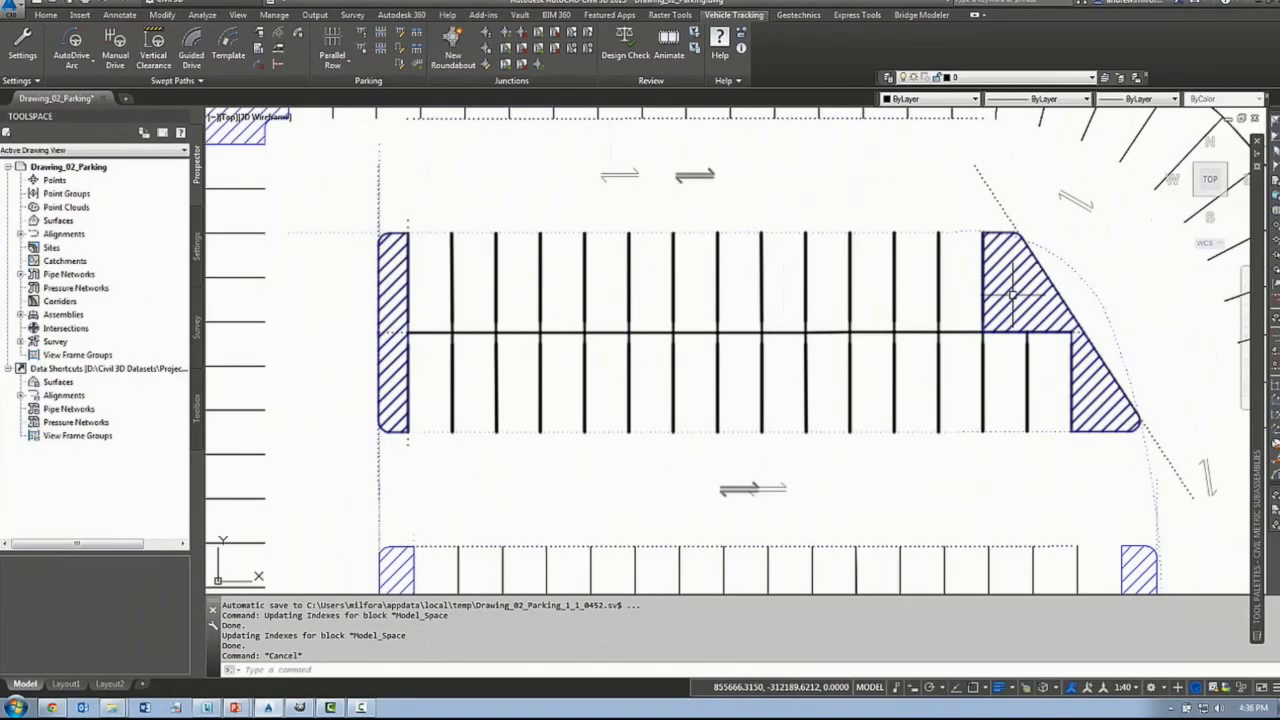
- Change the southernmost bay of the western perimeter row to the Disabled bay type
scroll(1012, 293, down, 3)
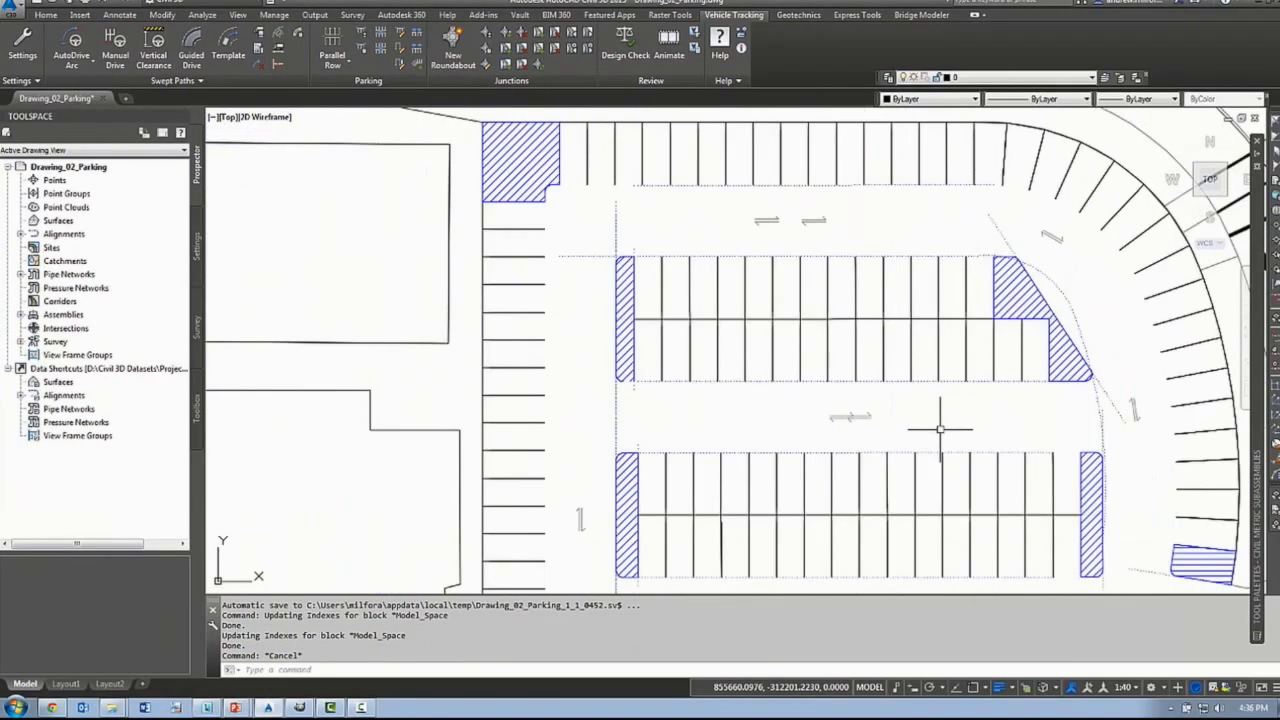
scroll(940, 430, down, 3)
scroll(733, 465, up, 3)
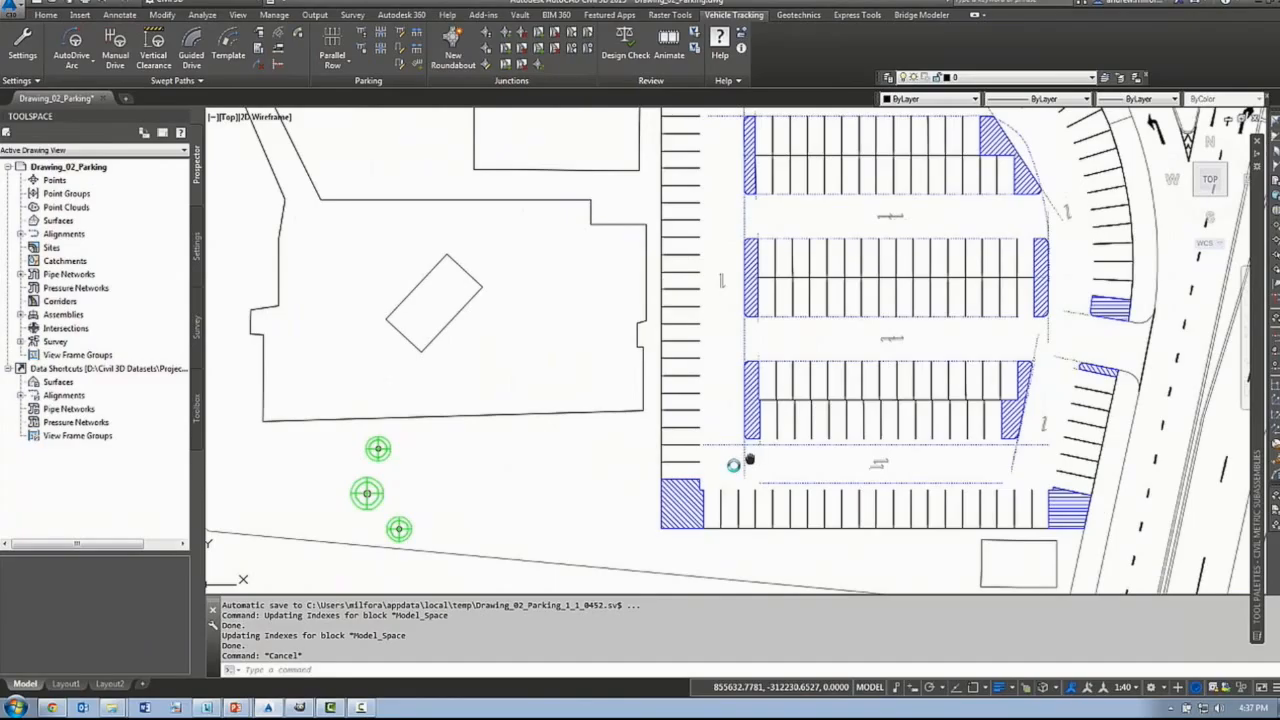
middle_drag(750, 459, 732, 468)
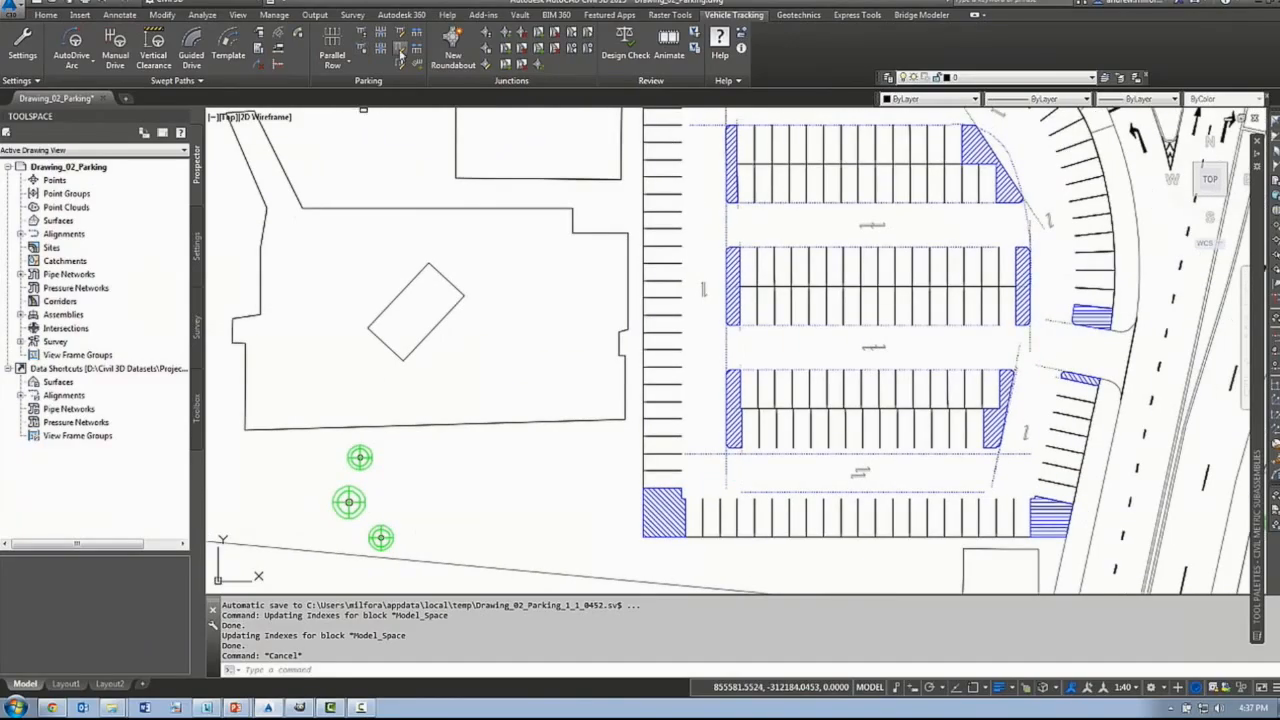
click(400, 52)
click(665, 464)
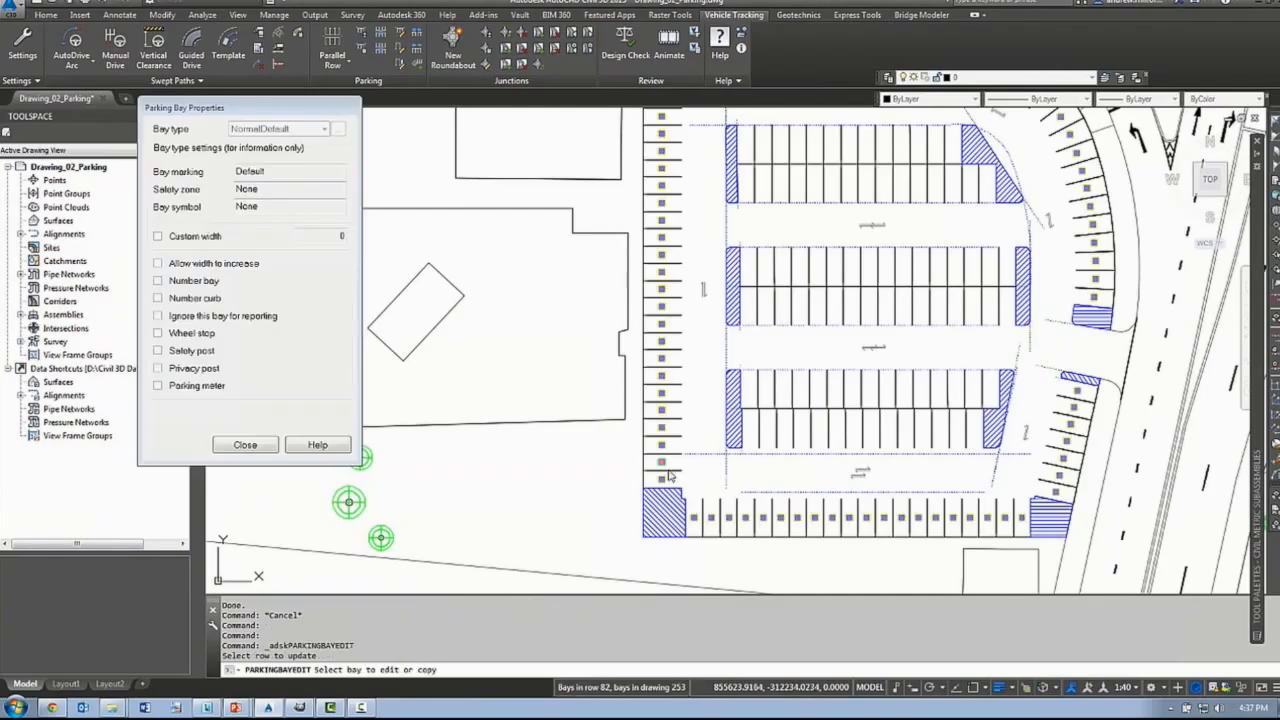
click(324, 128)
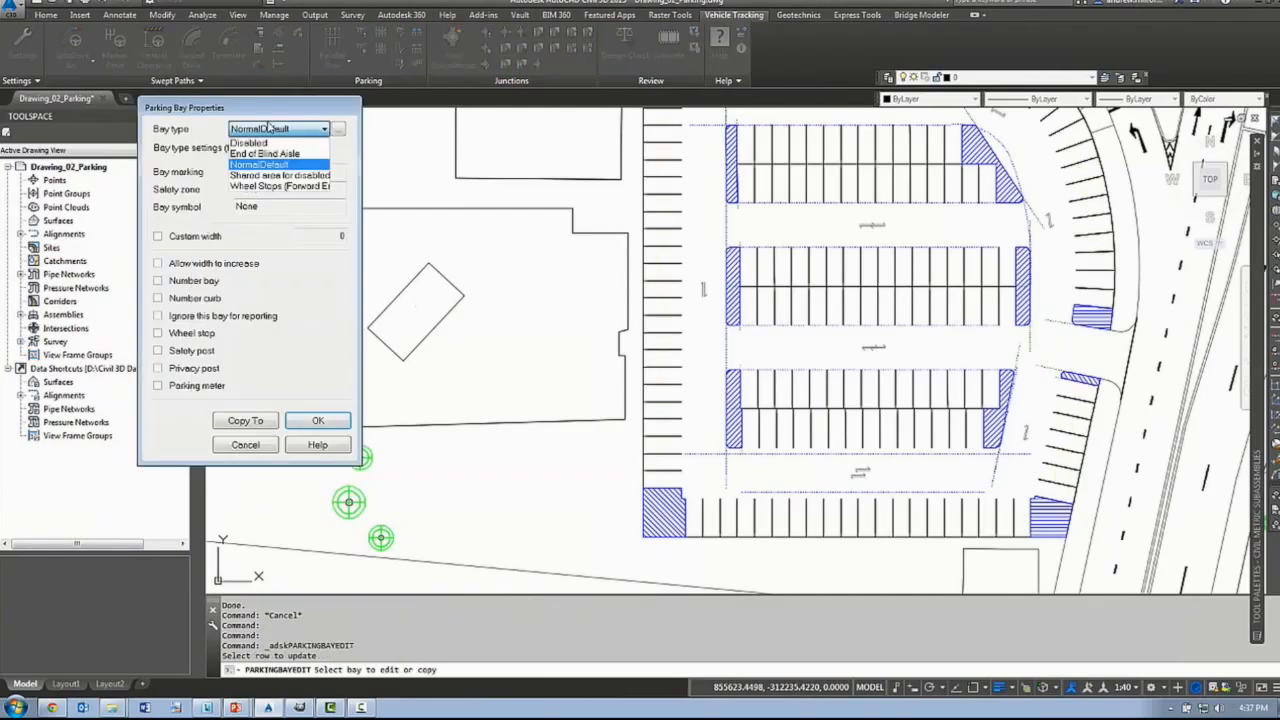
click(270, 165)
click(318, 420)
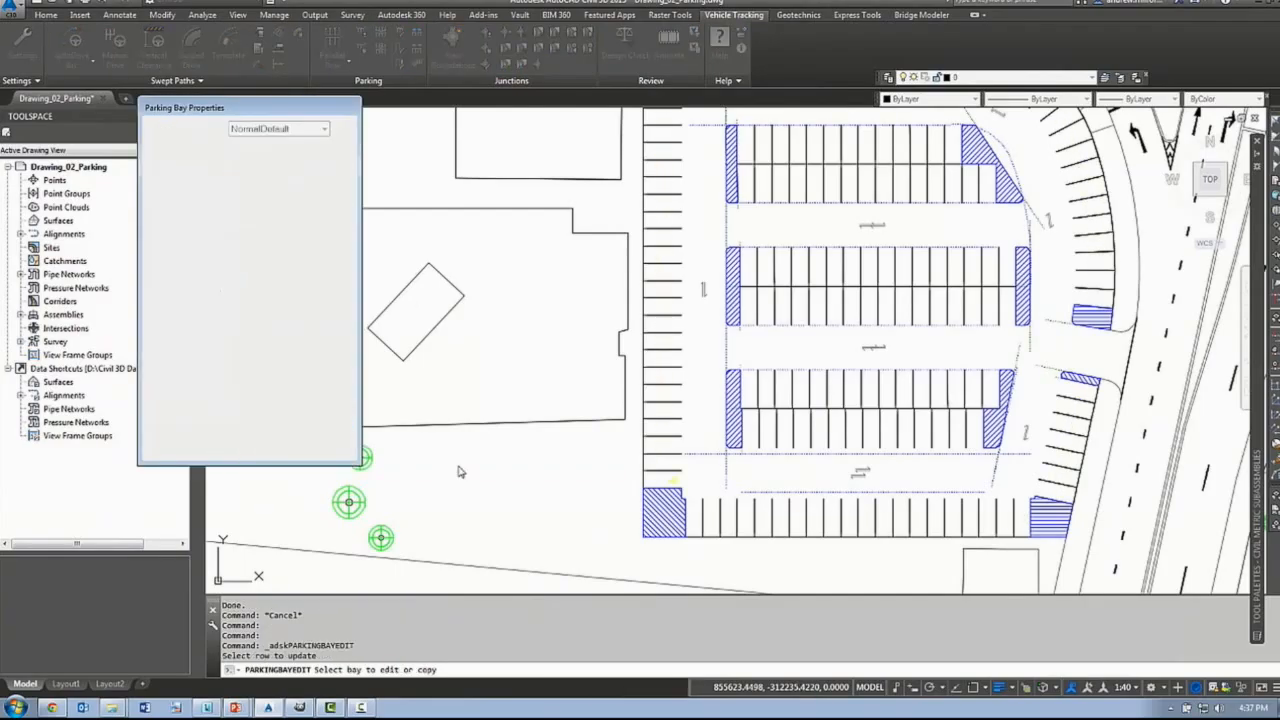
scroll(671, 488, up, 4)
- Open the Pool's Class 1 - Employee and commuter parking standard and examine its safety zones, Disabled bay style and bay markings
click(684, 469)
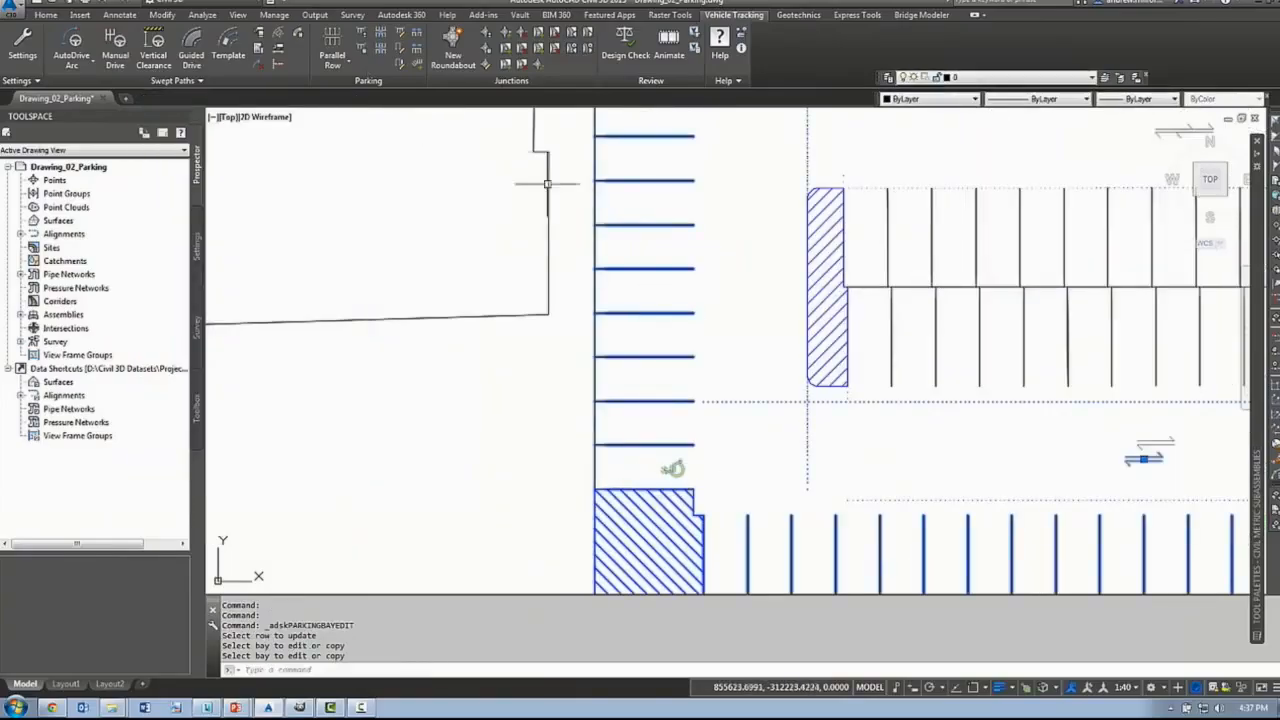
click(417, 64)
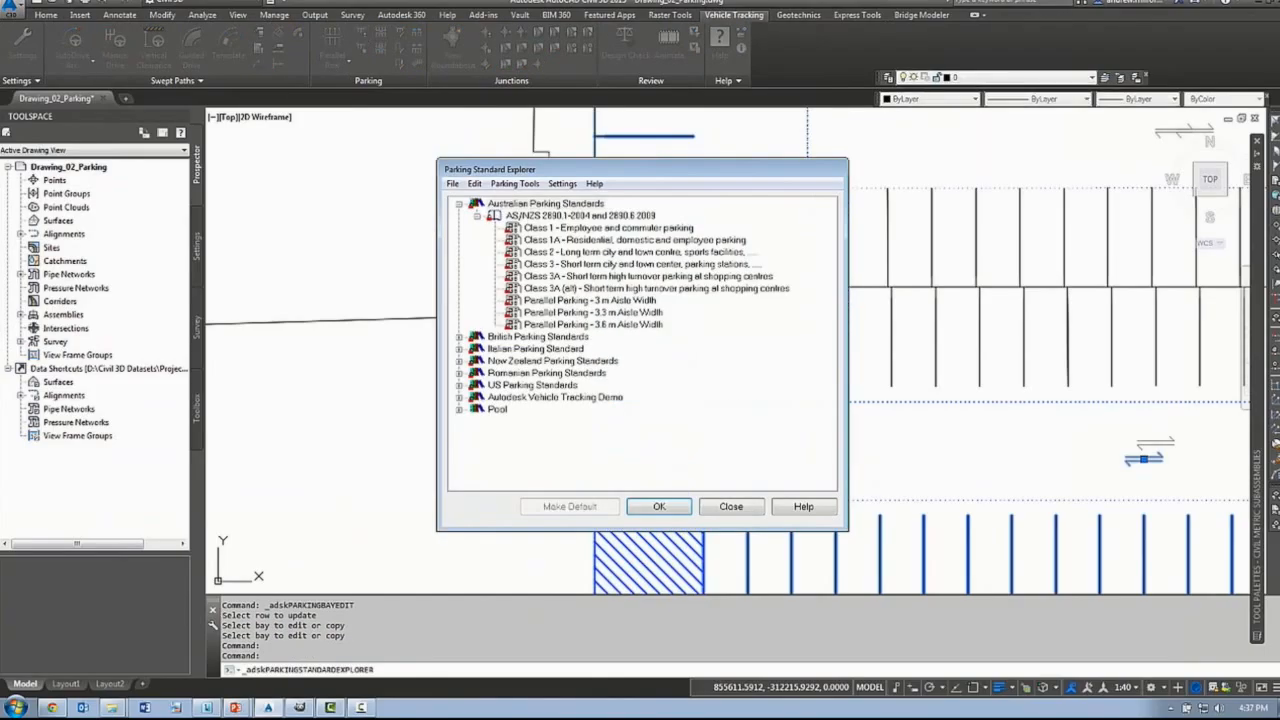
right_click(540, 421)
click(585, 440)
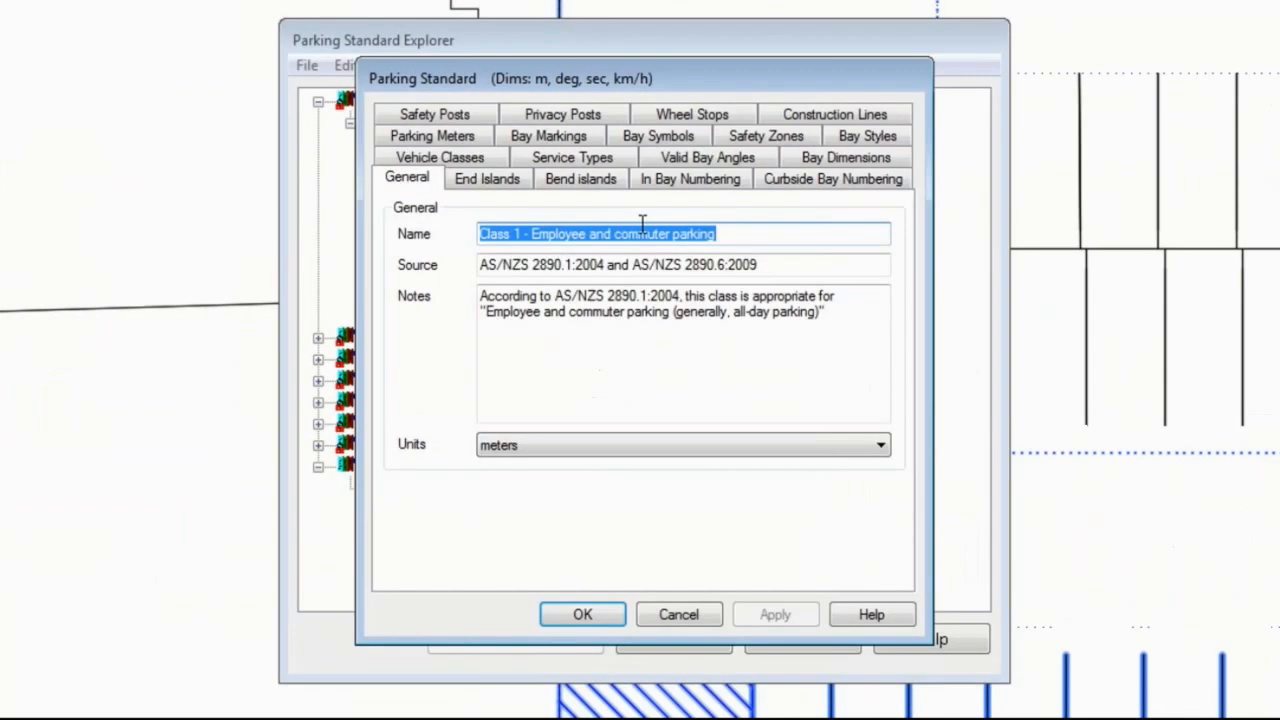
click(865, 136)
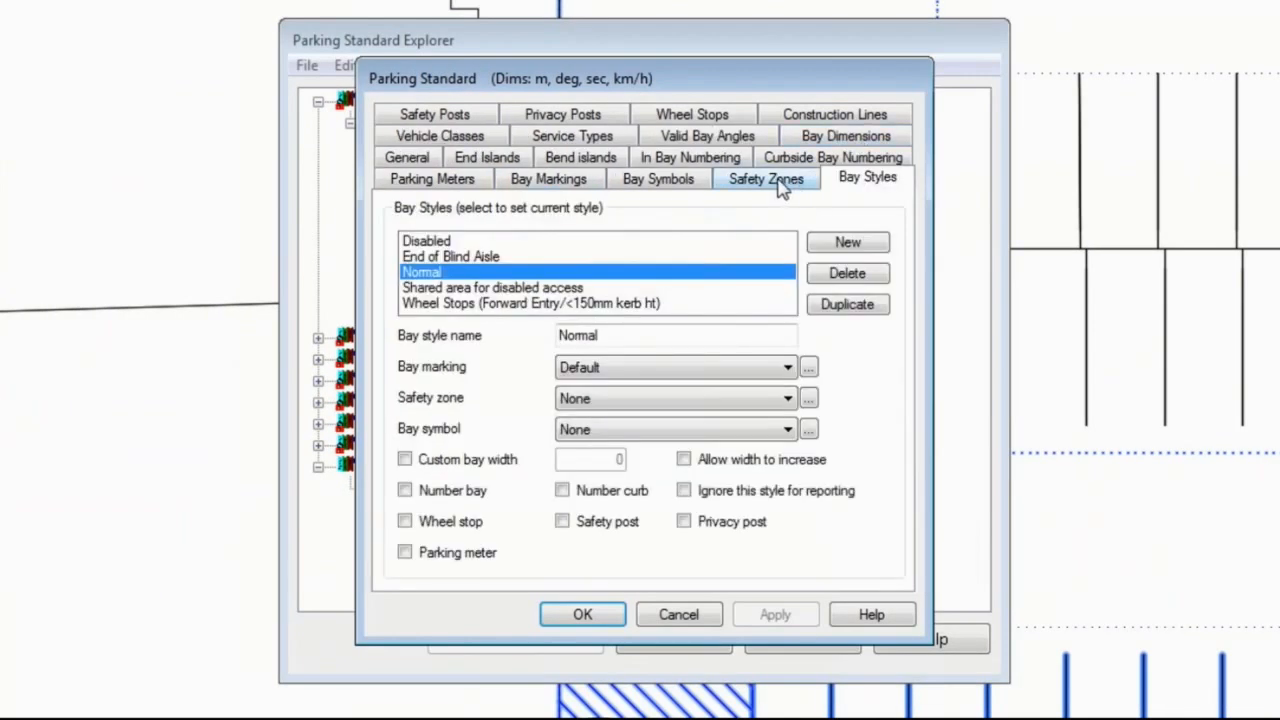
click(781, 190)
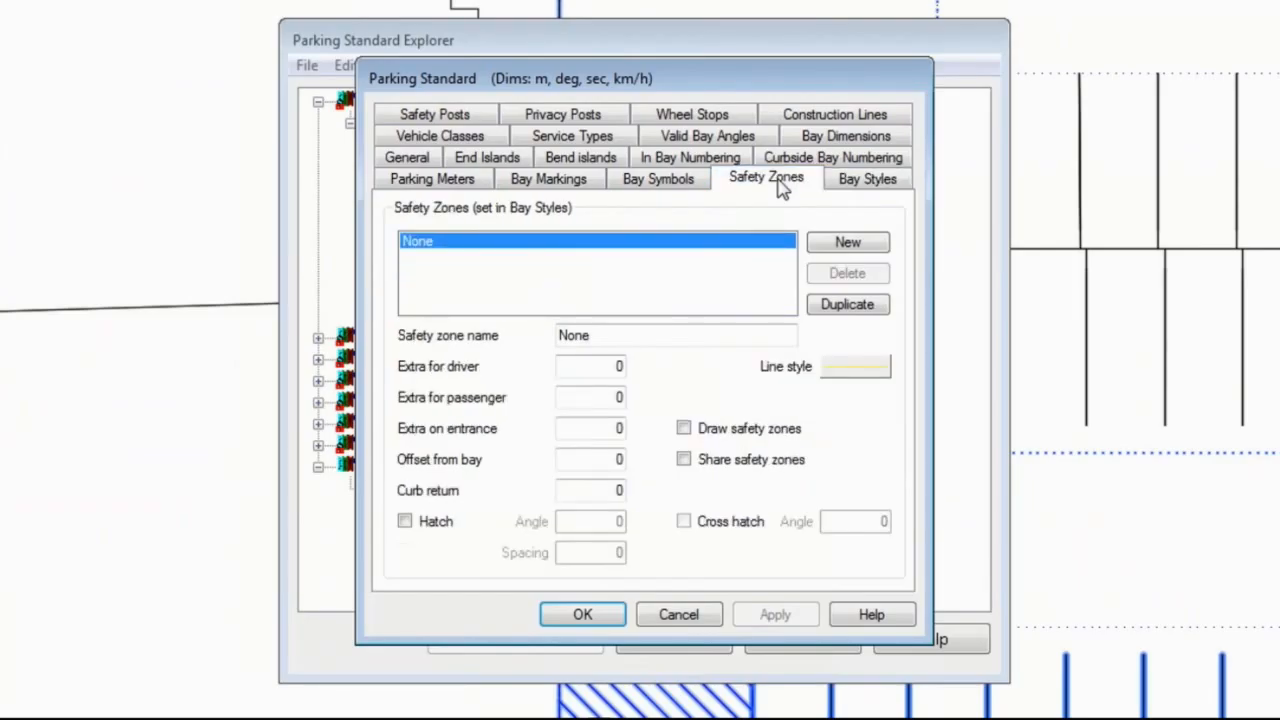
click(908, 188)
click(456, 243)
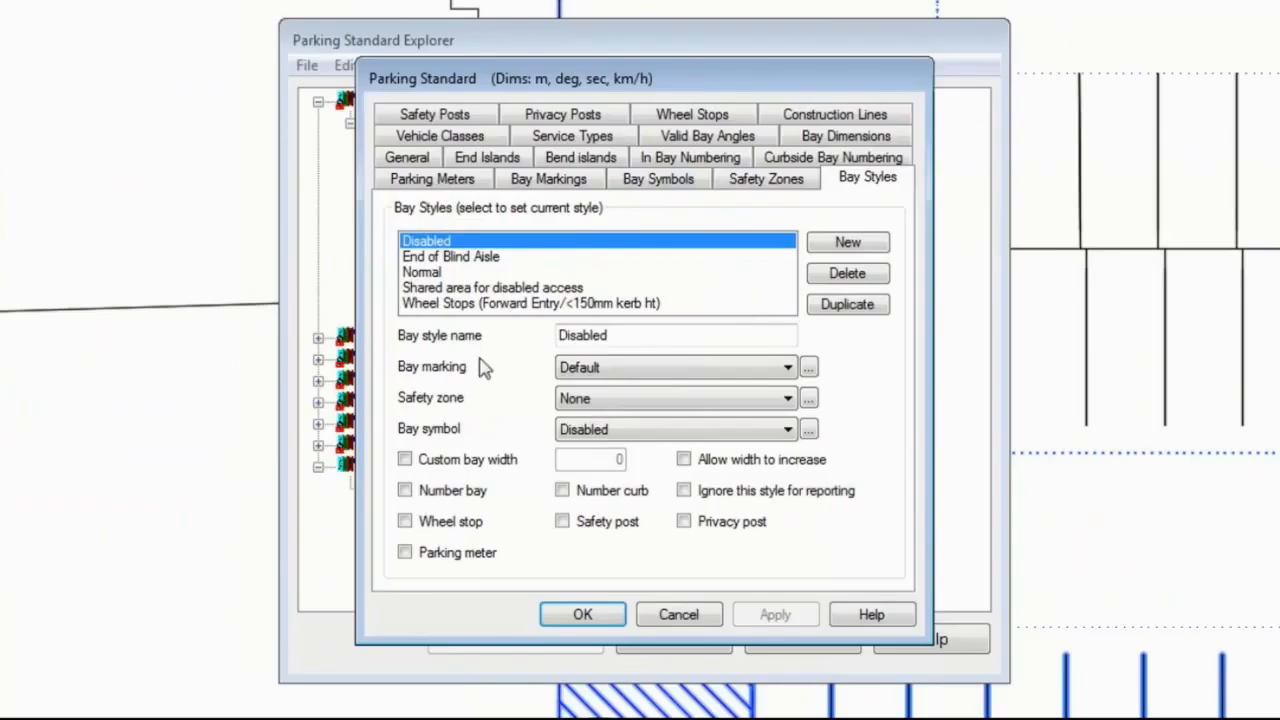
click(535, 188)
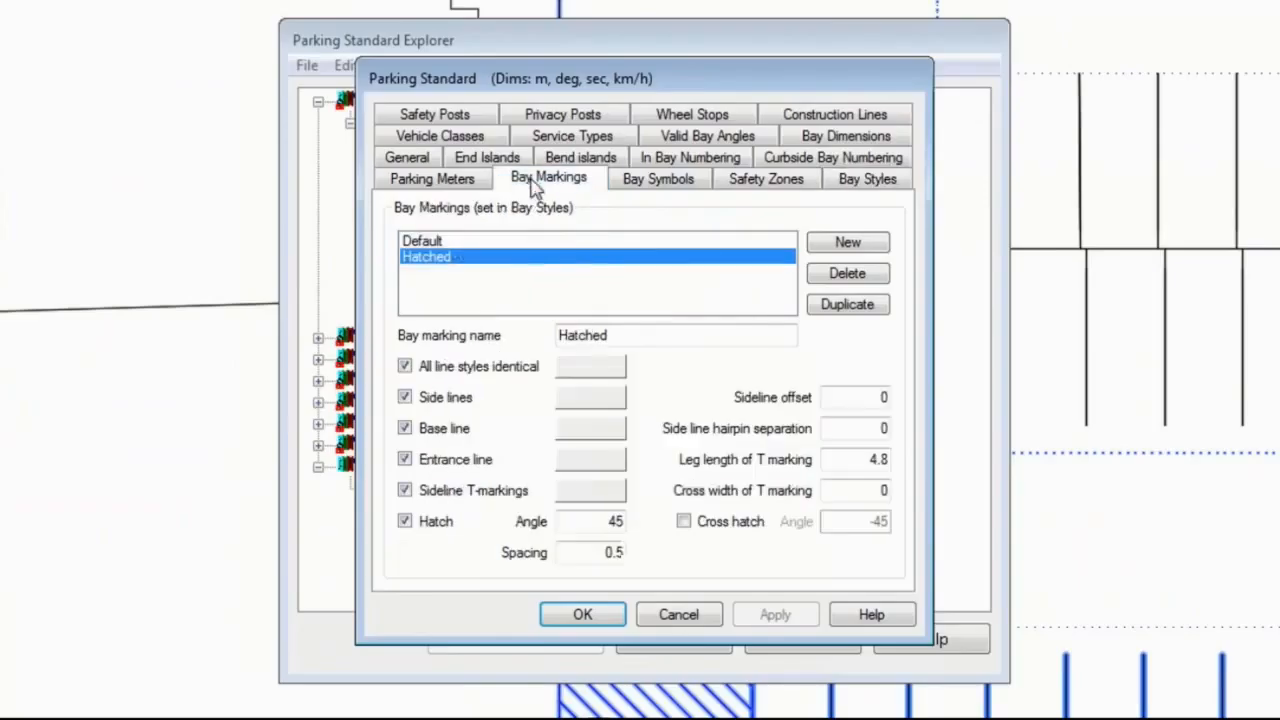
- Set the Disabled bay symbol's line colour to Pen 7 in the parking standard and save the standard
click(692, 186)
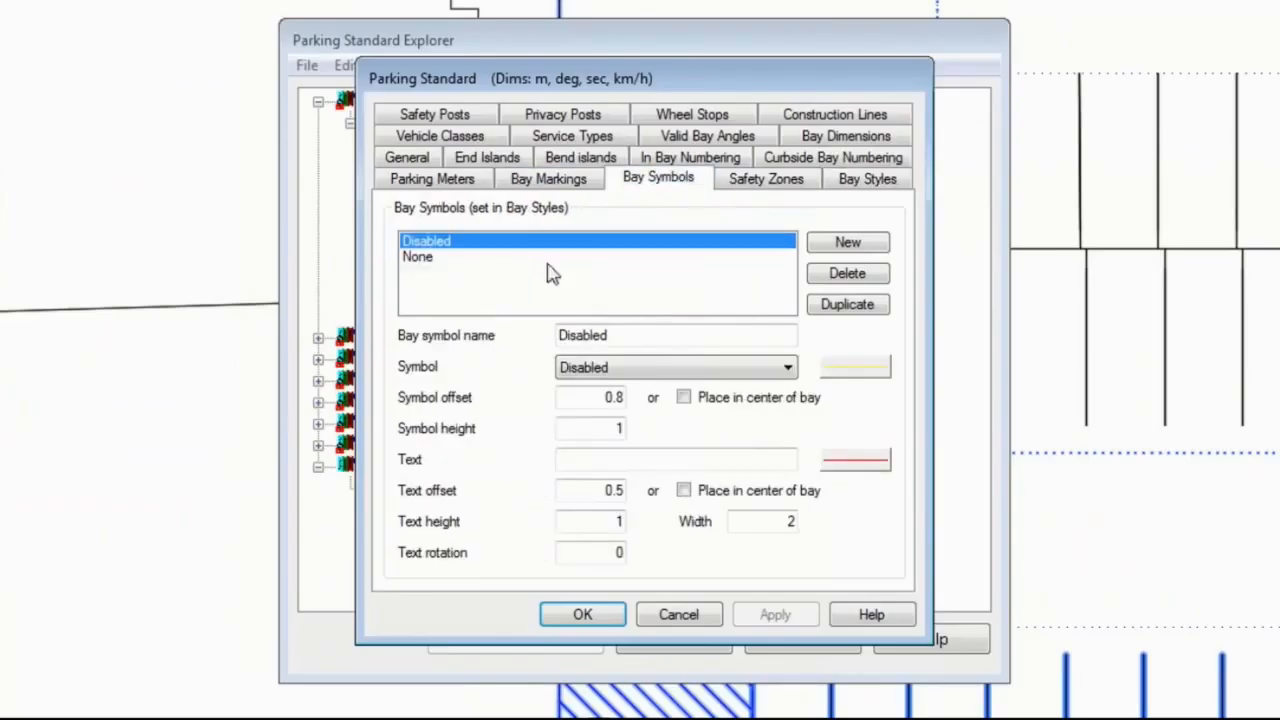
click(856, 370)
click(815, 317)
click(680, 443)
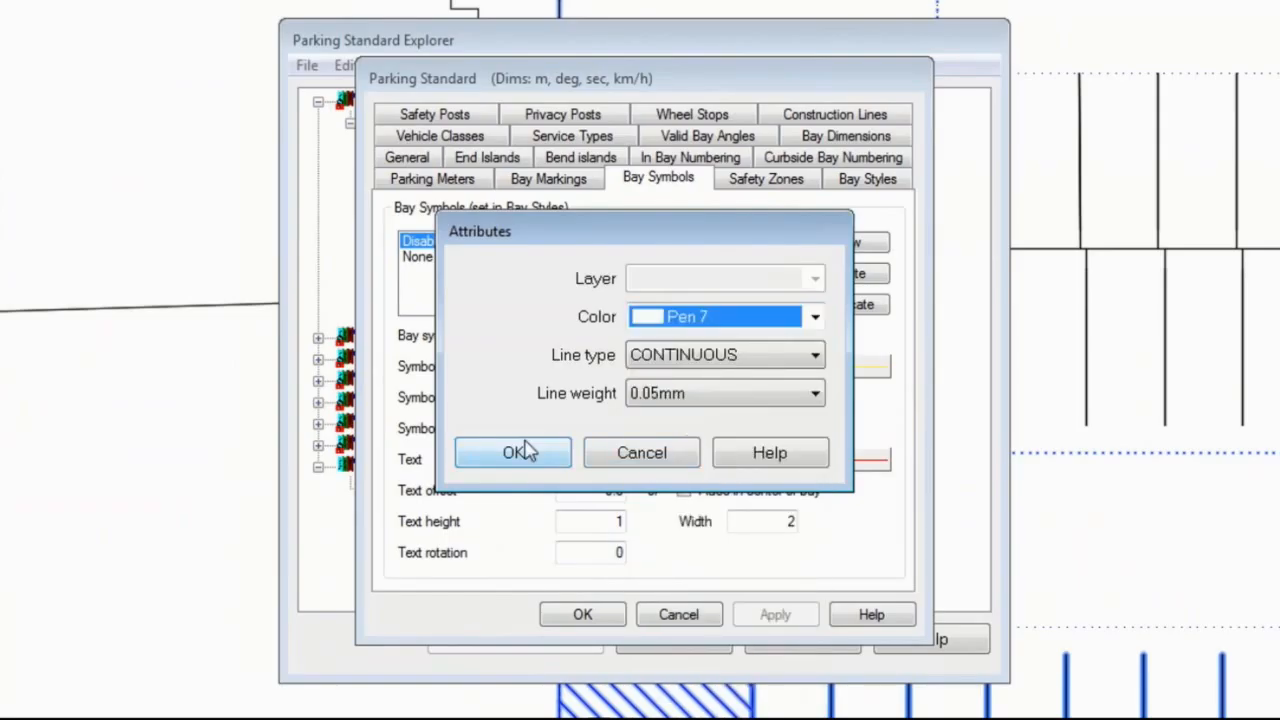
click(520, 452)
click(582, 614)
click(668, 640)
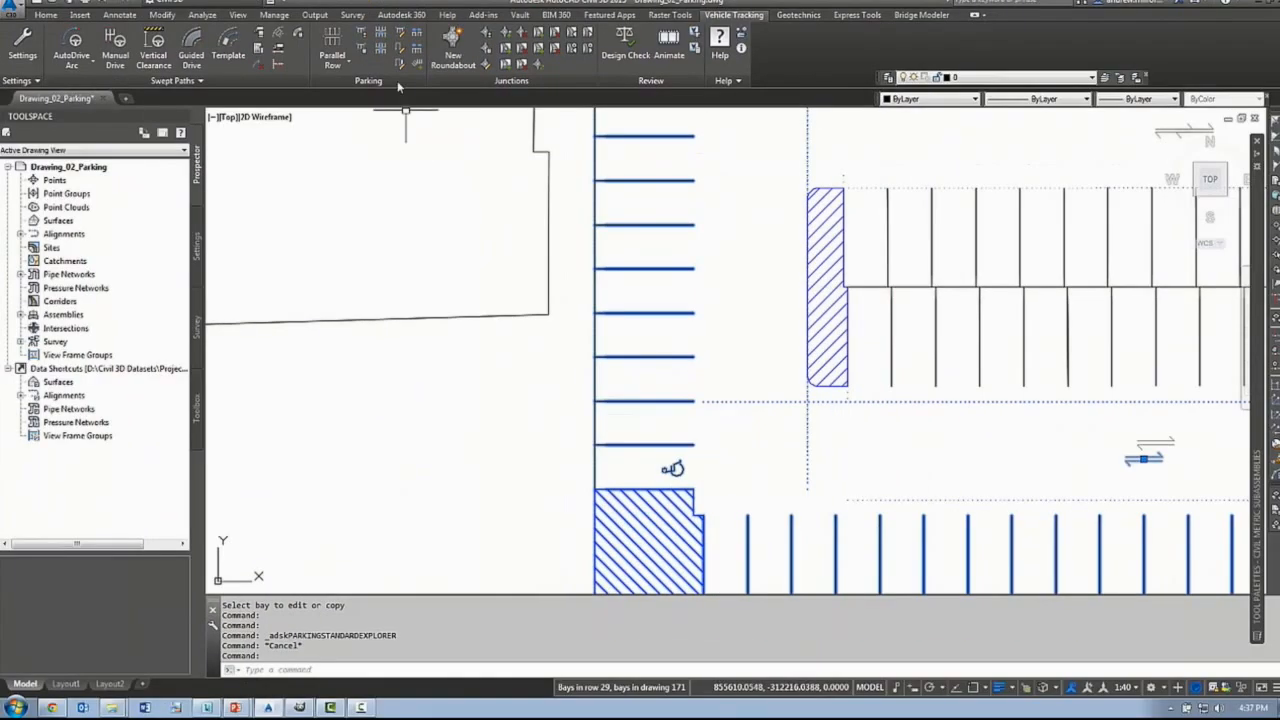
- Copy the Disabled bay's properties to the next five bays north of it in the western perimeter row
click(399, 48)
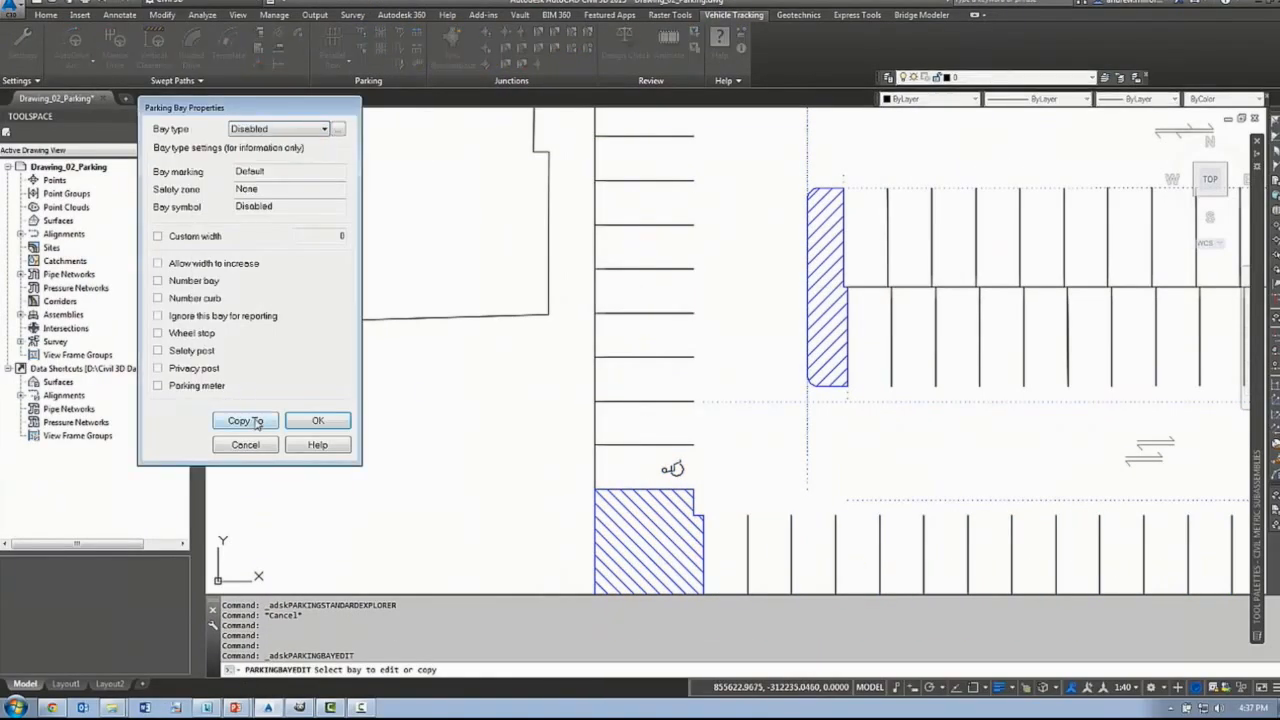
click(245, 421)
click(648, 423)
click(648, 380)
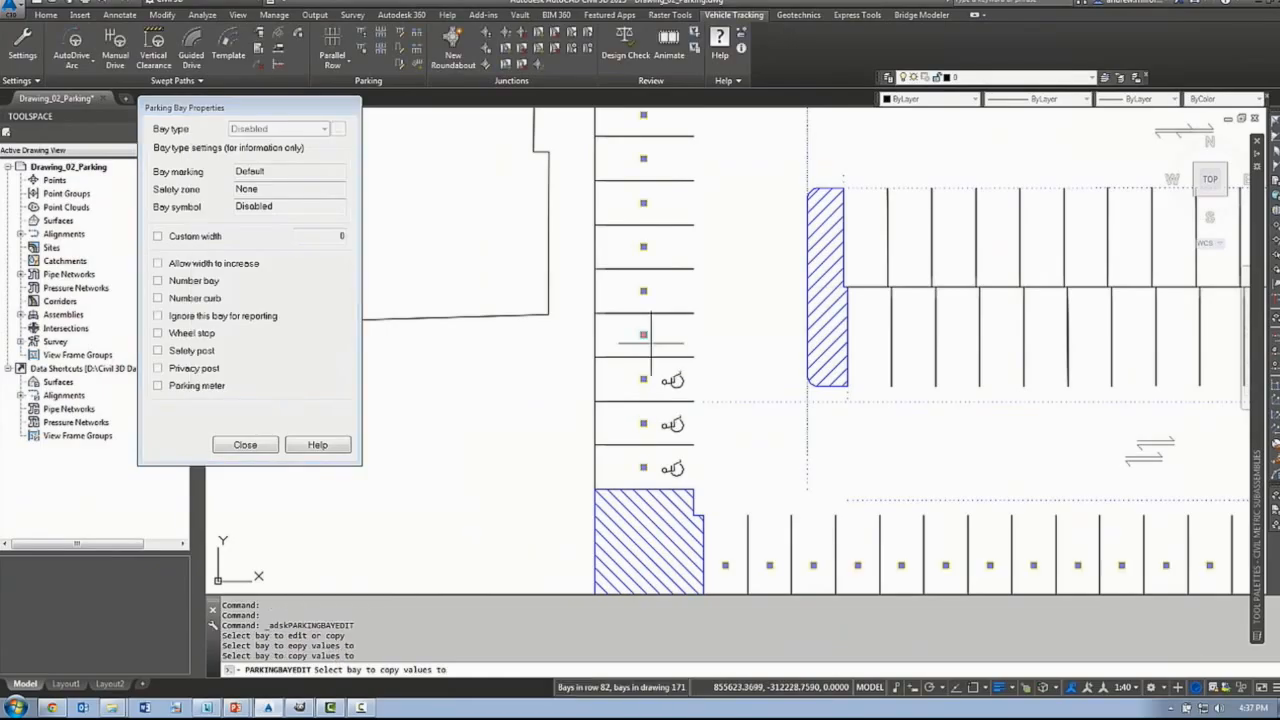
click(648, 336)
click(648, 291)
click(648, 247)
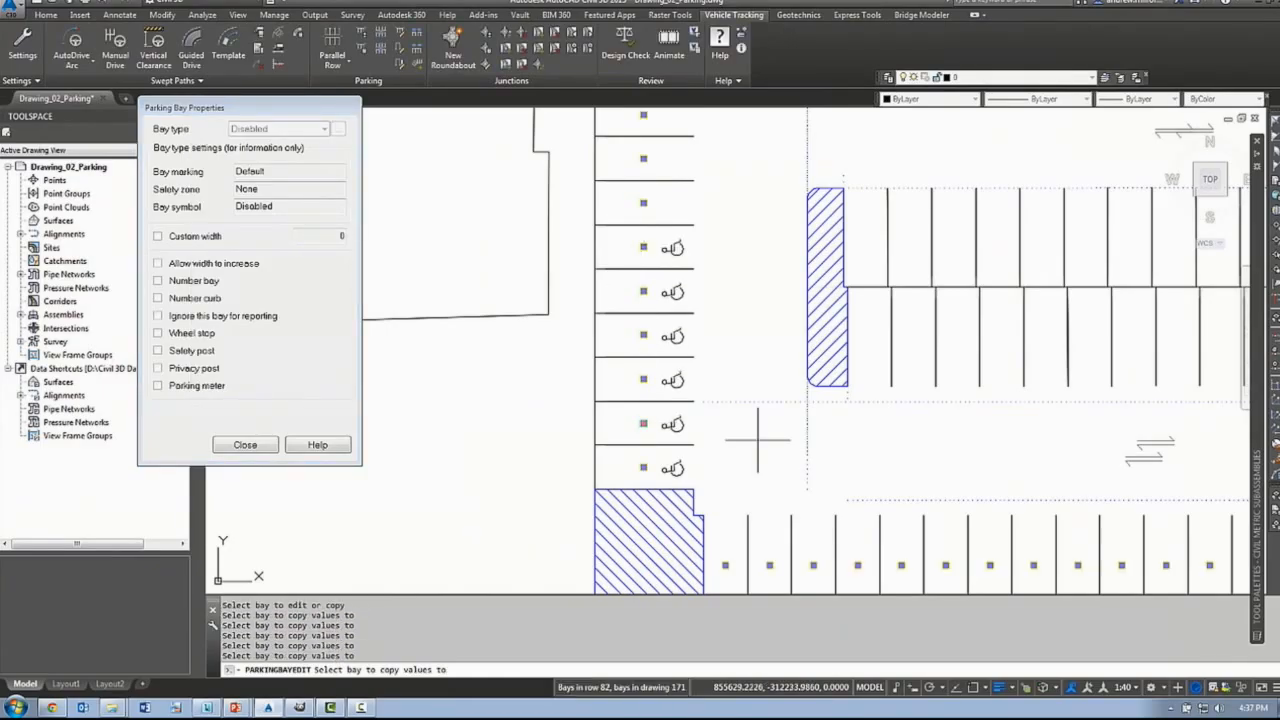
- Copy the Disabled bay properties to the five westernmost bays of the southern perimeter row and finish copying
middle_drag(757, 438, 728, 326)
click(697, 446)
click(741, 446)
click(785, 450)
click(829, 456)
click(873, 477)
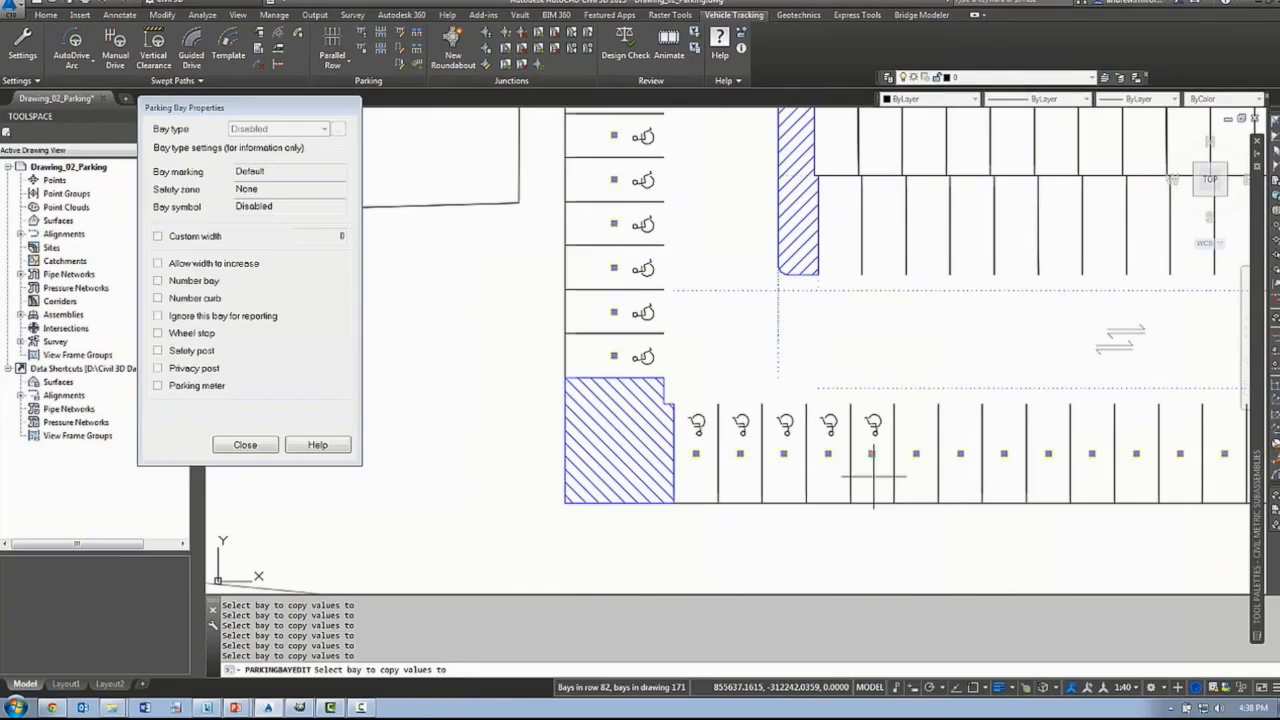
key(Escape)
scroll(770, 383, down, 2)
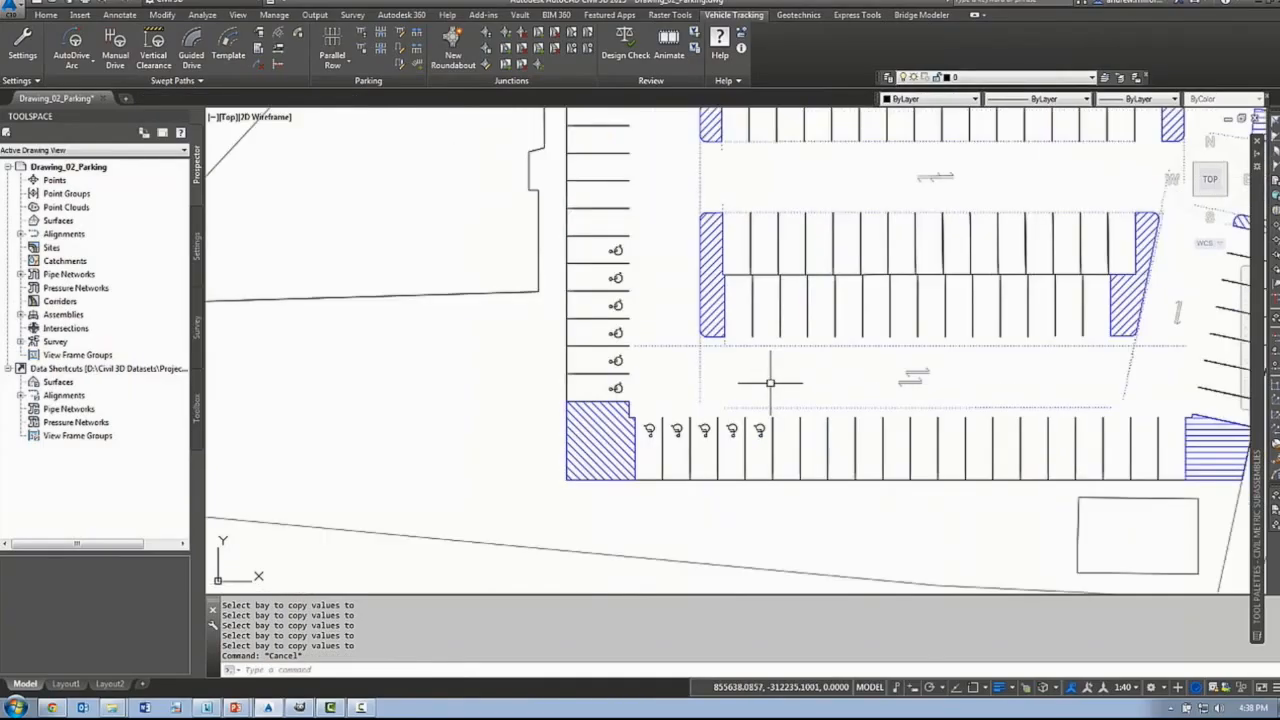
- Select the perimeter row and open the Pool's Class 1 - Employee and commuter parking standard for editing
scroll(770, 383, up, 2)
click(760, 455)
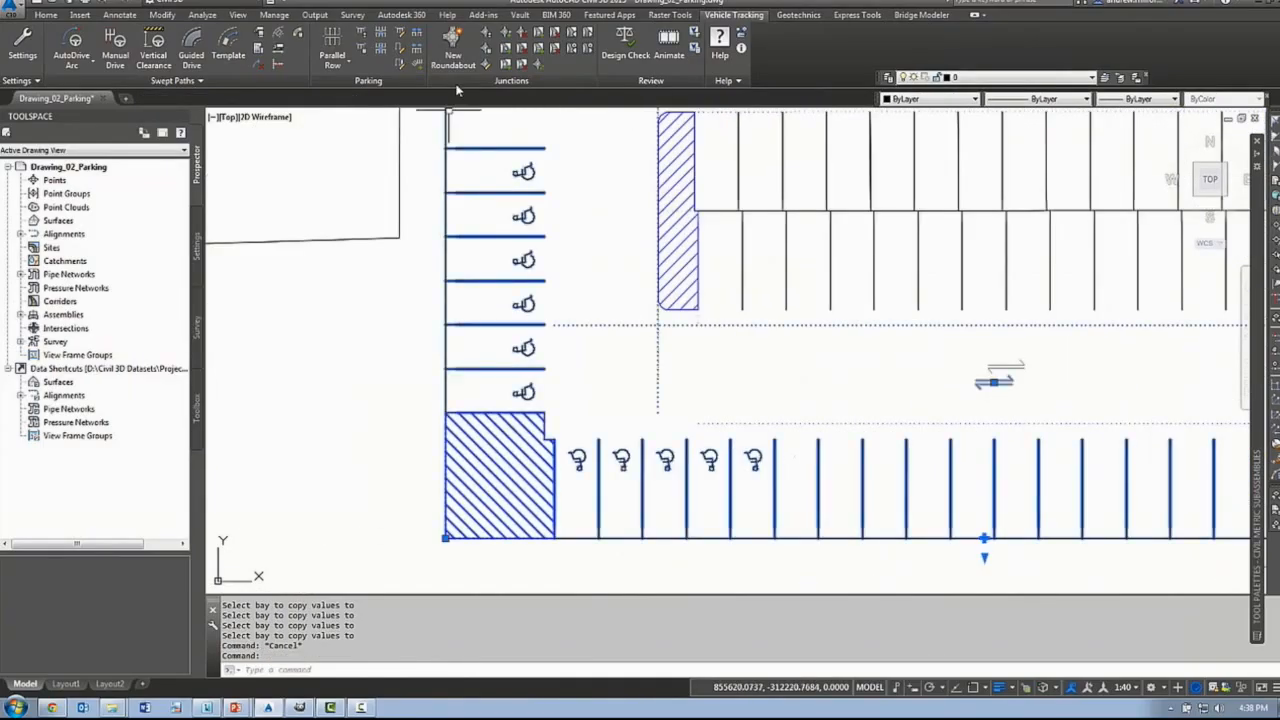
click(361, 37)
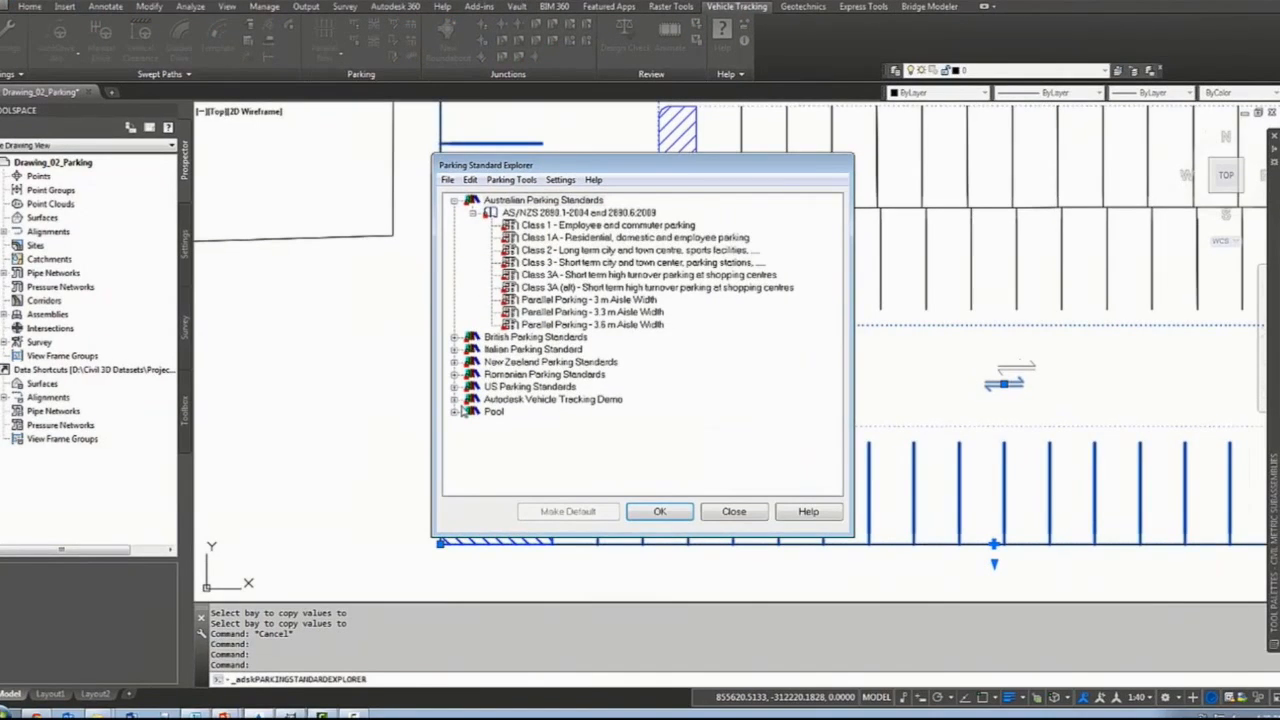
click(456, 411)
double_click(549, 429)
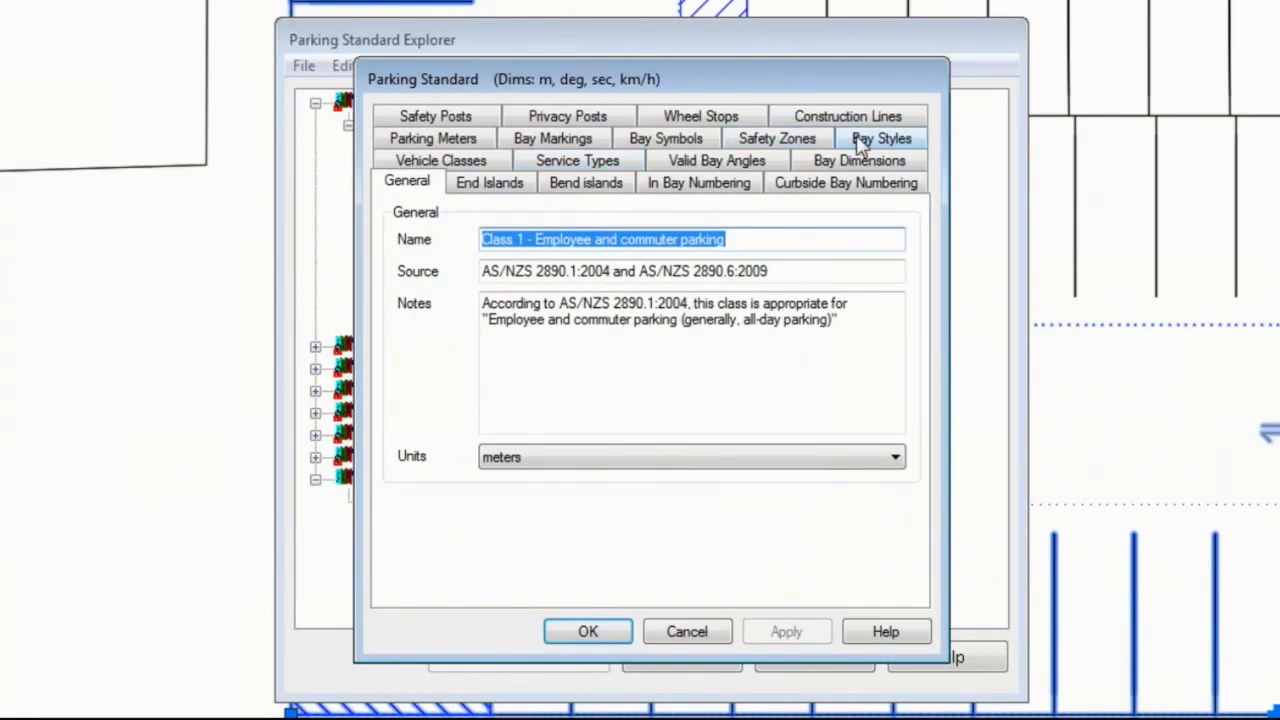
- Add a safety zone named Disabled to the parking standard and set its line colour to Pen 7
click(589, 141)
click(480, 188)
click(521, 189)
click(648, 187)
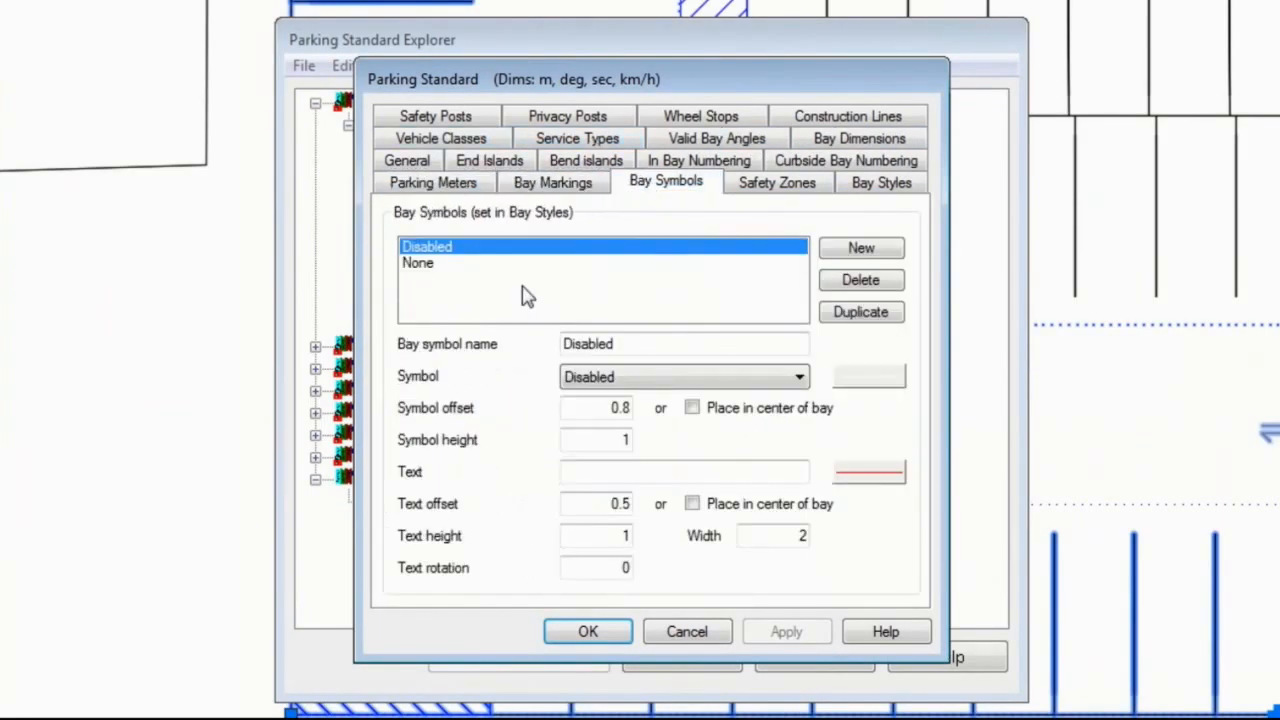
click(745, 189)
click(861, 248)
drag(720, 349, 509, 366)
text(Disabled)
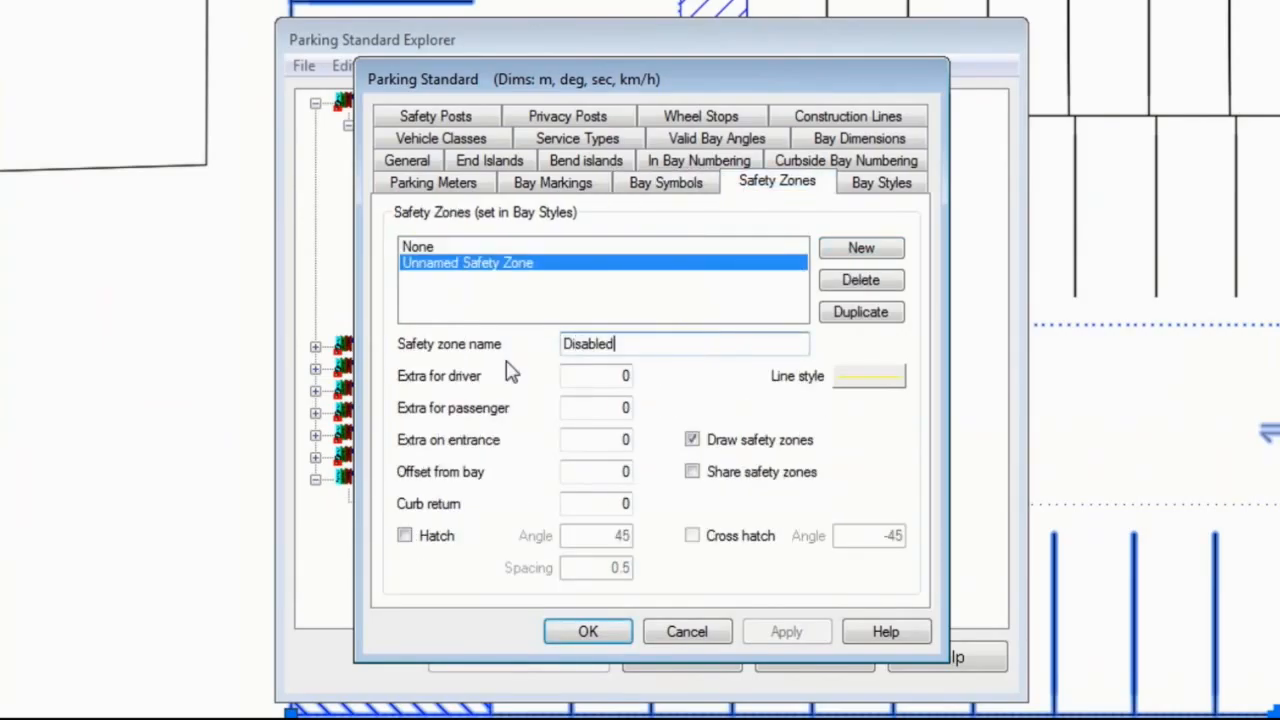
click(900, 382)
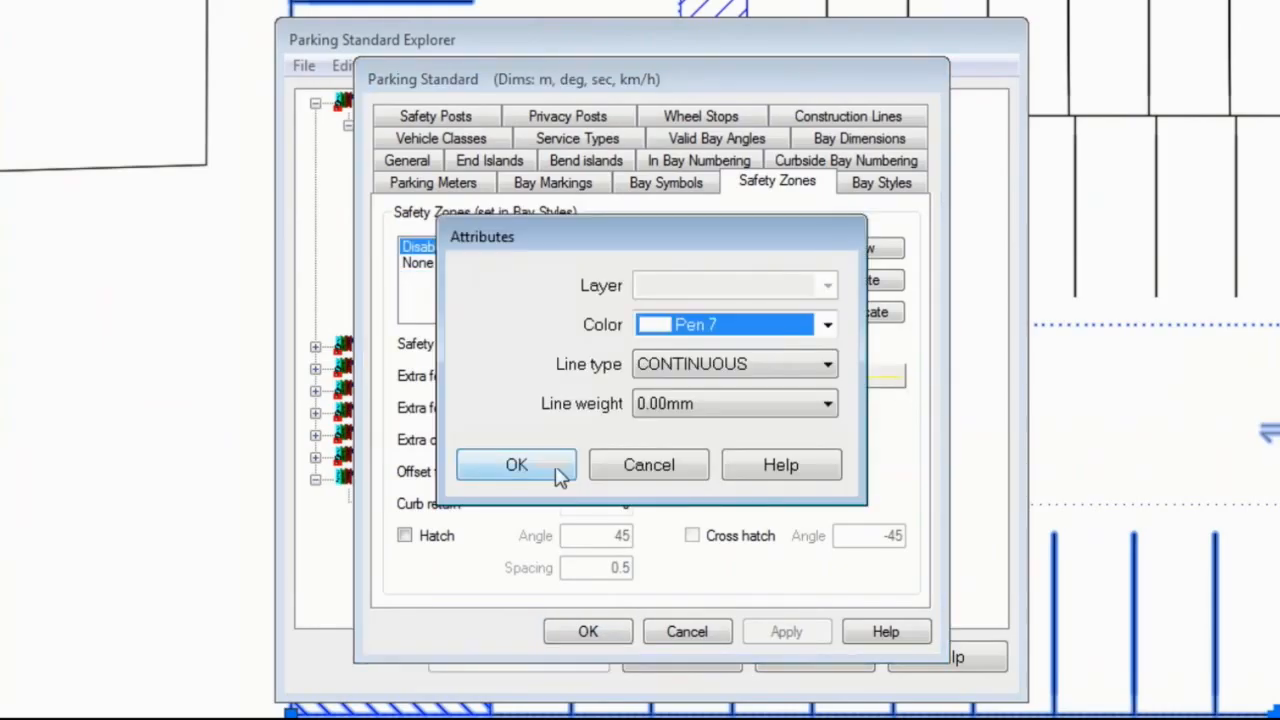
- Configure the Disabled safety zone with line color Pen 7, 0.6 m extra for driver and passenger, and sharing of safety zones enabled
click(557, 472)
drag(596, 380, 649, 373)
text(.6)
click(615, 414)
text(.6)
click(601, 370)
click(692, 472)
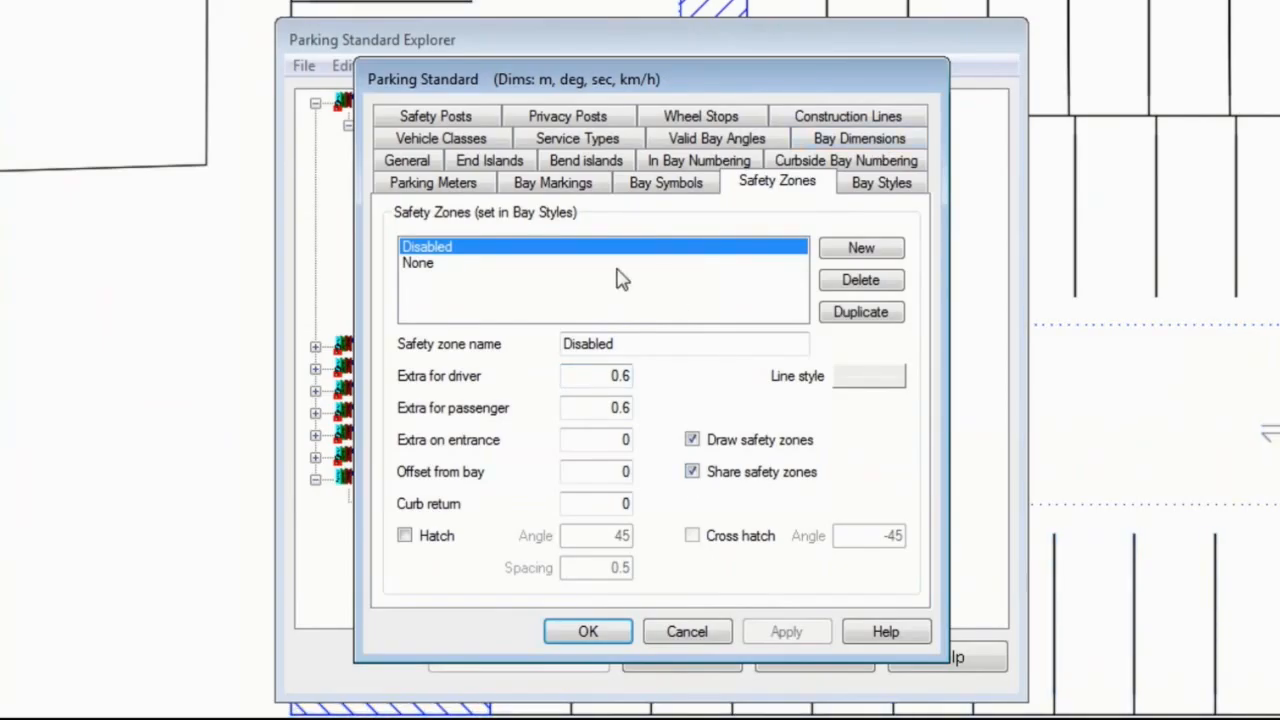
click(452, 264)
click(452, 248)
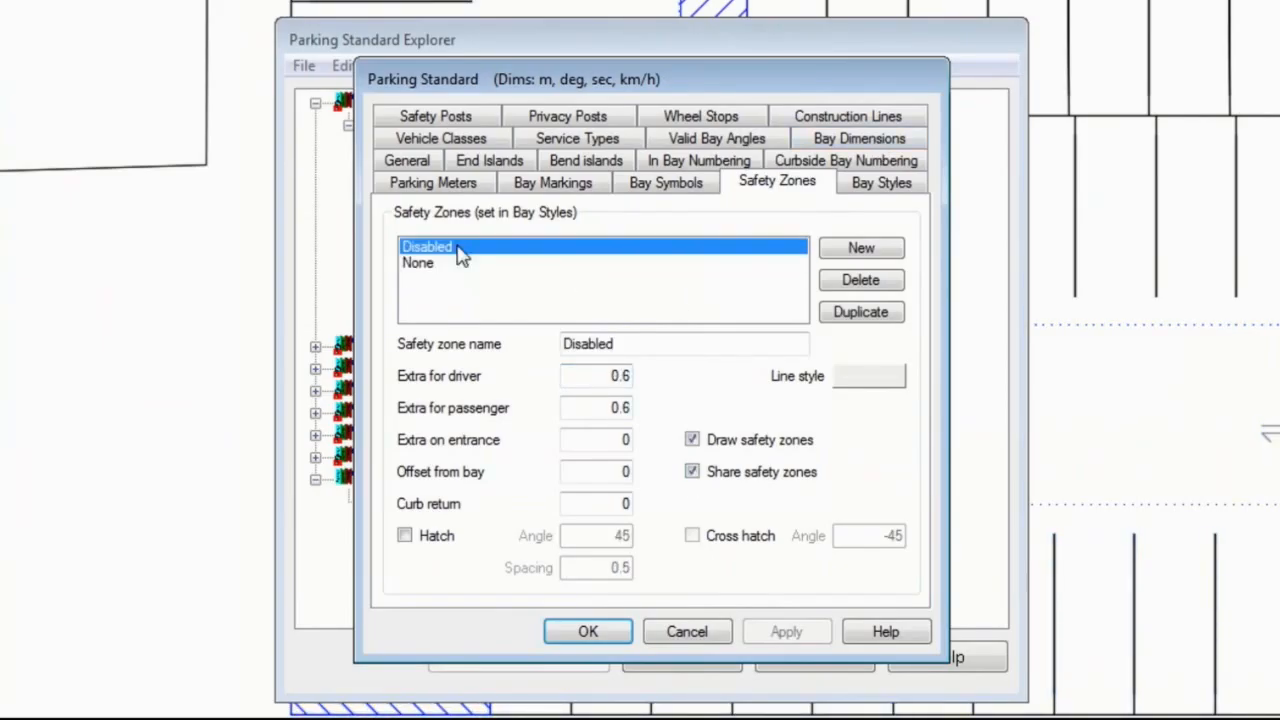
- Assign the Disabled safety zone to the Disabled bay style and apply the updated parking standard to the drawing
click(880, 186)
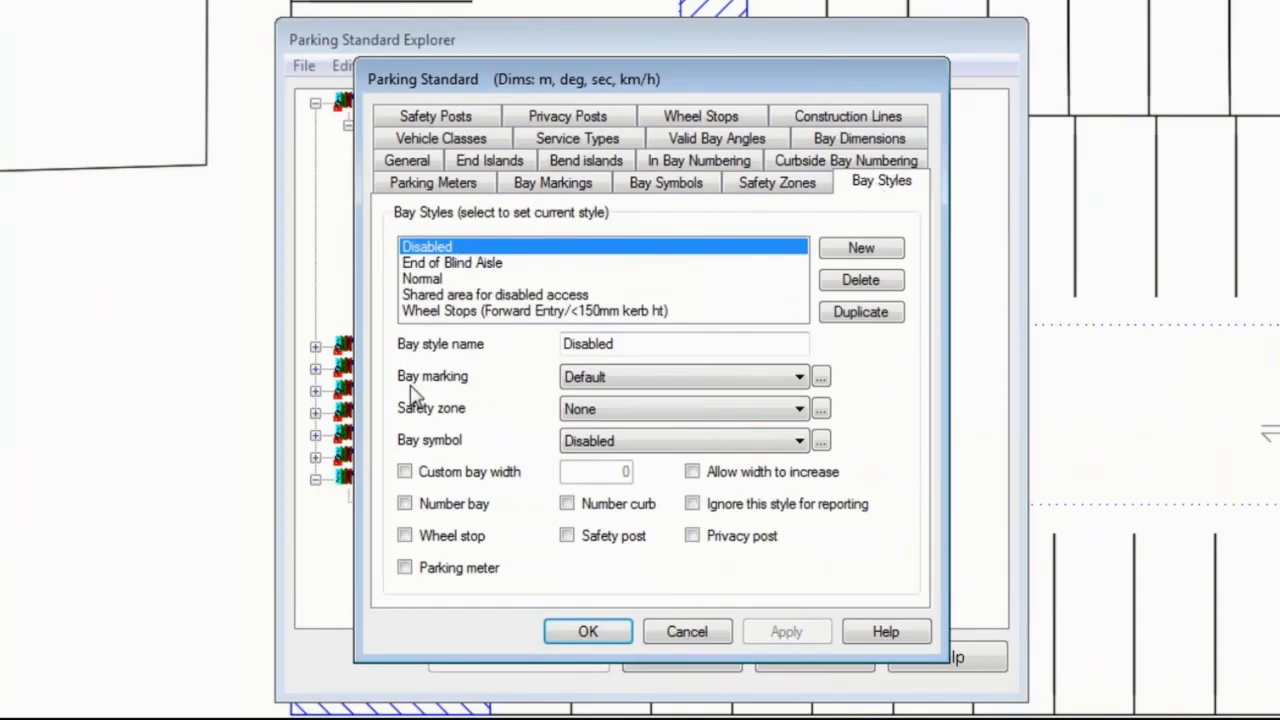
click(610, 409)
click(614, 431)
click(588, 632)
click(682, 656)
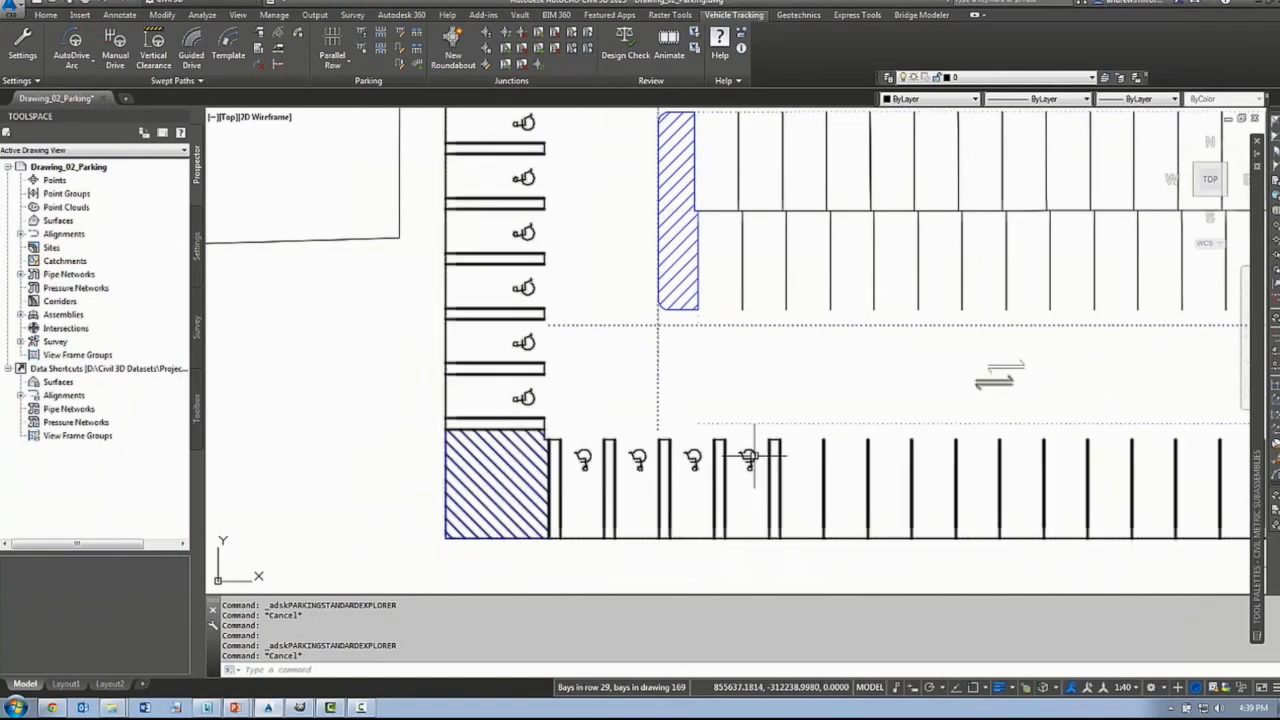
- Reopen the pool's Class 1 - Employee and commuter parking standard for editing and turn on bay numbering for the Disabled bay style
scroll(798, 420, down, 3)
mouse_move(772, 407)
middle_down()
mouse_move(665, 443)
mouse_move(673, 481)
middle_up()
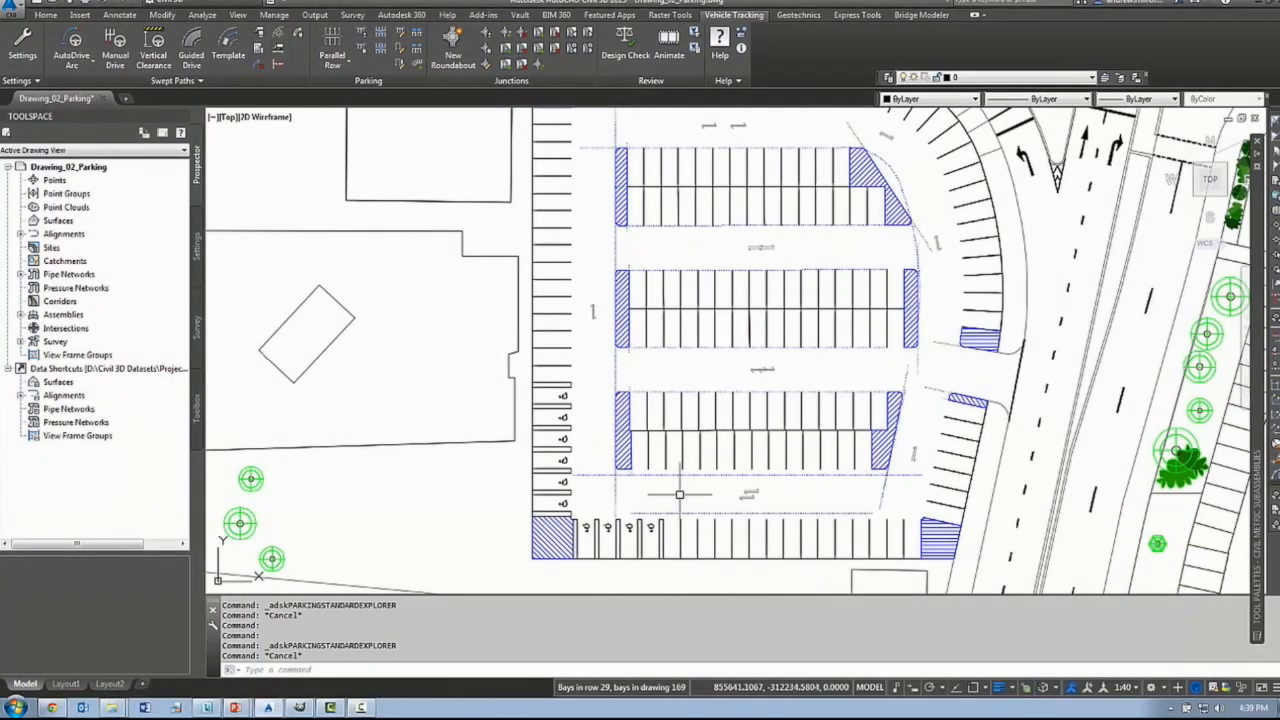
scroll(679, 494, up, 3)
key(Return)
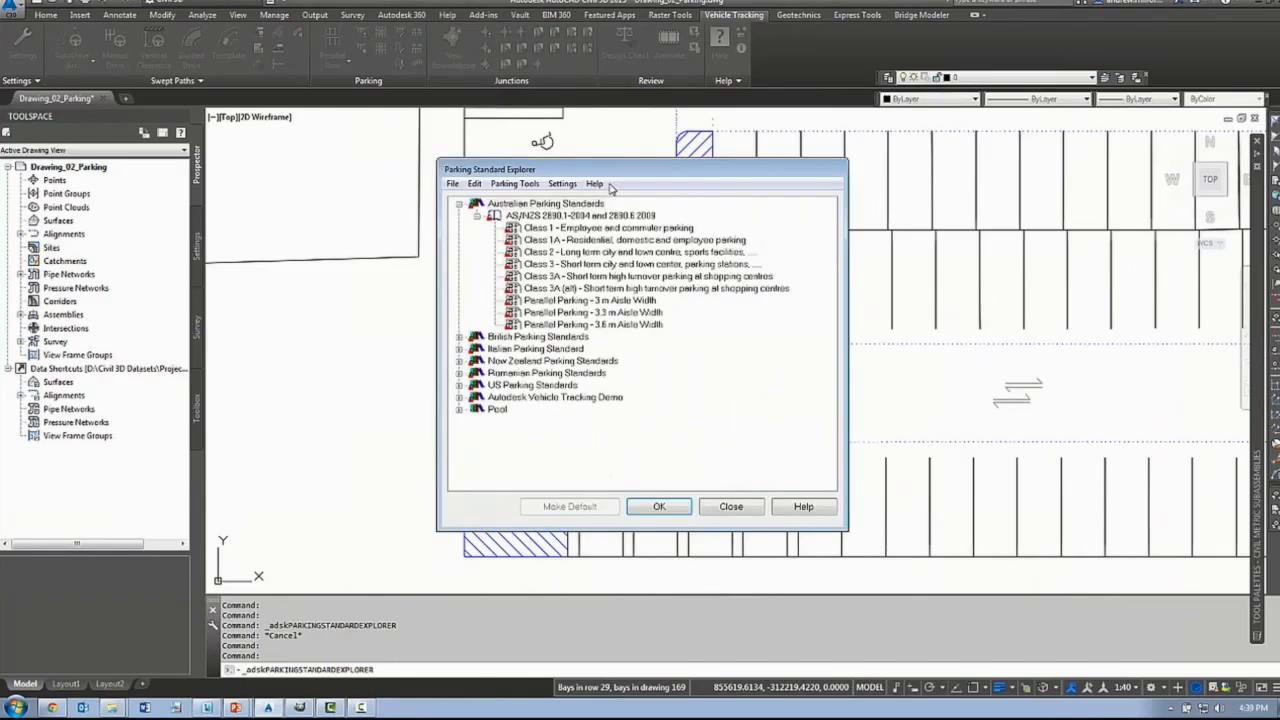
click(459, 409)
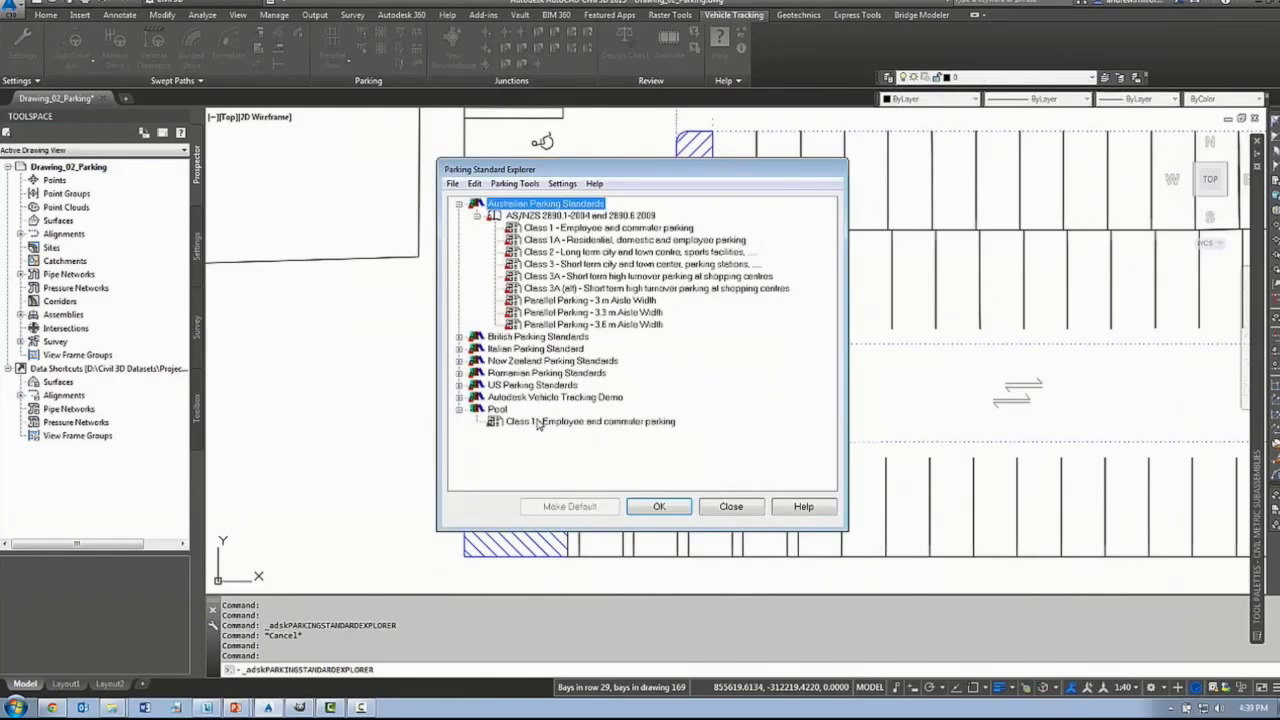
right_click(539, 424)
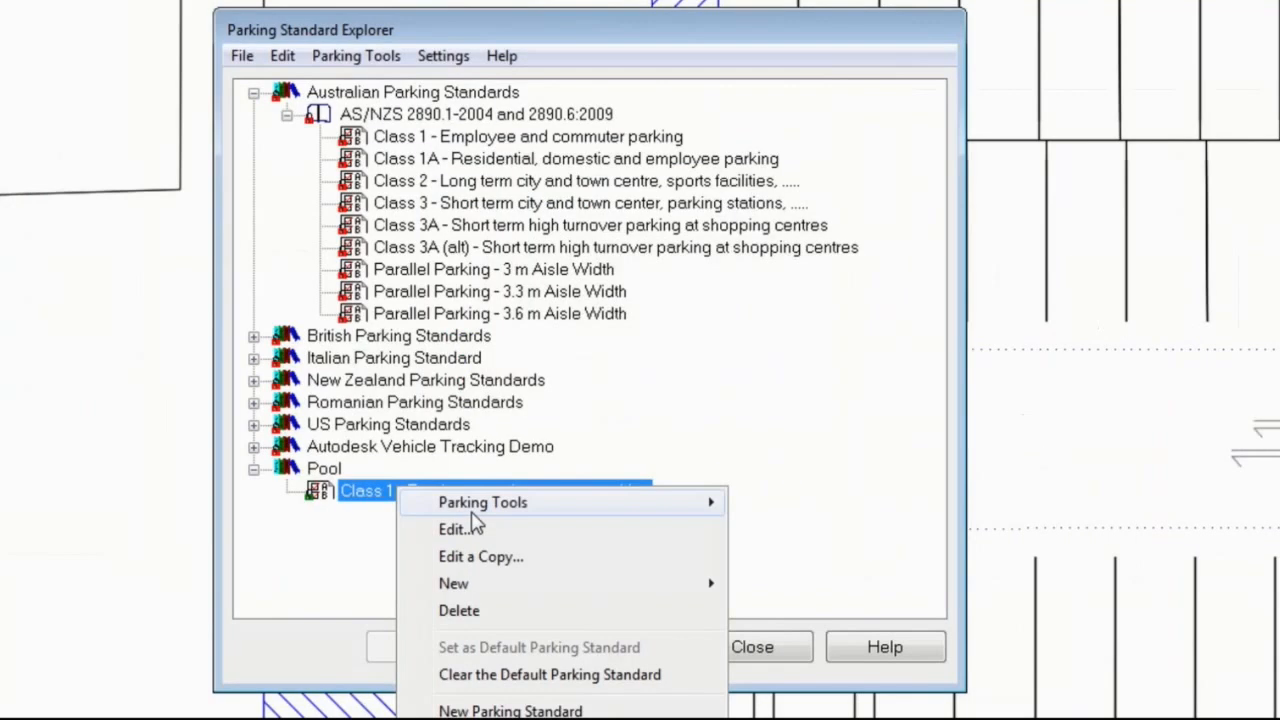
click(473, 525)
click(836, 128)
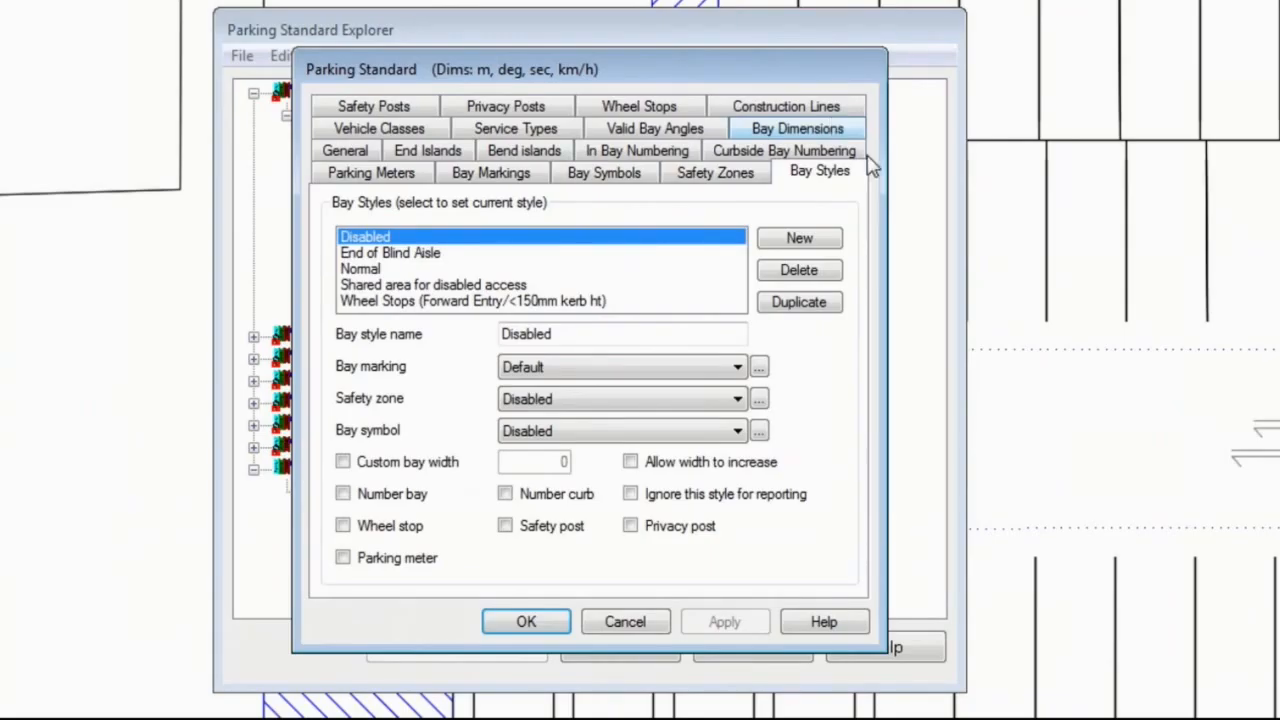
click(344, 494)
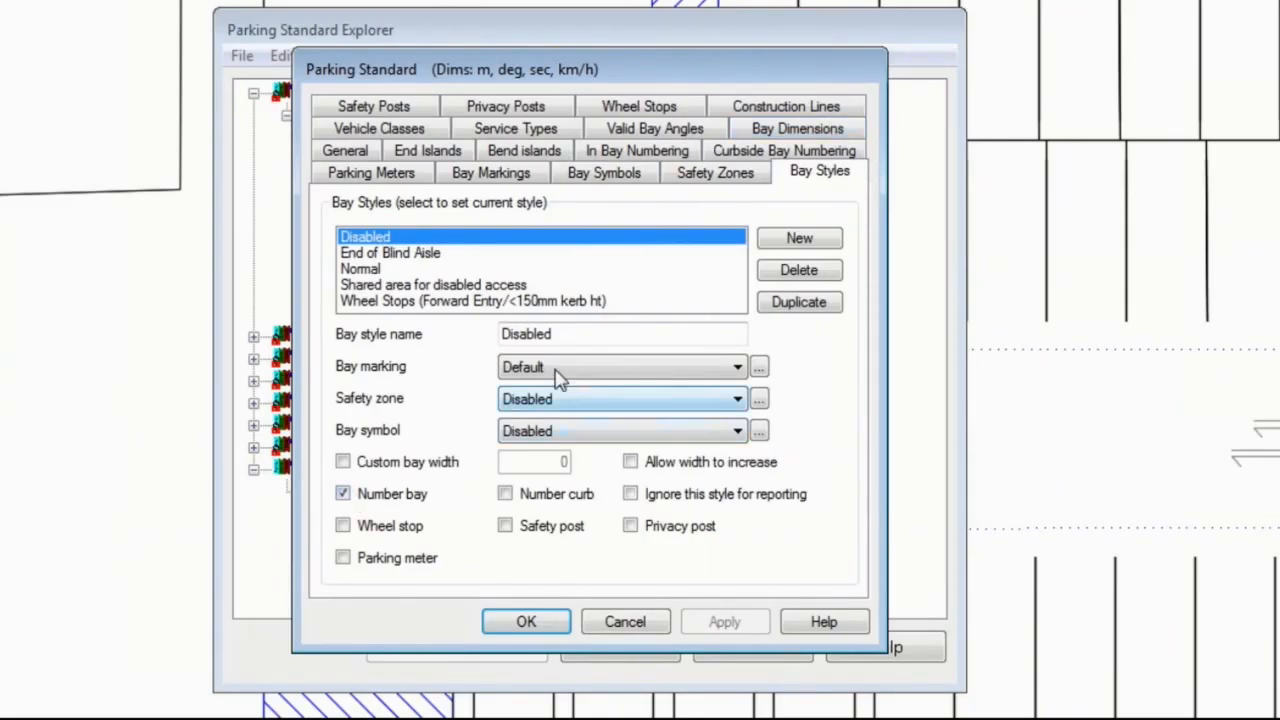
- Turn on bay numbering and wheel stops for the Normal bay style
click(372, 270)
click(343, 494)
click(343, 525)
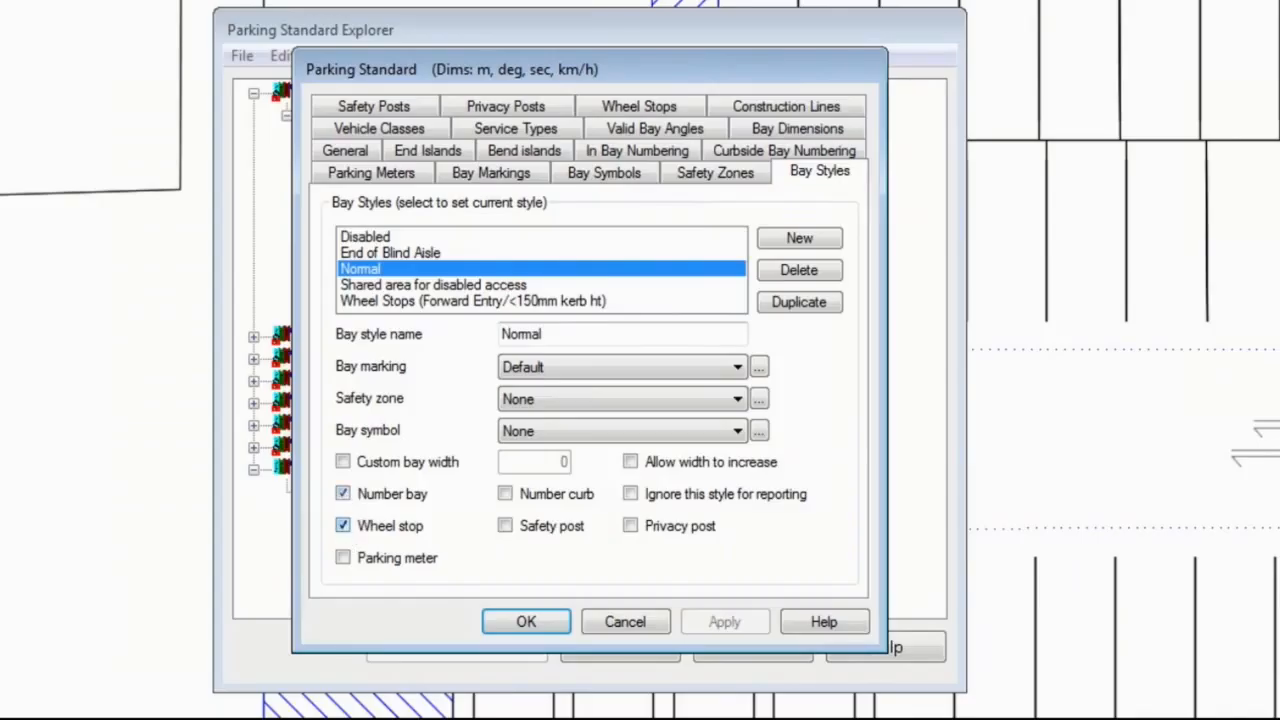
- Turn on wheel stops for the Disabled bay style and apply the edited parking standard to the drawing
click(405, 237)
click(343, 526)
click(524, 622)
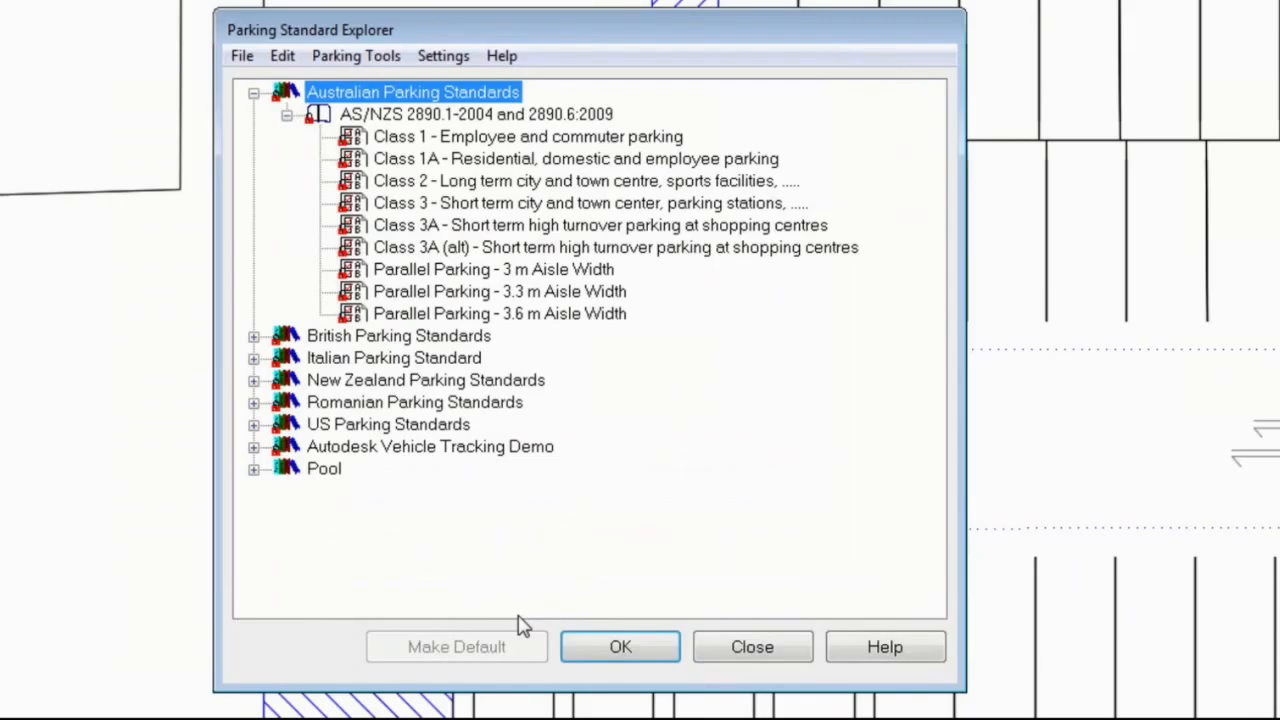
click(626, 634)
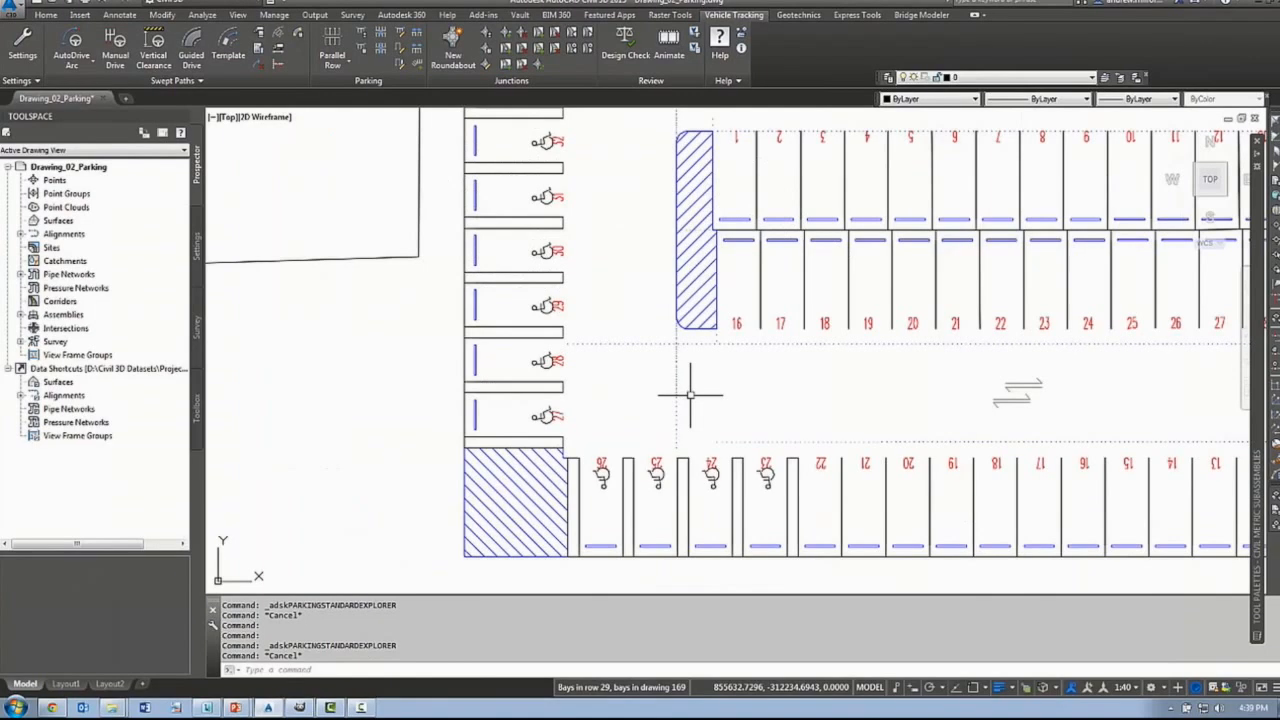
- Open the pool's Class 1 - Employee and commuter parking standard for editing in the Parking Standard Explorer
scroll(690, 395, down, 5)
scroll(646, 437, up, 7)
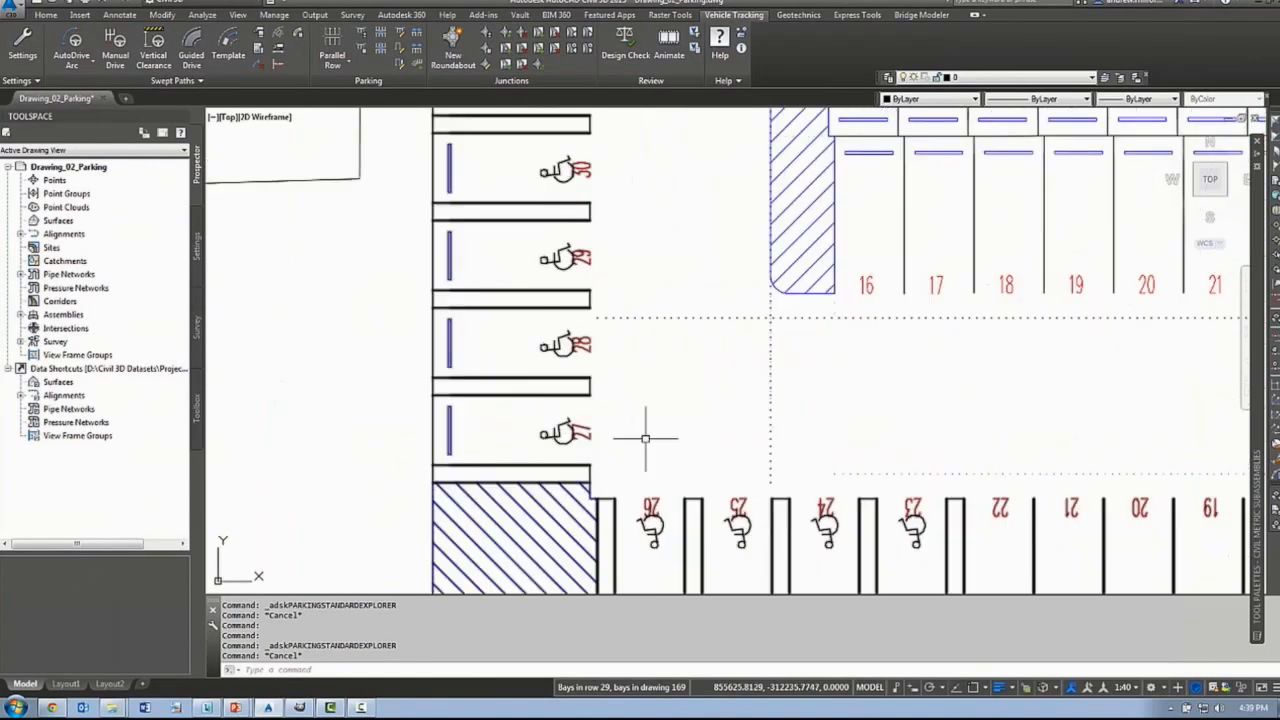
scroll(649, 449, down, 5)
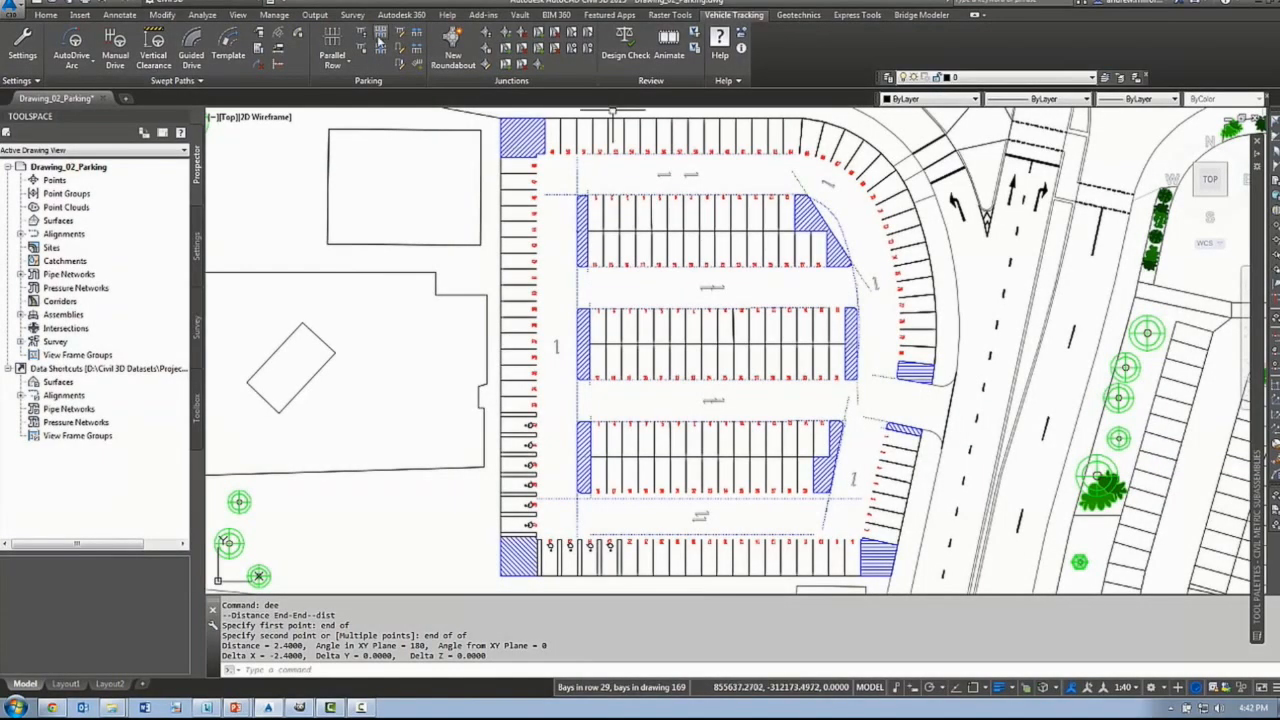
click(380, 39)
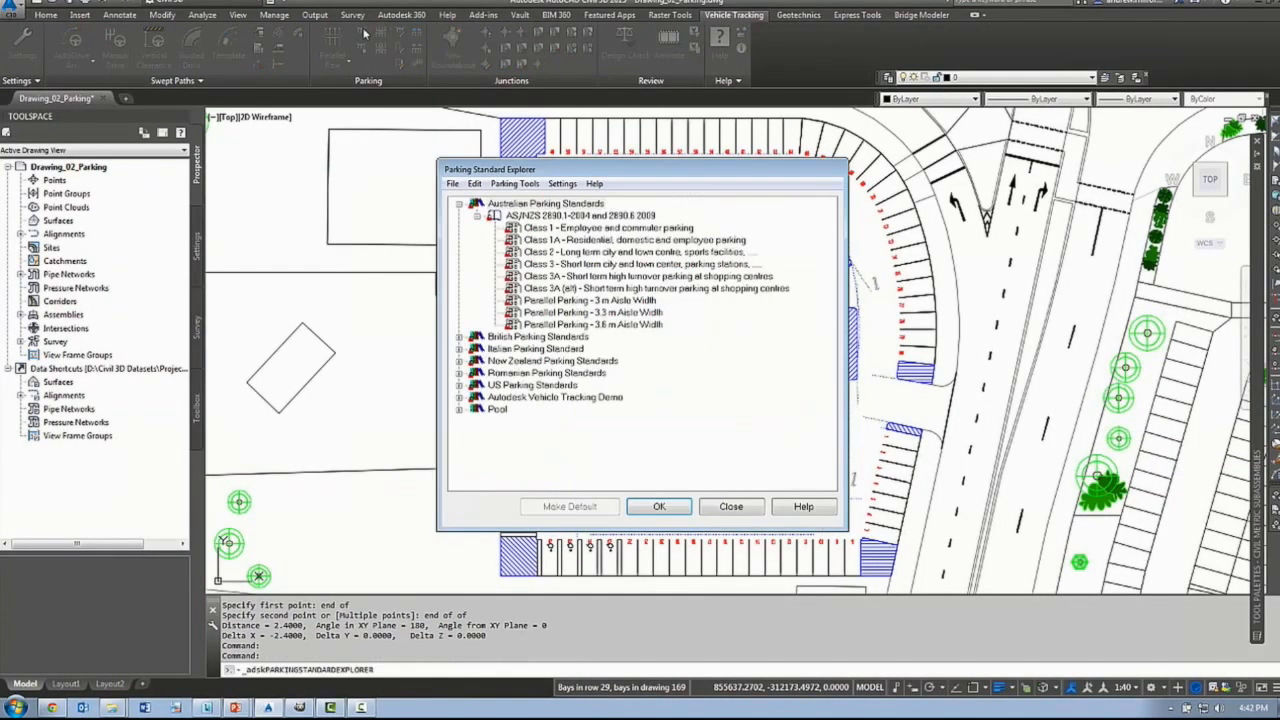
click(669, 241)
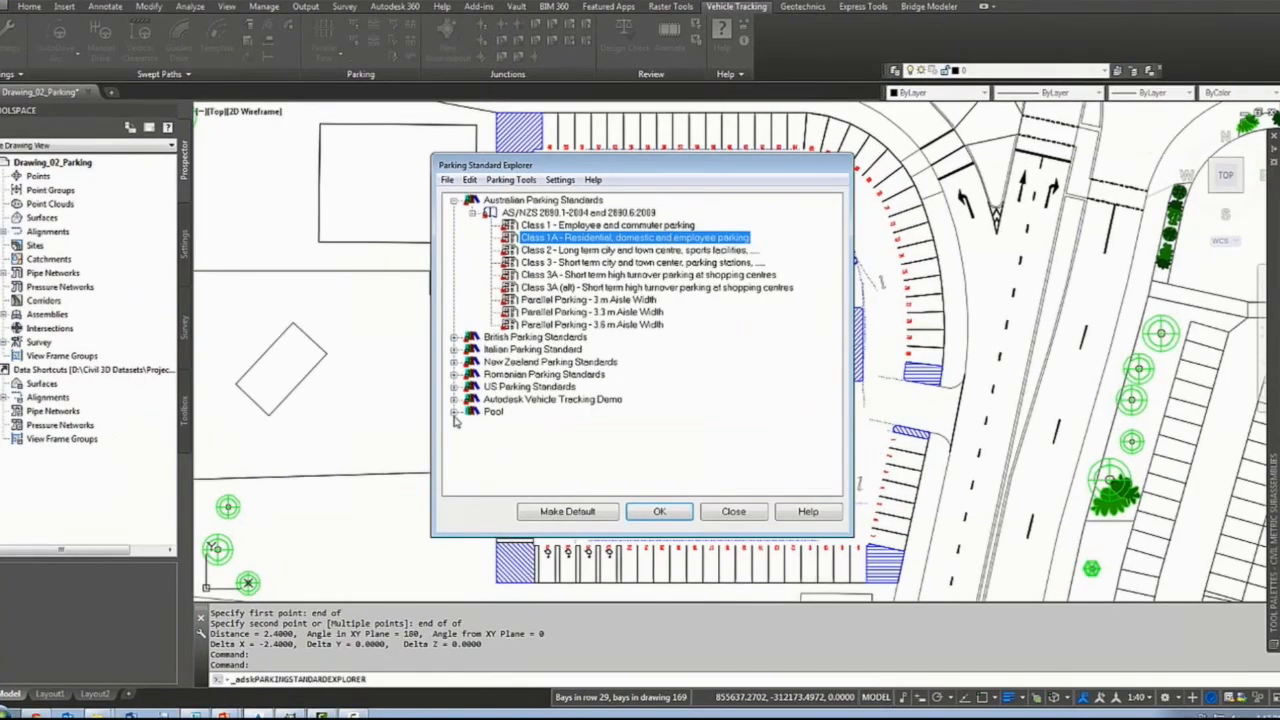
click(459, 409)
click(537, 422)
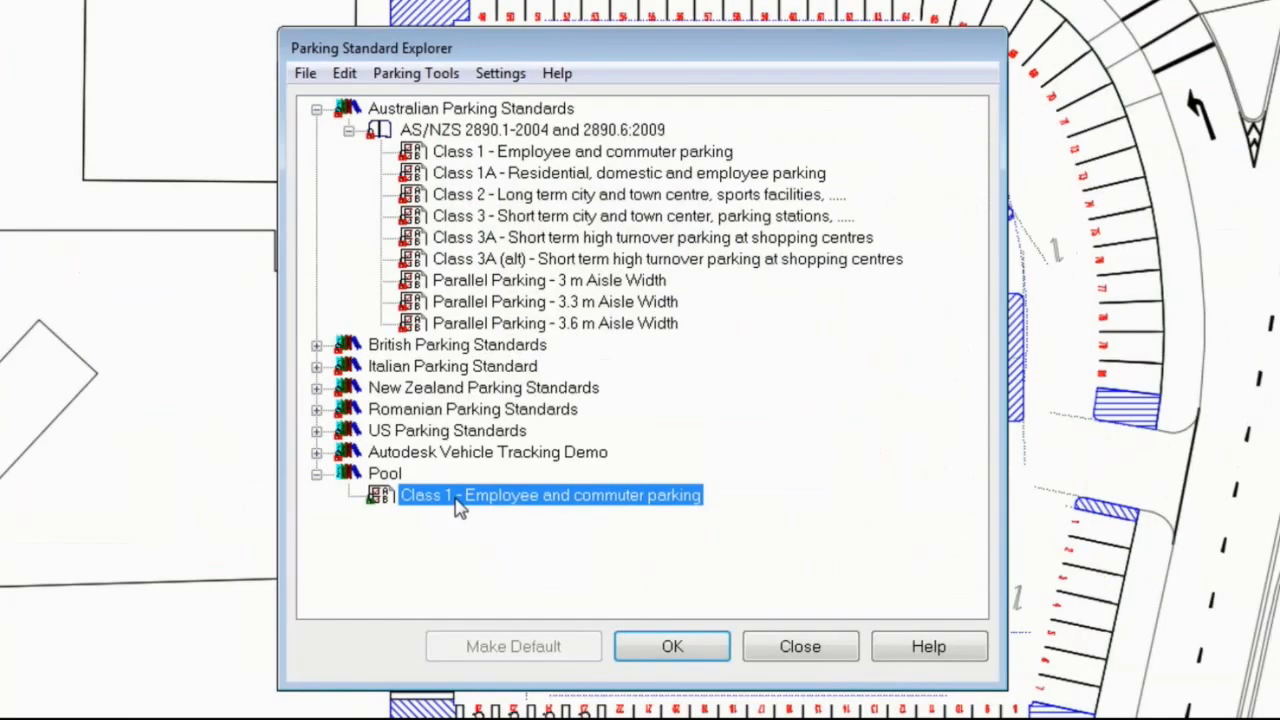
right_click(455, 505)
click(500, 549)
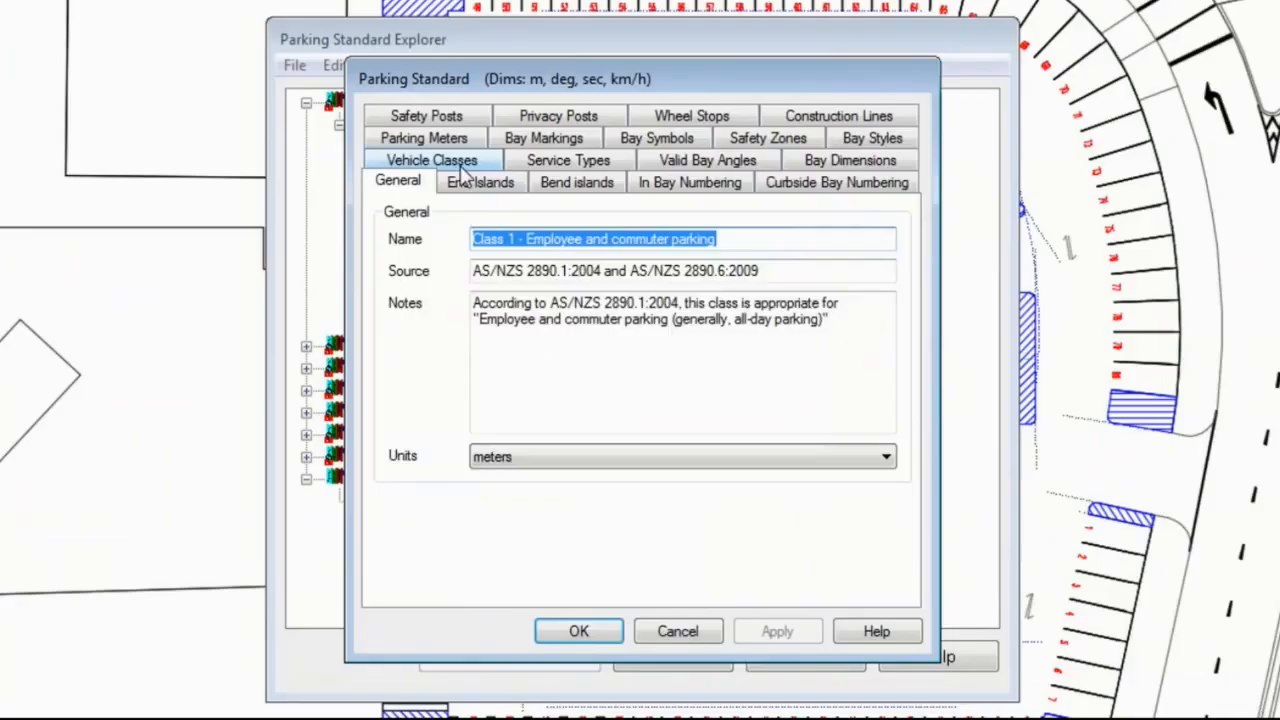
- Set the Standard vehicle class's default bay width to 2.7 m and update the car park layout with it
click(460, 165)
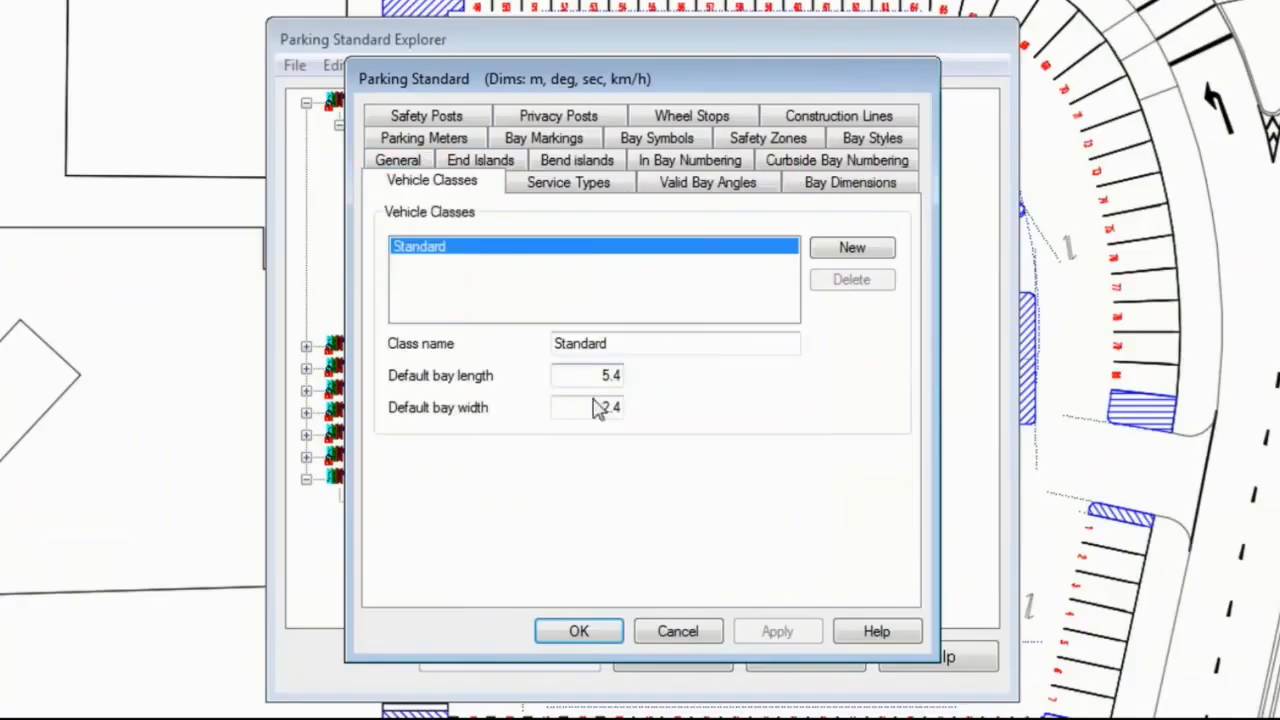
click(578, 193)
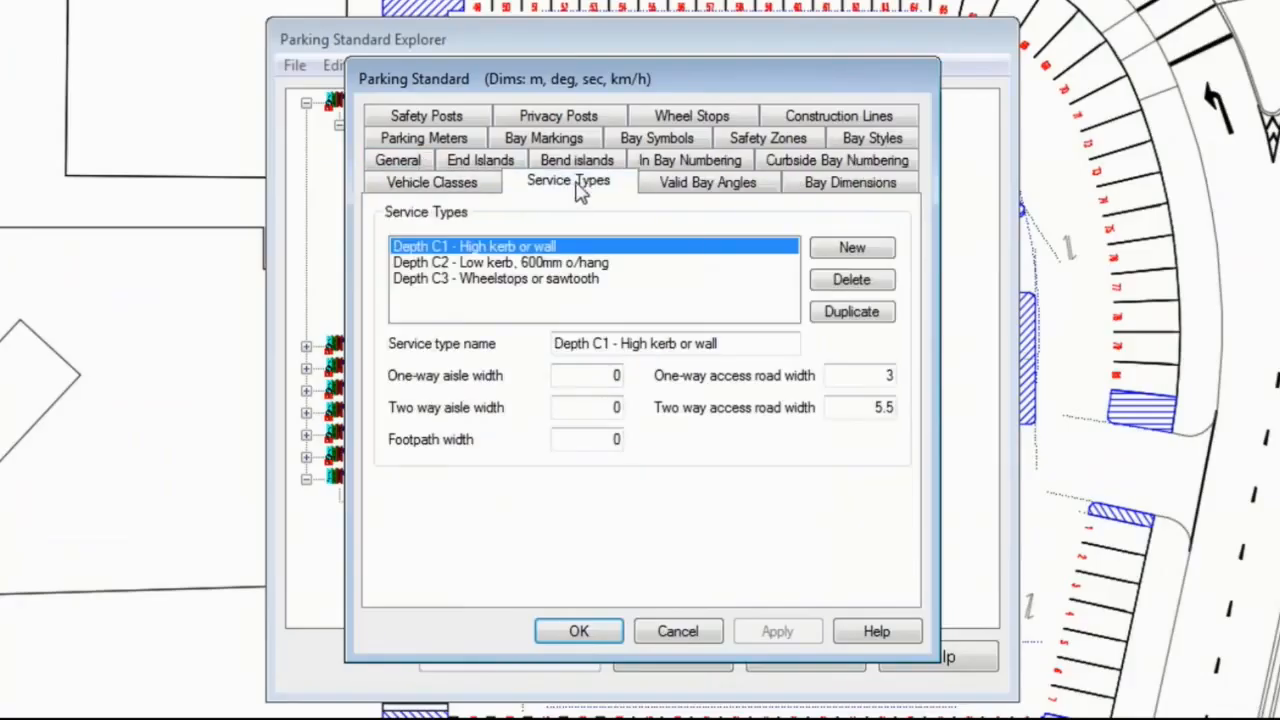
click(470, 185)
click(578, 372)
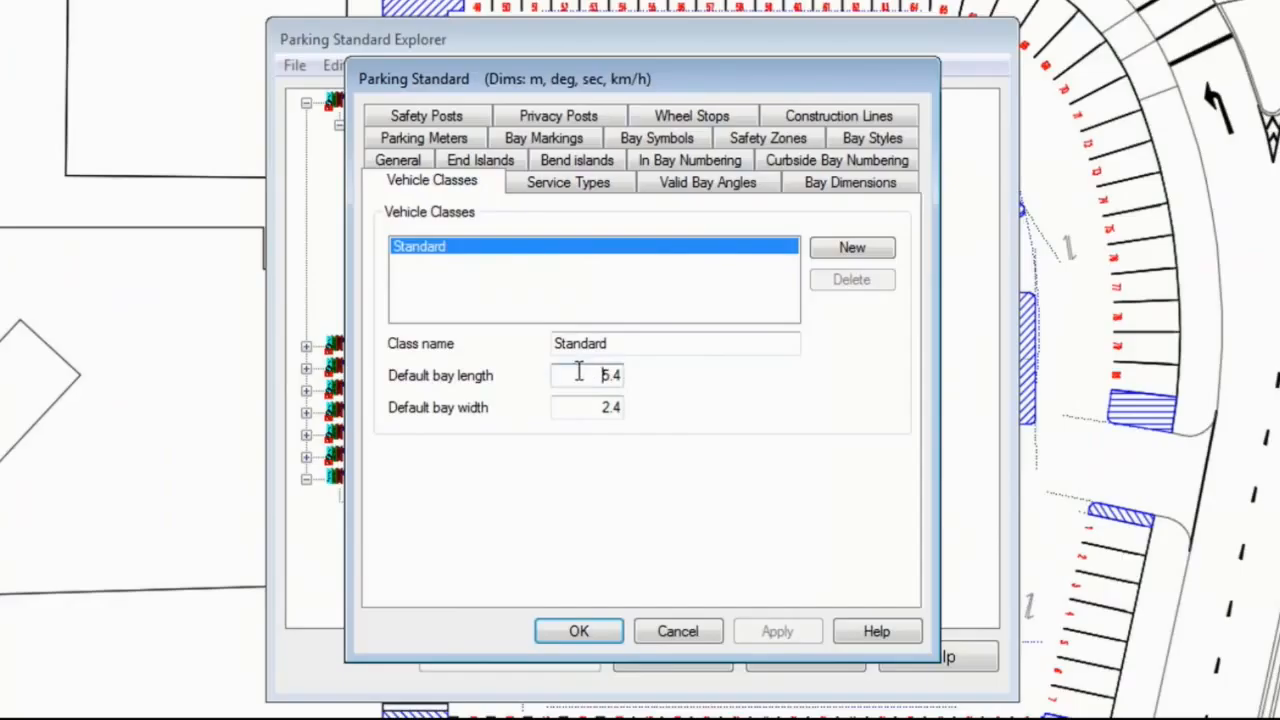
drag(580, 408, 700, 414)
text(2.7)
click(591, 632)
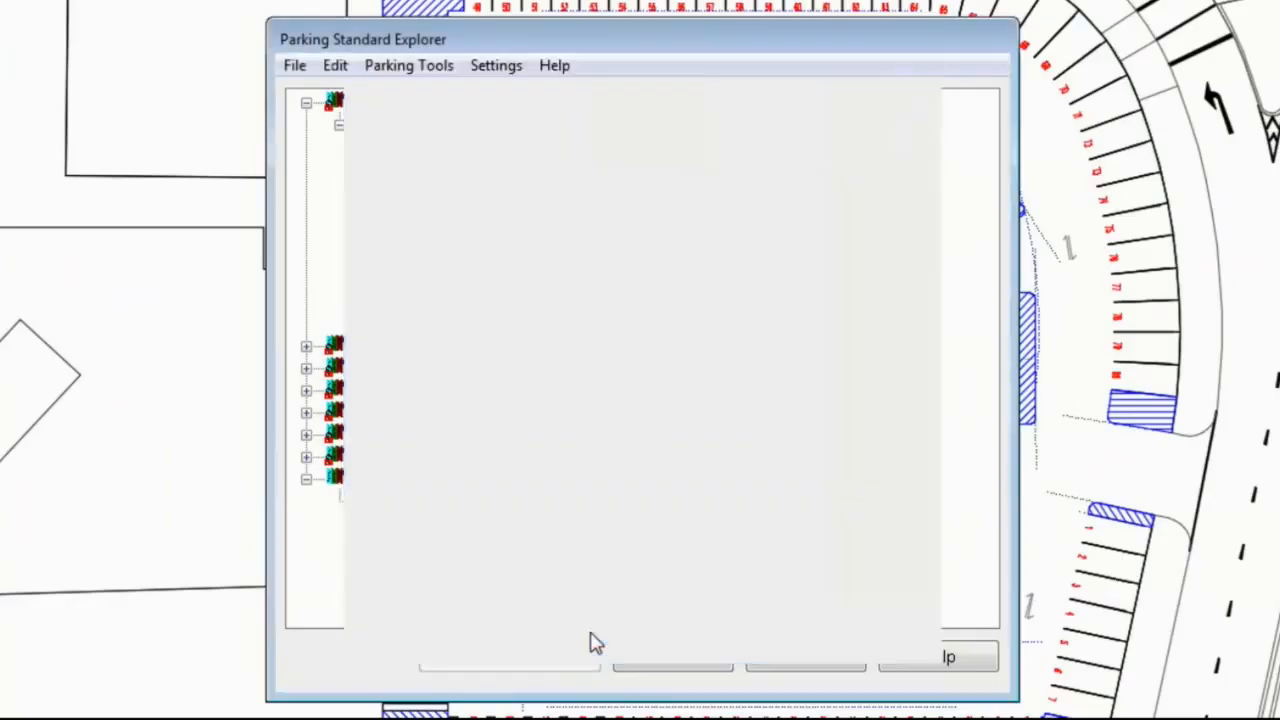
click(683, 660)
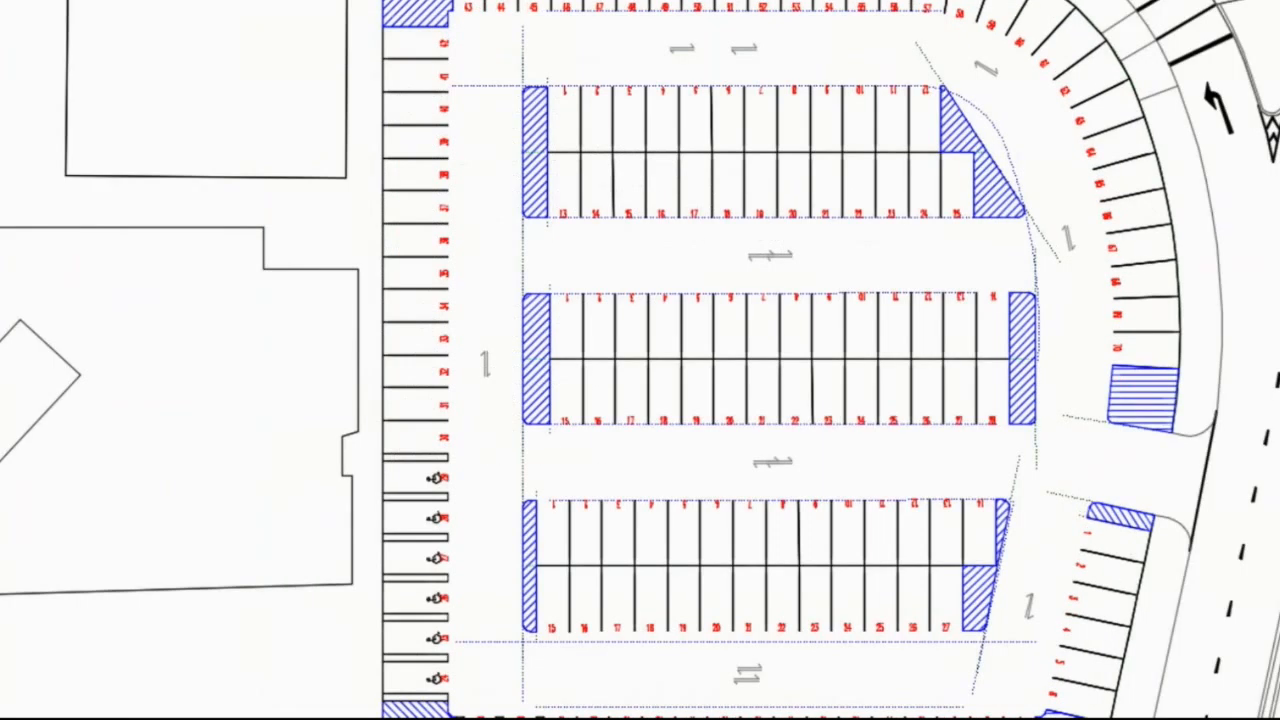
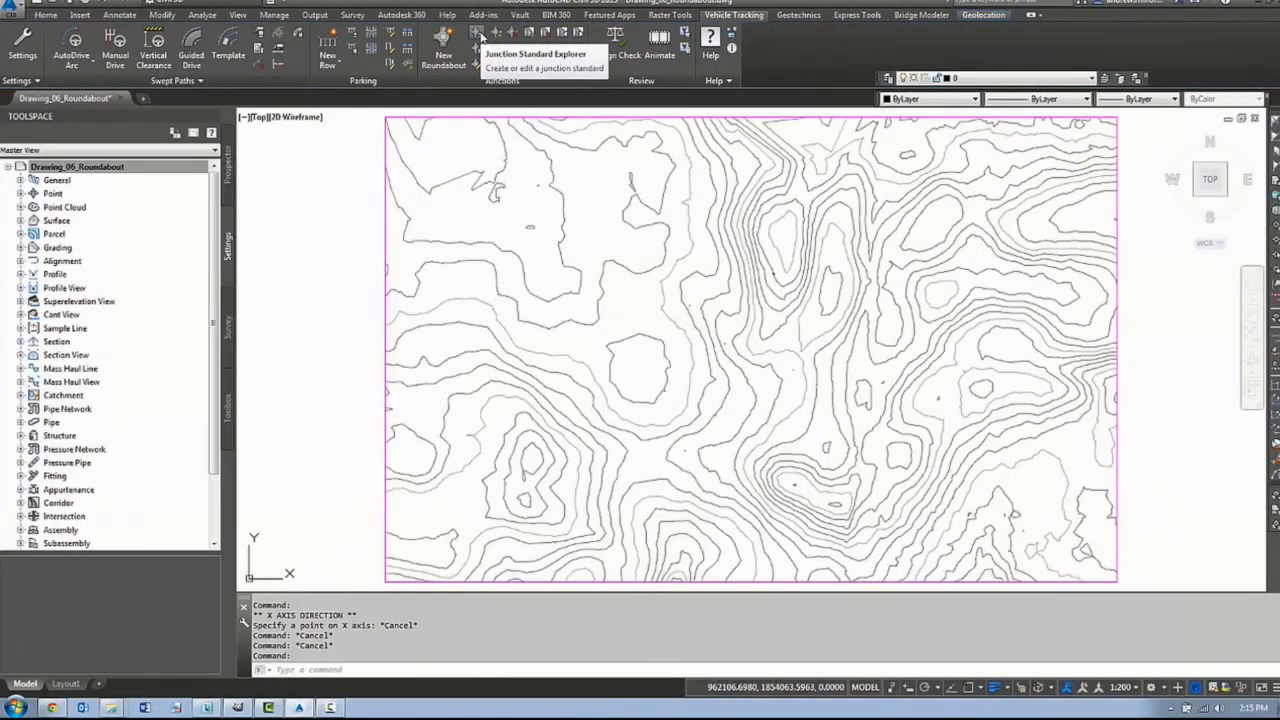
- Create a junction standard file named RMS DesignRoundabout in the Junction Standard Explorer
click(479, 36)
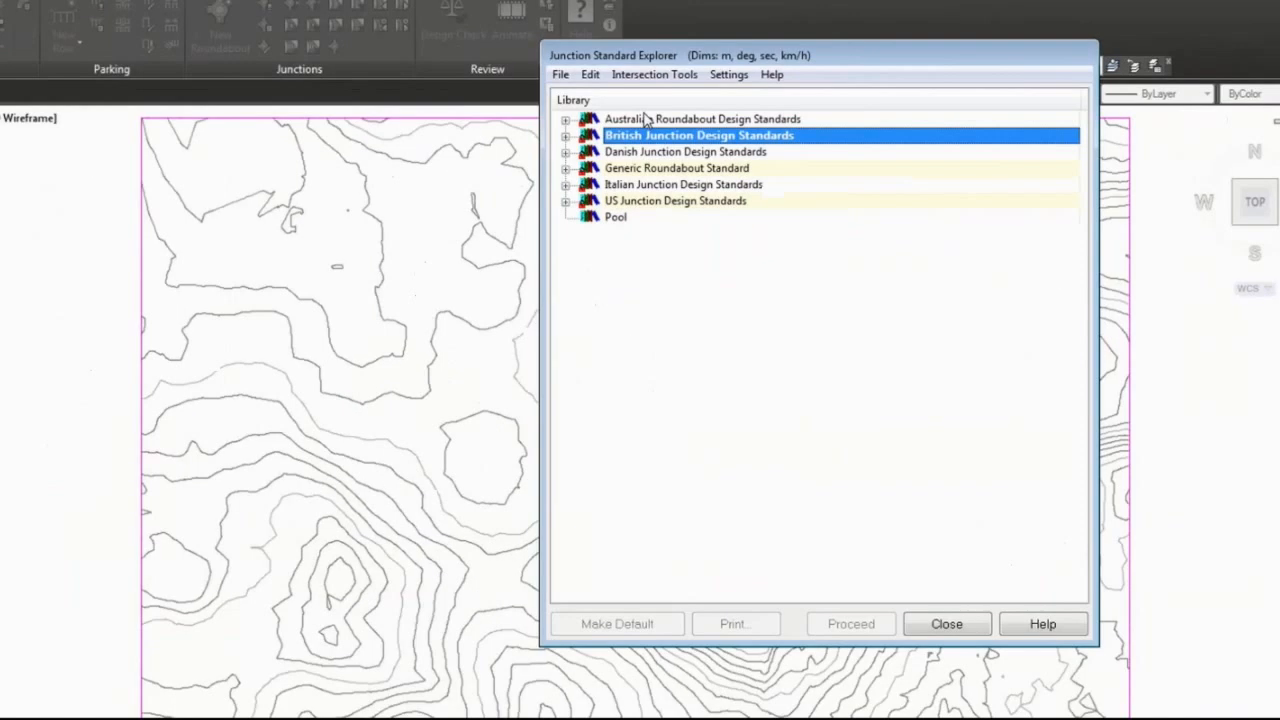
right_click(750, 120)
mouse_move(591, 198)
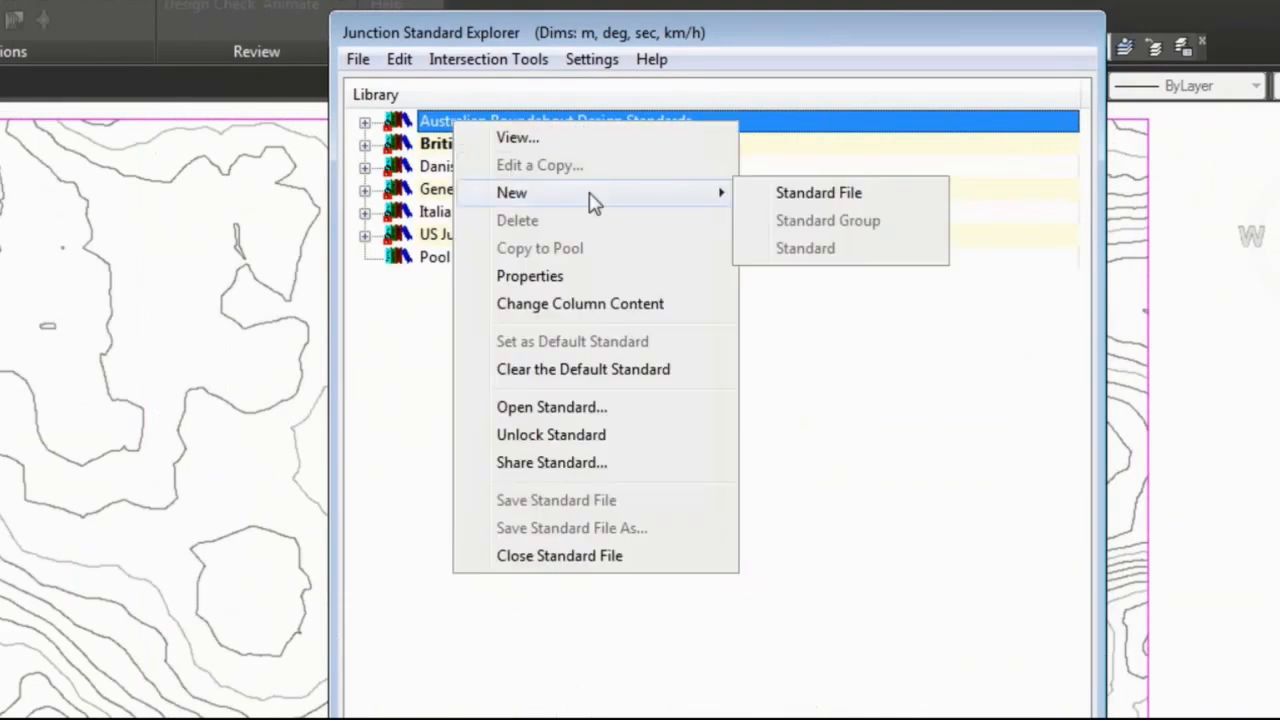
click(812, 195)
text(RM)
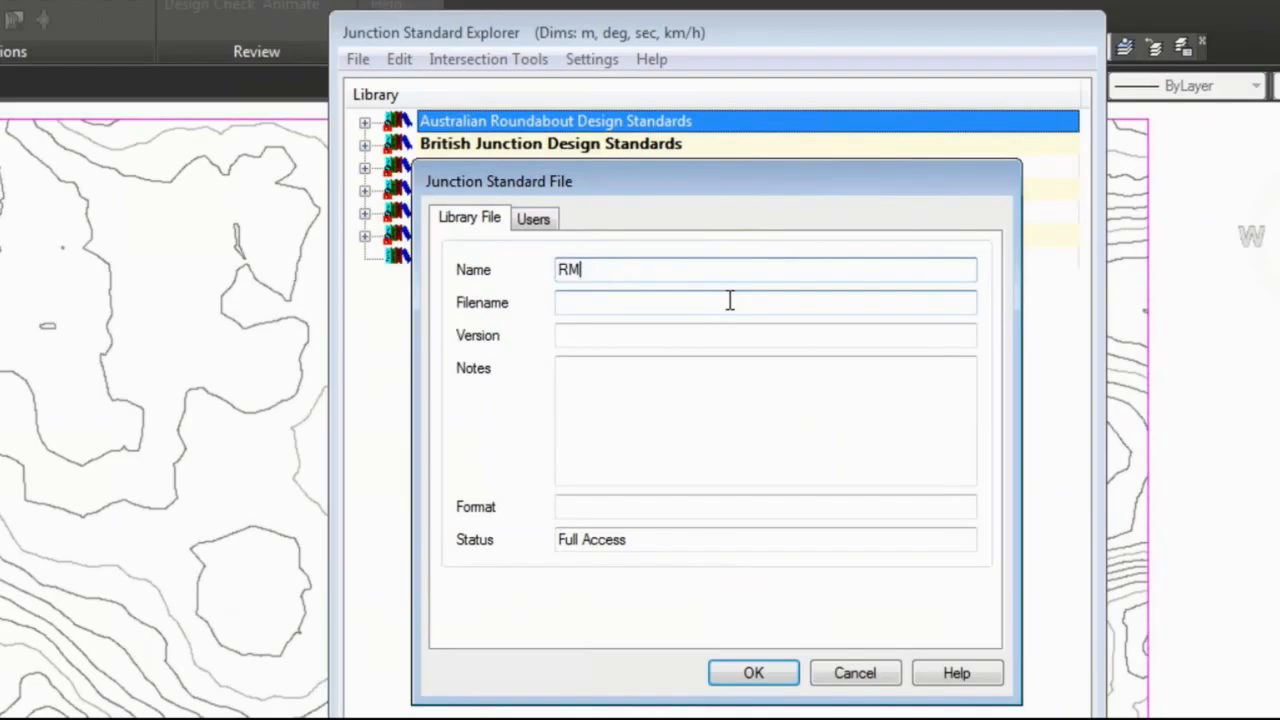
text(S DesignRoundabout)
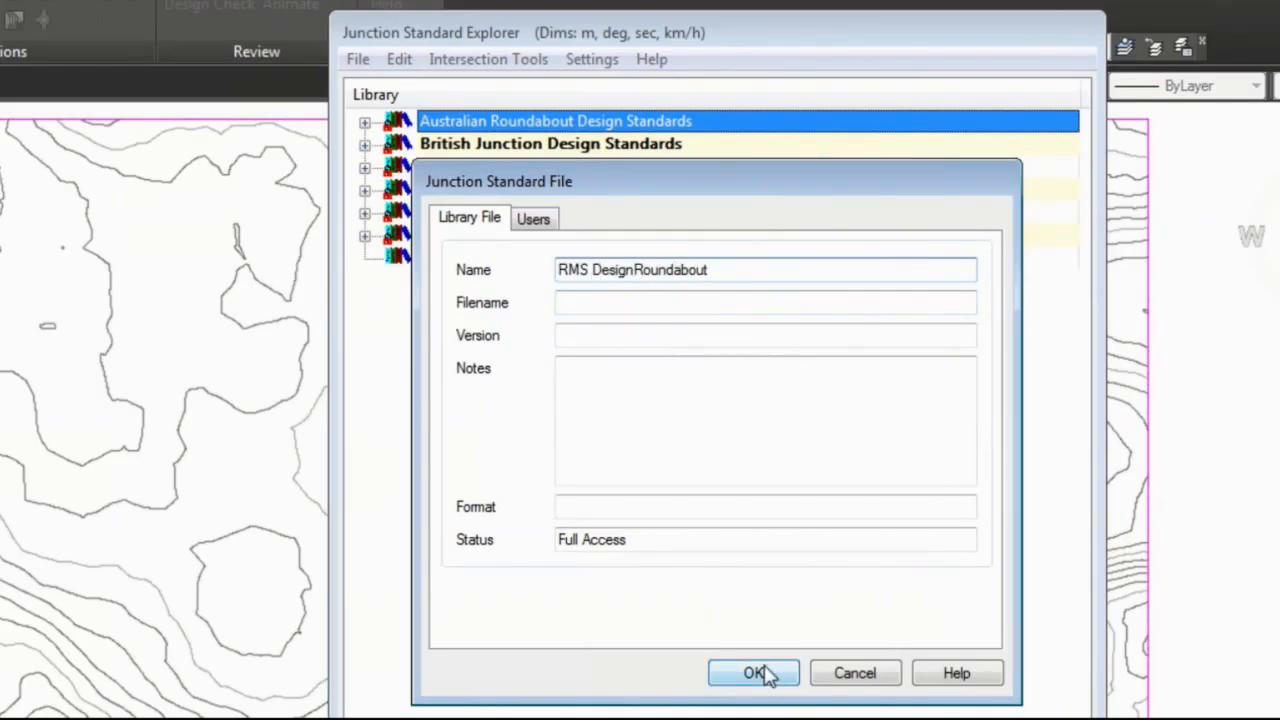
click(535, 220)
click(484, 222)
click(755, 675)
- Add an unnamed standard to the RMS DesignRoundabout file and view its roundel and leg geometry sections before closing the editor
click(470, 236)
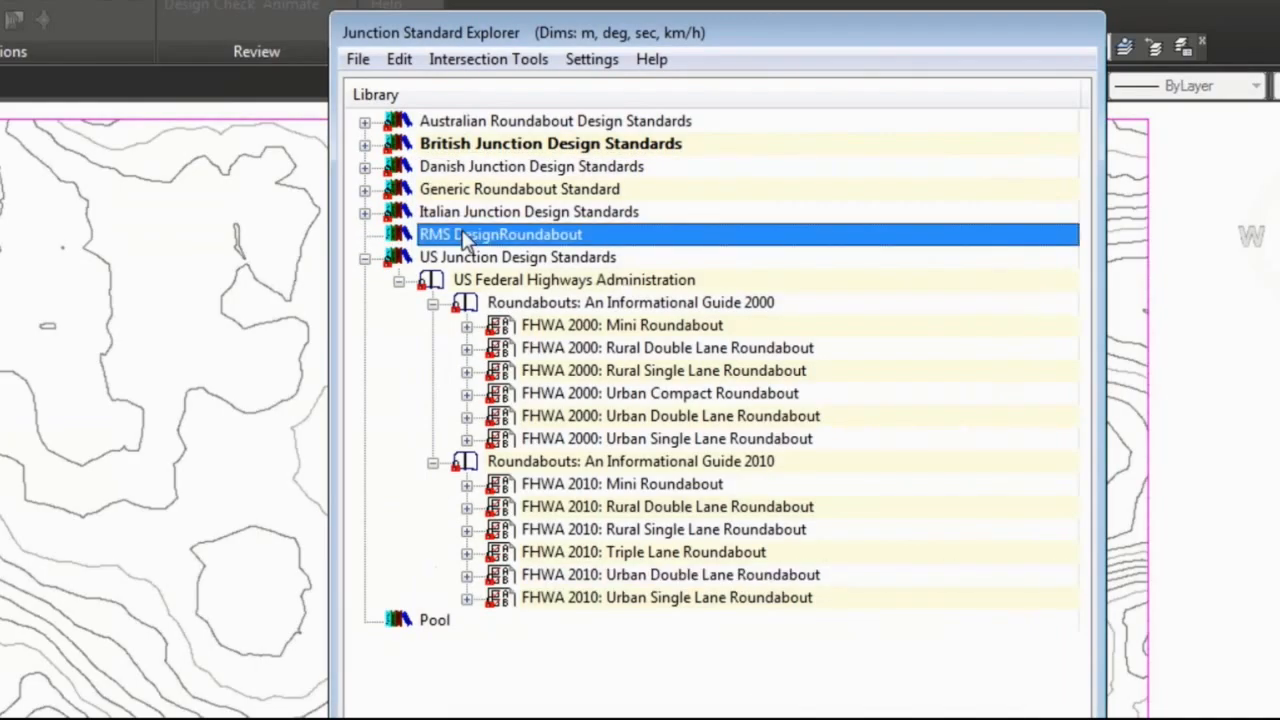
right_click(518, 234)
mouse_move(633, 305)
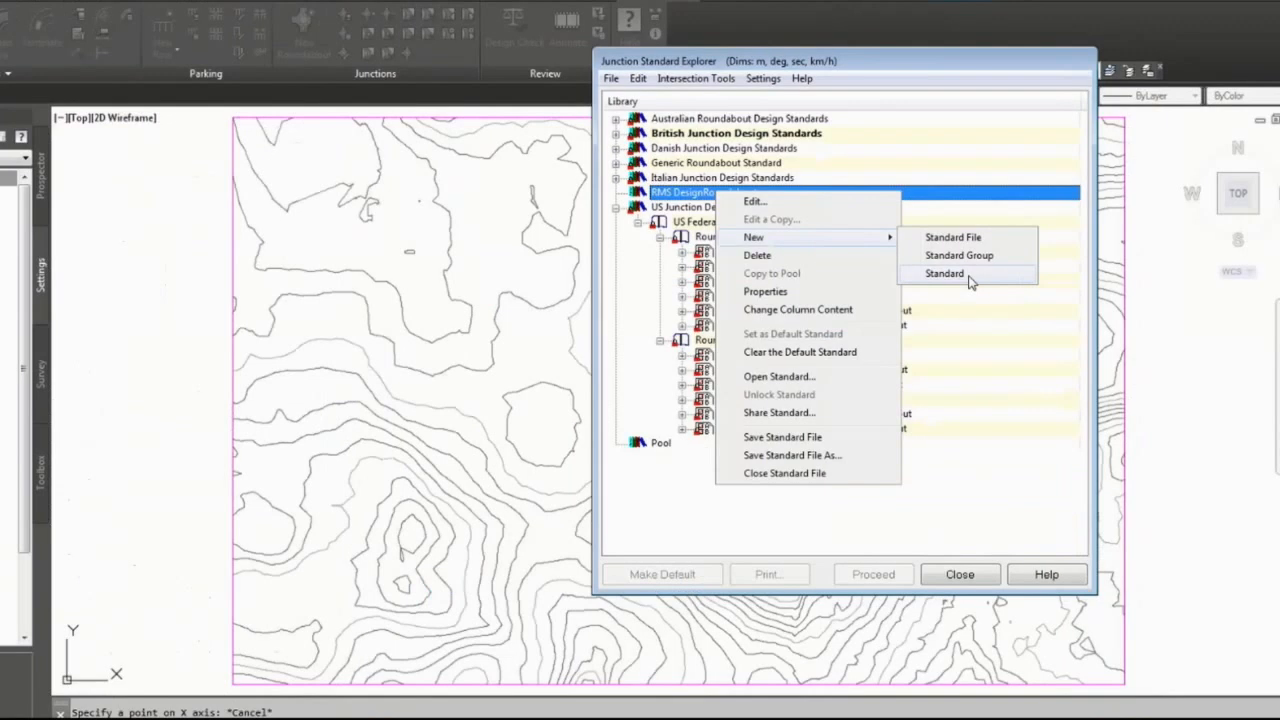
click(918, 350)
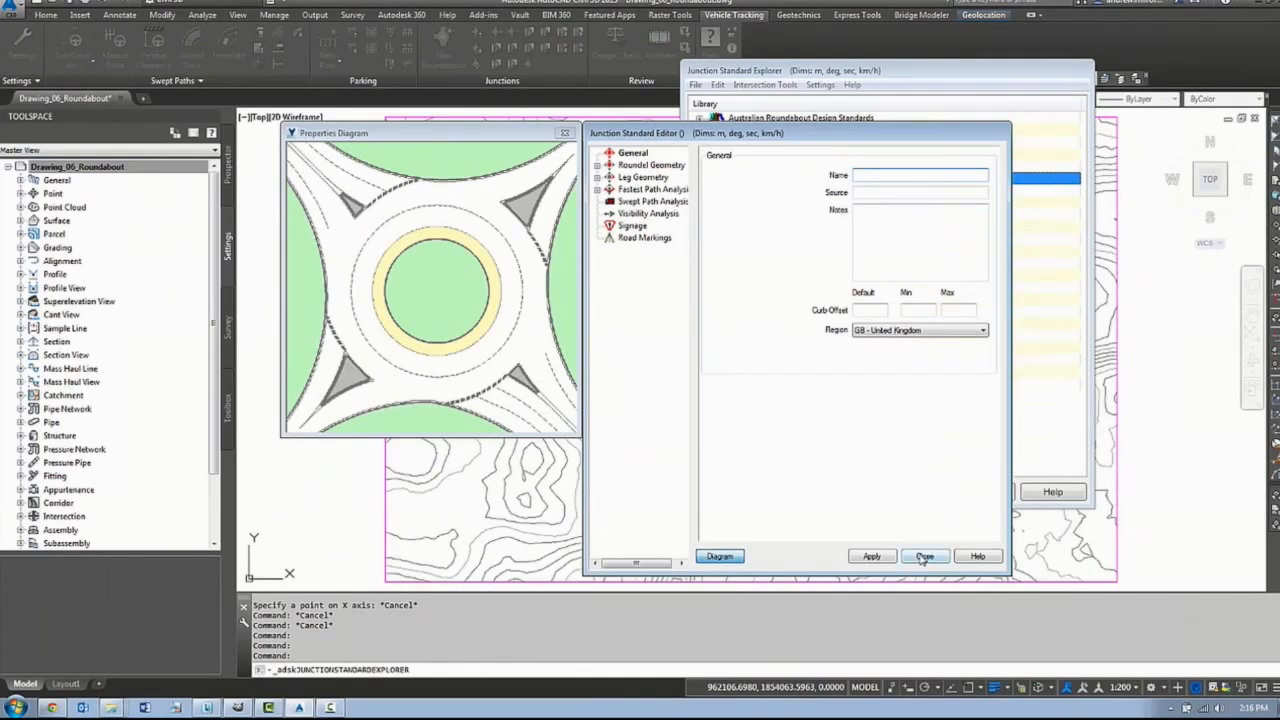
click(600, 165)
click(645, 226)
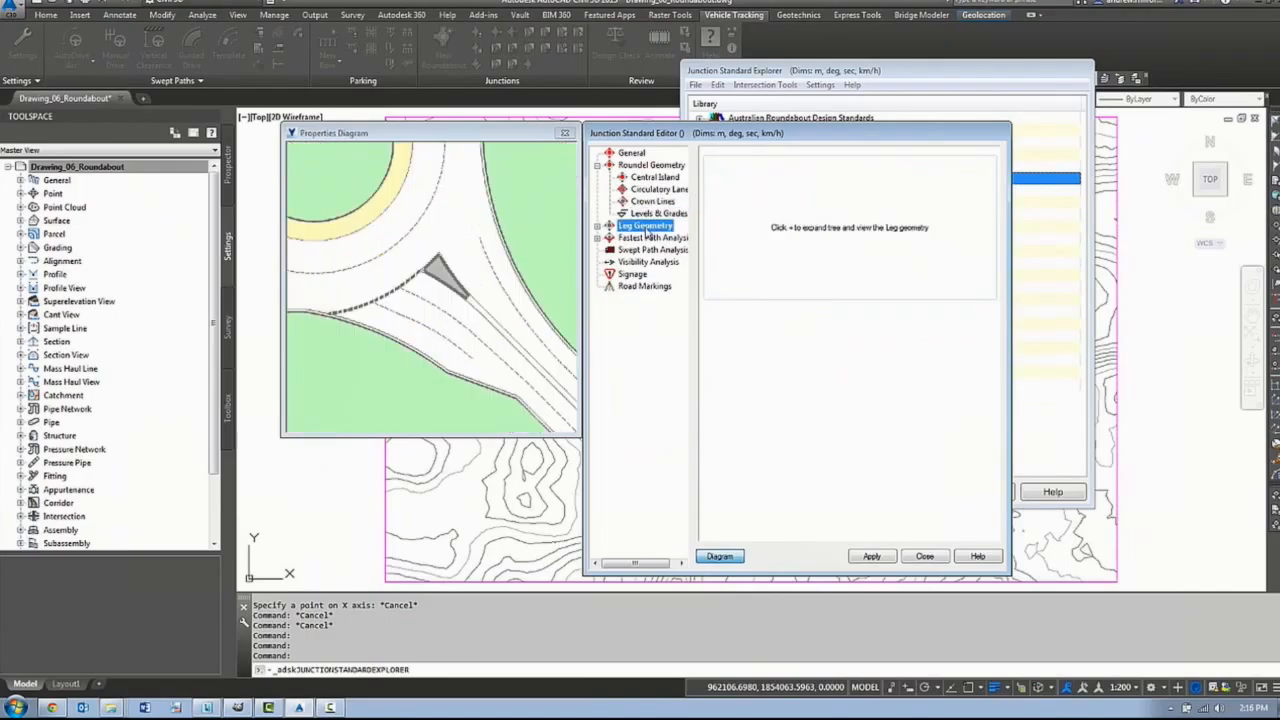
click(924, 557)
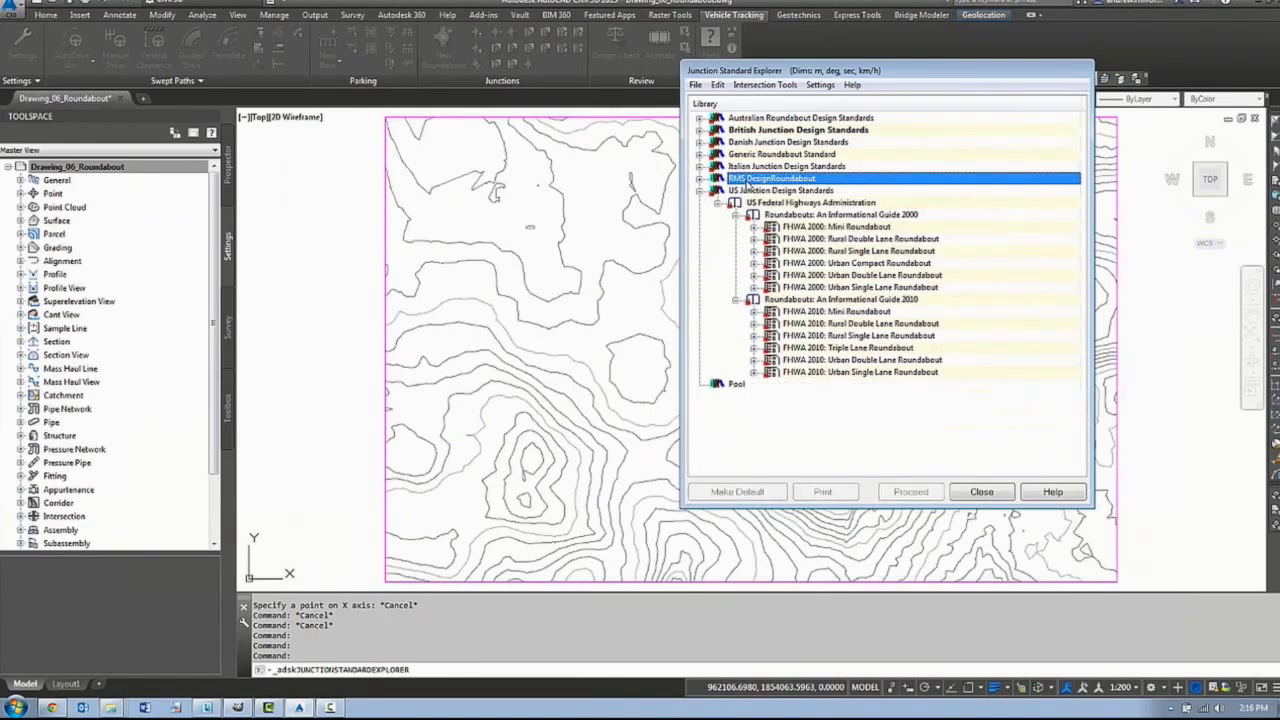
- Replace the unnamed standard in the RMS DesignRoundabout file with a copy of FHWA 2000: Urban Single Lane Roundabout
double_click(744, 181)
right_click(744, 190)
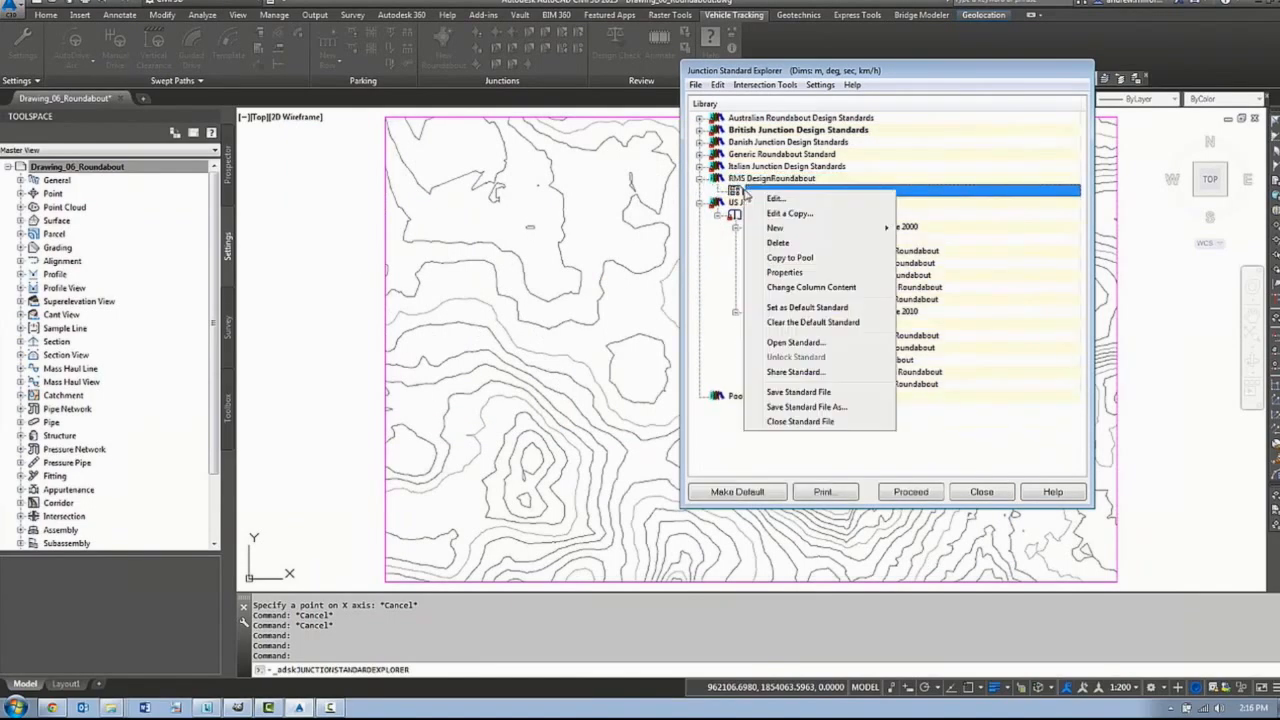
click(779, 243)
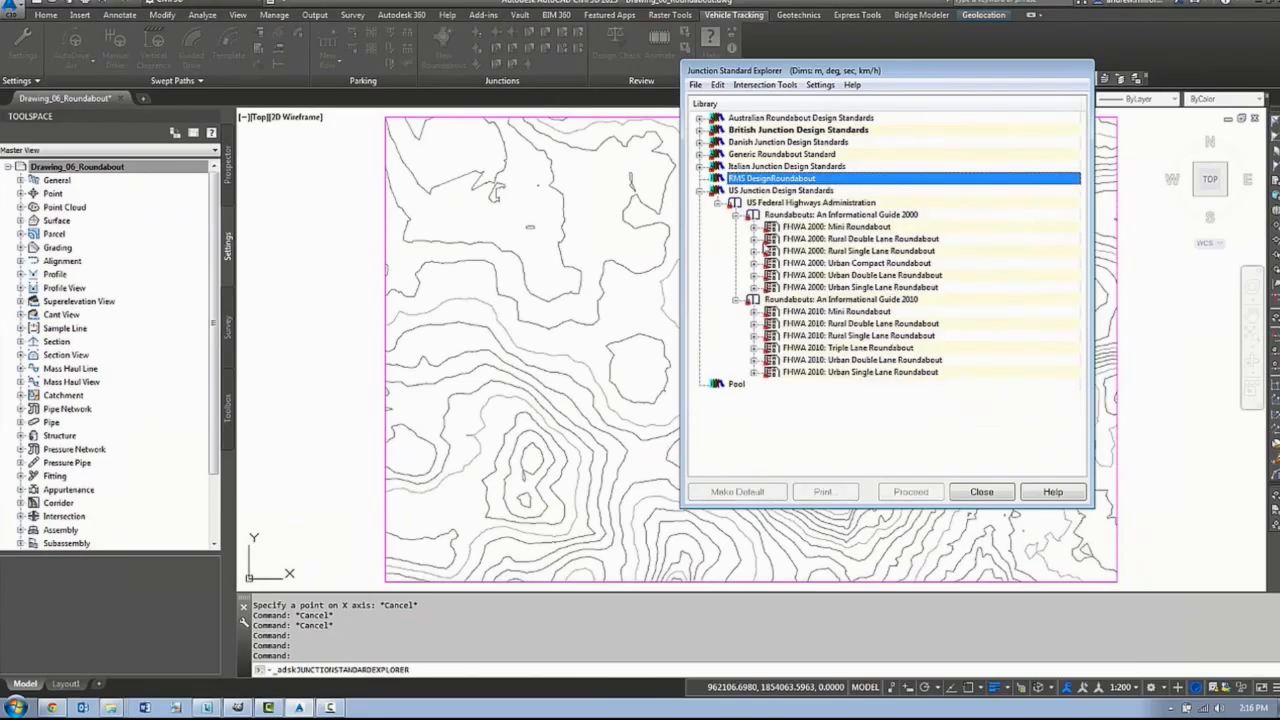
click(764, 203)
drag(798, 288, 722, 196)
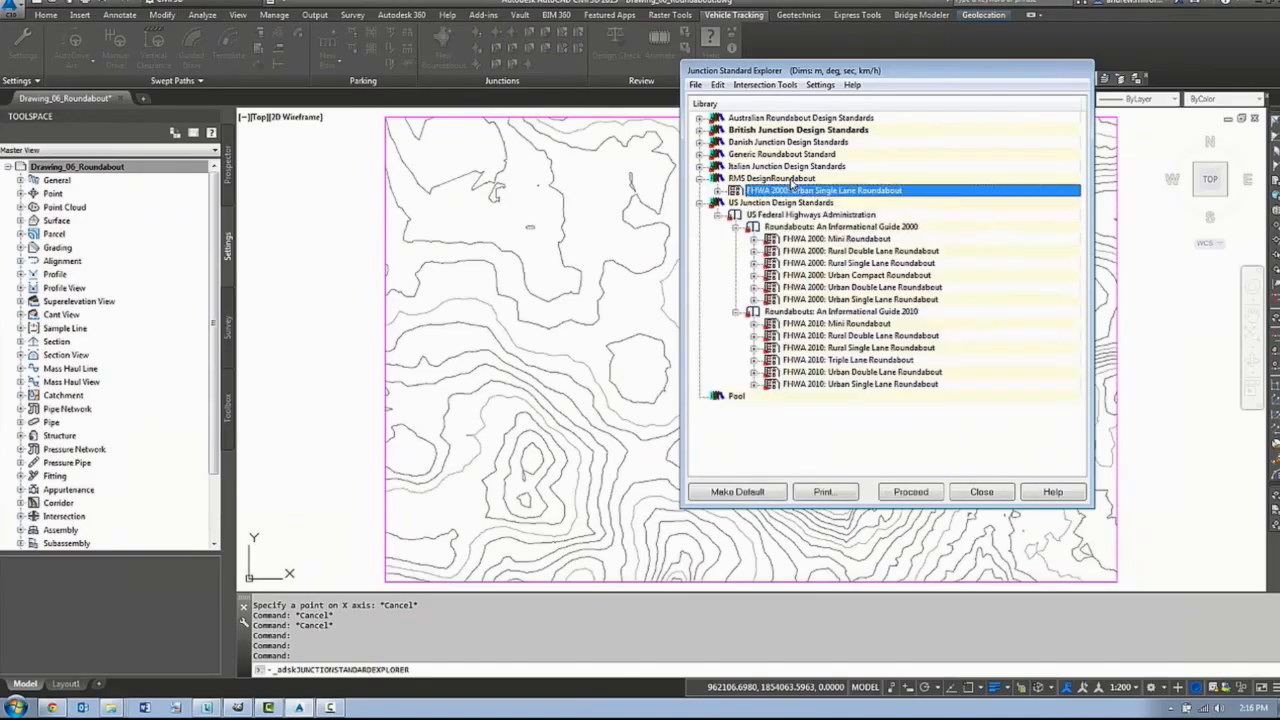
- Open the copied FHWA 2000 standard for editing and rename it RMS : Urban Single Lane Roundabout
click(718, 191)
right_click(808, 193)
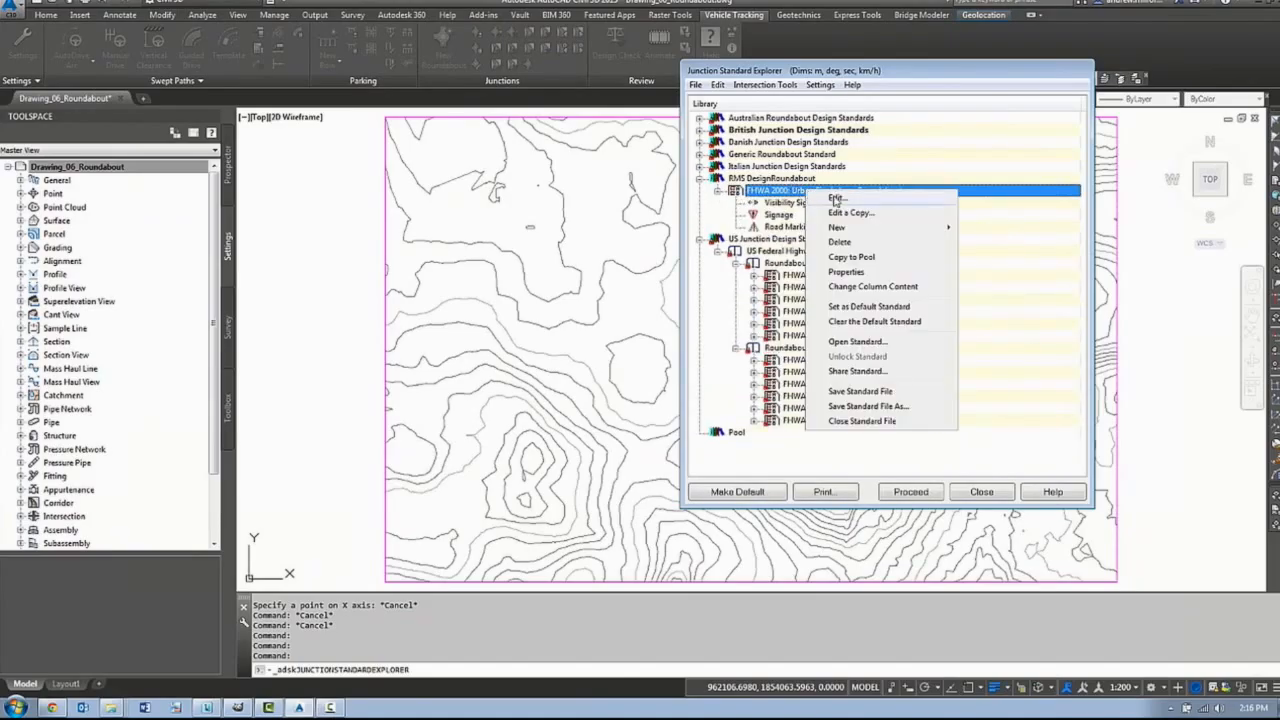
click(825, 200)
drag(881, 176, 796, 178)
key(BackSpace)
text(RMS: Urban Single Lane Roundabout)
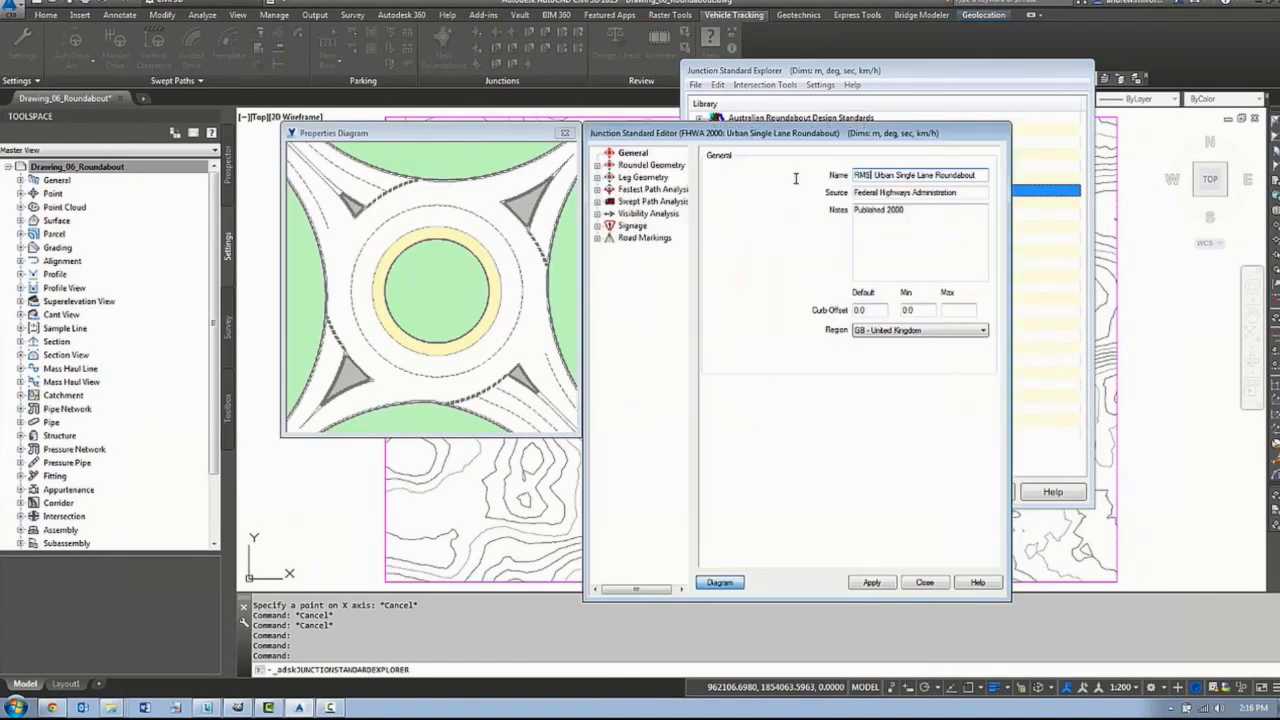
- Set the standard's source to RMS and clear its notes
drag(960, 192, 776, 207)
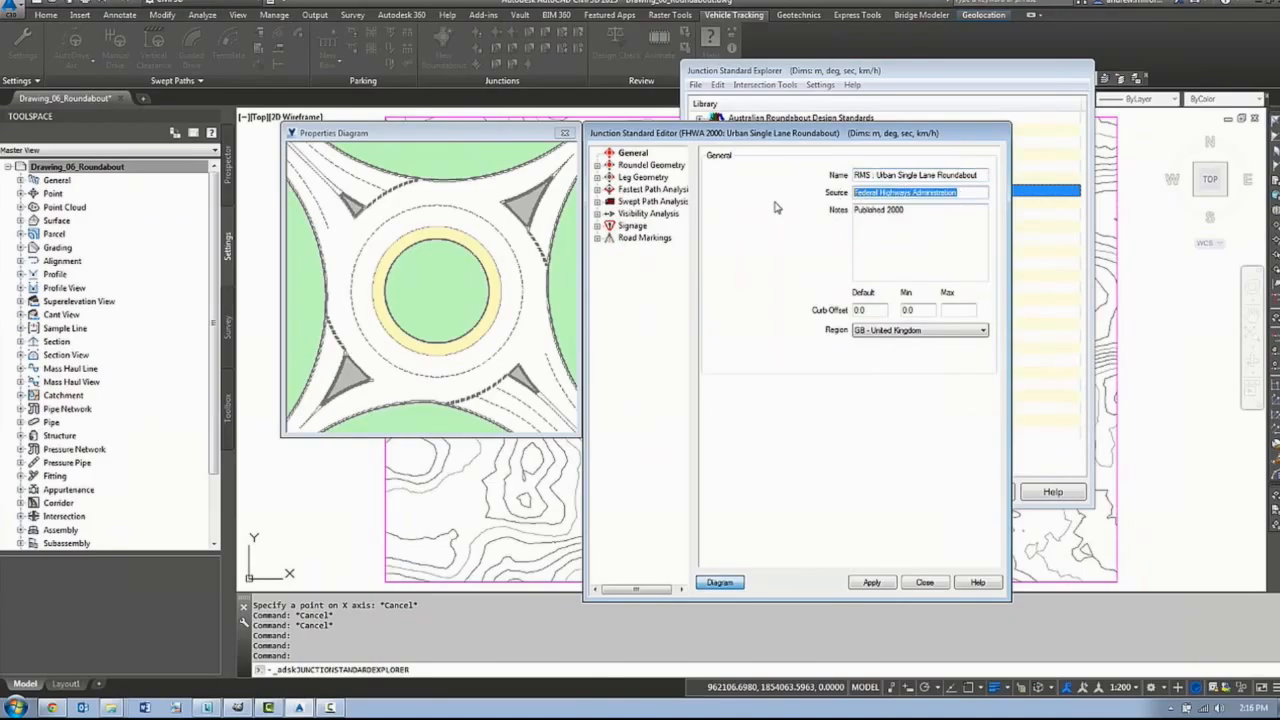
text(RMS)
drag(908, 211, 838, 213)
key(BackSpace)
click(883, 311)
click(917, 310)
- Set the central island's default inscribed circle diameter to 20 m and its center island and apron diameters to 12.5 m
double_click(651, 165)
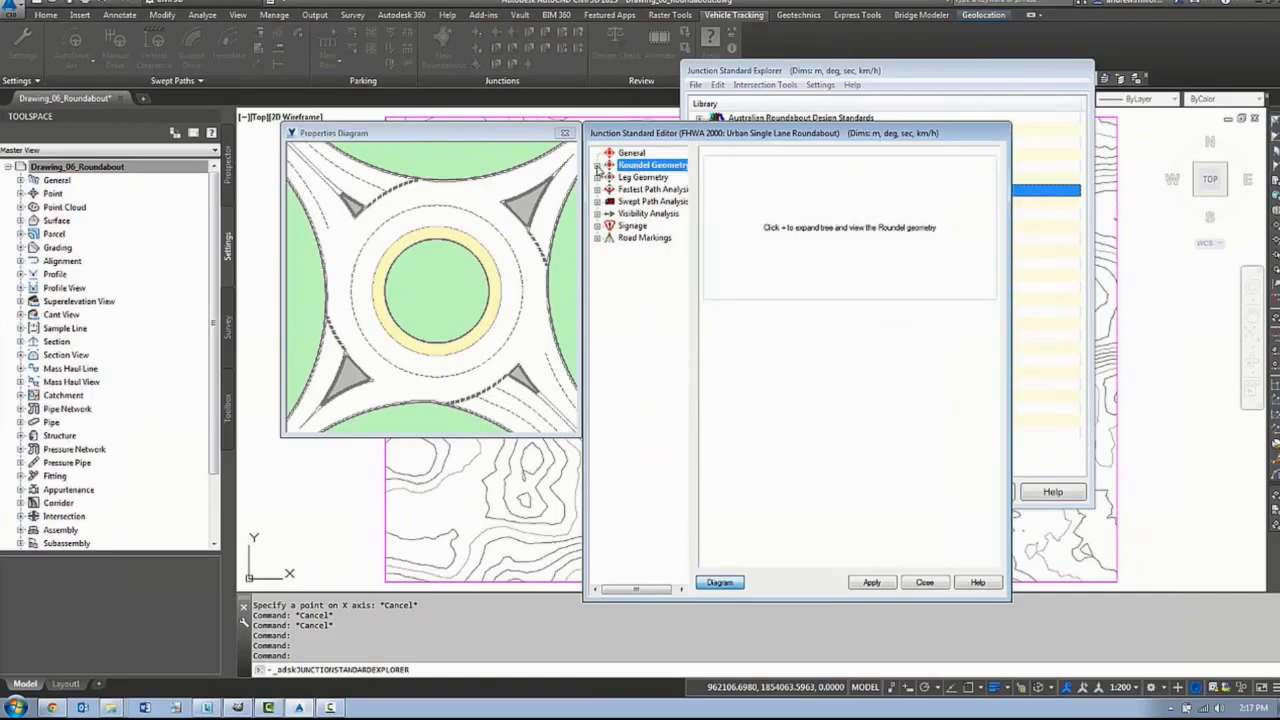
click(655, 177)
text(20)
click(880, 209)
double_click(880, 209)
text(12.5)
double_click(870, 227)
text(0)
click(875, 246)
double_click(868, 227)
text(12.5)
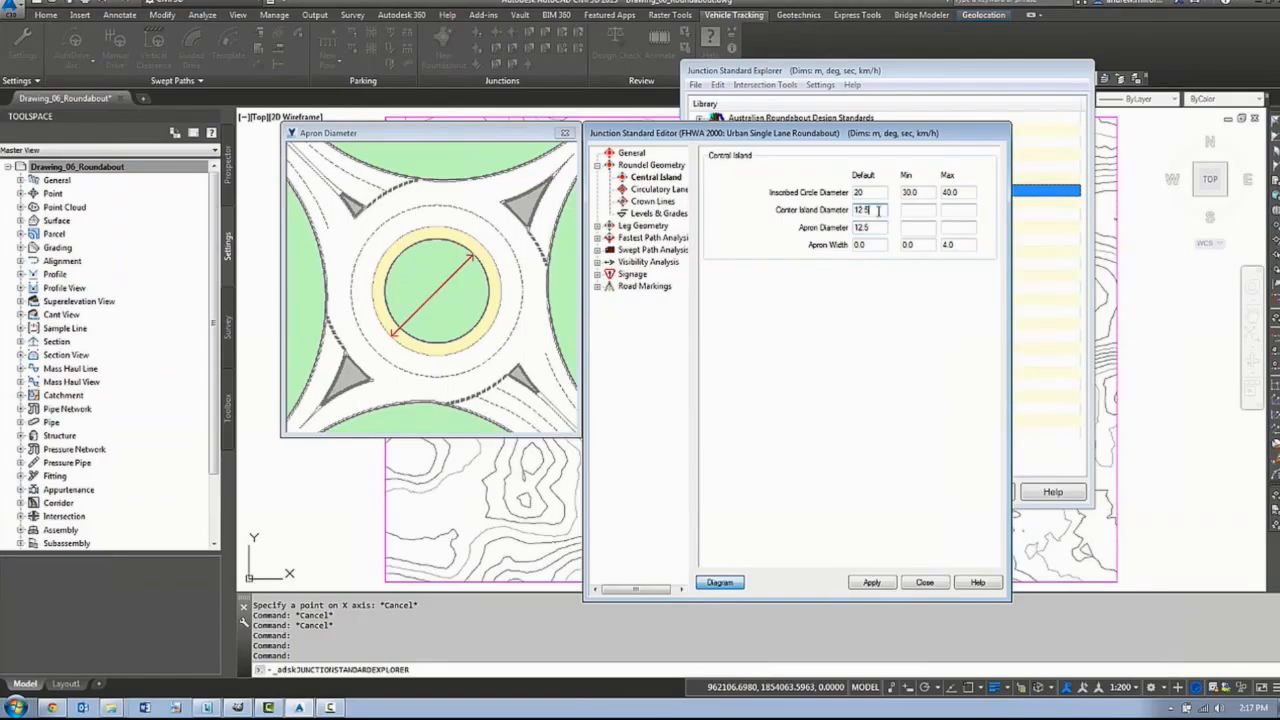
- Set the default circulatory width and Lane 1 width to 7.5 m
click(657, 189)
double_click(884, 194)
text(7.5)
key(Tab)
key(Tab)
text(7)
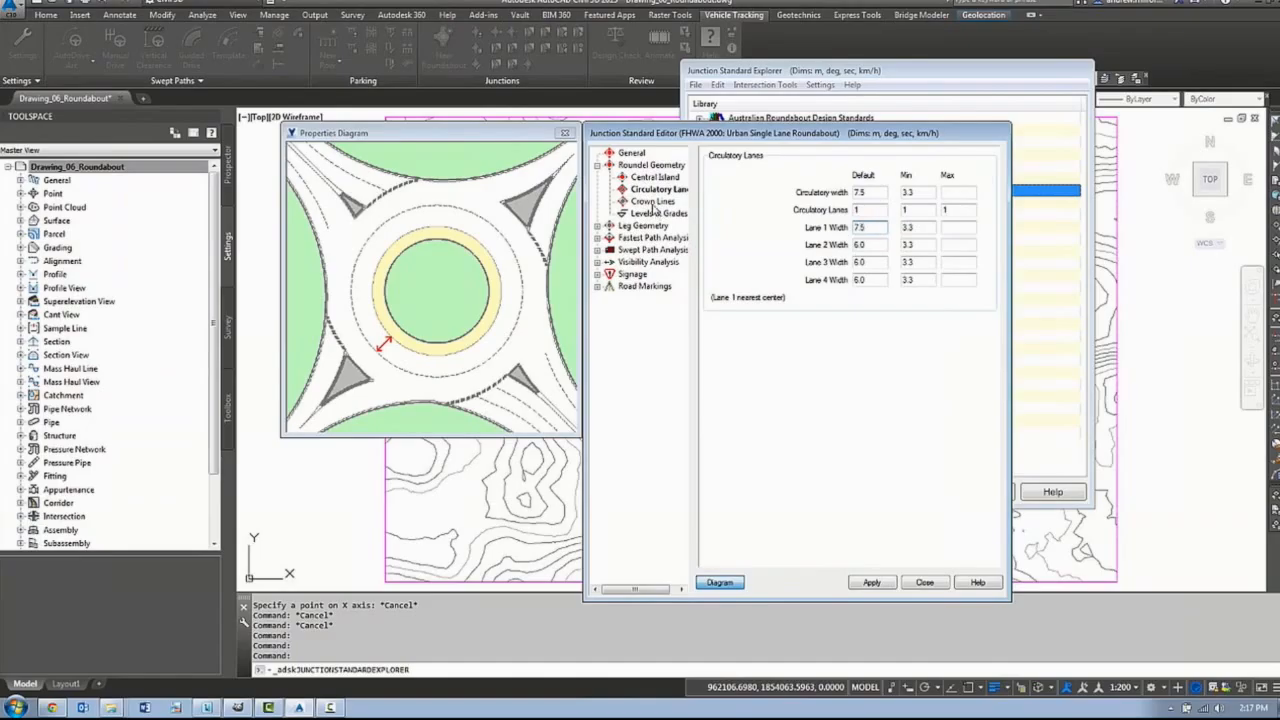
- Set the default approaching and departing lane widths of the leg's approach road to 3.5 m
click(658, 213)
click(597, 227)
click(635, 226)
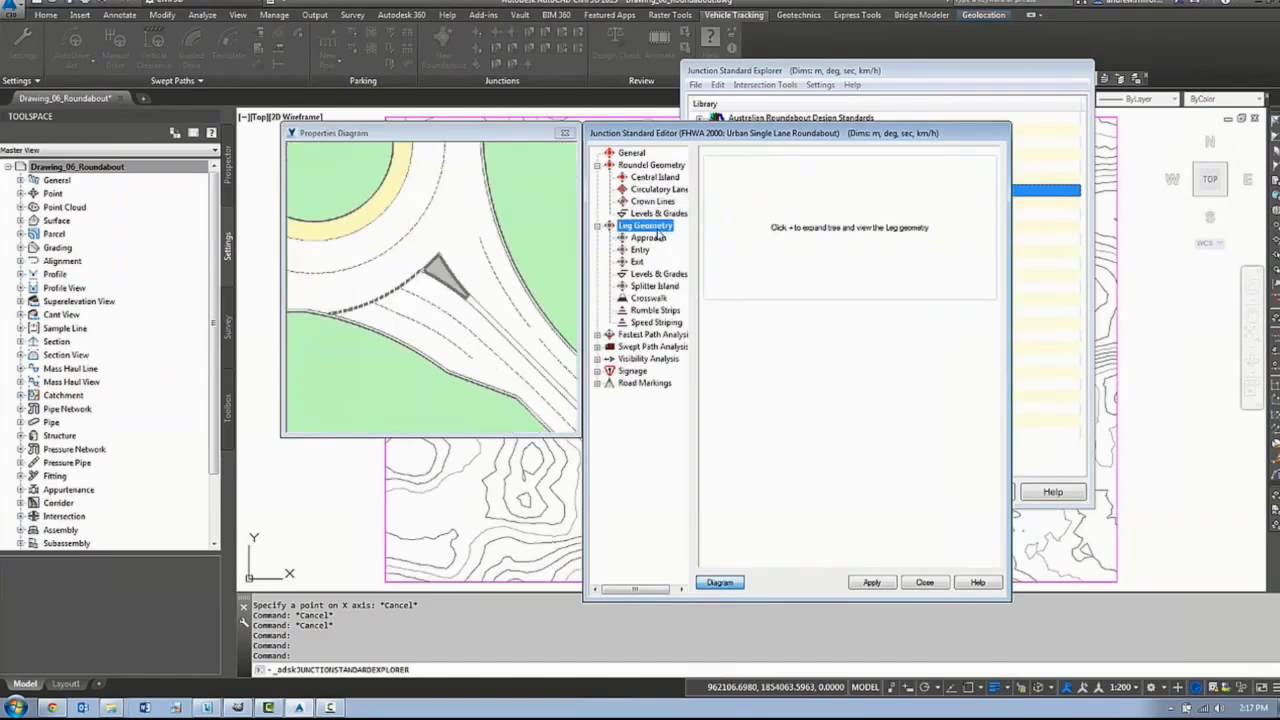
click(648, 237)
click(876, 190)
click(872, 209)
click(867, 233)
click(867, 251)
key(BackSpace)
text(5)
click(876, 327)
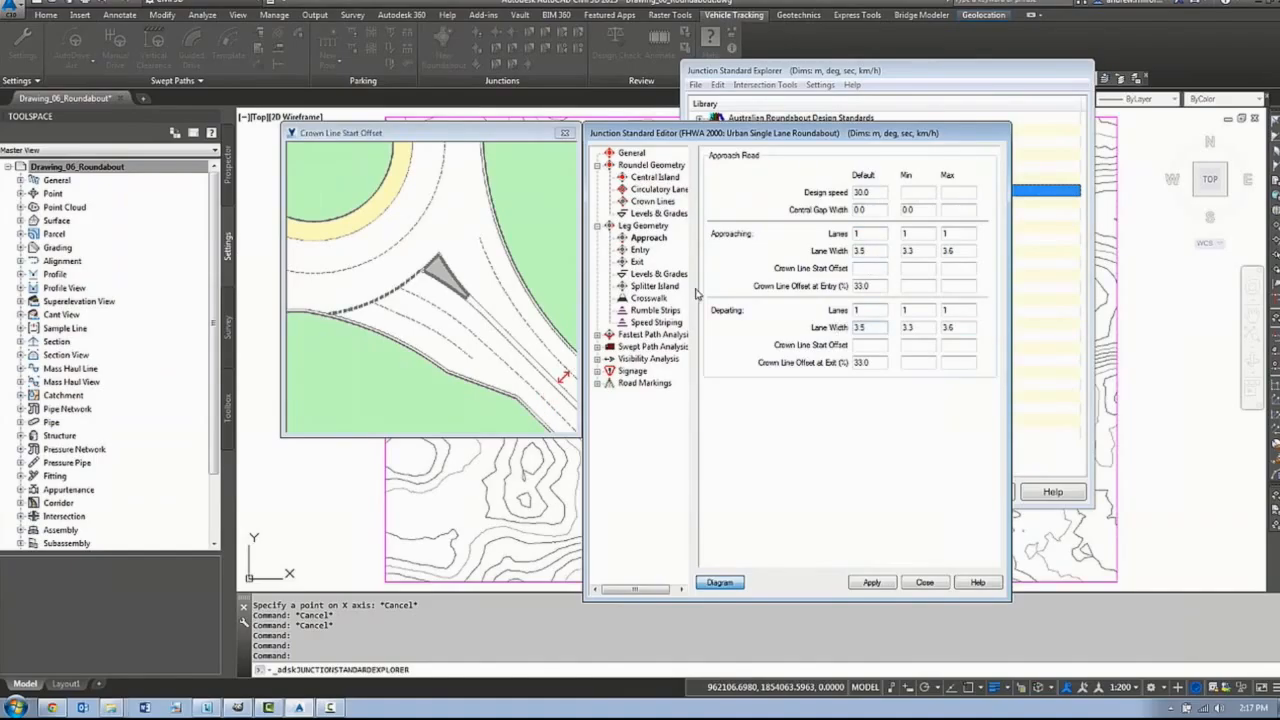
- Set the leg entry's default single lane width and overall entry width to 5.4 m
click(641, 250)
click(829, 229)
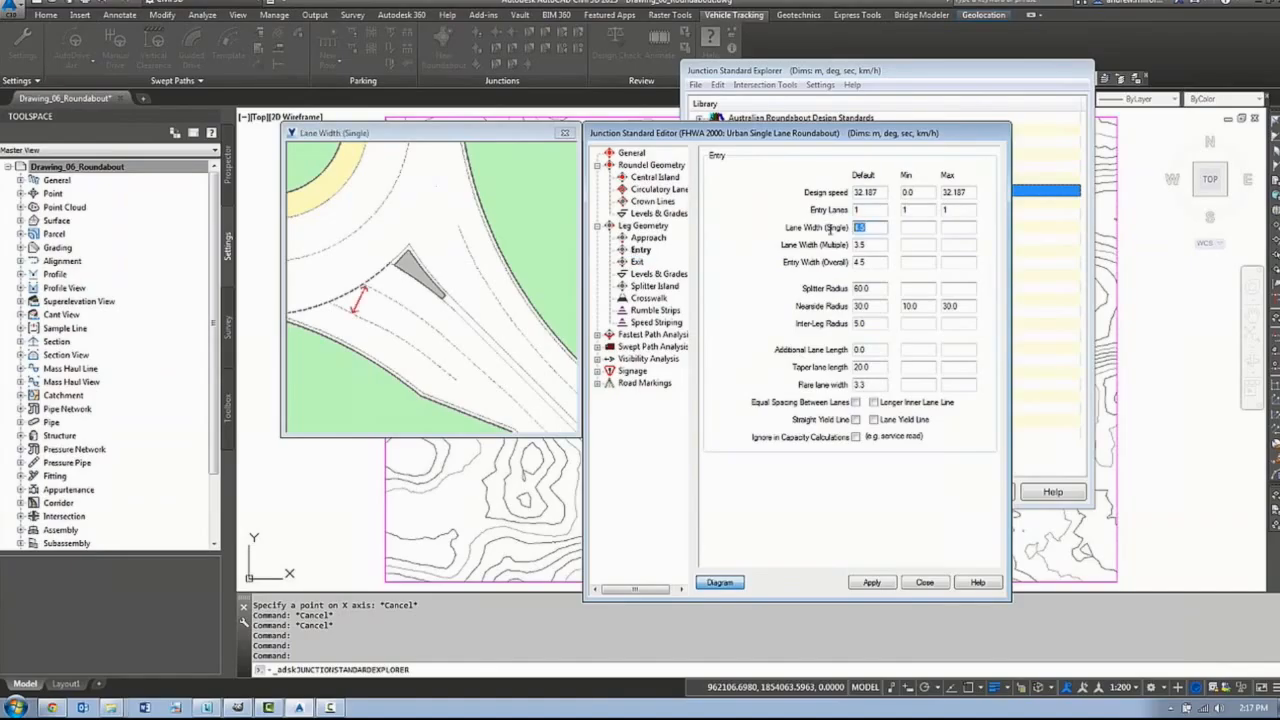
click(872, 193)
drag(869, 228, 845, 230)
text(5.4)
click(843, 261)
text(5.4)
- Set the leg entry's default splitter radius to 30 m and nearside radius to 40 m, and enable the straight yield line
click(851, 288)
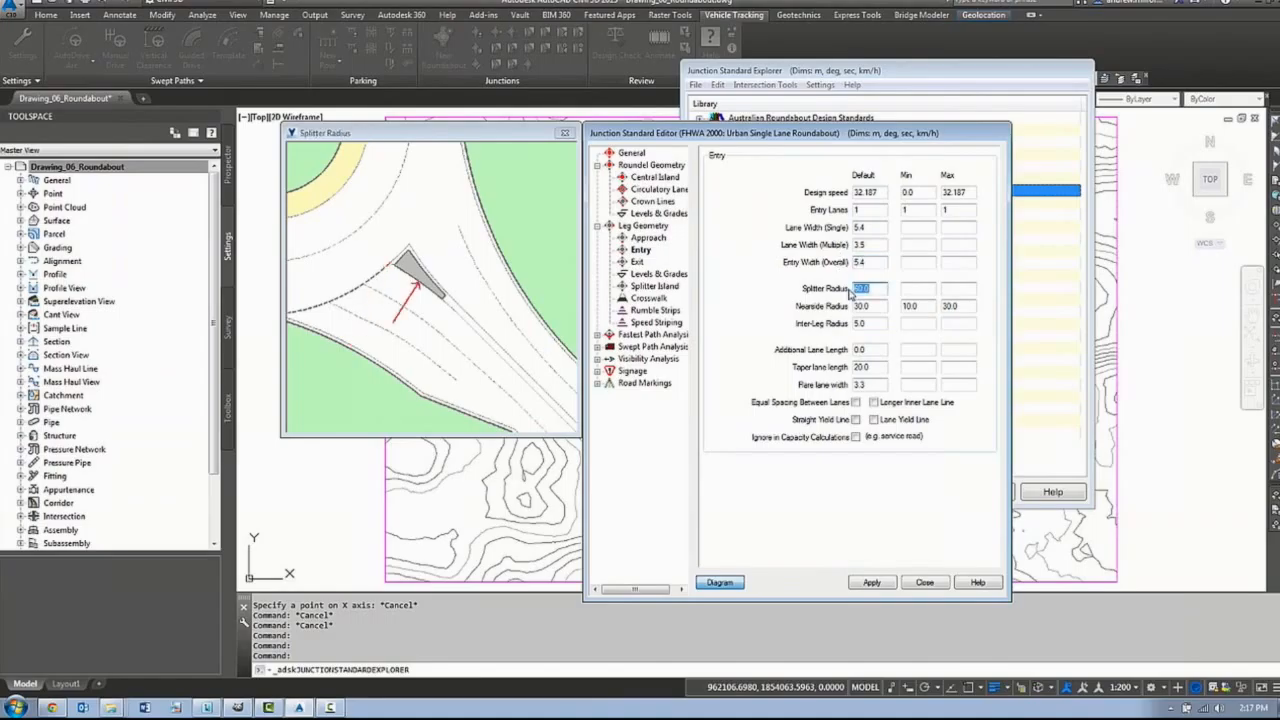
text(30)
click(853, 306)
text(40)
click(870, 349)
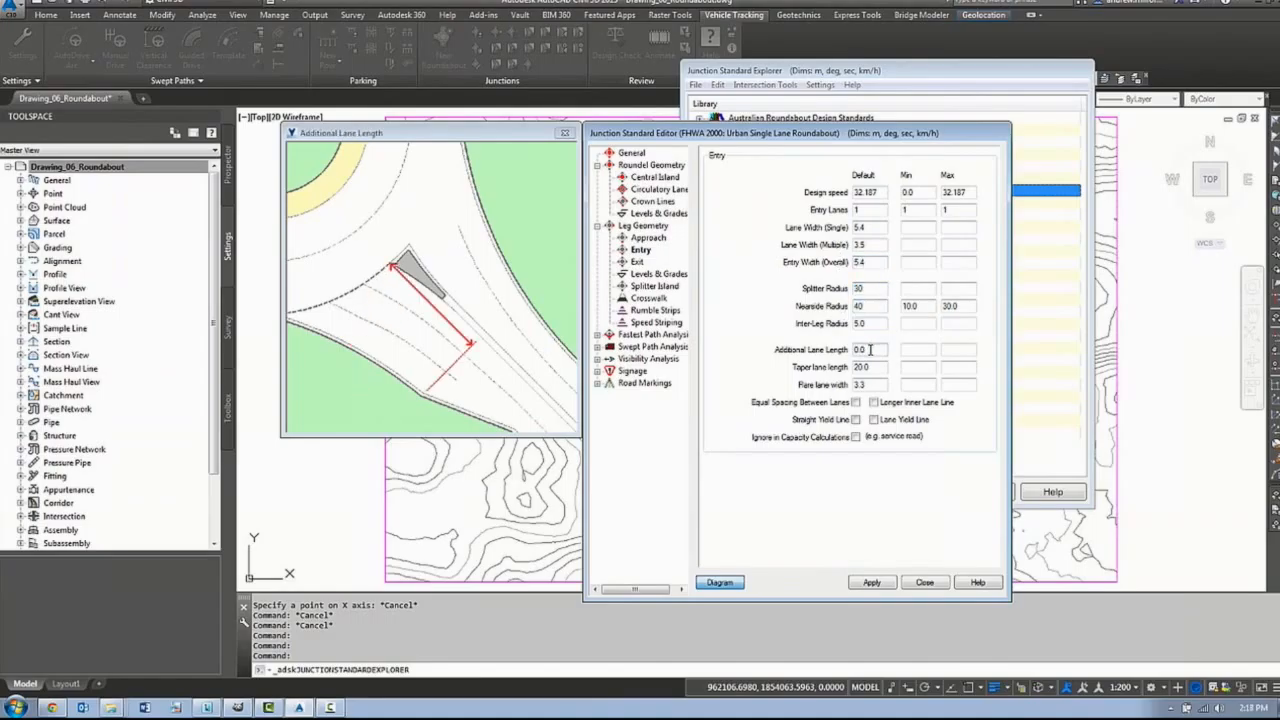
click(638, 262)
click(640, 251)
click(857, 420)
- Set the leg exit's default single lane width and overall exit width to 5.7 m
click(639, 262)
click(857, 229)
text(5.7)
drag(870, 263, 853, 288)
text(5.760)
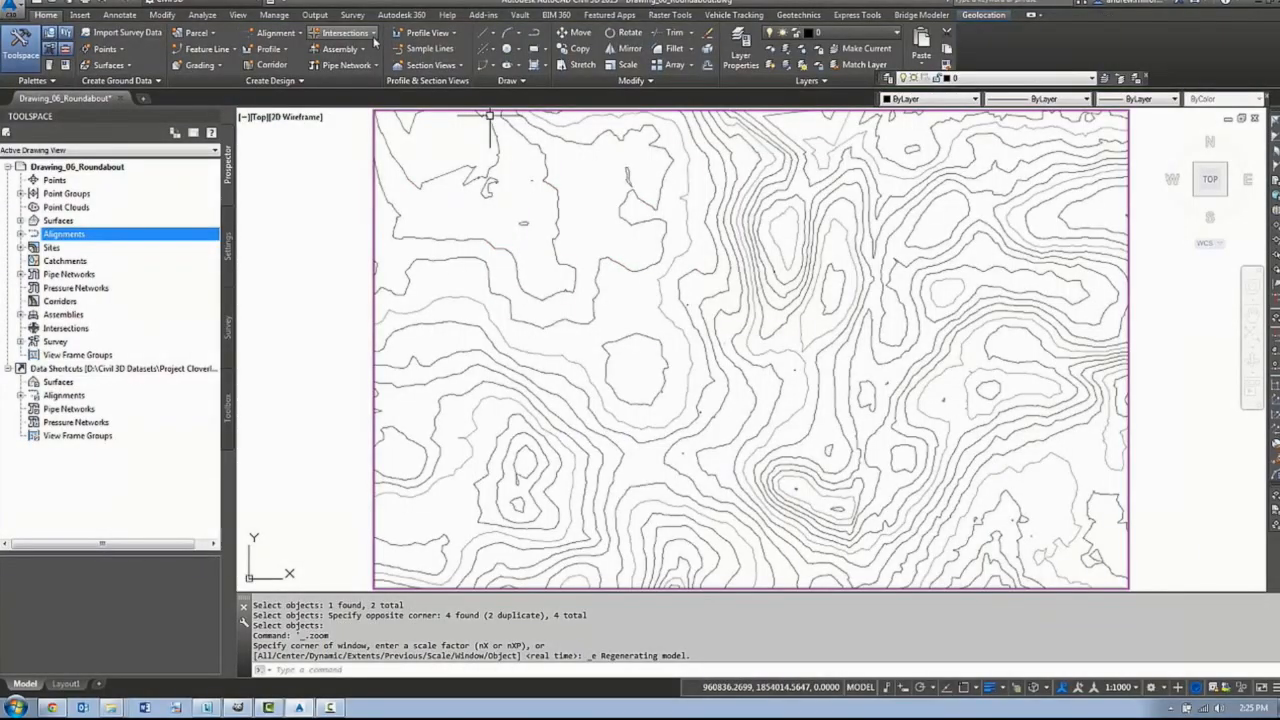
- Create a straight centerline alignment named MC10 between the centres of two small marker circles, using tangents without curves
click(330, 34)
click(320, 77)
text(MC10)
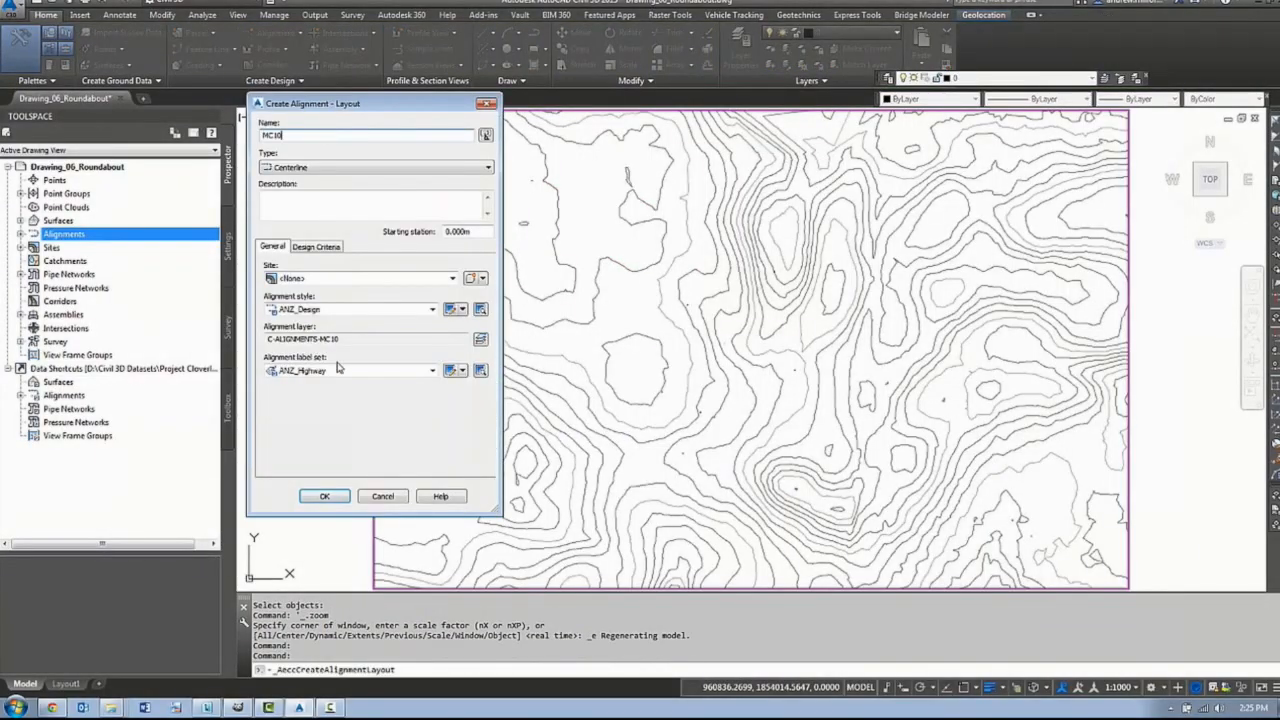
key(Return)
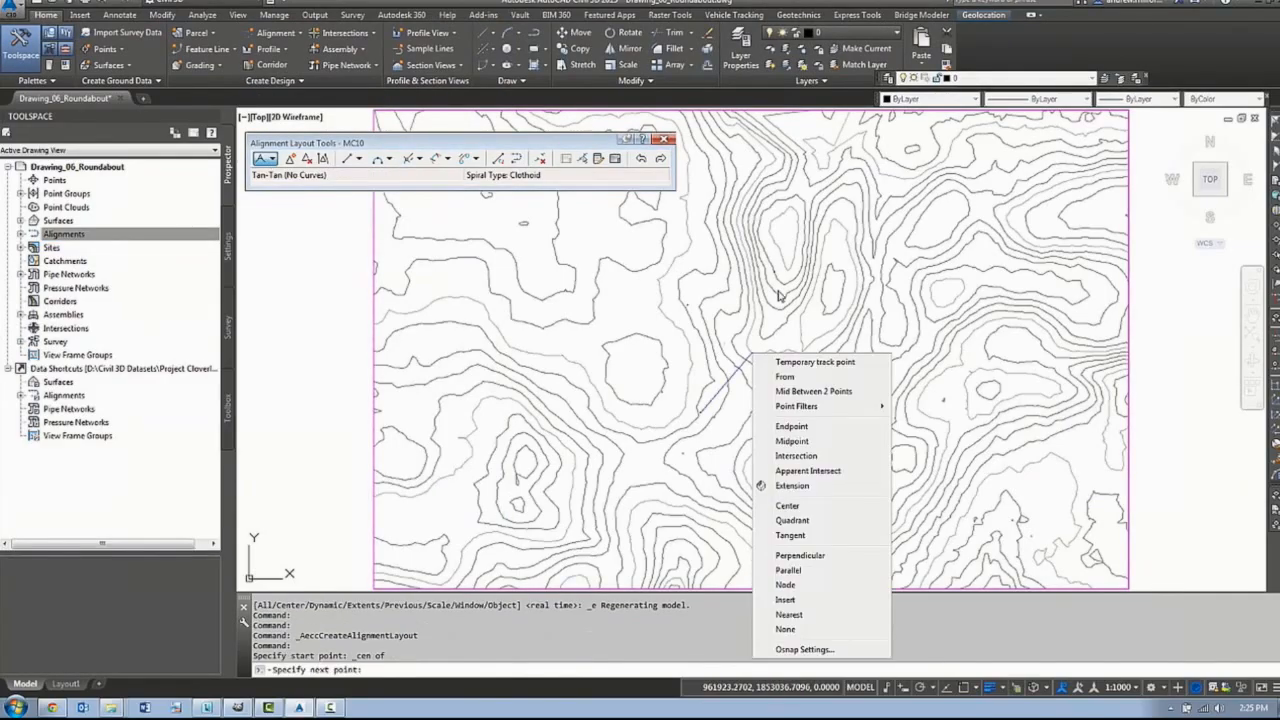
click(787, 505)
click(764, 312)
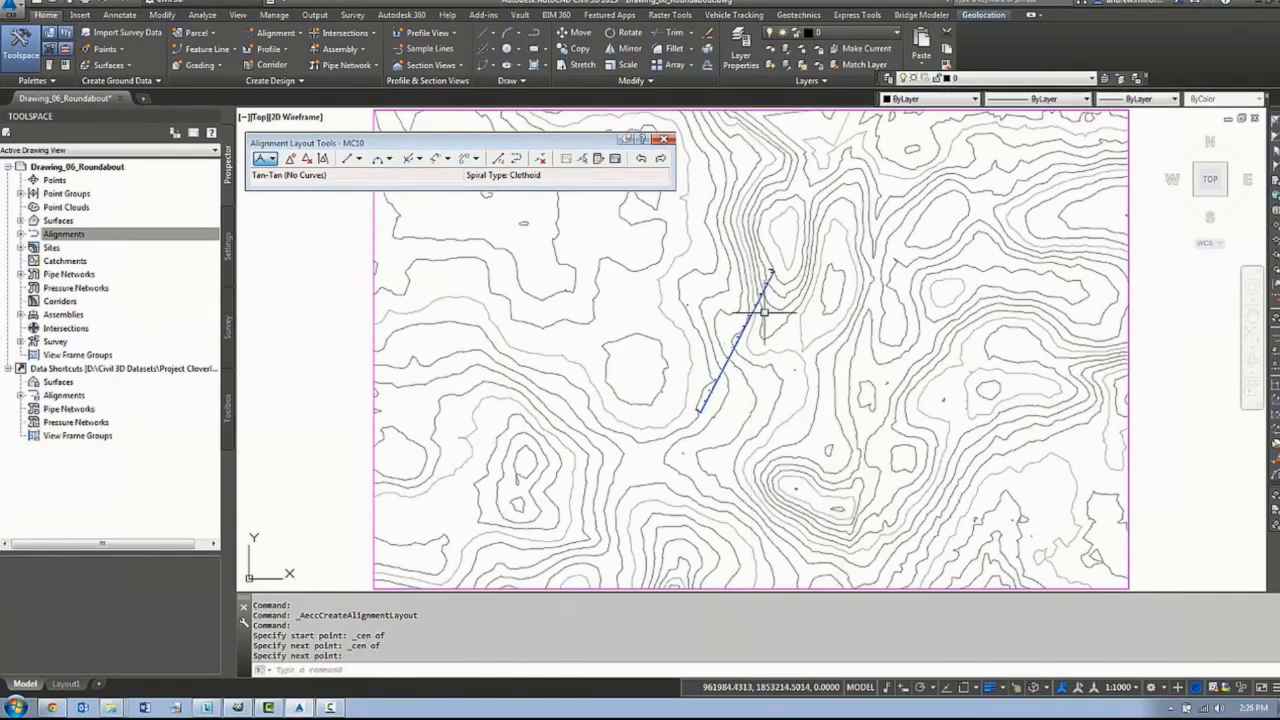
- Start a second centerline alignment named MC20 with the ANZ_Design style and ANZ_Highway label set
scroll(755, 321, up, 4)
middle_drag(757, 333, 814, 312)
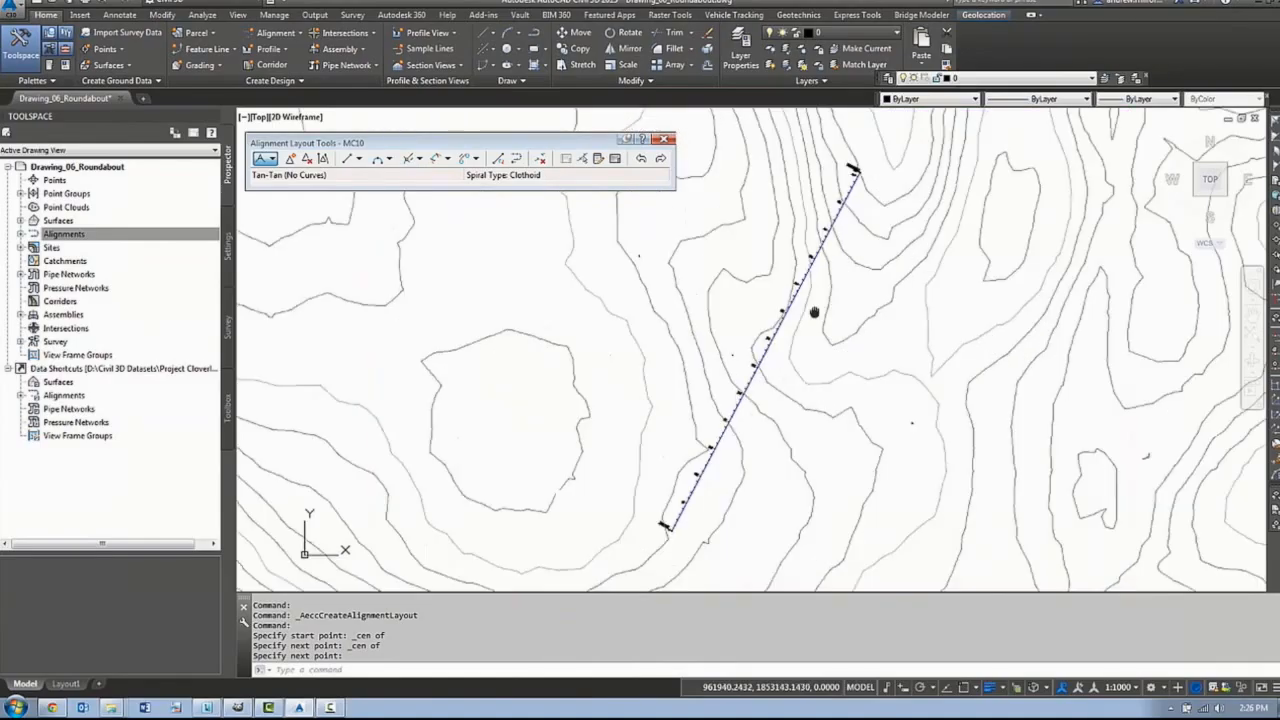
key(Return)
key(Return)
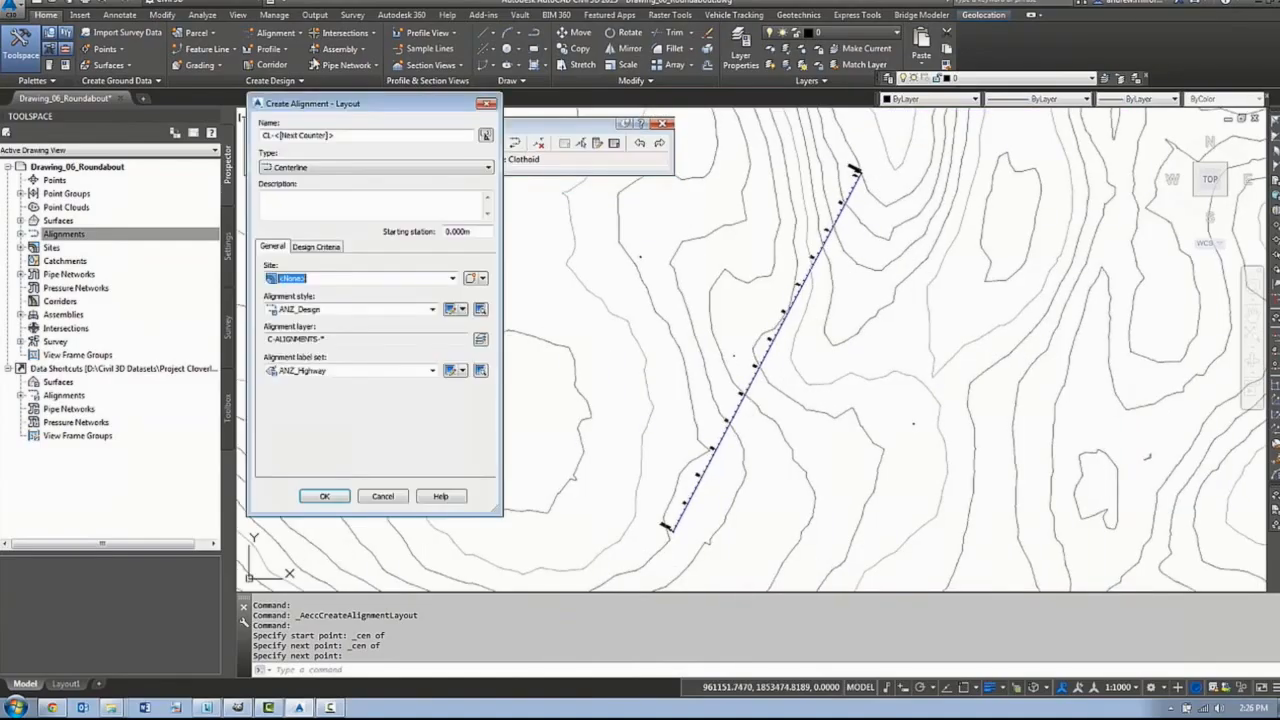
triple_click(320, 135)
text(MC20)
click(324, 496)
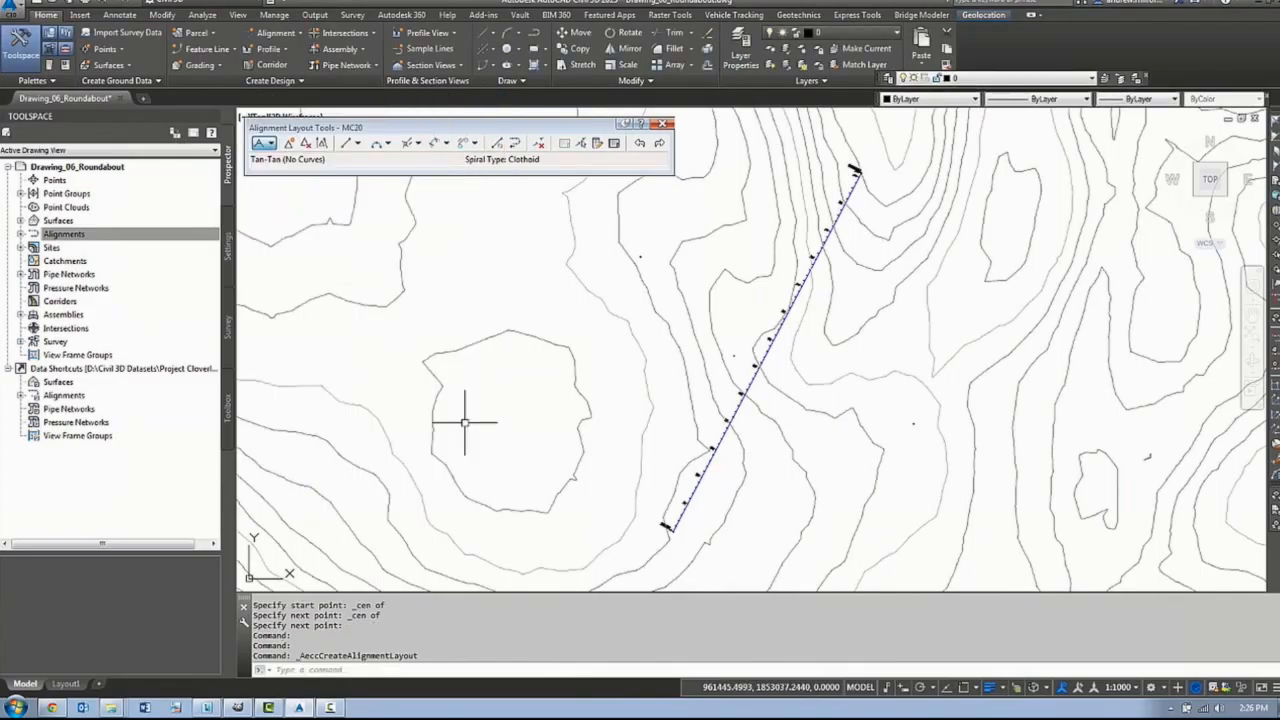
- Draw MC20 as tangents with curves through the centres of three marker circles, crossing MC10
click(270, 143)
click(318, 170)
shift+right_click(507, 303)
click(541, 451)
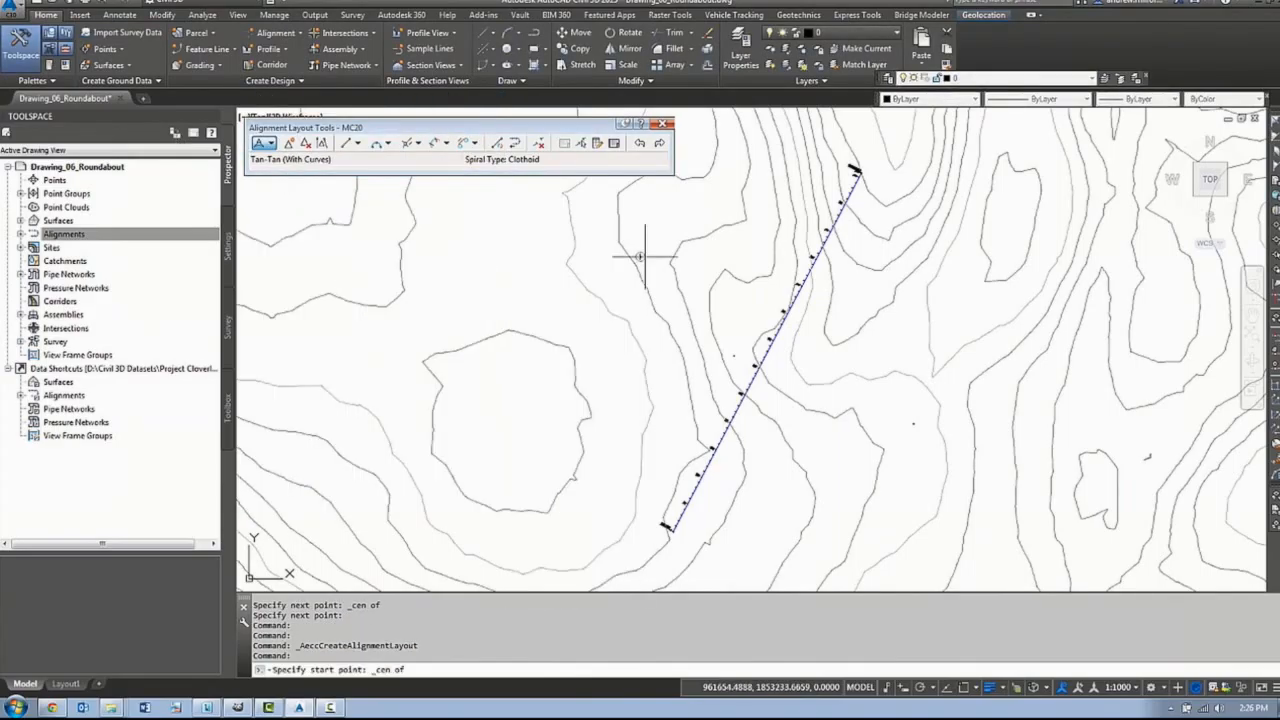
click(640, 256)
shift+right_click(745, 368)
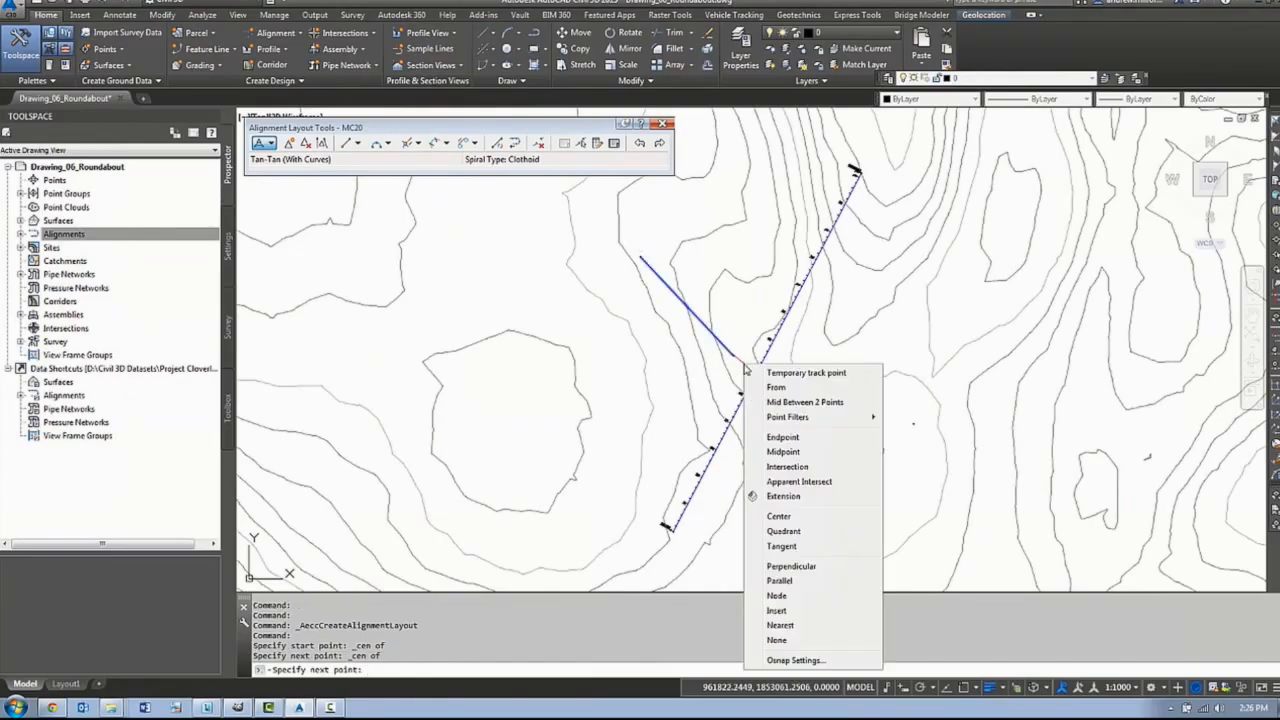
click(779, 516)
scroll(803, 380, up, 5)
click(1256, 558)
key(Return)
- Stretch the end of MC20's curve along its second tangent, past the MC10 crossing, to enlarge the curve
click(566, 289)
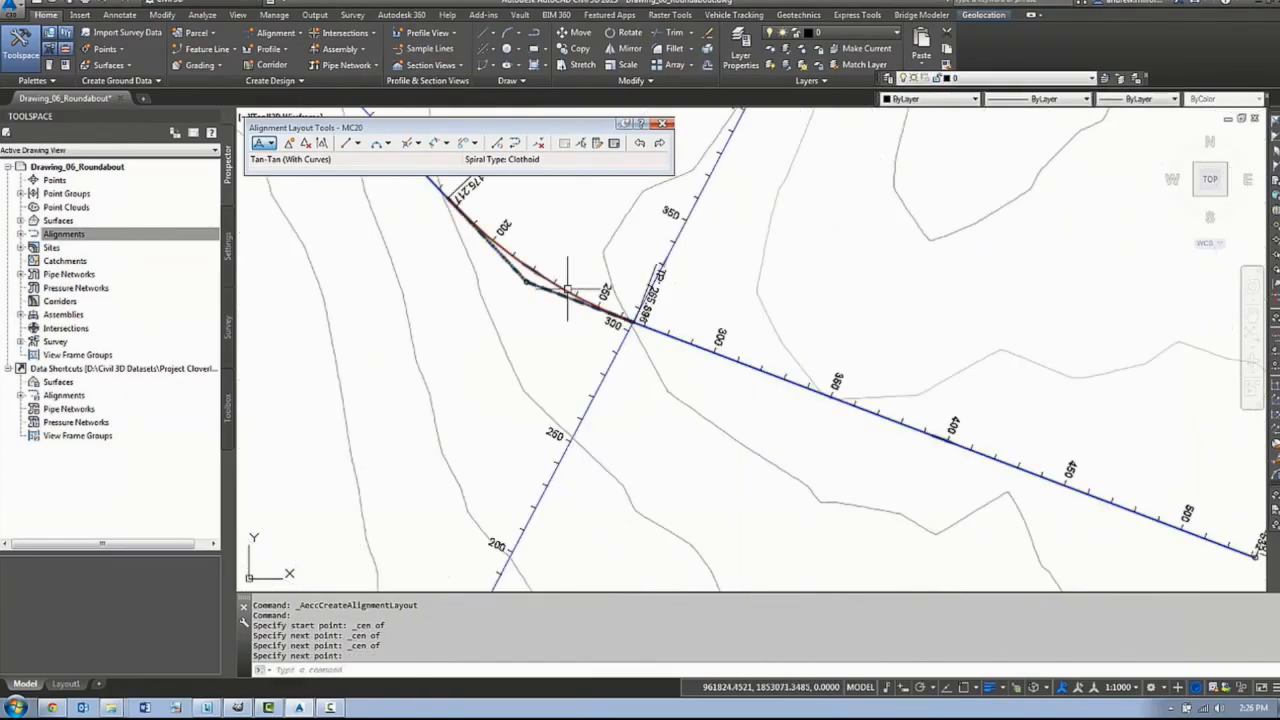
click(631, 321)
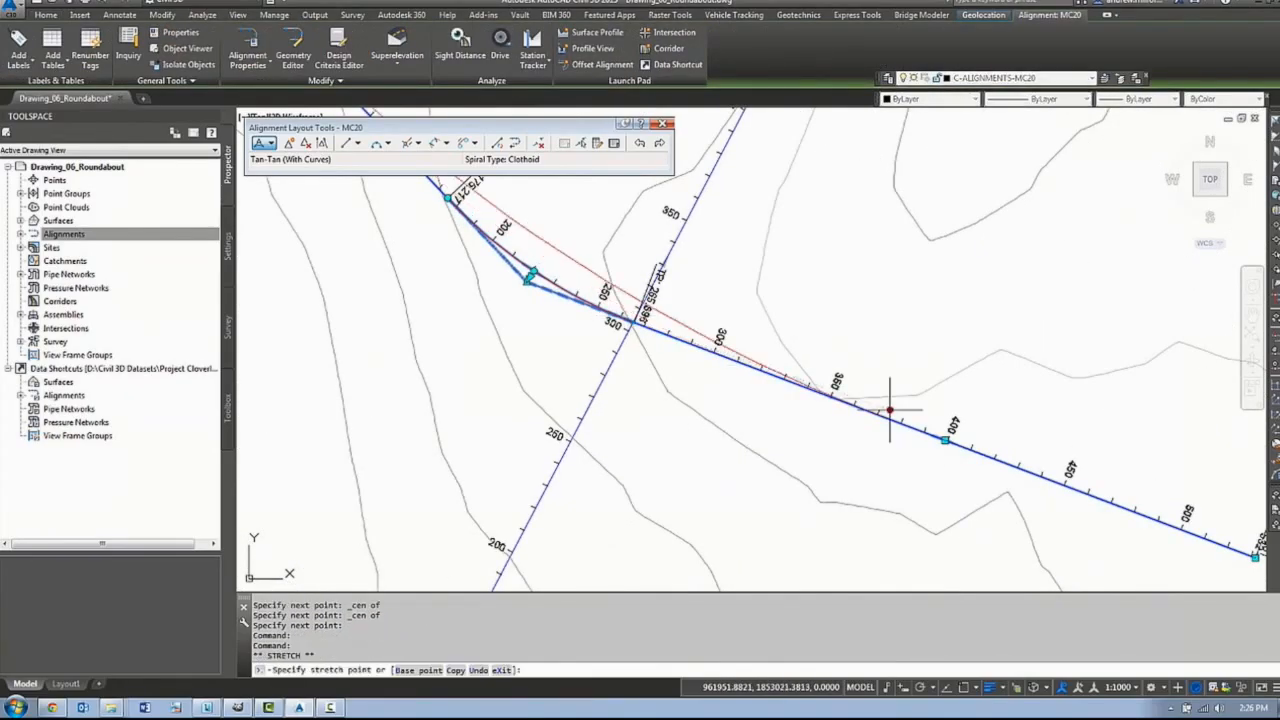
scroll(889, 409, down, 4)
key(Escape)
key(Escape)
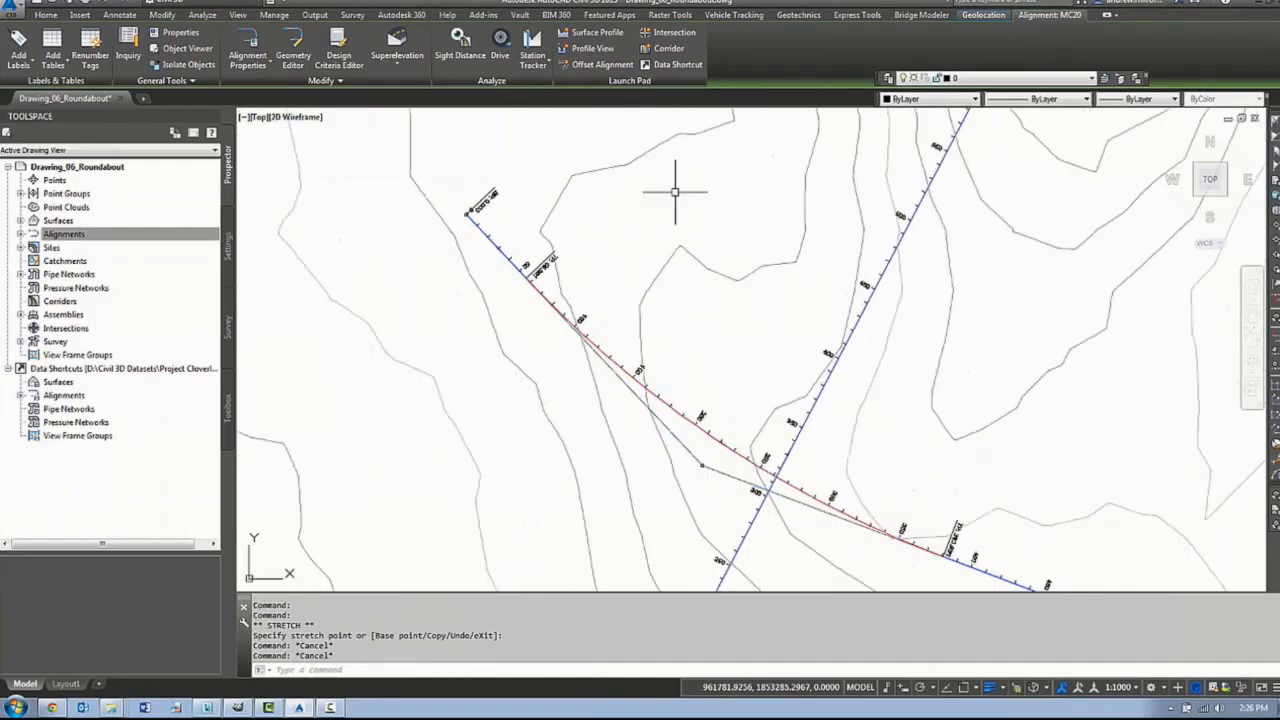
- Create an Existing Ground surface profile for MC10 and place its profile view above the surface boundary
scroll(700, 260, down, 3)
scroll(745, 335, up, 3)
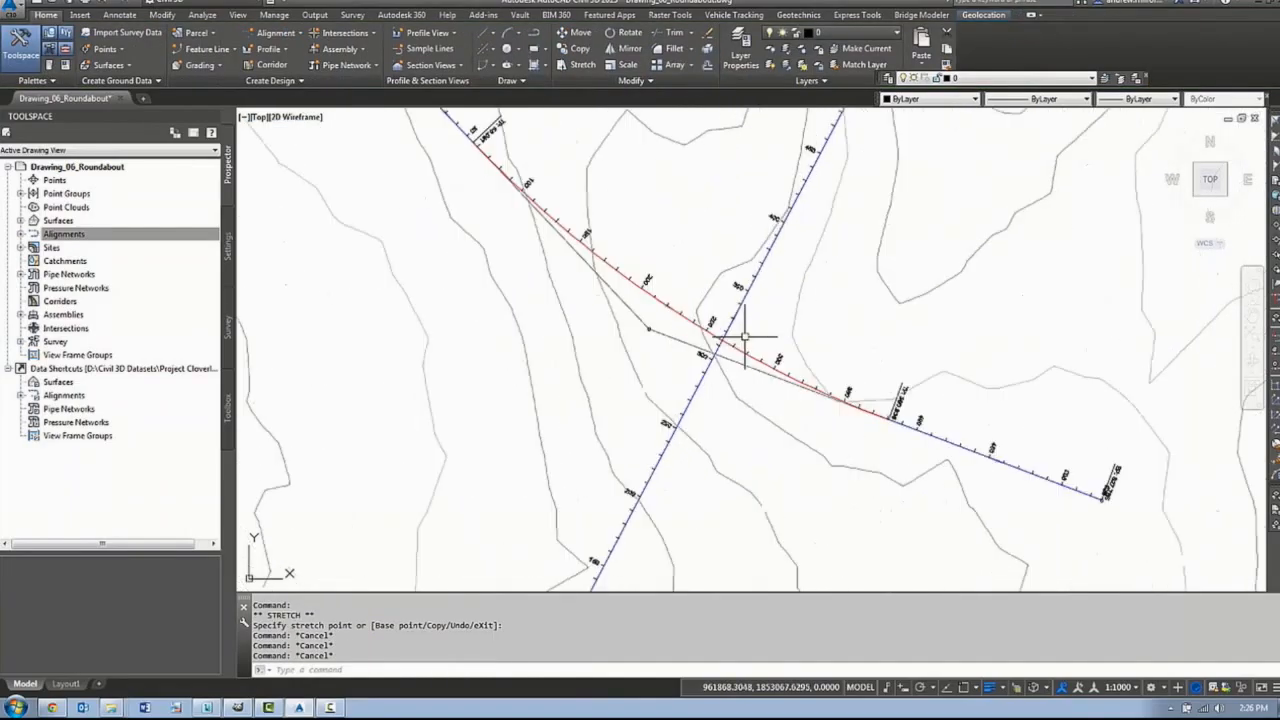
scroll(745, 335, down, 2)
scroll(745, 335, down, 2)
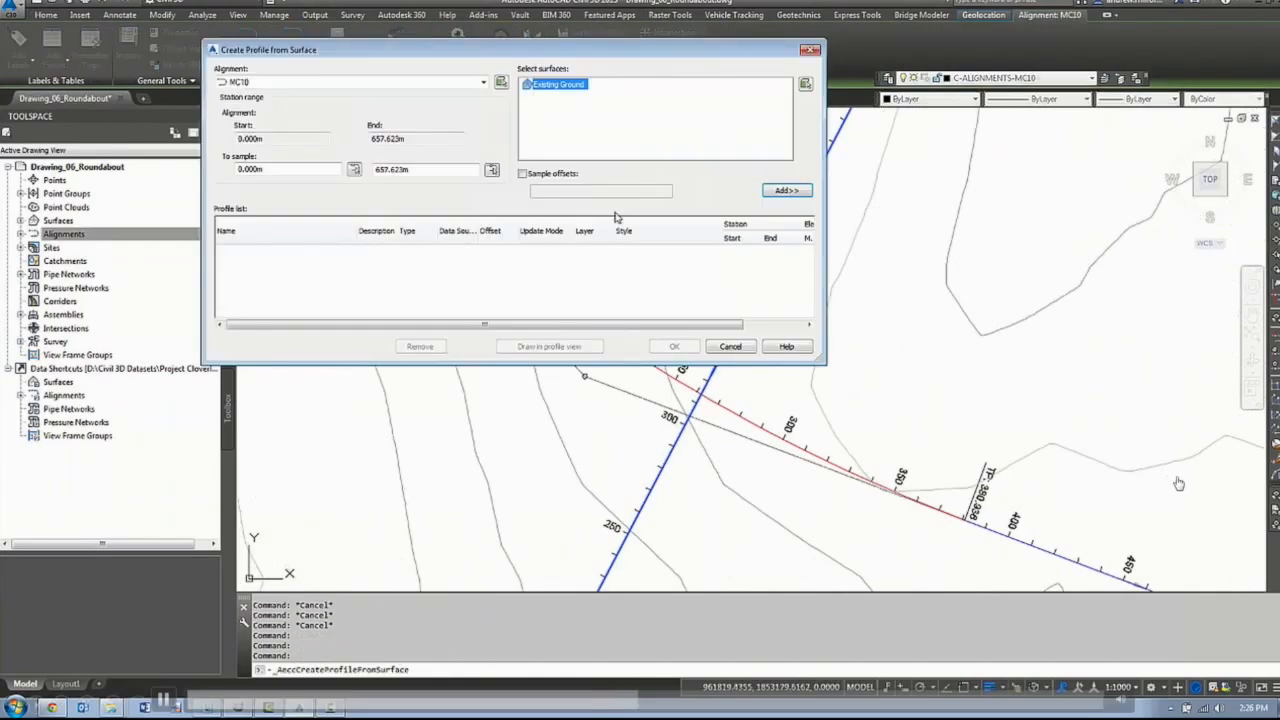
click(787, 190)
click(580, 344)
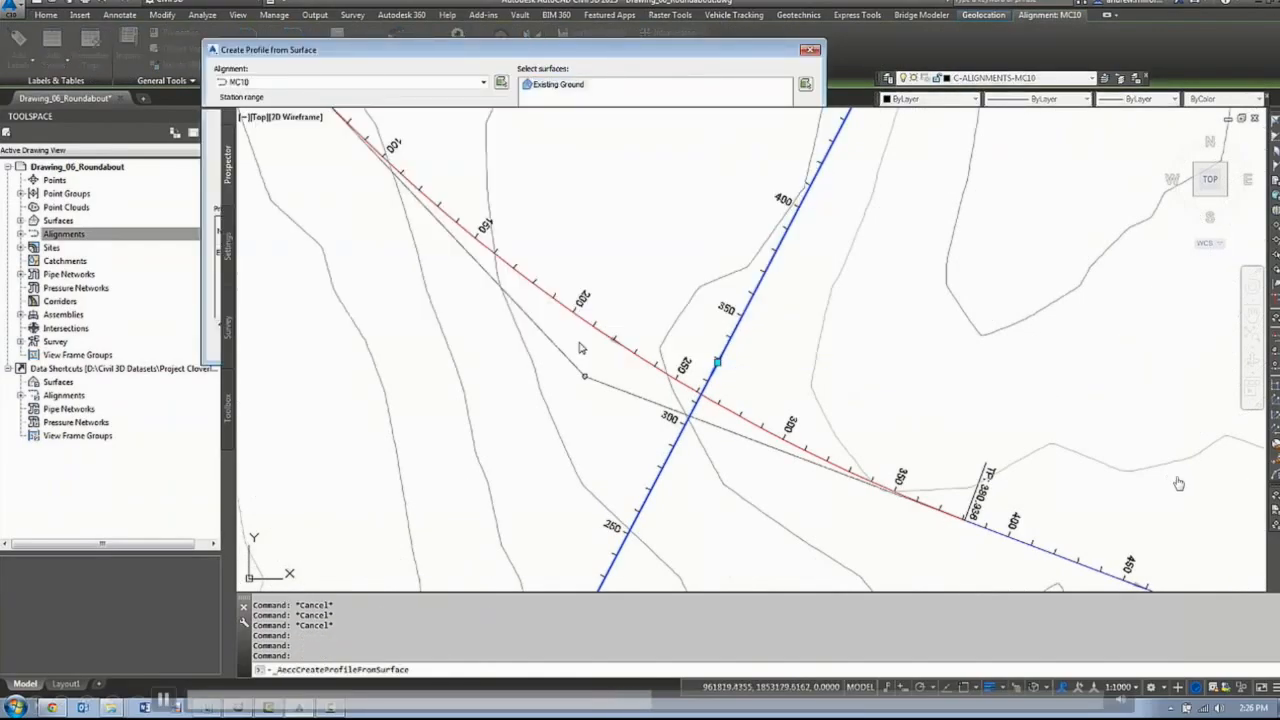
click(705, 434)
scroll(690, 385, down, 5)
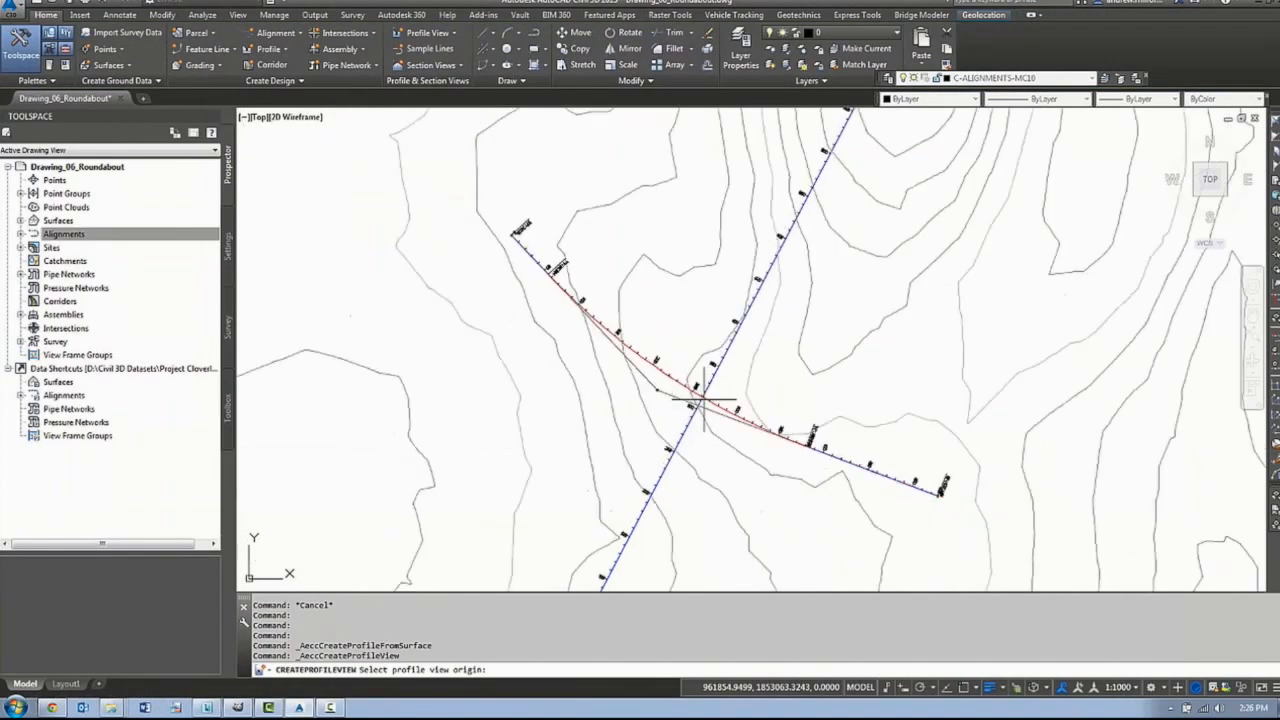
click(632, 145)
- Create an Existing Ground surface profile for MC20 and place its profile view above MC10's long section
scroll(631, 140, up, 5)
scroll(631, 135, down, 5)
scroll(723, 537, up, 5)
click(717, 460)
click(594, 34)
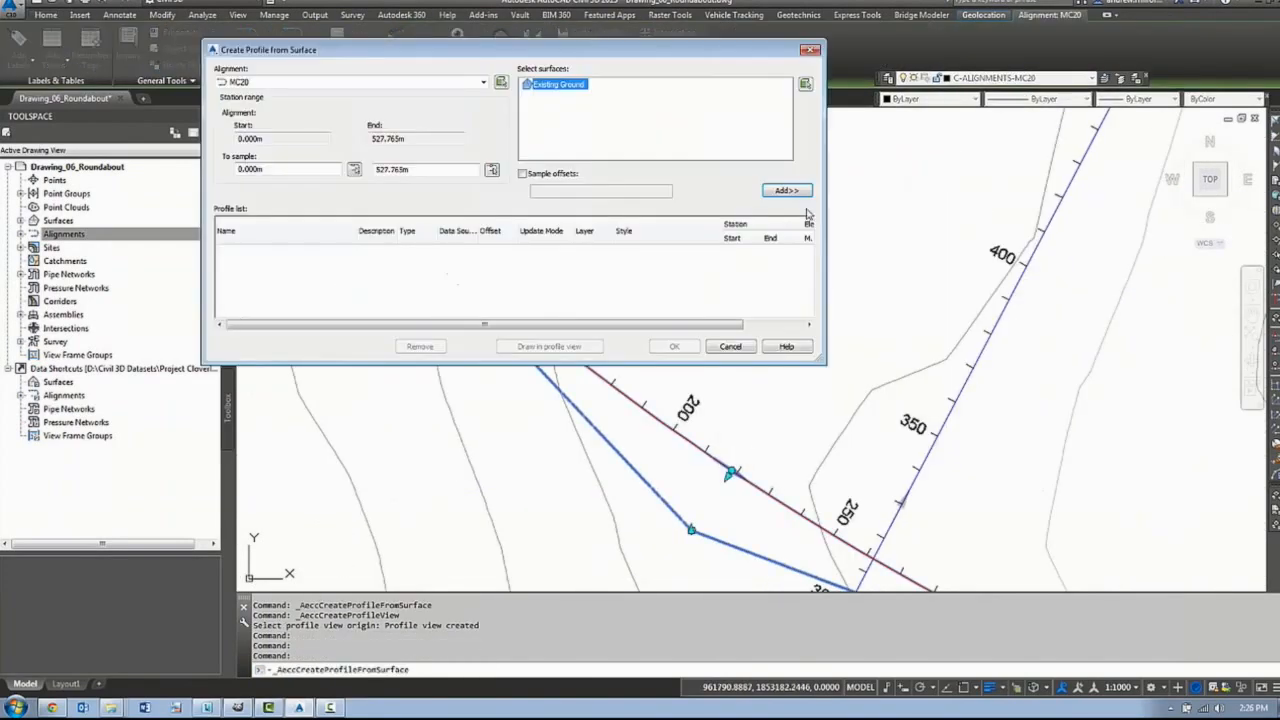
click(786, 190)
click(549, 346)
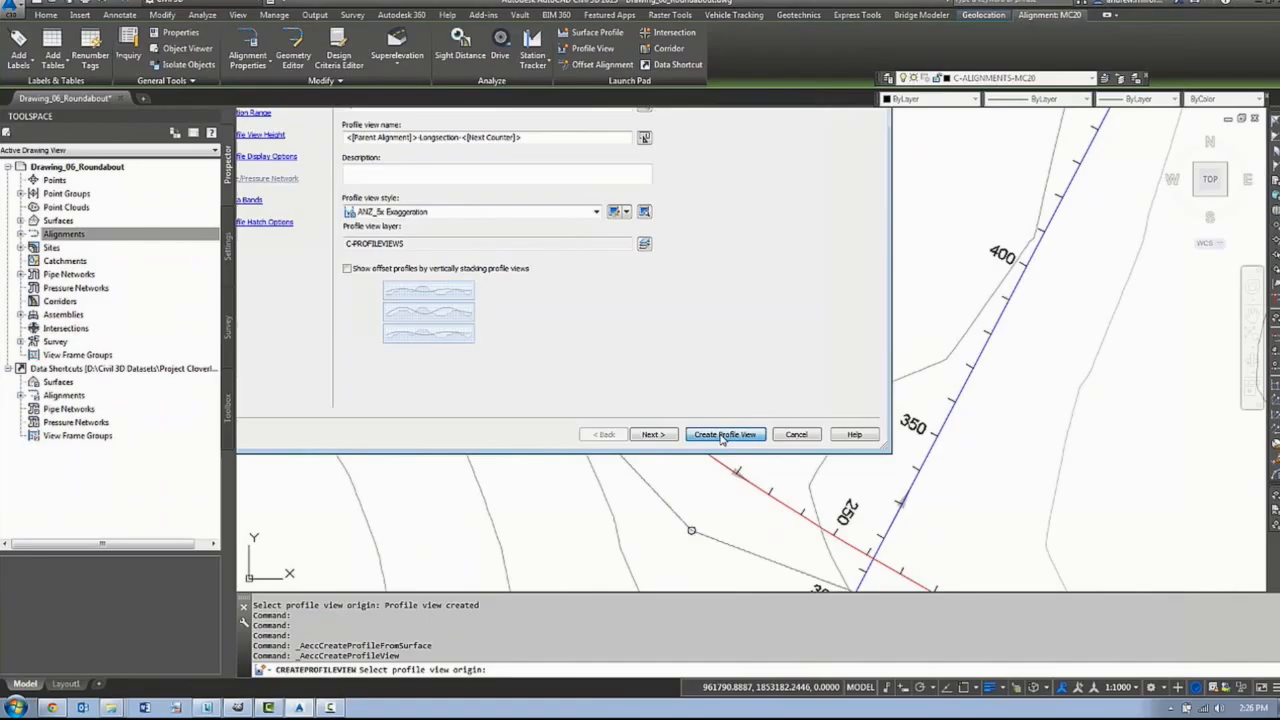
click(722, 435)
scroll(737, 429, down, 5)
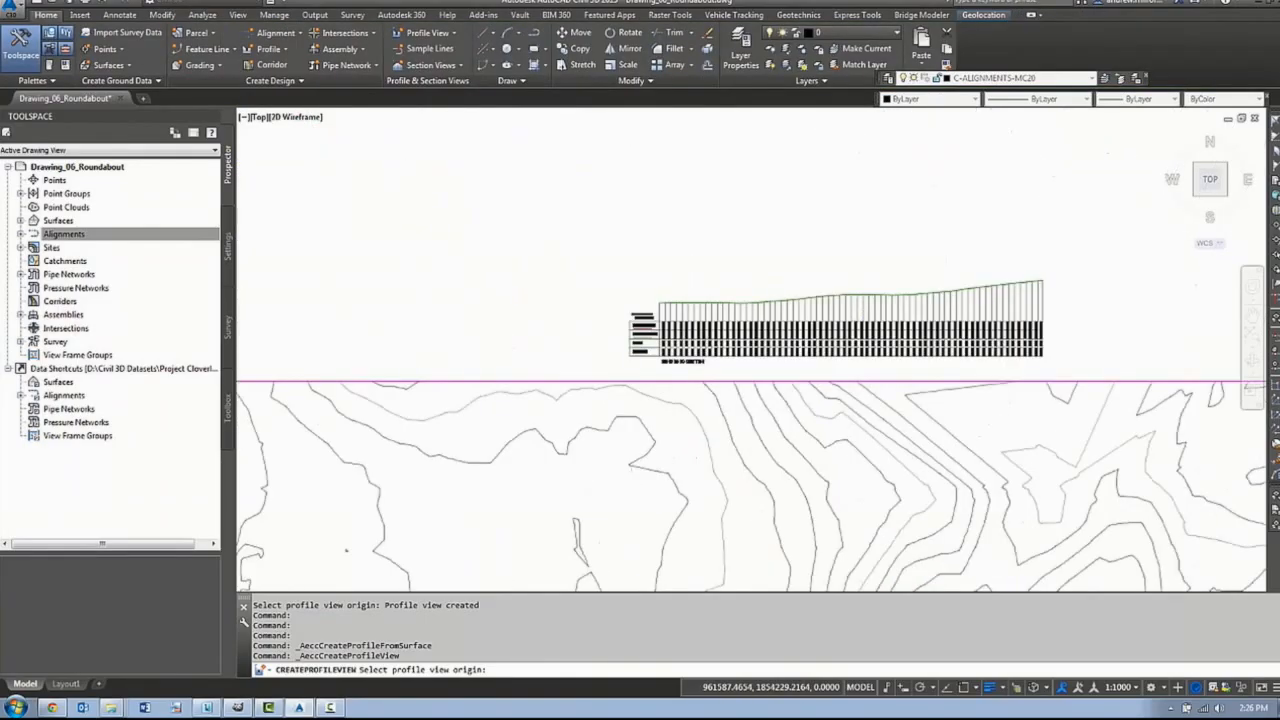
click(659, 241)
- Create a design profile for MC10 with the ANZ_Design Plotting (by layer) style and the ANZ Default label set
scroll(685, 272, up, 4)
middle_drag(691, 326, 560, 319)
scroll(560, 319, down, 2)
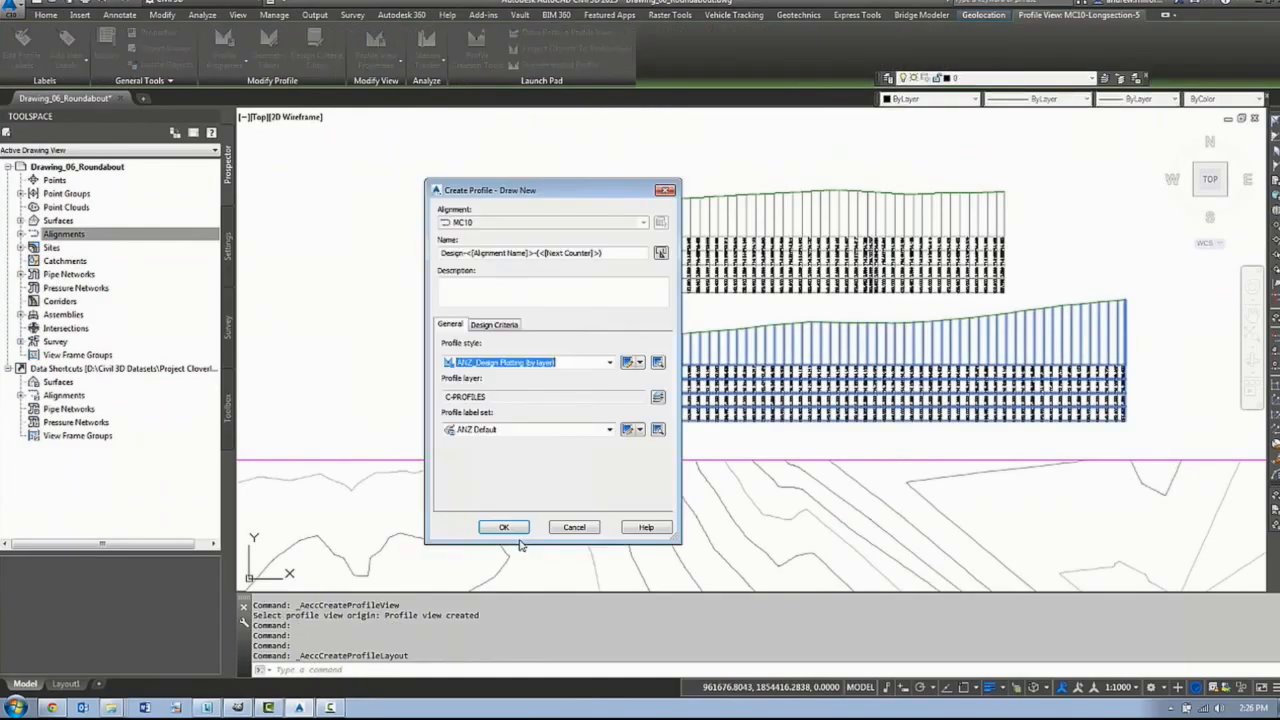
click(505, 527)
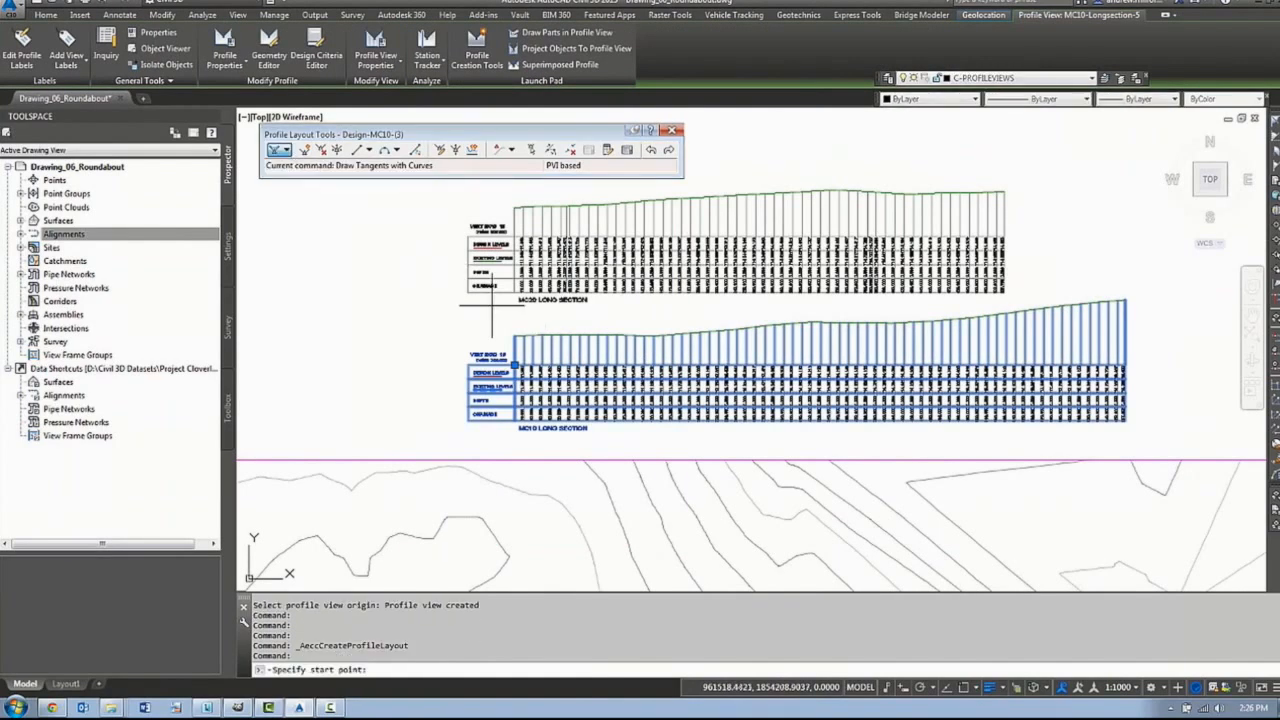
- Draw the MC10 design profile from the existing ground's start through an intersection point at about chainage 329 to the existing ground's end
scroll(491, 310, up, 4)
shift+right_click(545, 323)
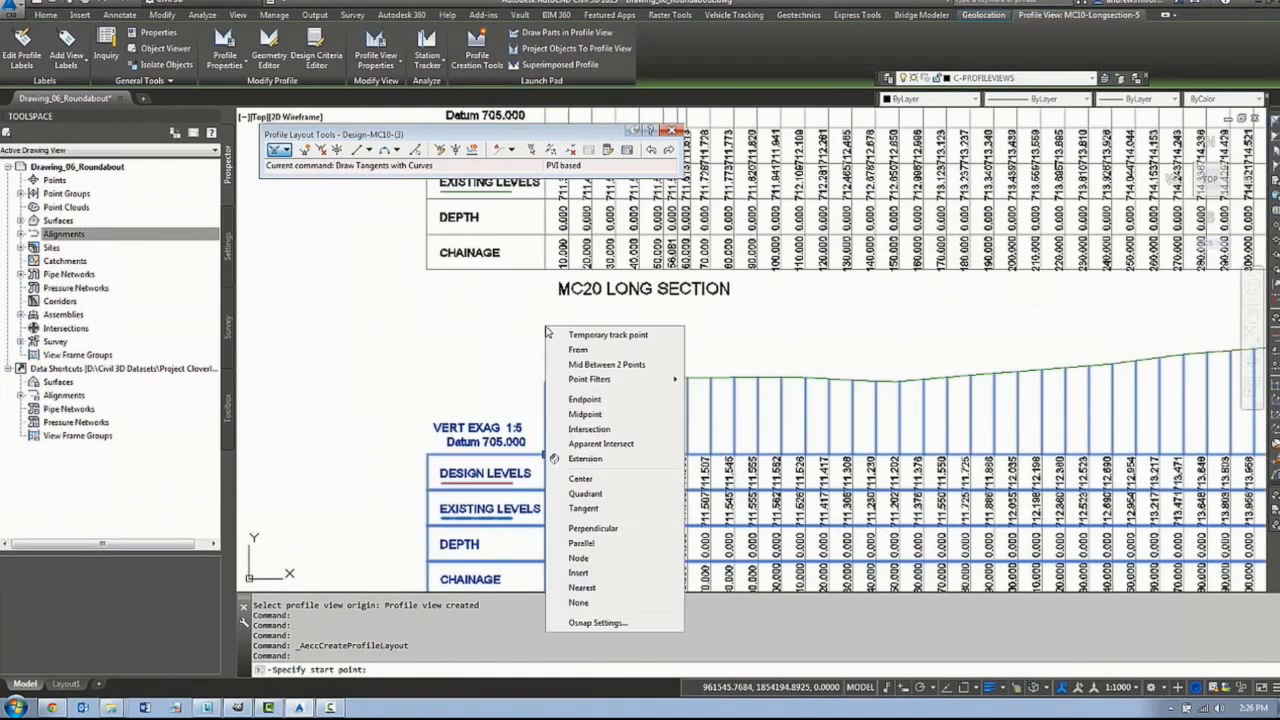
click(612, 410)
click(544, 381)
scroll(544, 381, down, 4)
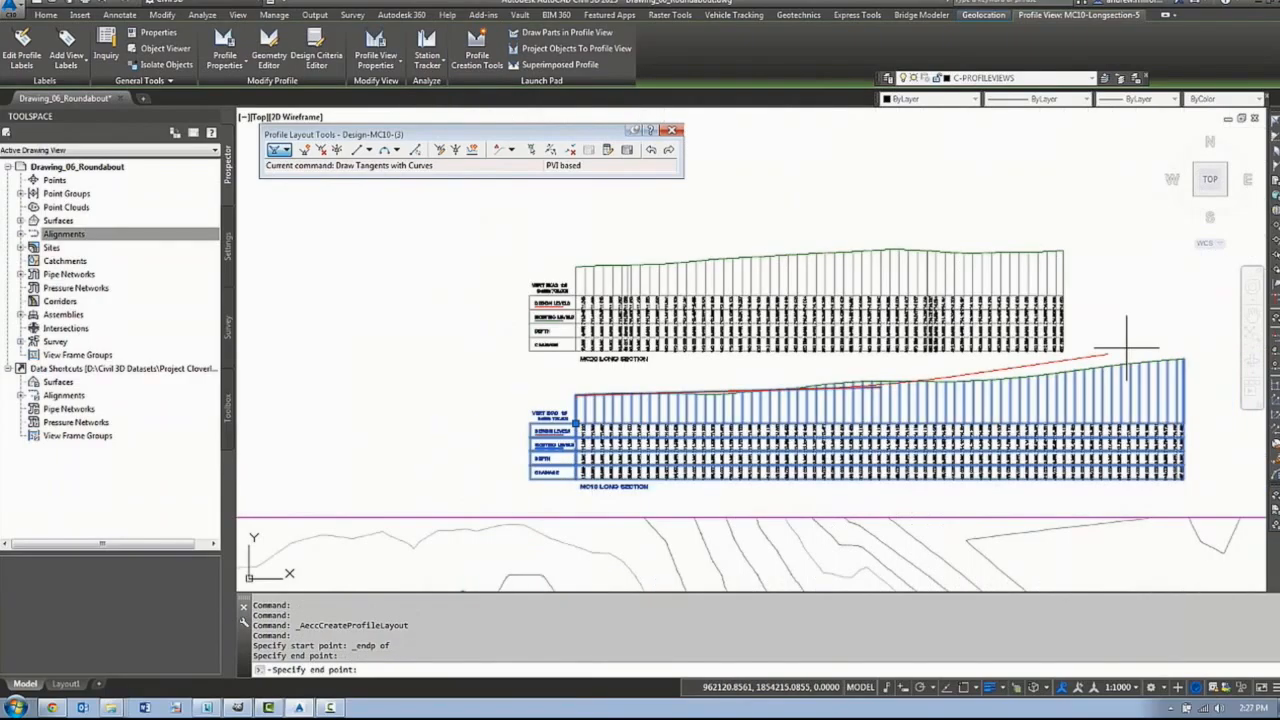
scroll(1185, 357, up, 3)
click(1185, 357)
key(Return)
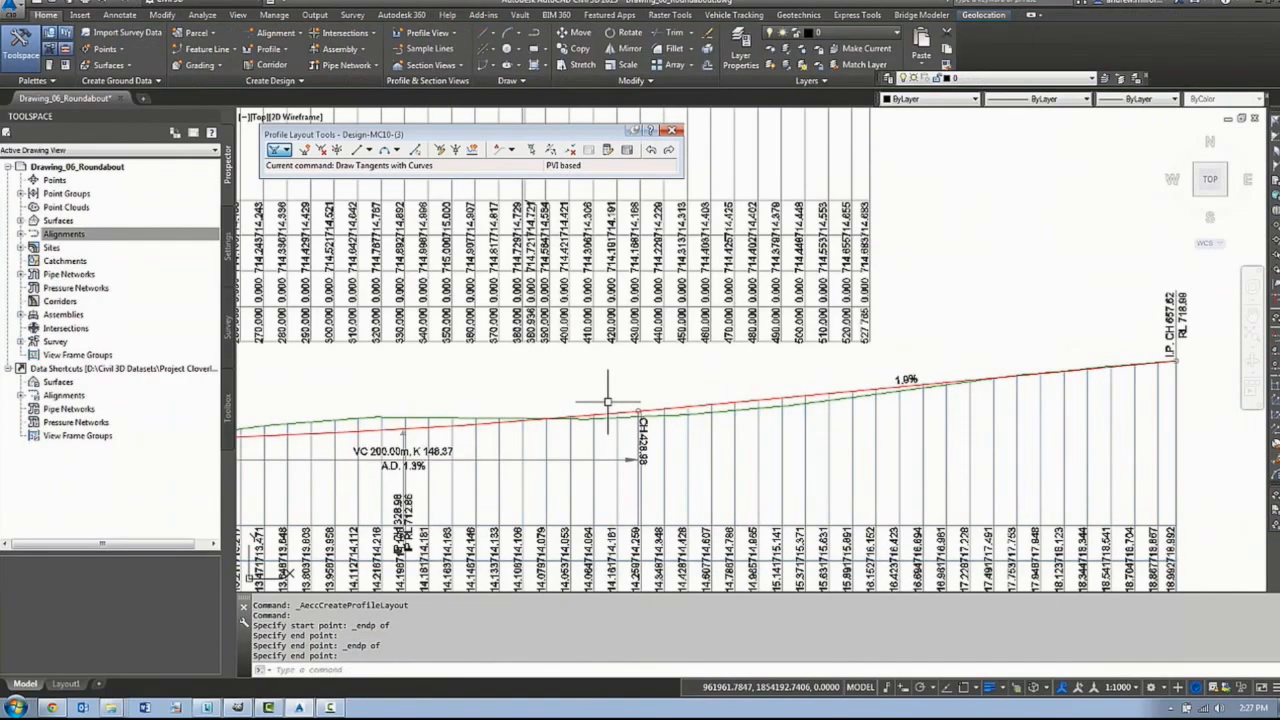
- Create a design profile for MC20 with the ANZ_Design Plotting (by layer) style, laid out as tangents with curves
scroll(607, 402, down, 3)
middle_drag(607, 402, 810, 398)
click(780, 276)
click(476, 46)
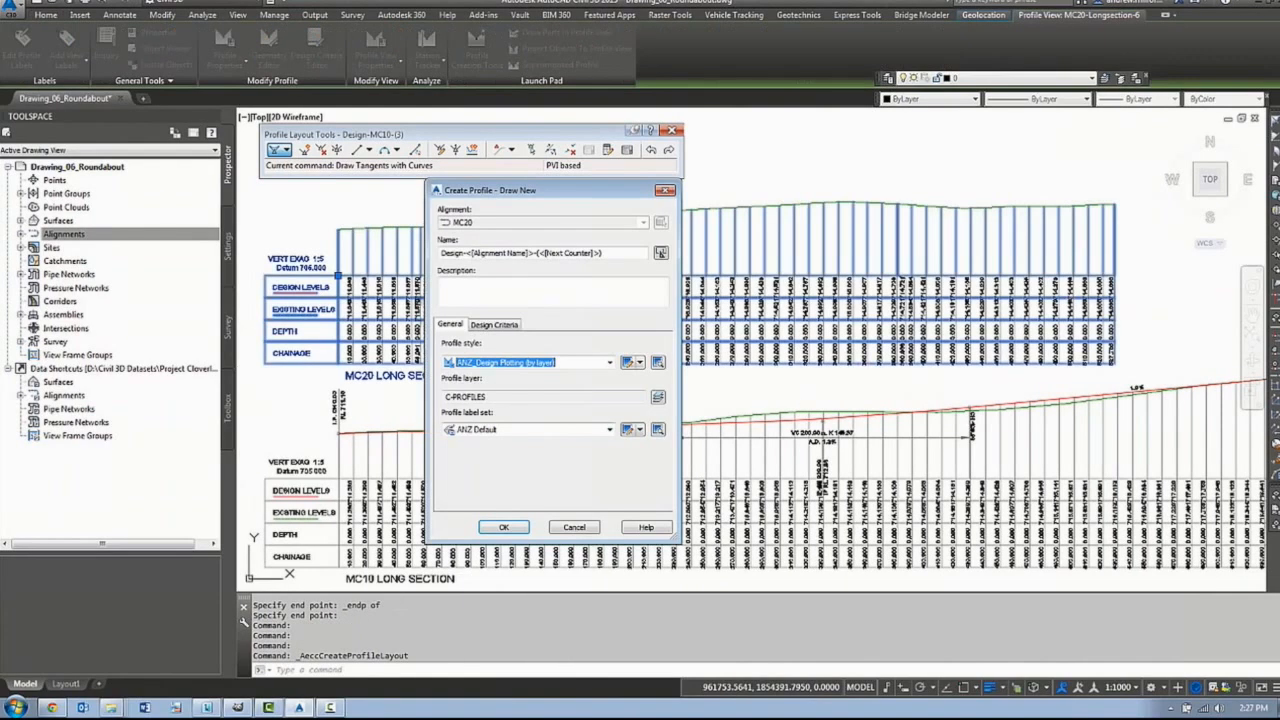
click(503, 527)
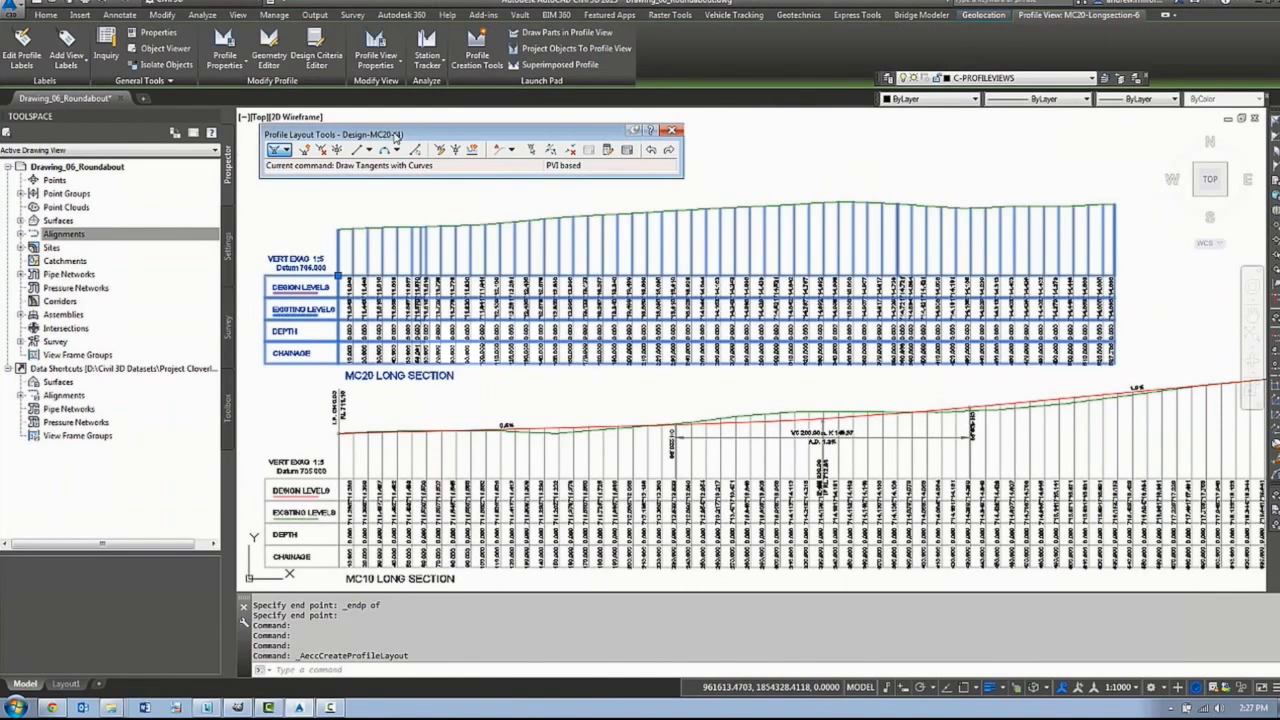
click(285, 150)
click(314, 181)
- Draw the MC20 design profile from the existing ground's start through a point slightly above ground near mid-length to the existing ground's end
click(338, 229)
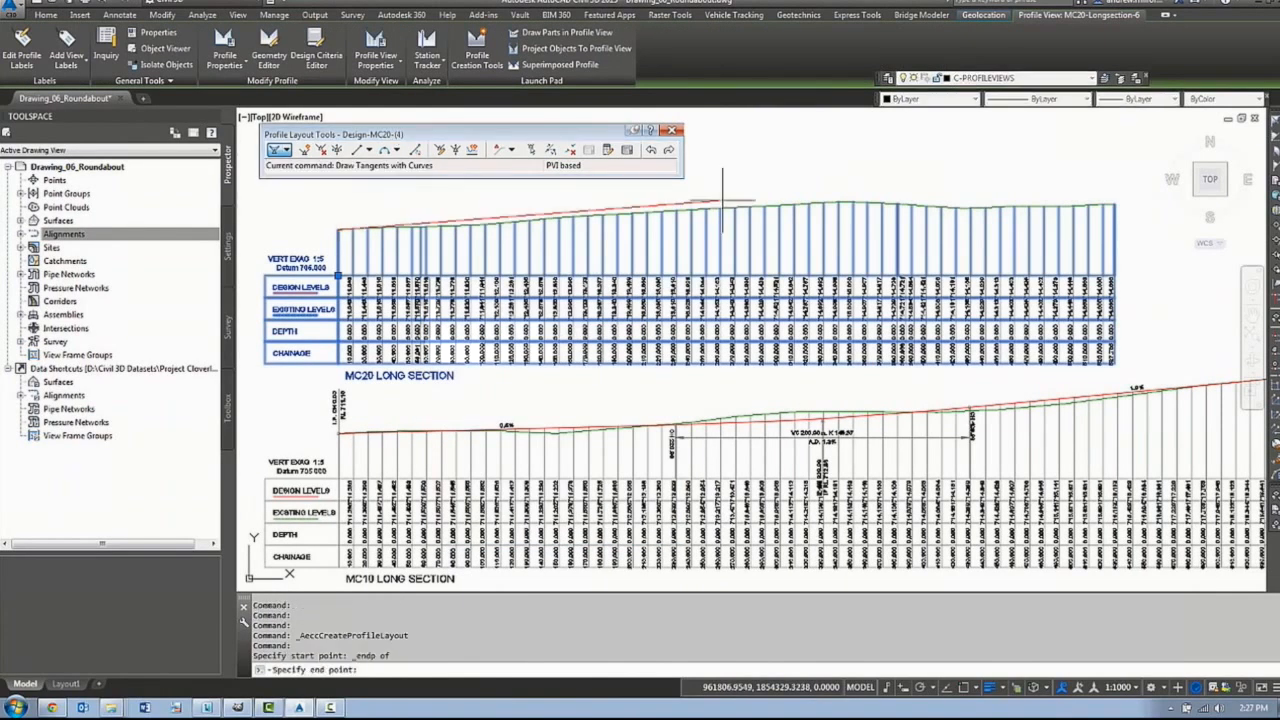
click(721, 200)
shift+right_click(1146, 195)
click(1186, 267)
scroll(1092, 198, up, 7)
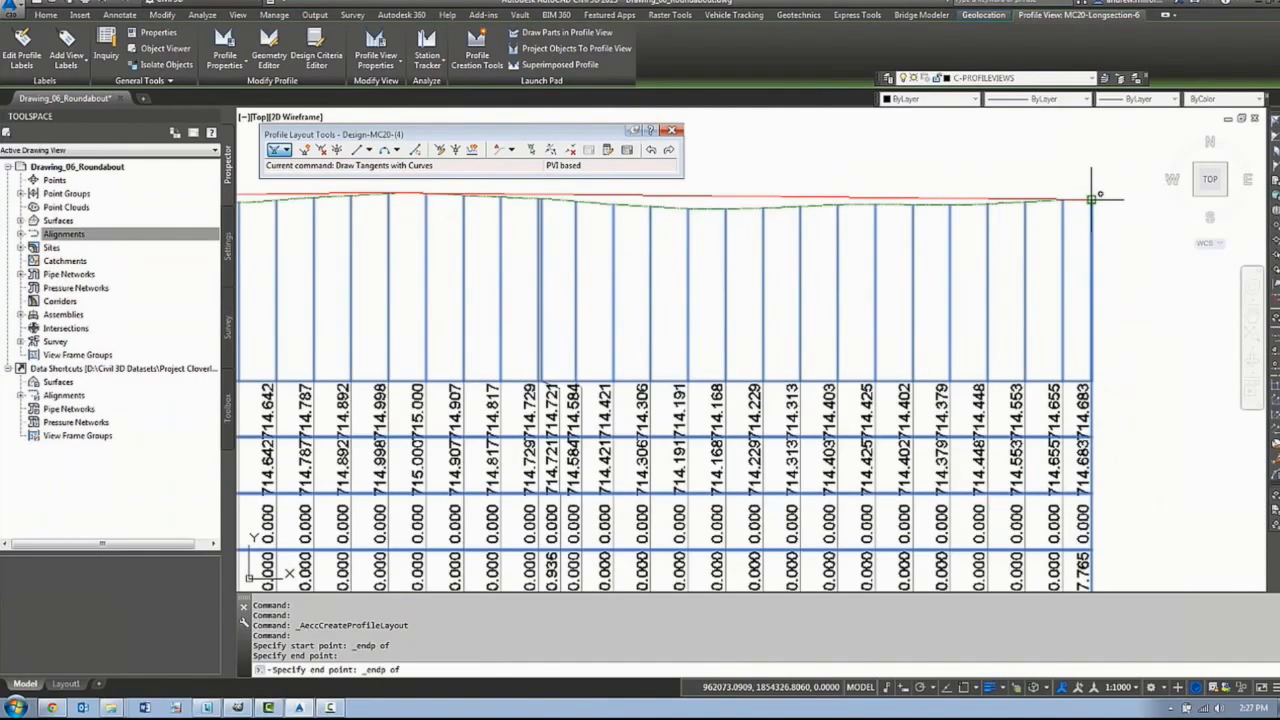
click(1092, 198)
scroll(731, 251, down, 8)
key(Escape)
key(Escape)
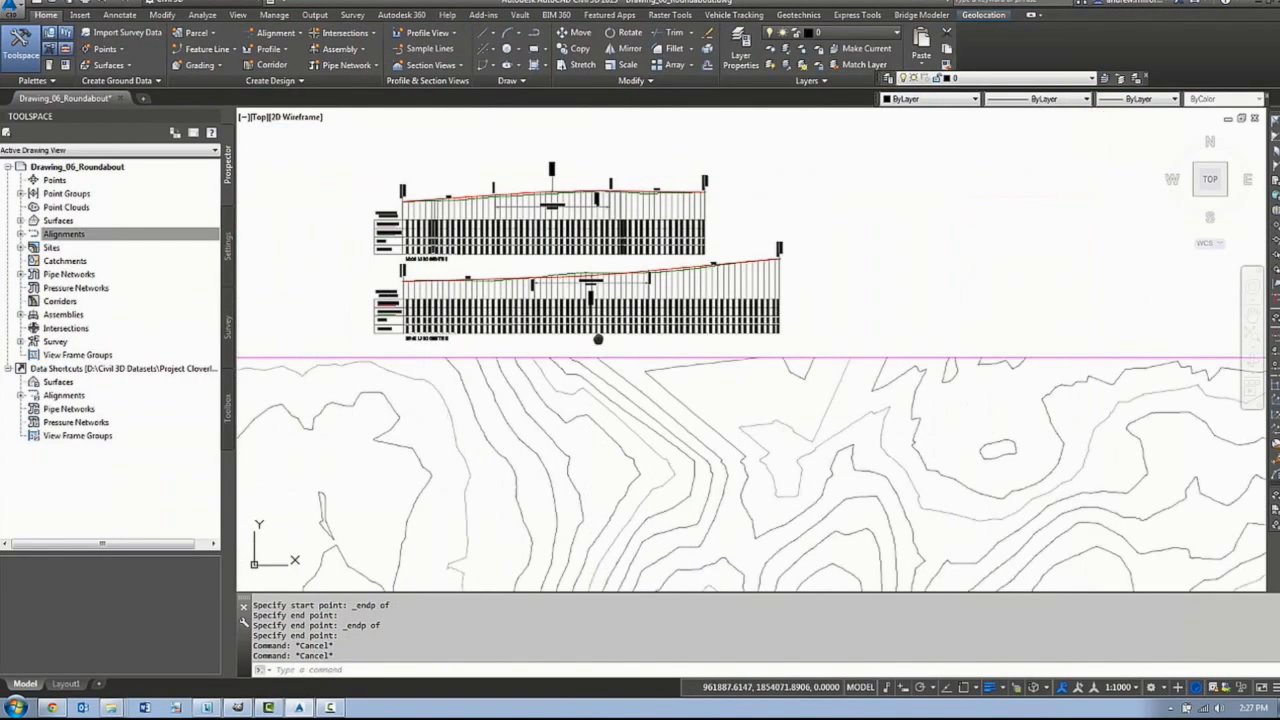
- Start a new roundabout from the pooled RMS : Urban Single Lane Roundabout standard in the Junction Standard Explorer
middle_drag(598, 339, 667, 333)
scroll(667, 333, up, 3)
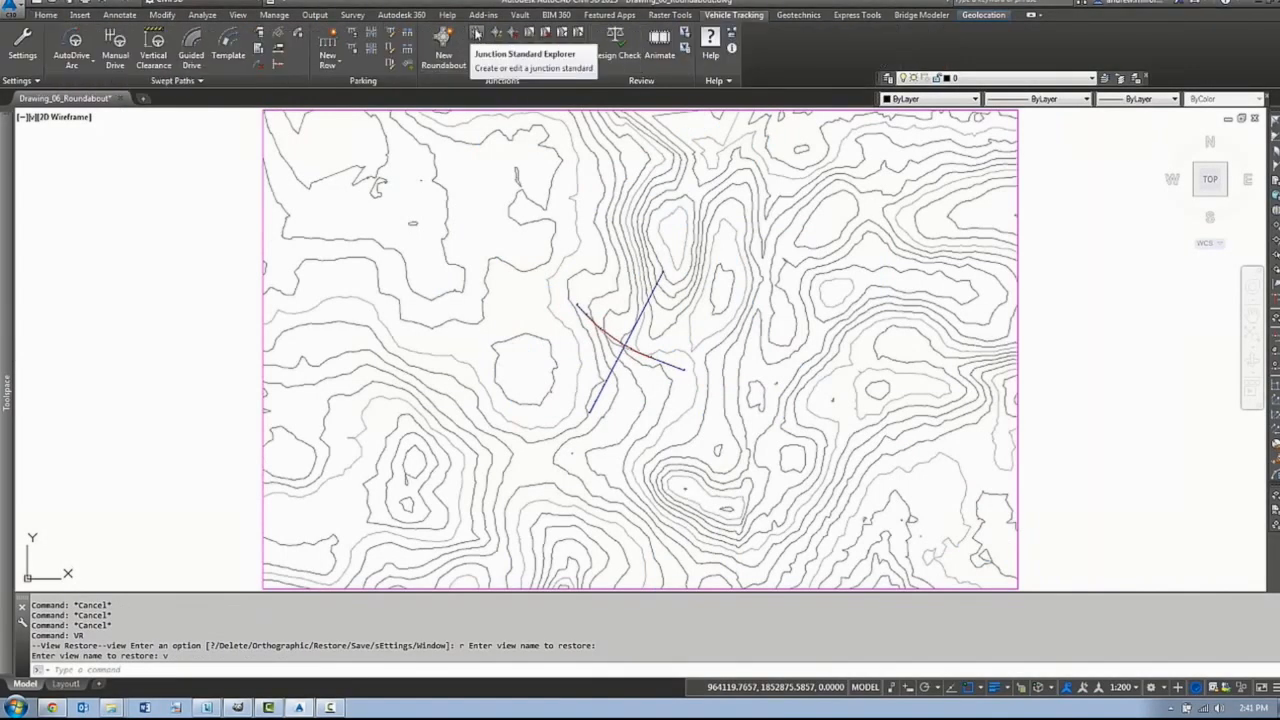
click(477, 34)
click(771, 300)
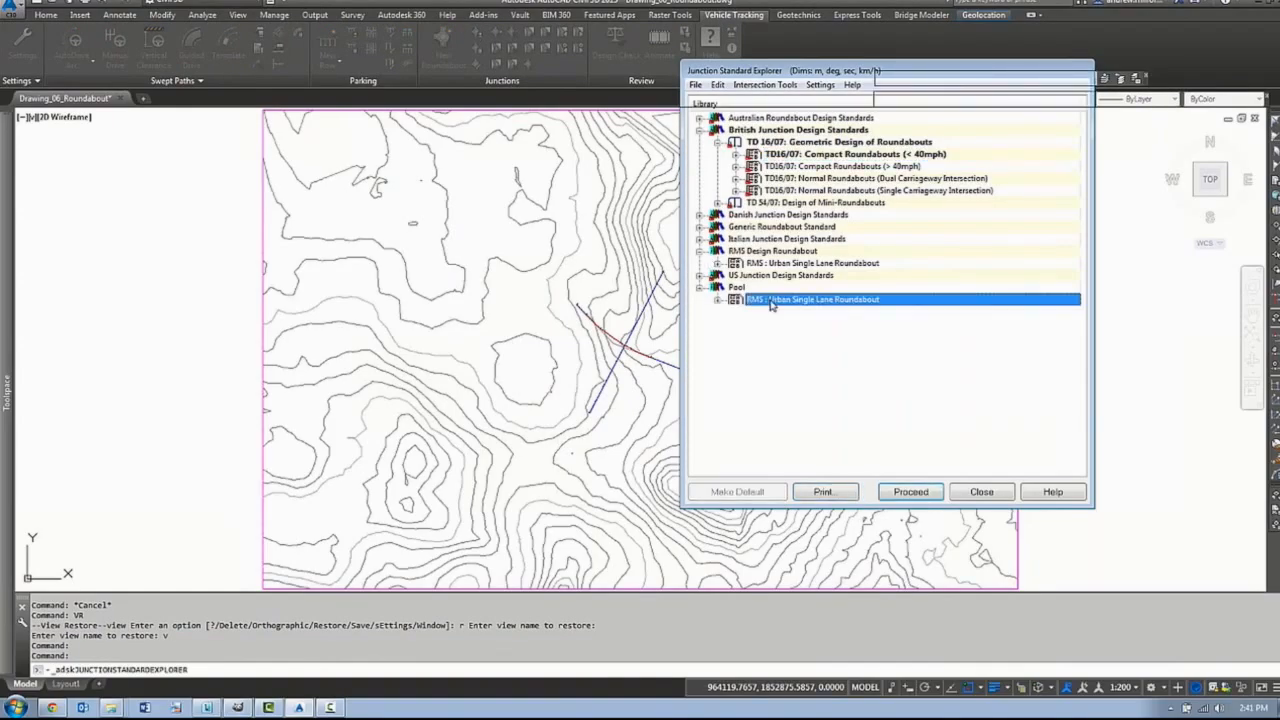
double_click(771, 303)
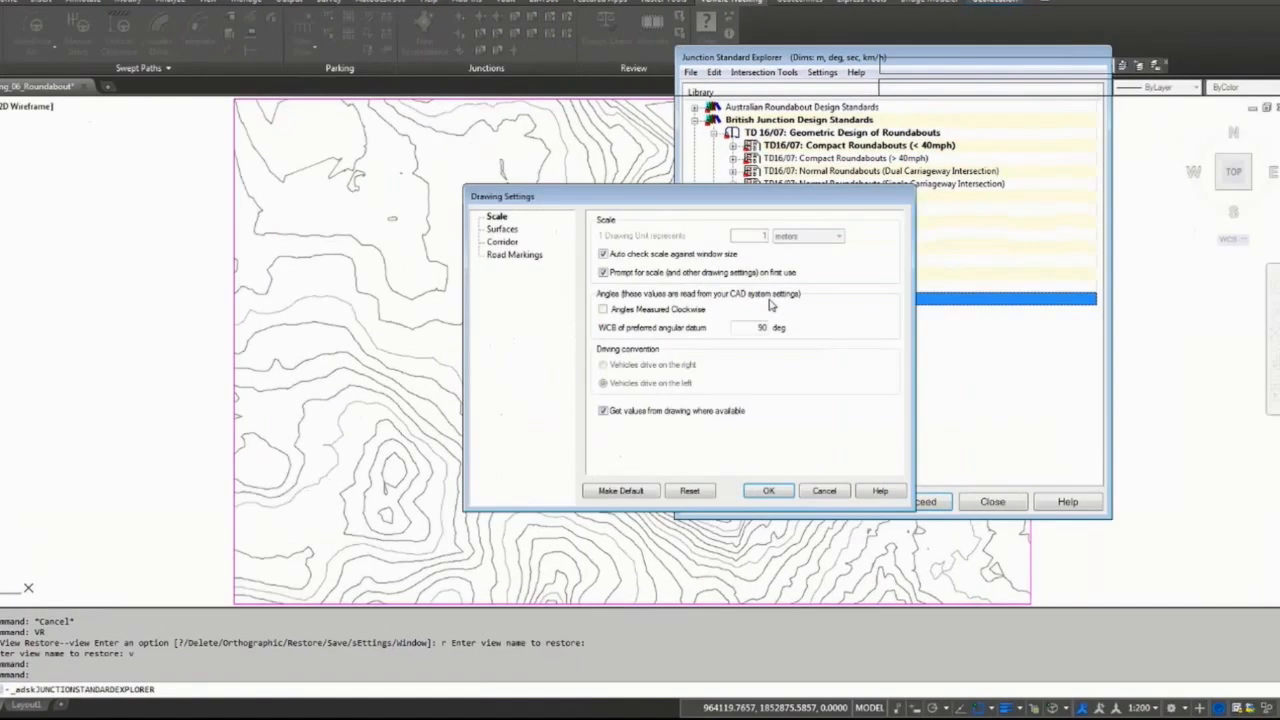
- Turn off Create Alignments in the corridor drawing settings and accept the settings
click(503, 229)
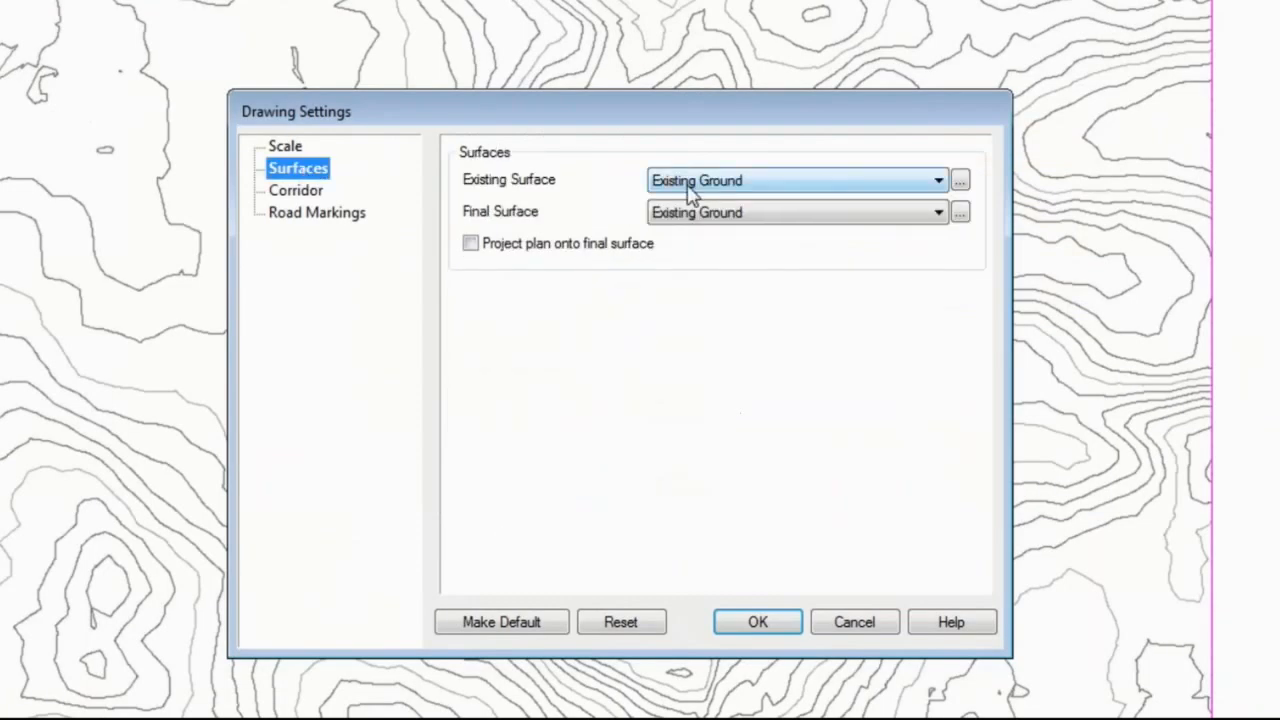
click(689, 191)
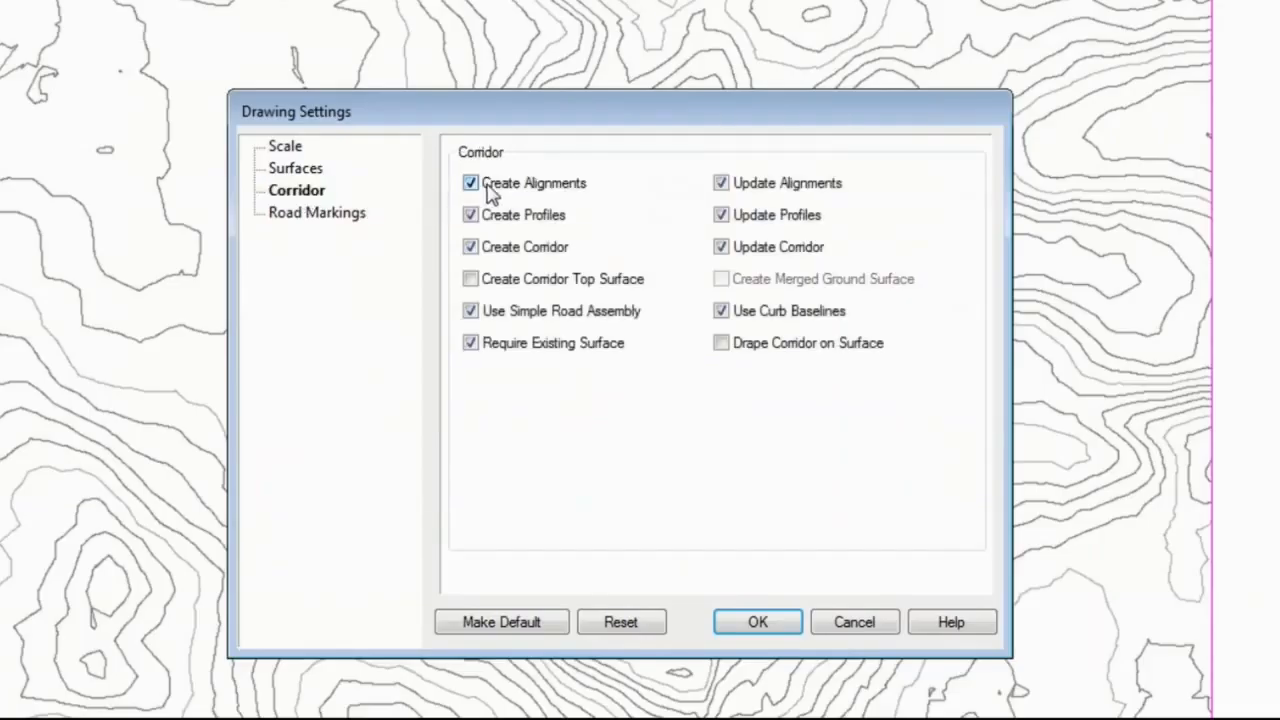
click(563, 190)
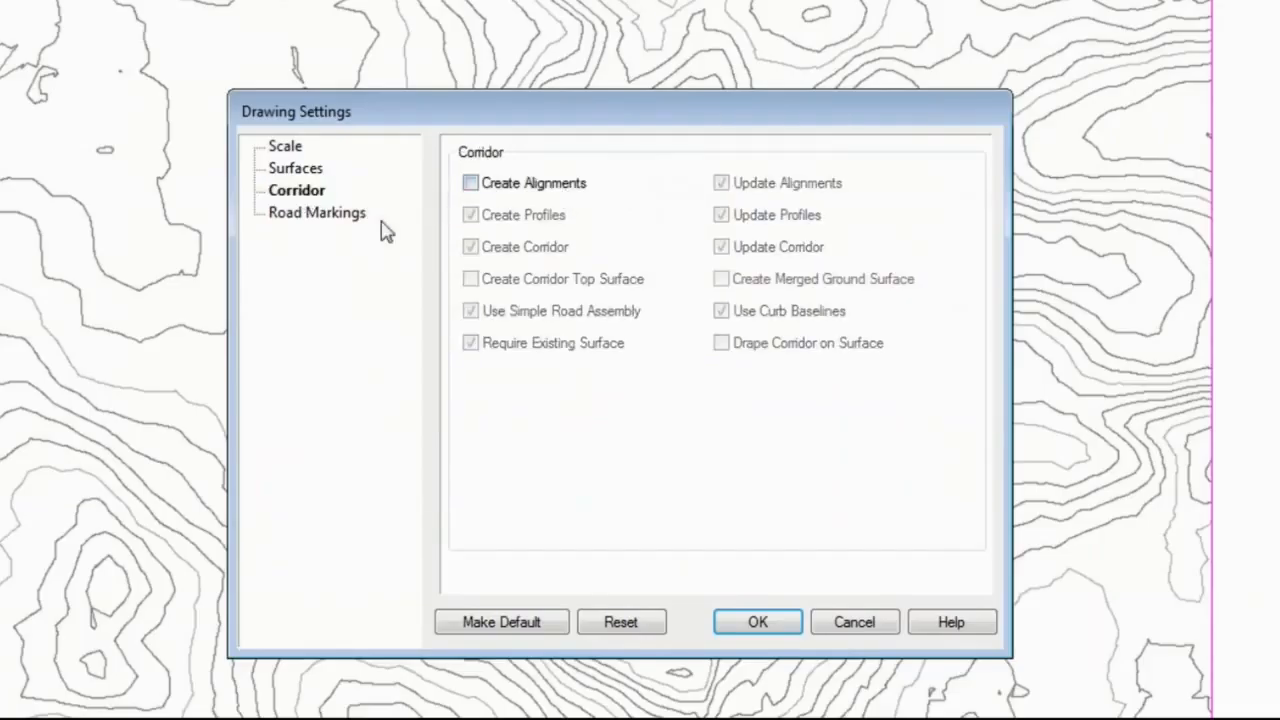
click(350, 222)
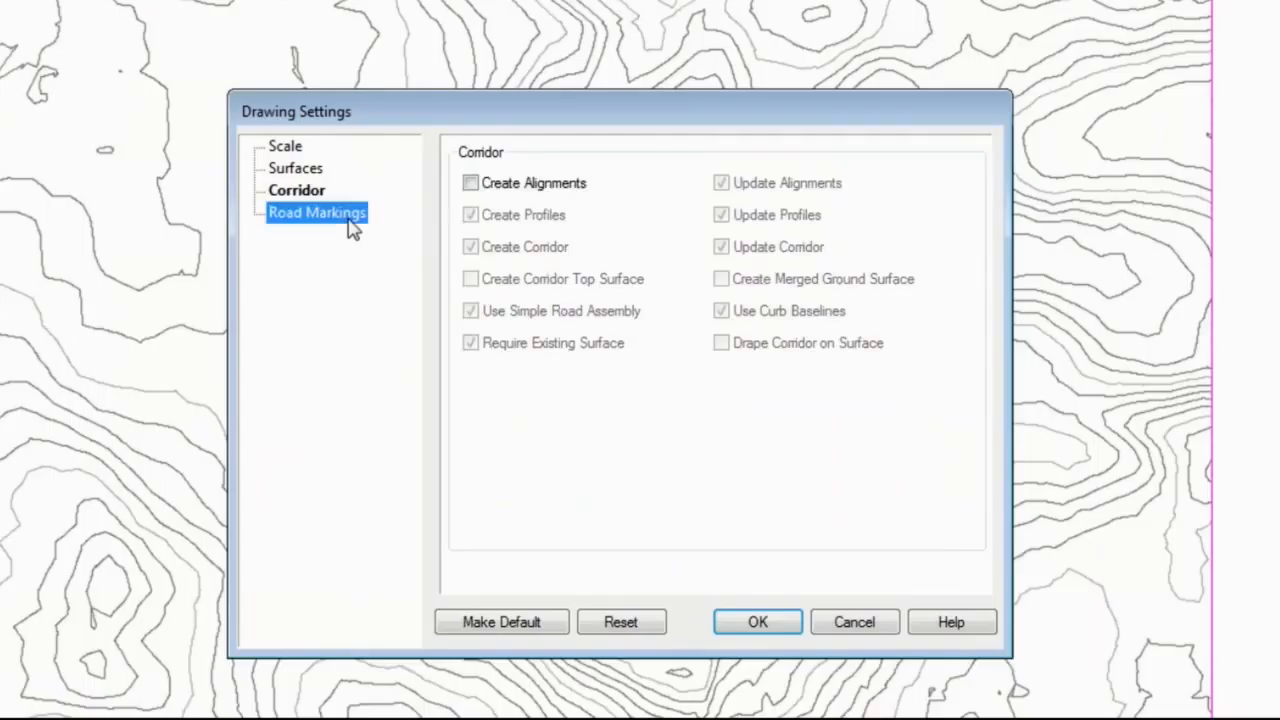
click(745, 624)
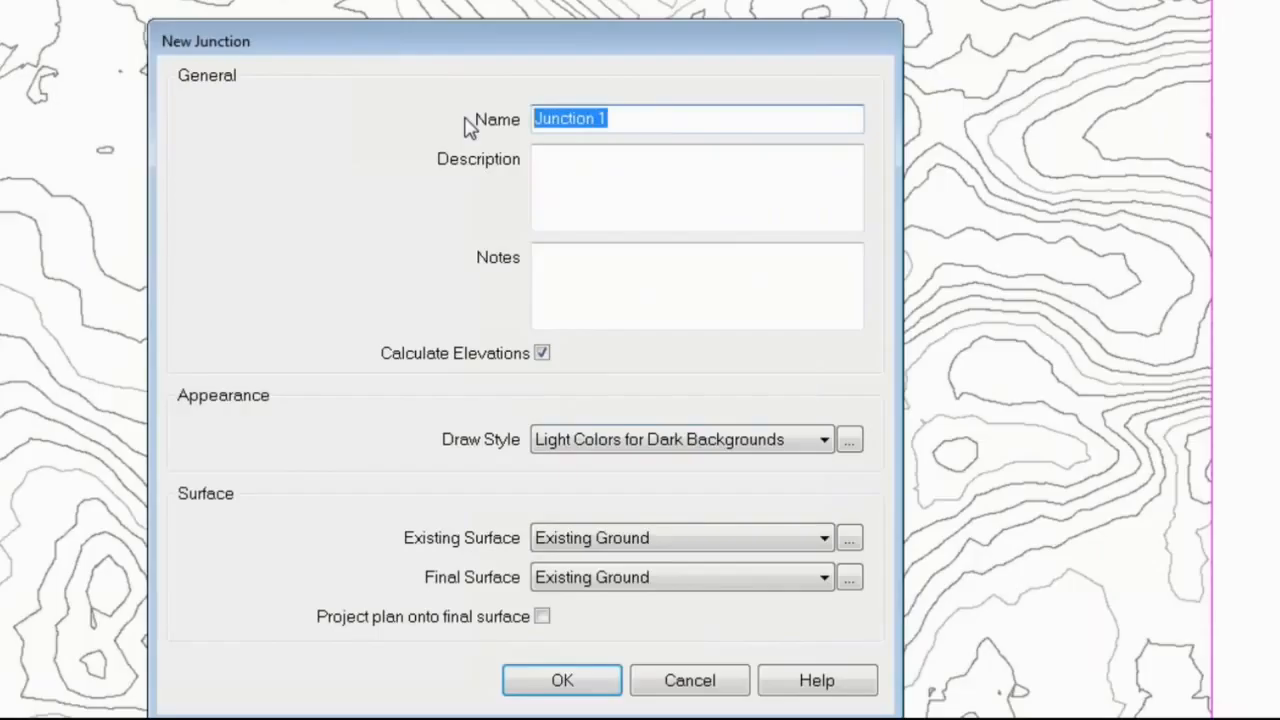
- Name the junction Roundabout 1, set its draw style to Dark Colors for Light Backgrounds, and place its centre near the MC10 and MC20 crossing
text(Roundabout 1)
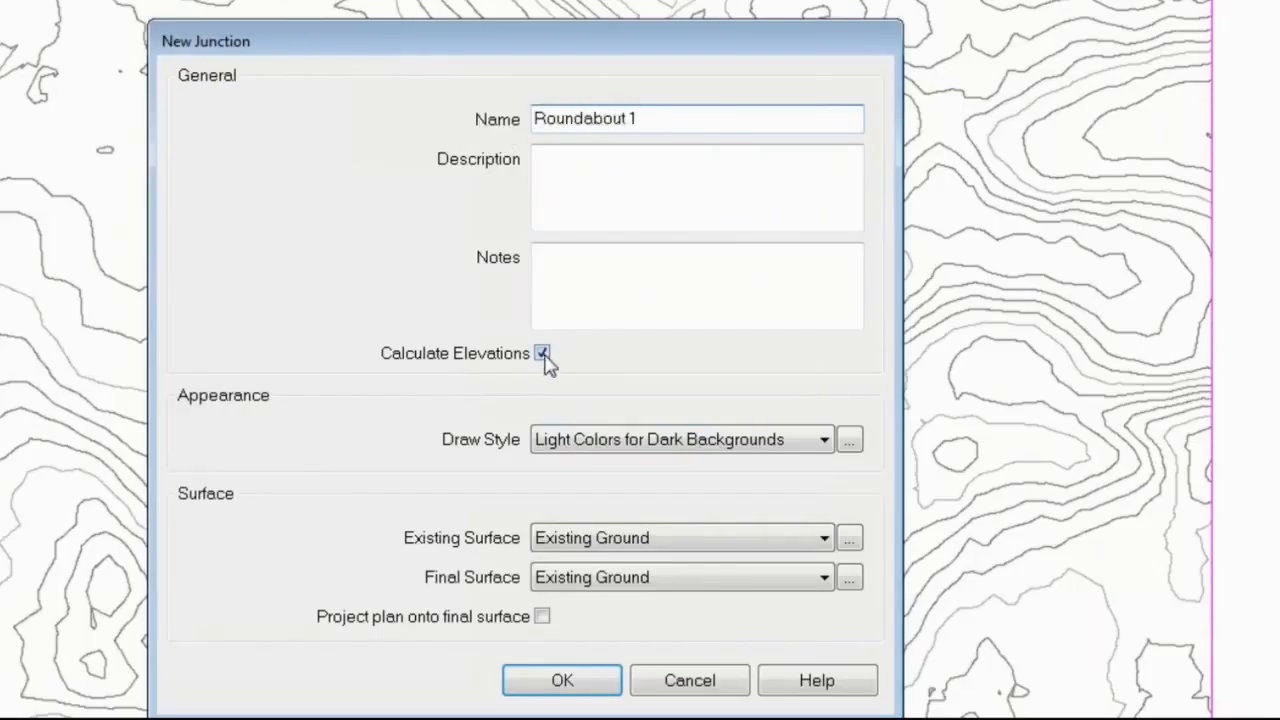
click(618, 440)
click(623, 462)
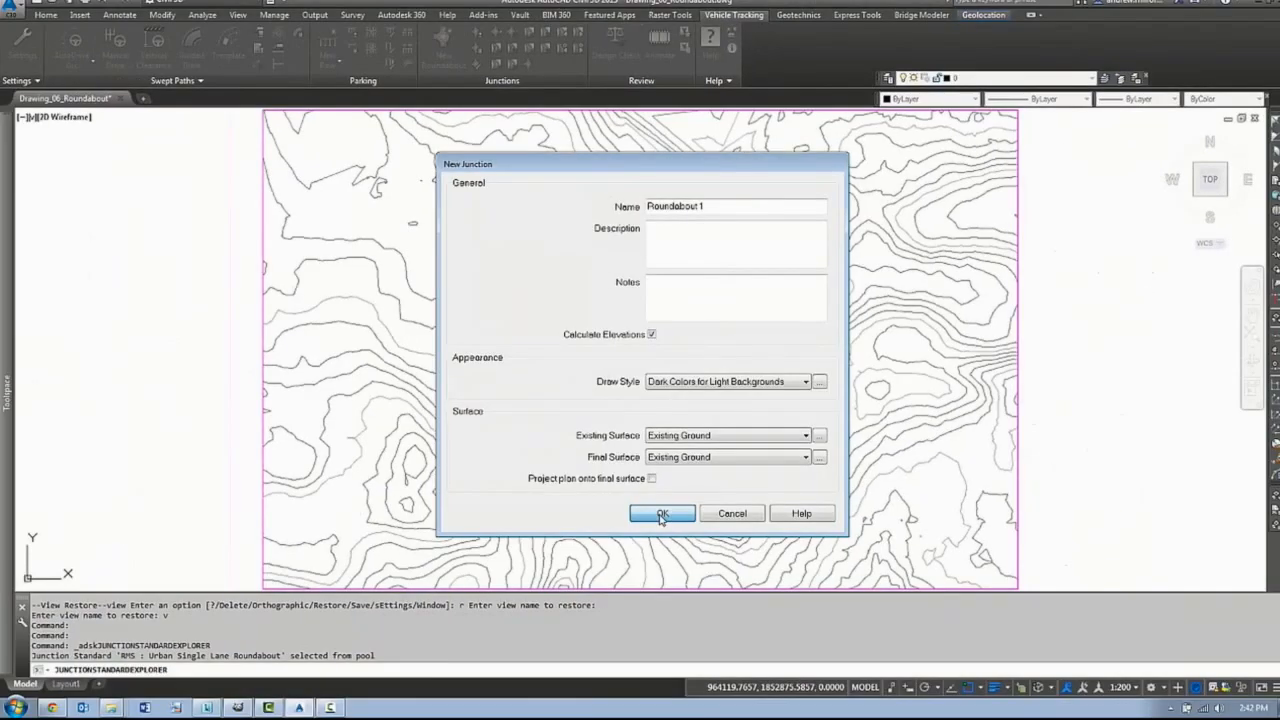
click(655, 526)
scroll(600, 300, up, 5)
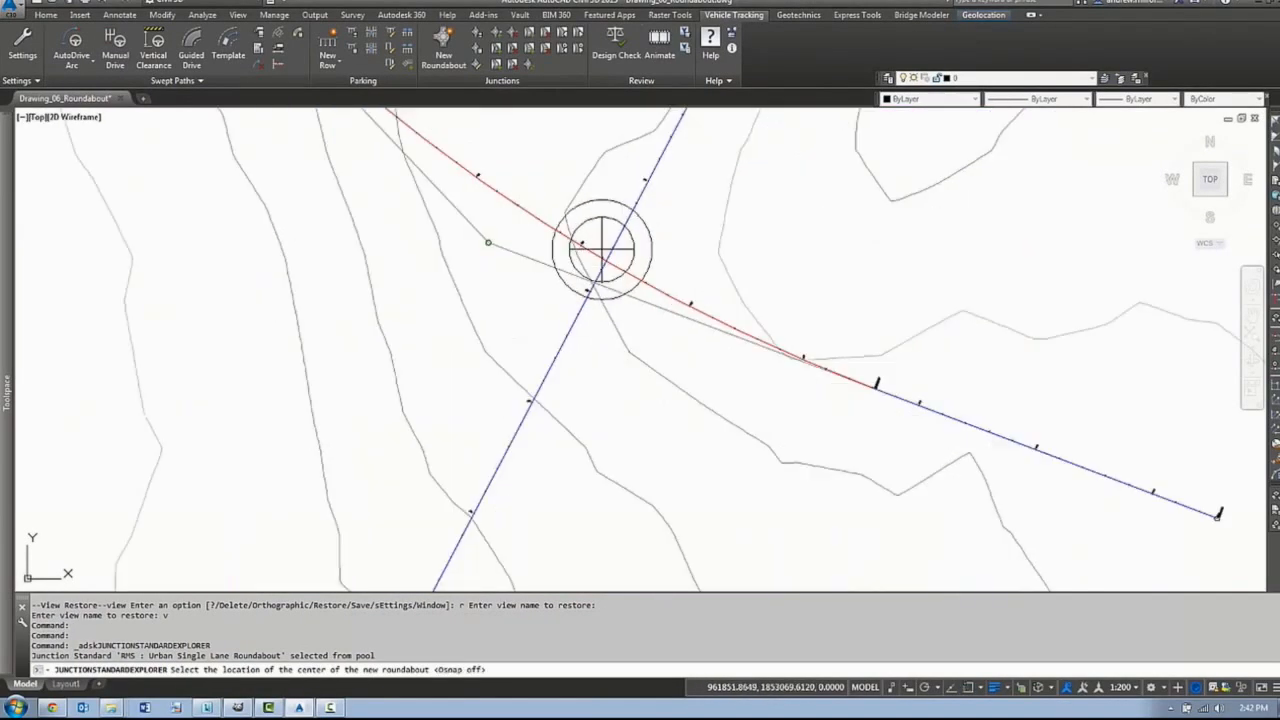
click(598, 250)
- Add the west leg on MC20 with elevations from Design-MC20-(4) and the north leg on MC10 with elevations from Design-MC10-(3)
scroll(526, 165, up, 2)
mouse_move(525, 167)
middle_down()
mouse_move(671, 251)
mouse_move(740, 311)
middle_up()
click(618, 283)
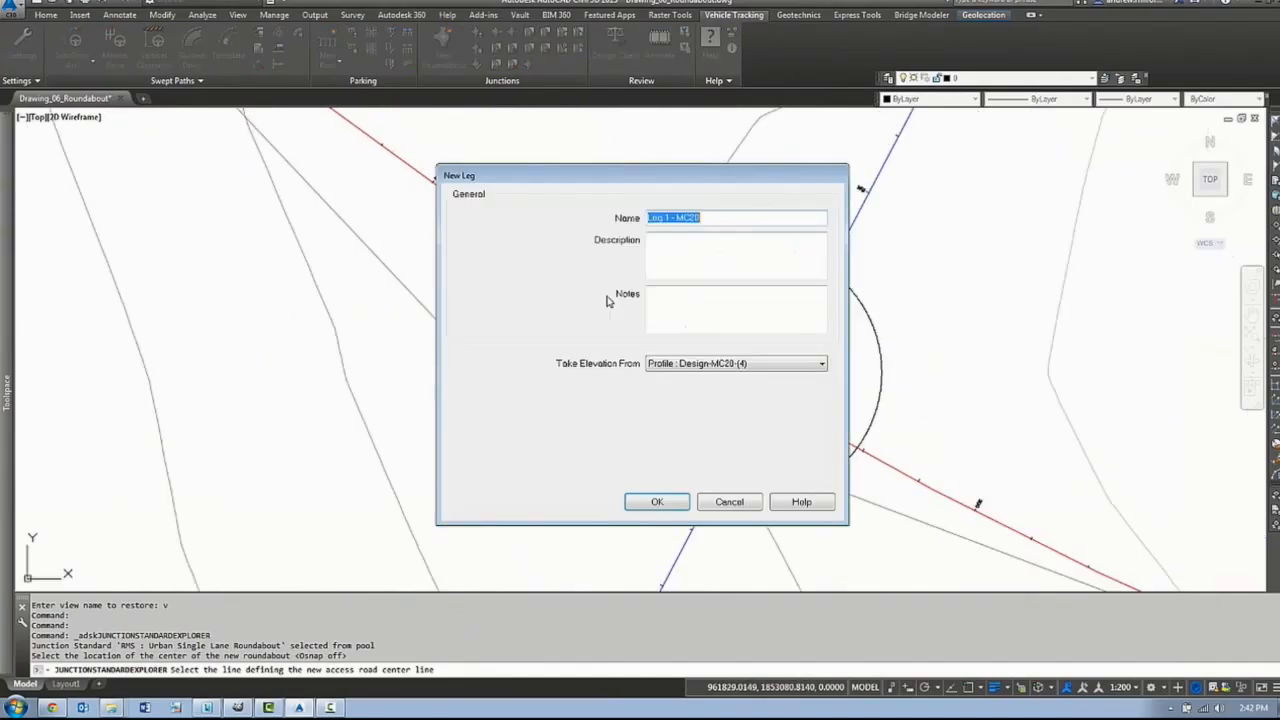
click(657, 501)
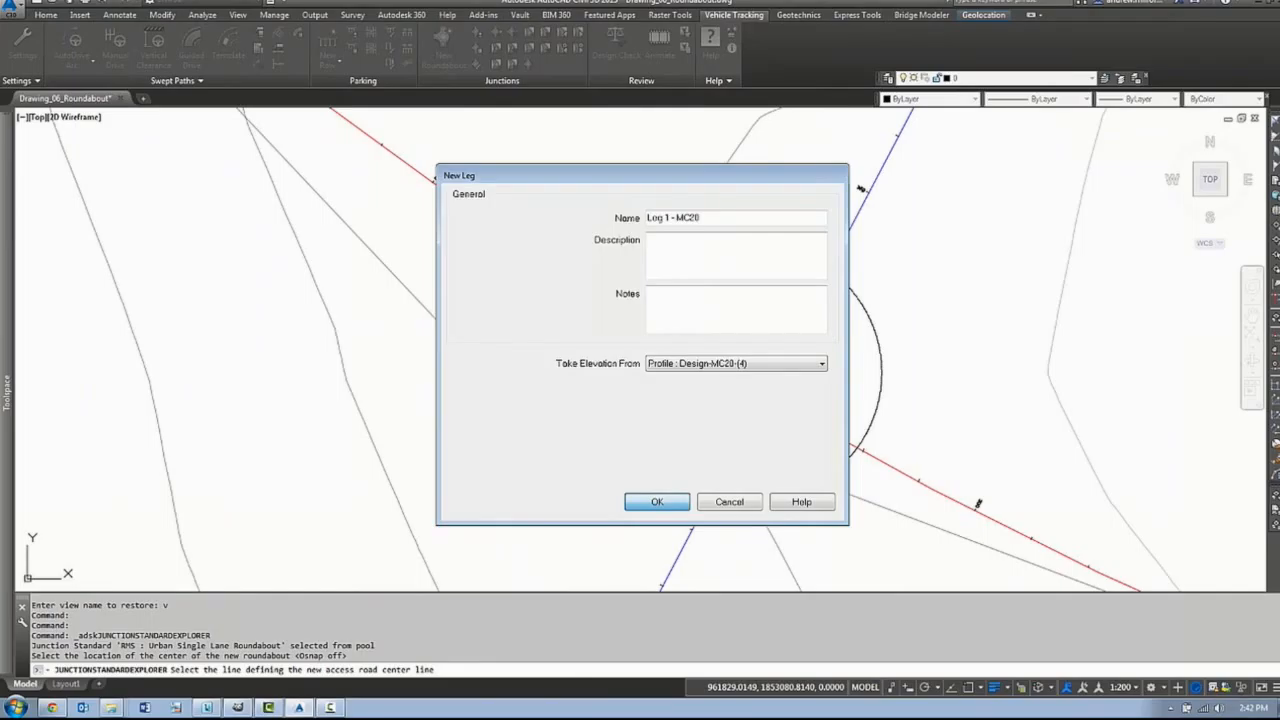
middle_drag(607, 336, 515, 386)
click(755, 277)
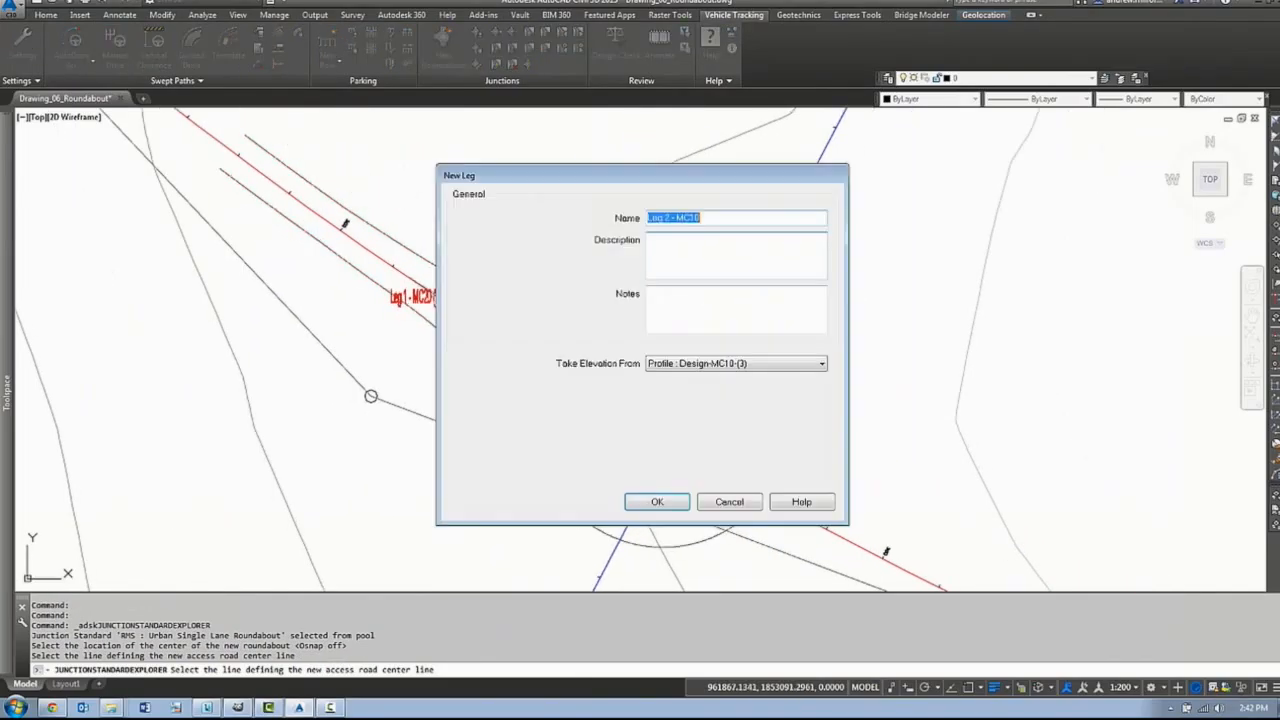
click(657, 502)
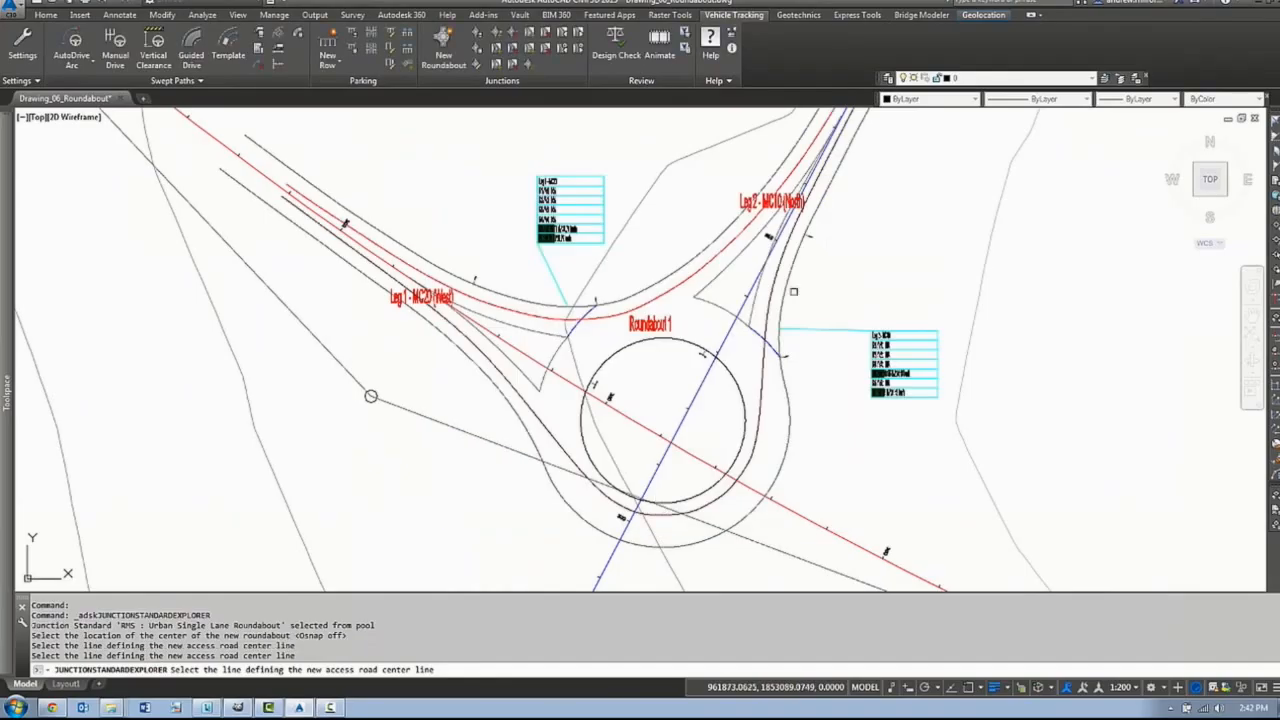
- Add the east side of MC20 as the third roundabout leg and finish adding legs
scroll(864, 405, up, 4)
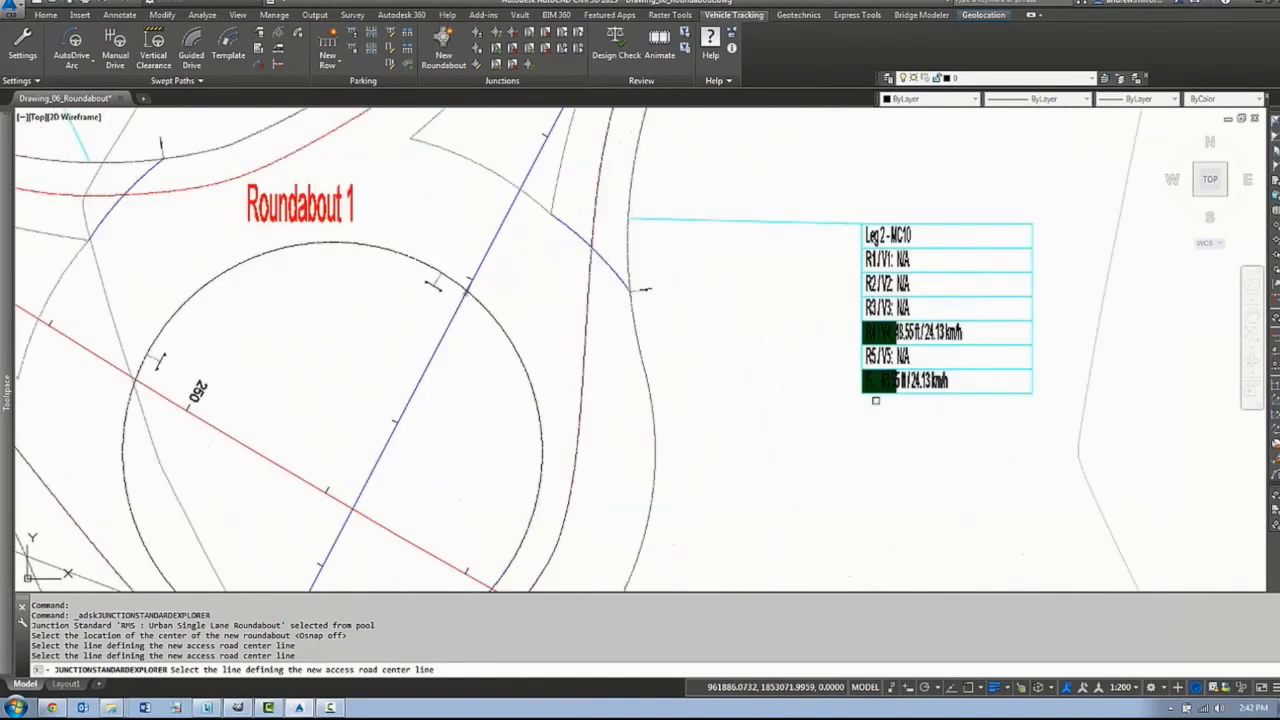
scroll(876, 401, down, 4)
click(803, 519)
click(660, 502)
key(Return)
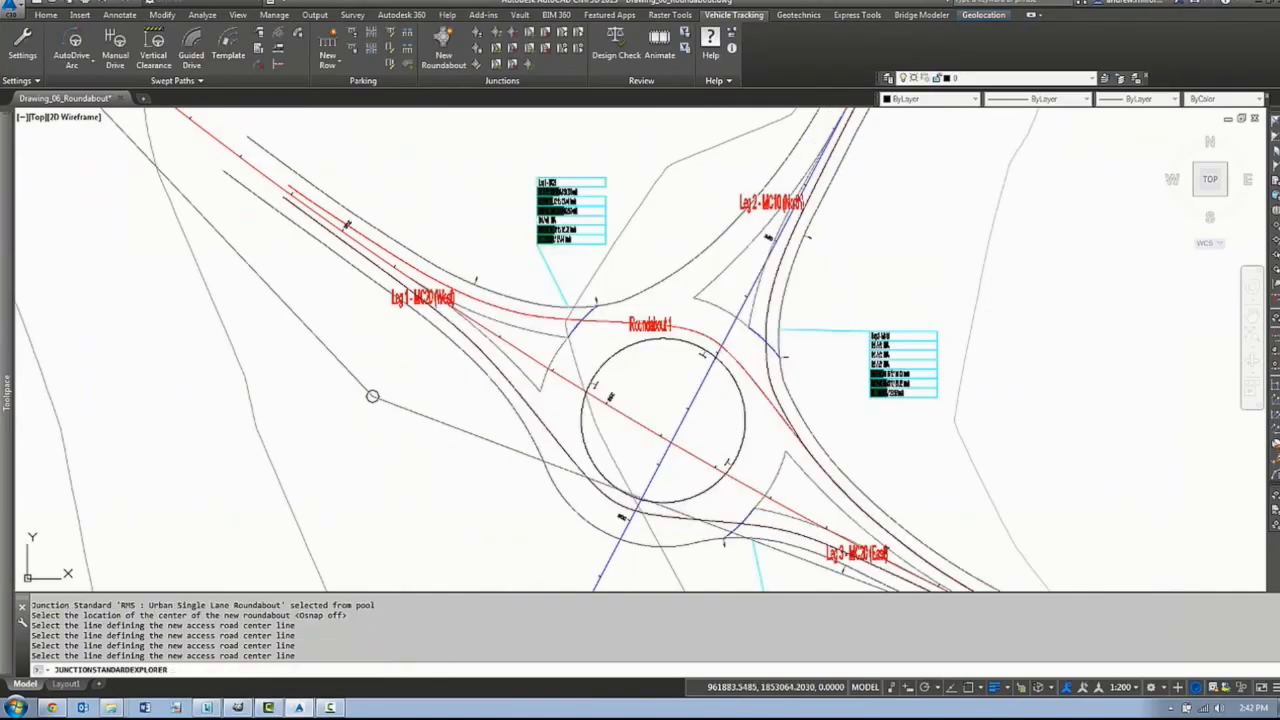
- Examine the radii and speeds in the Leg 2 - MC10 table beside the roundabout
scroll(857, 443, down, 2)
mouse_move(854, 437)
middle_down()
mouse_move(809, 380)
mouse_move(826, 371)
middle_up()
scroll(822, 407, up, 2)
scroll(840, 270, up, 4)
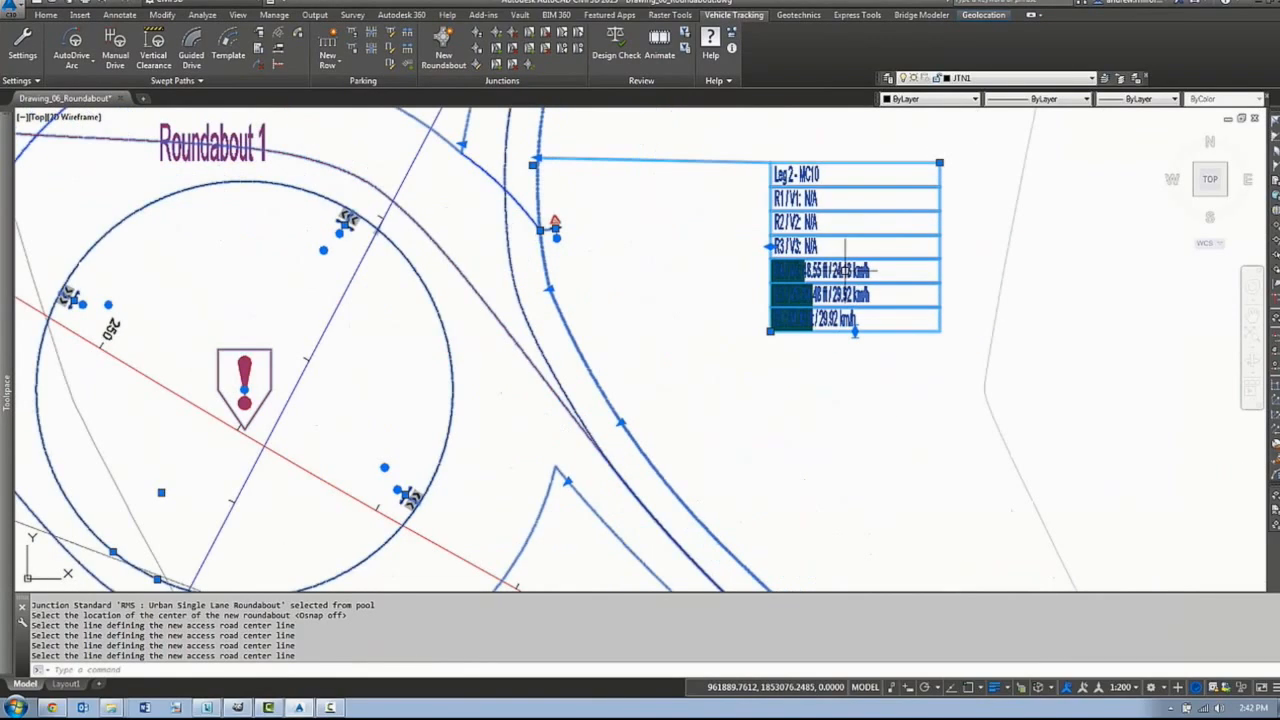
key(Escape)
middle_drag(471, 378, 372, 407)
text(rt)
key(Return)
drag(600, 393, 603, 341)
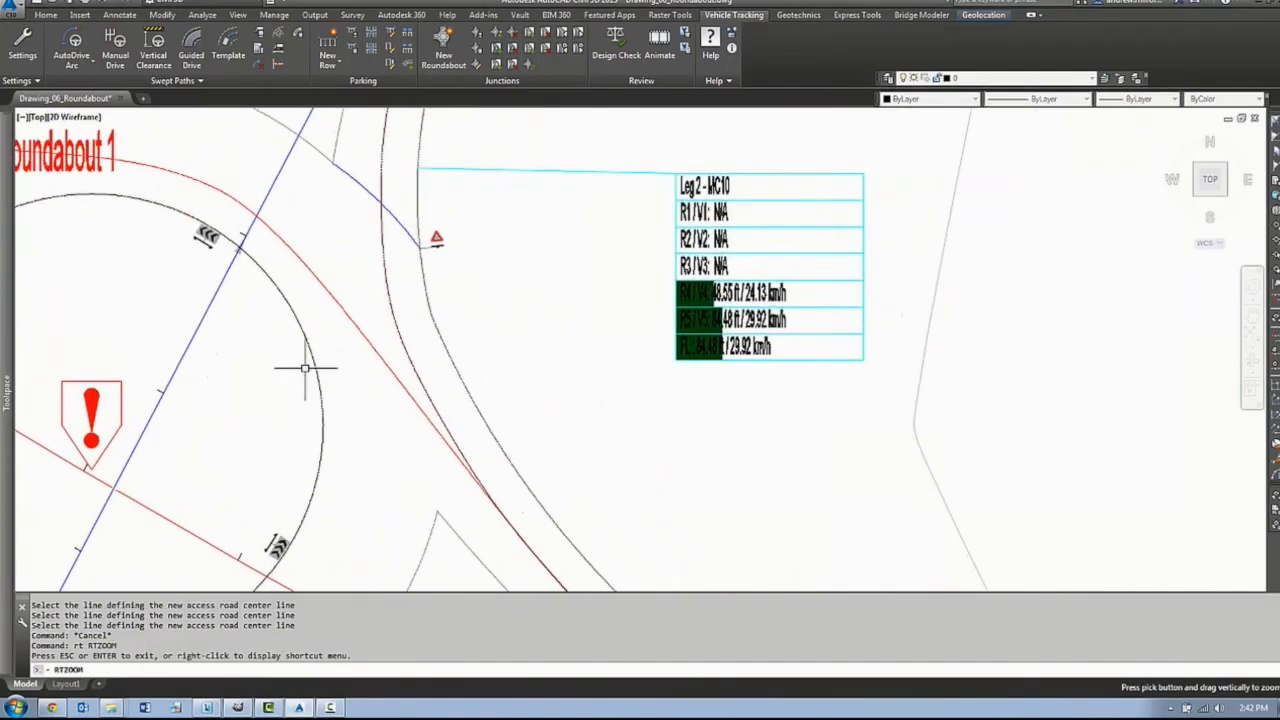
key(Escape)
- Move the centre of Roundabout 1 southeast, keeping it close to the crossing of MC10 and MC20
click(316, 358)
click(91, 427)
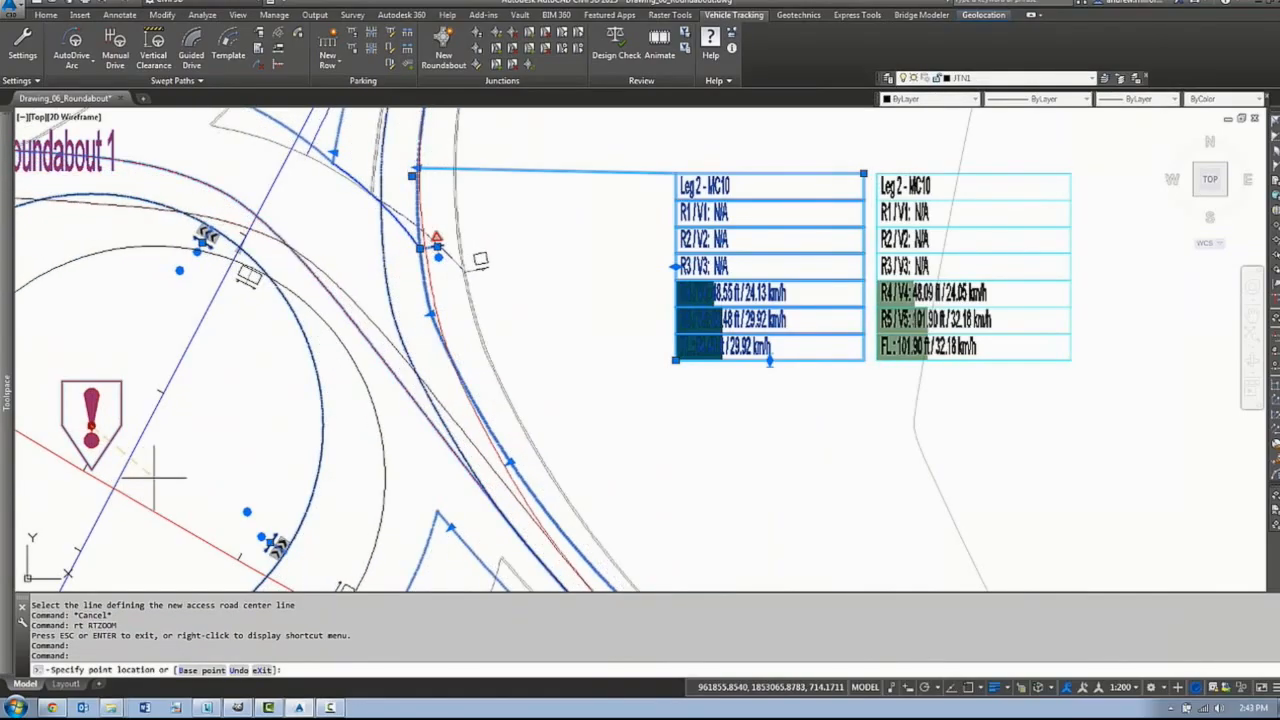
key(Escape)
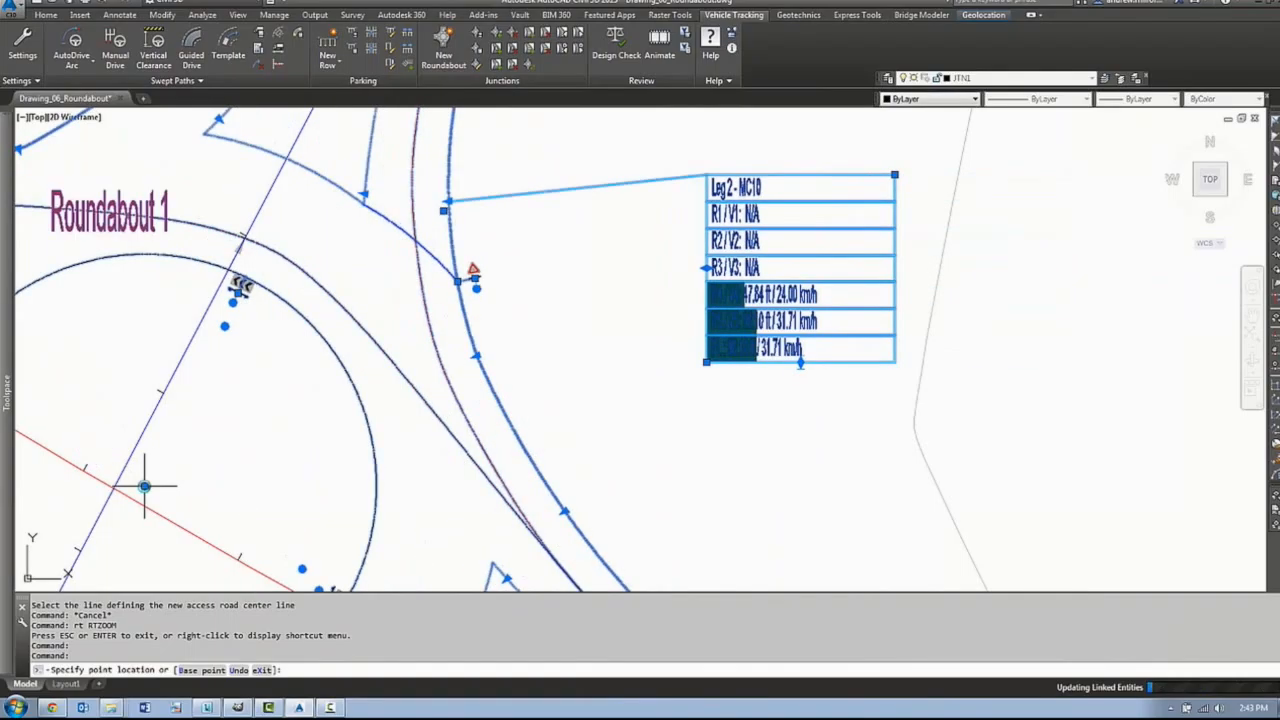
- Add the south side of MC10 as the fourth roundabout leg with elevations from Design-MC10-(3), and finish adding legs
scroll(278, 400, down, 8)
middle_drag(280, 400, 548, 317)
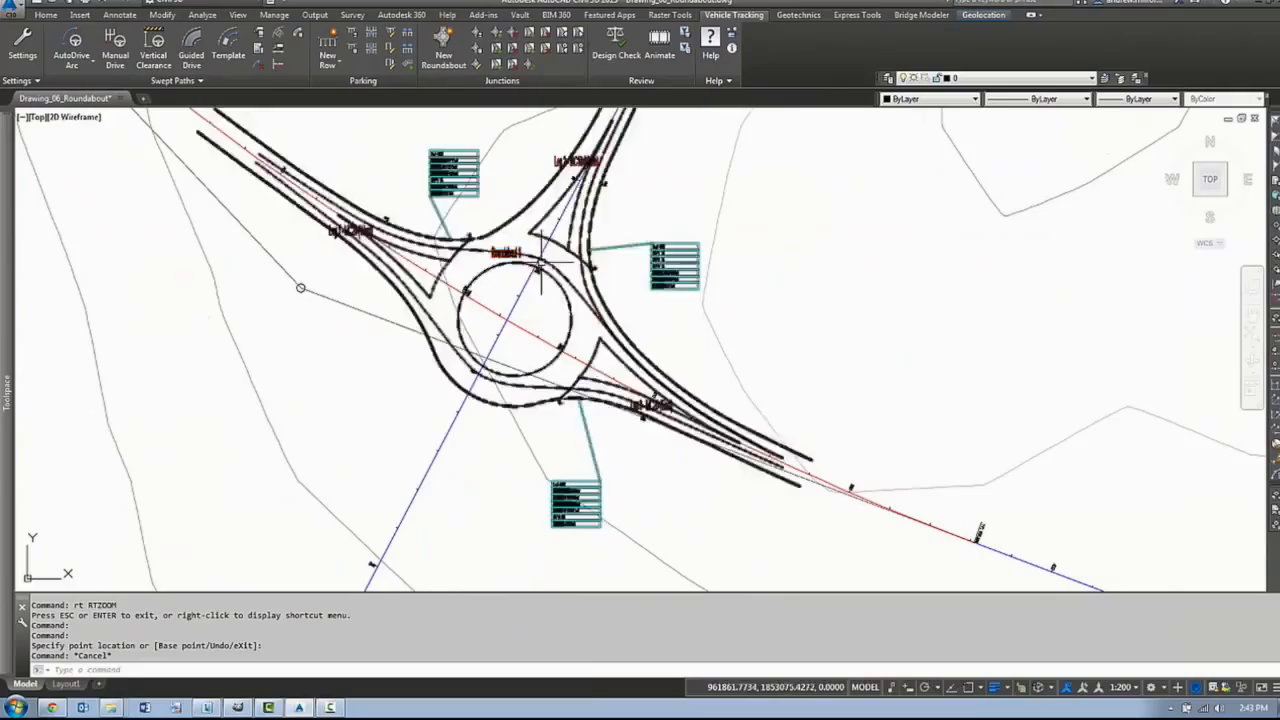
click(496, 35)
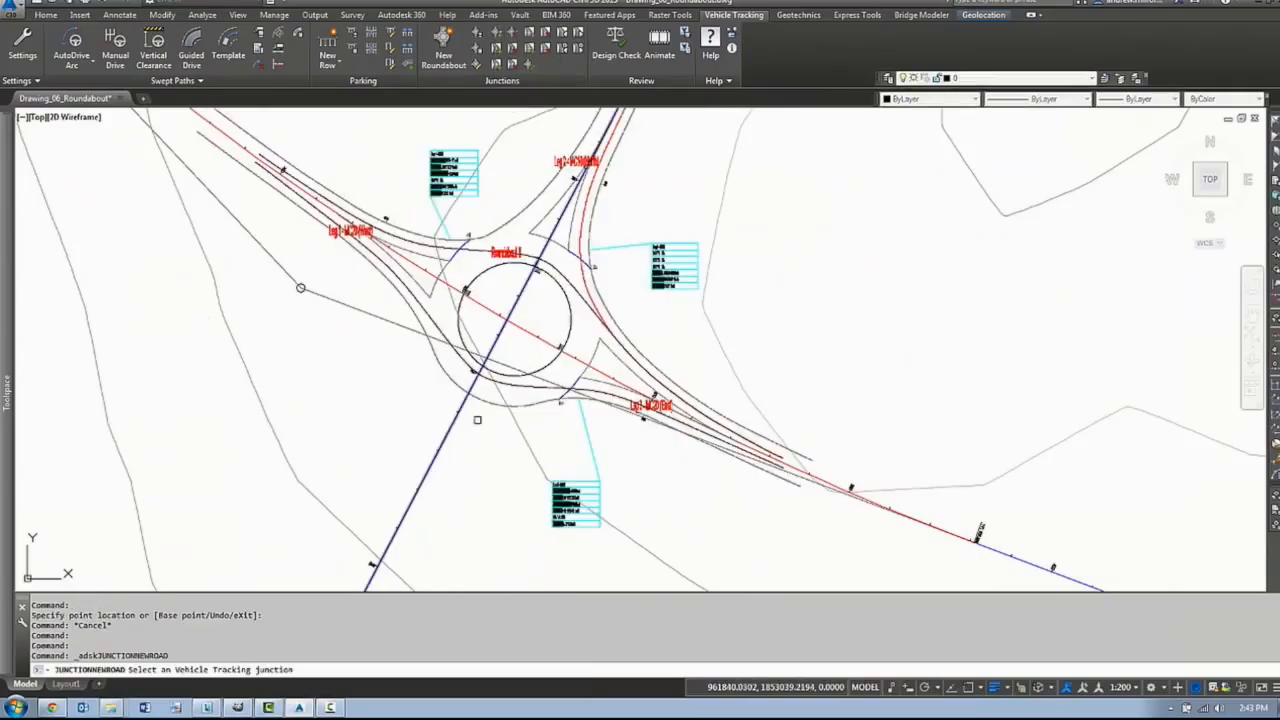
click(499, 400)
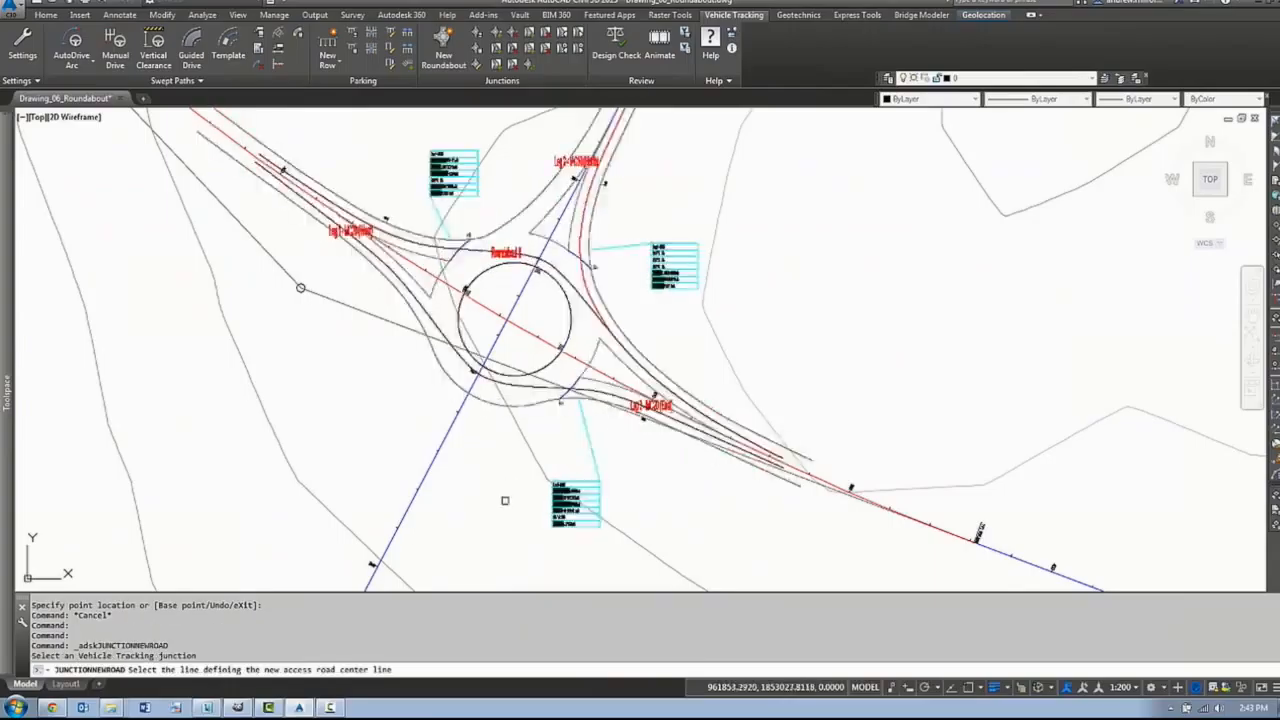
click(378, 566)
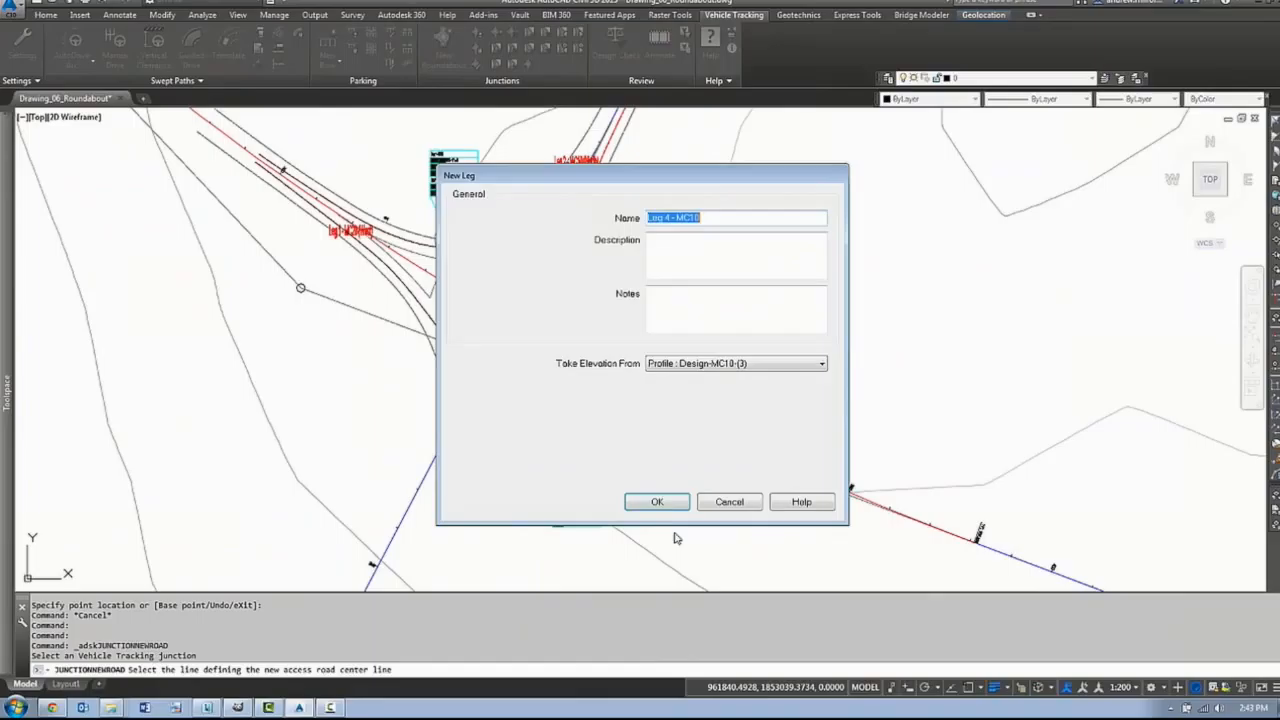
click(657, 502)
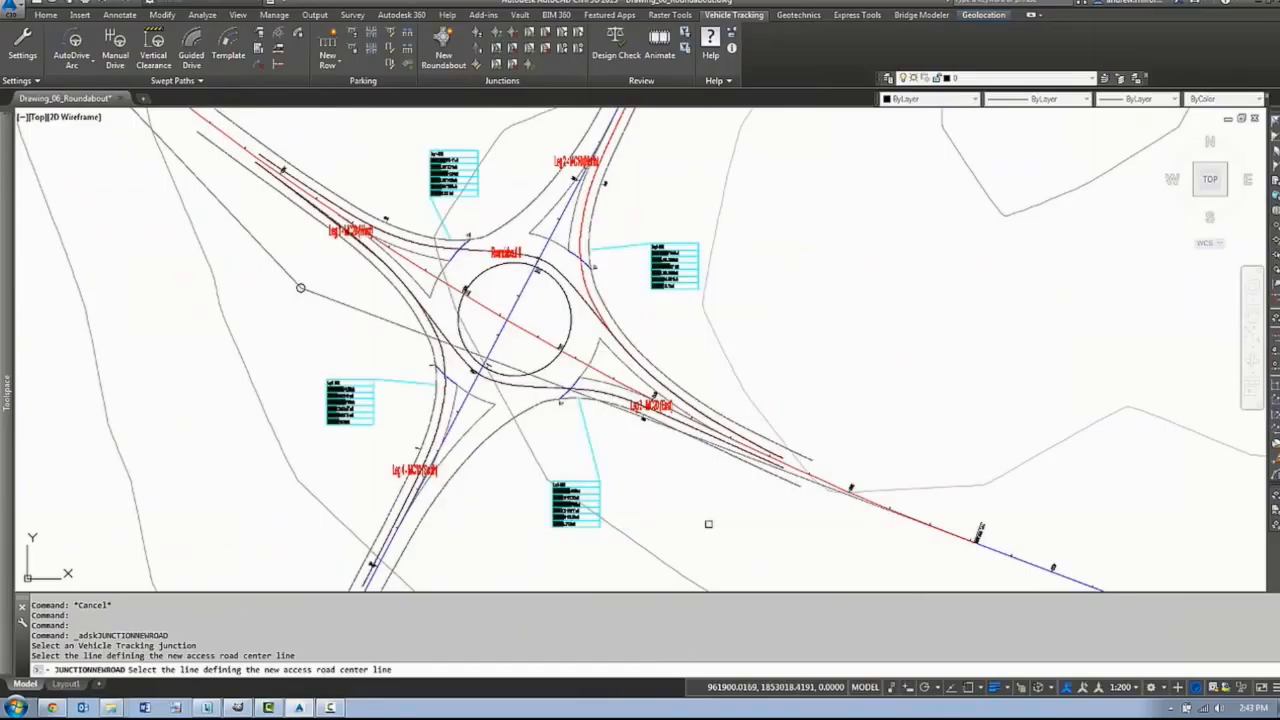
key(Escape)
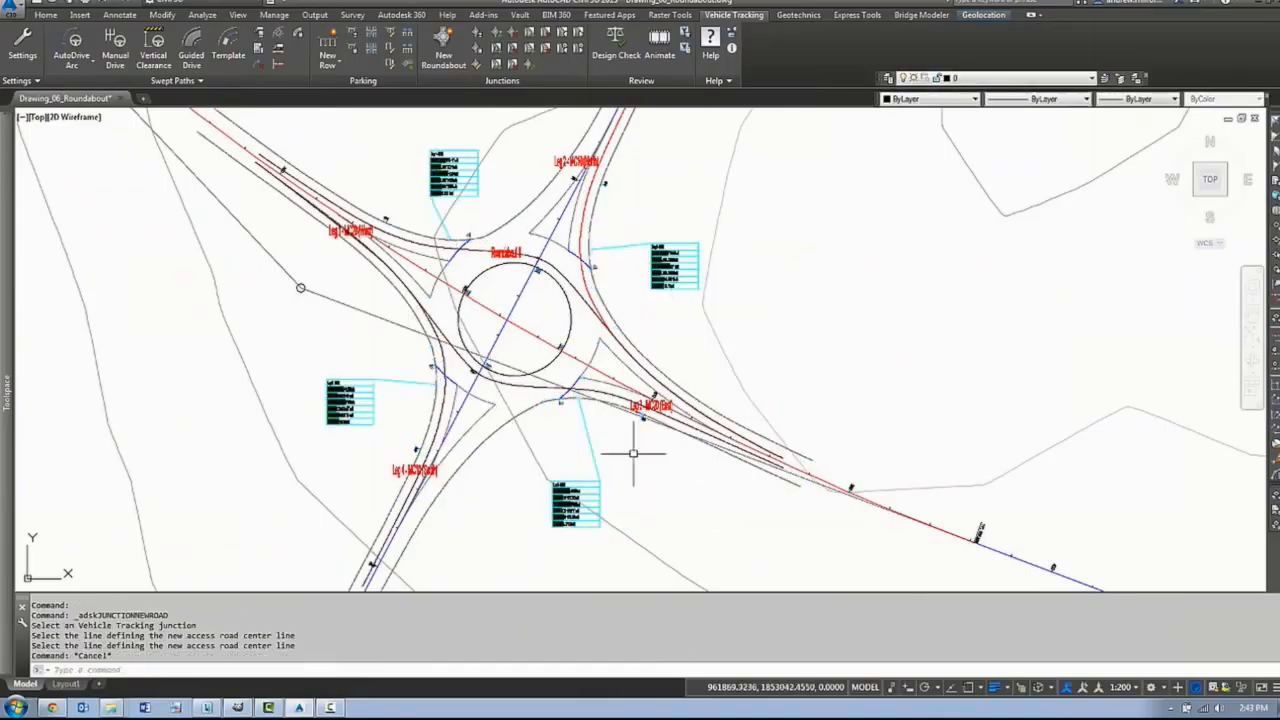
- Add a splitter island to Leg 3 - MC20 (East) of the roundabout
scroll(516, 351, up, 2)
scroll(516, 351, up, 2)
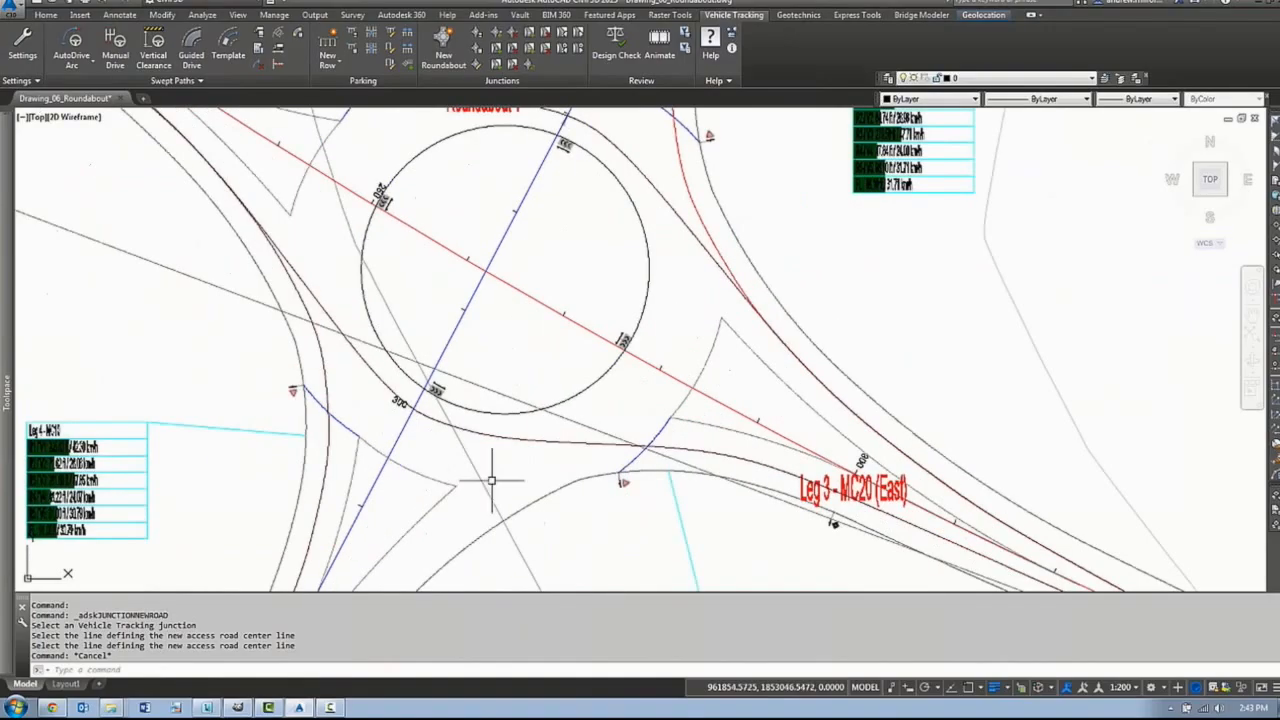
scroll(350, 435, down, 3)
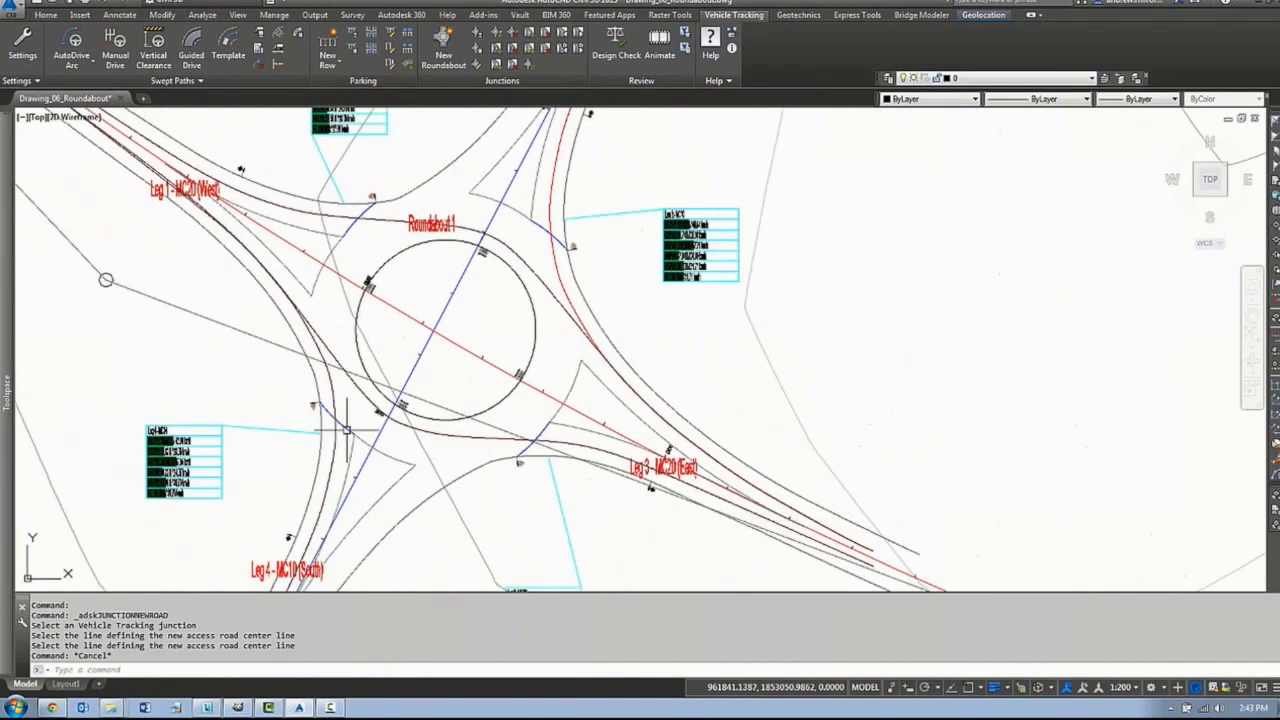
scroll(347, 430, down, 2)
mouse_move(410, 339)
middle_down()
mouse_move(427, 363)
mouse_move(526, 355)
mouse_move(574, 324)
middle_up()
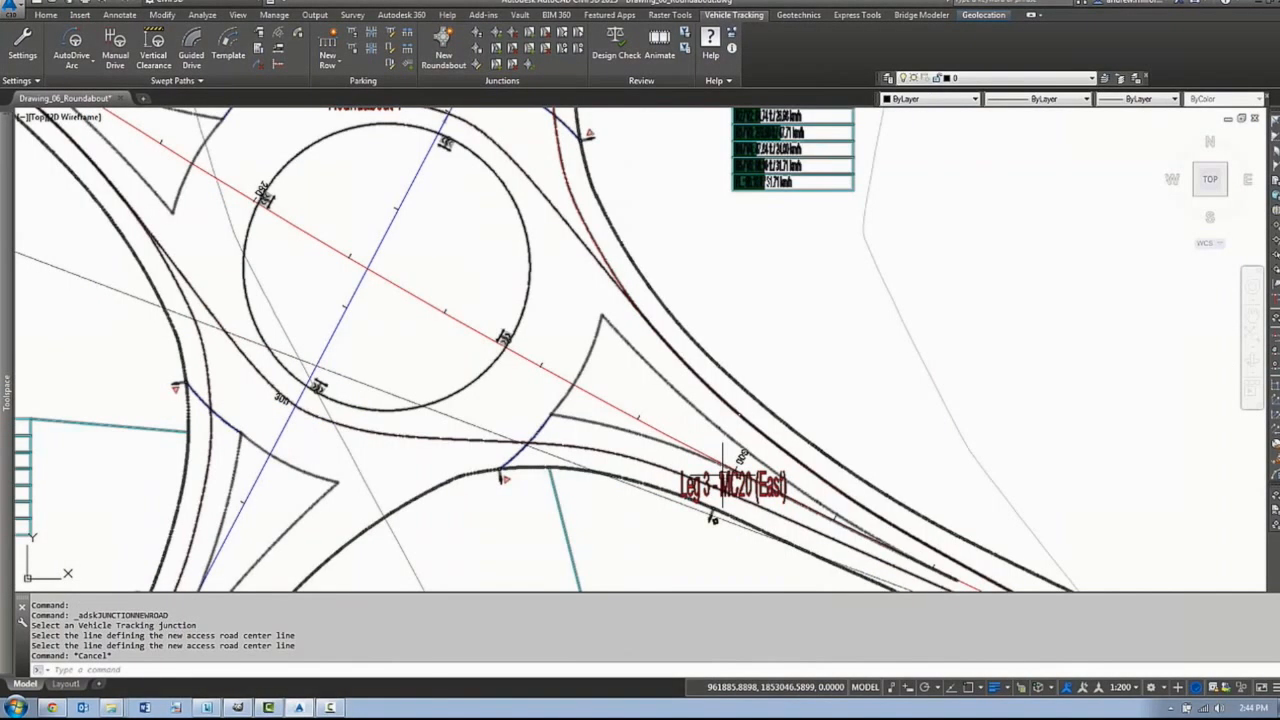
click(497, 50)
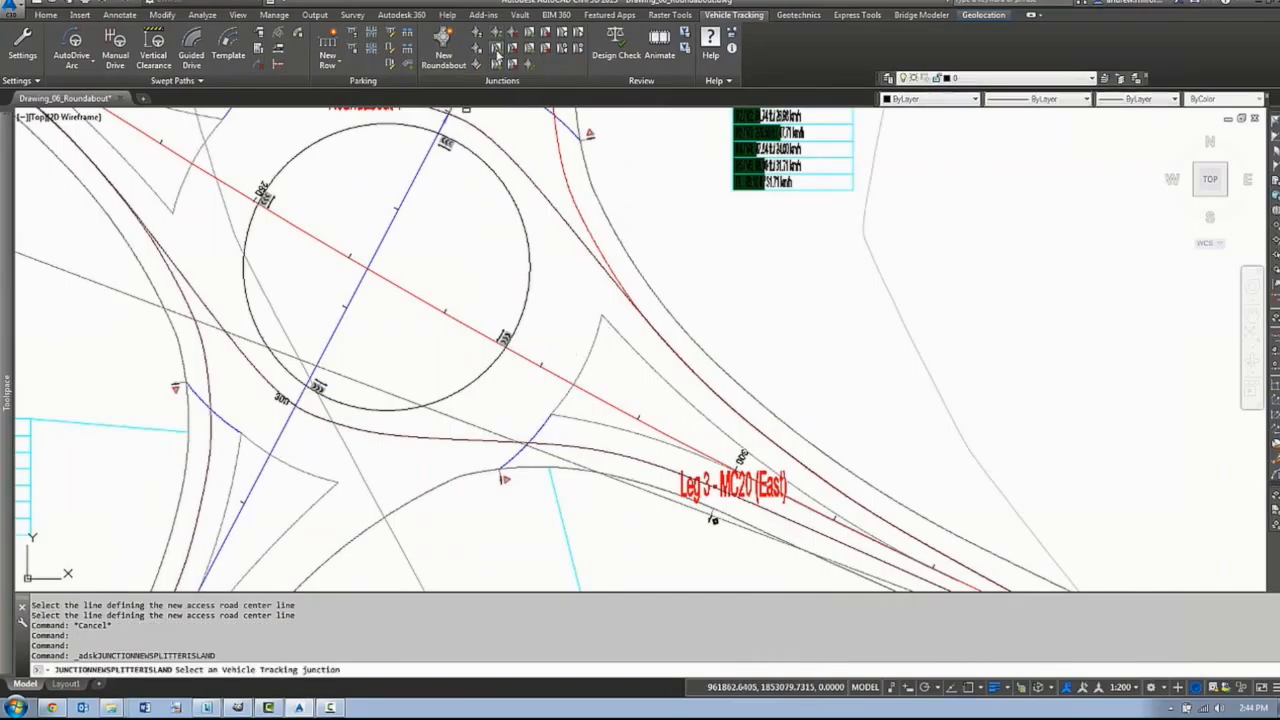
click(579, 276)
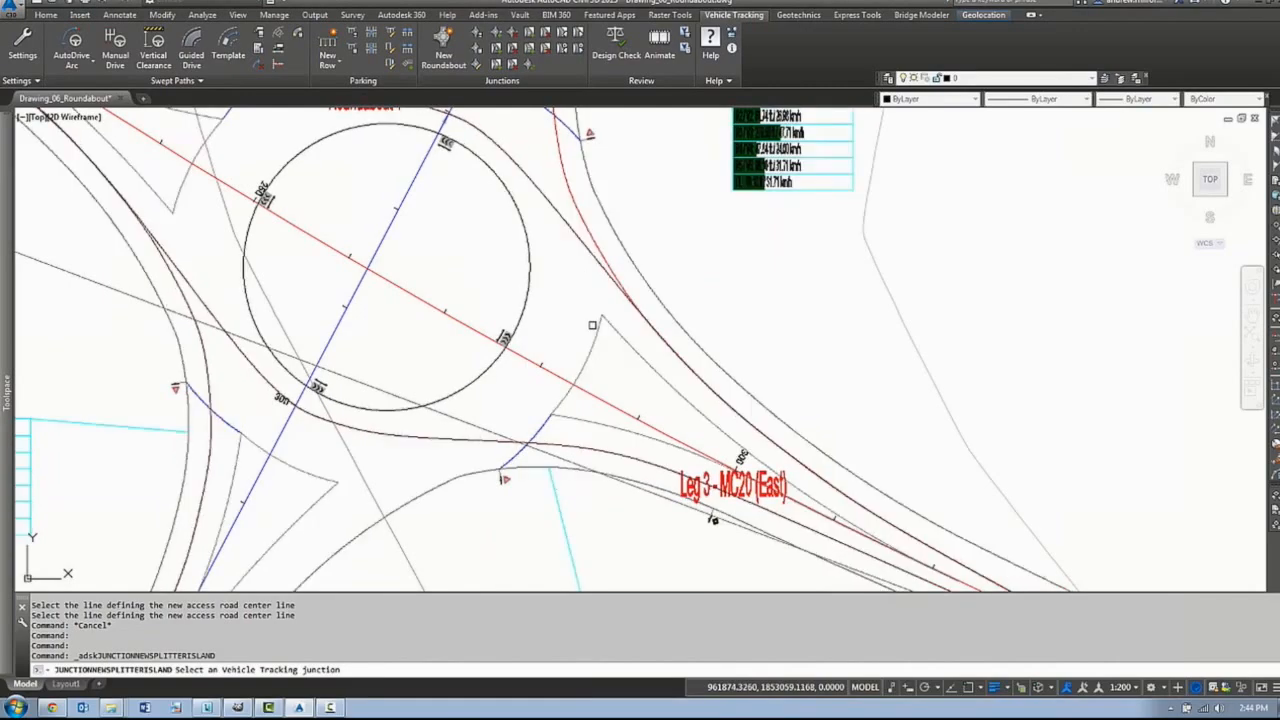
click(625, 380)
key(Escape)
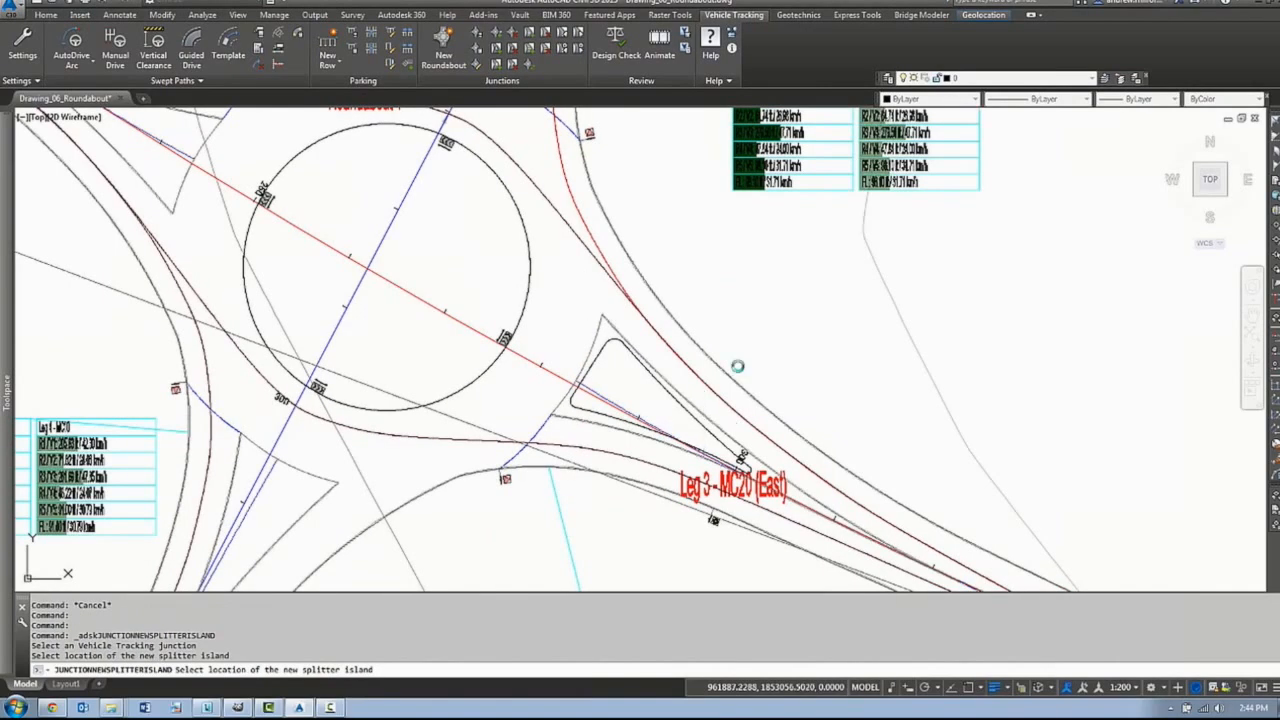
- Shift the two roundabout-side corners of the Leg 3 splitter island slightly towards the central island
click(608, 338)
scroll(608, 338, up, 3)
key(Escape)
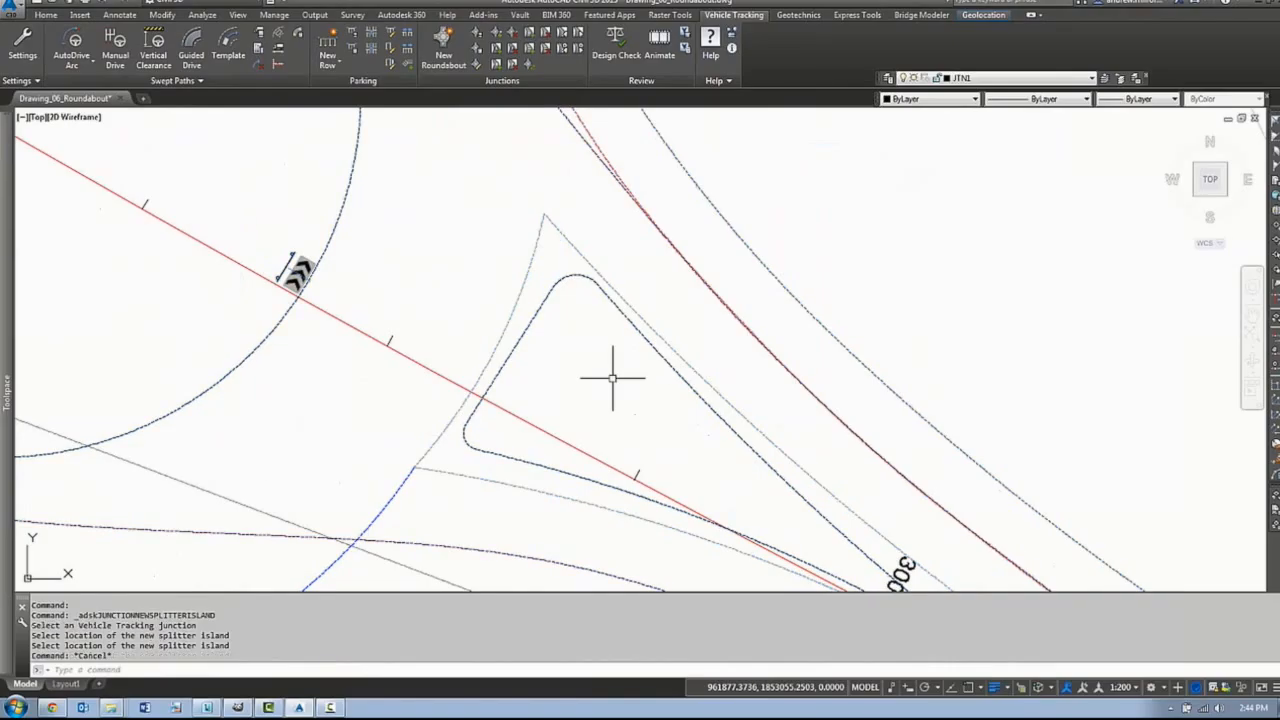
click(480, 432)
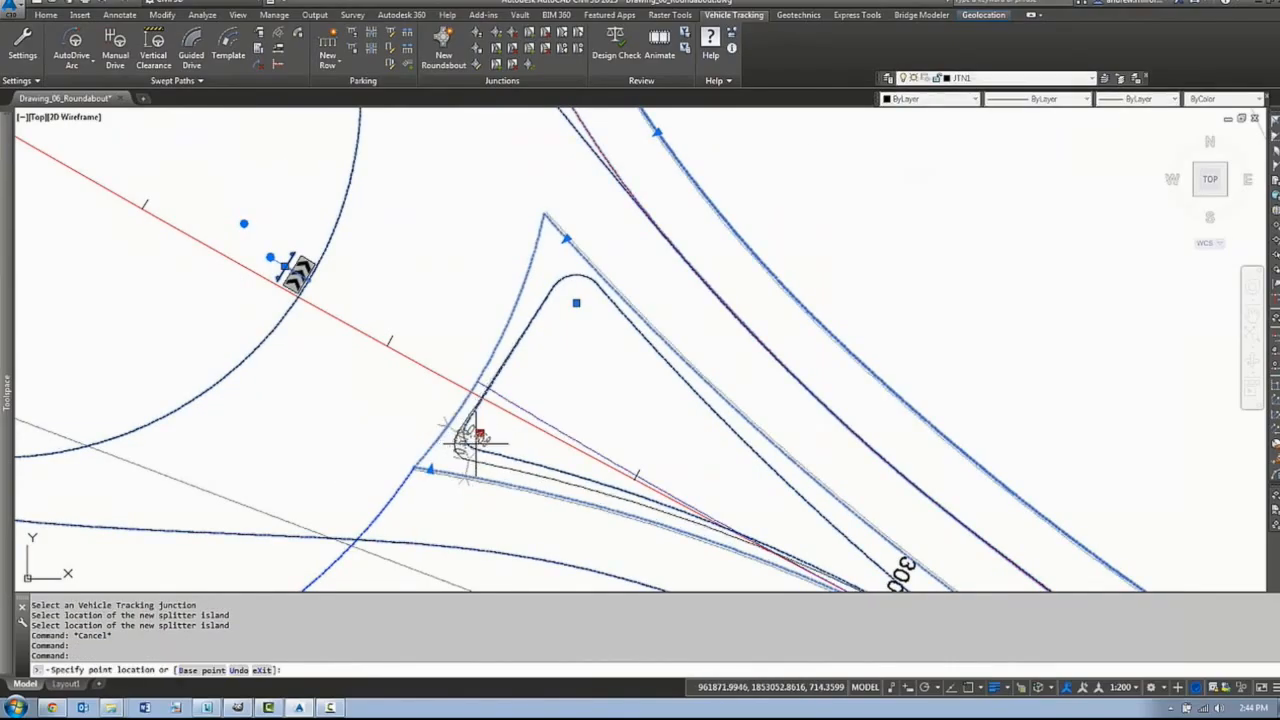
click(459, 434)
click(575, 301)
click(563, 304)
middle_drag(708, 401, 593, 355)
scroll(486, 278, down, 2)
key(Escape)
- Open the junction properties of Roundabout 1 and bring up the splitter island settings of Leg 3 - MC20 (East)
click(543, 280)
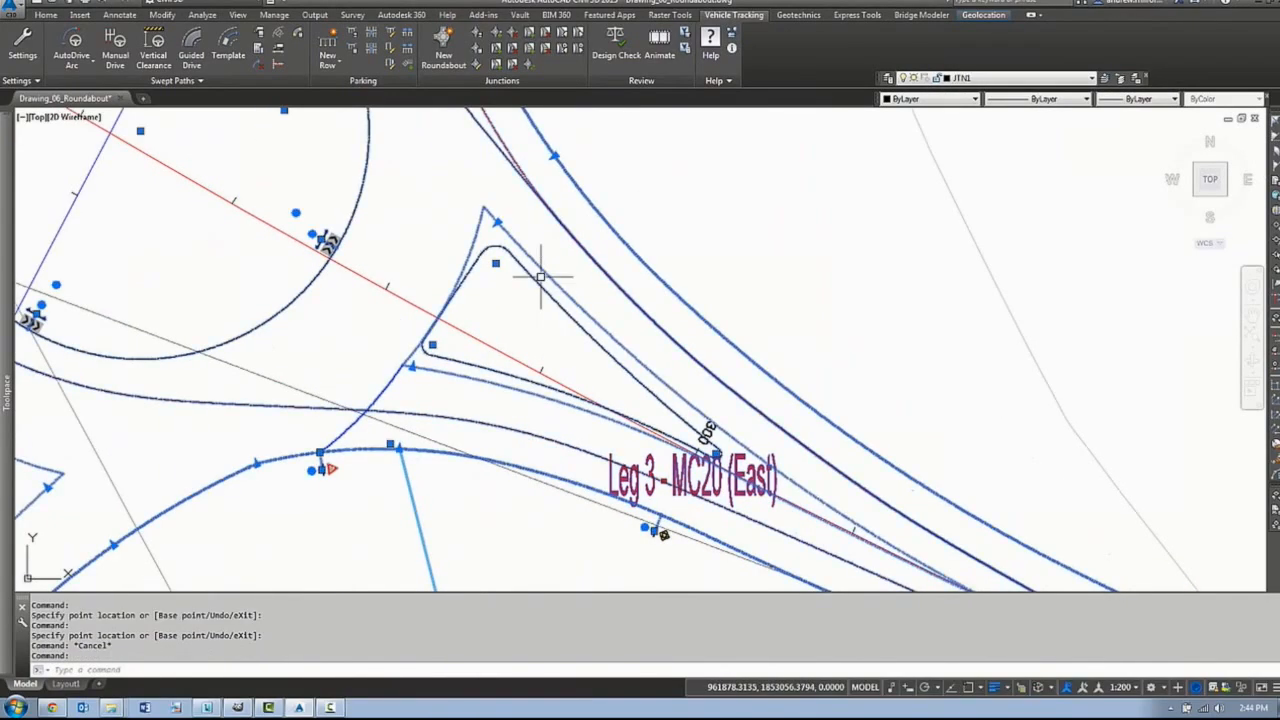
click(477, 32)
mouse_move(1279, 88)
mouse_down()
mouse_move(1221, 85)
mouse_move(1086, 121)
mouse_up()
middle_drag(736, 315, 456, 285)
key(Escape)
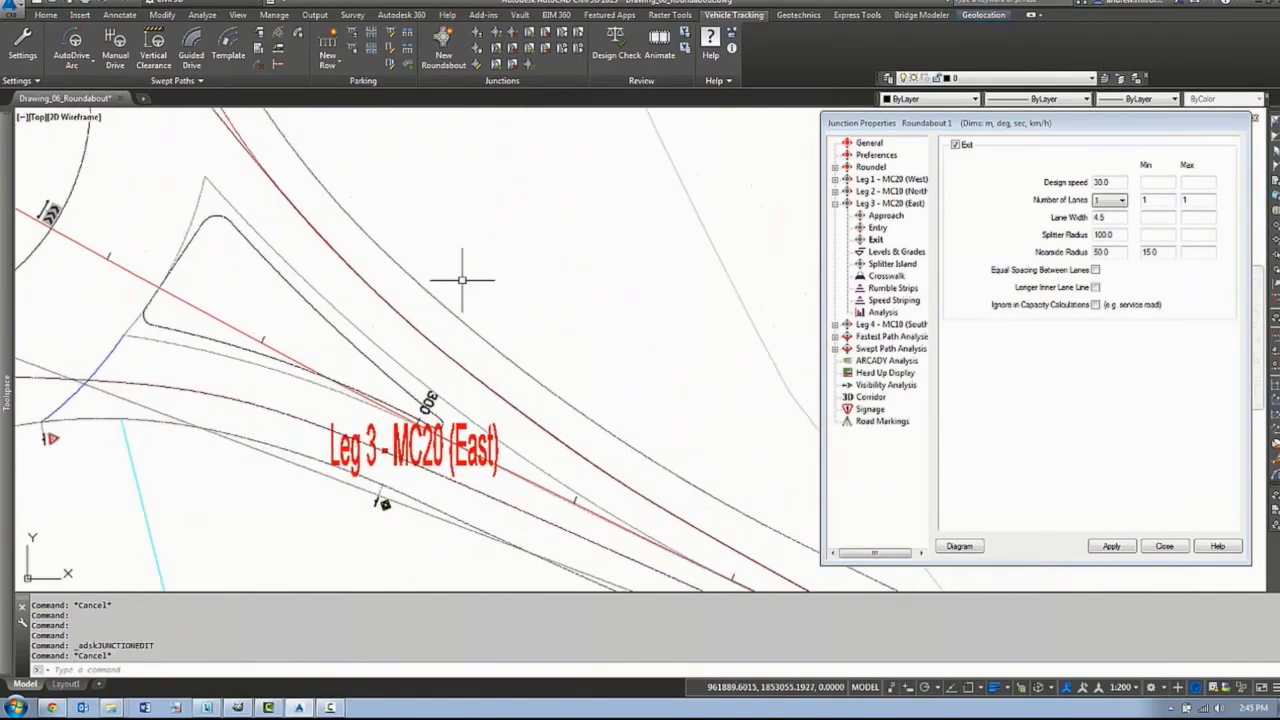
click(870, 143)
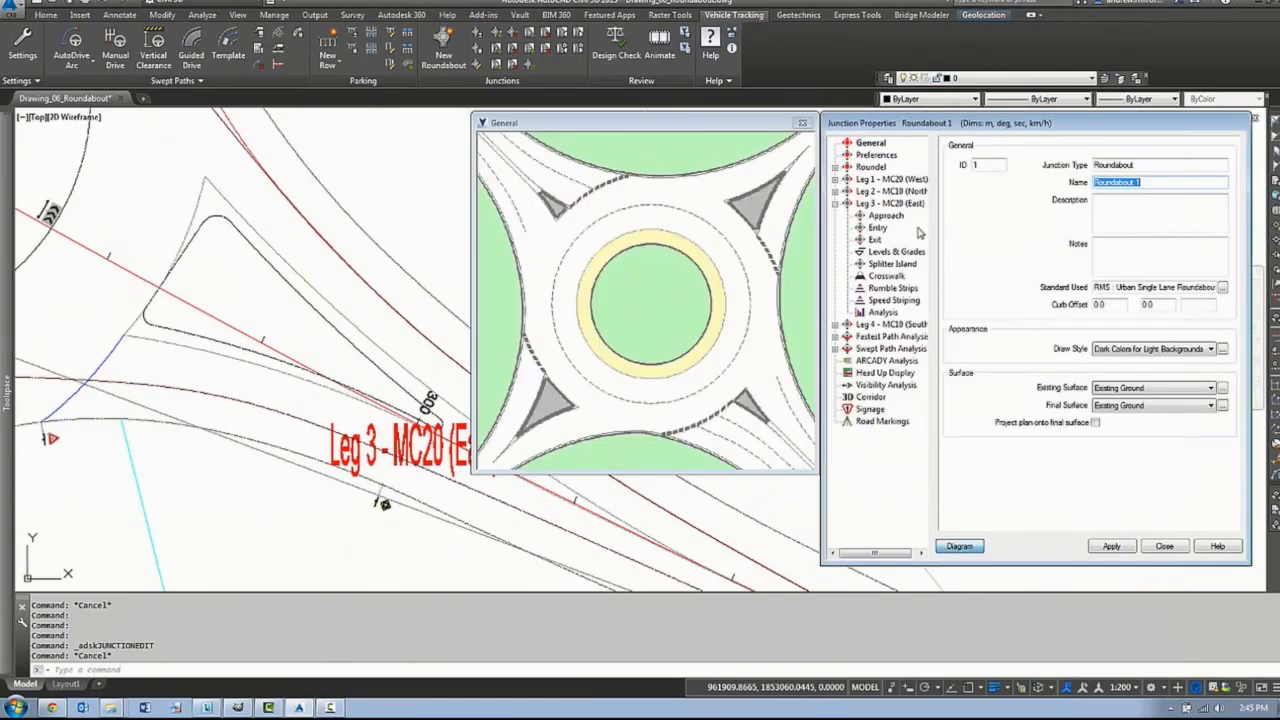
click(894, 205)
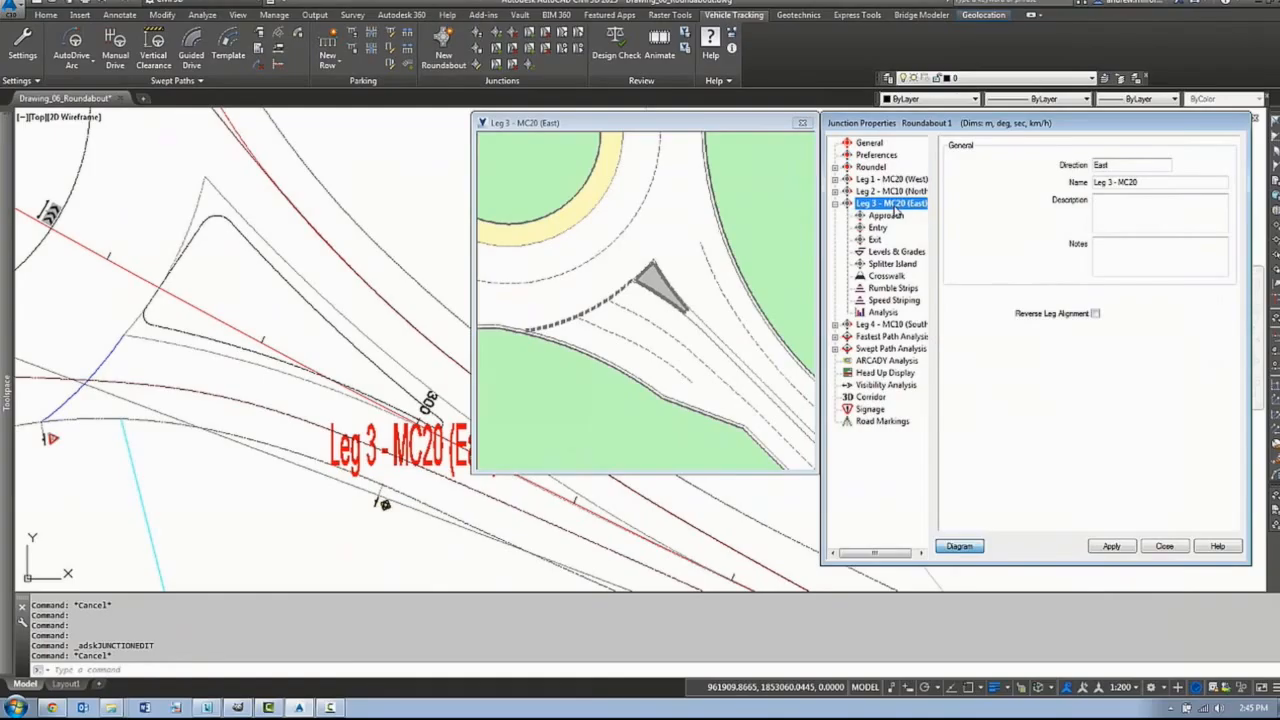
click(890, 215)
click(878, 229)
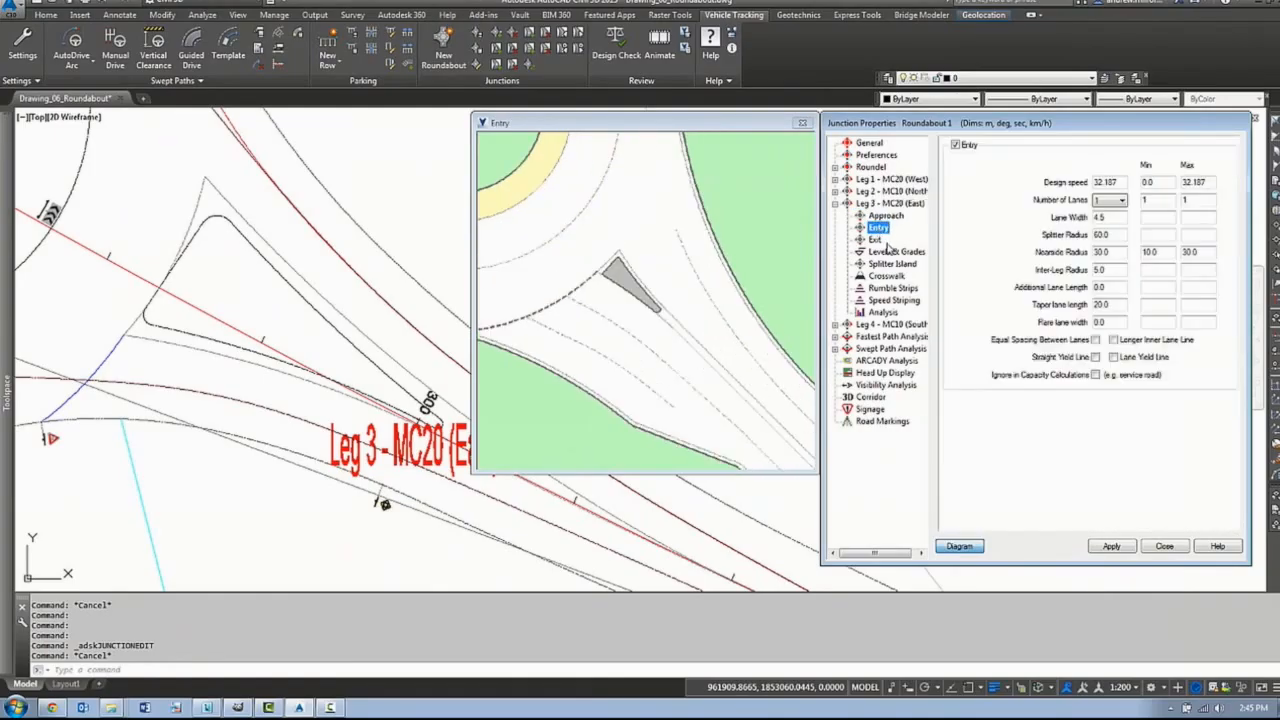
click(886, 264)
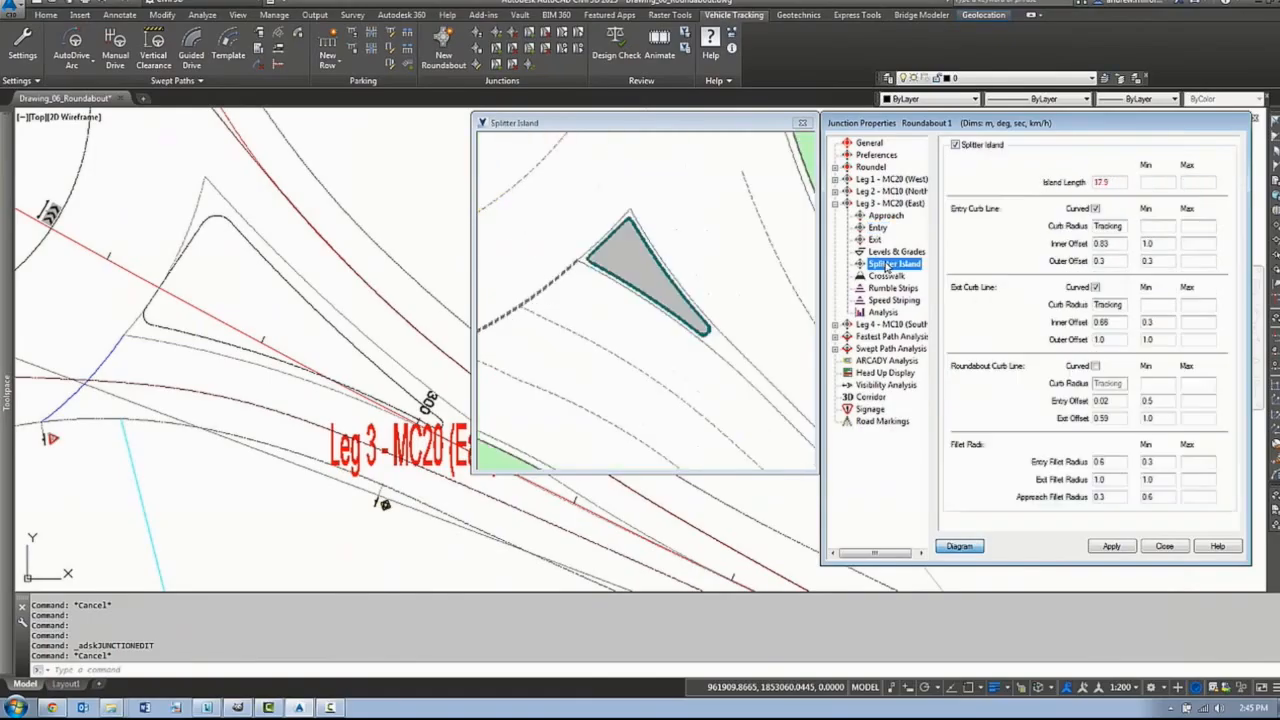
- Set the inner offset of the Leg 3 splitter island's entry curb line to 0 and apply it
click(1116, 183)
click(1115, 226)
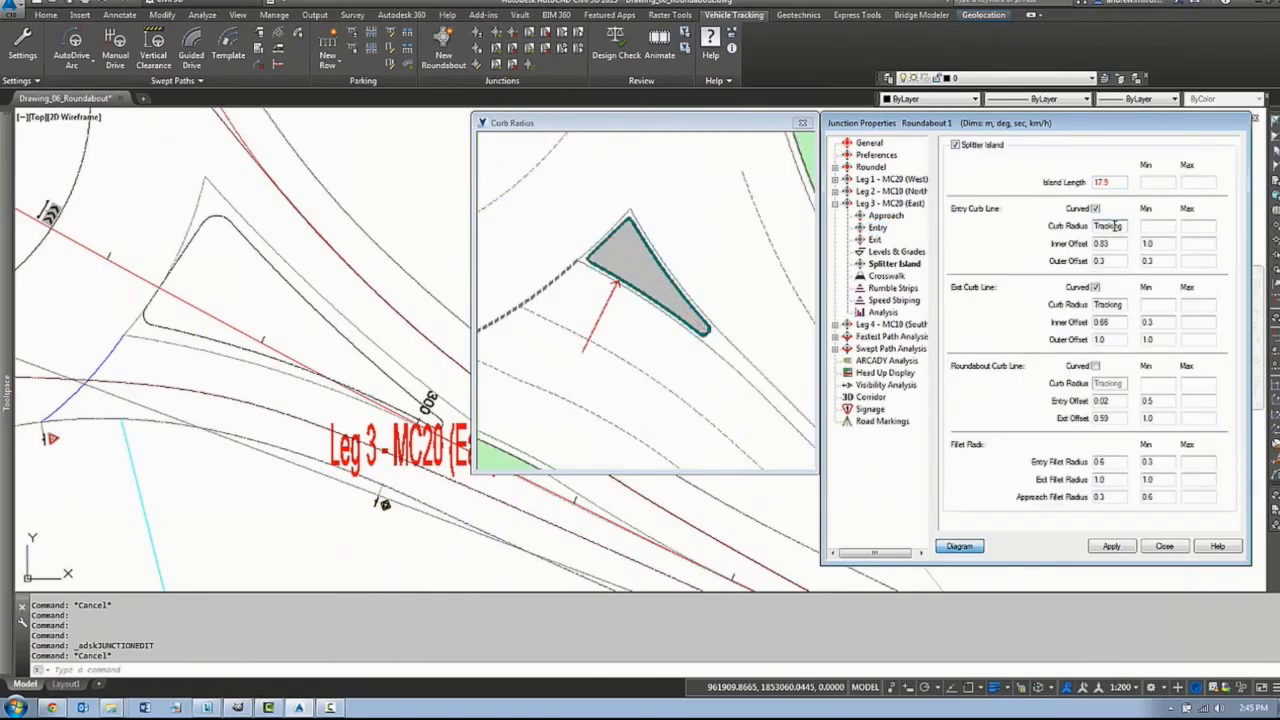
click(1112, 244)
drag(1115, 244, 1091, 244)
text(0)
click(1112, 547)
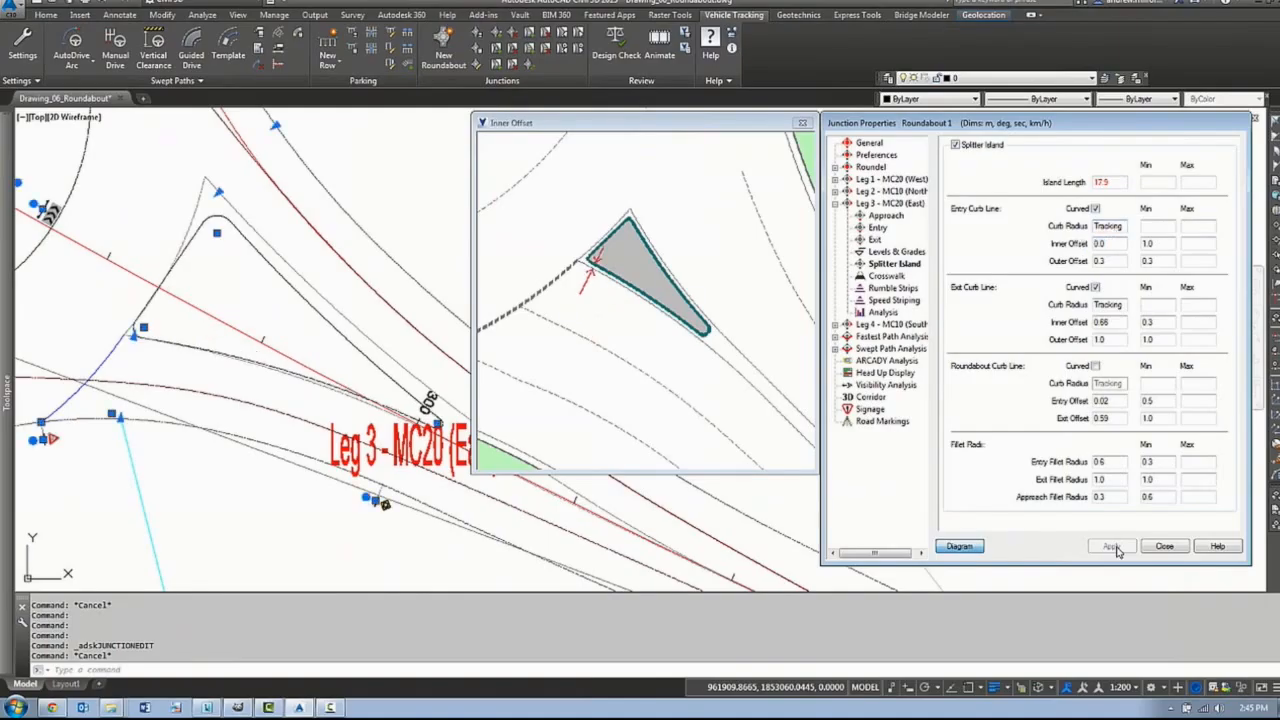
- Set the splitter island's entry curb outer offset to 0.6, exit curb inner offset to 0.6 and exit curb outer offset to 0
click(1106, 260)
text(0.6)
key(Tab)
text(0.6)
key(Tab)
text(0)
- Make the splitter island's roundabout curb line curved with an entry offset of 0 and exit offset of 0.6, and apply
key(Tab)
text(0)
click(1111, 419)
text(0.6)
click(1096, 366)
click(1111, 546)
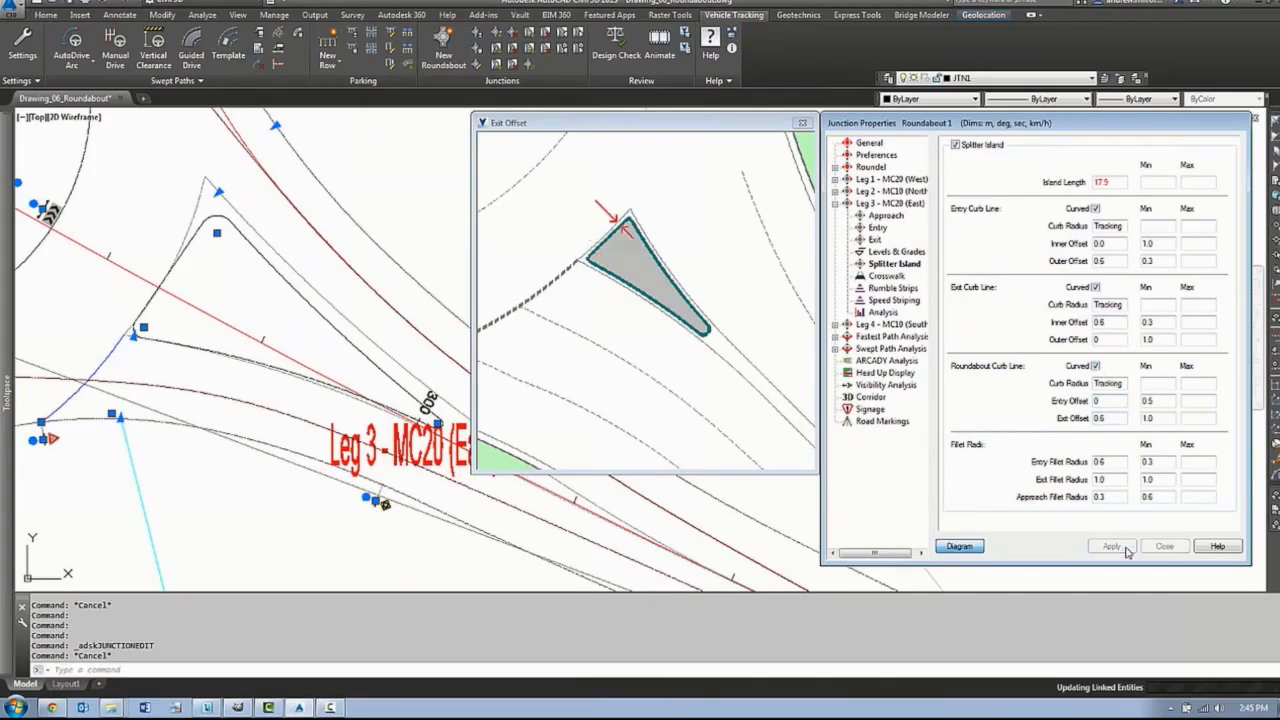
- Set the splitter island's entry fillet radius to 0.3 and approach fillet radius to 0.6, and apply
click(1112, 461)
drag(1110, 461, 1083, 460)
text(0.3)
double_click(1099, 497)
text(0.6)
click(1120, 547)
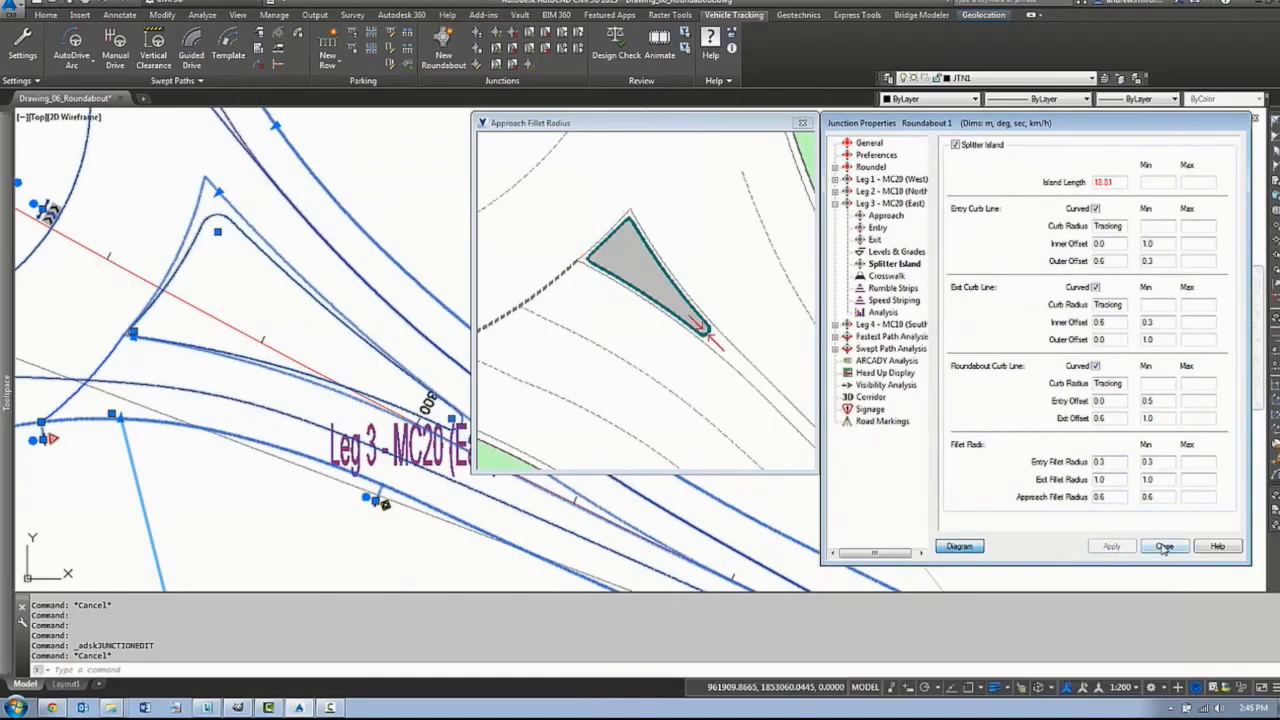
click(886, 275)
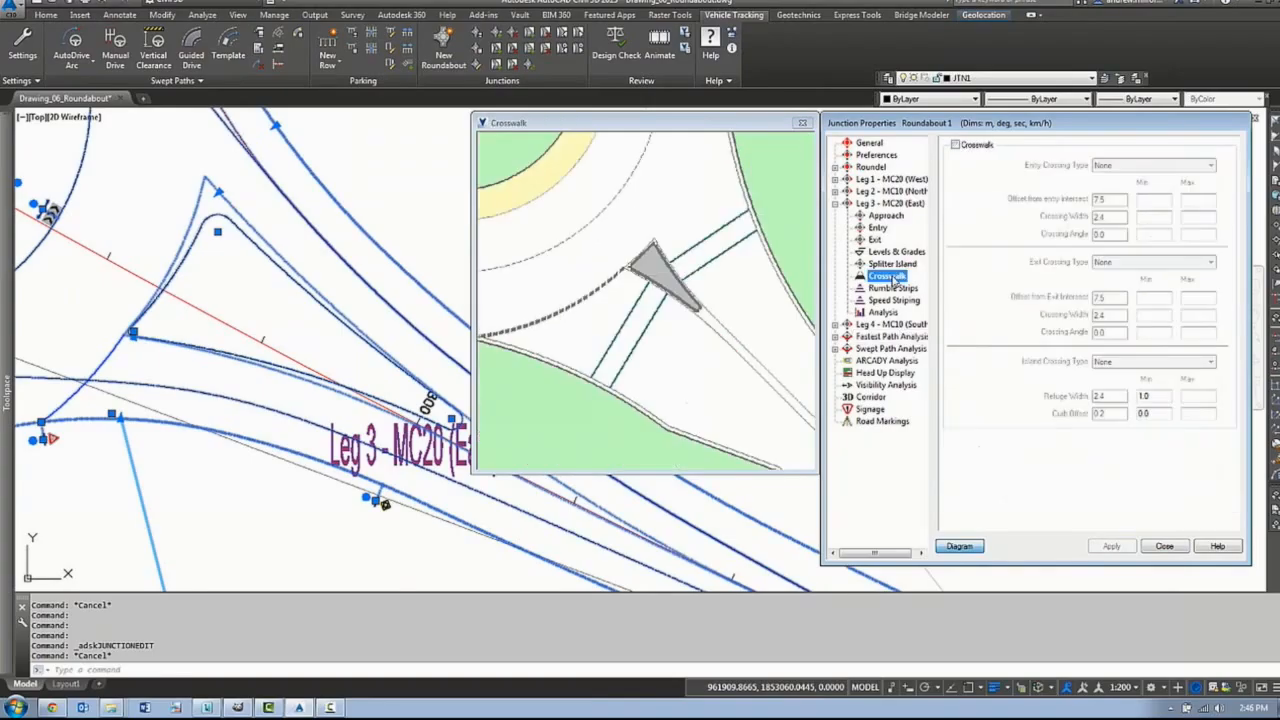
click(955, 145)
click(955, 145)
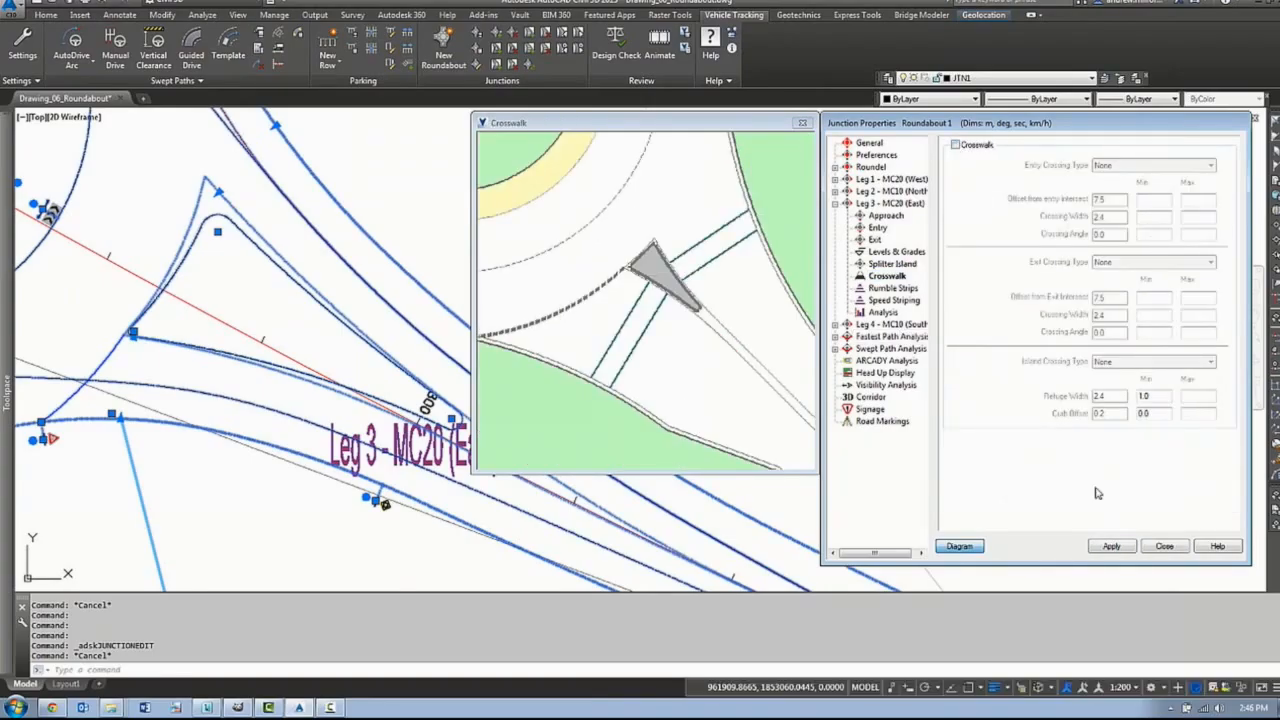
- Close the junction properties and place a pedestrian crossing across Leg 3 - MC20 (East), about 10.6 m from the entry
click(1165, 546)
middle_drag(587, 291, 795, 313)
key(Escape)
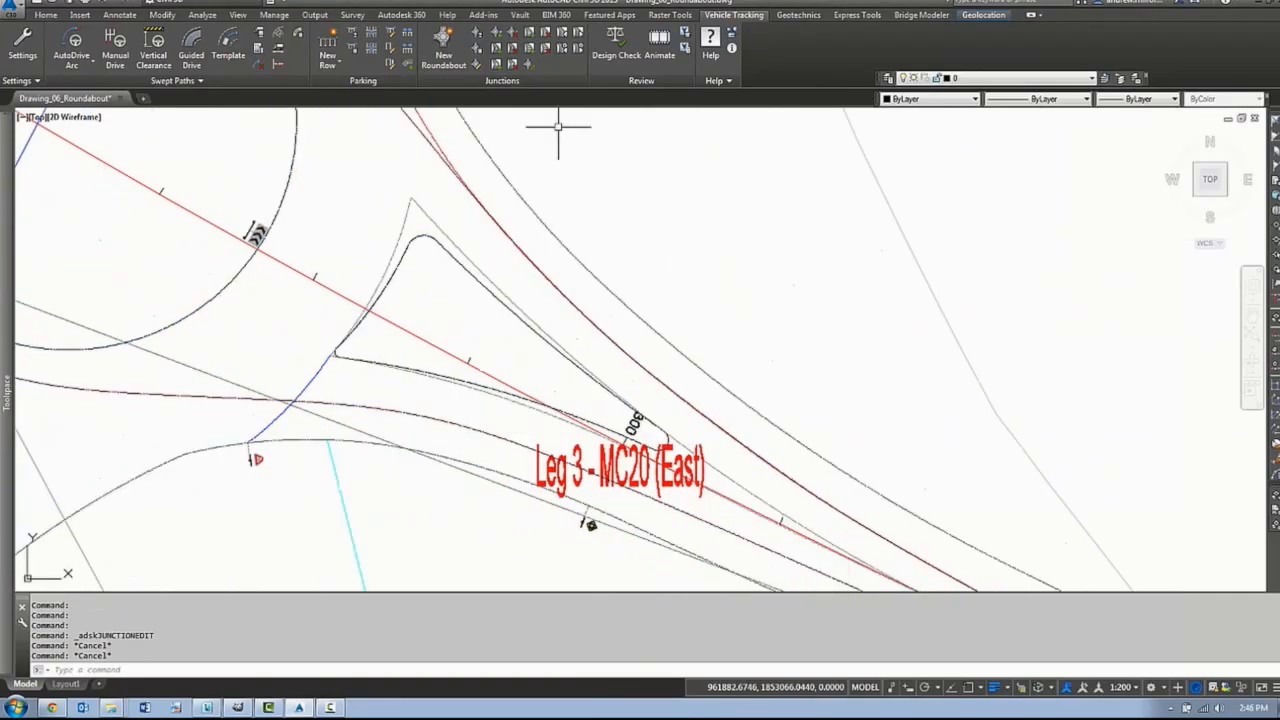
click(495, 65)
click(433, 237)
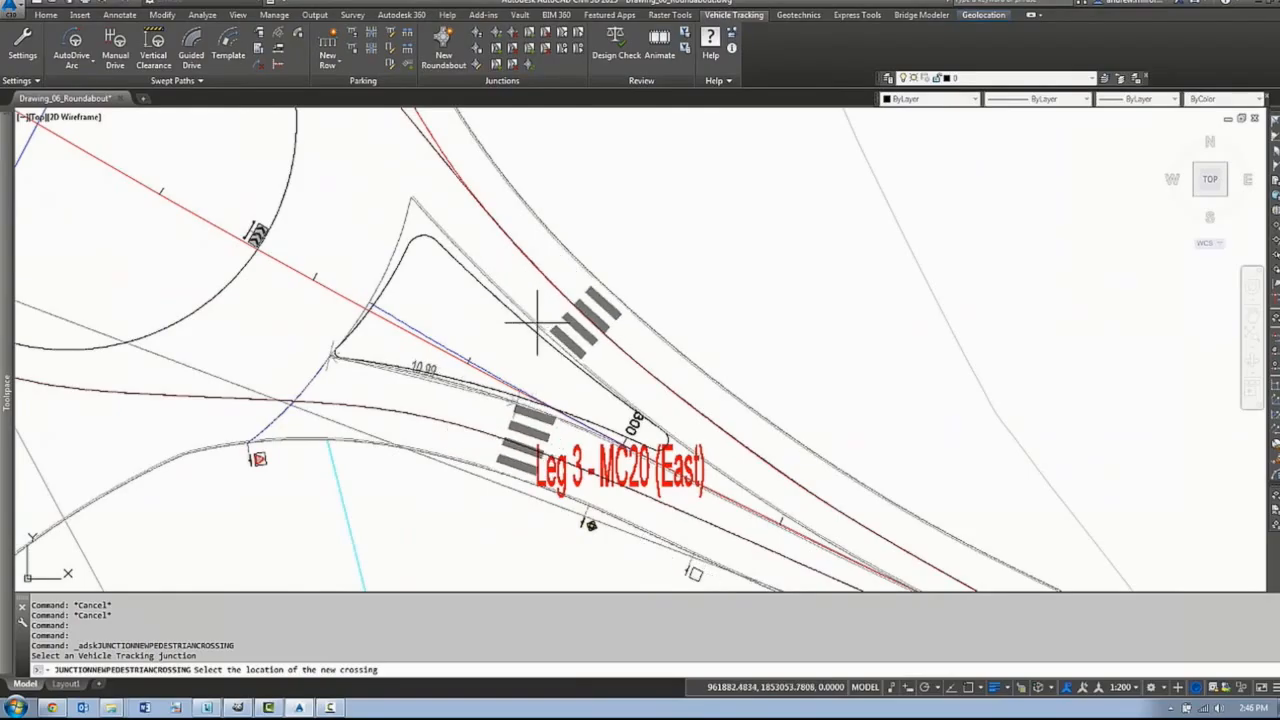
click(528, 323)
key(Escape)
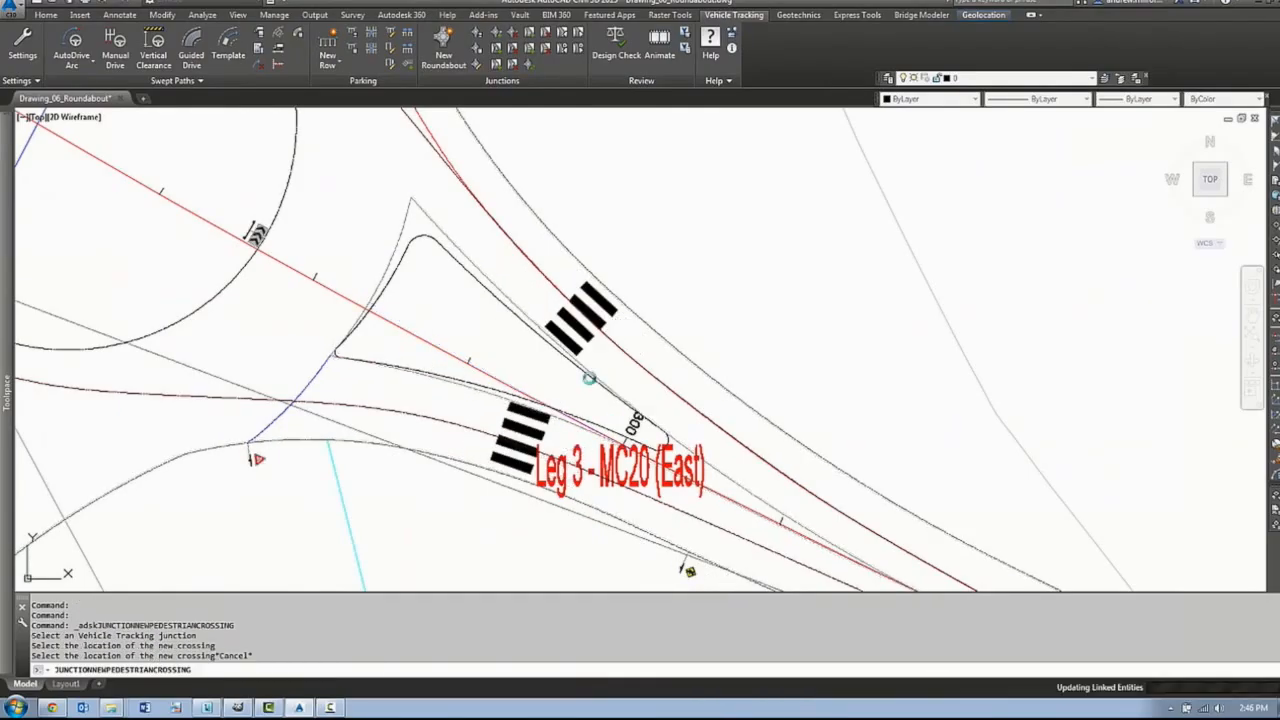
- Open the Leg 3 crosswalk settings and apply Unsignalized Pedestrian (Zebra) as the entry crossing type
double_click(577, 290)
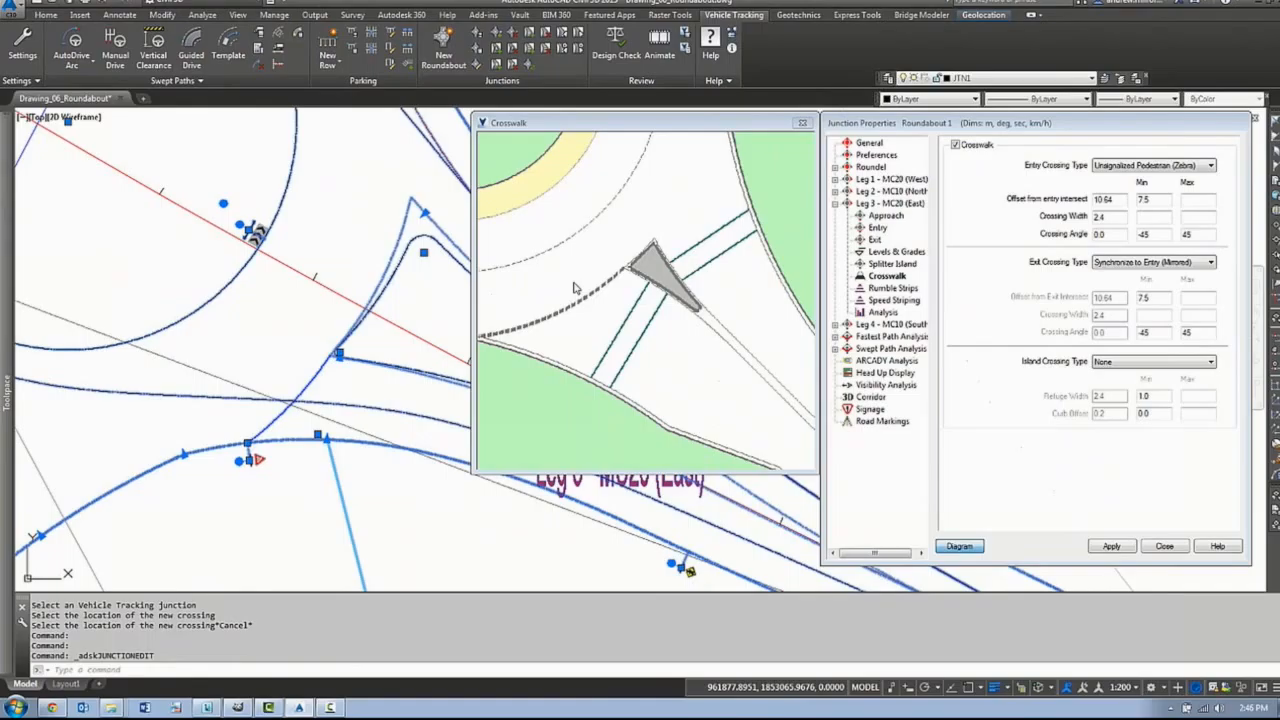
click(1148, 166)
click(1155, 195)
click(1111, 546)
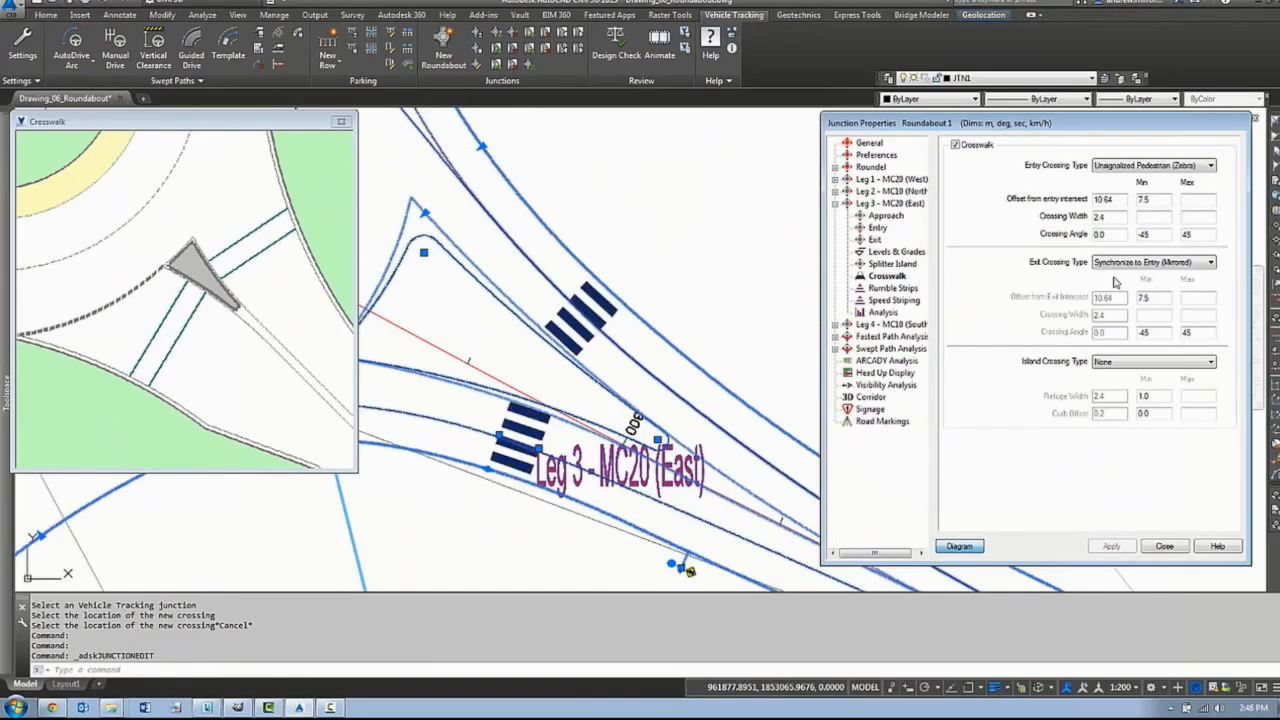
- Set the Leg 3 entry crossing's offset from the entry to 12, its width to 3.0 and its angle to -8
mouse_move(1117, 200)
mouse_down()
mouse_move(1068, 202)
mouse_move(1088, 218)
mouse_up()
text(12)
text(3.0)
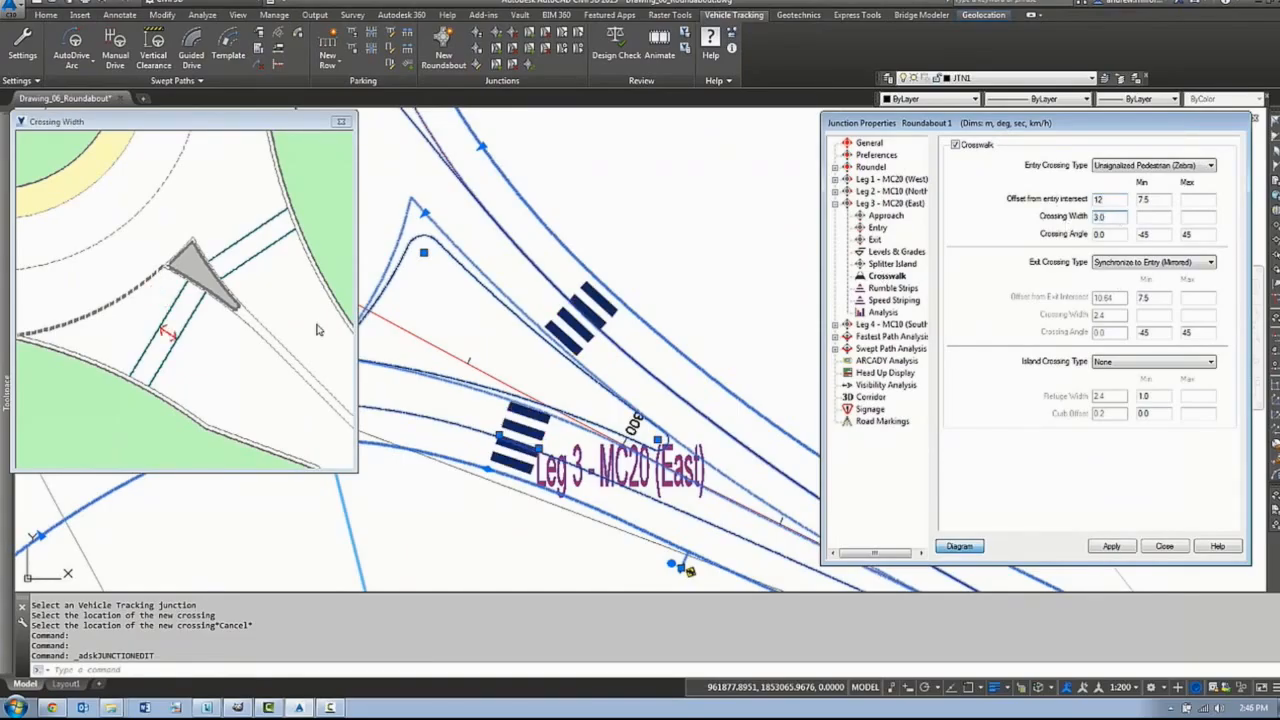
click(1112, 546)
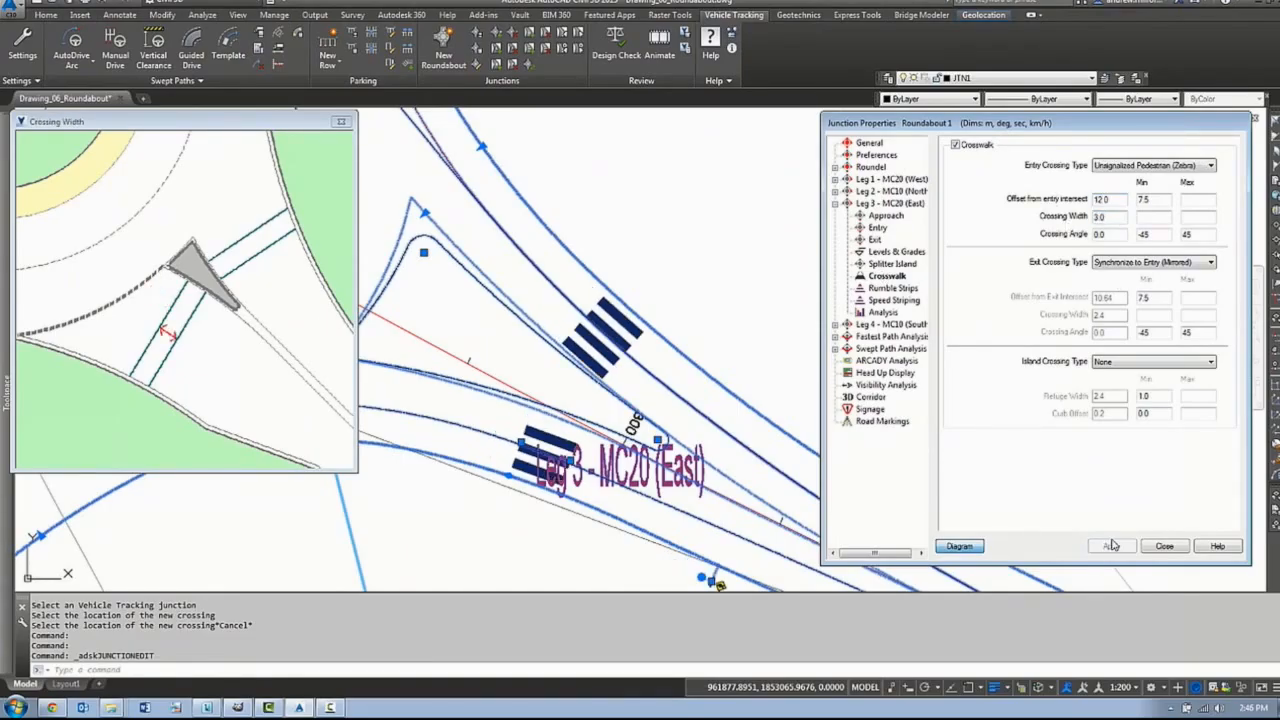
drag(1118, 233, 1090, 234)
text(-8)
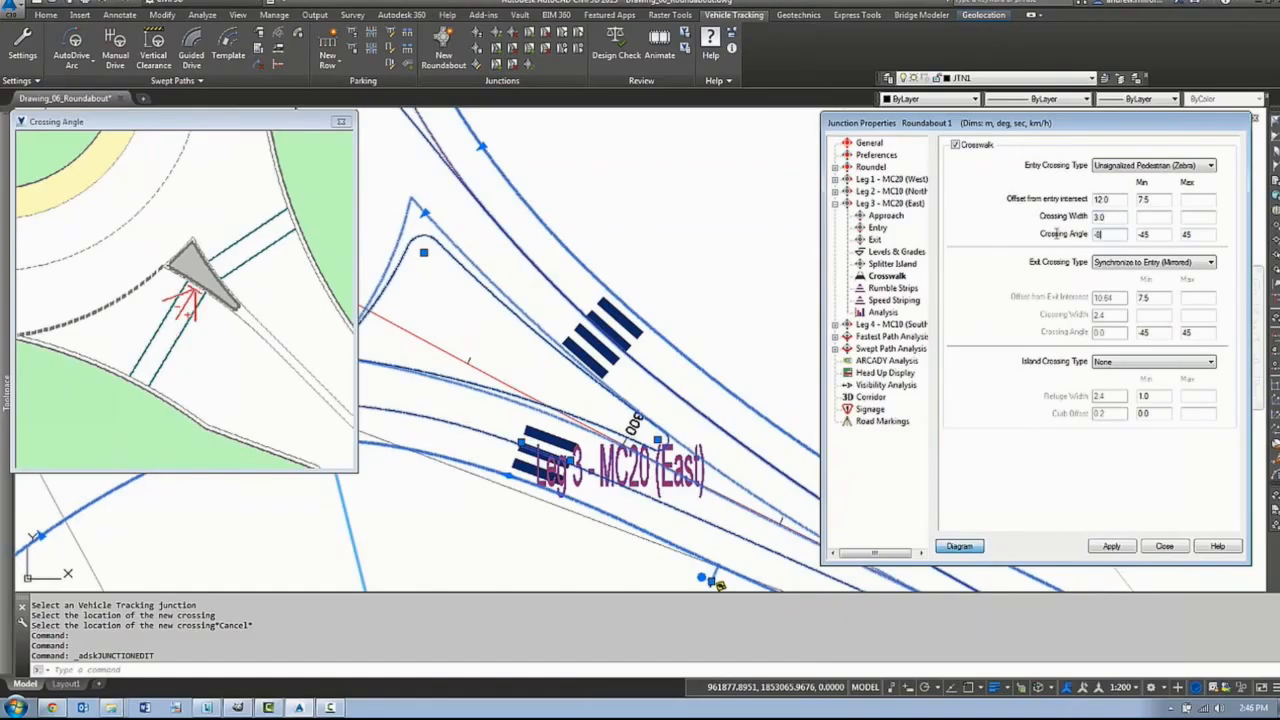
click(1114, 546)
- Set the Leg 3 exit crossing type to Synchronize to Entry (Projected) and the entry crossing angle to -5
click(1148, 263)
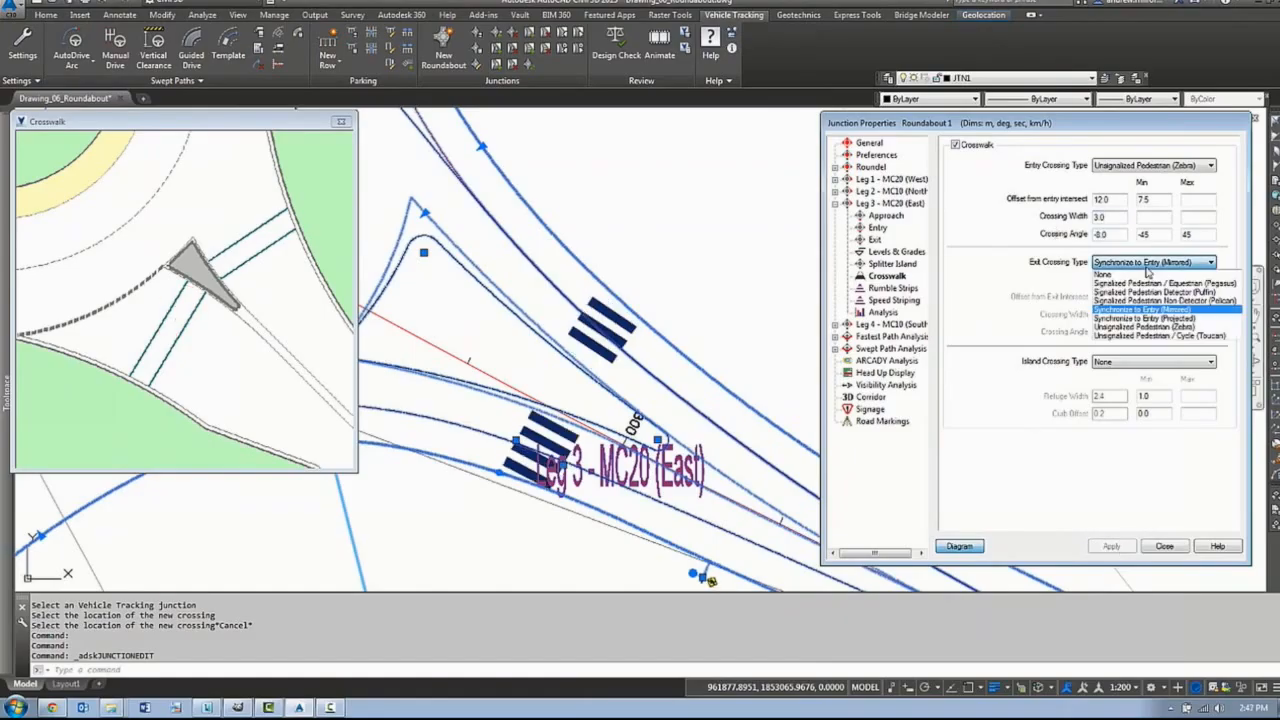
click(1214, 320)
click(1111, 546)
drag(1120, 234, 1080, 237)
text(-5)
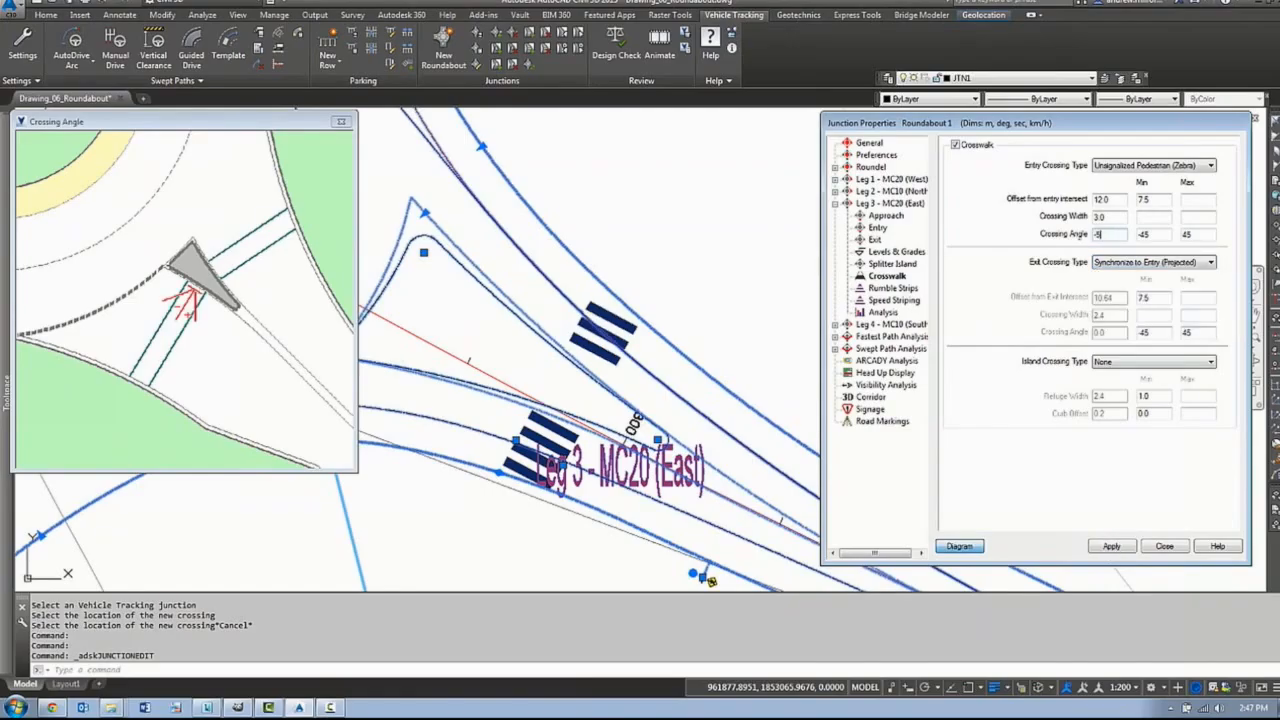
key(Return)
- Apply a Bridged island crossing on Leg 3 with refuge width 3 and curb offset 0.3, and close the diagram and junction properties
click(1134, 362)
click(1123, 376)
text(3)
key(Tab)
text(0.3)
click(1123, 546)
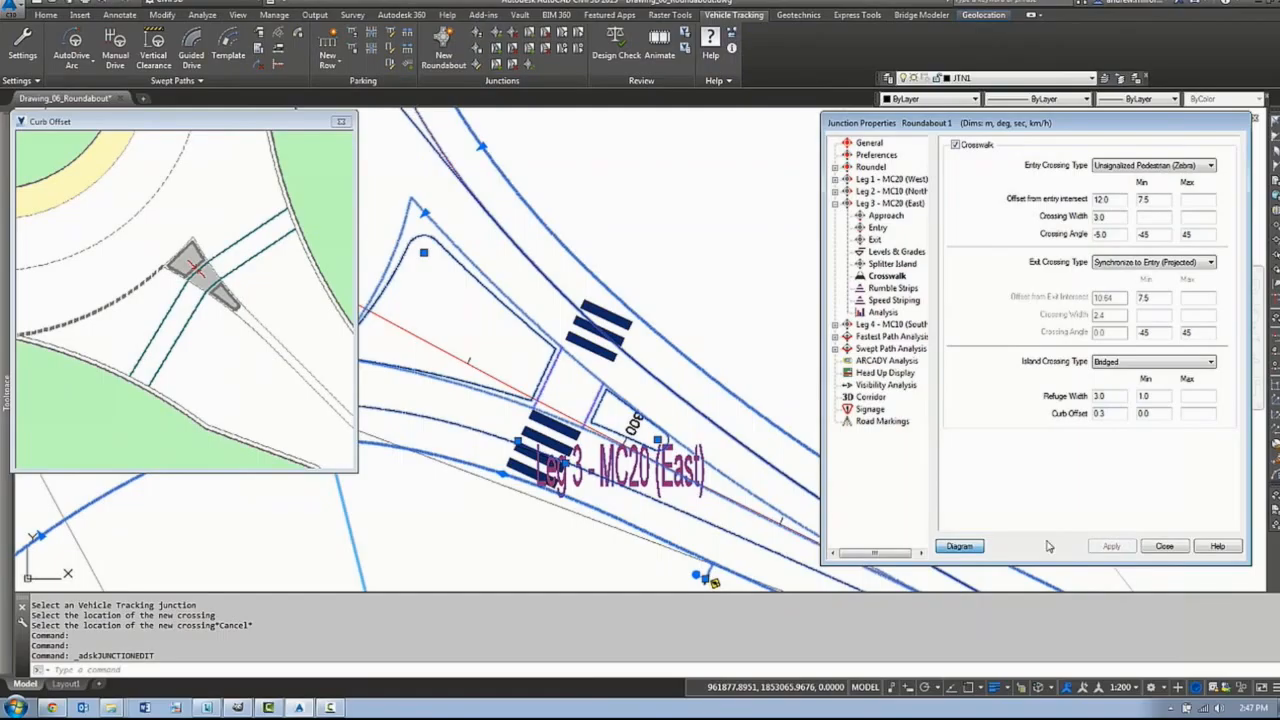
click(341, 123)
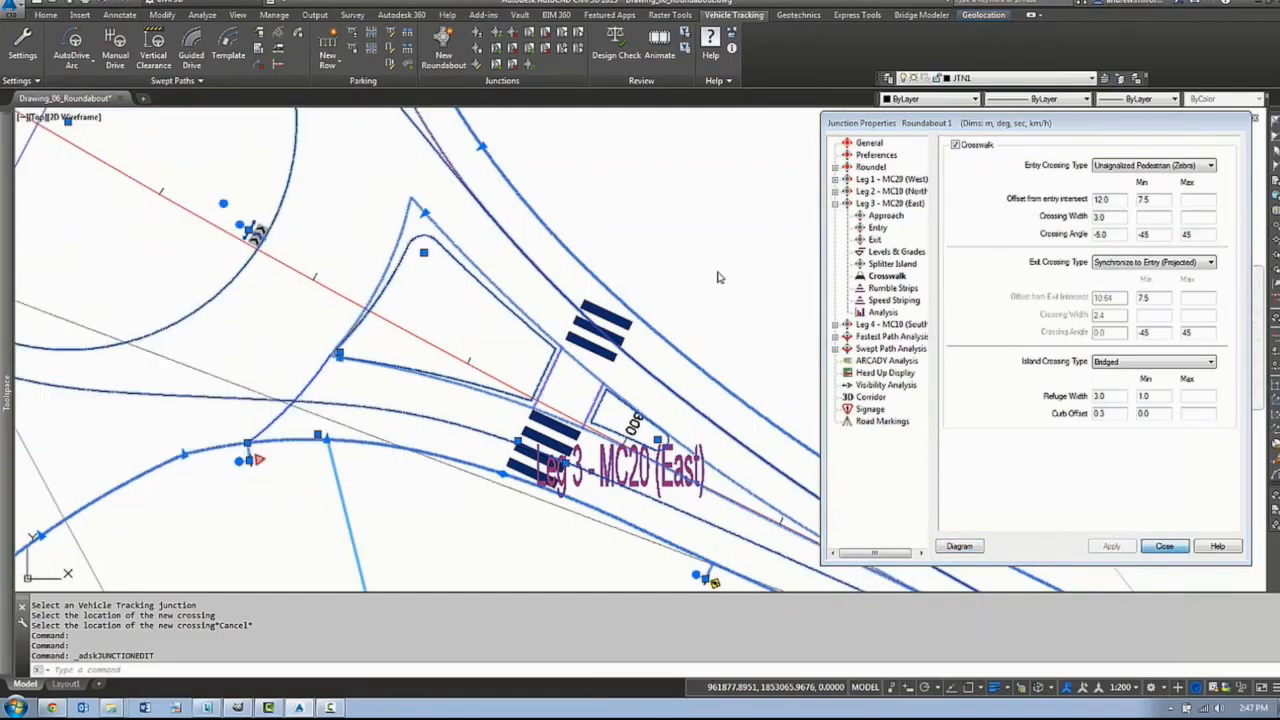
click(1164, 546)
middle_drag(796, 378, 818, 378)
scroll(840, 377, down, 2)
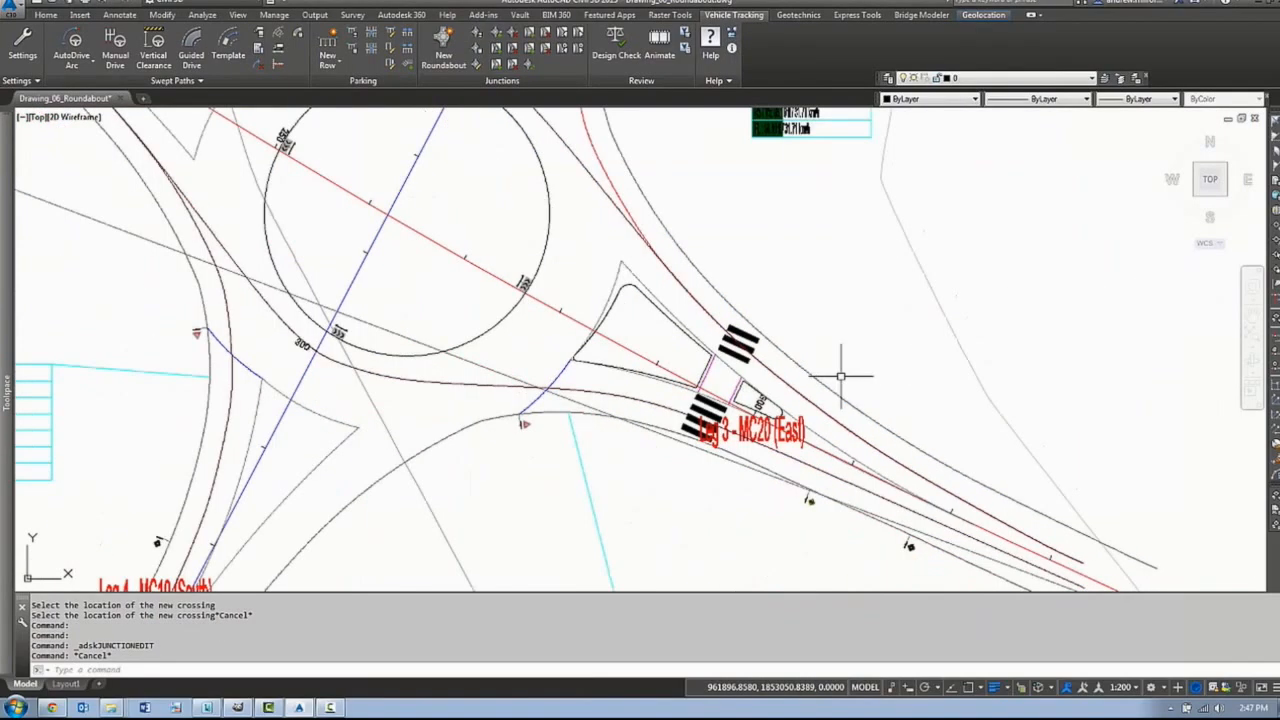
- Move the roundabout's centre point slightly to the west
click(412, 212)
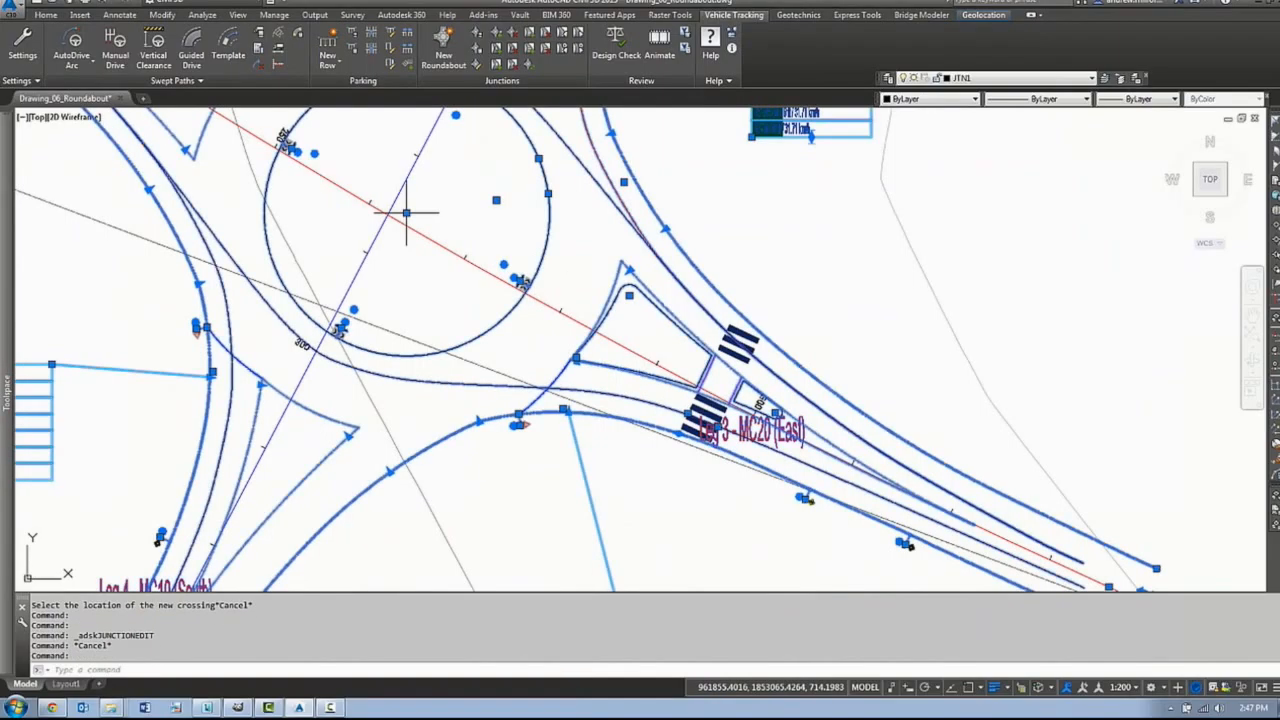
click(406, 212)
key(Escape)
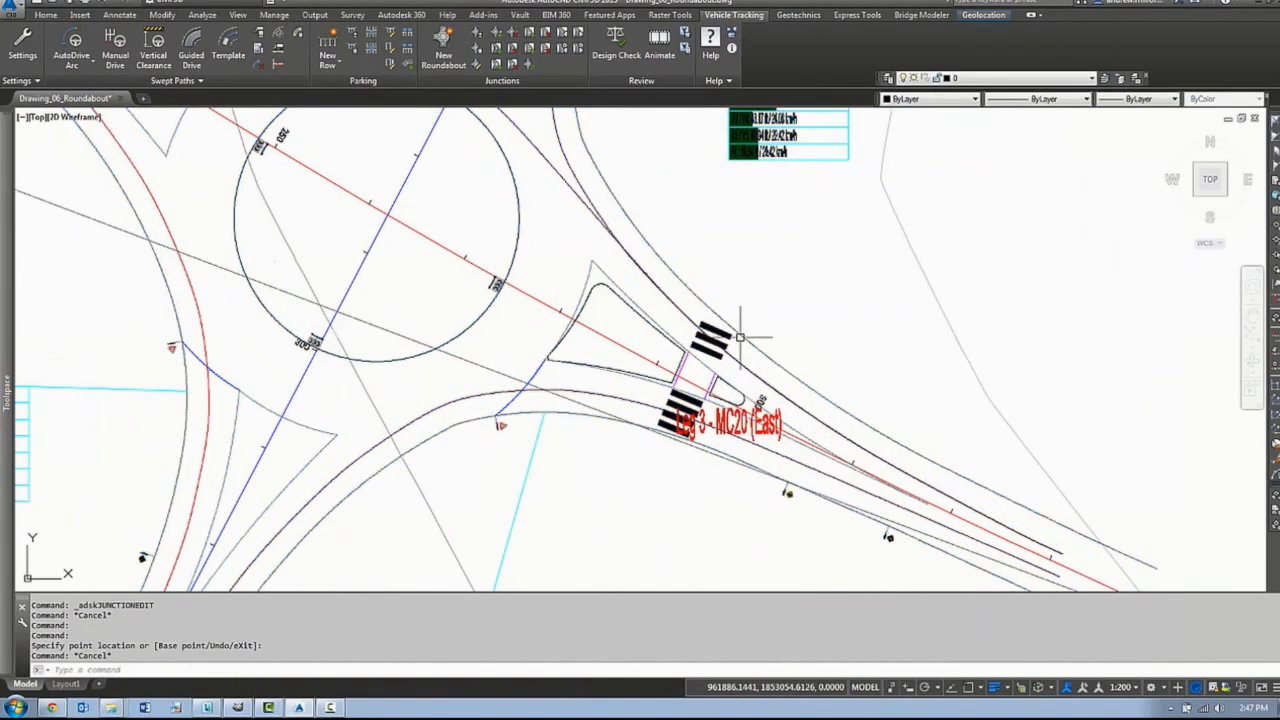
scroll(740, 337, down, 3)
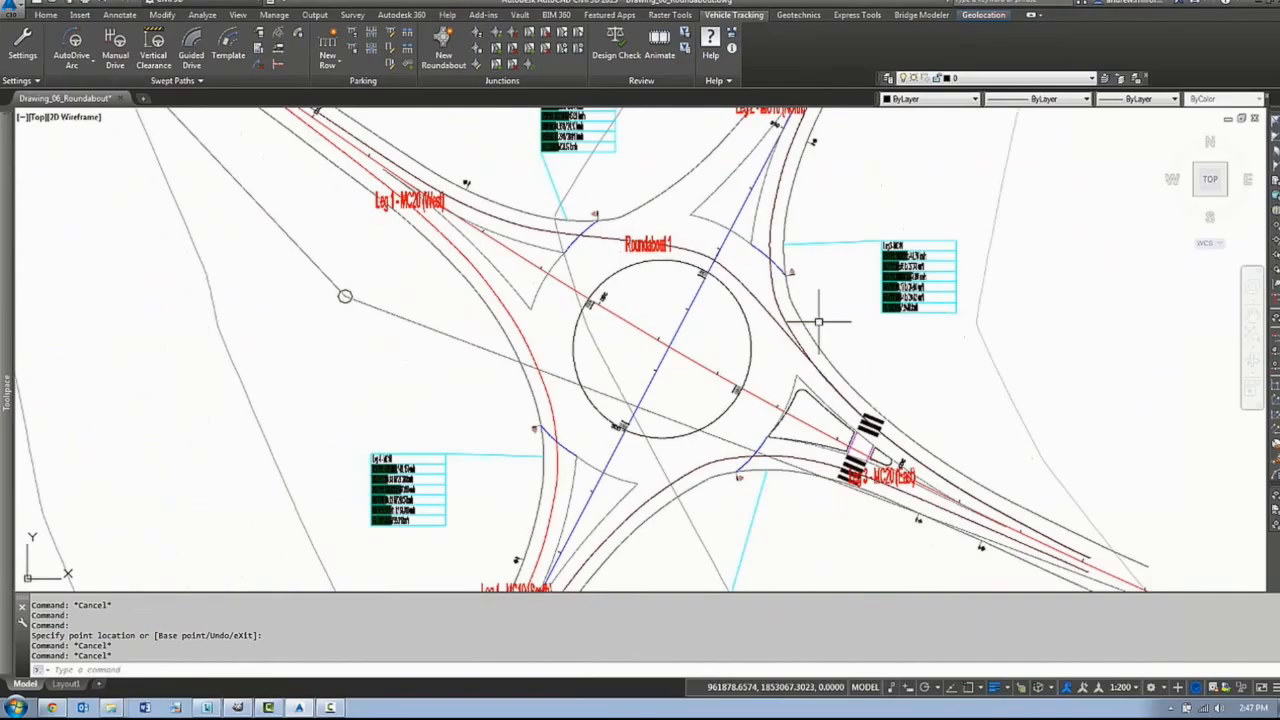
- Add new splitter islands to Leg 1 - MC20 (West), Leg 2 - MC10 (North) and Leg 4 - MC10 (South)
click(497, 50)
click(520, 215)
click(530, 270)
click(726, 229)
click(604, 484)
key(Return)
key(Escape)
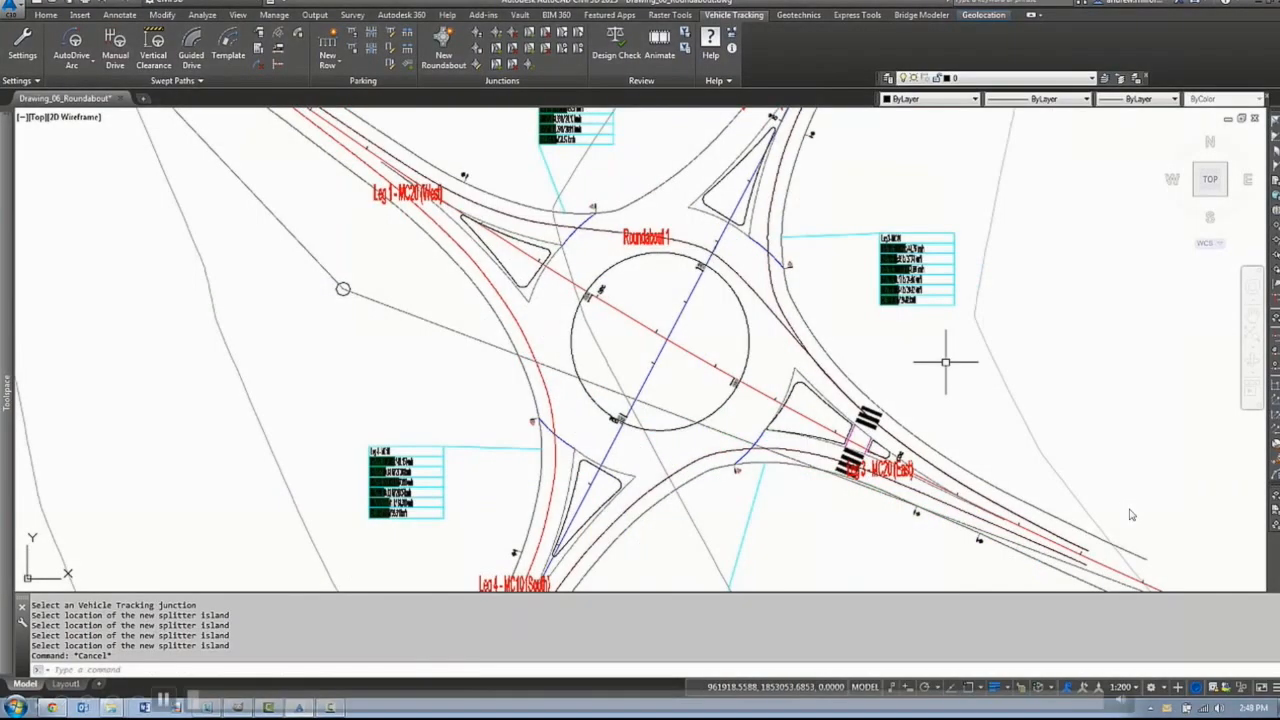
- Choose the Austroads 2013 Prime mover and semi-trailer (19 m) and position it with AutoDrive Arc on the Leg 1 - MC20 (West) approach
scroll(780, 380, down, 2)
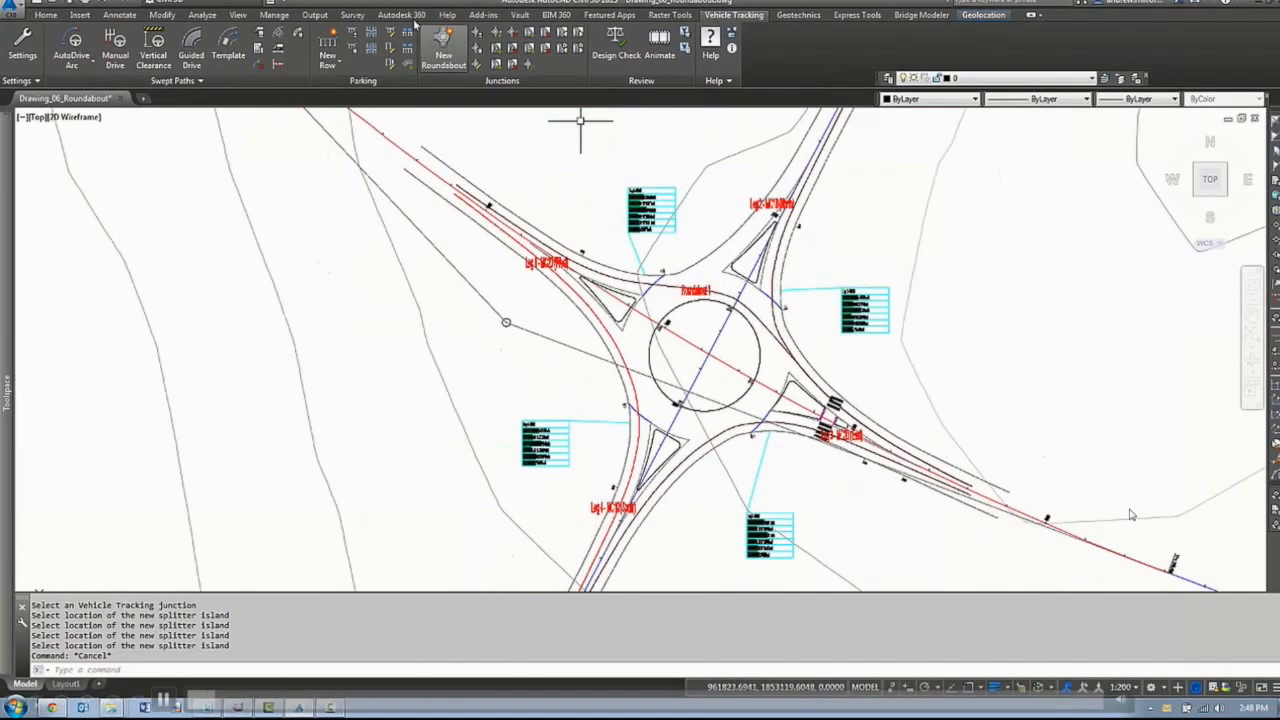
click(260, 35)
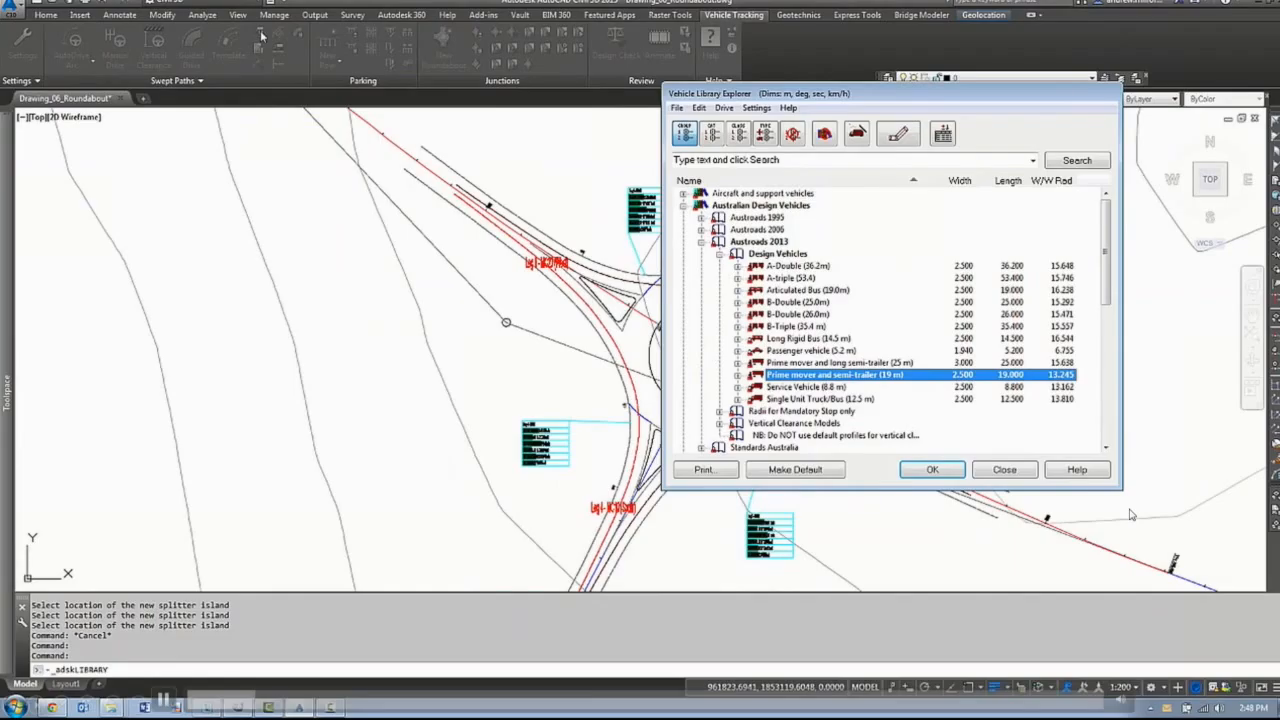
click(932, 469)
click(86, 60)
scroll(340, 150, up, 2)
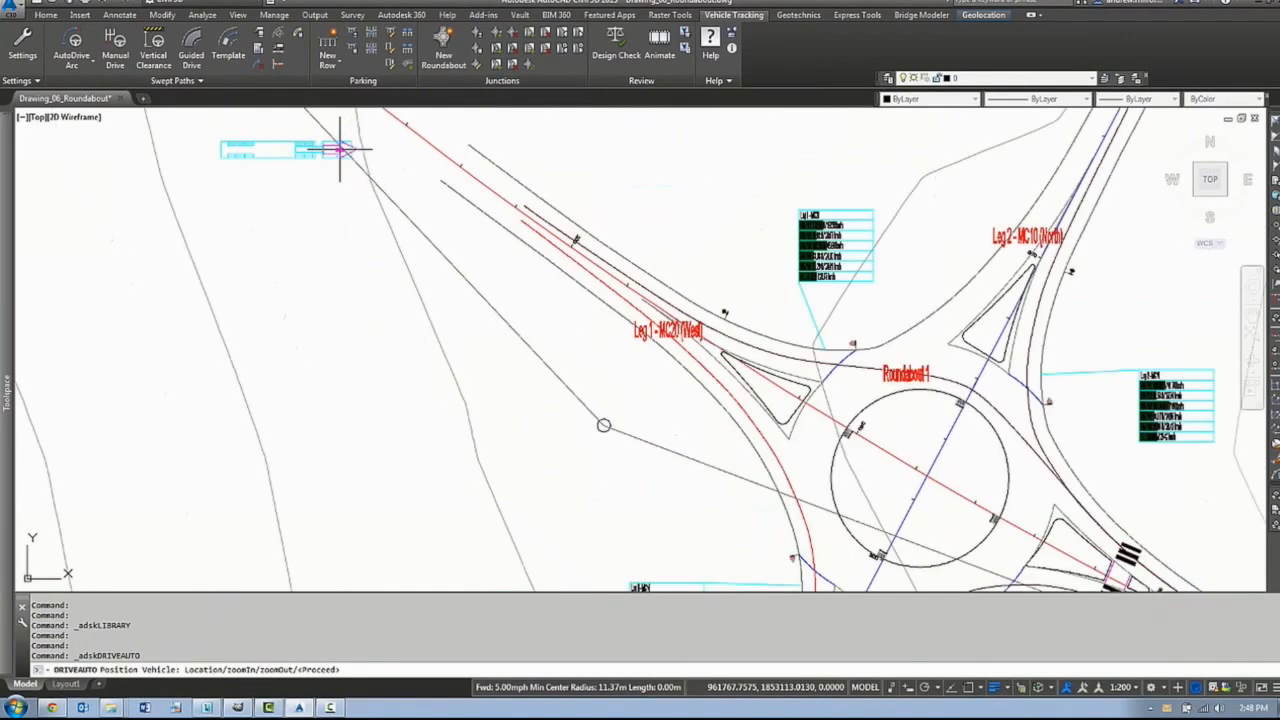
scroll(340, 150, up, 2)
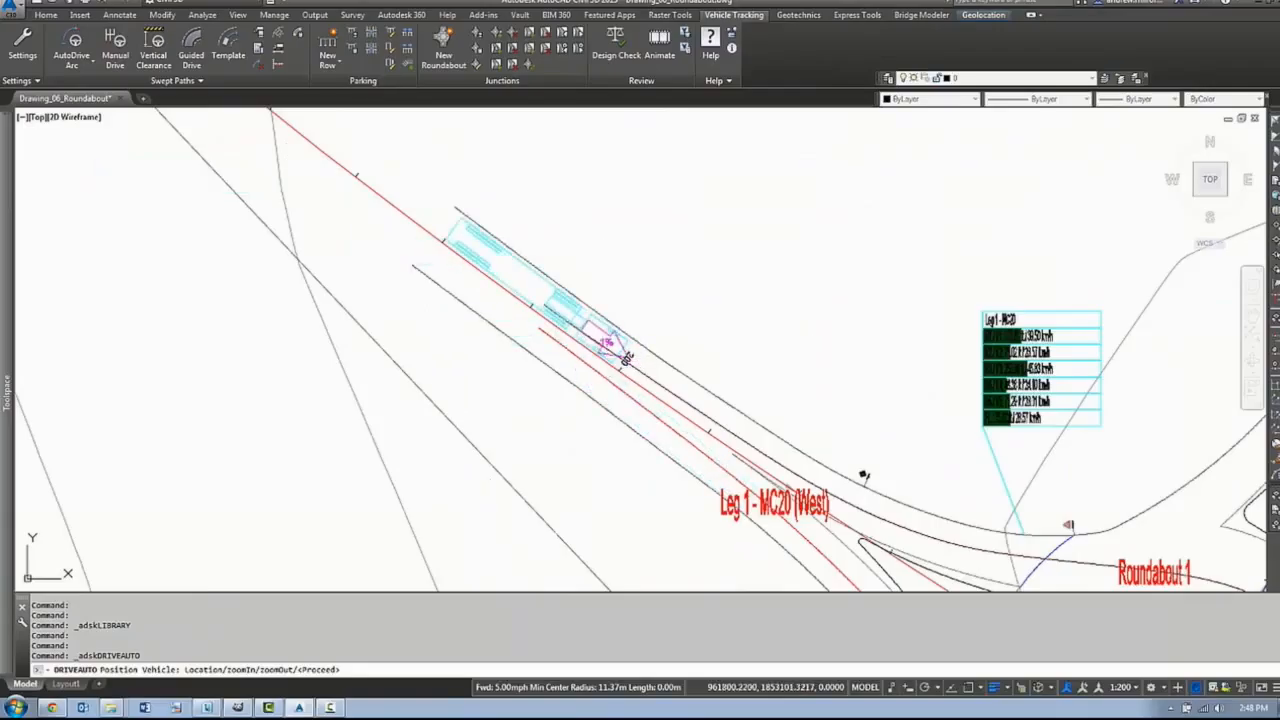
click(605, 345)
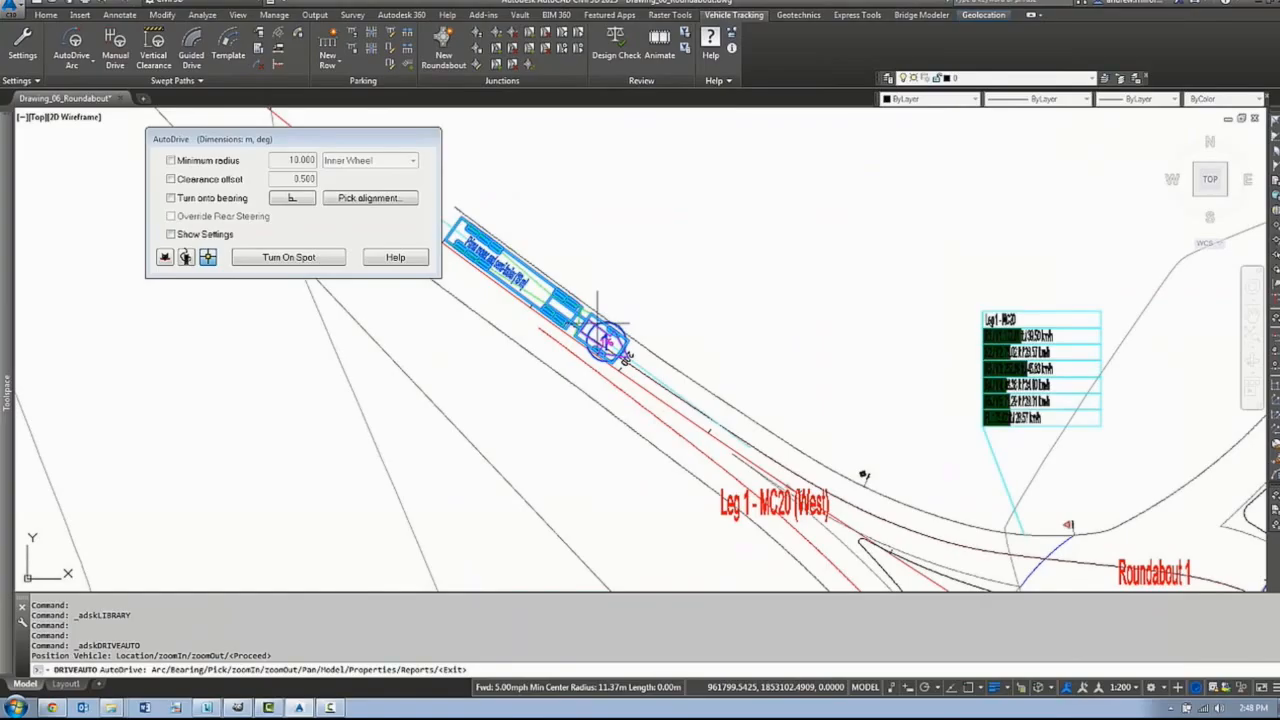
- Drive the semi-trailer from Leg 1 around the roundabout and out onto Leg 4 - MC10 (South), and finish the swept path
scroll(620, 268, down, 3)
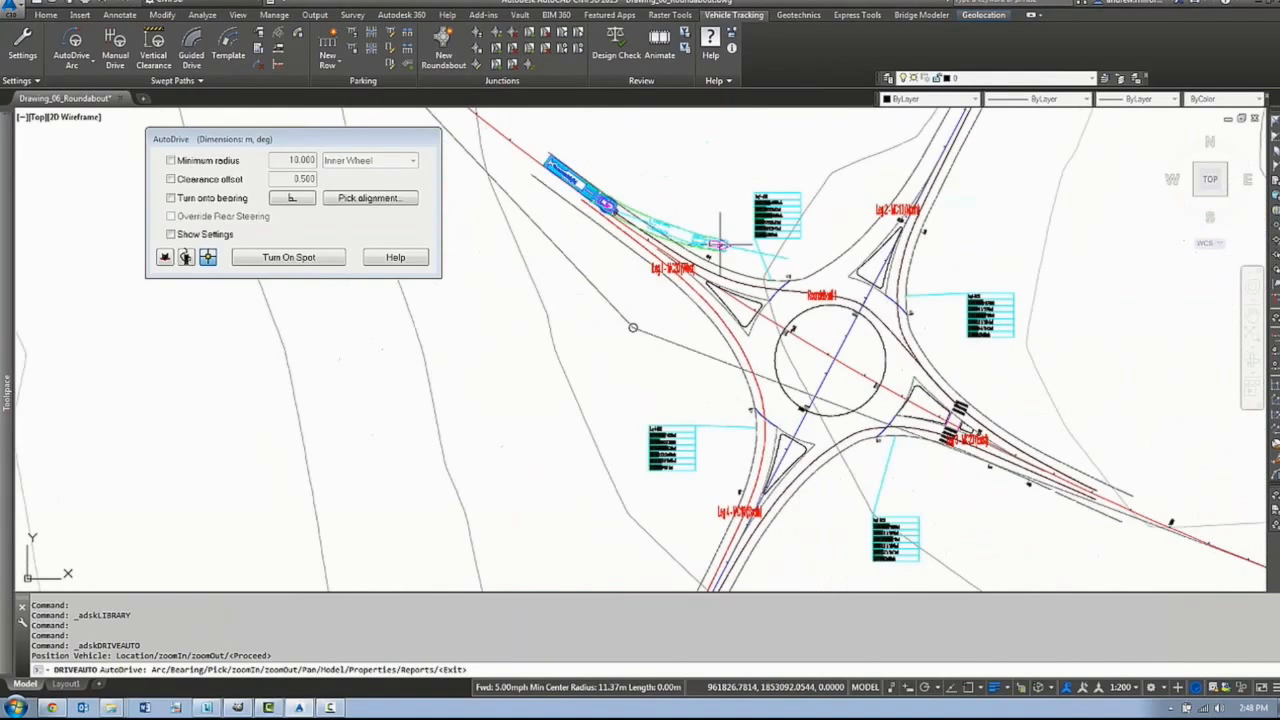
middle_drag(731, 574, 769, 469)
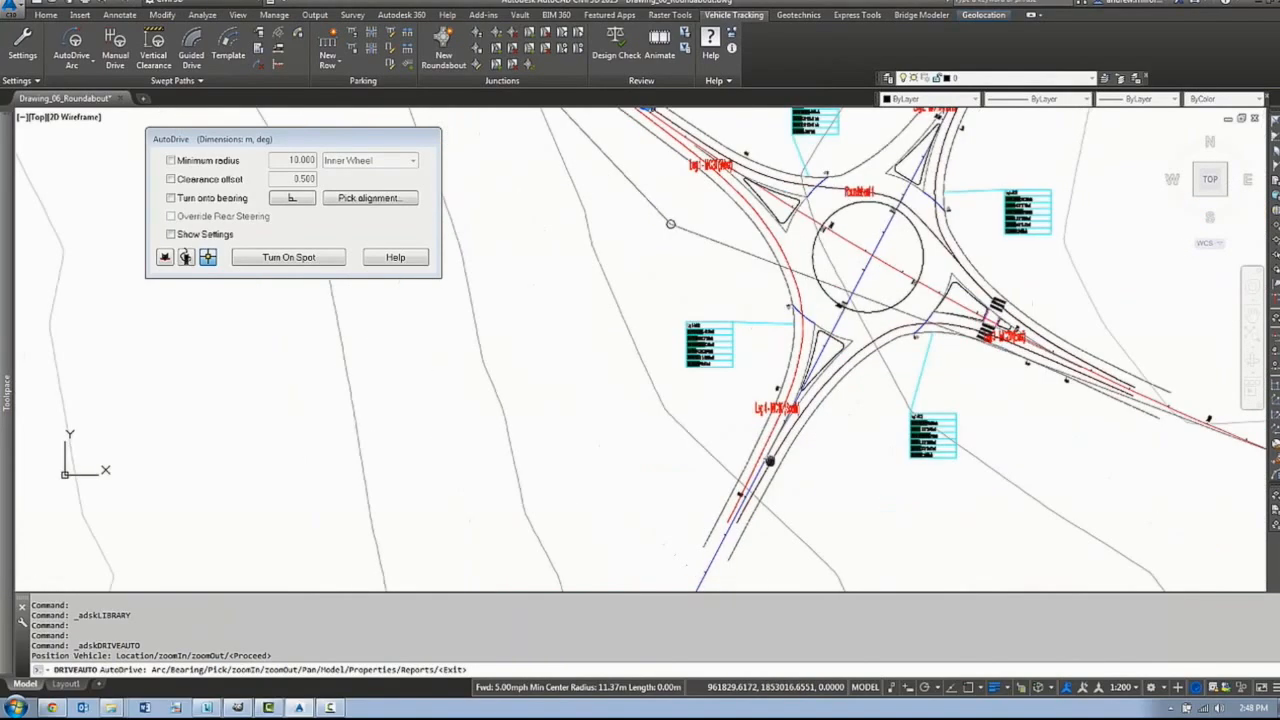
click(725, 505)
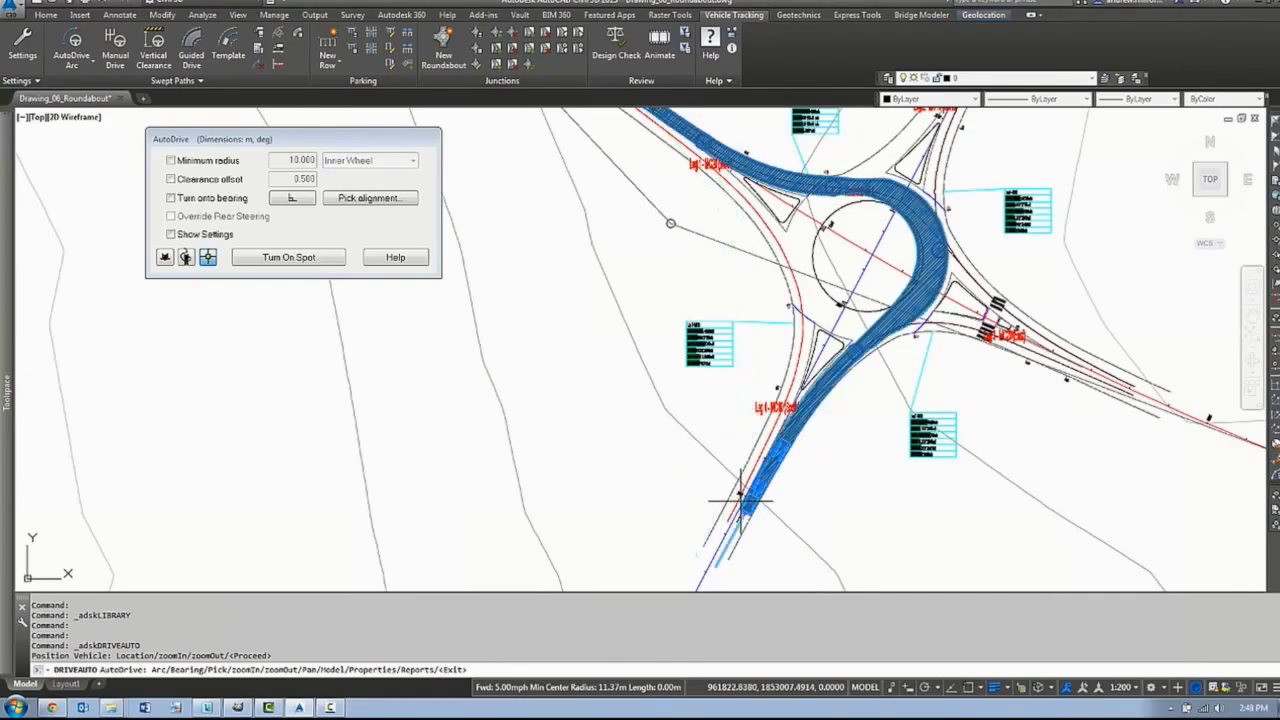
key(Escape)
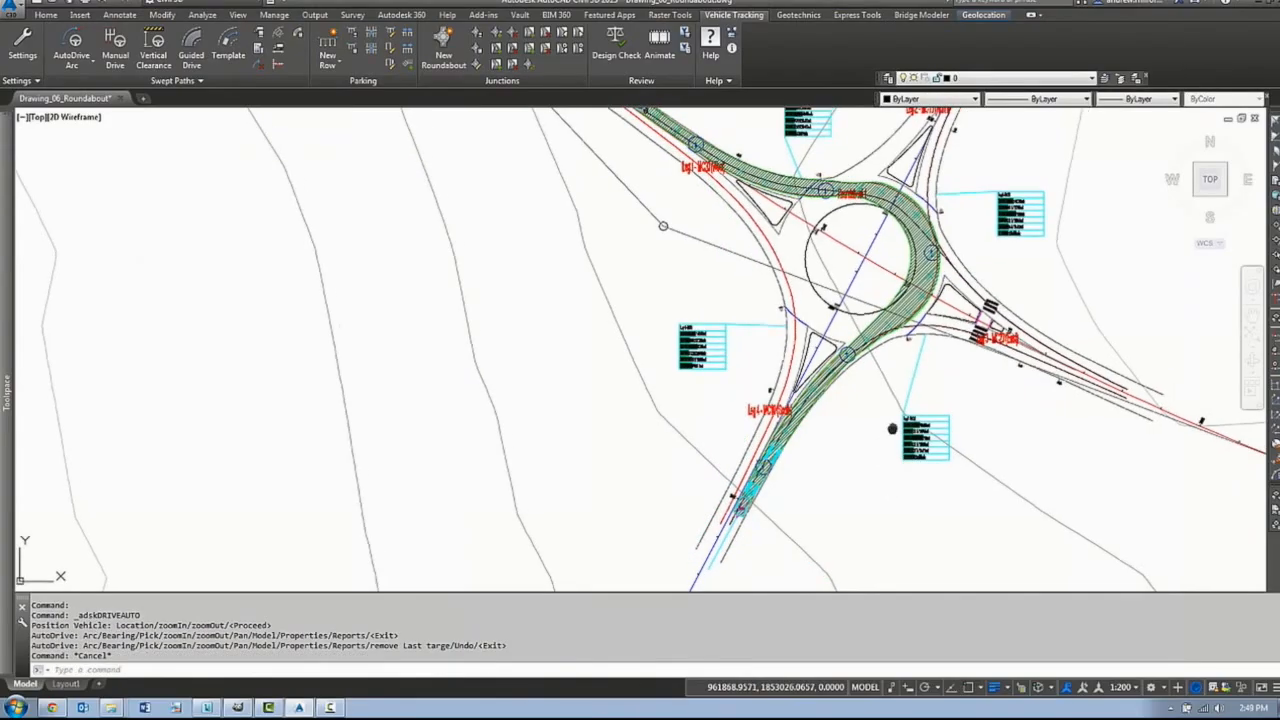
- Start a second AutoDrive Arc path with the same vehicle positioned on the Leg 3 - MC20 (East) approach
scroll(893, 236, up, 5)
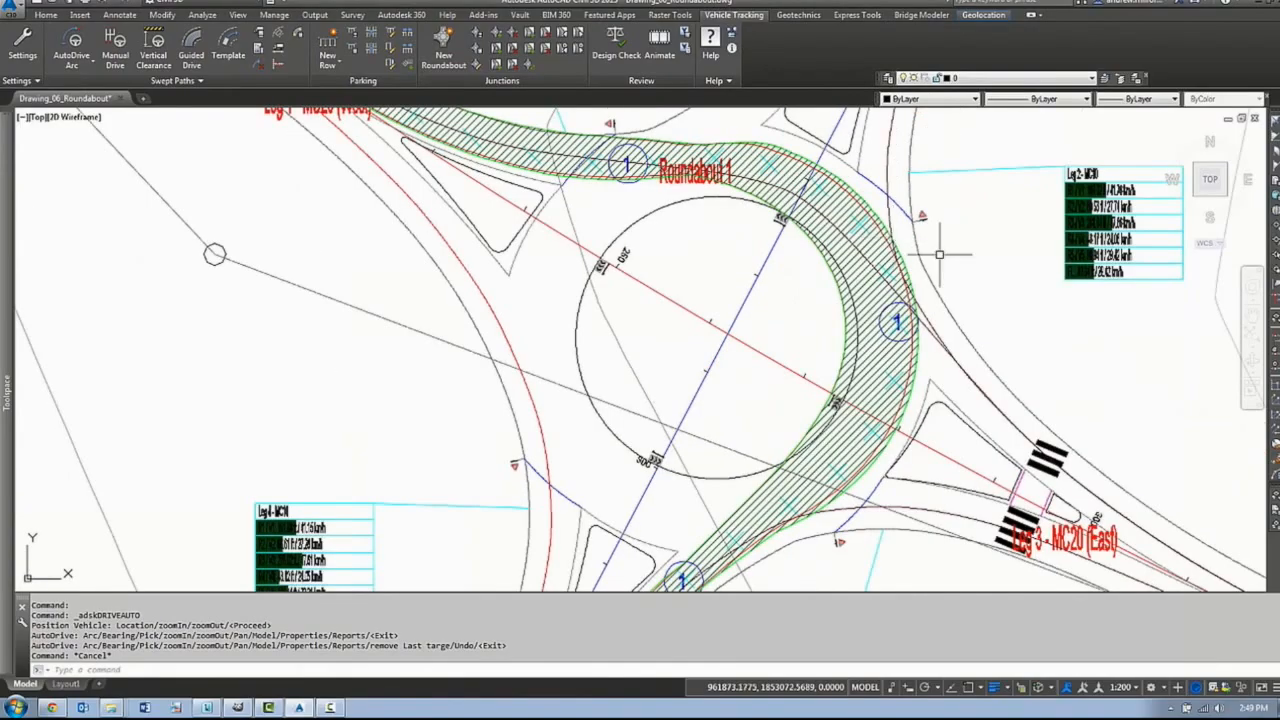
middle_drag(717, 189, 712, 223)
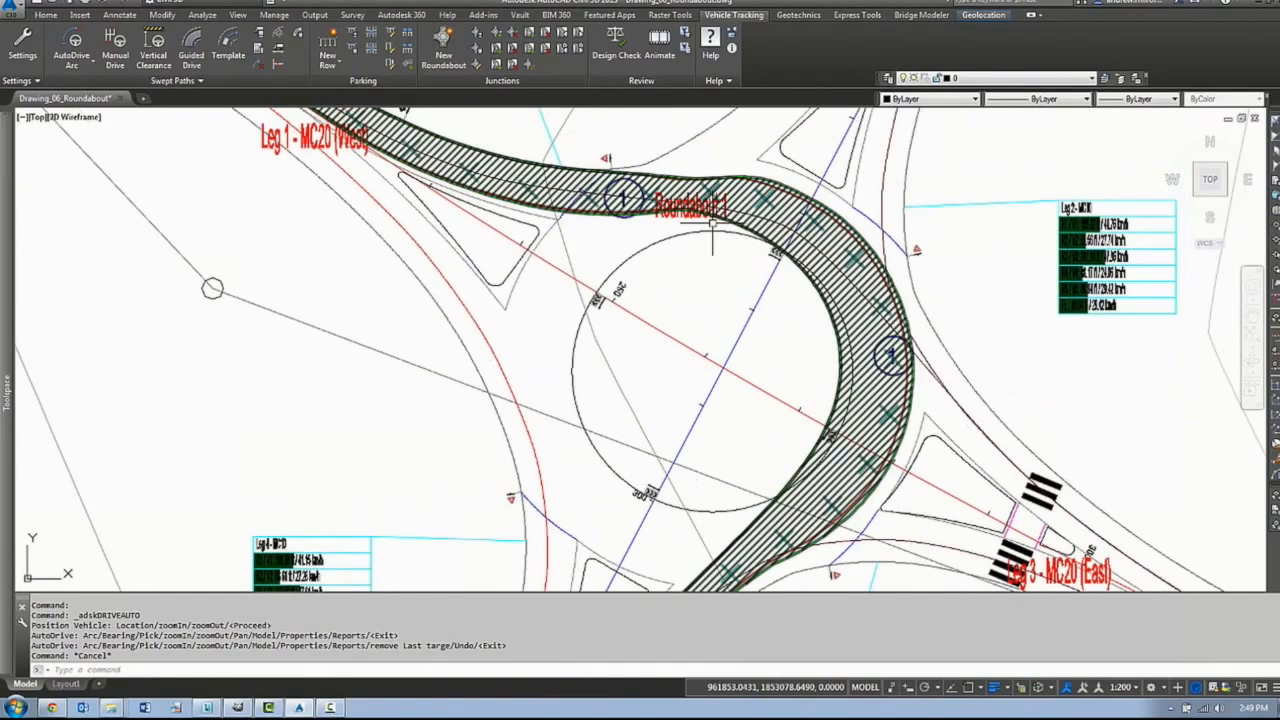
mouse_move(872, 455)
middle_down()
mouse_move(850, 345)
mouse_move(789, 355)
middle_up()
key(Escape)
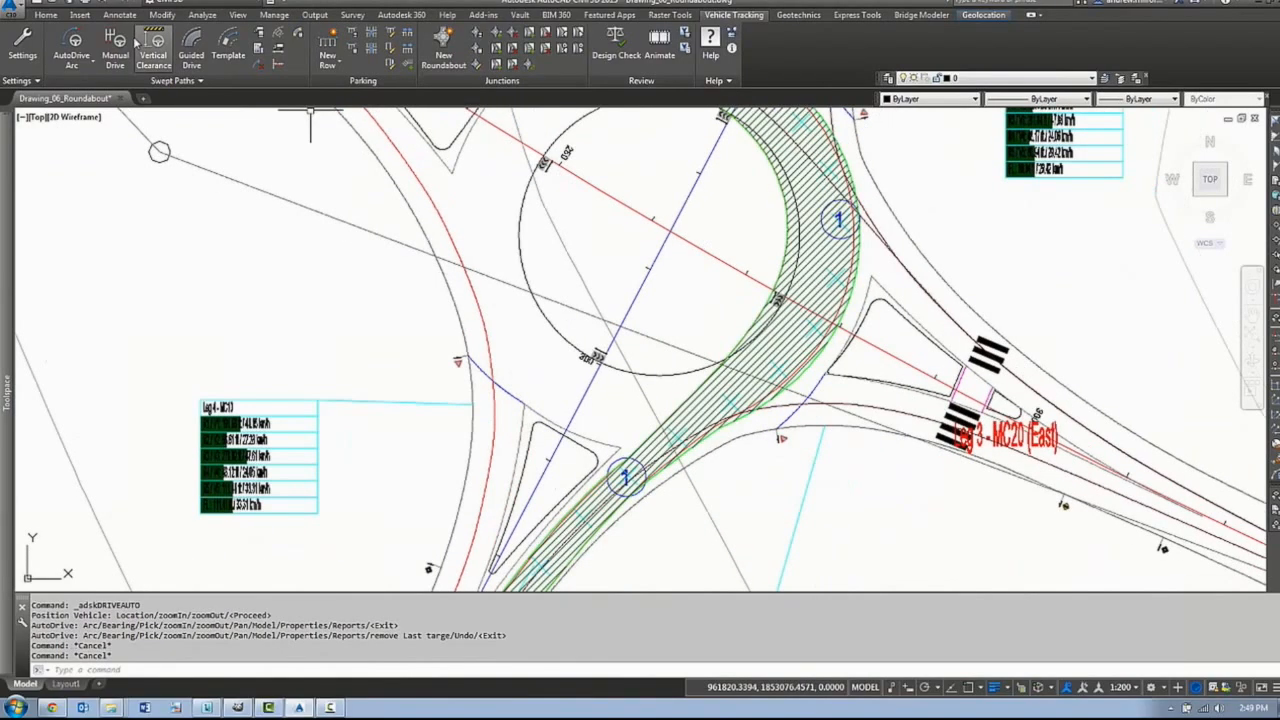
click(72, 45)
middle_drag(915, 540, 486, 320)
click(781, 322)
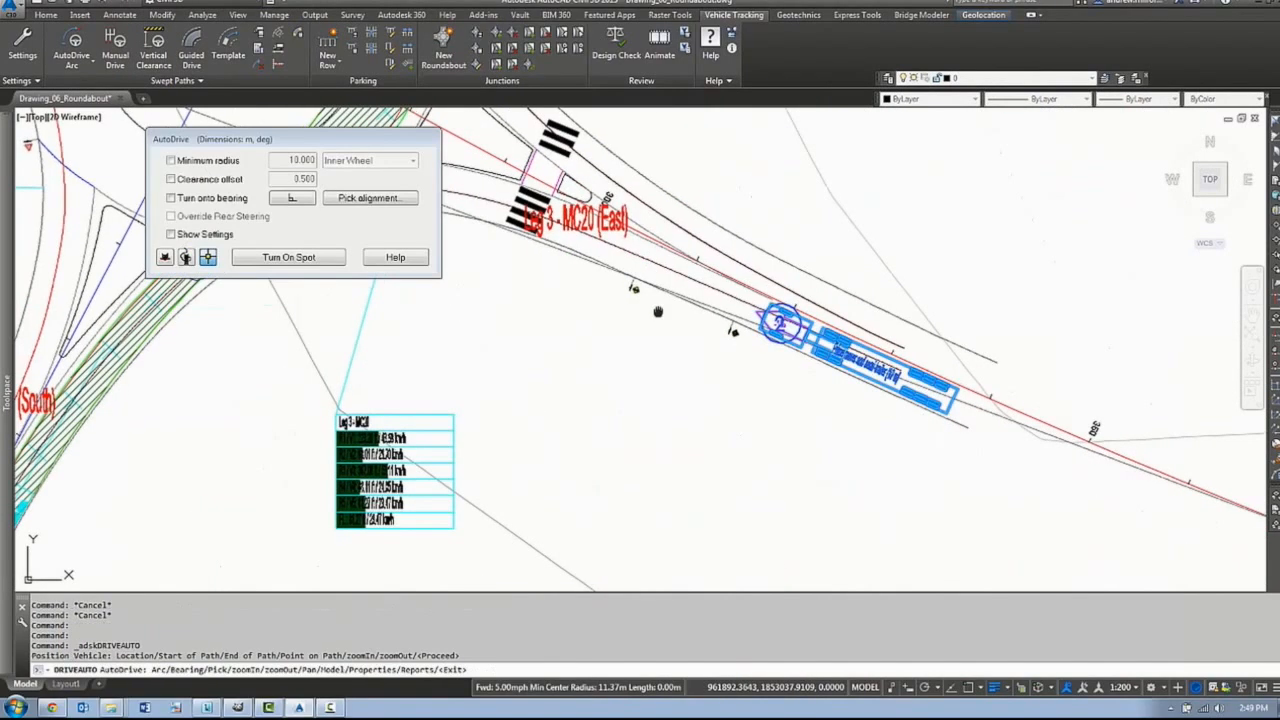
- Drive the second vehicle from Leg 3 through the roundabout and out onto Leg 1 - MC20 (West), and finish the path
middle_drag(658, 312, 961, 560)
scroll(961, 560, down, 2)
click(465, 206)
middle_drag(465, 206, 683, 282)
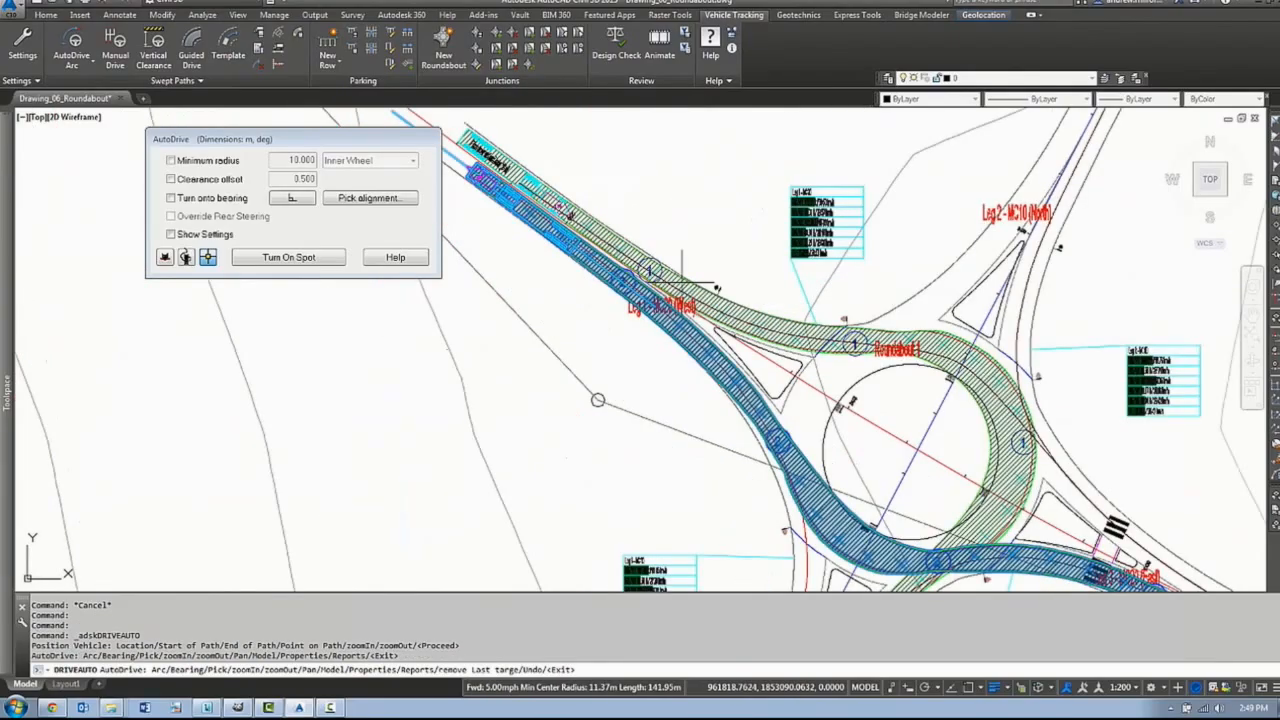
key(Escape)
- Move the roundabout's centre point slightly to the north-east with the swept paths attached
scroll(906, 364, down, 3)
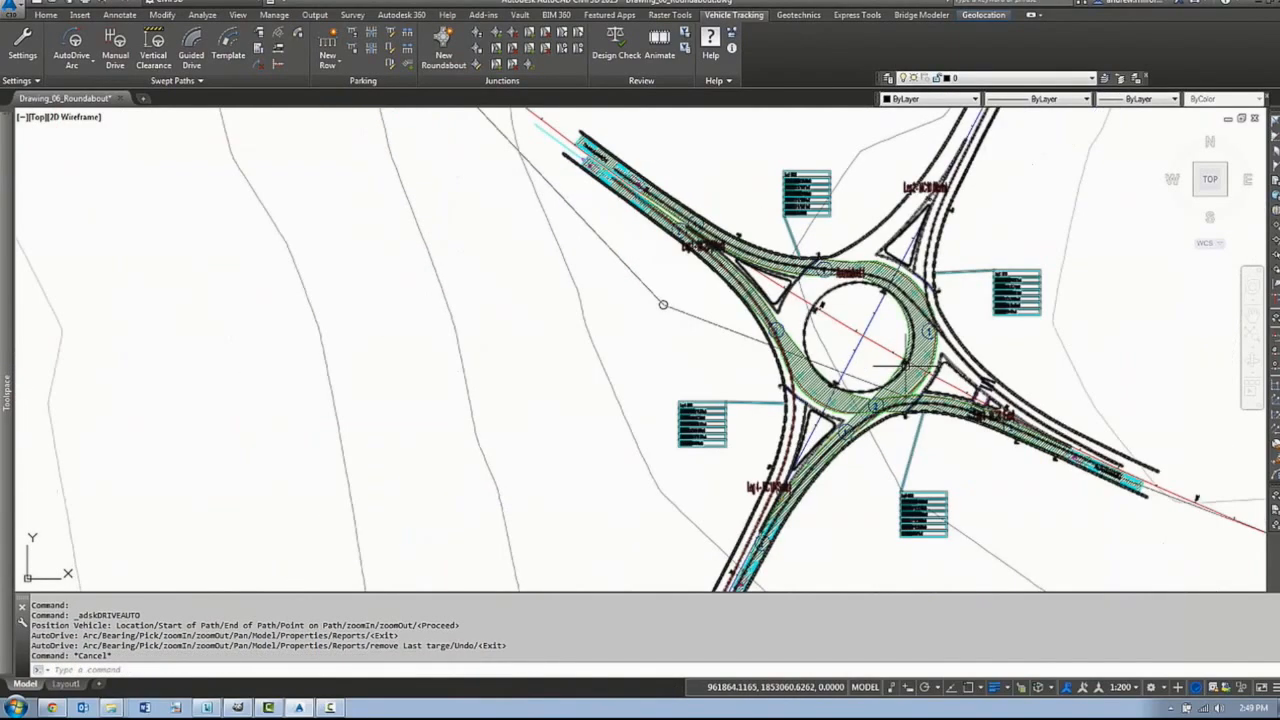
scroll(905, 364, up, 2)
mouse_move(825, 222)
middle_down()
mouse_move(636, 262)
mouse_move(359, 248)
middle_up()
scroll(637, 262, up, 2)
click(306, 223)
click(367, 348)
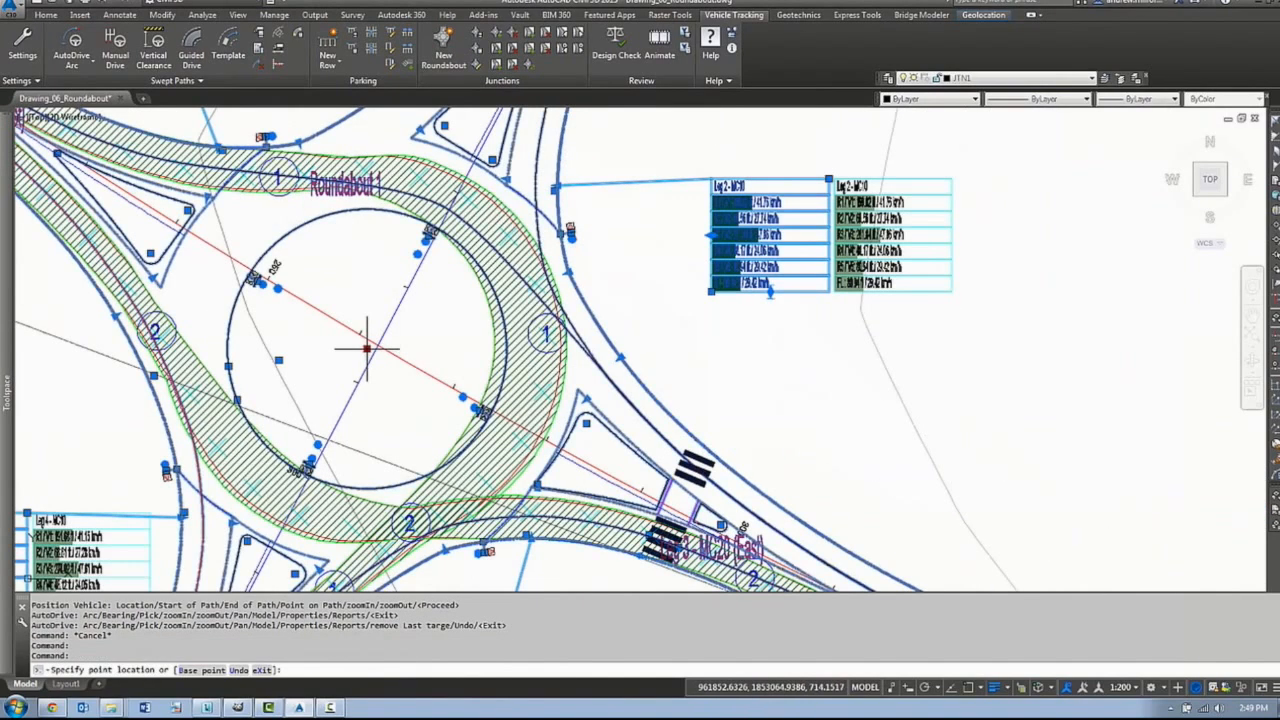
click(381, 330)
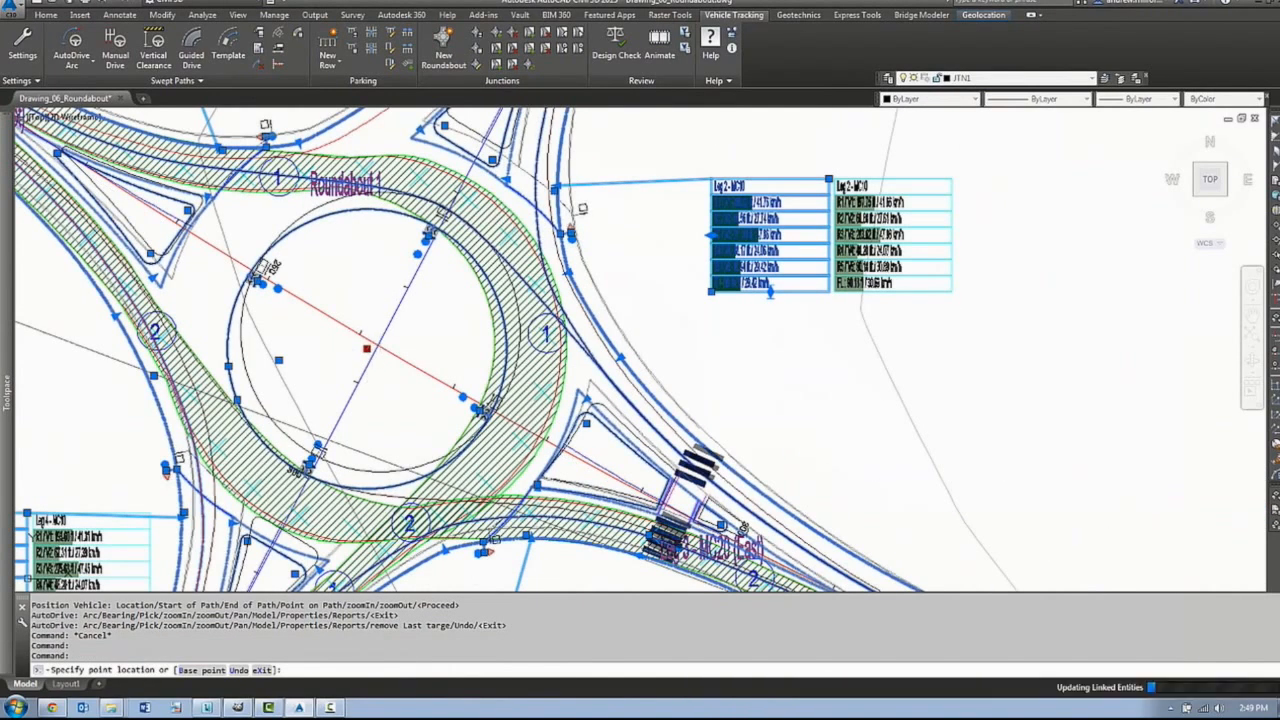
key(Escape)
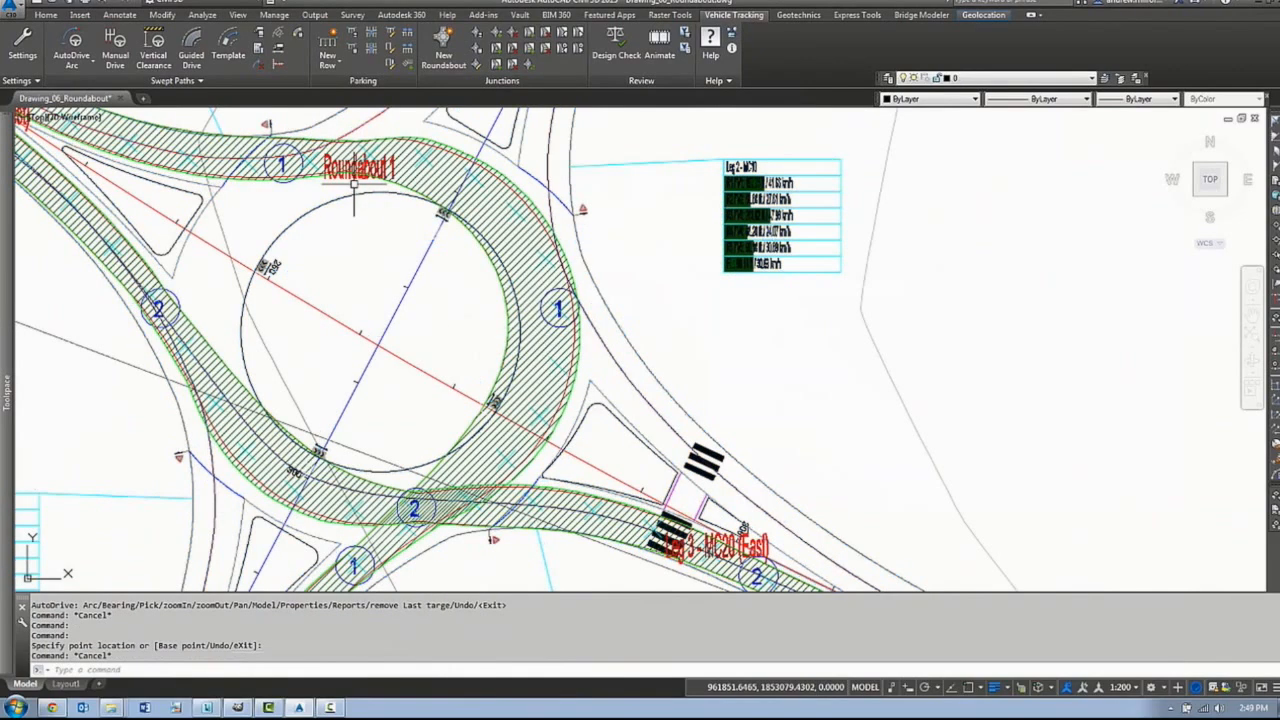
- Reduce the radius of the roundabout's central island using its island radius grip
click(353, 185)
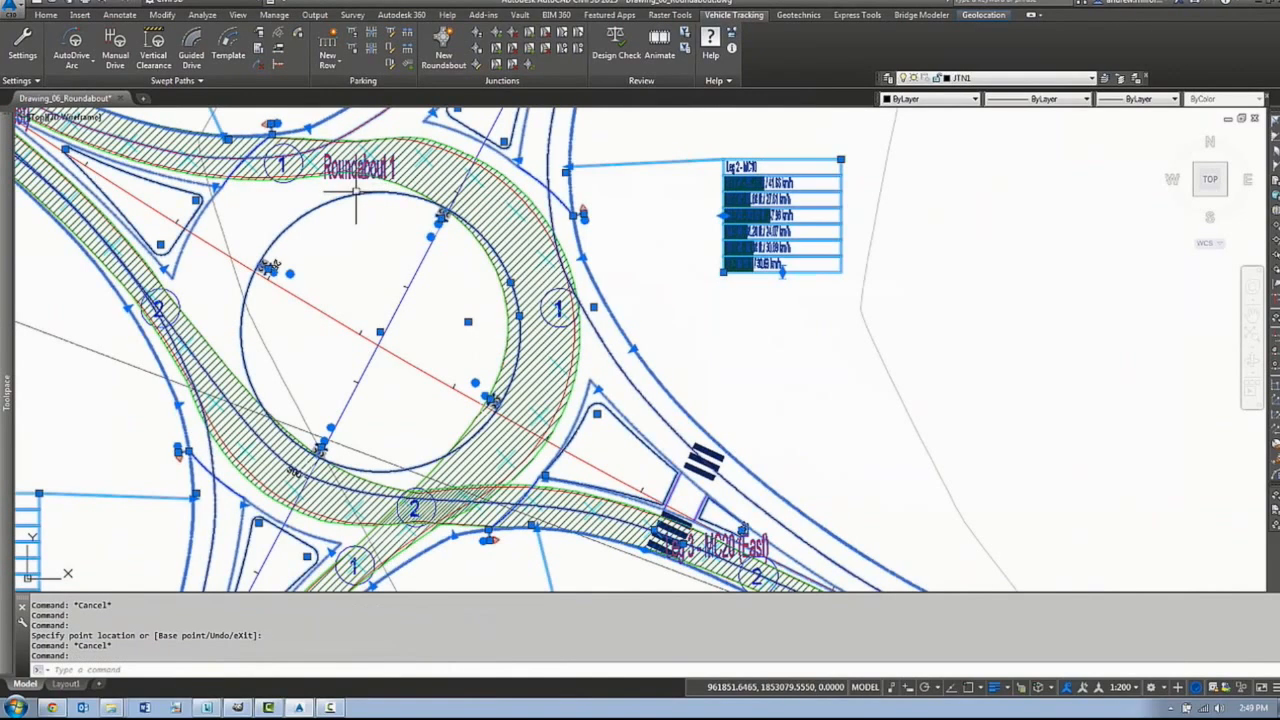
click(518, 316)
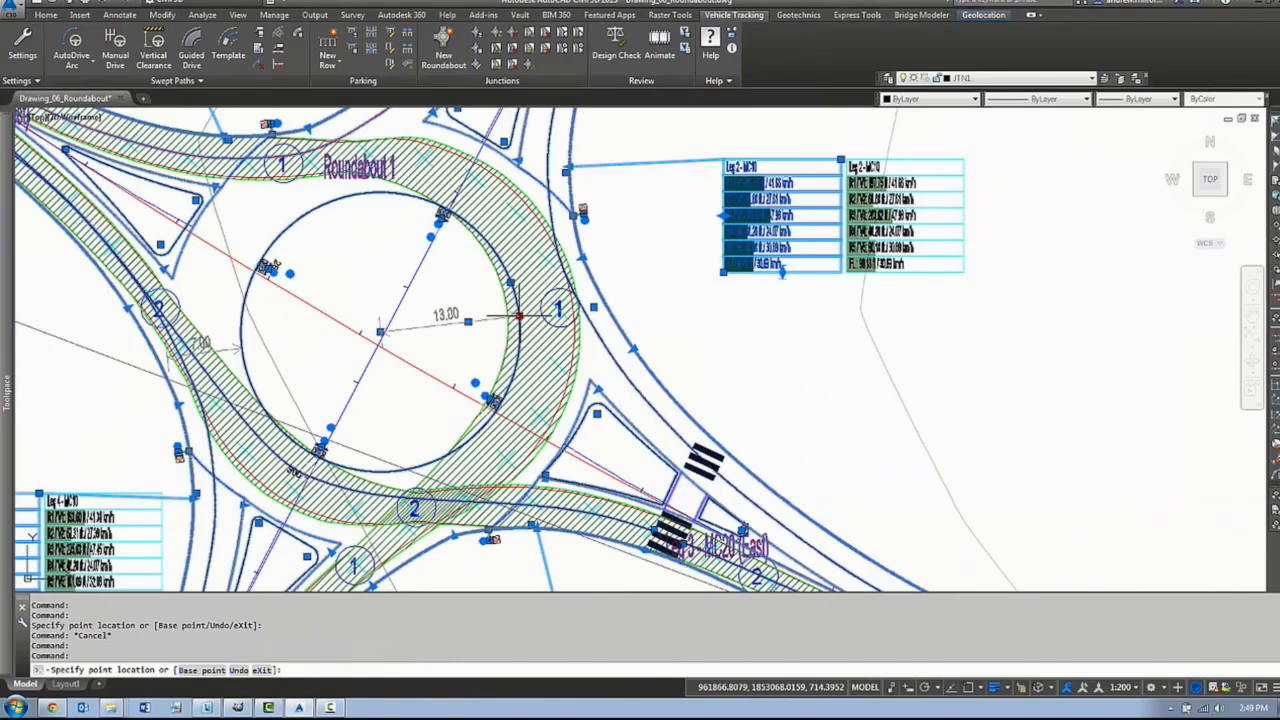
click(490, 318)
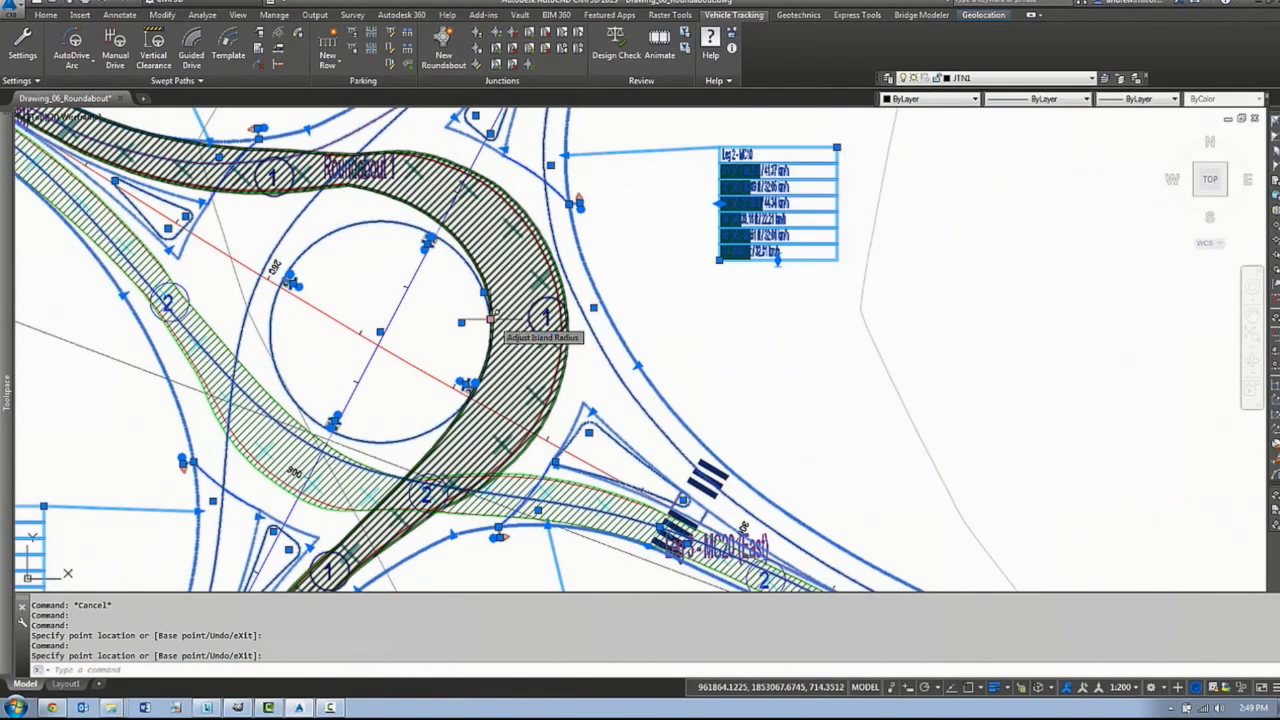
key(Escape)
scroll(575, 372, down, 5)
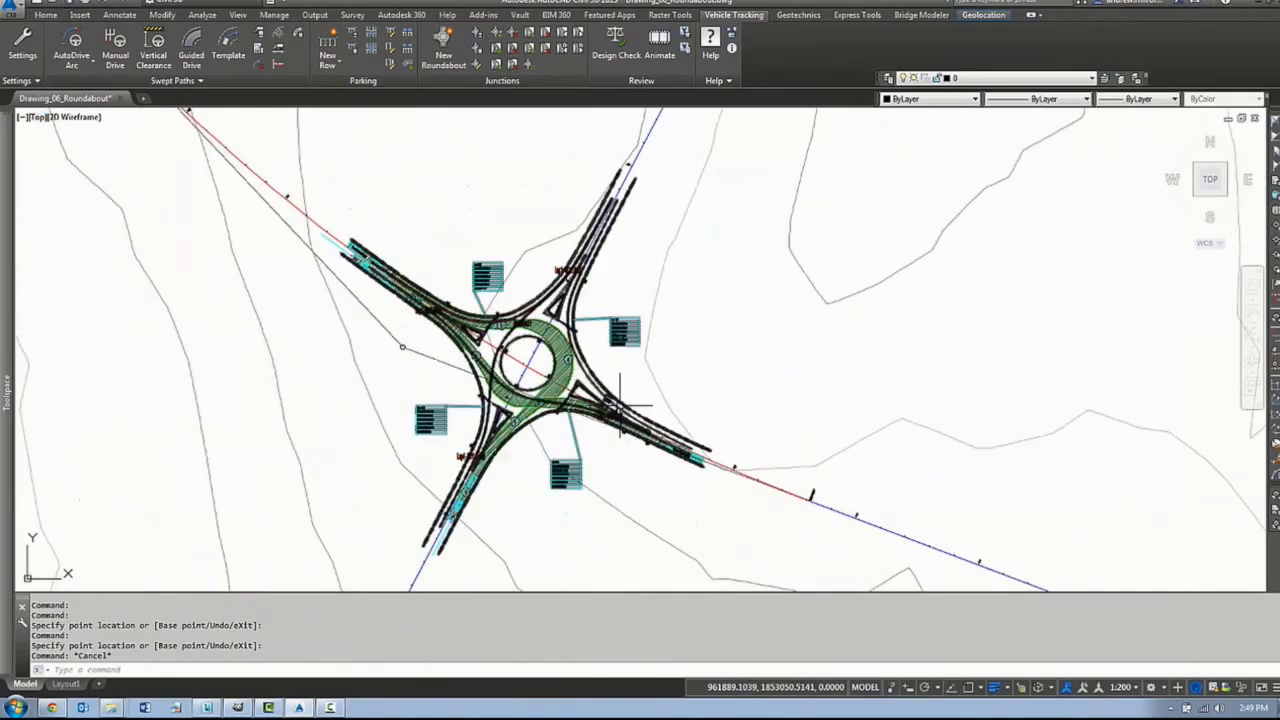
scroll(651, 408, up, 2)
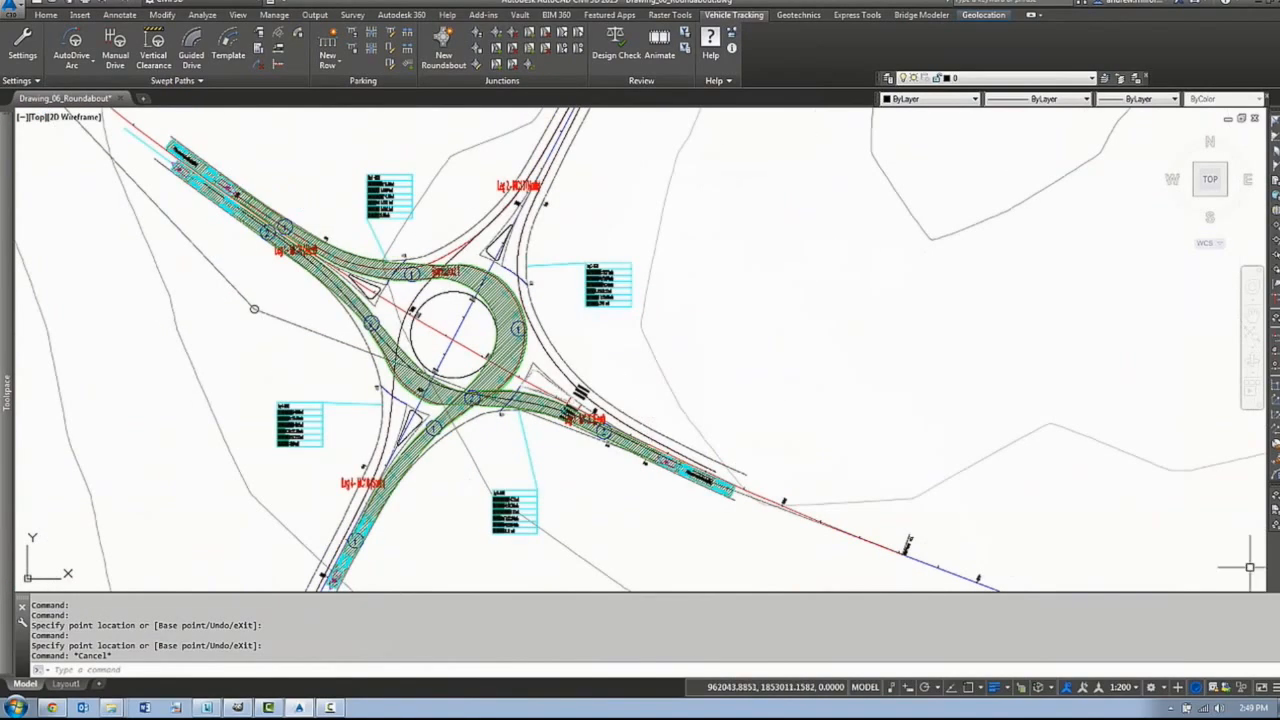
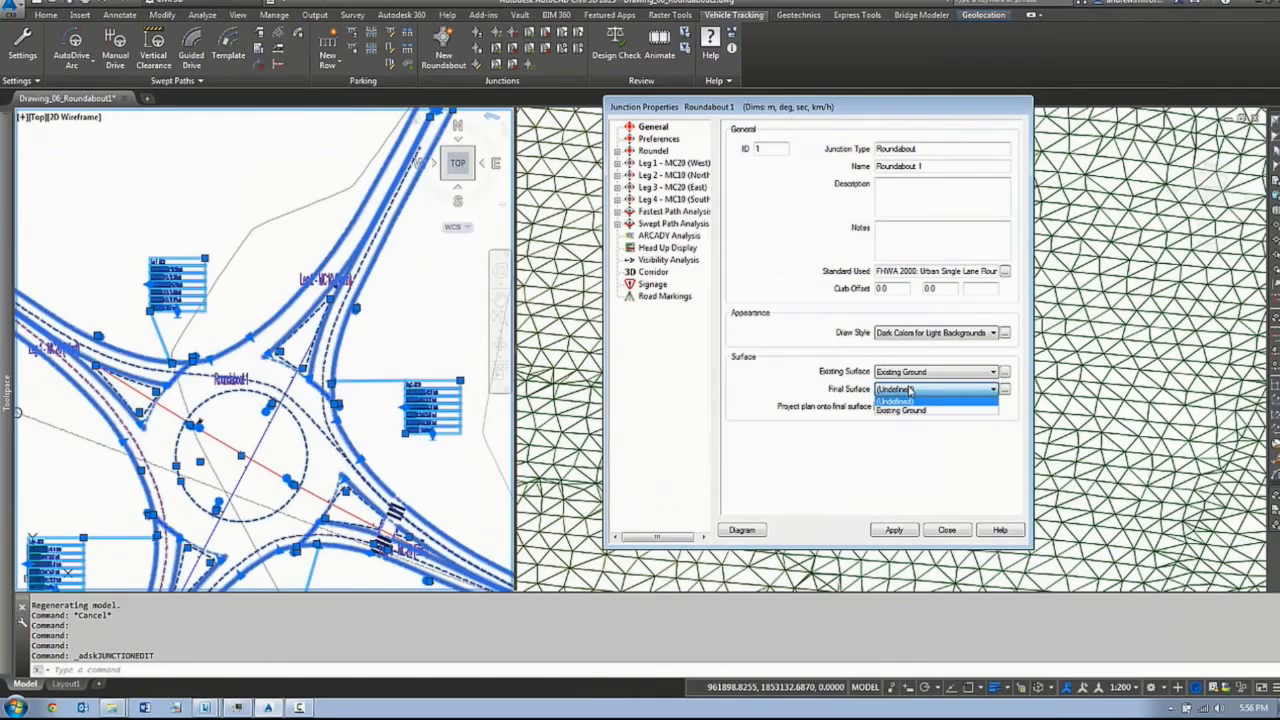
- Set the roundabout's final surface to Existing Ground and open its junction preferences
click(913, 411)
click(662, 140)
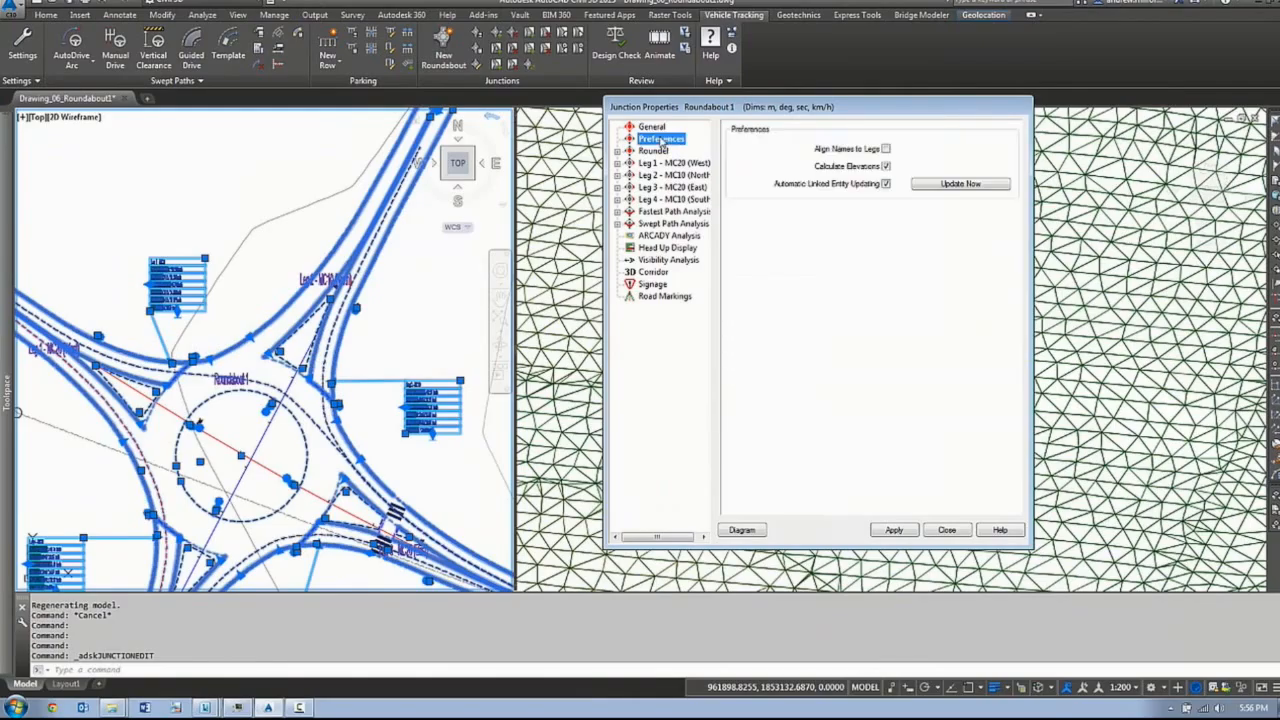
- Enable Drape Corridor on Surface in the 3D corridor settings and rebuild the roundabout's corridor
click(899, 238)
click(880, 256)
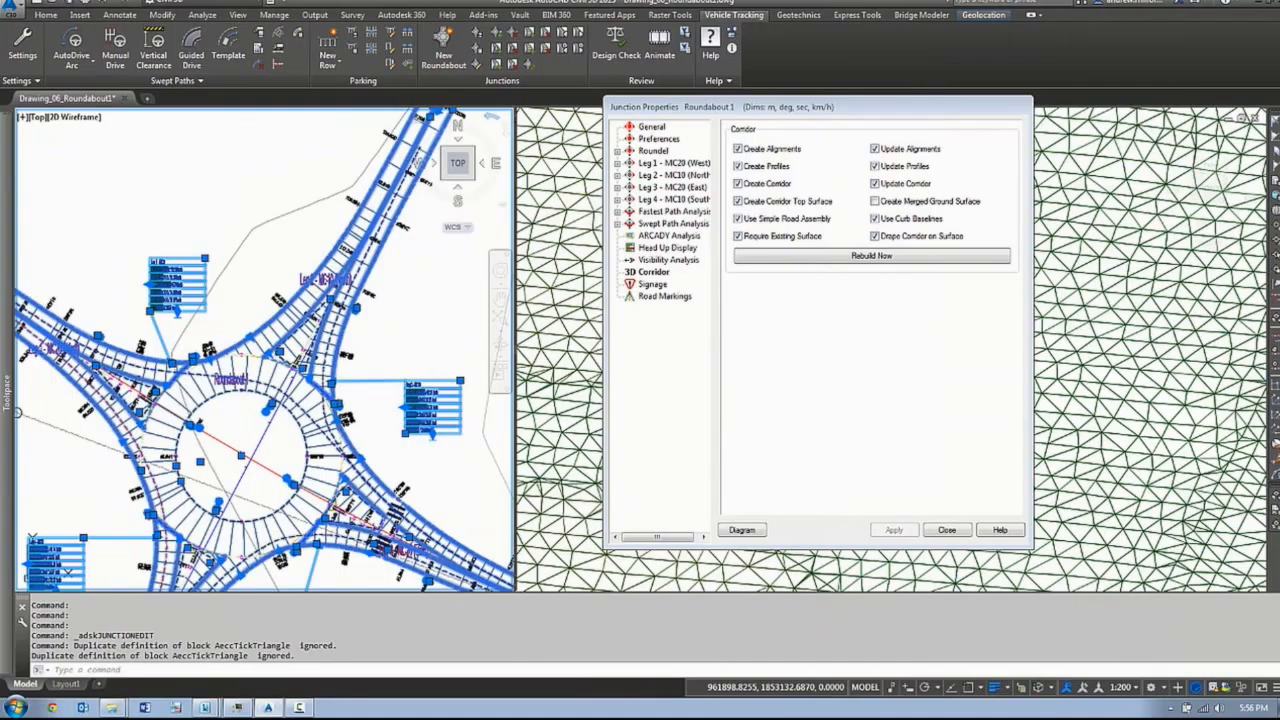
- Close the junction properties and examine the rebuilt roundabout corridor up close in the 3D view
click(946, 530)
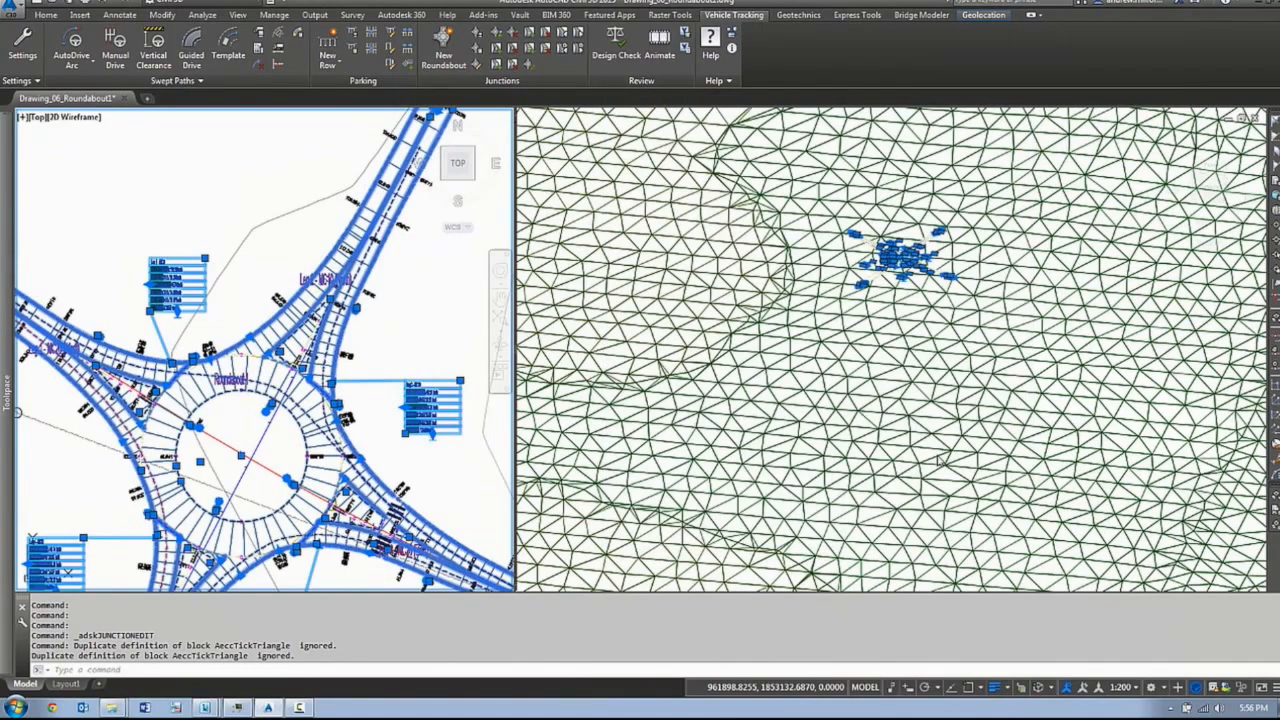
key(Escape)
click(920, 295)
scroll(902, 252, up, 10)
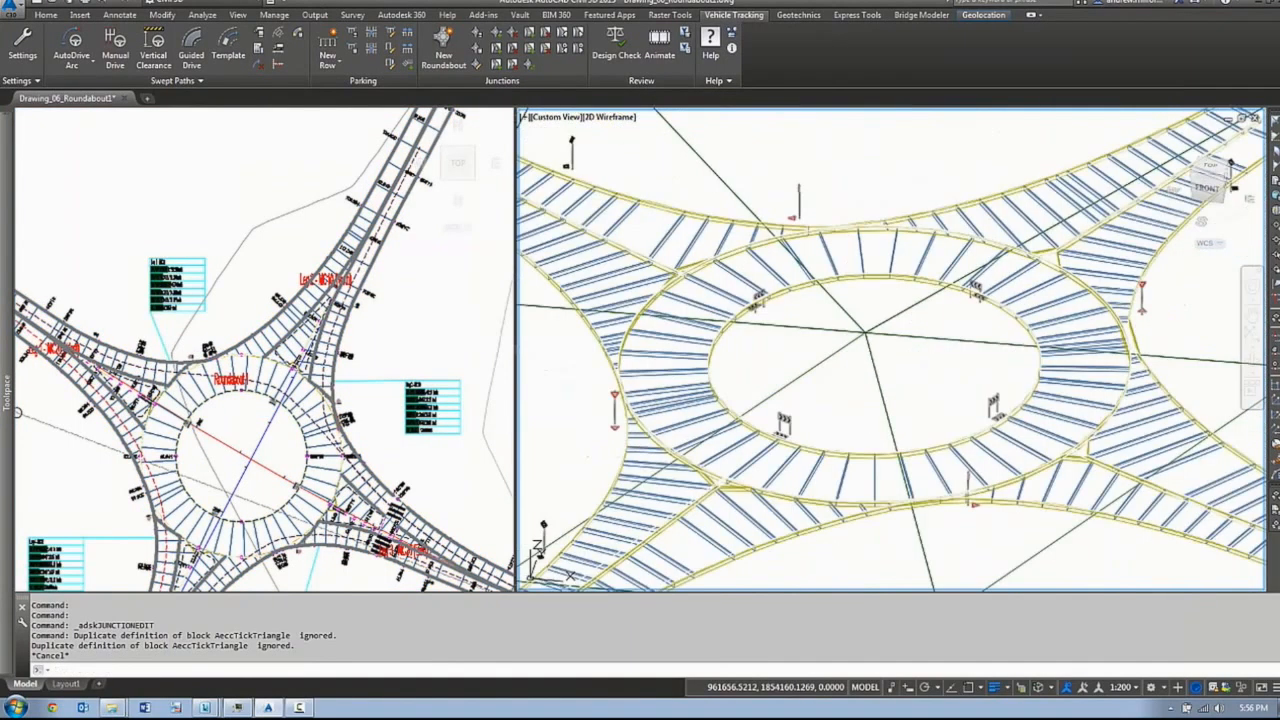
shift+middle_drag(904, 300, 814, 288)
scroll(957, 420, up, 6)
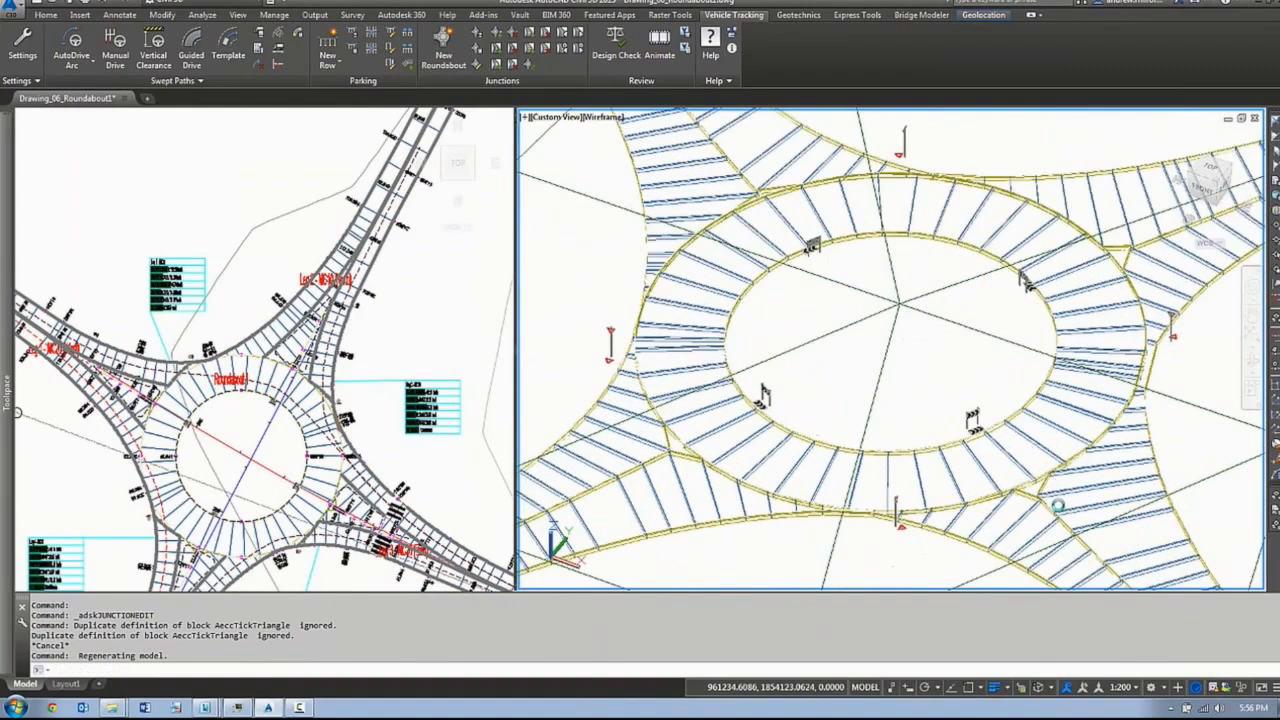
shift+middle_drag(957, 420, 921, 387)
- Set all the roundabout corridor's frequencies to Yes at offset target geometry points and adjacent to offset target start/end, and rebuild it
click(915, 379)
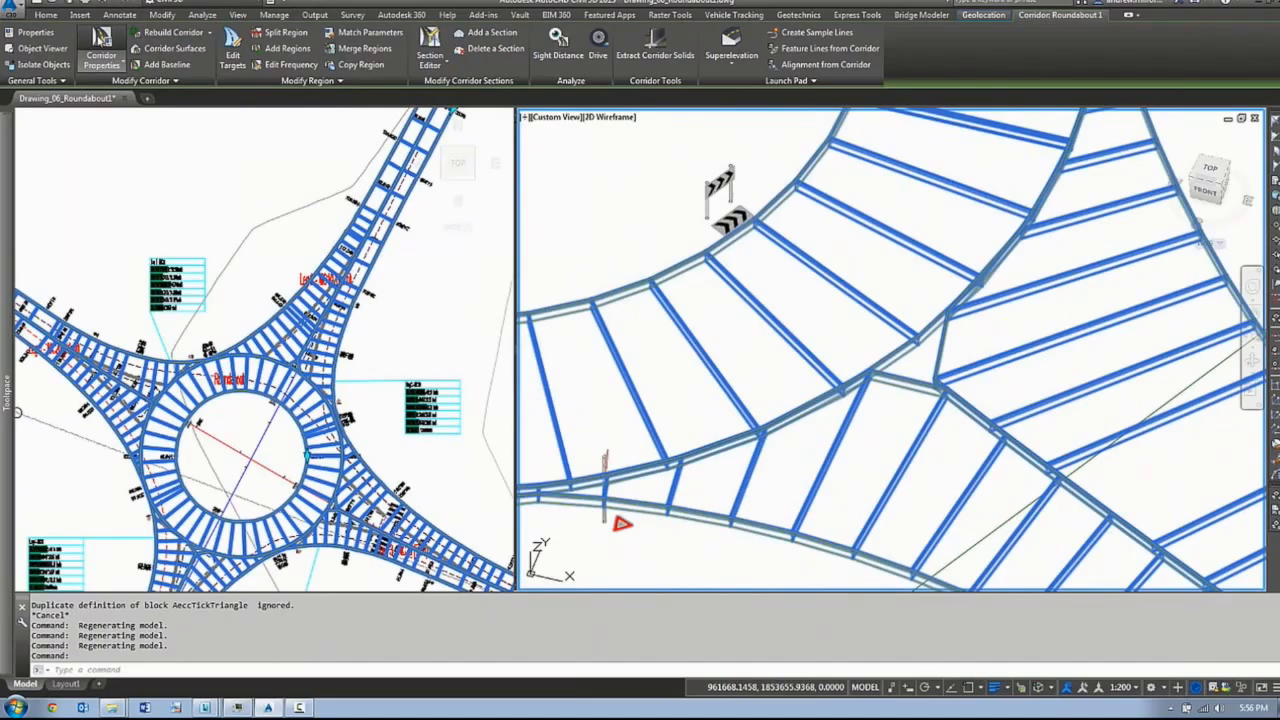
click(101, 37)
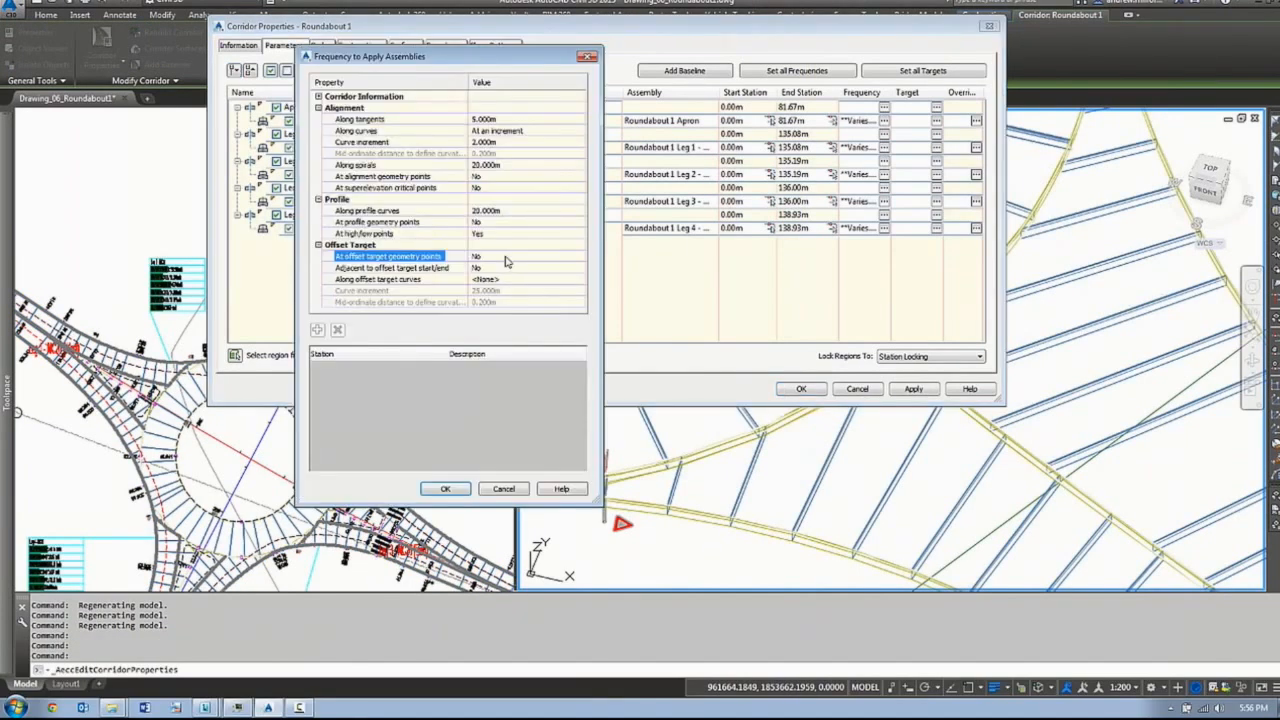
click(506, 257)
click(500, 267)
click(522, 268)
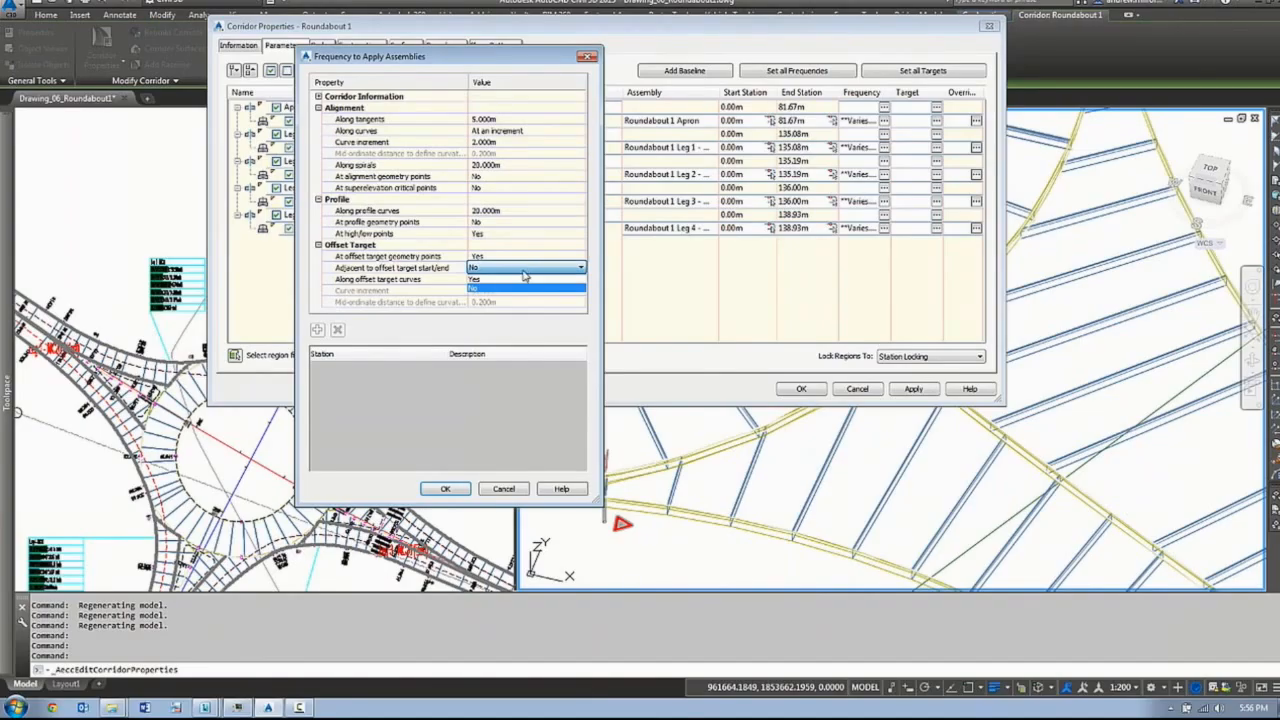
click(524, 278)
click(450, 488)
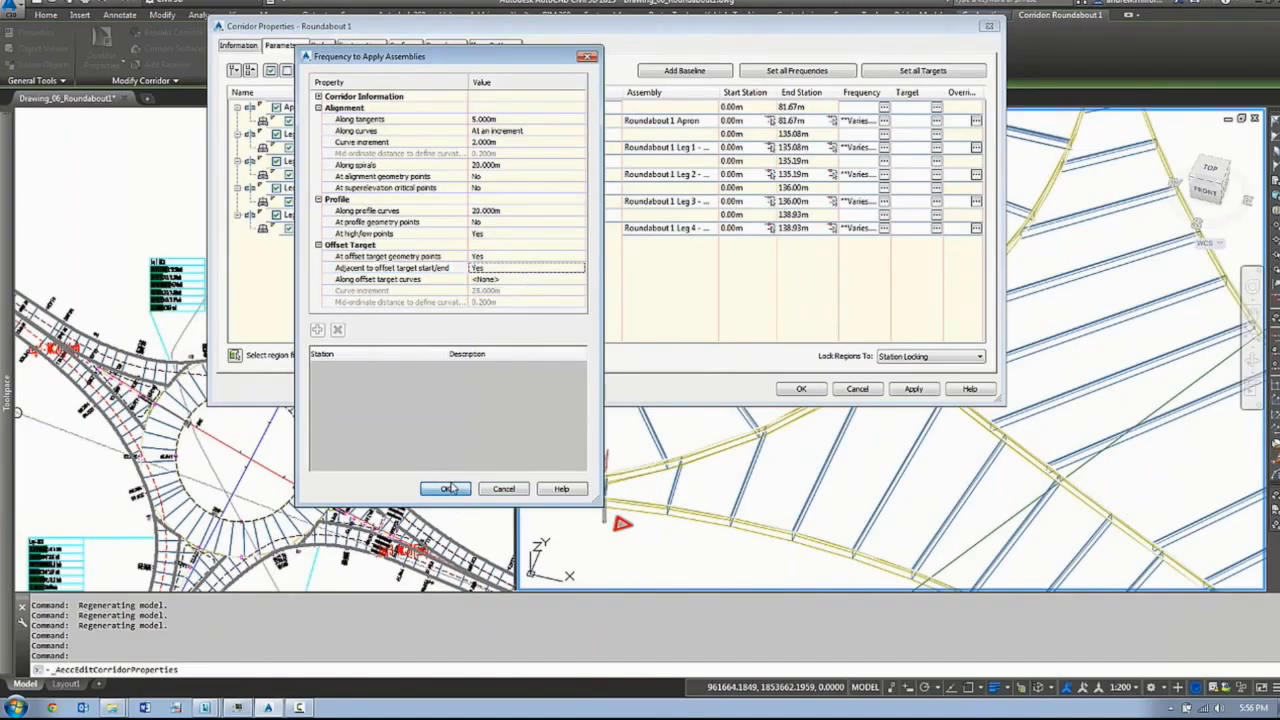
click(803, 390)
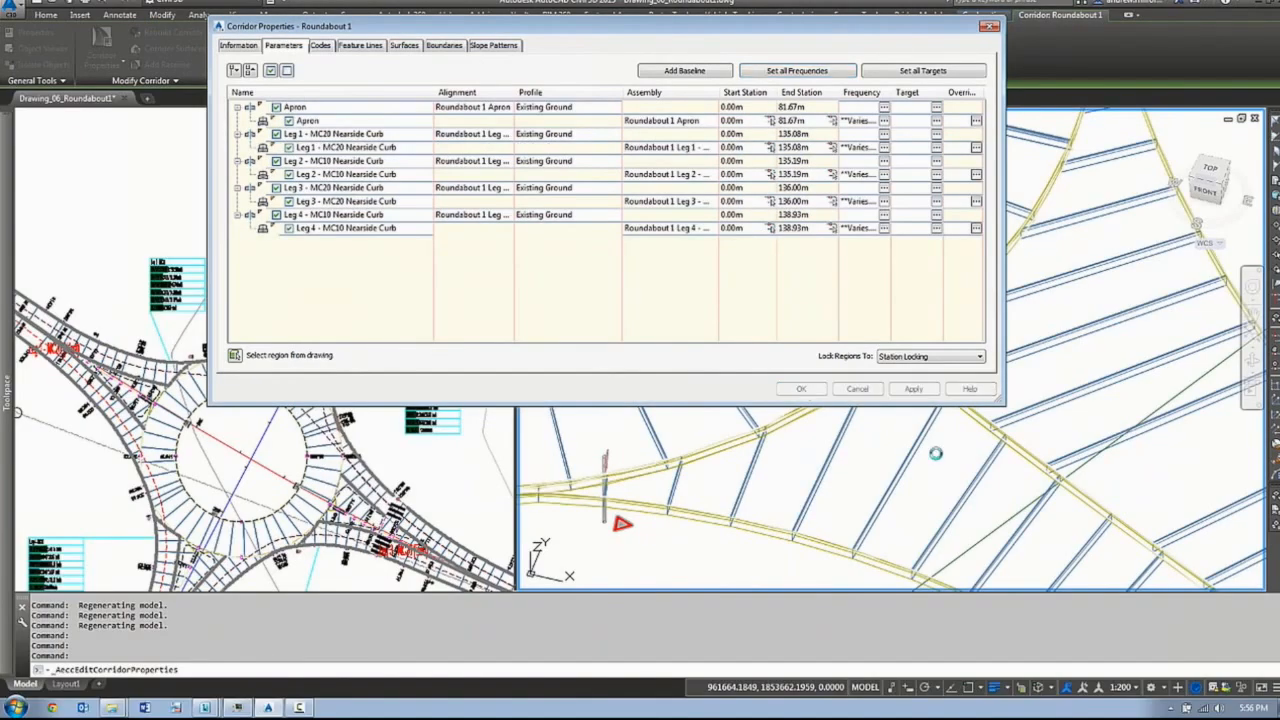
click(940, 456)
key(Escape)
shift+middle_drag(940, 437, 968, 330)
scroll(250, 483, up, 2)
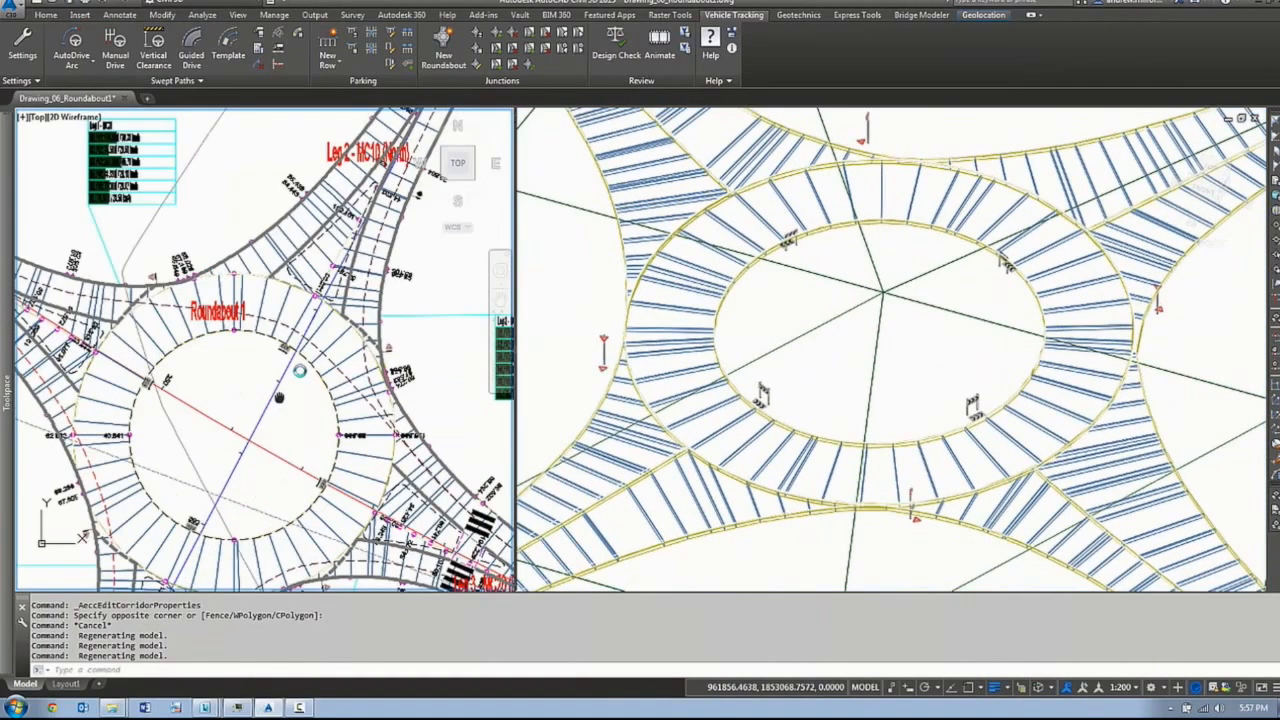
- Turn on the overall cross slope (tilted plane) in the roundel's Levels & Grades properties and apply it
middle_drag(279, 398, 303, 364)
click(84, 369)
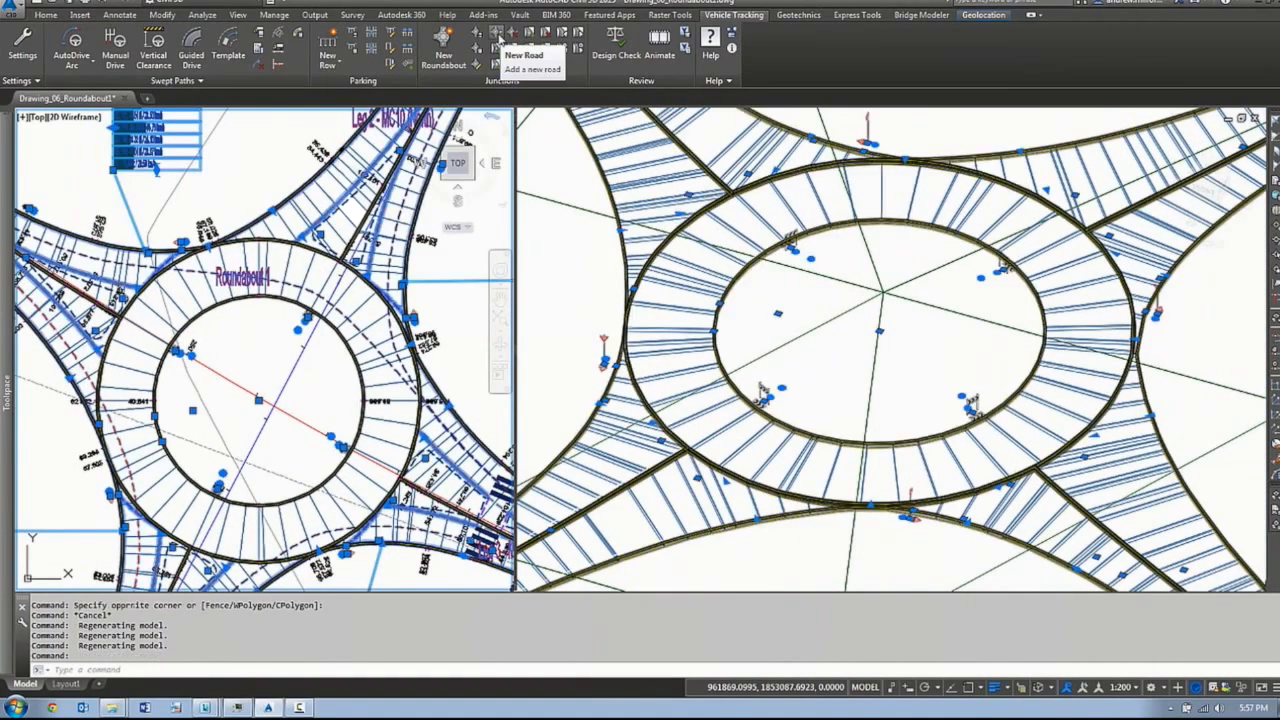
click(496, 34)
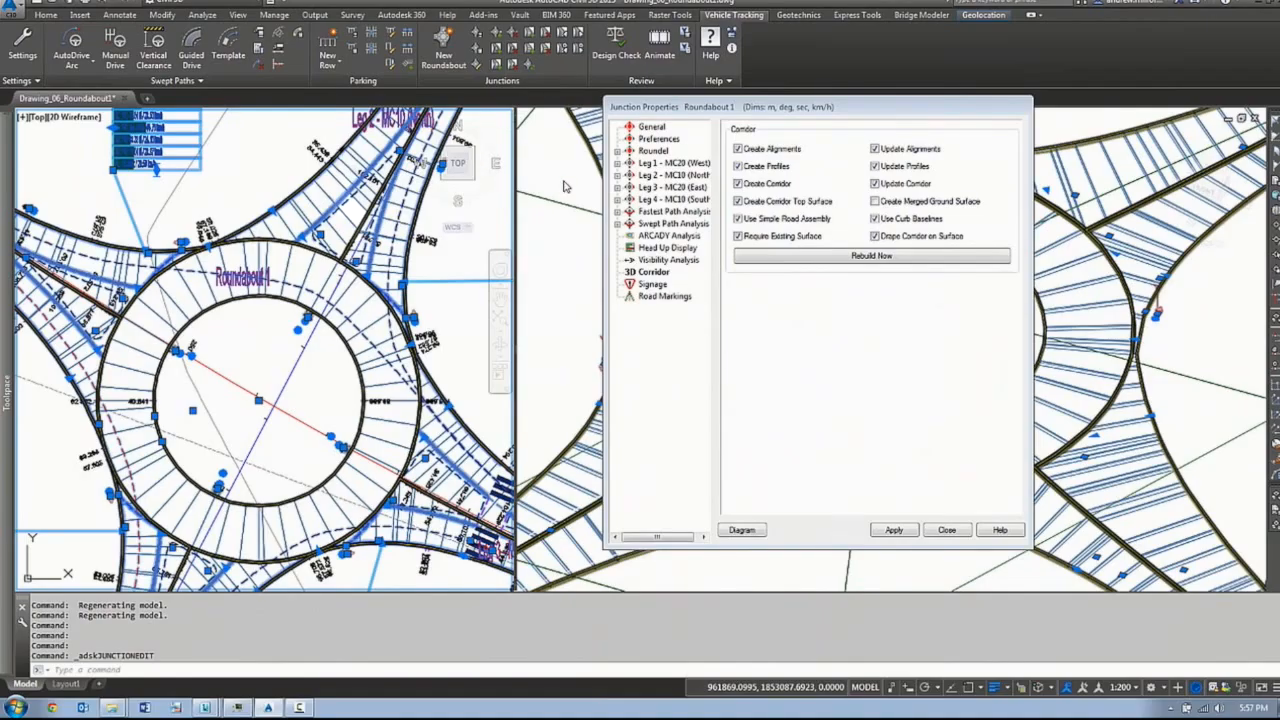
drag(657, 106, 360, 6)
click(356, 27)
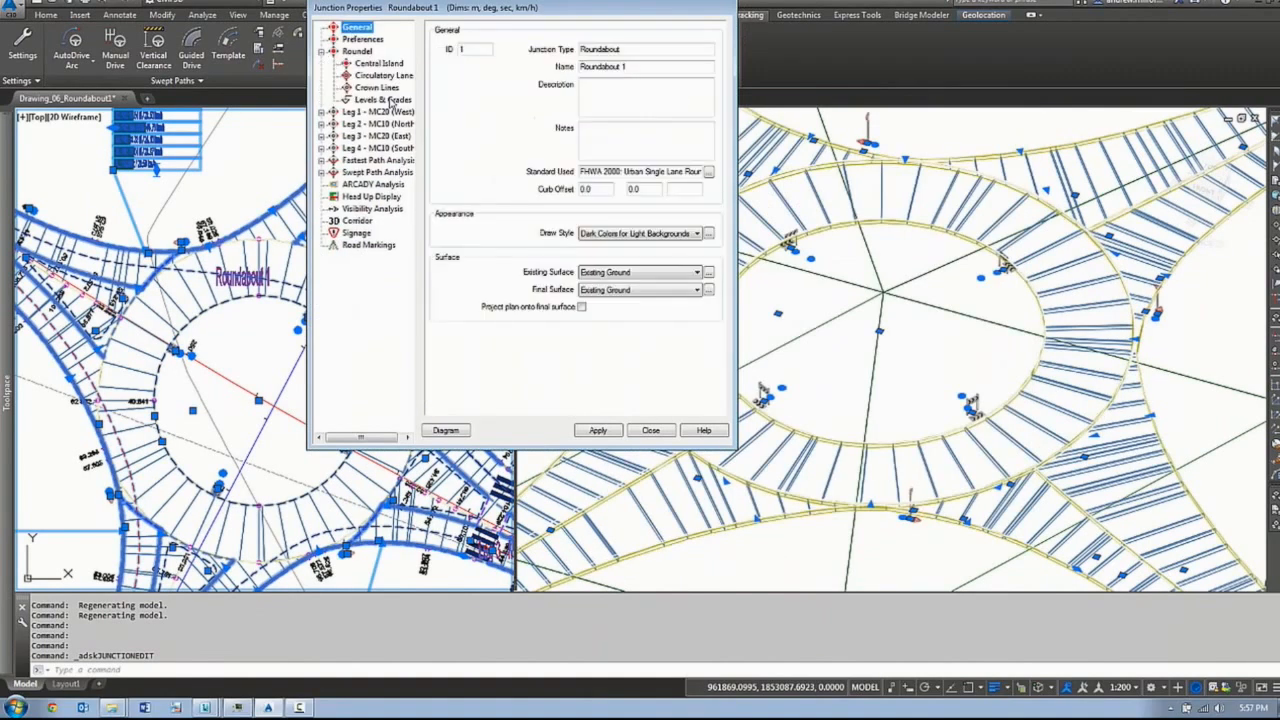
click(383, 99)
click(581, 84)
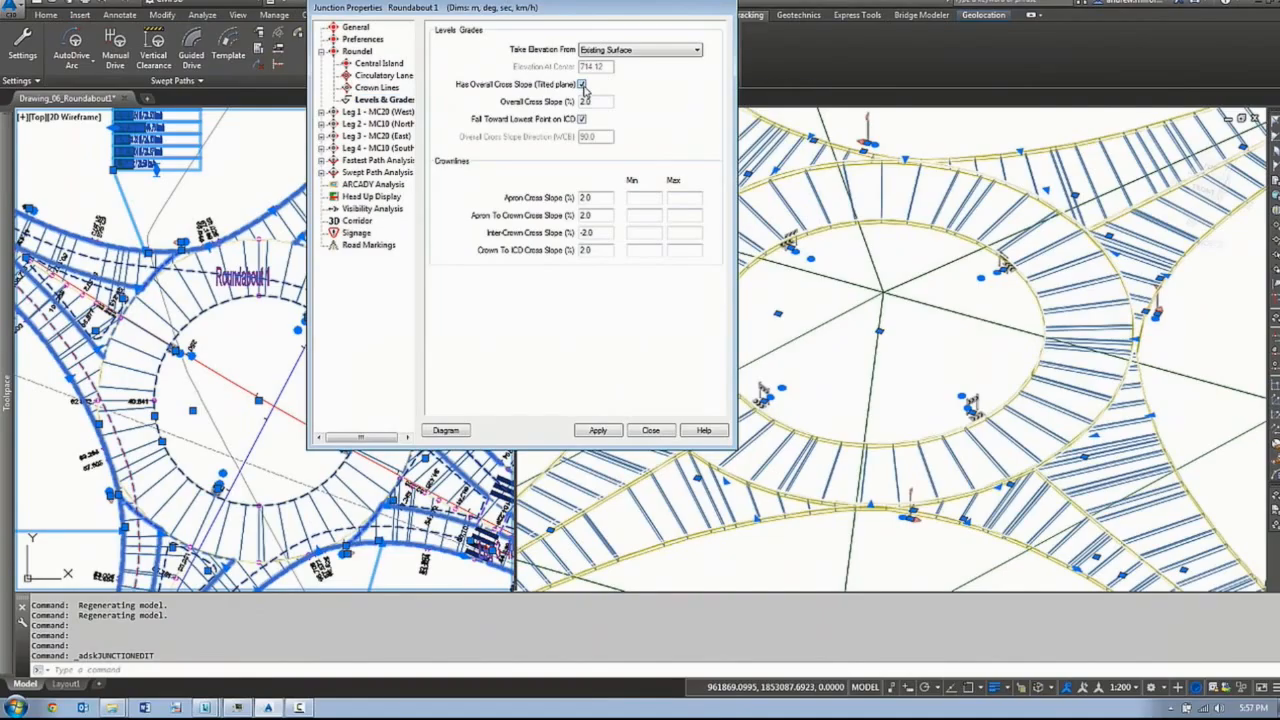
click(604, 431)
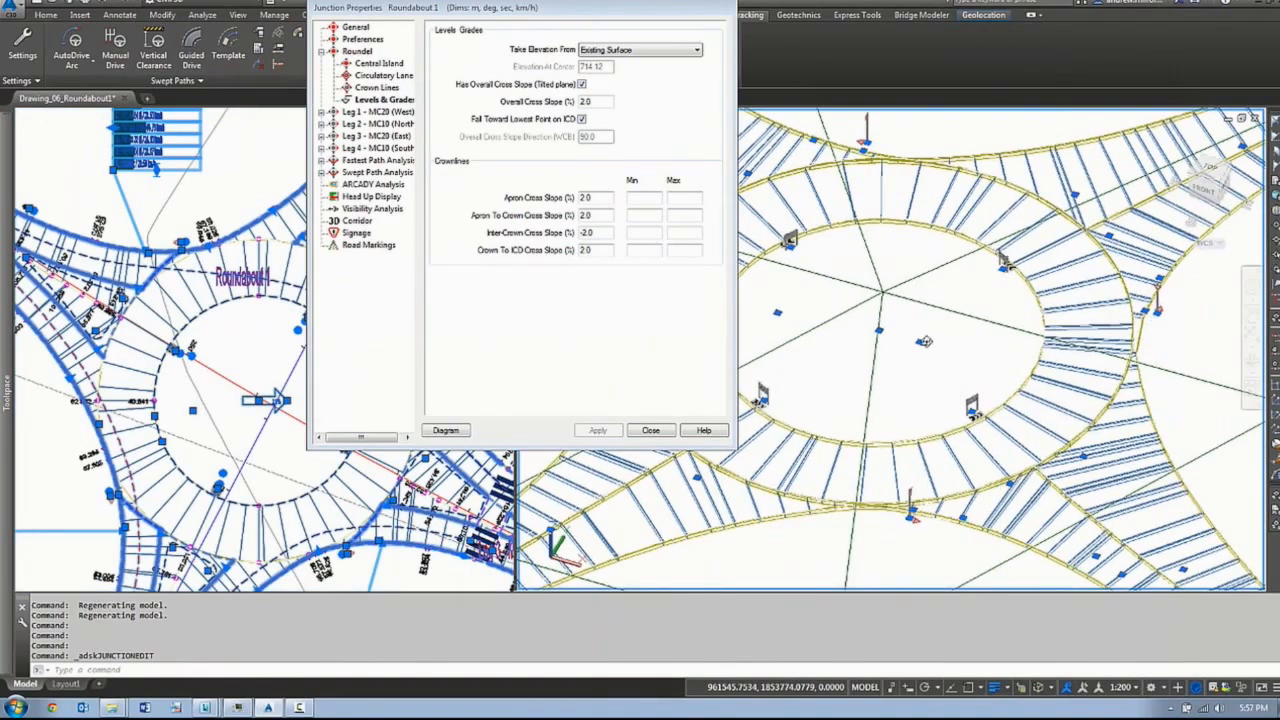
- Swing the cross-slope arrow to the opposite side so the roundabout falls west at about 2.1%
shift+middle_drag(946, 345, 872, 300)
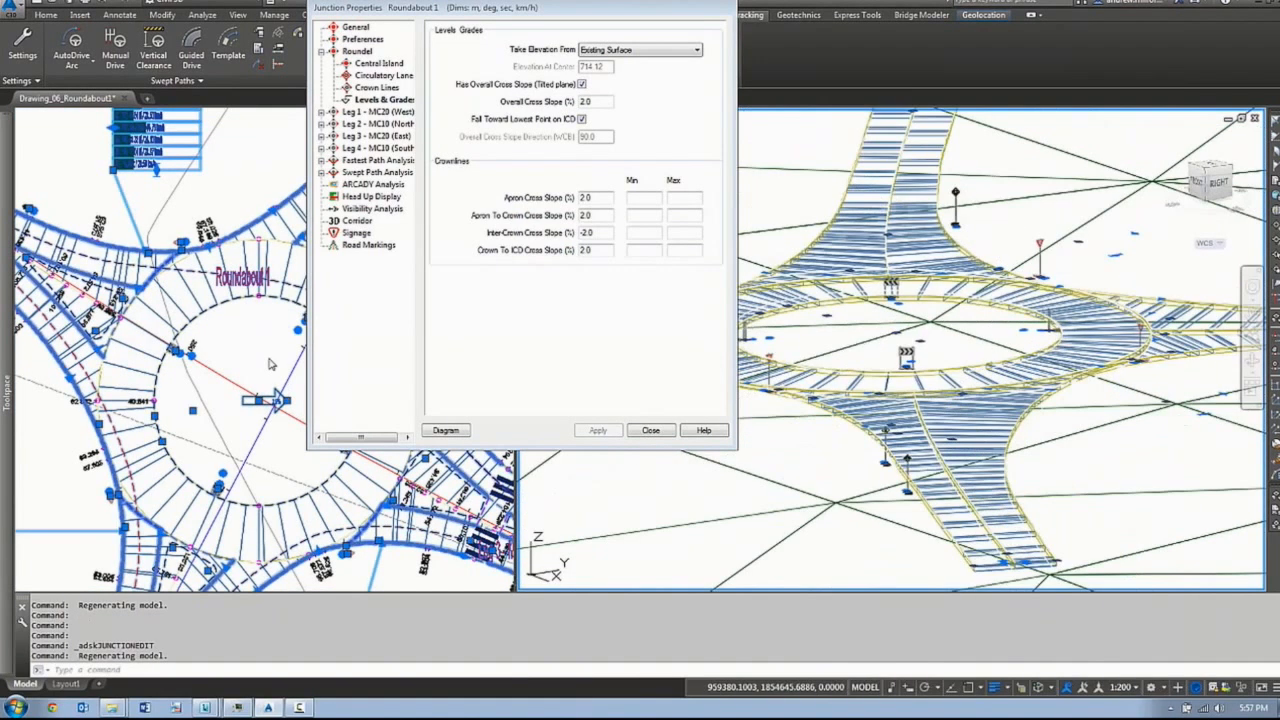
click(268, 364)
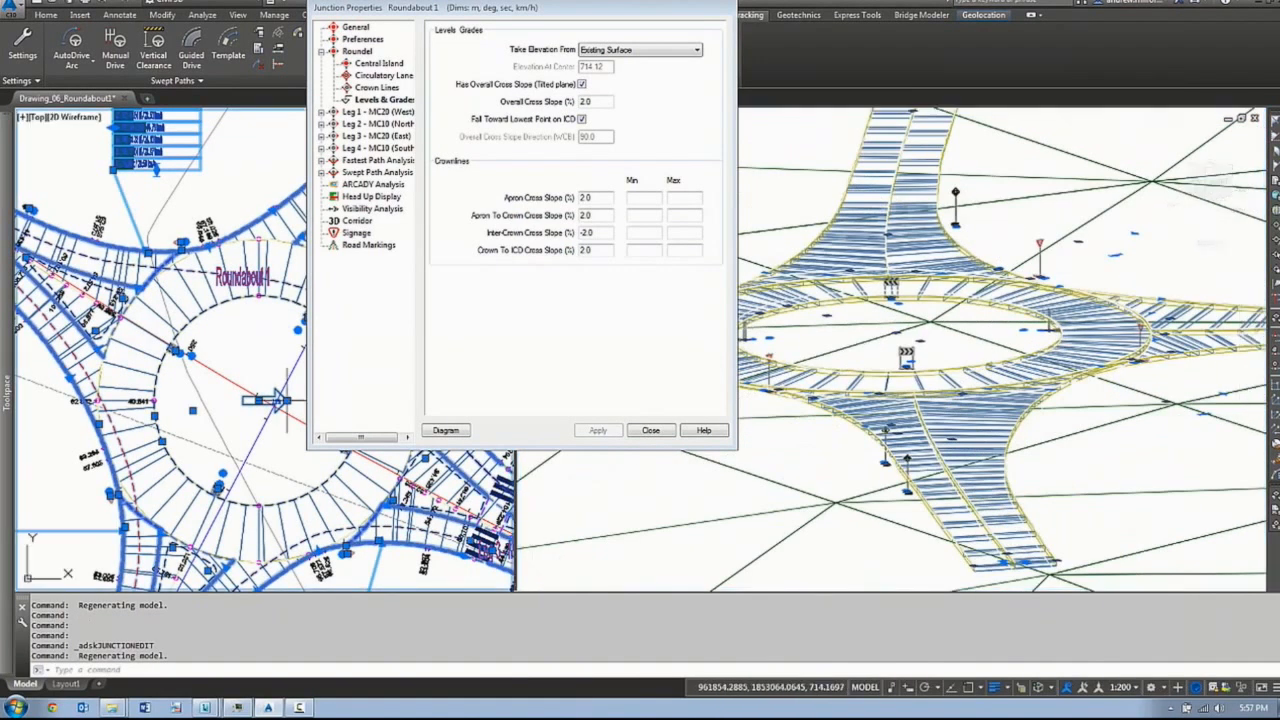
scroll(282, 400, up, 5)
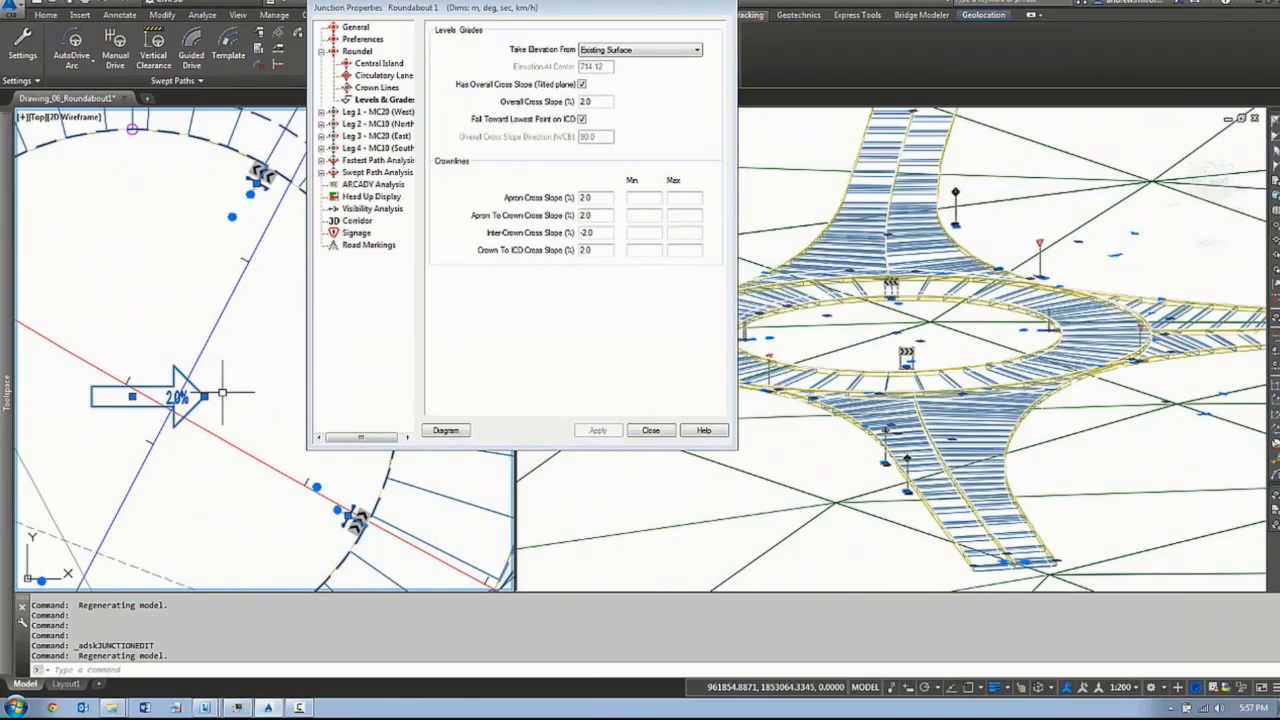
scroll(222, 393, down, 3)
click(211, 396)
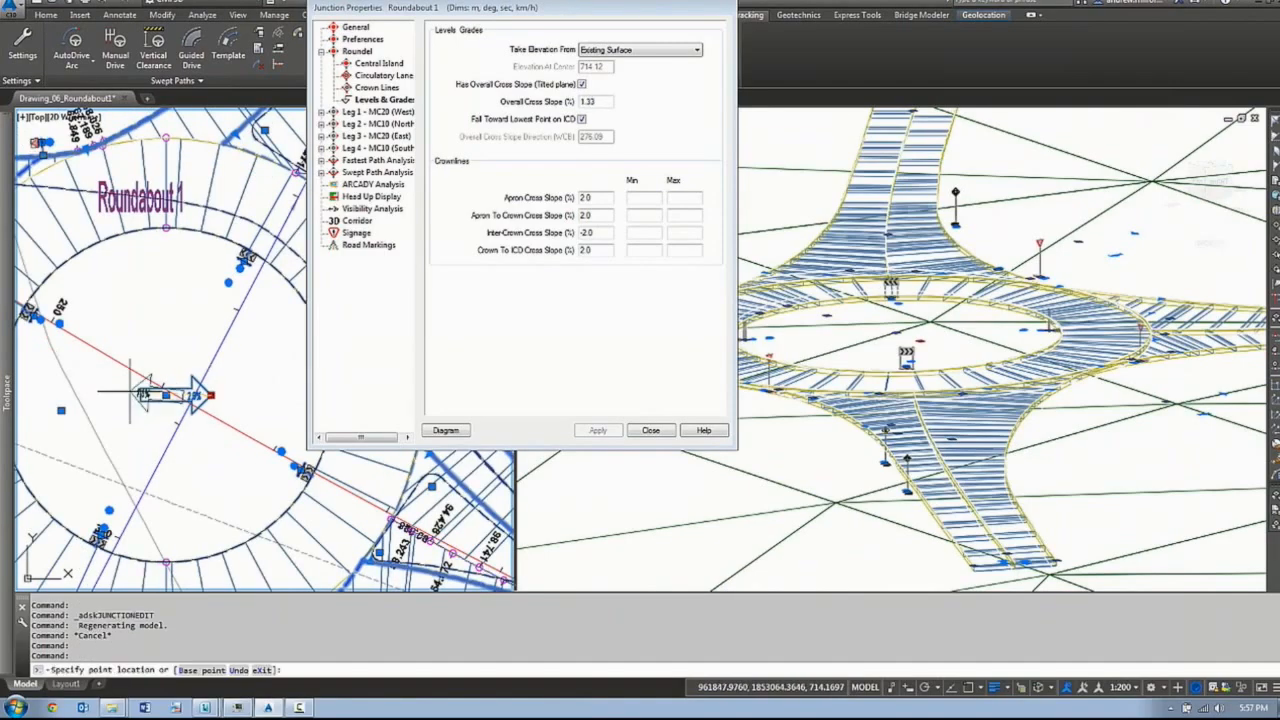
scroll(118, 394, up, 2)
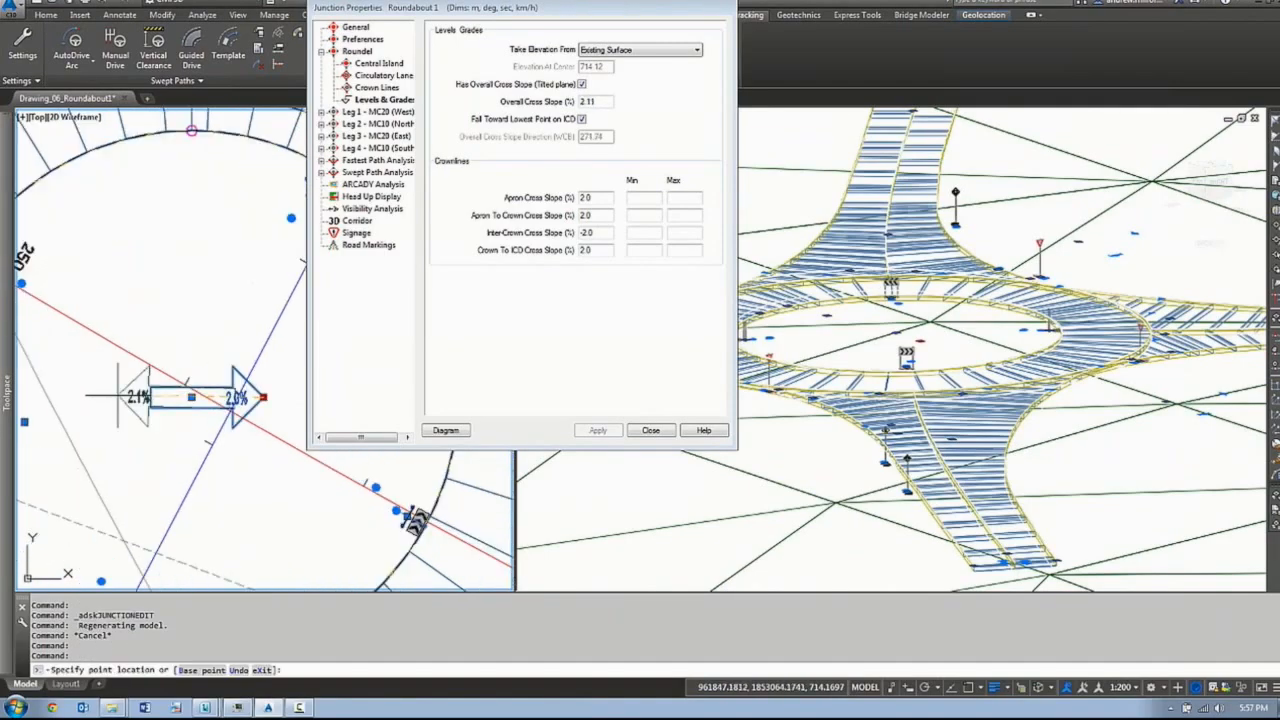
click(135, 397)
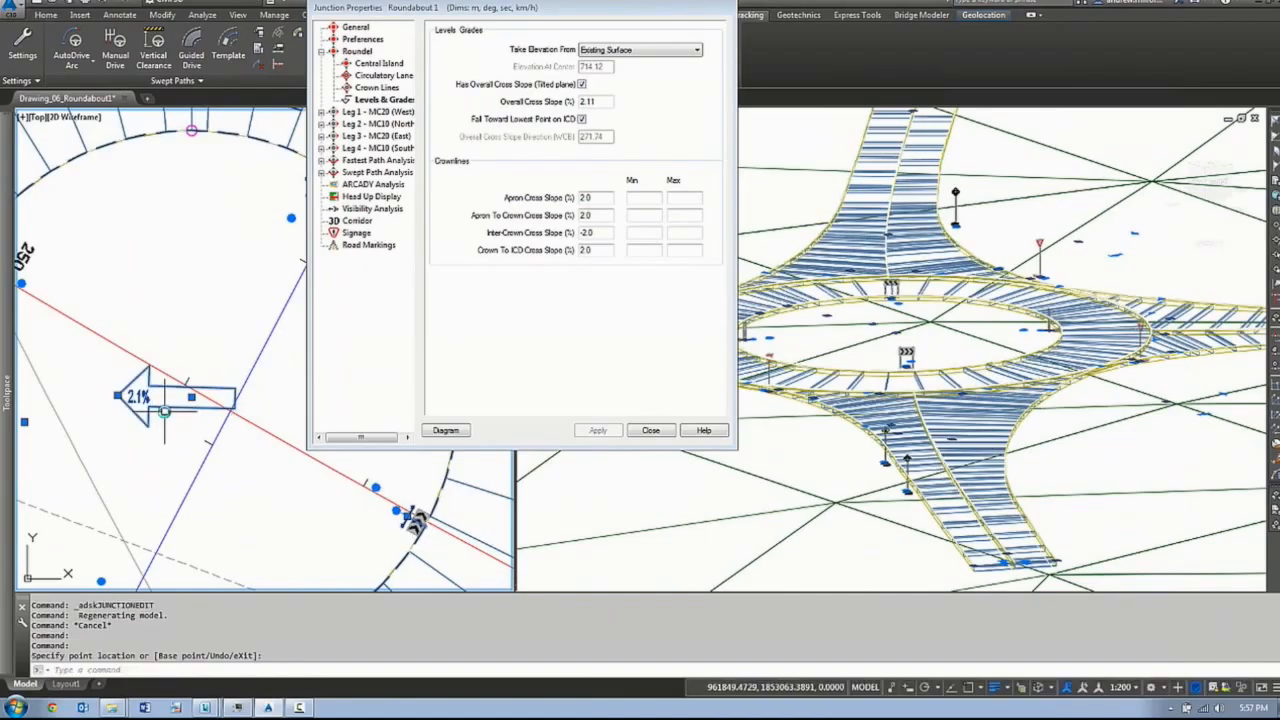
- Stretch the cross-slope arrow to the south-west for an overall slope of about 7.93%
scroll(130, 250, down, 3)
click(122, 345)
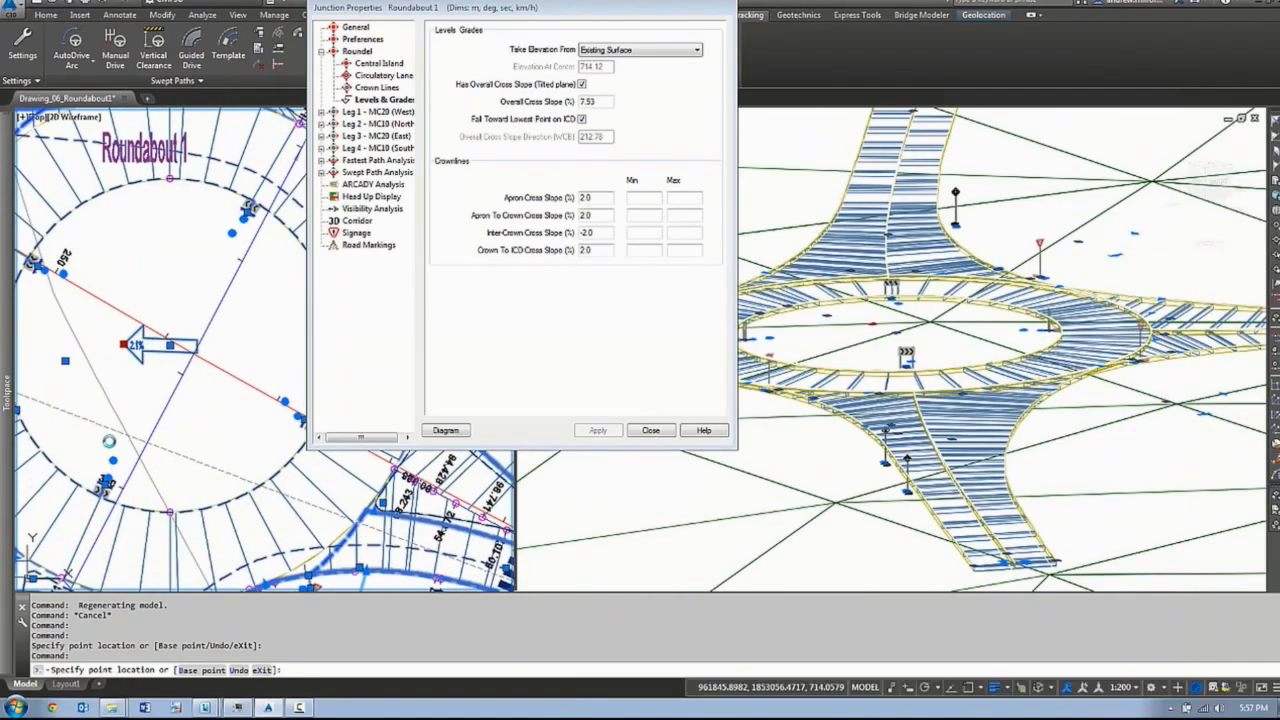
click(108, 441)
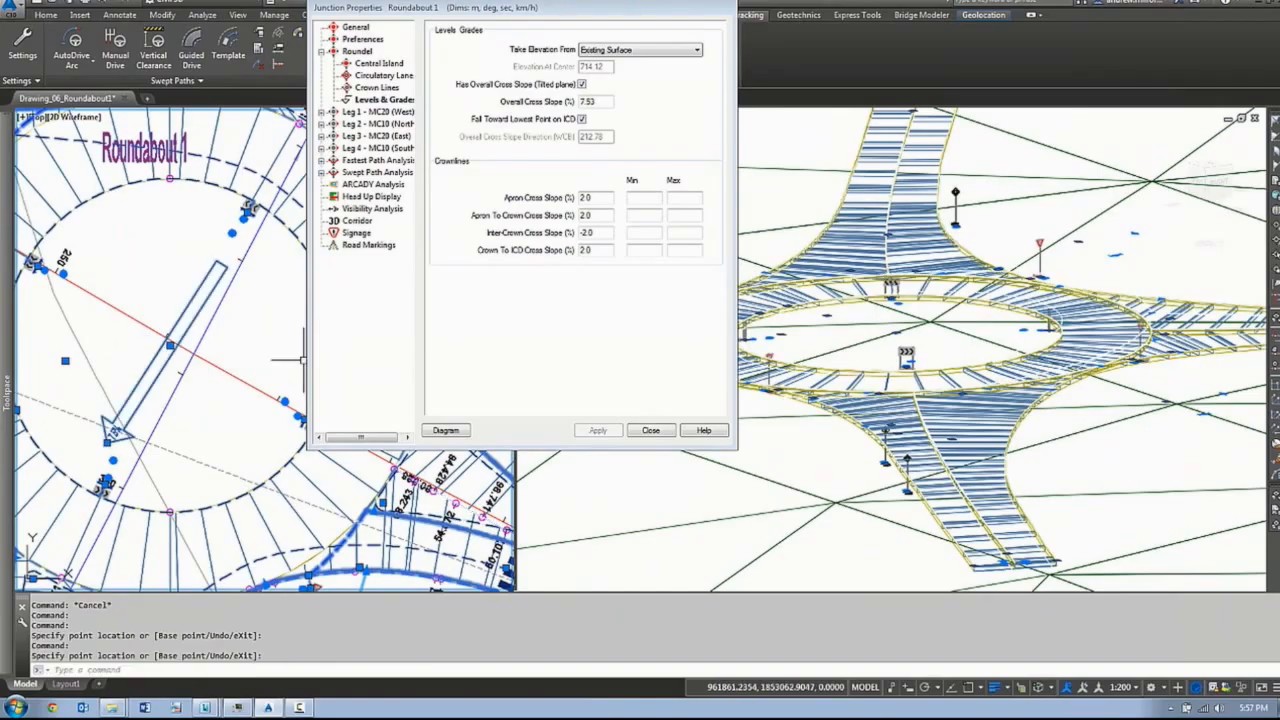
- Rebuild the roundabout's corridor from its 3D Corridor properties
mouse_move(7, 362)
right_click(118, 303)
click(127, 342)
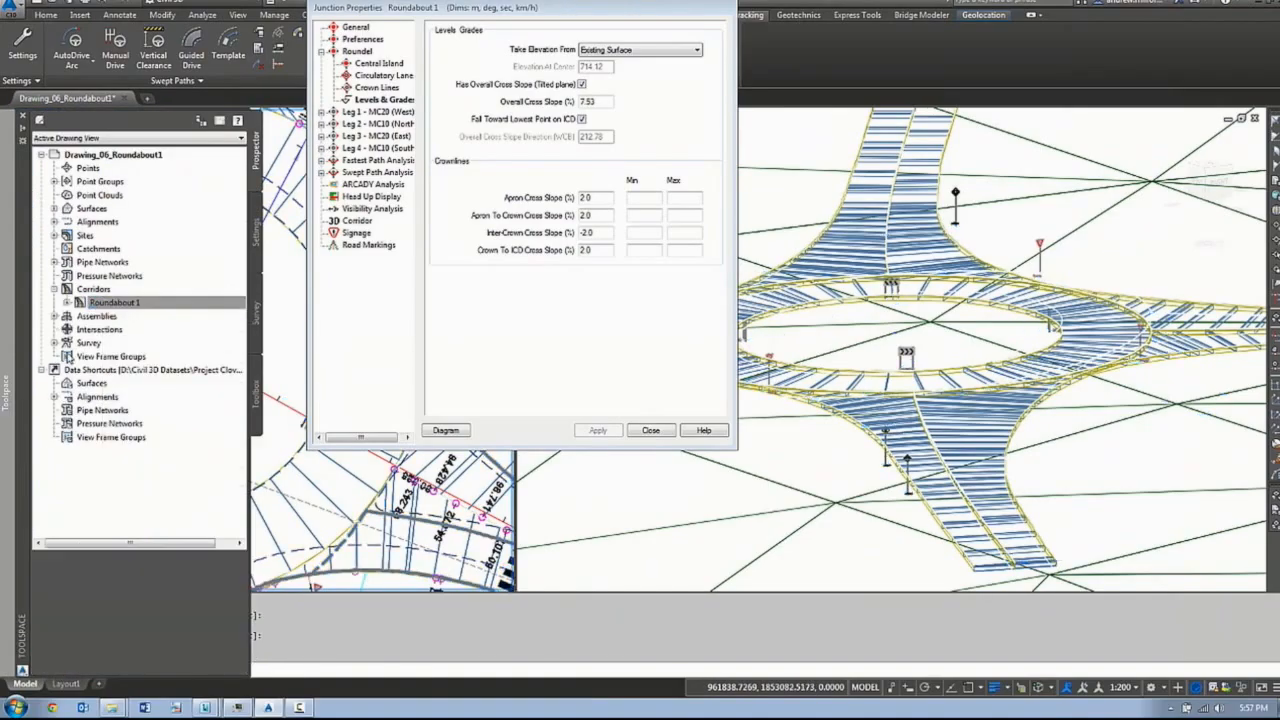
click(356, 220)
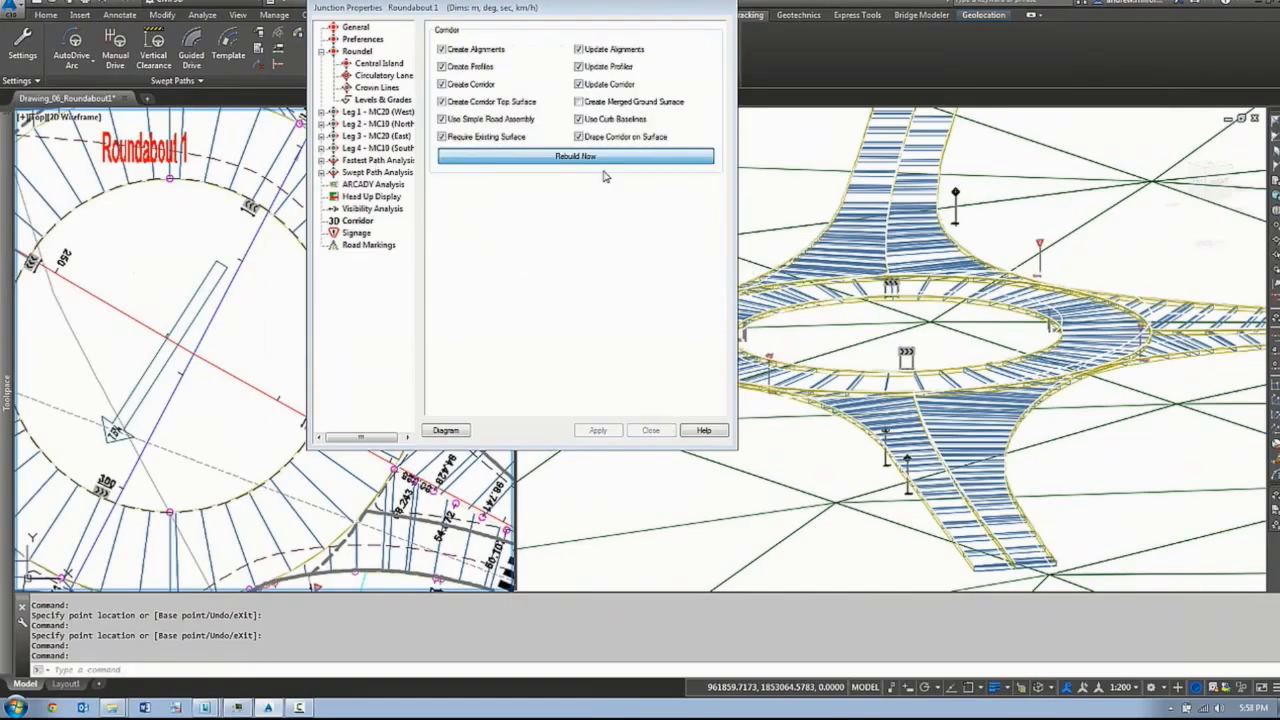
click(600, 158)
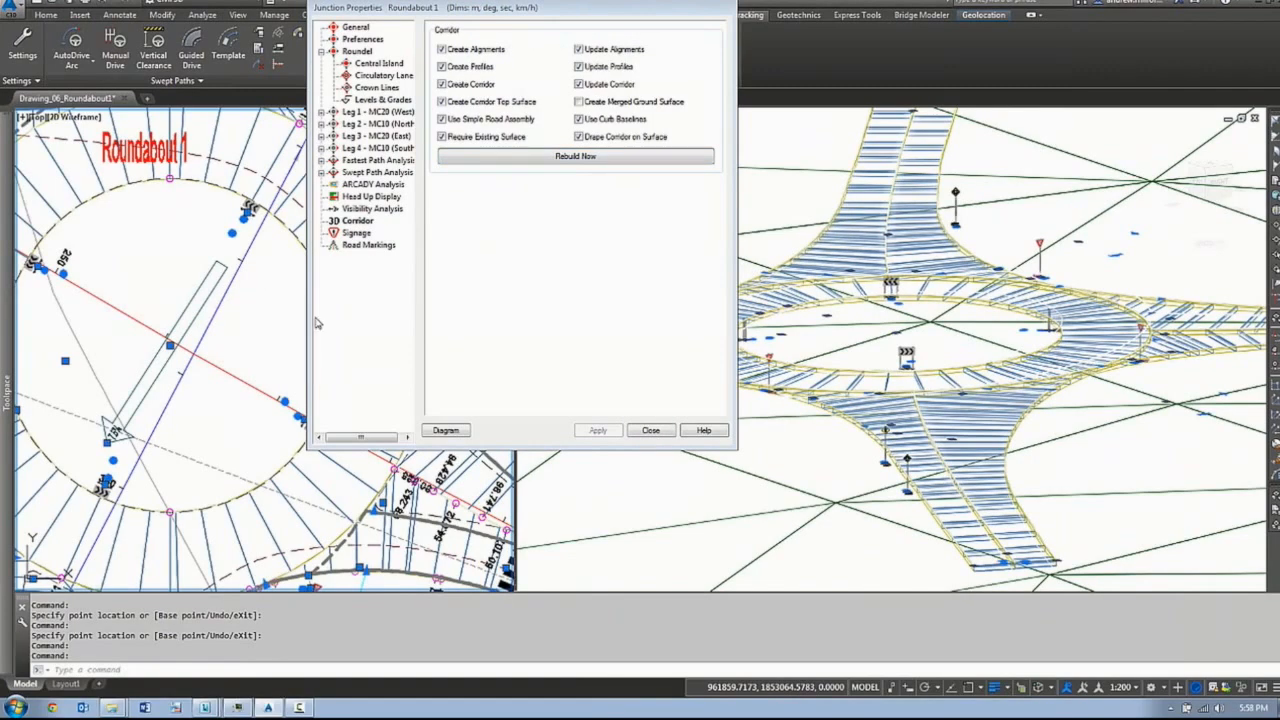
click(156, 382)
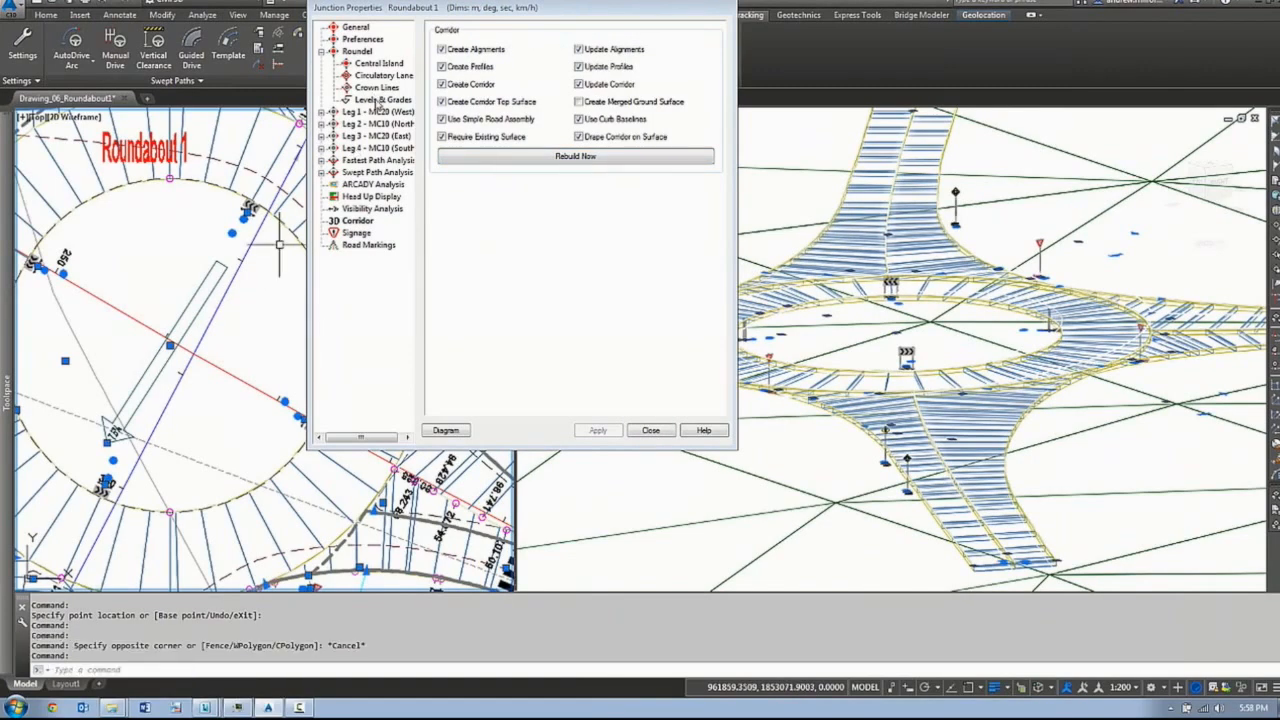
- Shorten and rotate the cross-slope arrow back west to about 2.33% at a bearing of about 282 degrees
click(380, 100)
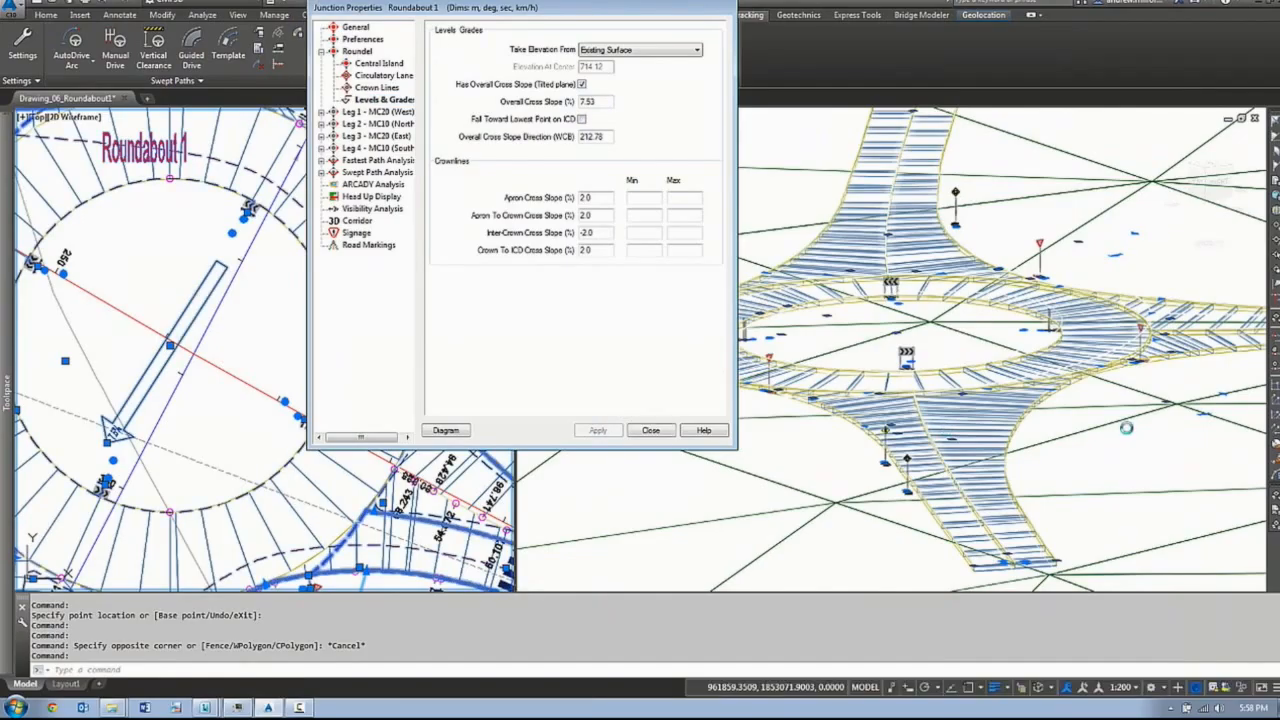
click(107, 441)
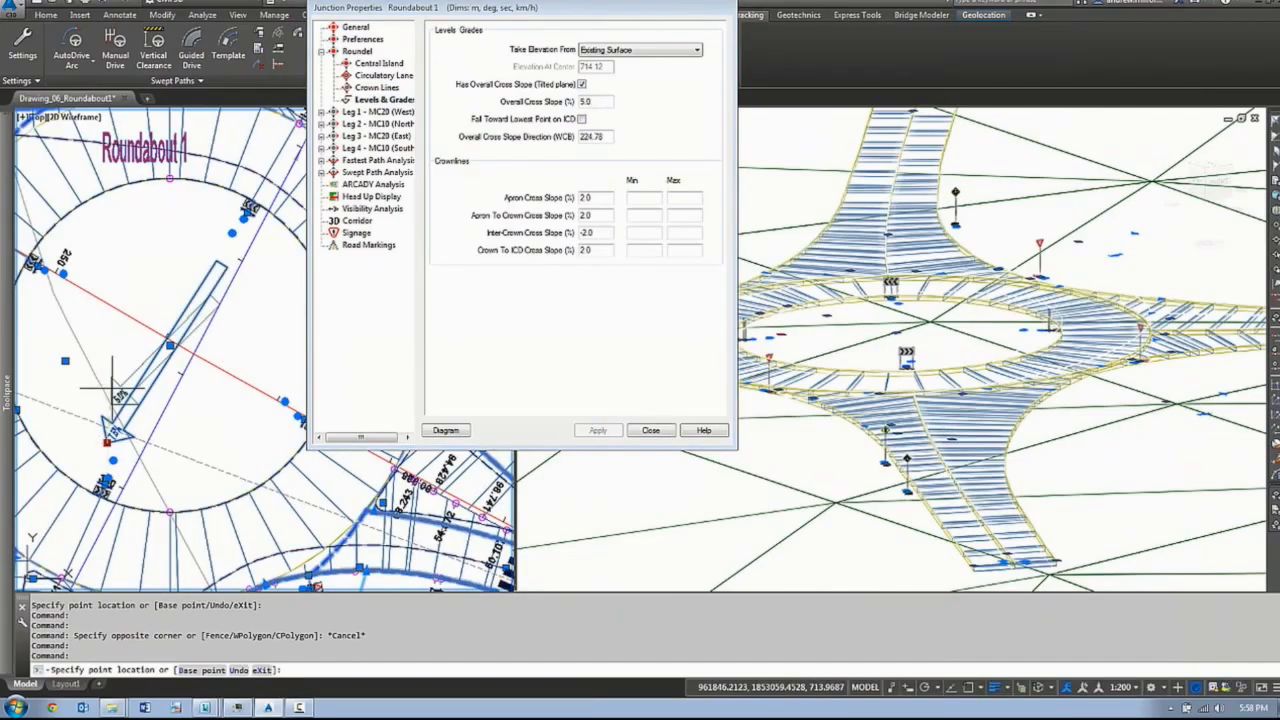
click(122, 336)
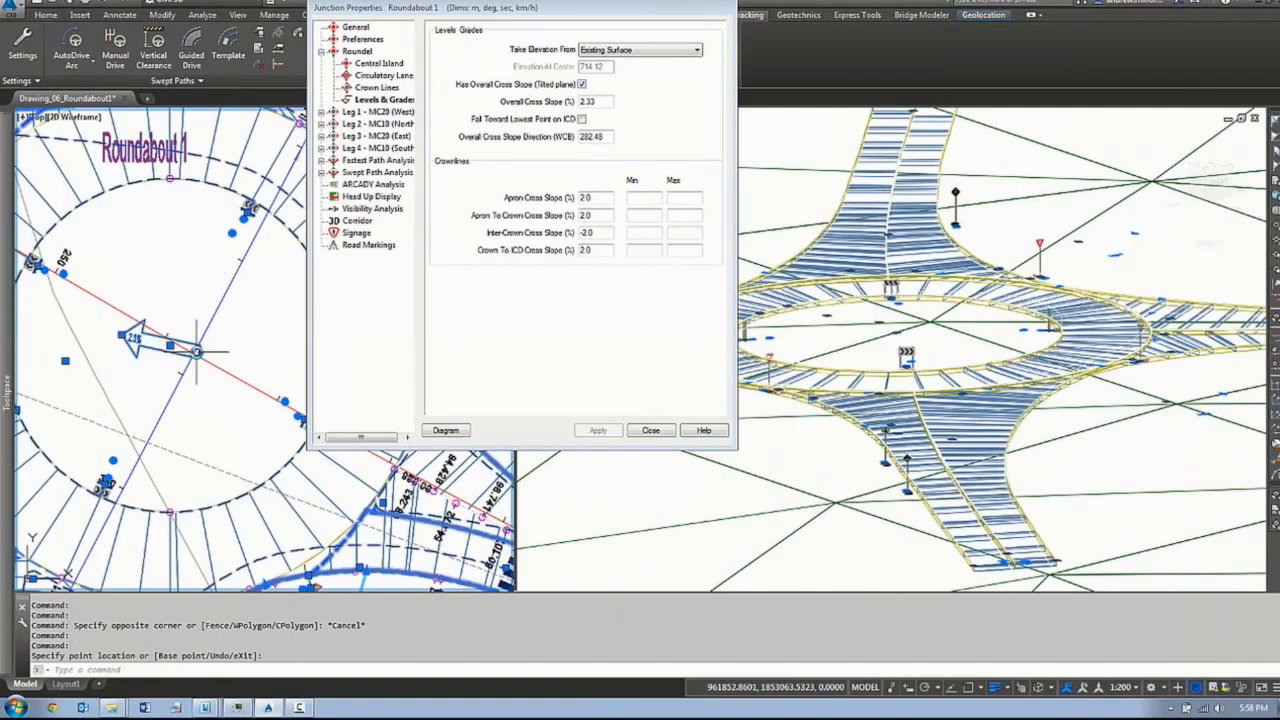
- Set the overall cross slope to 2%, enable Fall Toward Lowest Point on ICD, apply the changes and close the properties
double_click(592, 101)
text(2)
click(582, 119)
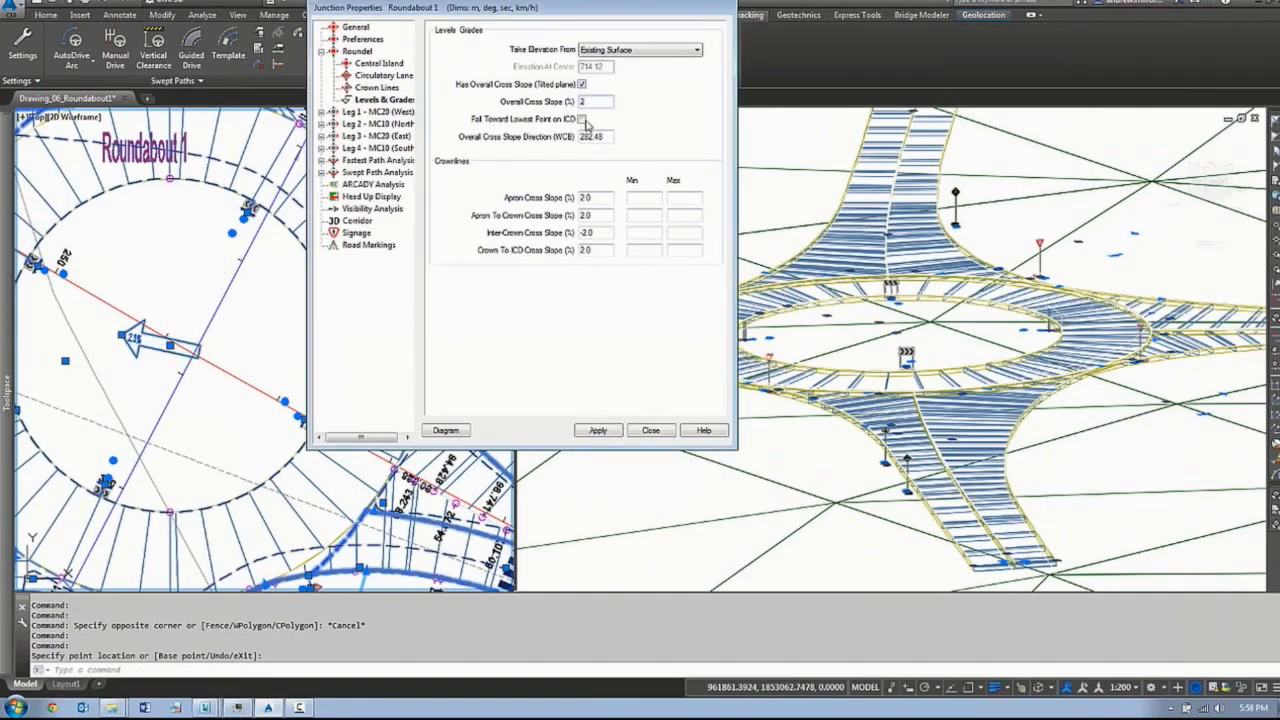
click(597, 430)
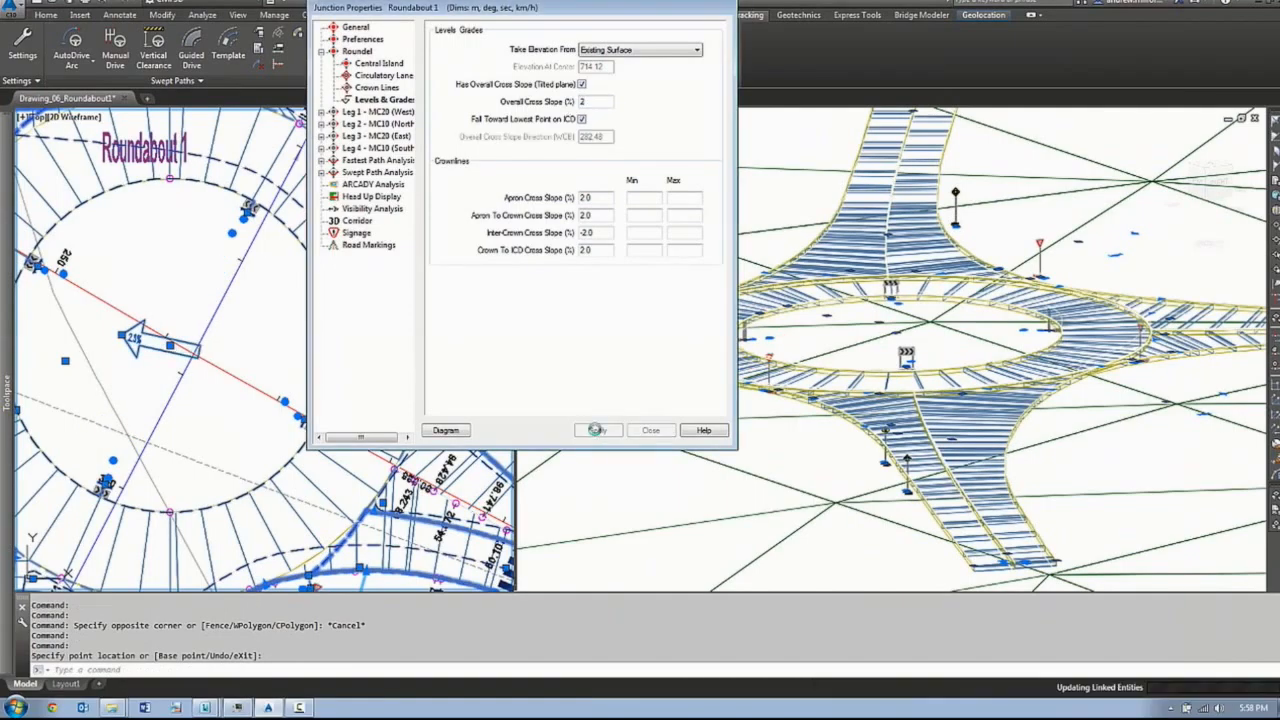
click(658, 434)
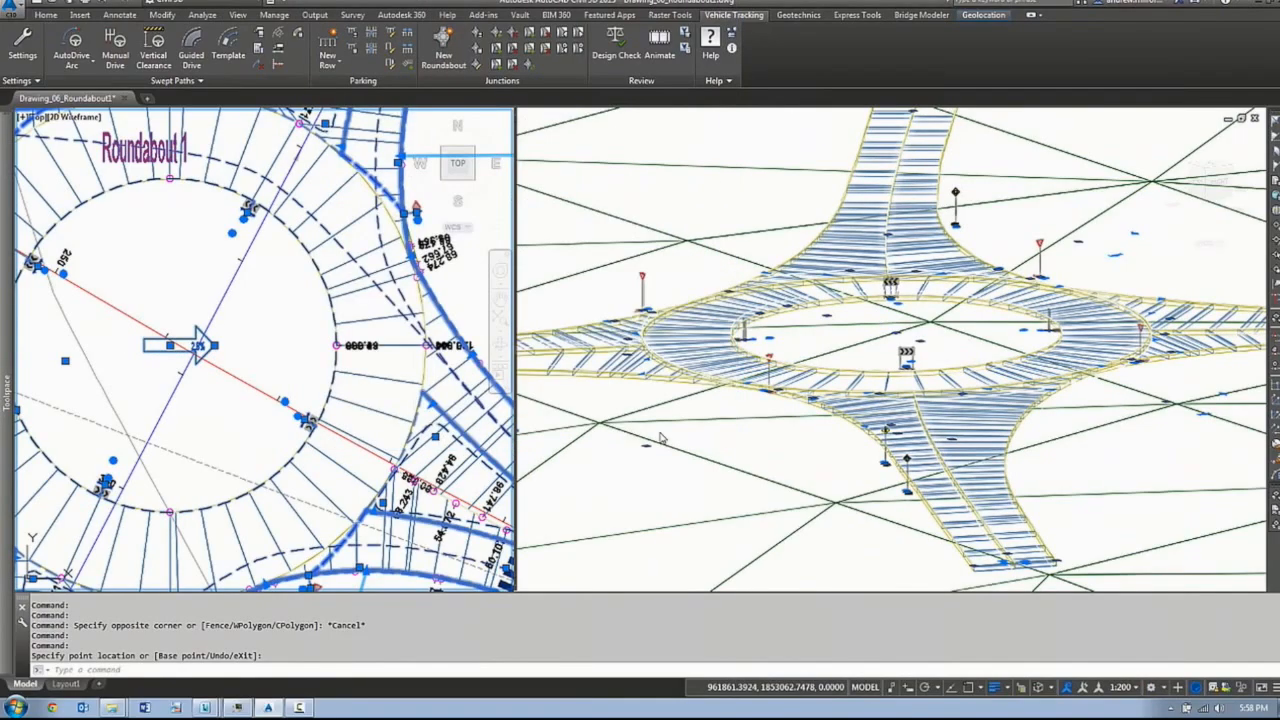
key(Escape)
- Examine the tilted roundabout corridor and its legs from several angles in the 3D view
click(1111, 440)
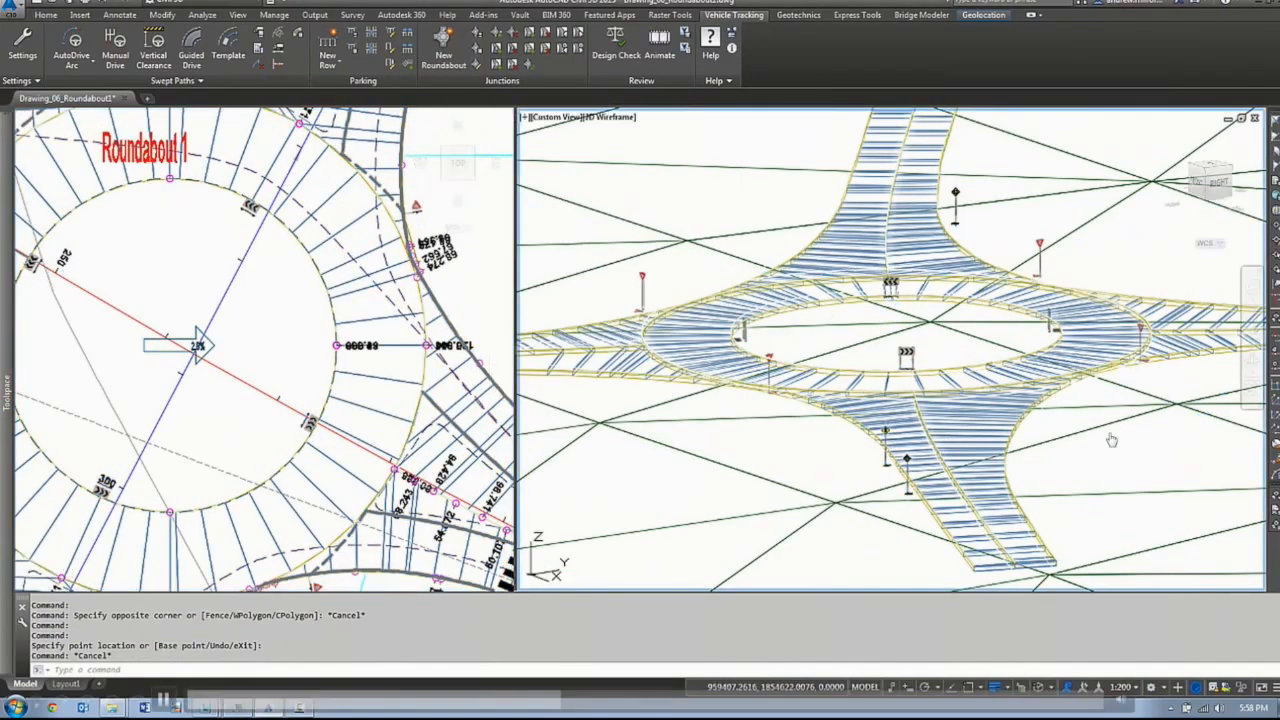
shift+middle_drag(1111, 440, 1163, 503)
shift+middle_drag(822, 420, 832, 292)
scroll(800, 398, down, 3)
scroll(704, 378, up, 6)
scroll(704, 378, down, 3)
scroll(757, 337, down, 4)
- Locate the corridor's assemblies away from the roundabout in the plan view and zoom in on them
click(369, 327)
scroll(365, 318, down, 6)
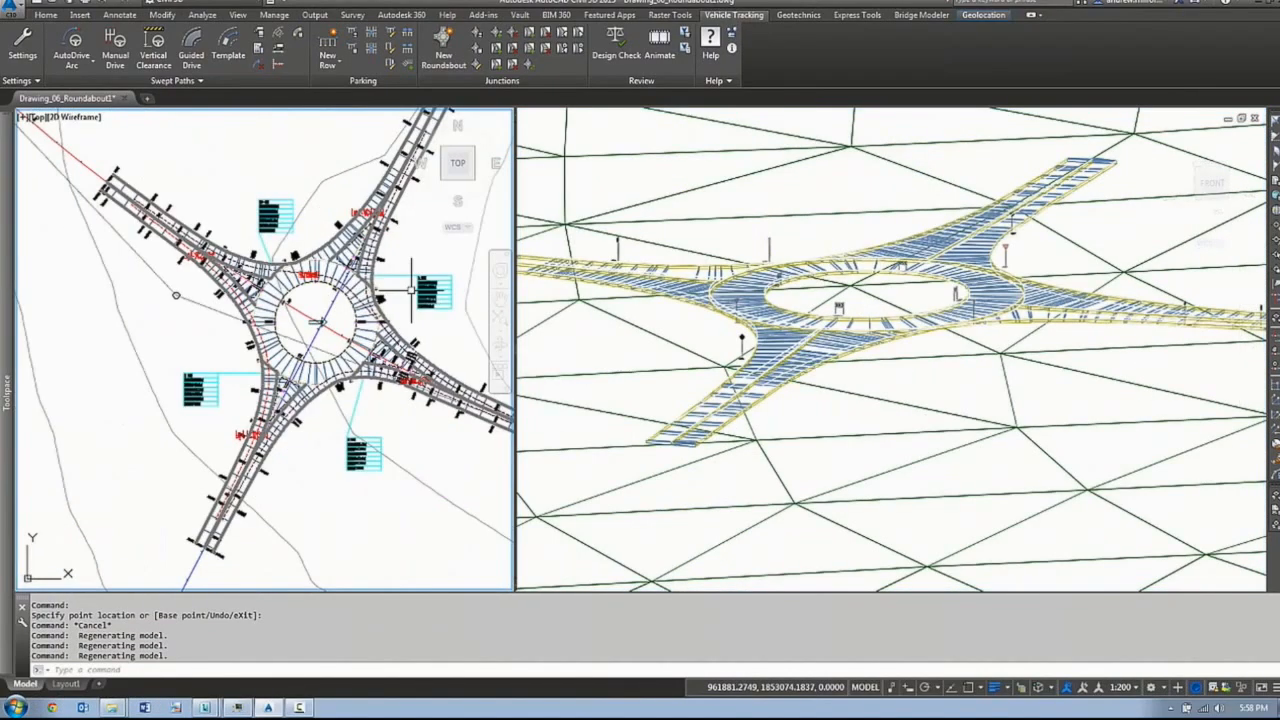
scroll(411, 290, down, 5)
middle_drag(411, 290, 100, 377)
scroll(100, 377, down, 3)
middle_drag(440, 210, 203, 377)
scroll(203, 377, up, 6)
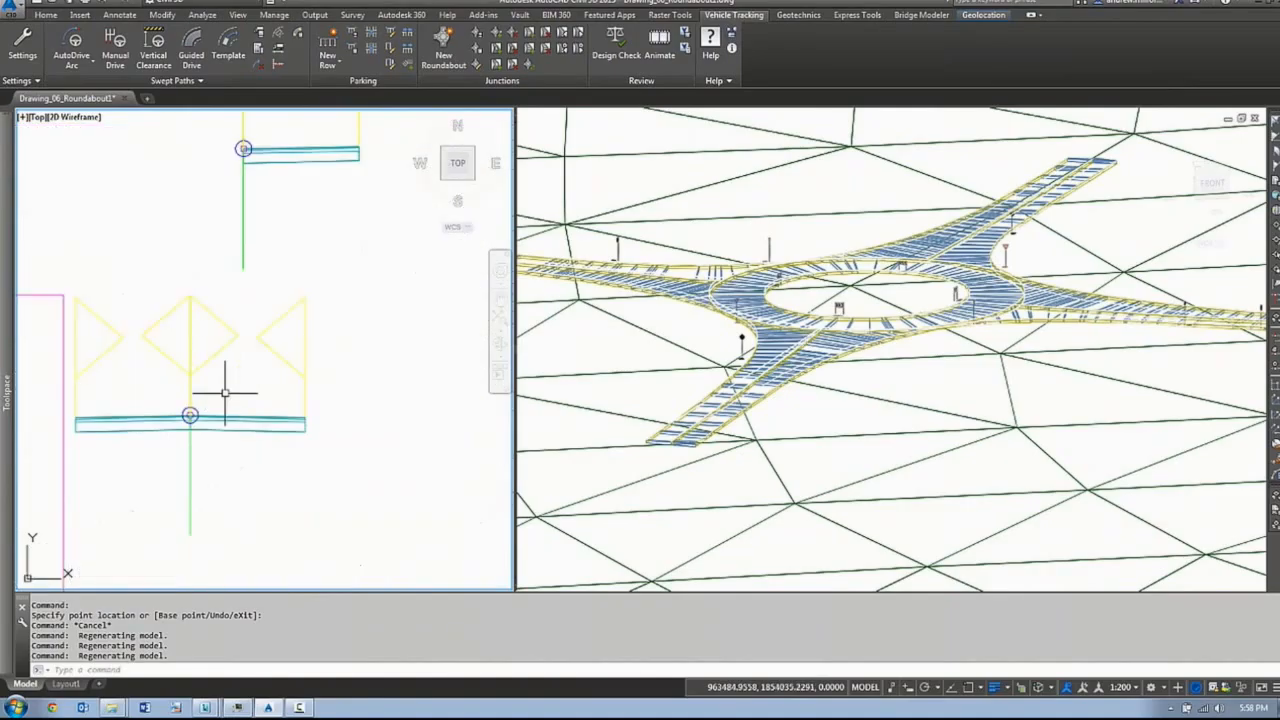
- Attach a left-side SA Kerb subassembly to the baseline of the Roundabout 1 Leg 4 - MC10 Nearside Curb assembly
scroll(286, 363, up, 4)
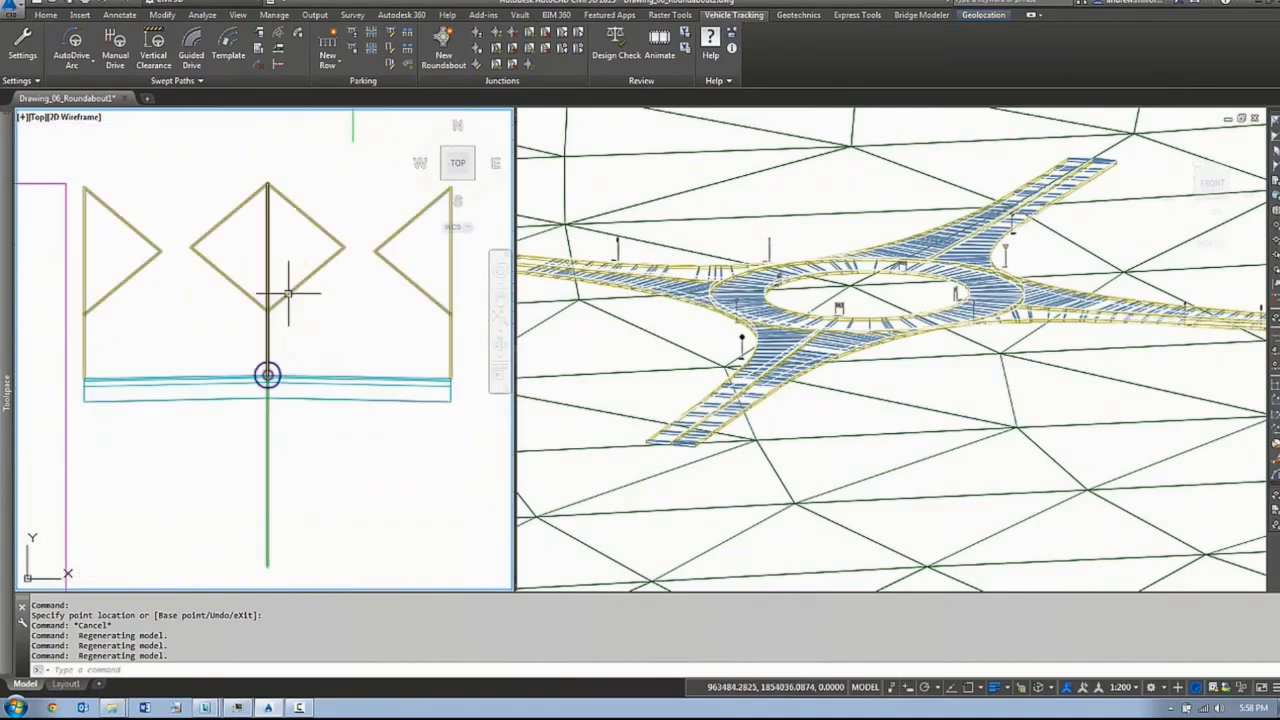
scroll(288, 293, down, 7)
middle_drag(288, 306, 270, 446)
scroll(320, 284, up, 6)
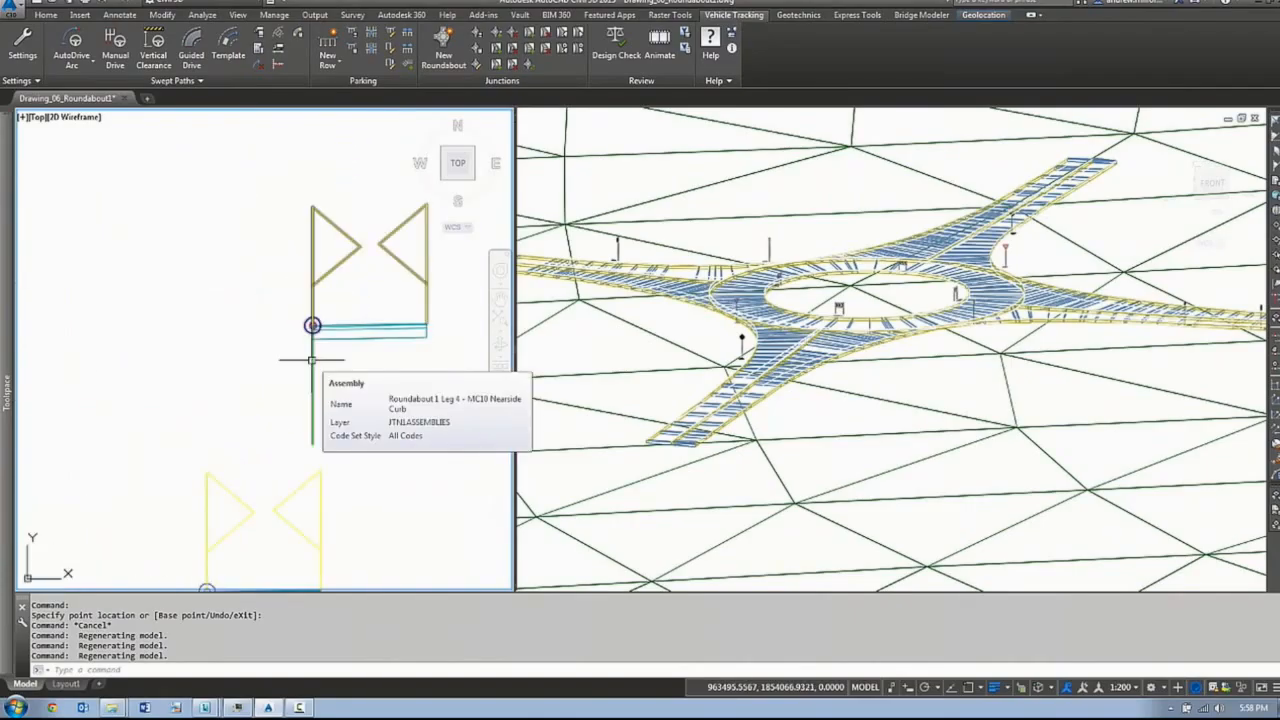
key(ctrl+3)
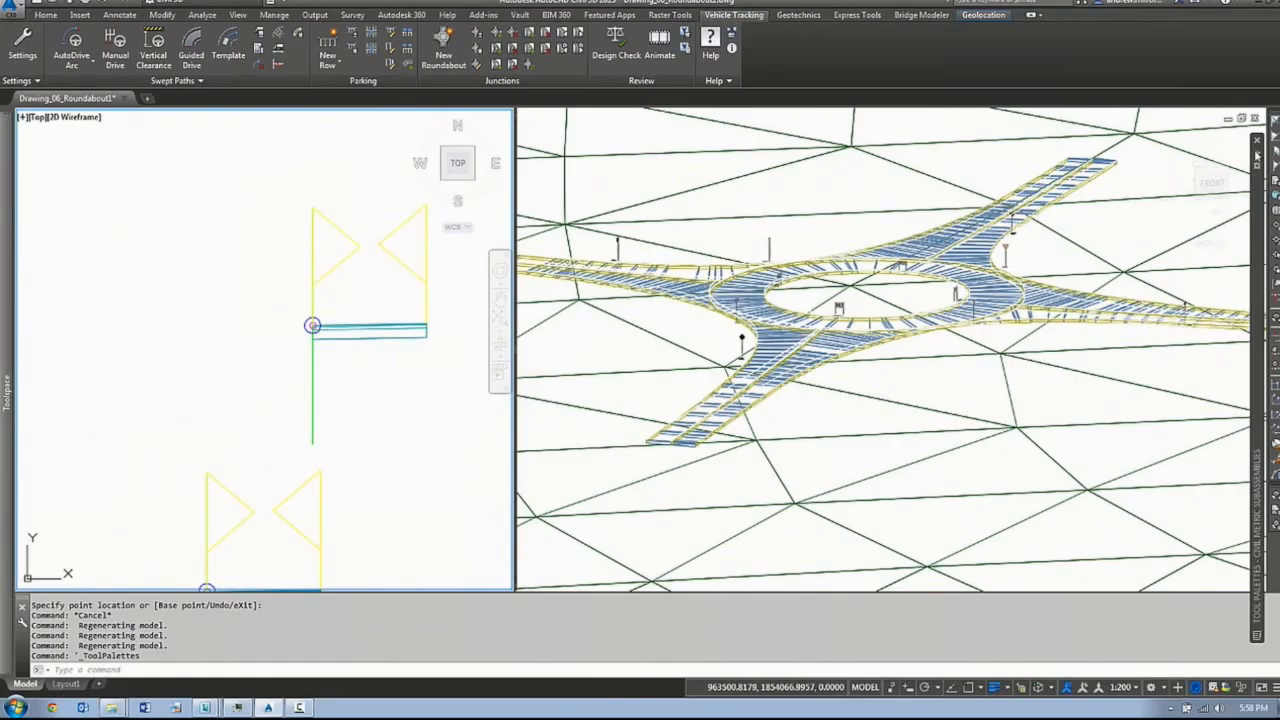
mouse_move(1257, 155)
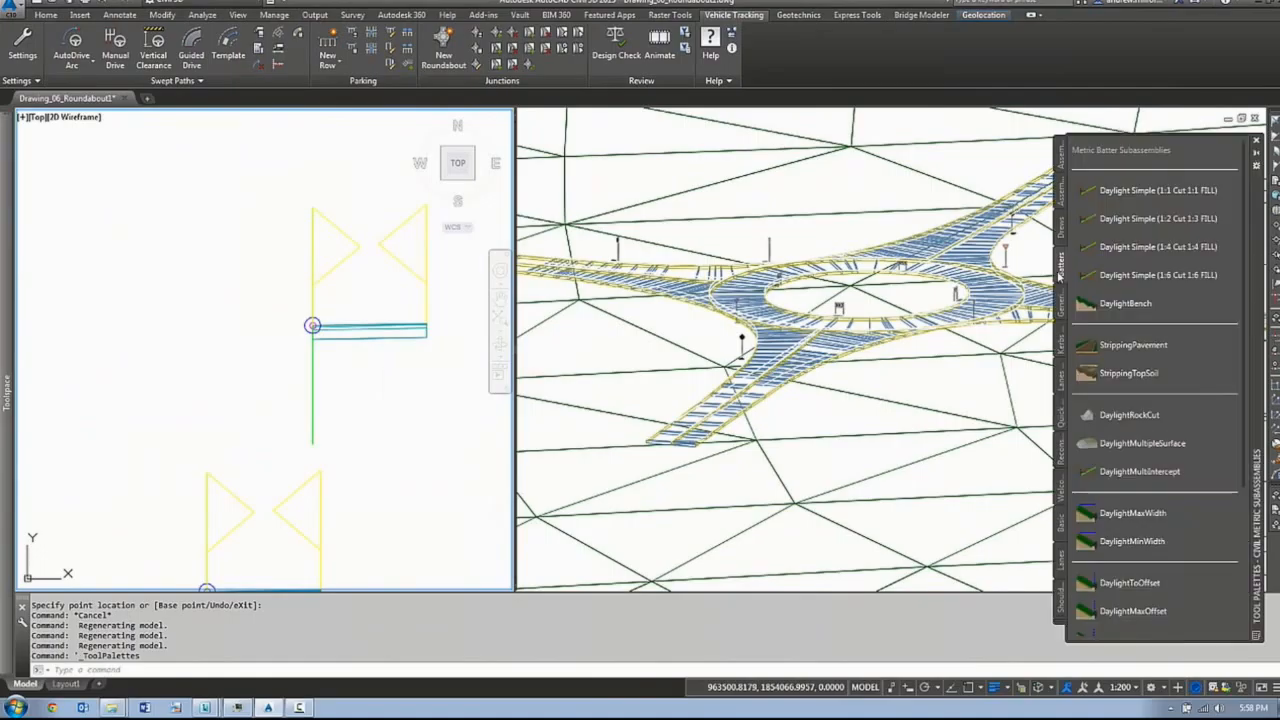
click(1062, 228)
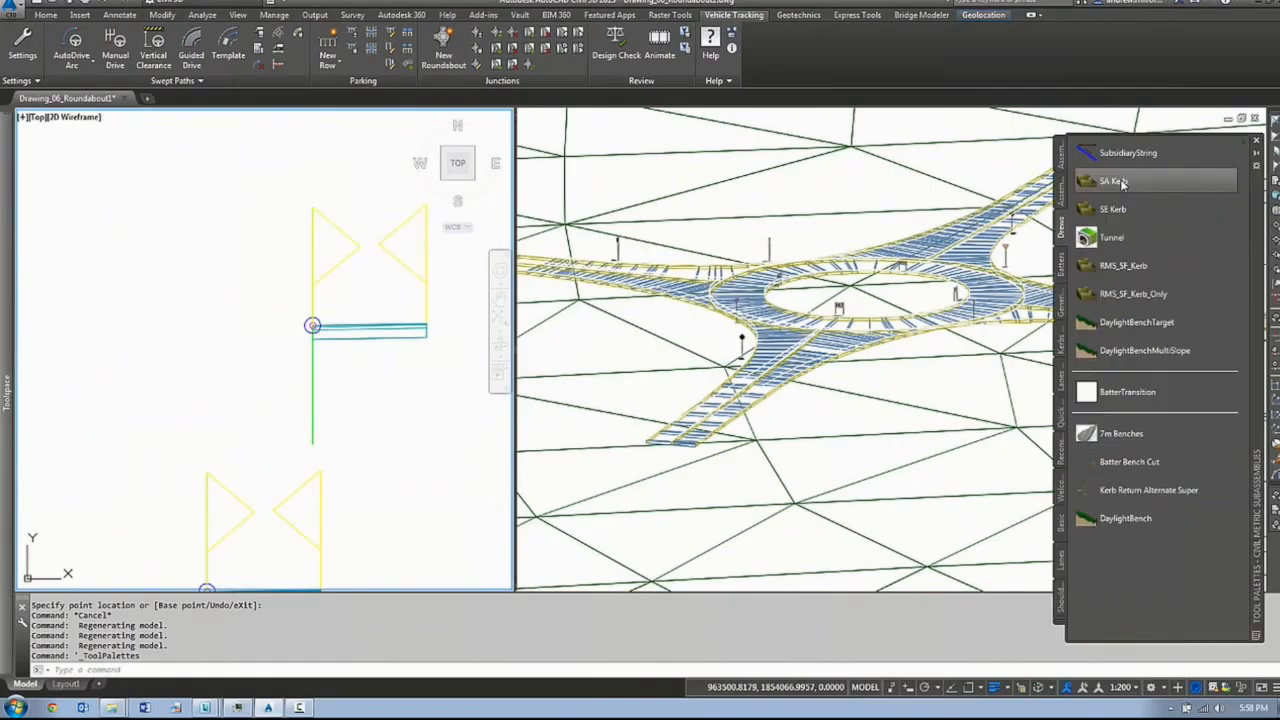
click(1118, 181)
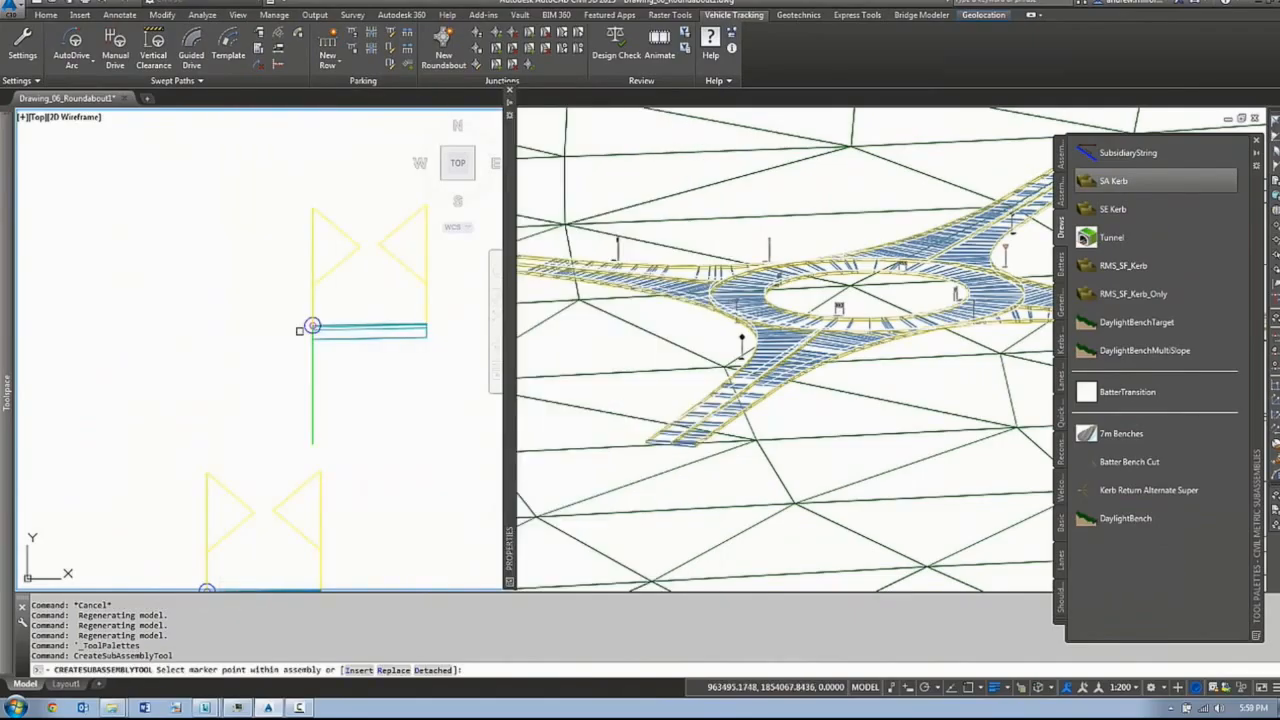
scroll(300, 330, up, 4)
mouse_move(511, 255)
click(632, 382)
click(633, 411)
click(333, 316)
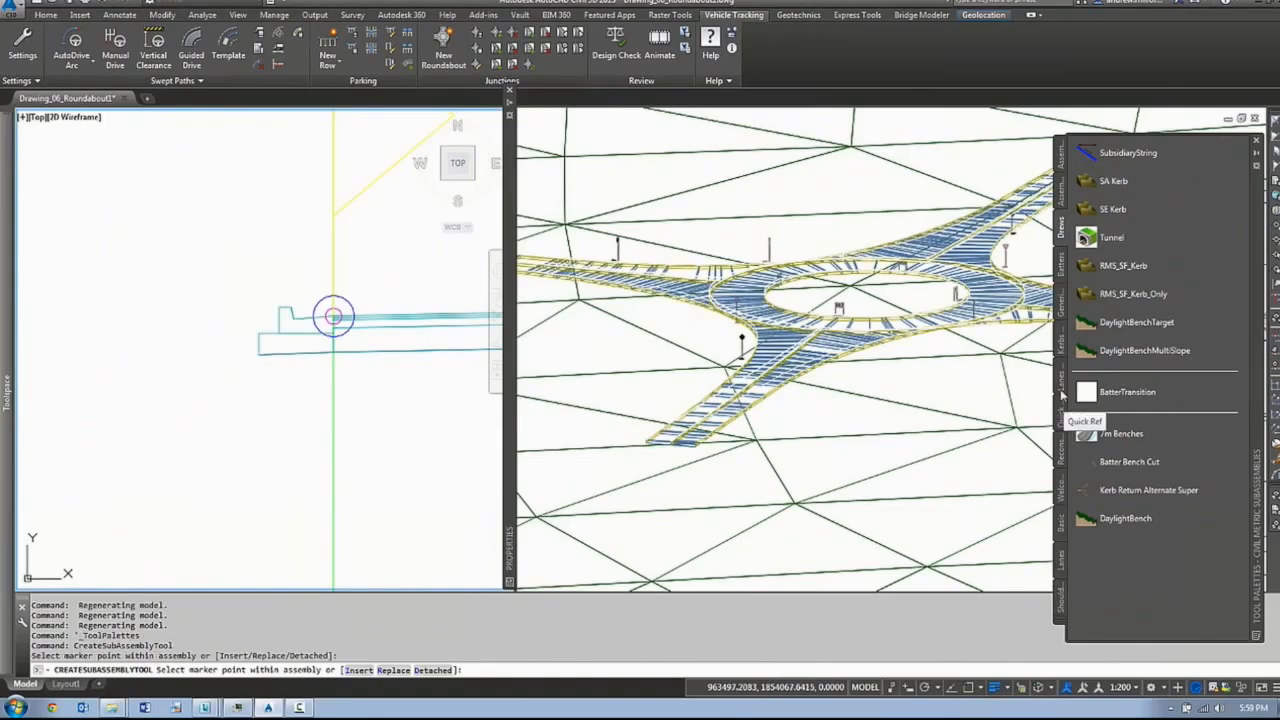
- Attach a left-side UrbanSidewalk subassembly to the back of the SA kerb on the Leg 4 nearside curb assembly
click(1063, 374)
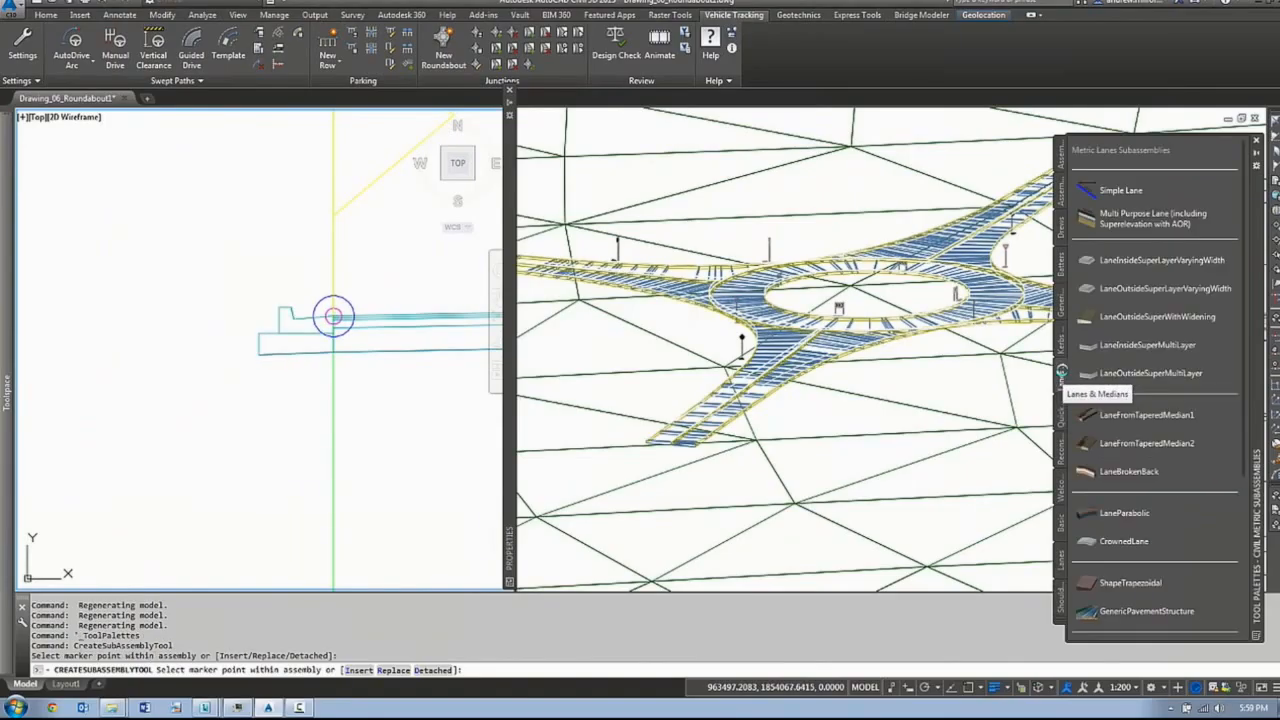
click(1062, 343)
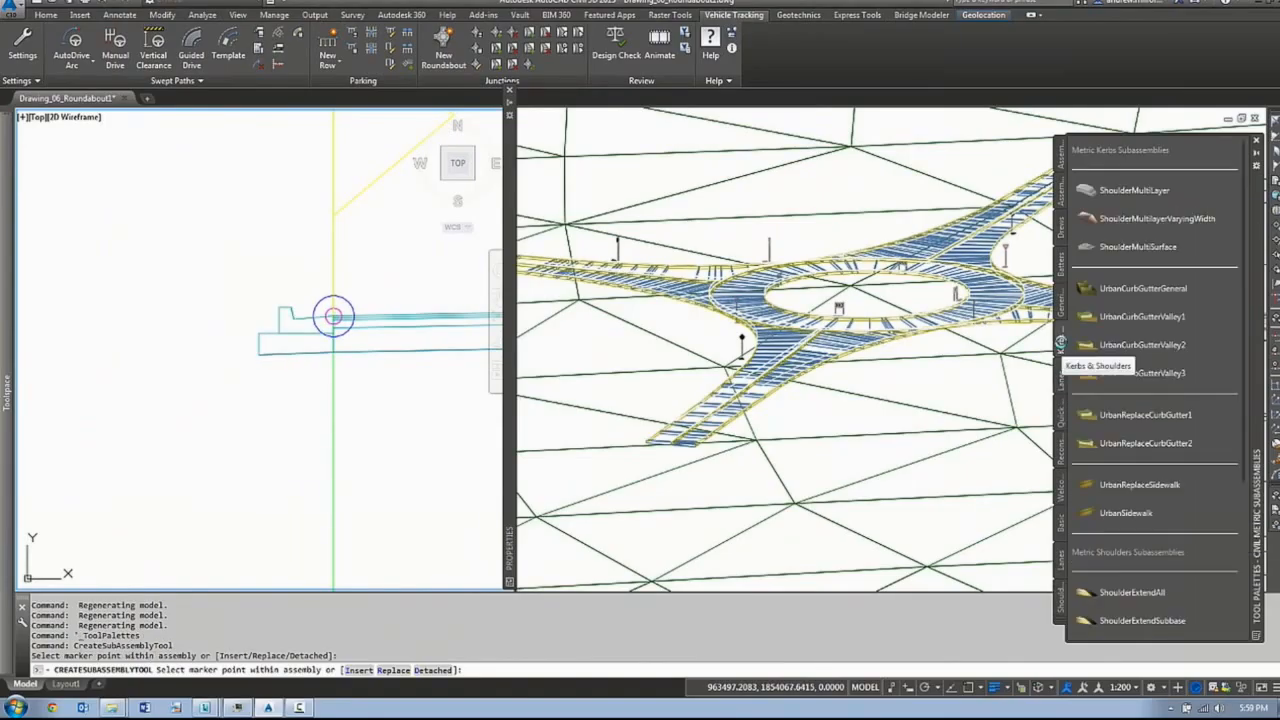
click(1128, 513)
click(288, 320)
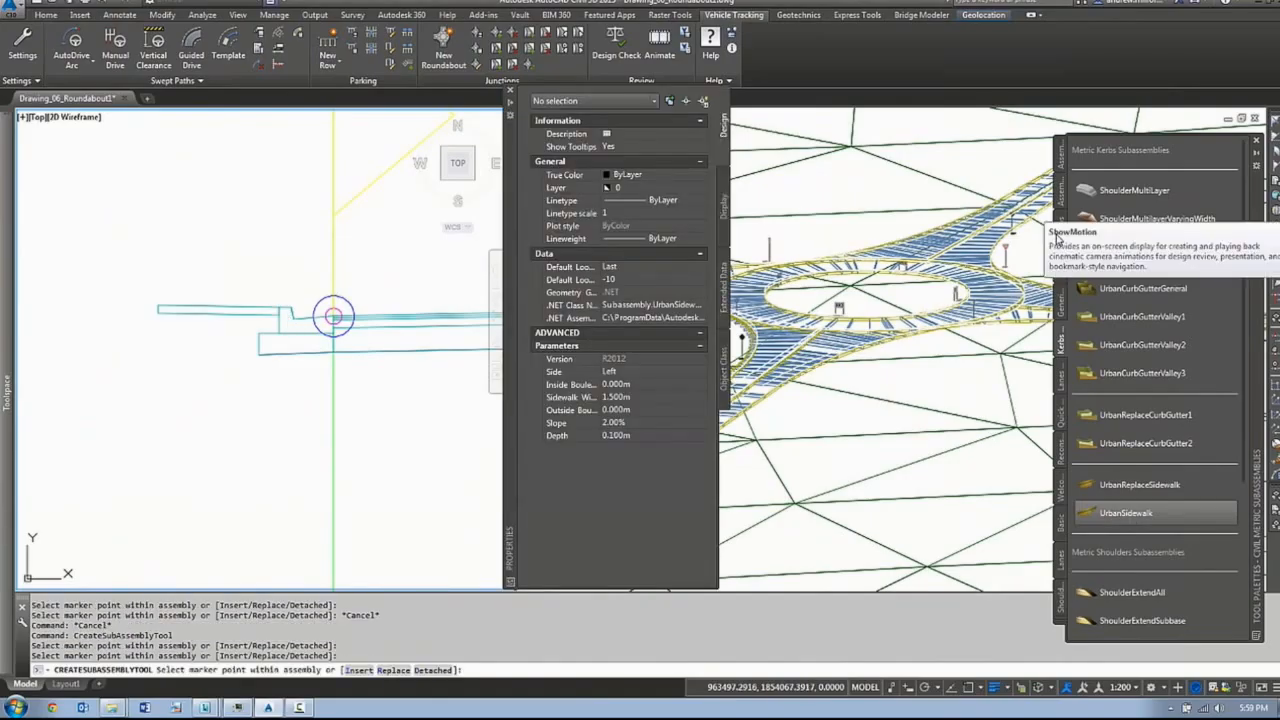
- Attach a Daylight Simple (1:4 Cut 1:4 Fill) batter to the outer edge of the sidewalk
click(1062, 232)
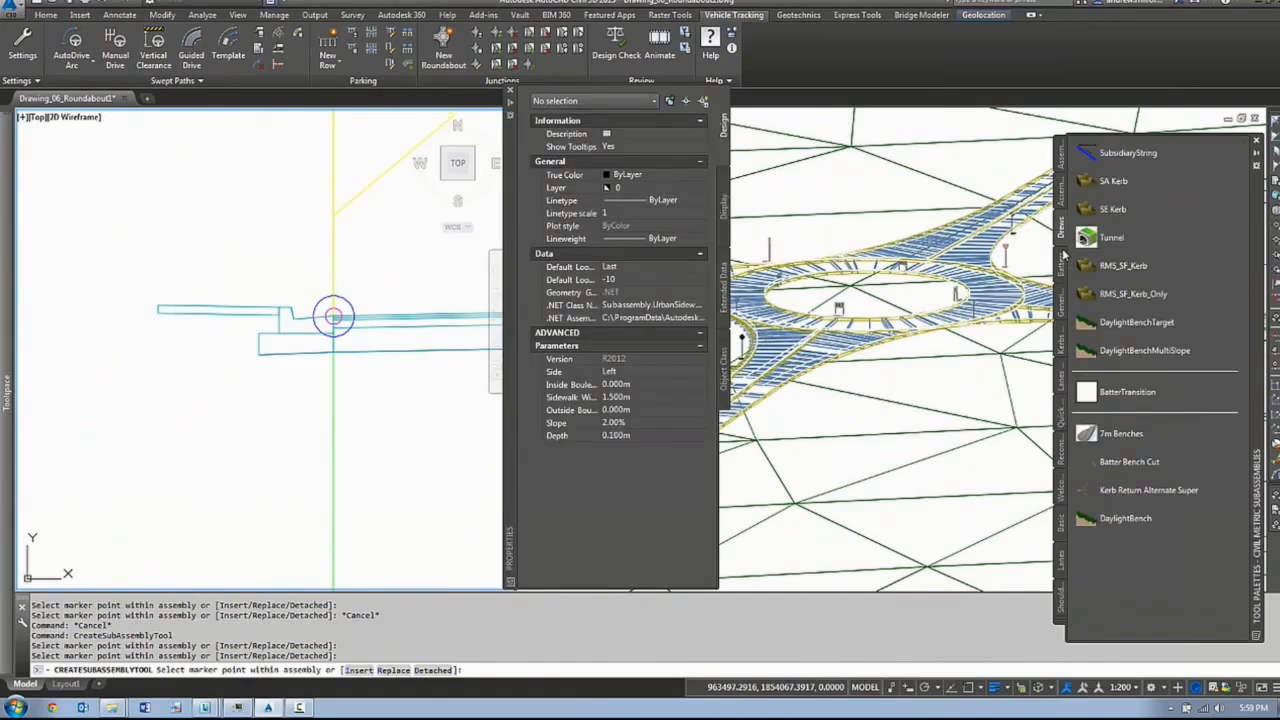
click(1062, 262)
click(1158, 247)
click(157, 306)
scroll(198, 310, down, 4)
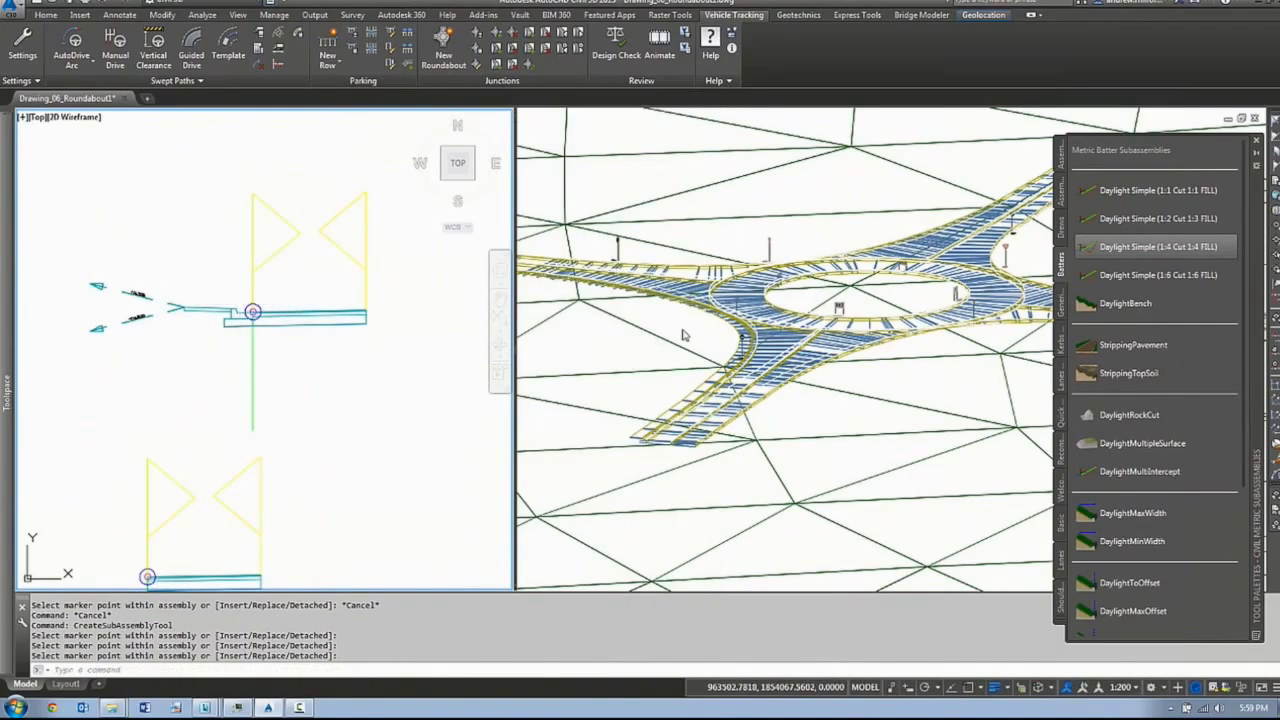
scroll(683, 335, up, 6)
scroll(760, 400, down, 6)
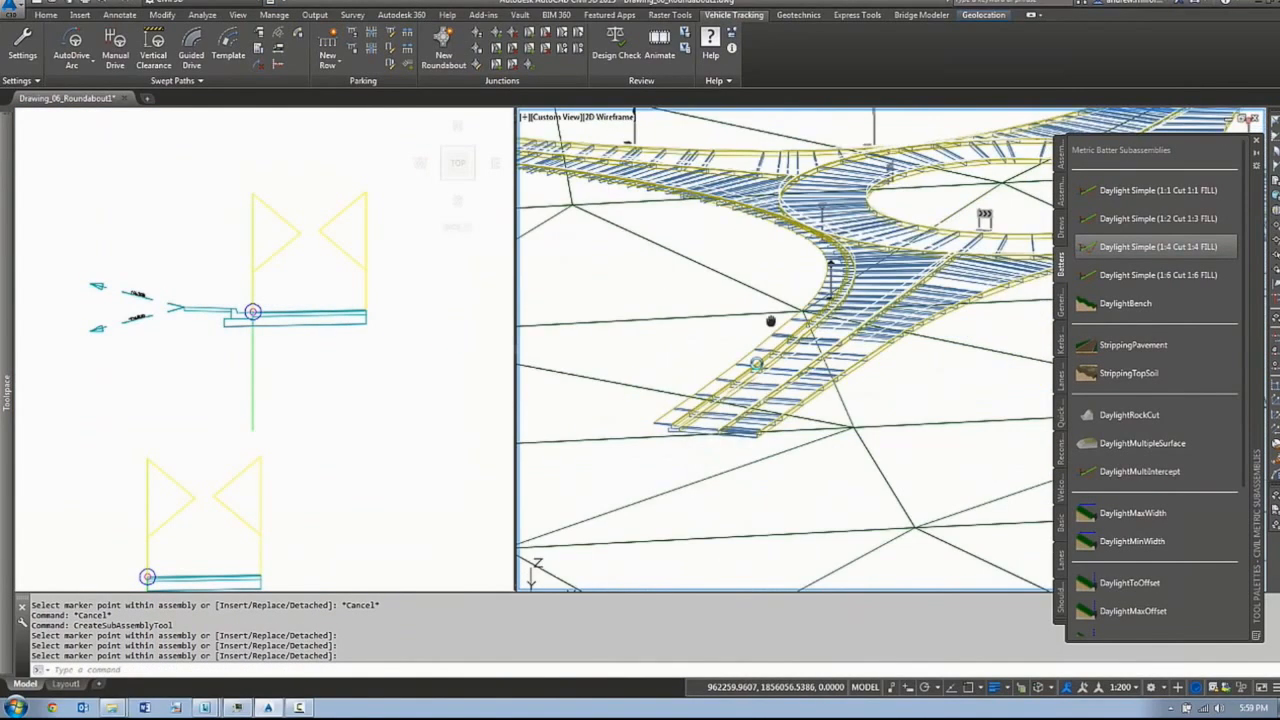
- Copy the kerb, sidewalk and daylight subassemblies to the baseline of the second nearside curb assembly below
click(155, 330)
click(172, 308)
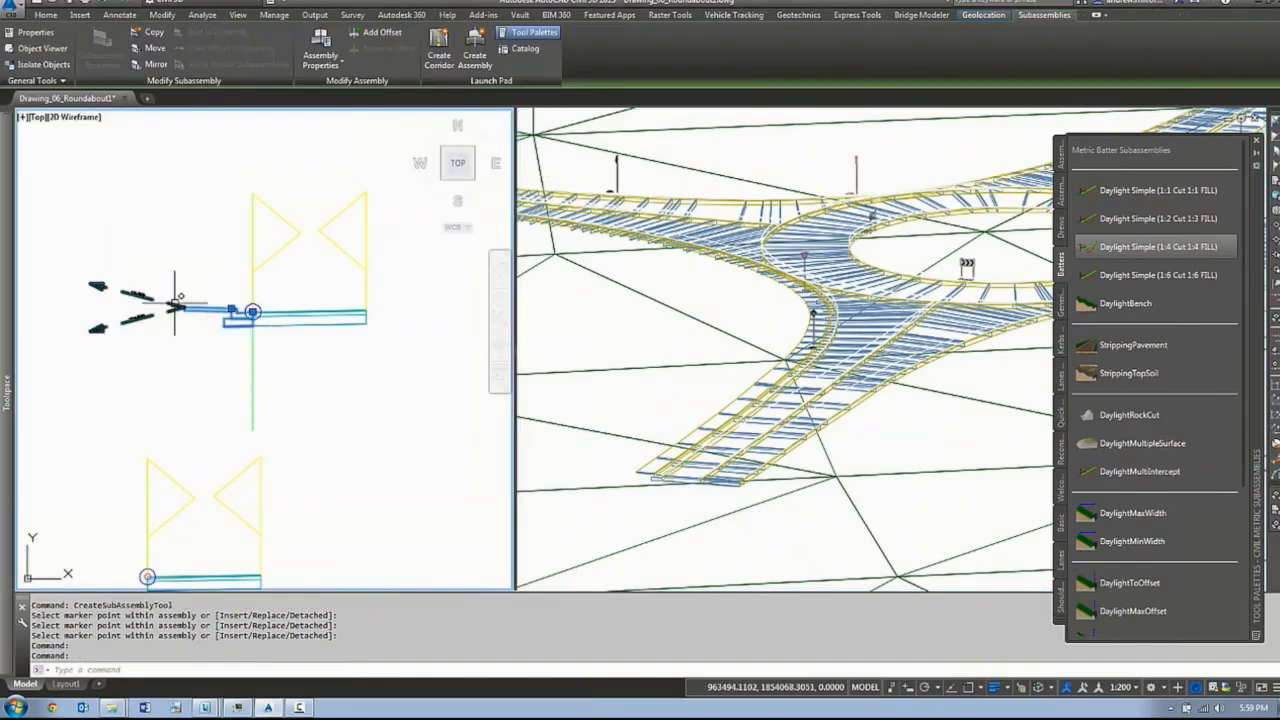
click(148, 34)
scroll(226, 380, up, 5)
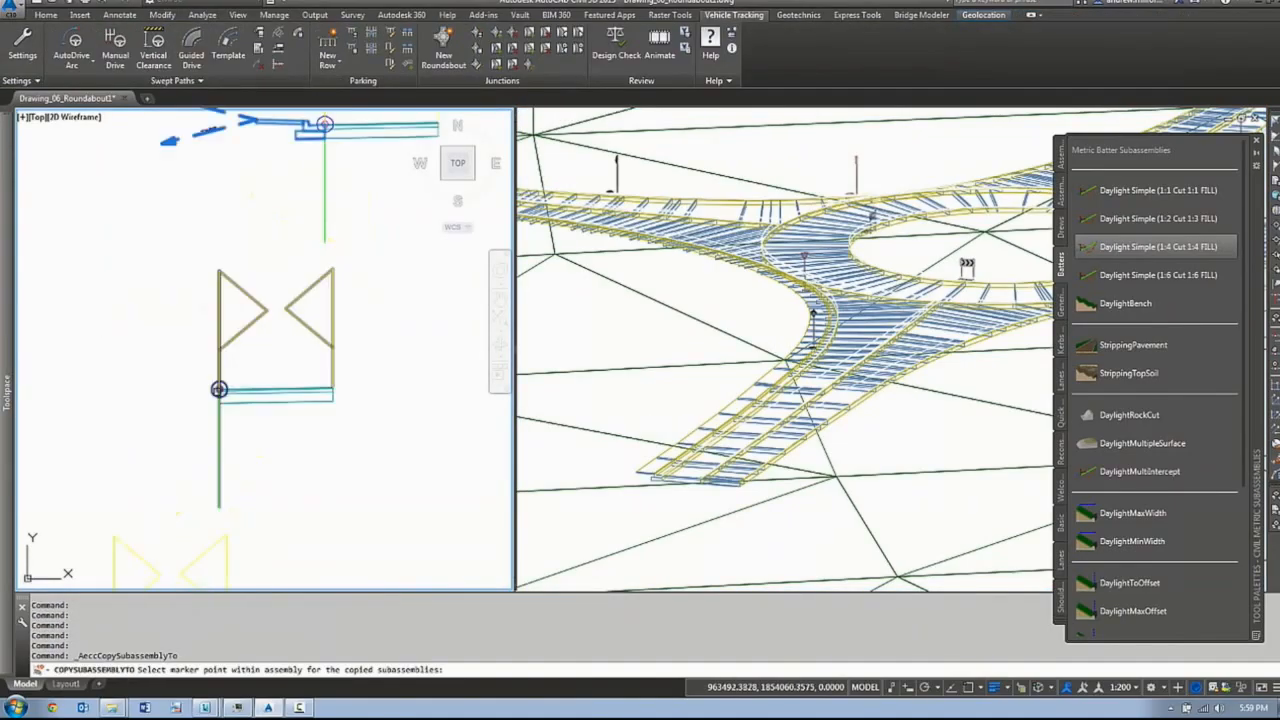
click(932, 347)
click(315, 308)
- Copy the second assembly's kerb, sidewalk and daylight subassemblies to the baseline of the third nearside curb assembly
scroll(312, 297, down, 2)
click(172, 336)
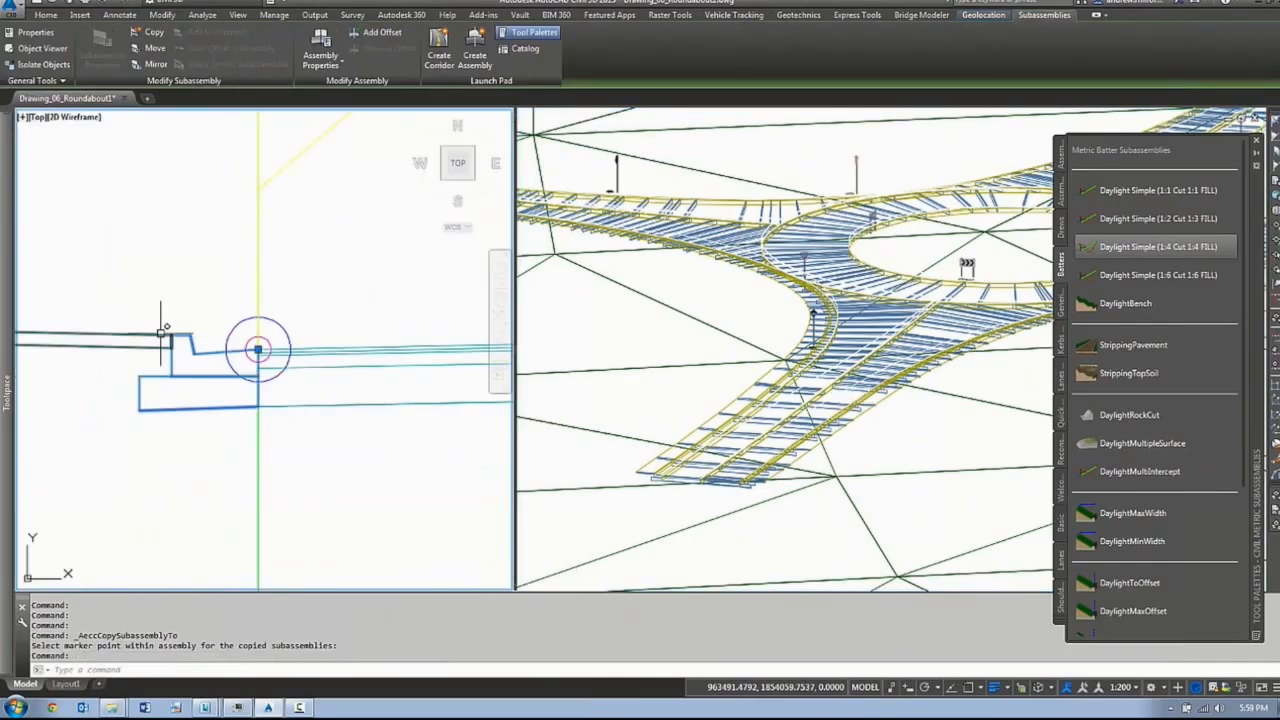
scroll(160, 333, down, 4)
middle_drag(160, 333, 383, 294)
click(238, 271)
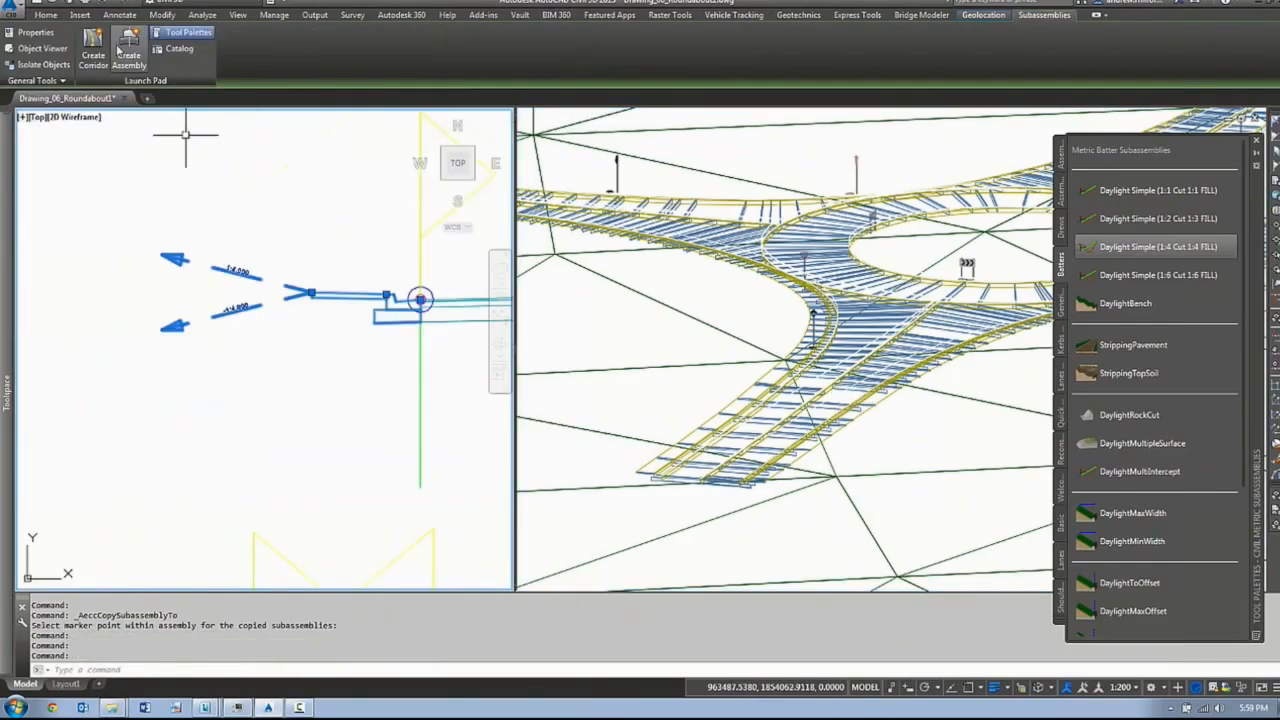
key(Escape)
key(Escape)
click(373, 294)
click(277, 291)
click(152, 47)
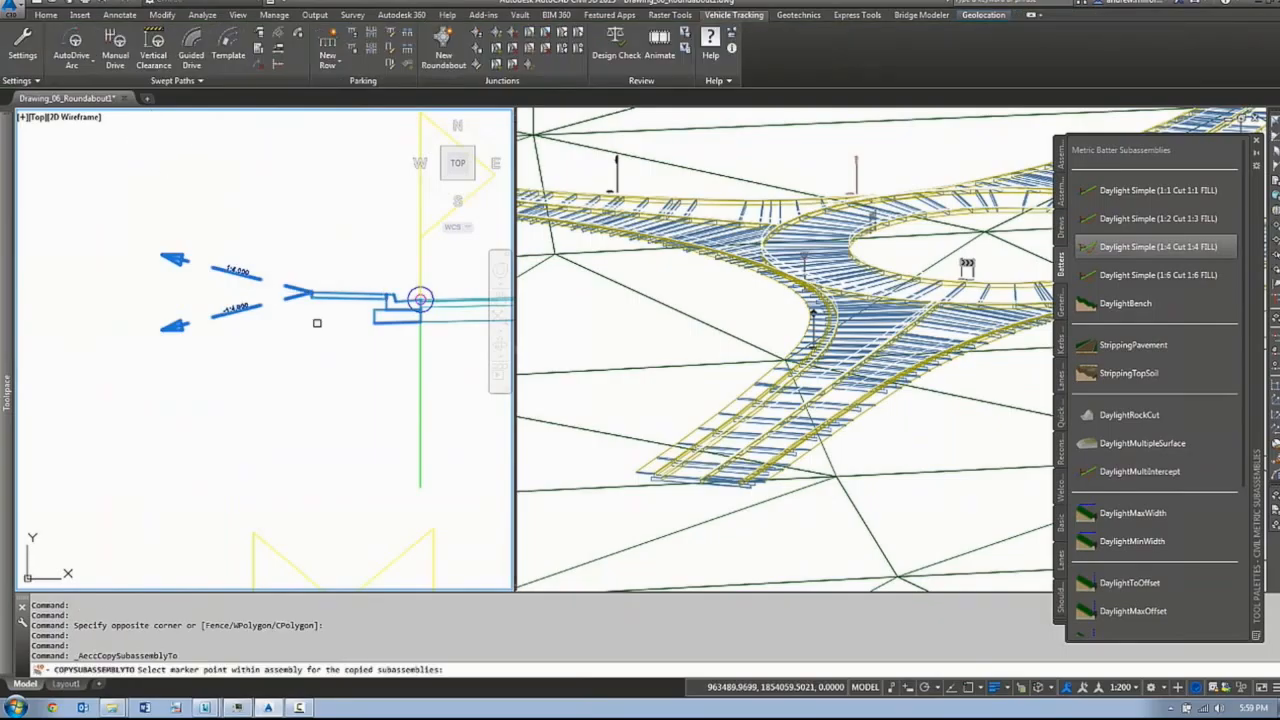
scroll(317, 323, down, 2)
middle_drag(317, 323, 344, 110)
click(303, 357)
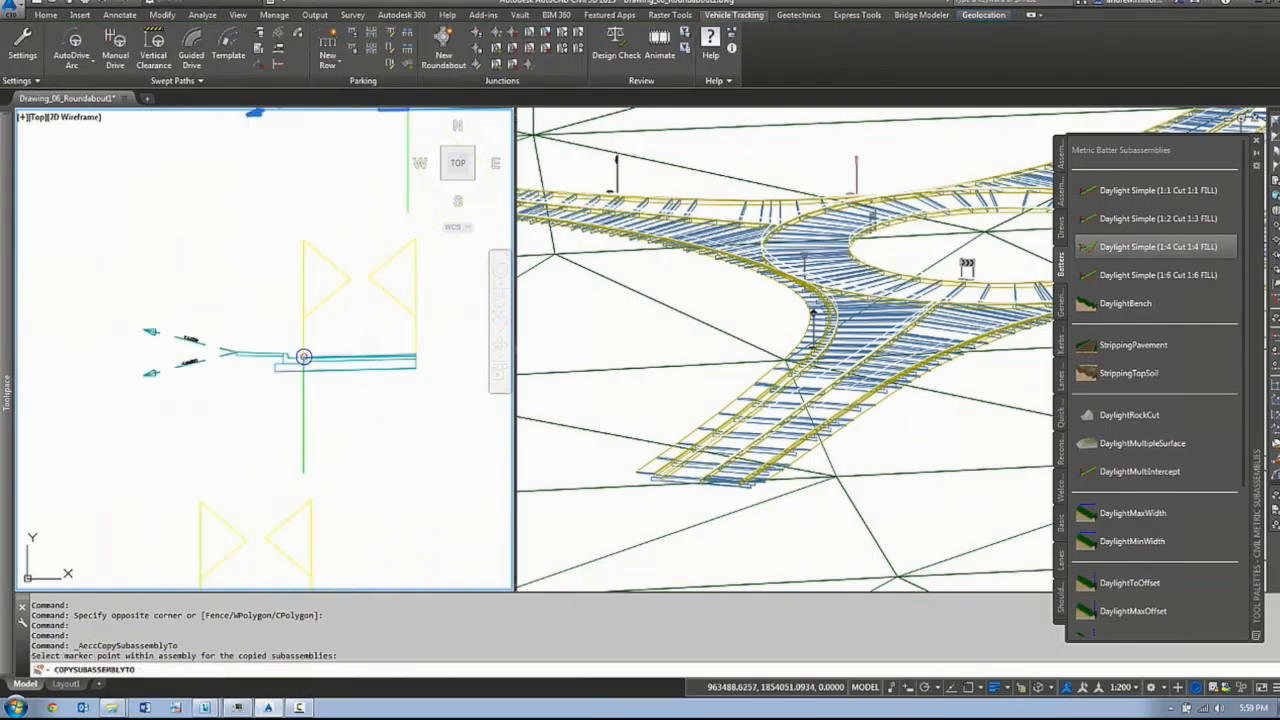
- Copy the third assembly's kerb, sidewalk and daylight subassemblies to the baseline of the fourth nearside curb assembly
click(918, 230)
shift+middle_drag(918, 230, 700, 330)
scroll(604, 317, up, 5)
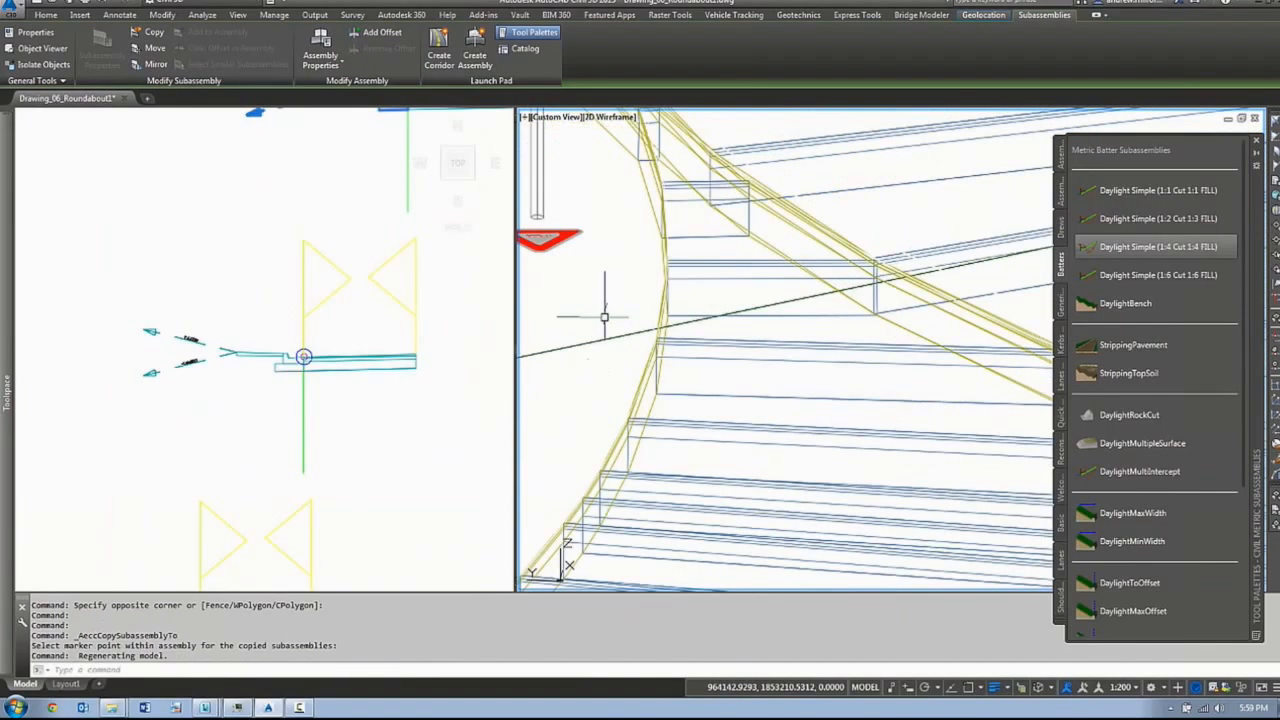
key(Escape)
click(279, 361)
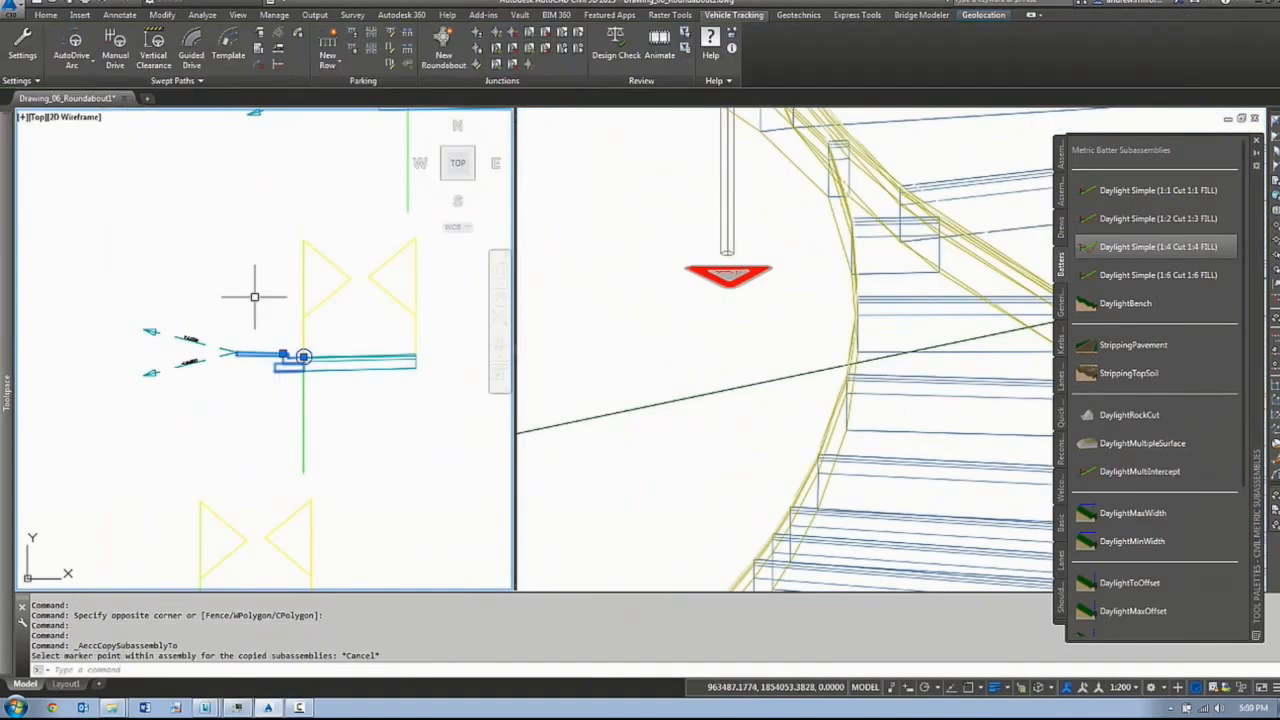
key(Escape)
click(264, 352)
key(Return)
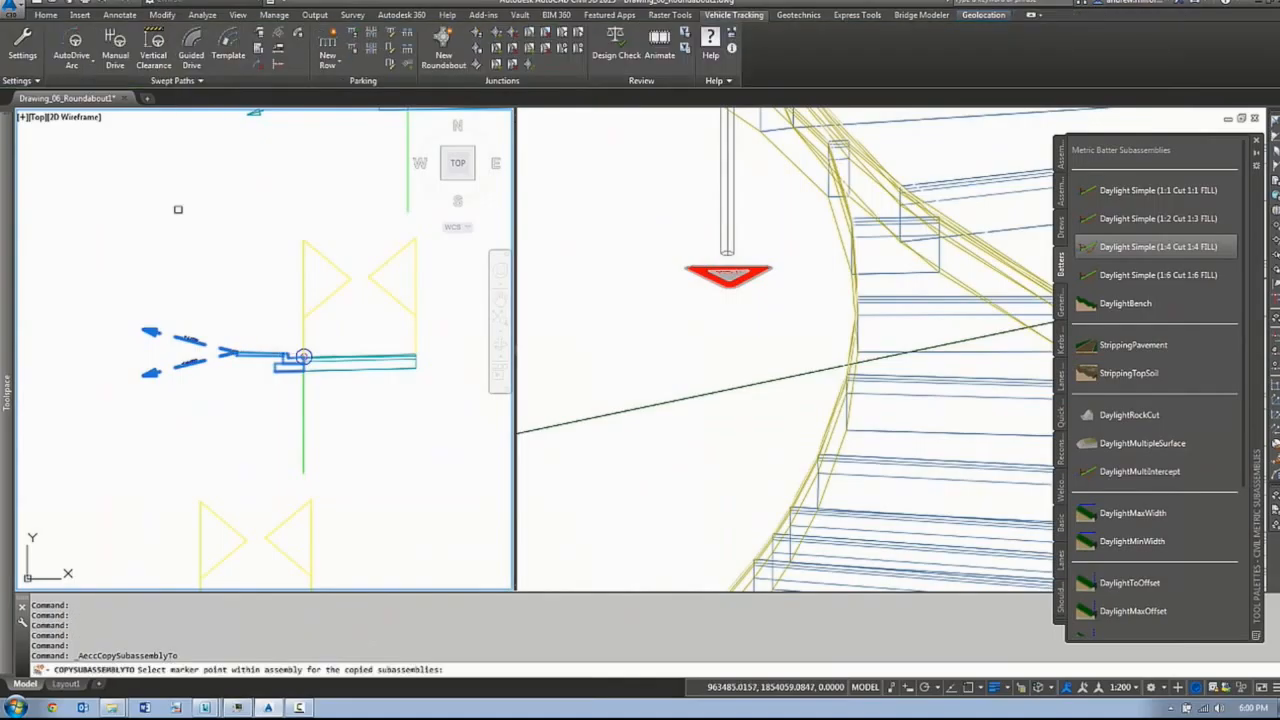
scroll(178, 209, down, 3)
scroll(259, 413, up, 5)
click(259, 413)
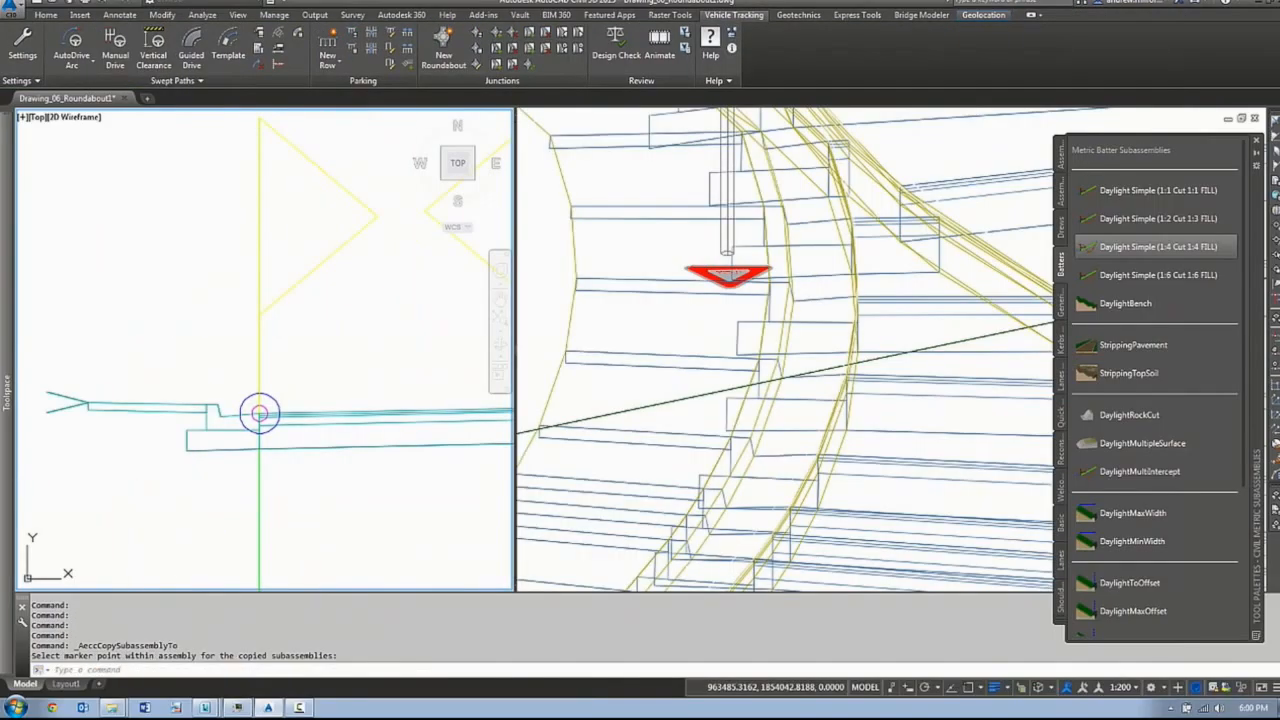
key(Escape)
- Set the surface target for the daylight batters in the roundabout corridor's properties and rebuild the corridor
click(735, 305)
scroll(706, 323, down, 4)
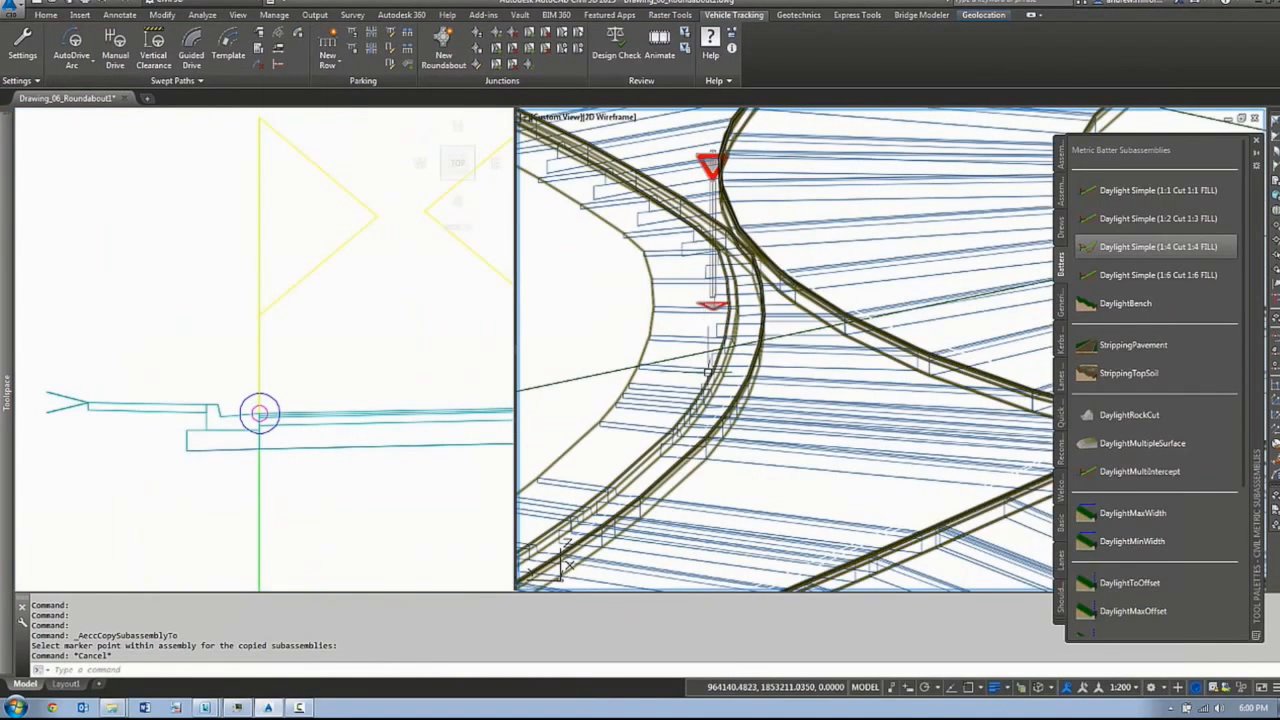
shift+middle_drag(706, 372, 773, 336)
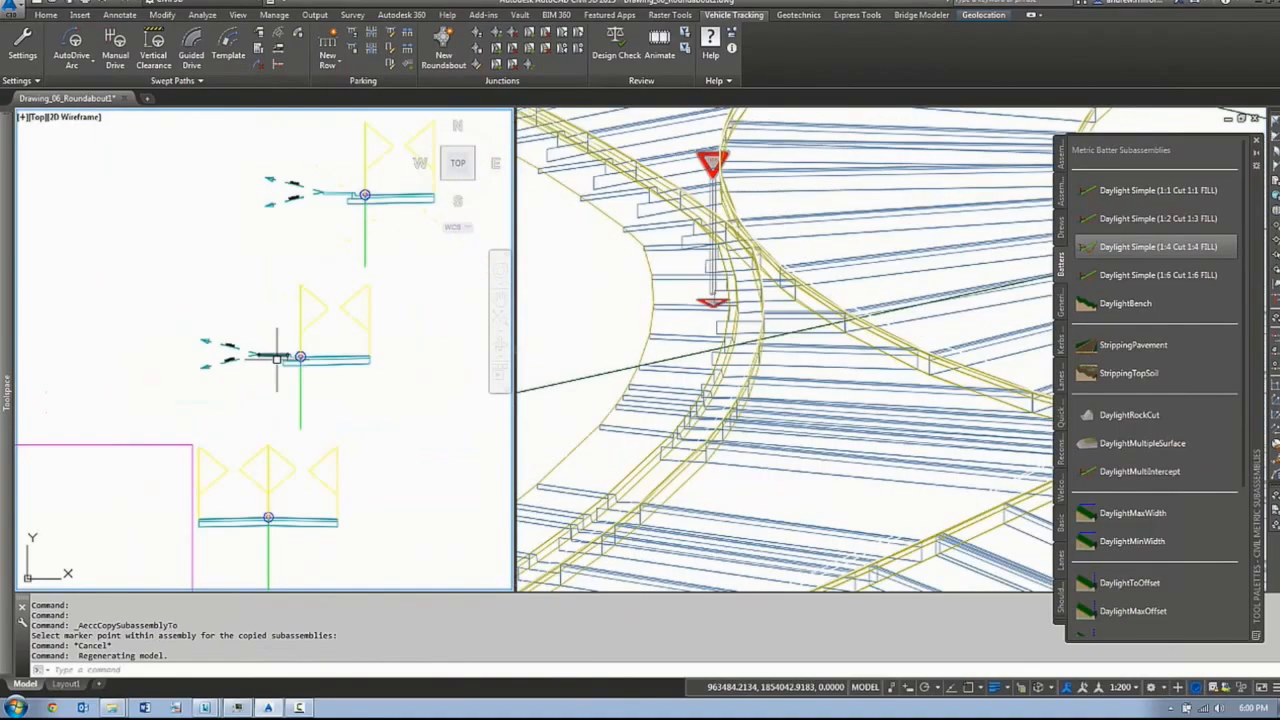
middle_drag(342, 451, 237, 406)
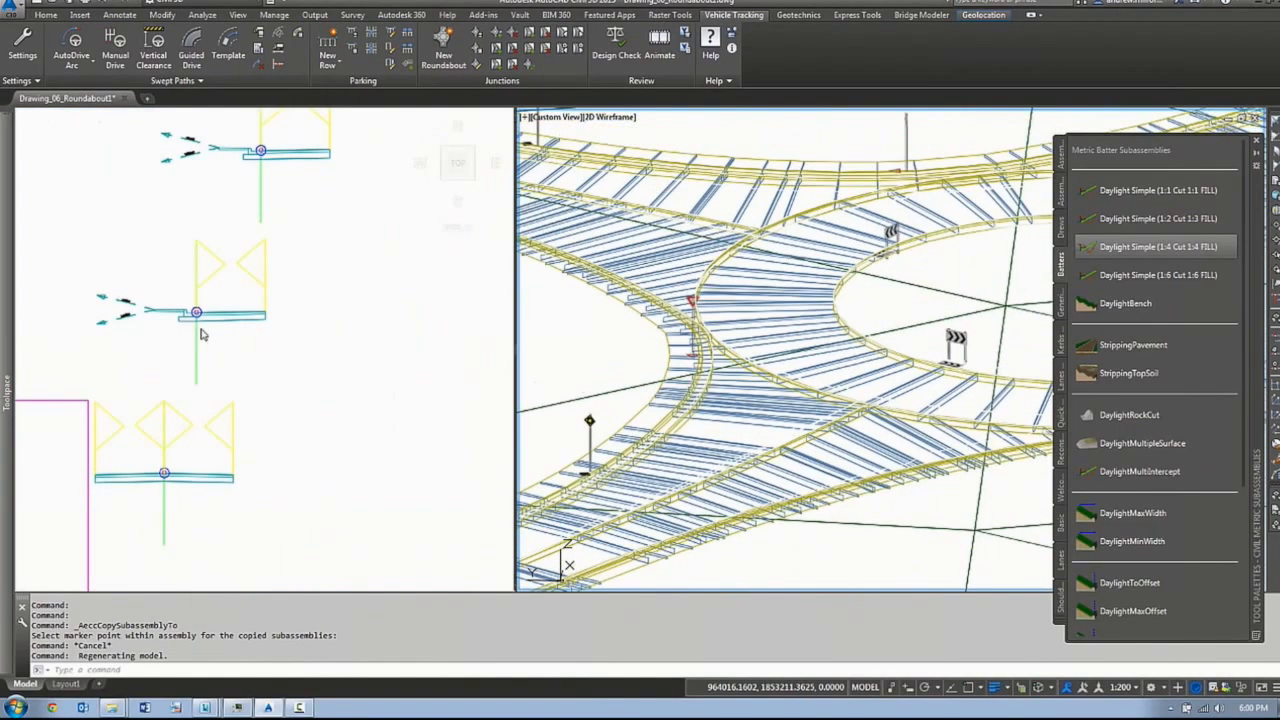
click(201, 334)
click(794, 349)
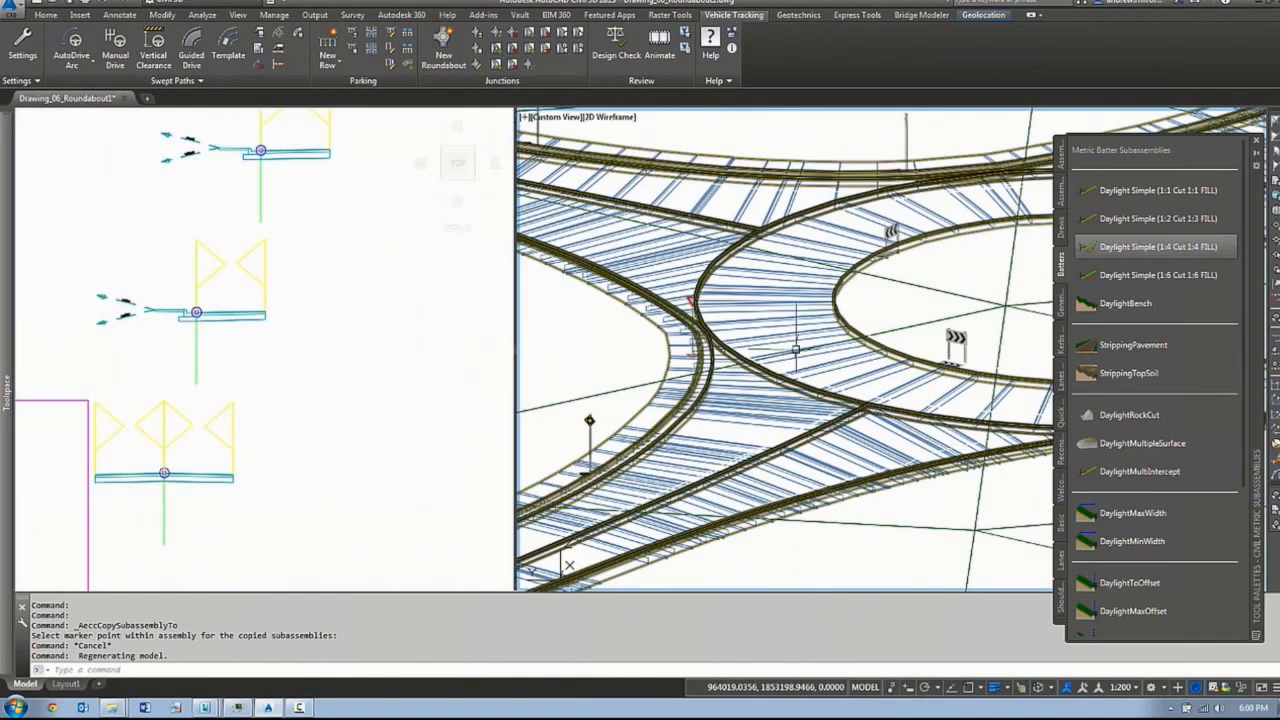
click(794, 349)
click(1257, 153)
click(101, 45)
click(921, 71)
click(652, 153)
click(328, 261)
click(426, 474)
scroll(760, 350, down, 10)
click(980, 472)
click(806, 392)
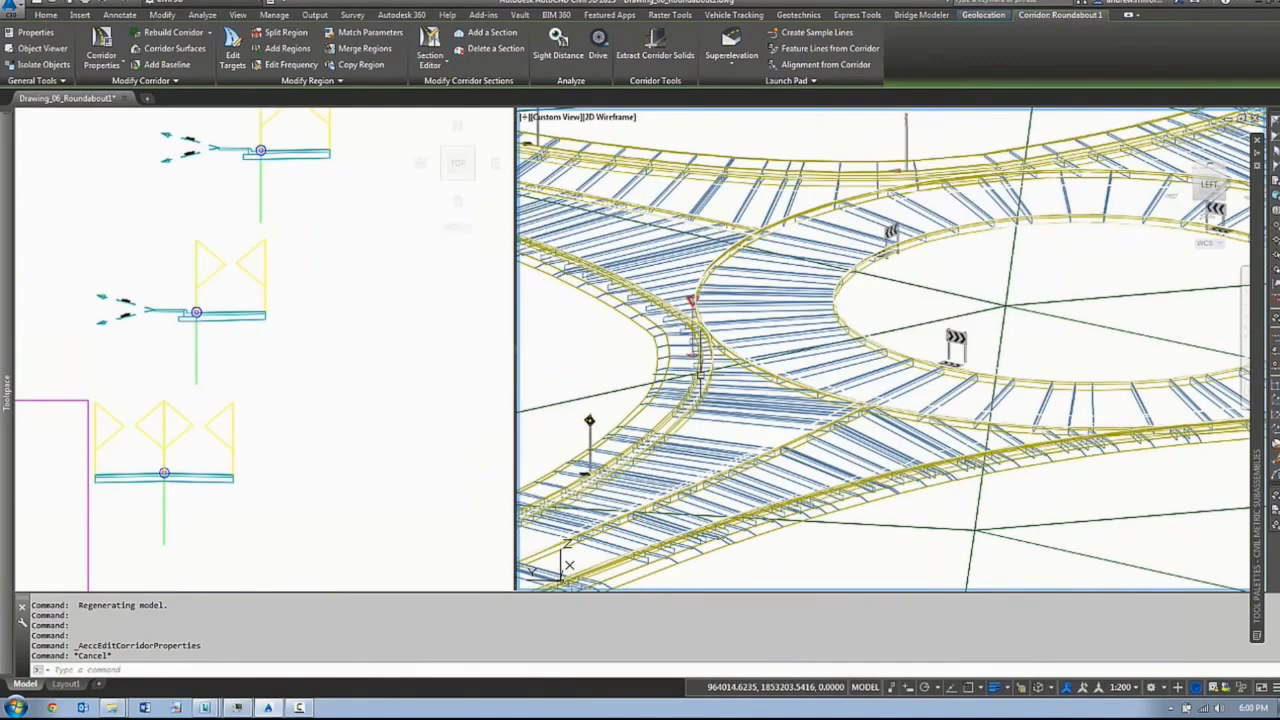
- Try the Conceptual visual style in the 3D view with the Existing Ground surface layer frozen
scroll(637, 143, up, 5)
click(603, 117)
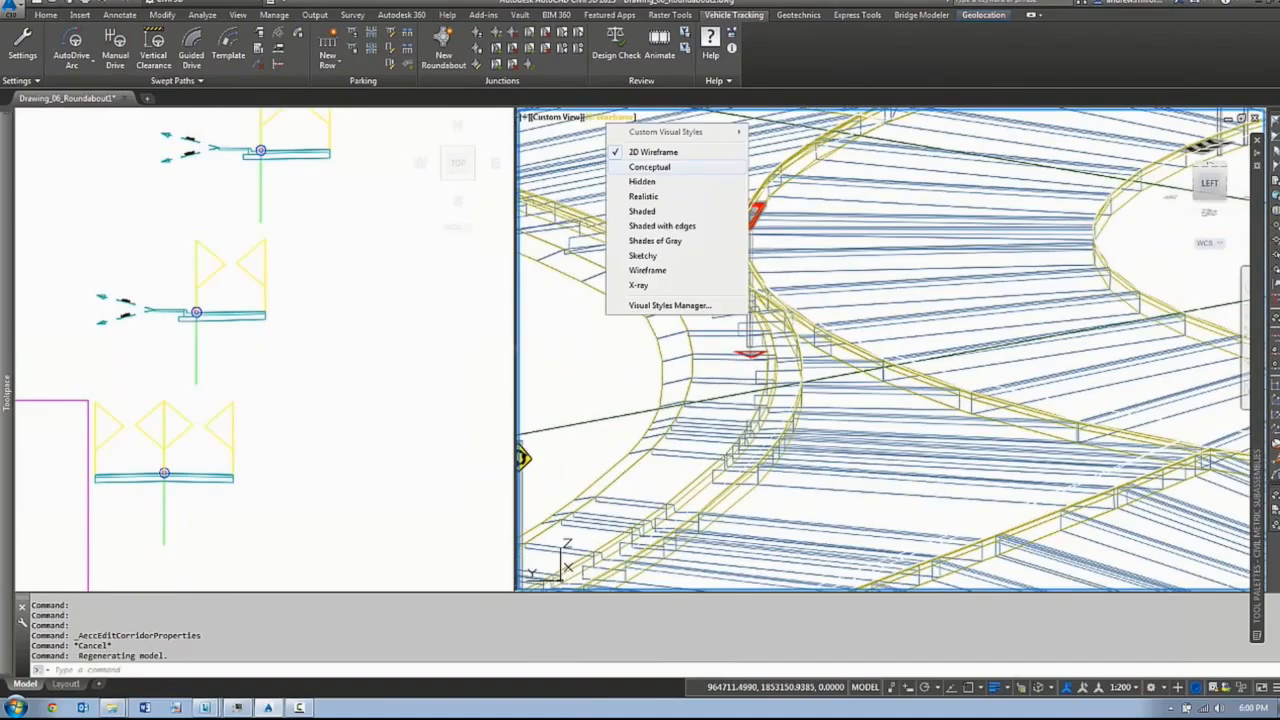
click(575, 168)
scroll(796, 367, down, 4)
shift+middle_drag(796, 367, 853, 425)
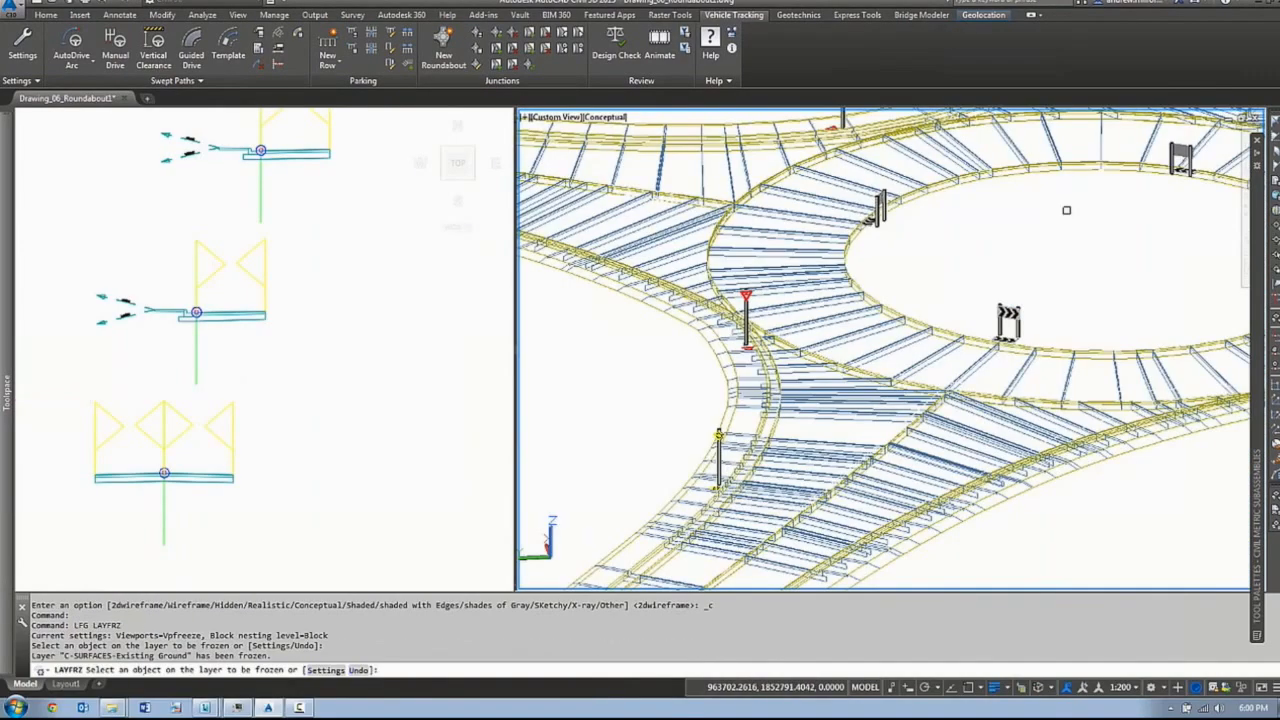
- Undo the layer freeze and return the 3D view to the 2D Wireframe visual style
click(605, 117)
key(Escape)
text(u)
key(Return)
text(u)
key(Return)
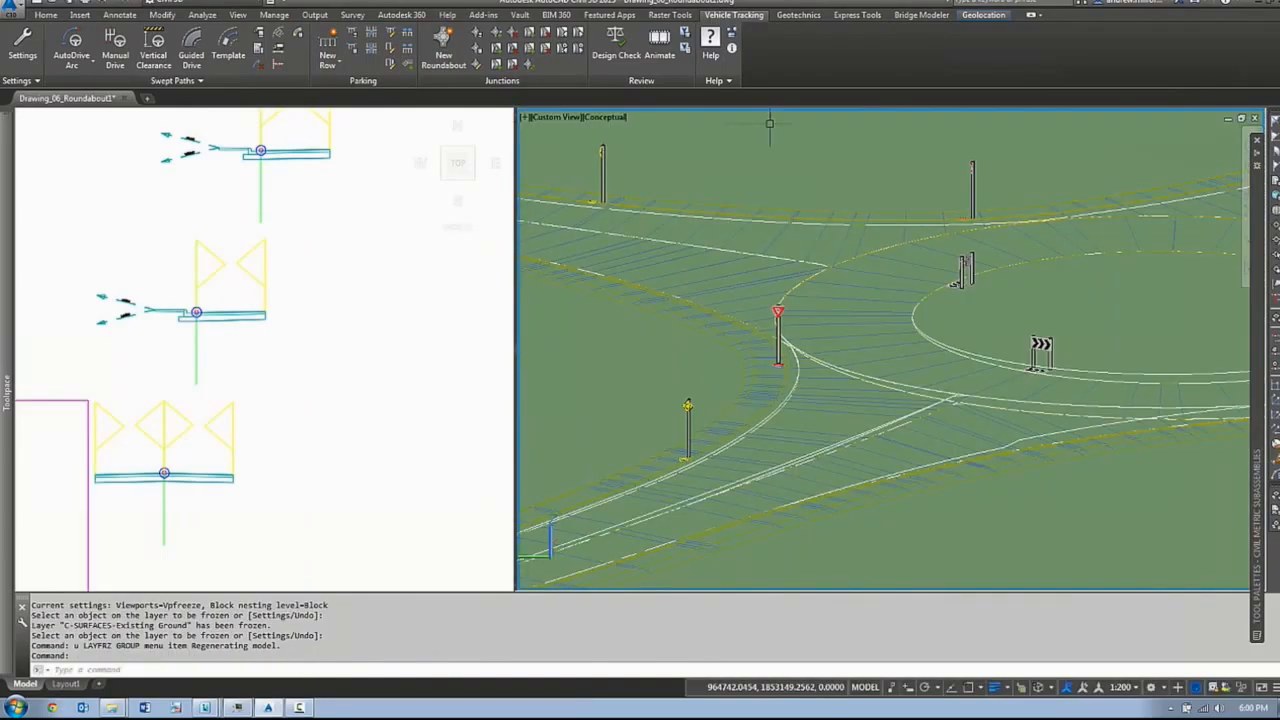
text(u)
key(Return)
click(608, 118)
click(660, 149)
- Attach an RMS_SF_Kerb subassembly to the right outer pavement edge of the lowest assembly
shift+middle_drag(886, 320, 925, 415)
scroll(1052, 255, up, 8)
scroll(1094, 266, down, 2)
middle_drag(1116, 398, 1079, 515)
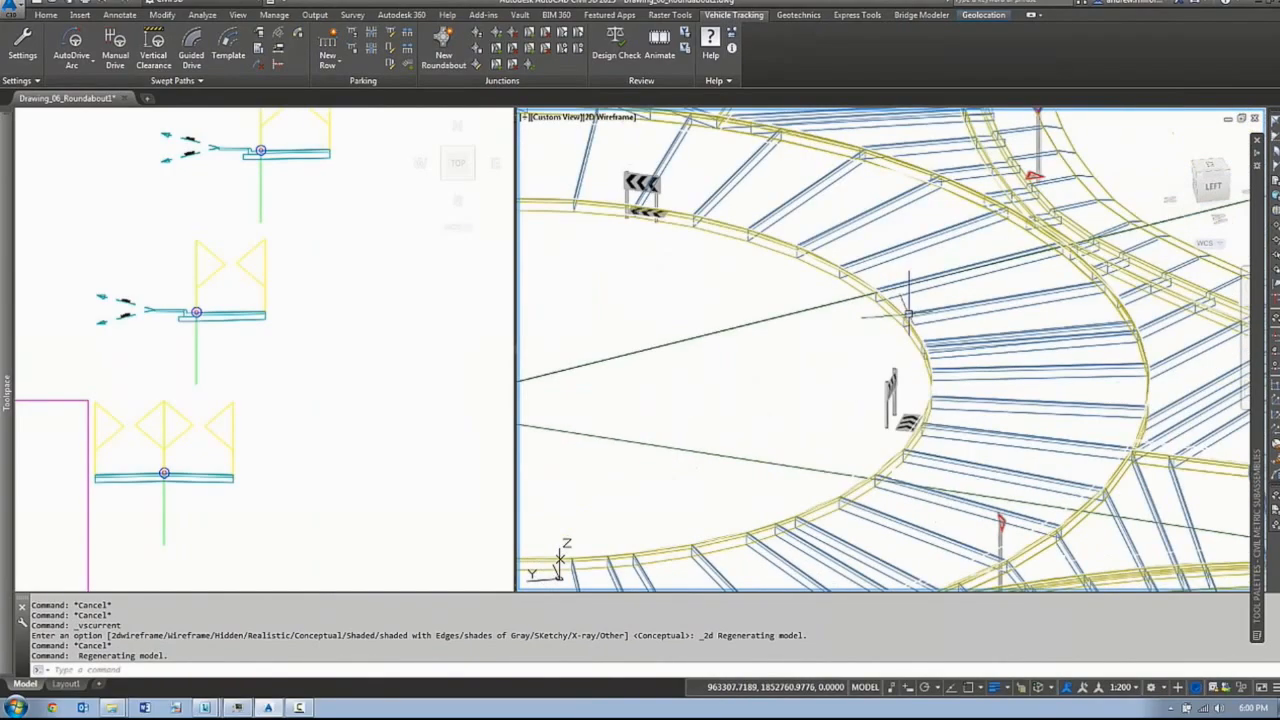
click(294, 391)
scroll(186, 487, up, 2)
middle_drag(186, 487, 284, 443)
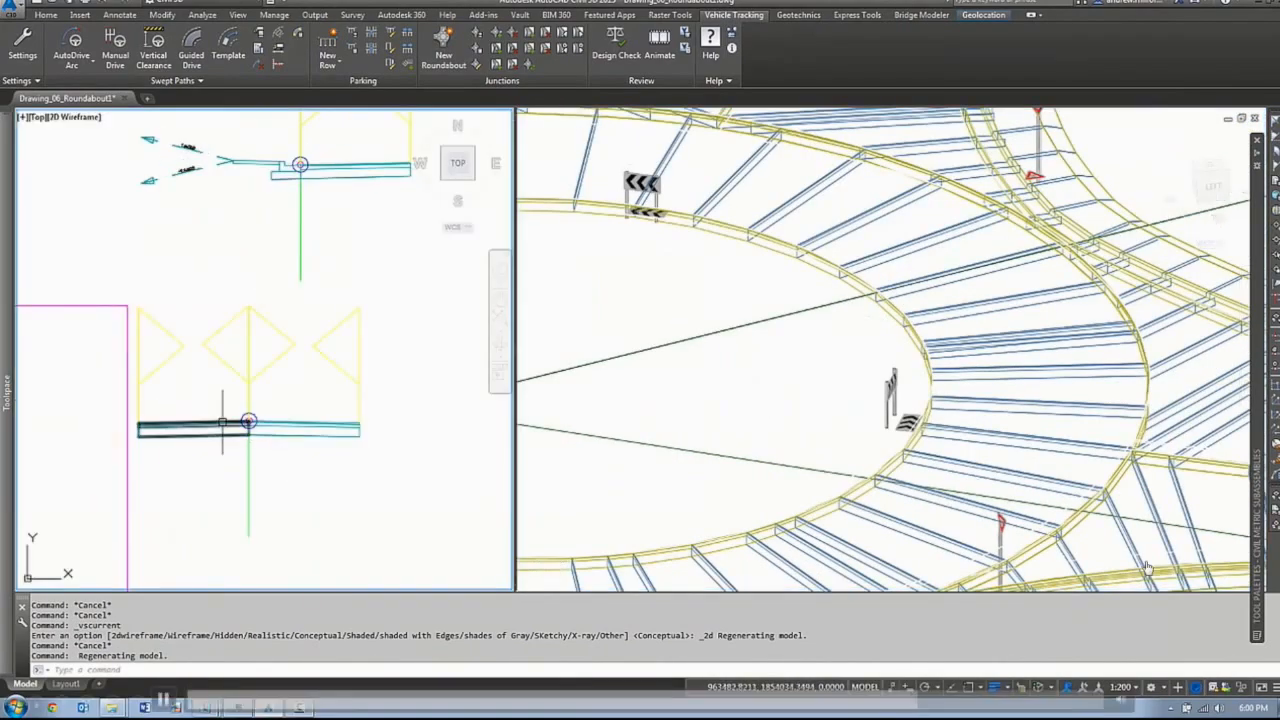
mouse_move(1254, 218)
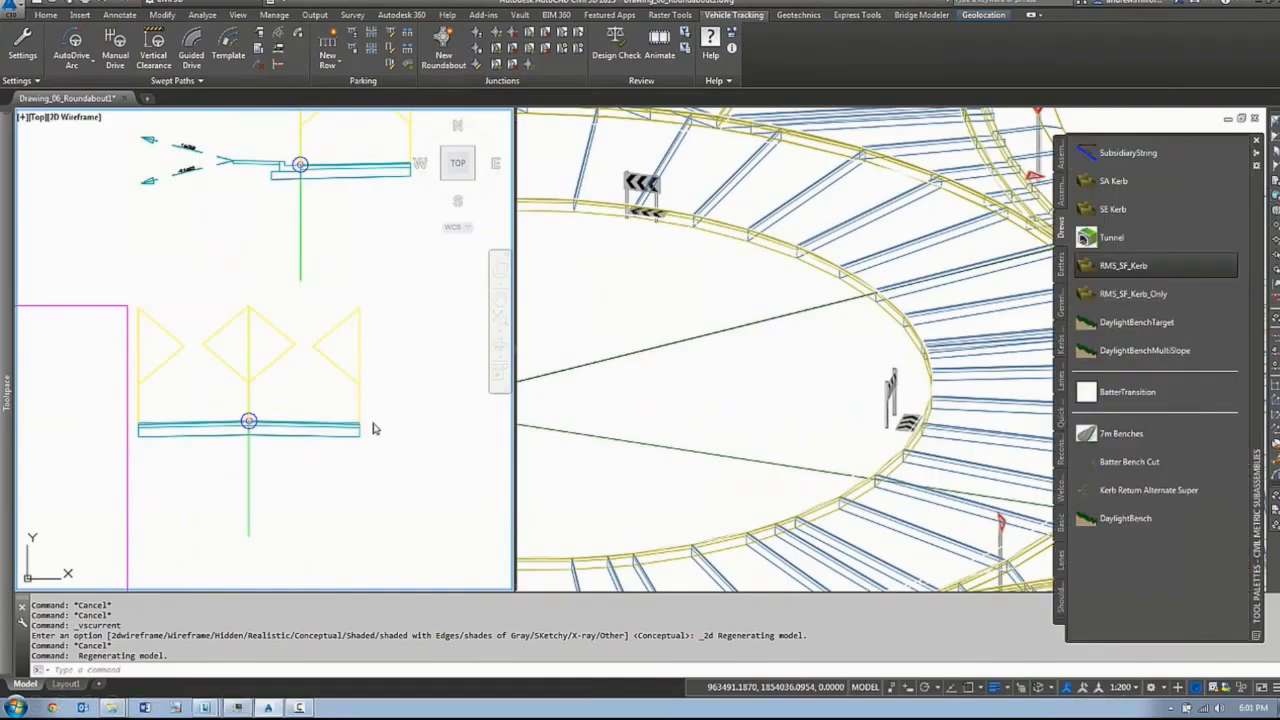
scroll(409, 449, up, 2)
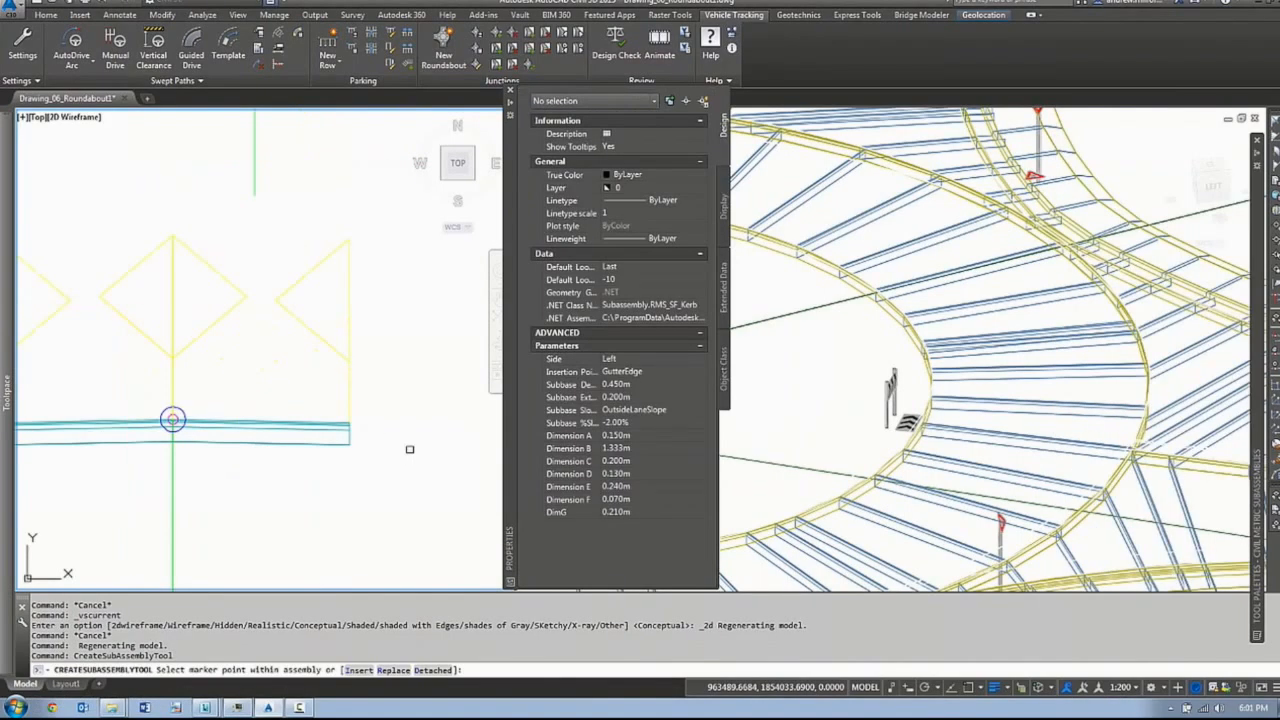
scroll(296, 402, up, 2)
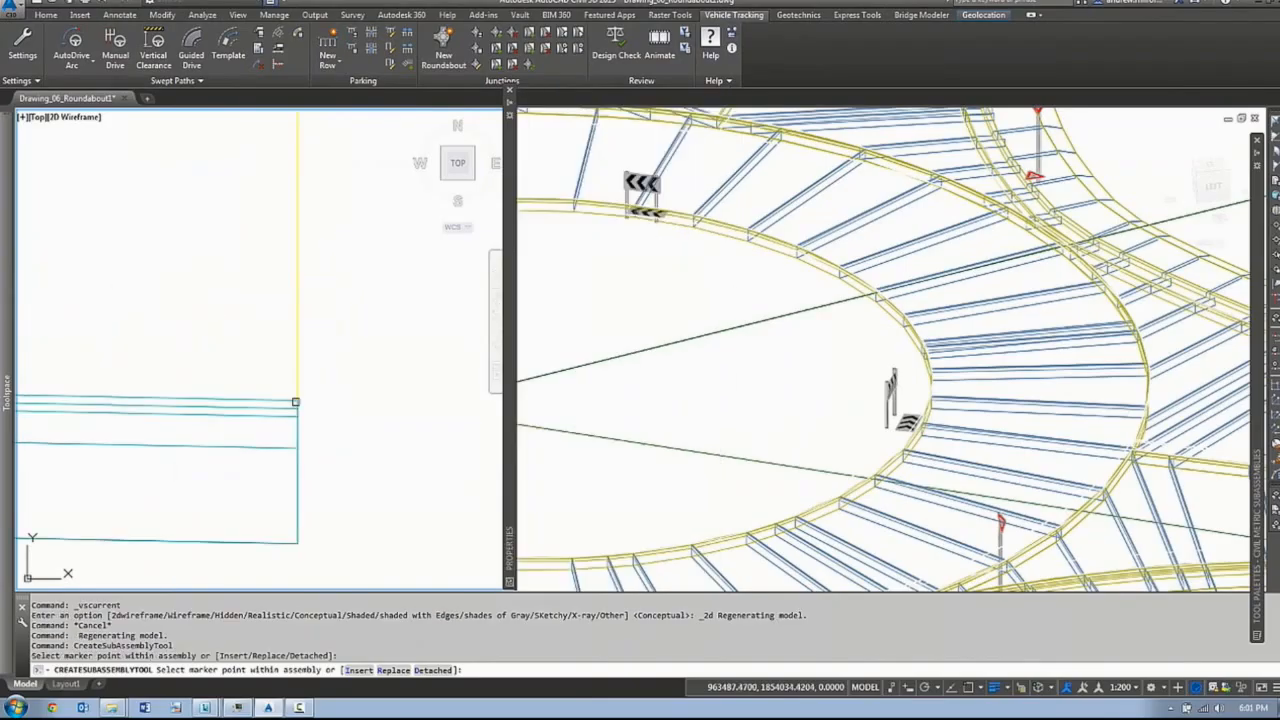
click(296, 403)
scroll(297, 403, up, 3)
click(298, 397)
scroll(298, 396, down, 6)
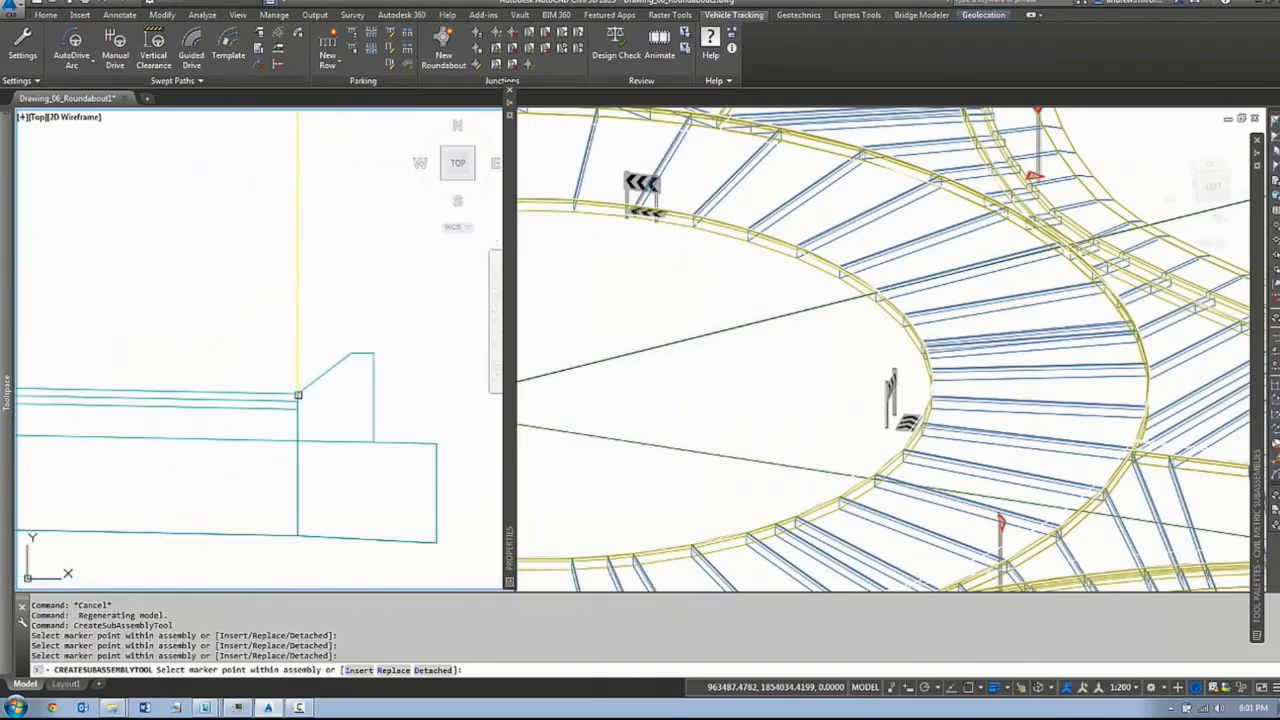
key(Escape)
- Attach a right-side UrbanSidewalk subassembly, 1.5 m wide with a 2% slope, behind the new kerb
scroll(345, 371, down, 3)
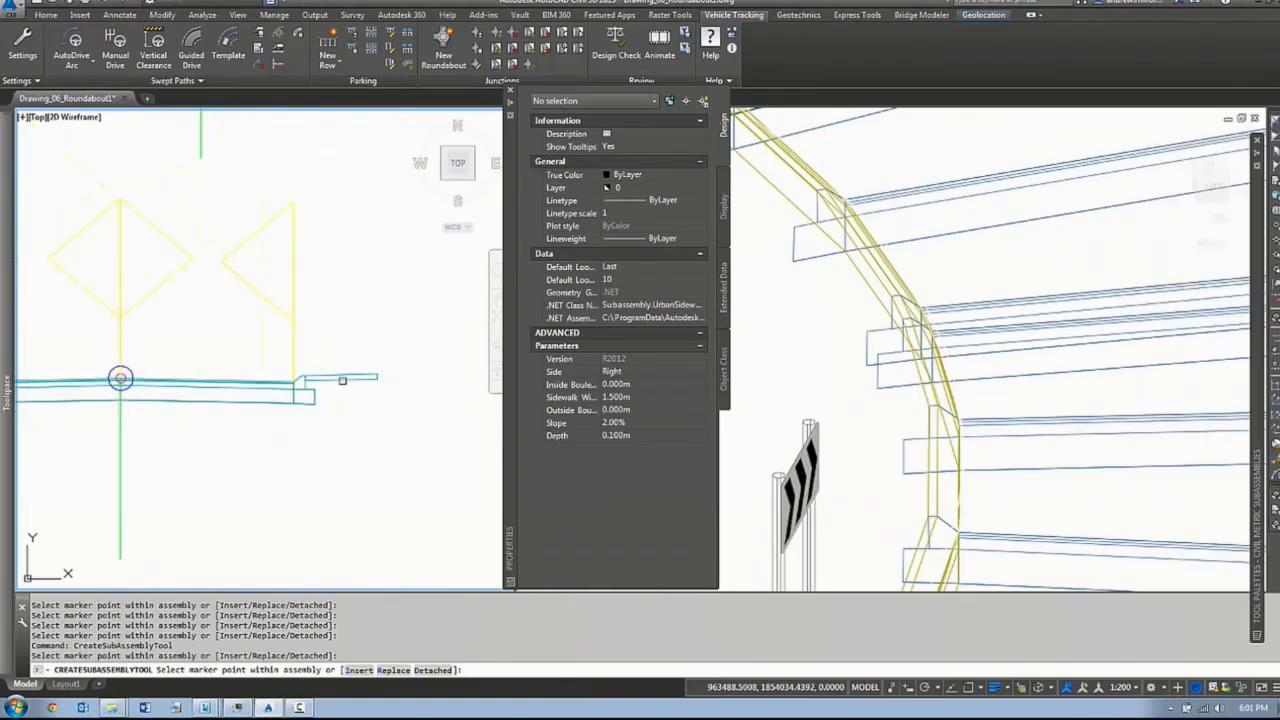
scroll(342, 380, down, 6)
key(Escape)
- Try to copy the neighbouring assembly's DaylightMultiIntercept subassembly to the new sidewalk's outer edge, and erase the copy
click(266, 281)
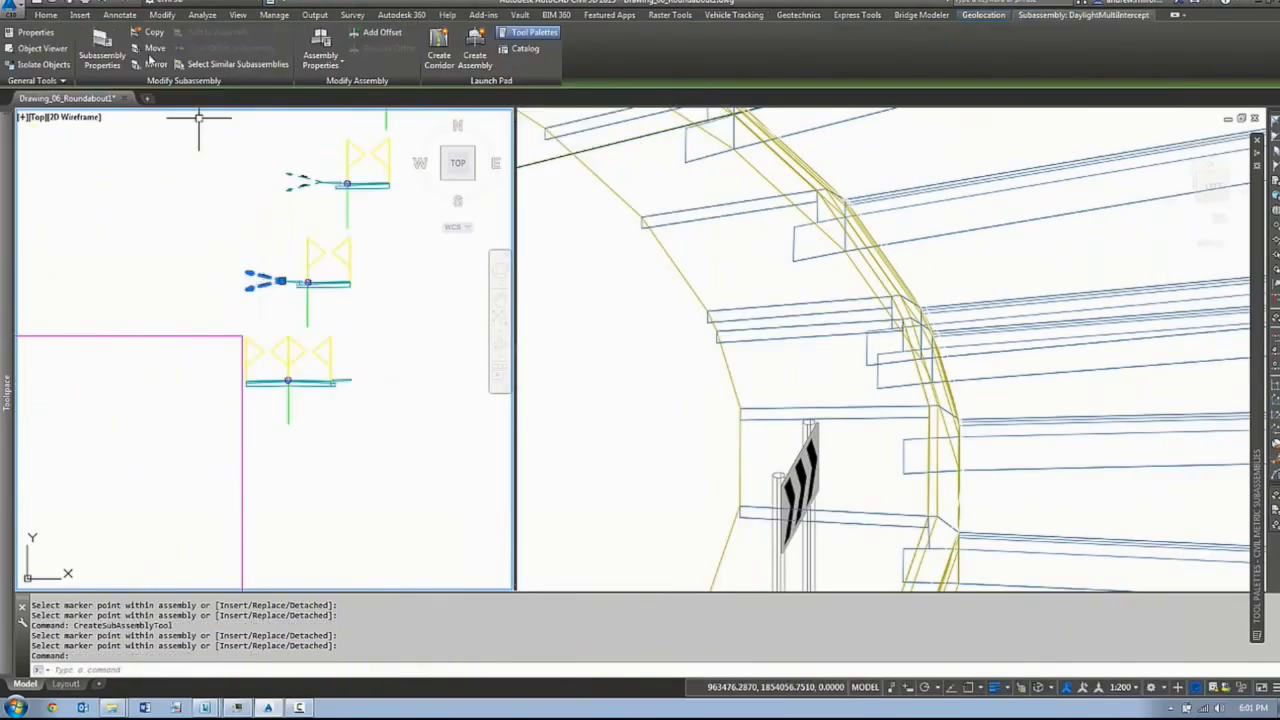
click(153, 33)
scroll(354, 383, up, 8)
click(327, 356)
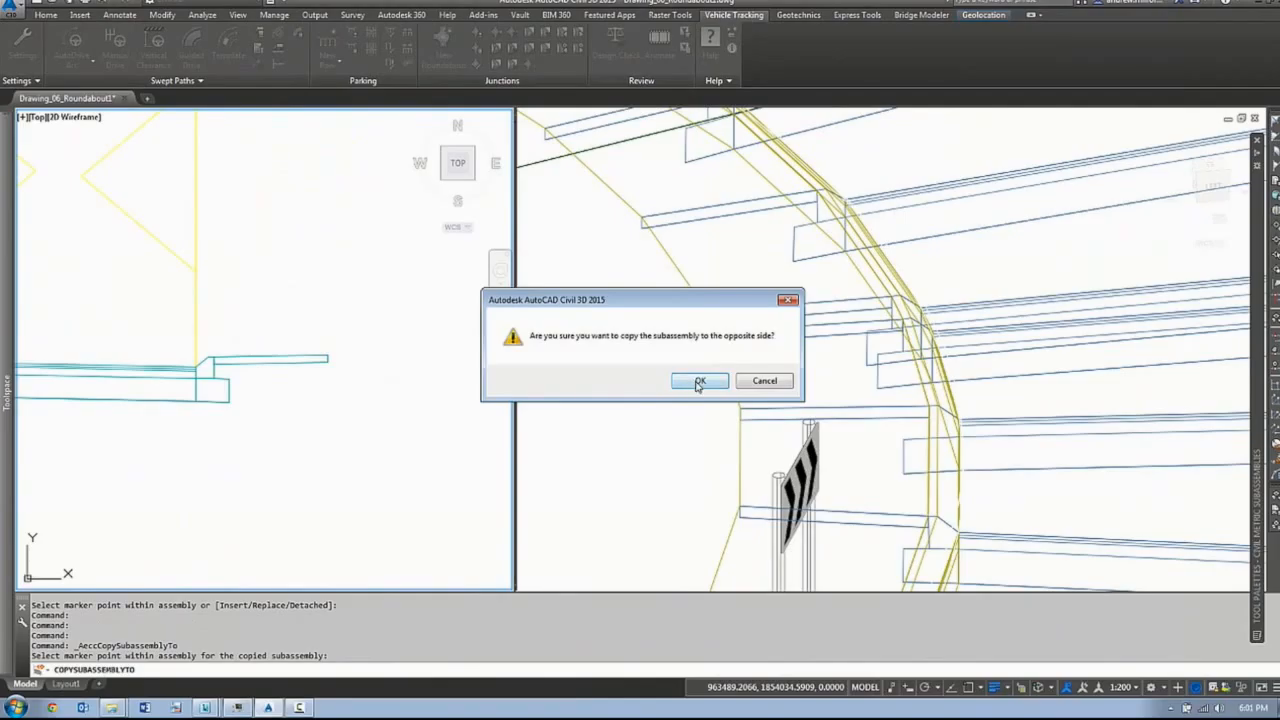
click(699, 381)
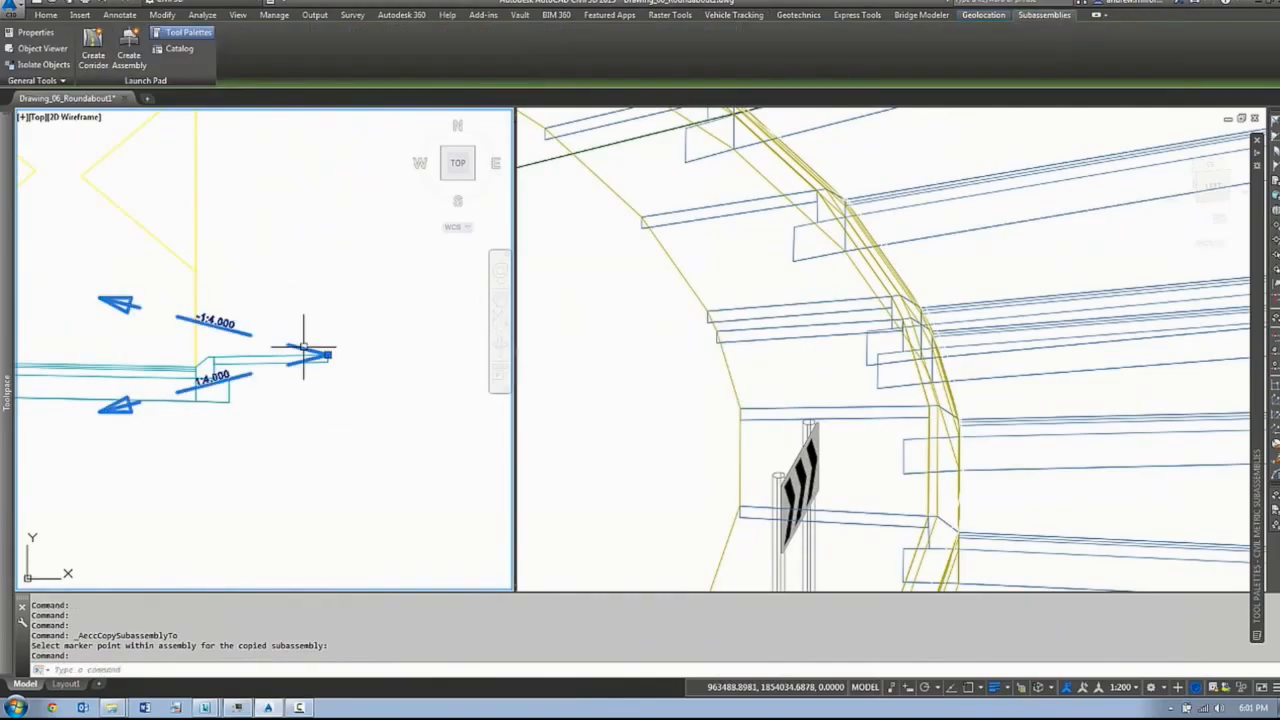
key(ctrl+1)
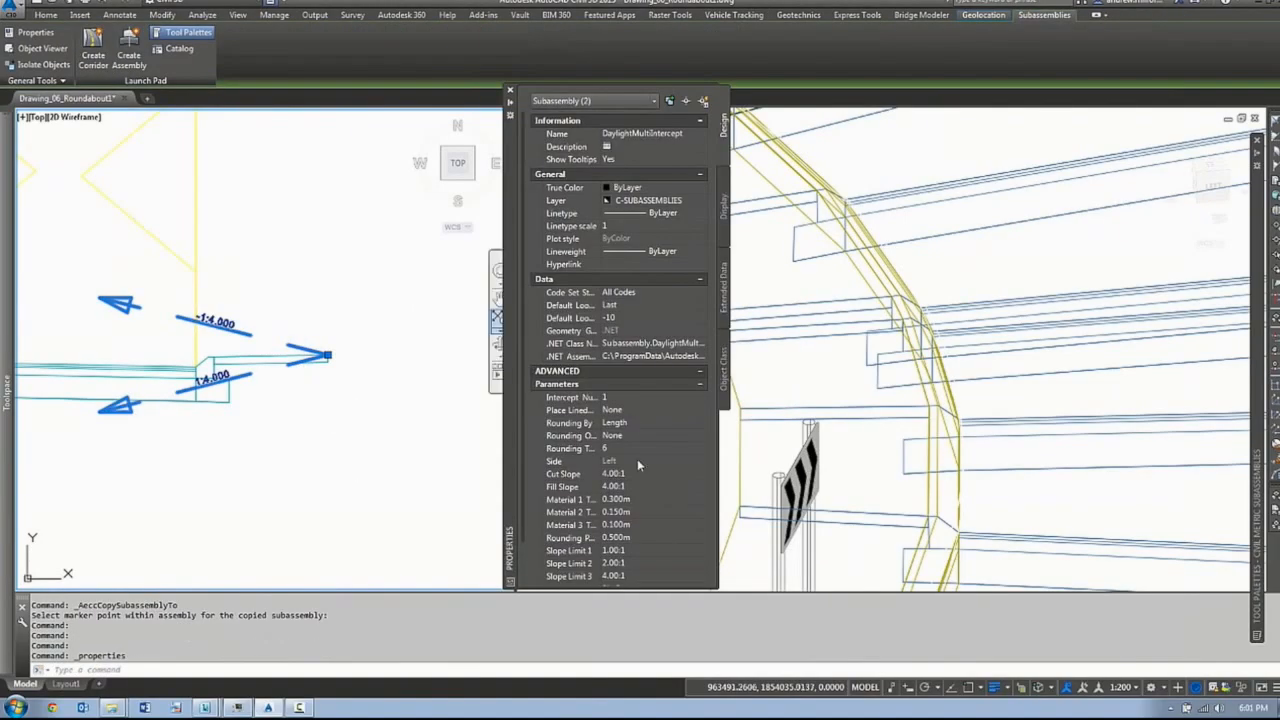
click(262, 312)
key(Escape)
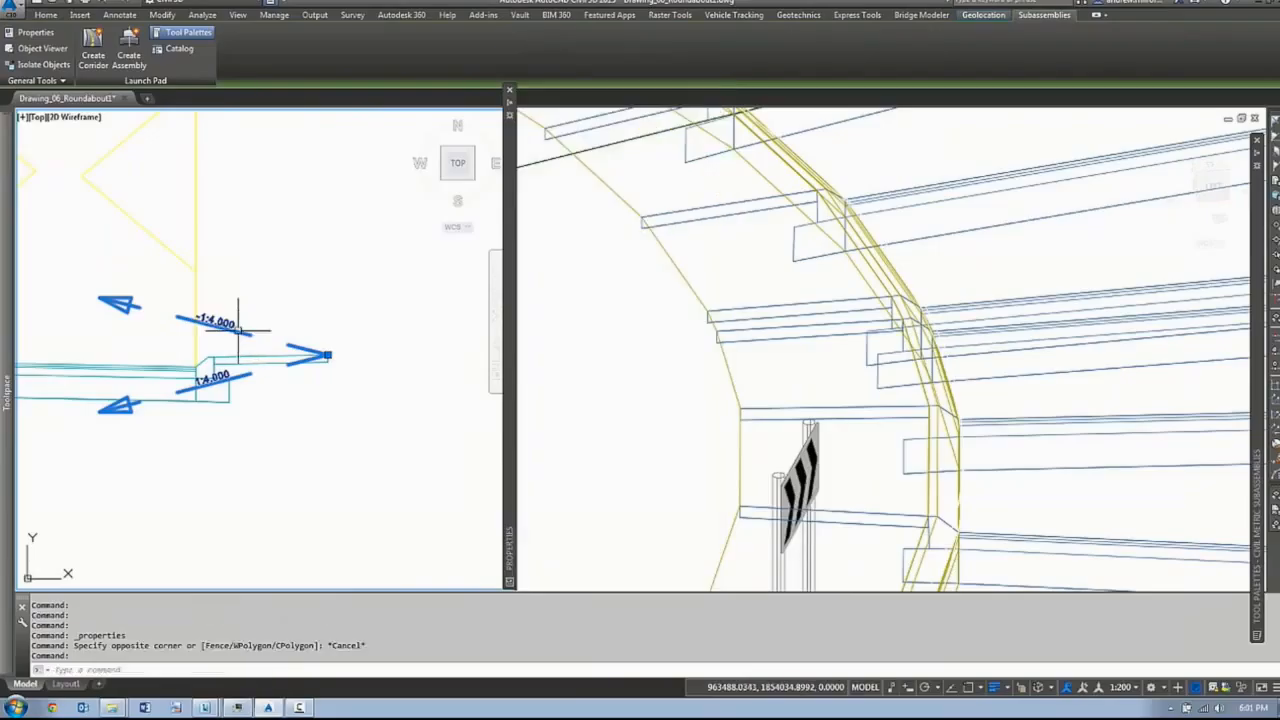
key(Delete)
- Attach a Daylight Simple batter (1:6 cut, 1:6 fill) to the outer edge of the new sidewalk
mouse_move(1257, 300)
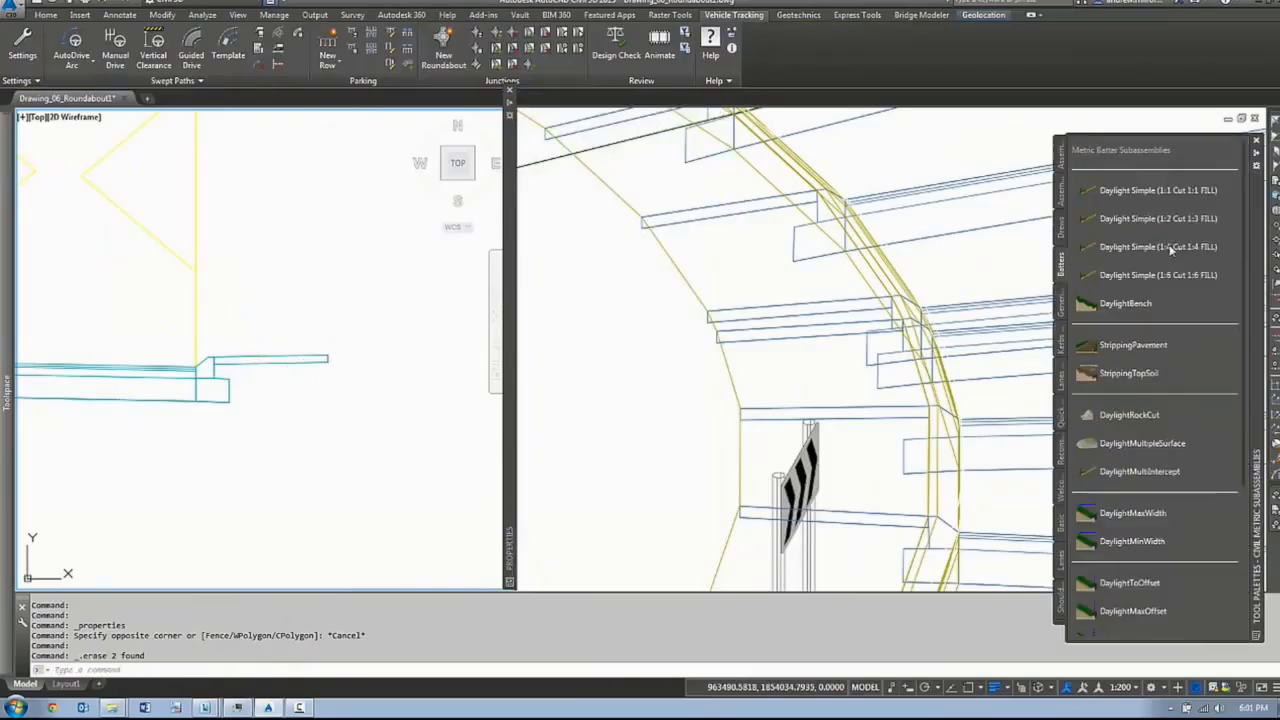
click(1158, 274)
scroll(395, 317, down, 3)
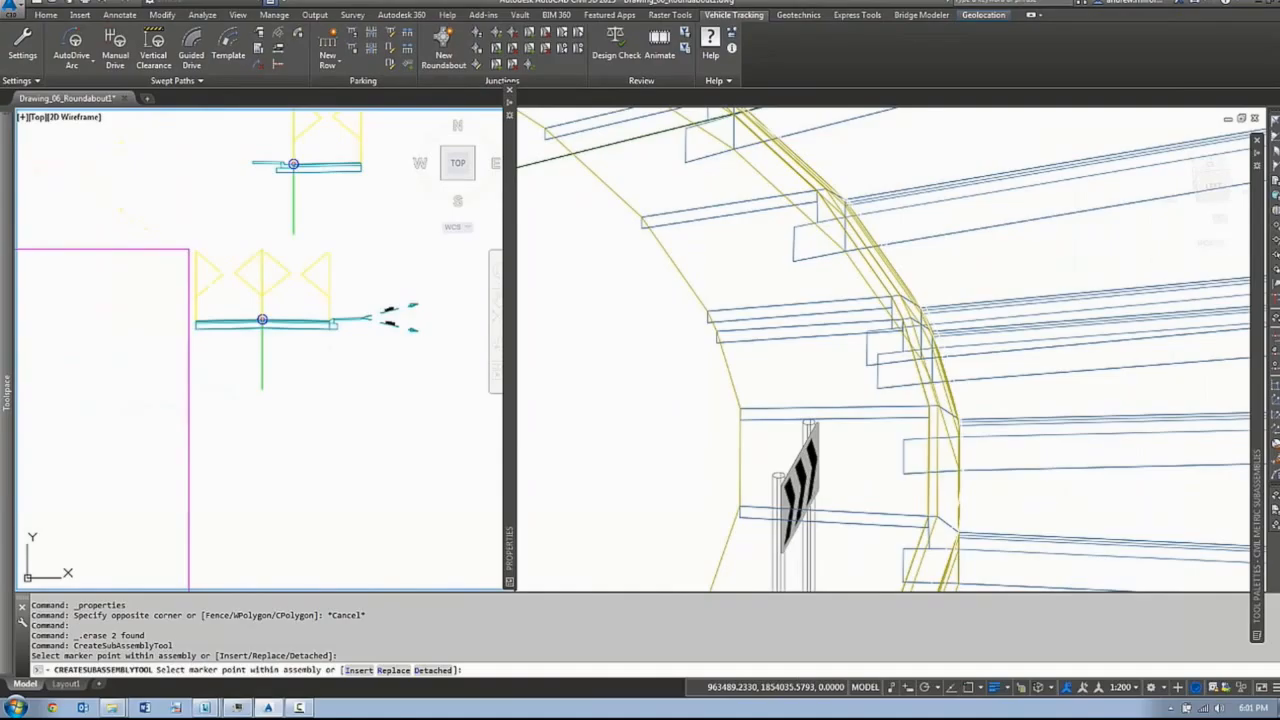
key(Return)
scroll(366, 286, up, 2)
- Map the unassigned Offside Group daylight target to the Existing Ground surface in the roundabout corridor's properties and rebuild the corridor
click(681, 358)
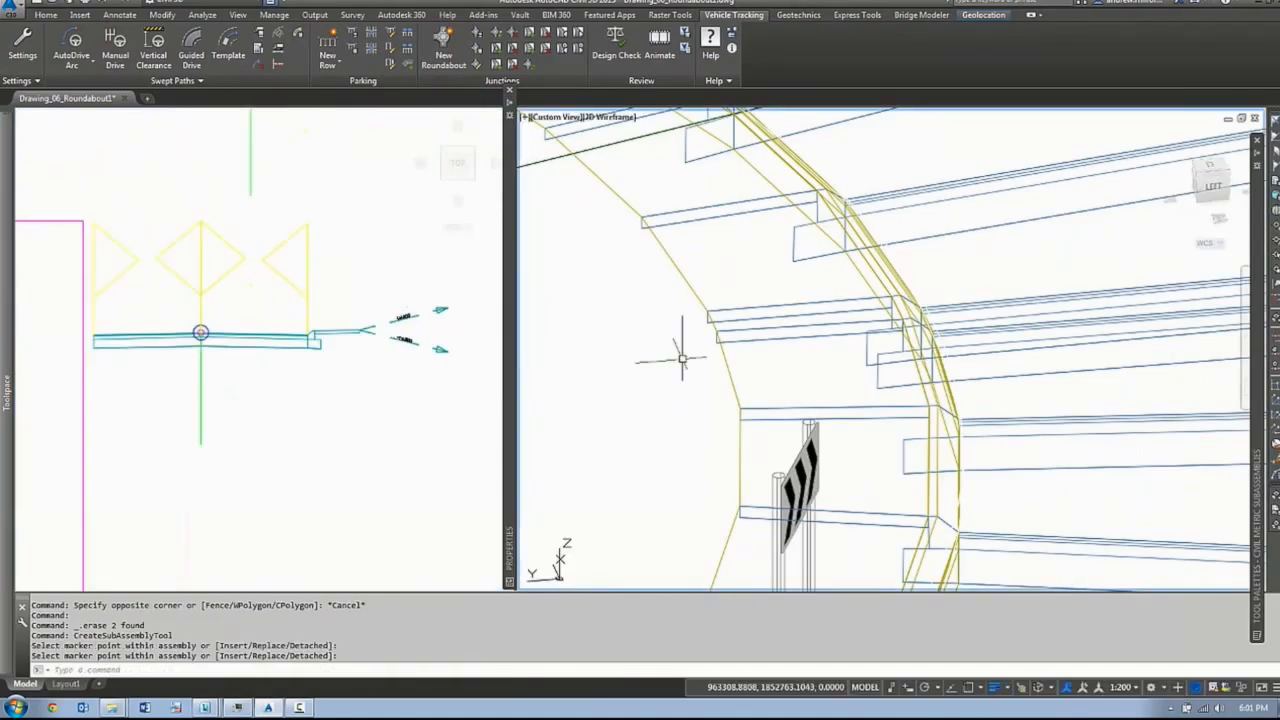
scroll(681, 358, down, 6)
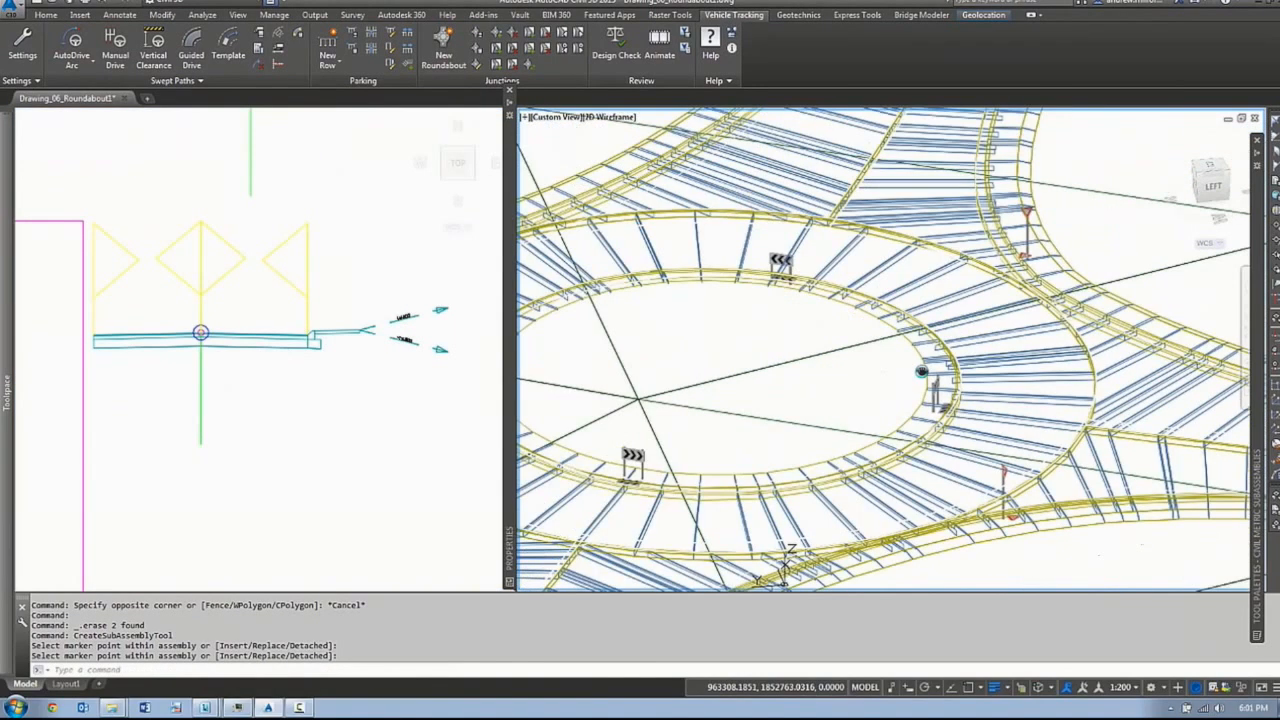
shift+middle_drag(922, 371, 925, 366)
shift+middle_drag(831, 374, 770, 390)
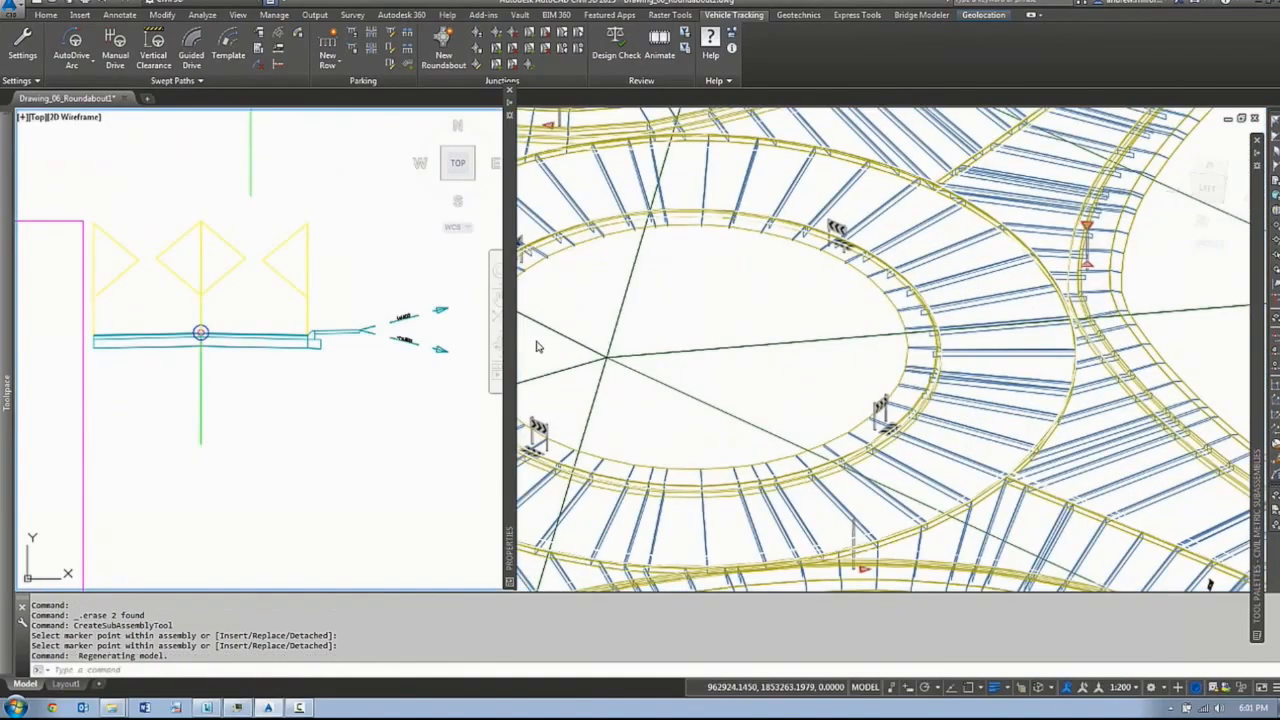
double_click(524, 193)
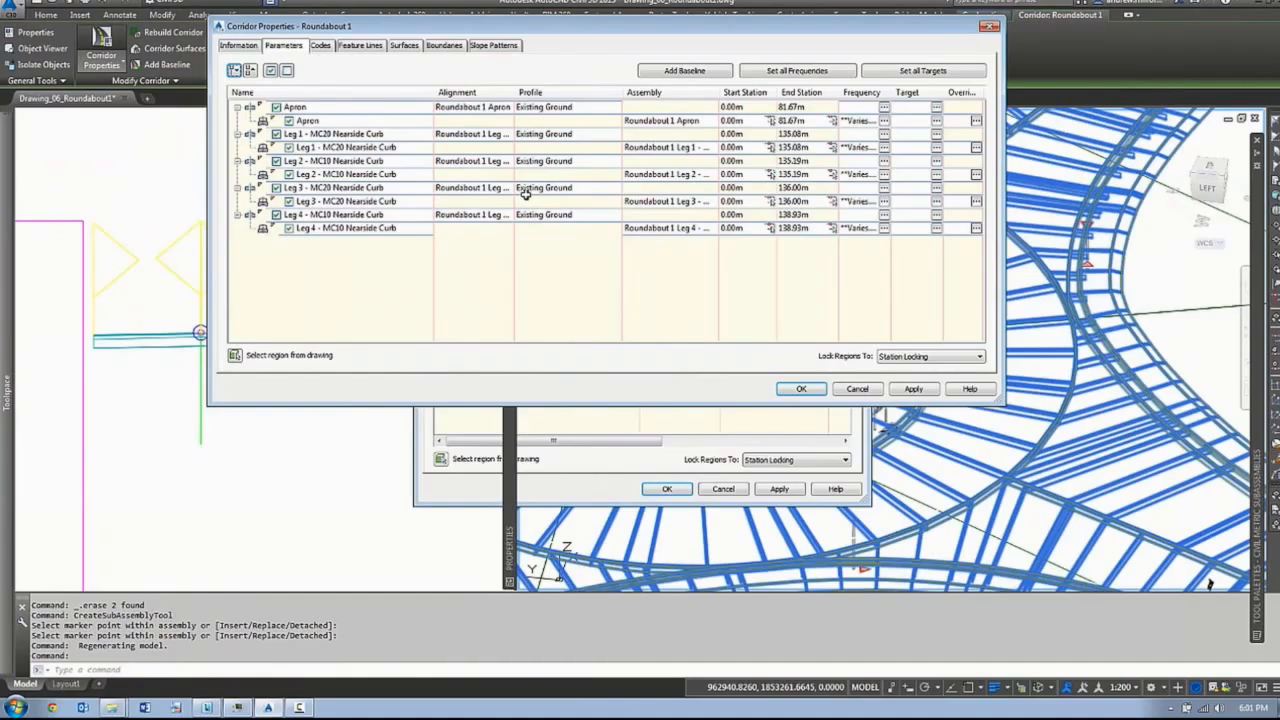
click(937, 228)
click(660, 169)
click(326, 261)
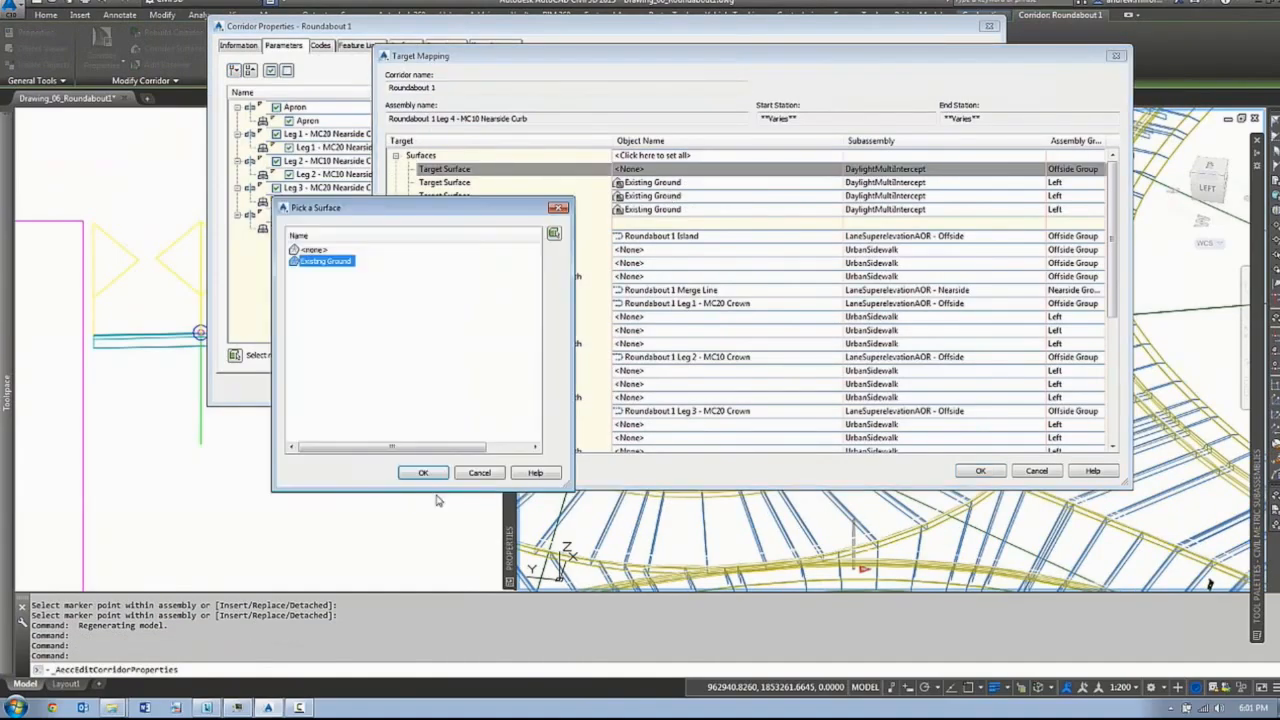
click(425, 473)
click(988, 472)
click(803, 389)
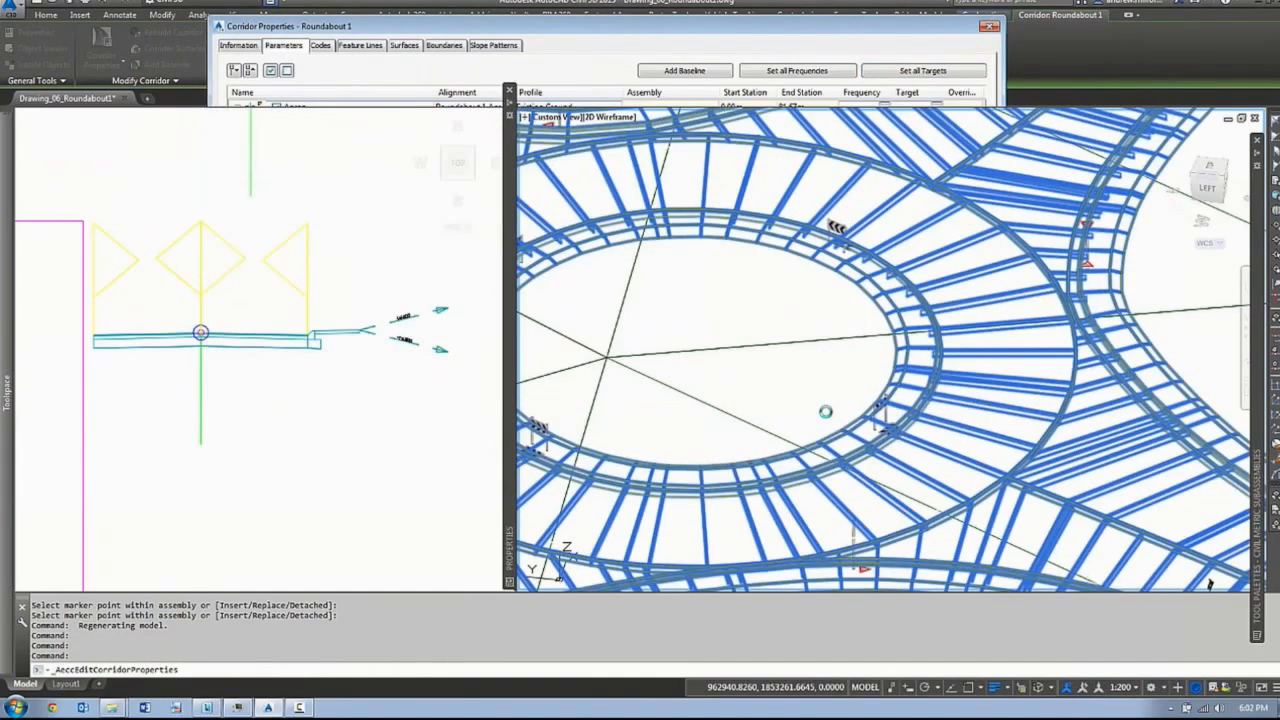
key(Escape)
- Examine the rebuilt roundabout corridor and its legs in the 3D view from several angles
scroll(845, 325, down, 5)
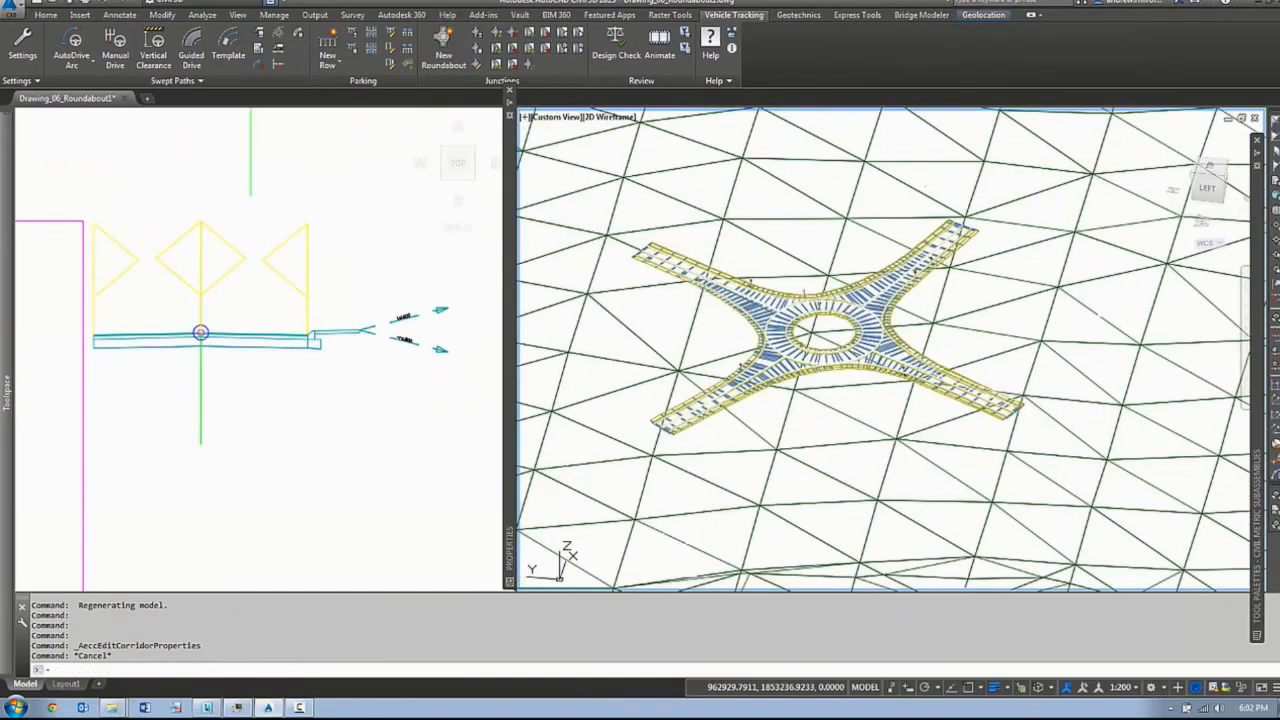
shift+middle_drag(915, 300, 831, 323)
scroll(854, 351, up, 8)
shift+middle_drag(929, 374, 702, 378)
scroll(860, 338, down, 5)
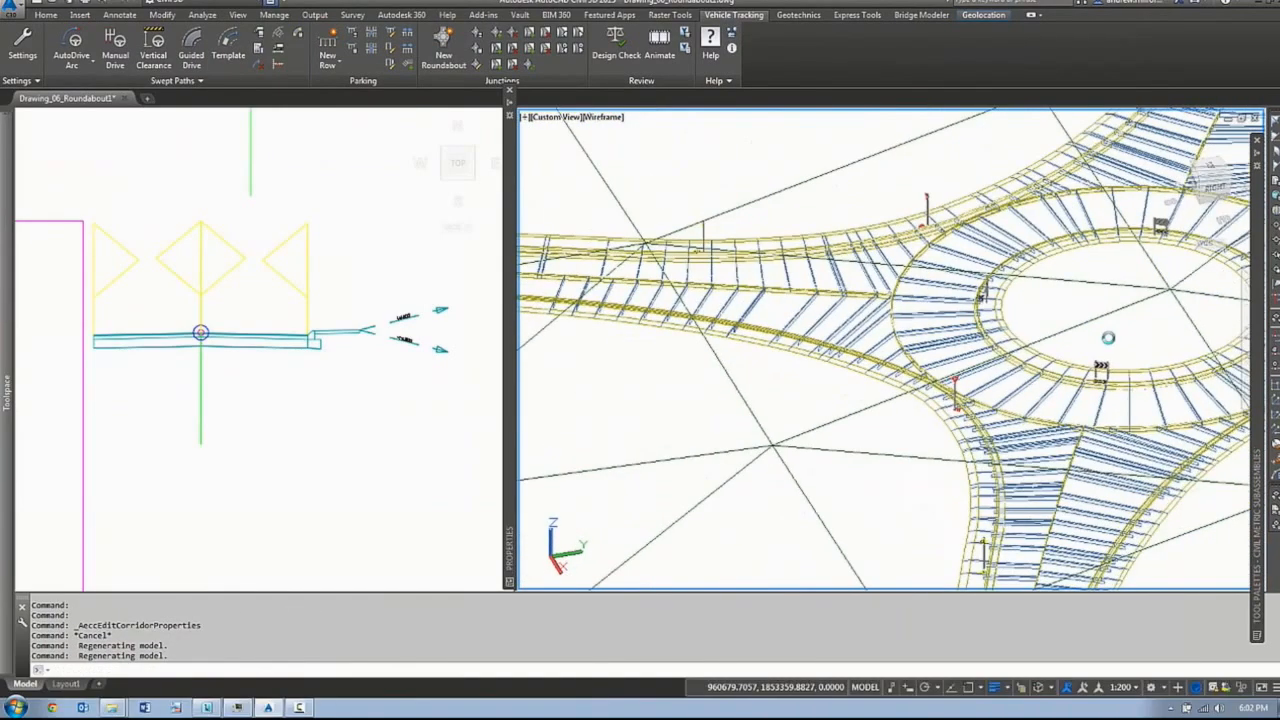
middle_drag(1109, 337, 966, 394)
middle_drag(1232, 510, 940, 500)
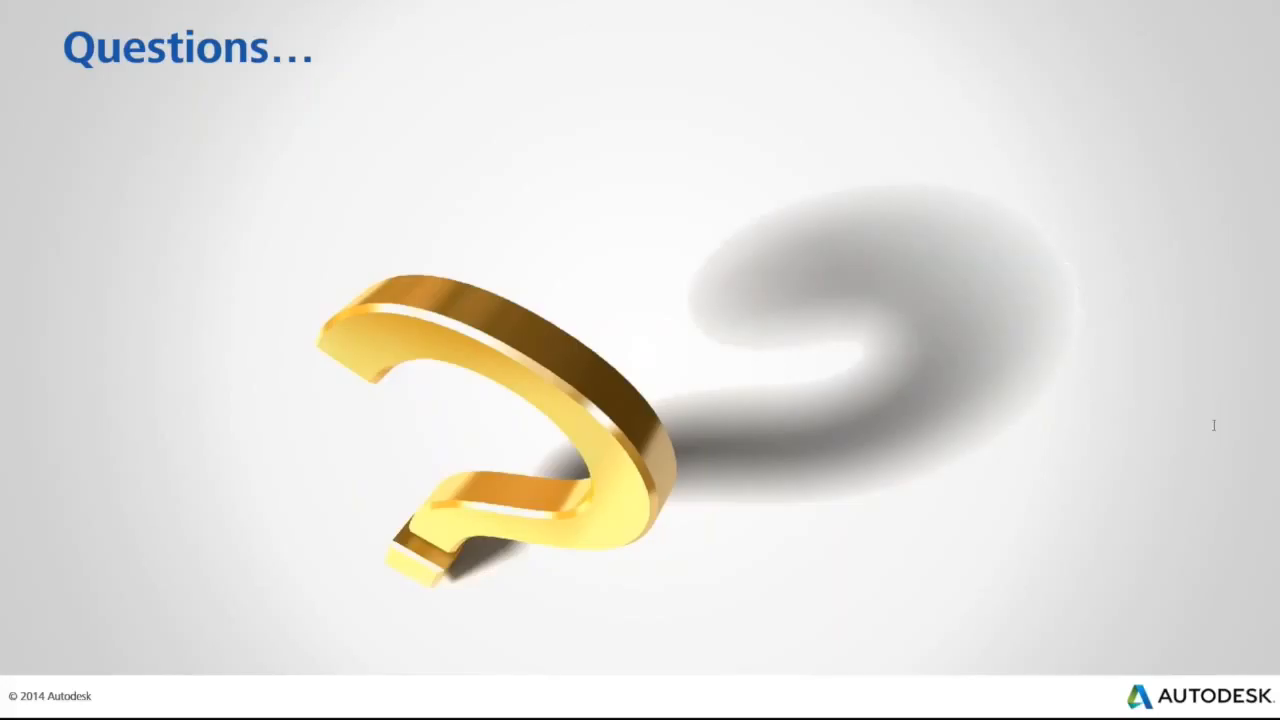
click(1275, 432)
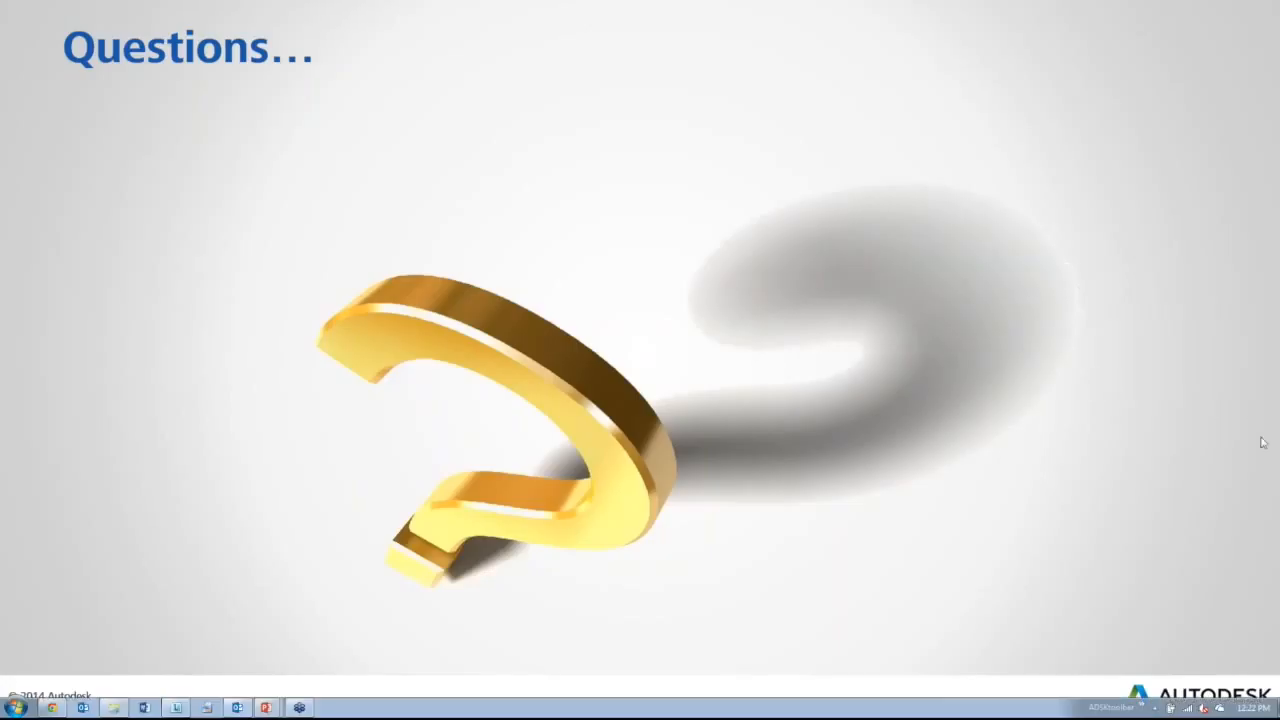